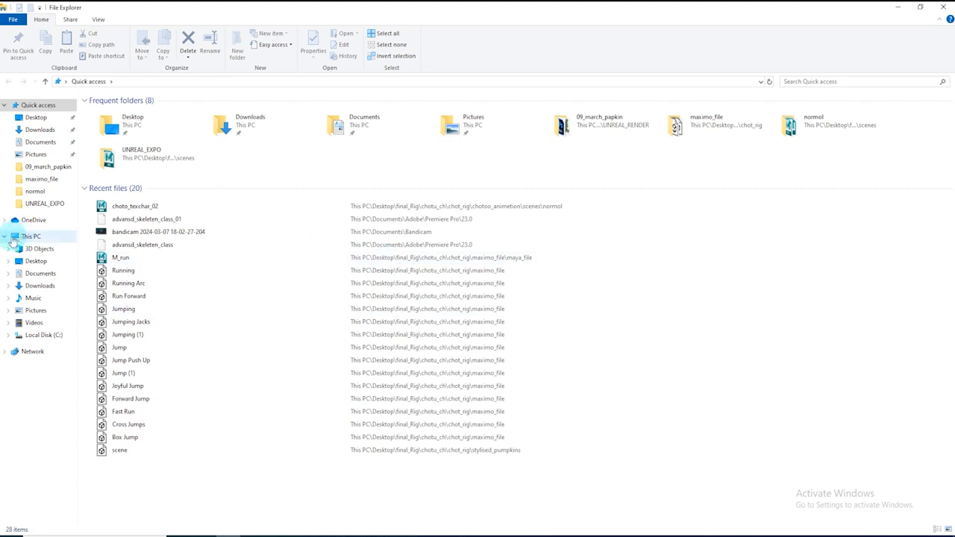
# Open the Desktop's Modling_class folder to review the front and left reference images, then switch to Maya
pyautogui.click(36, 117)
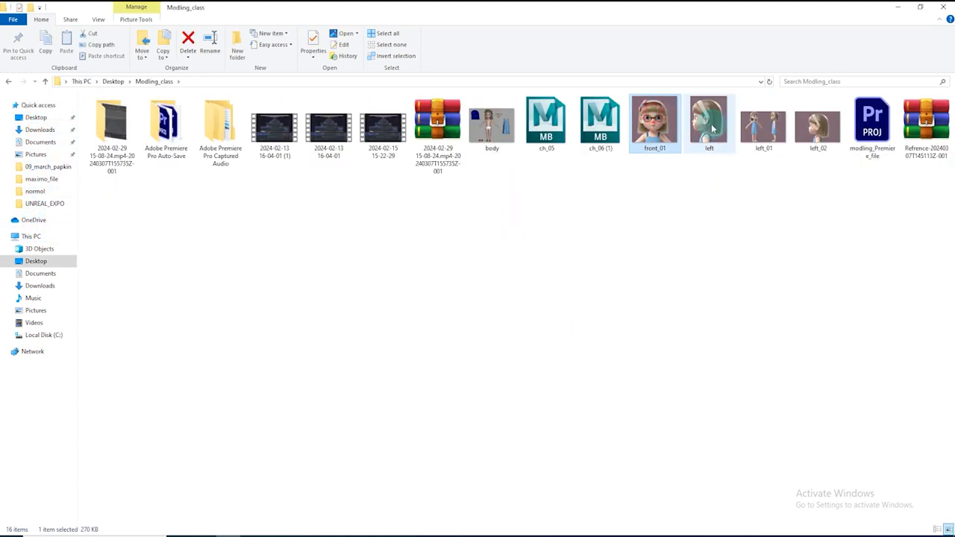
pyautogui.click(709, 138)
pyautogui.click(698, 207)
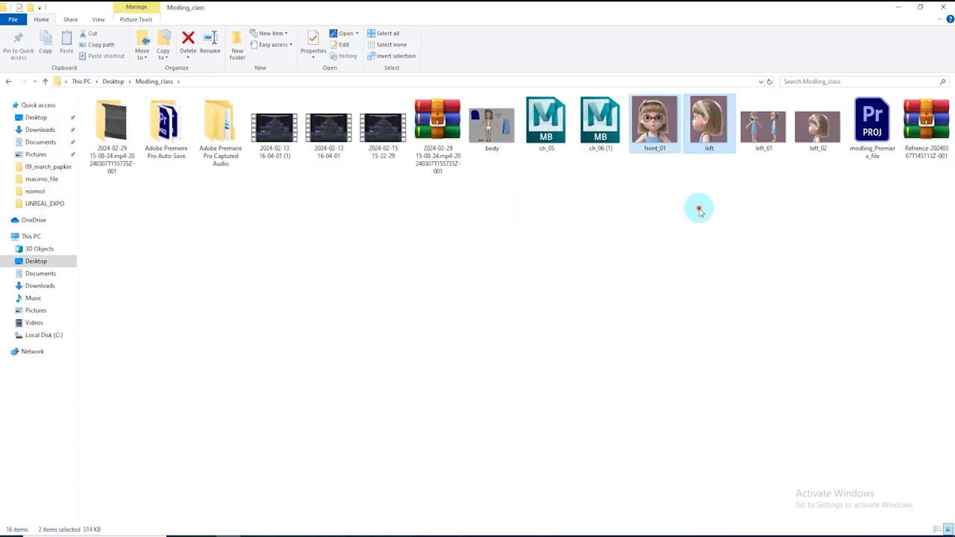
pyautogui.click(655, 123)
pyautogui.click(403, 533)
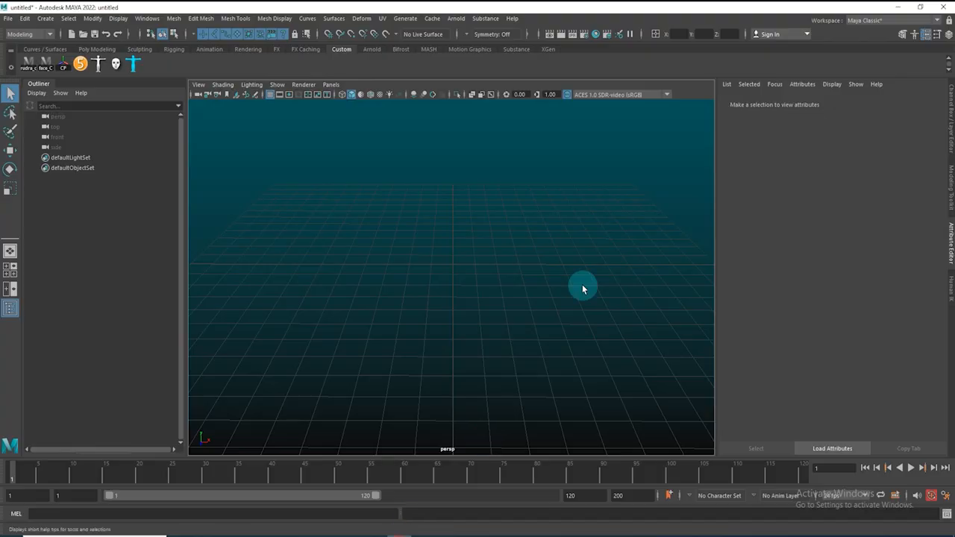
# Switch the workspace to the four-viewport layout
pyautogui.press('space')
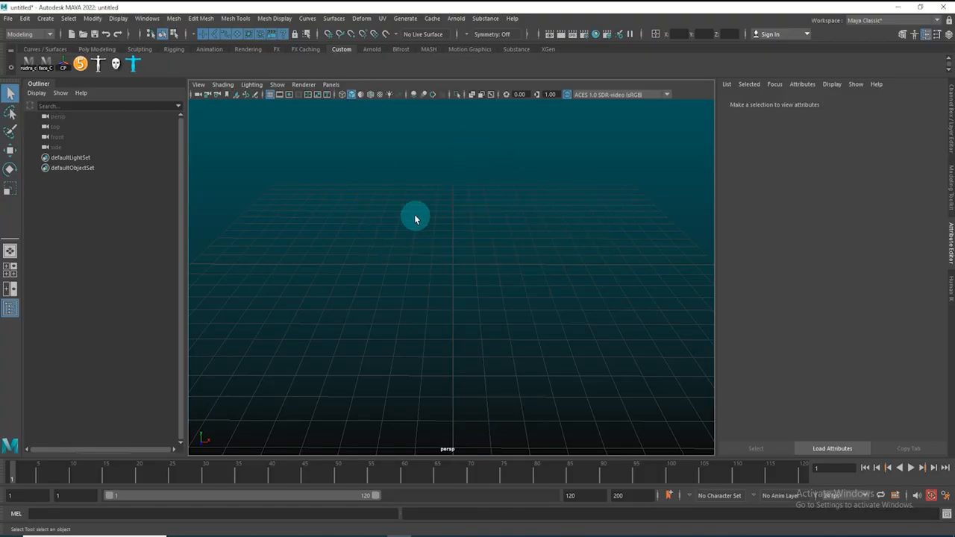
pyautogui.press('space')
pyautogui.click(310, 362)
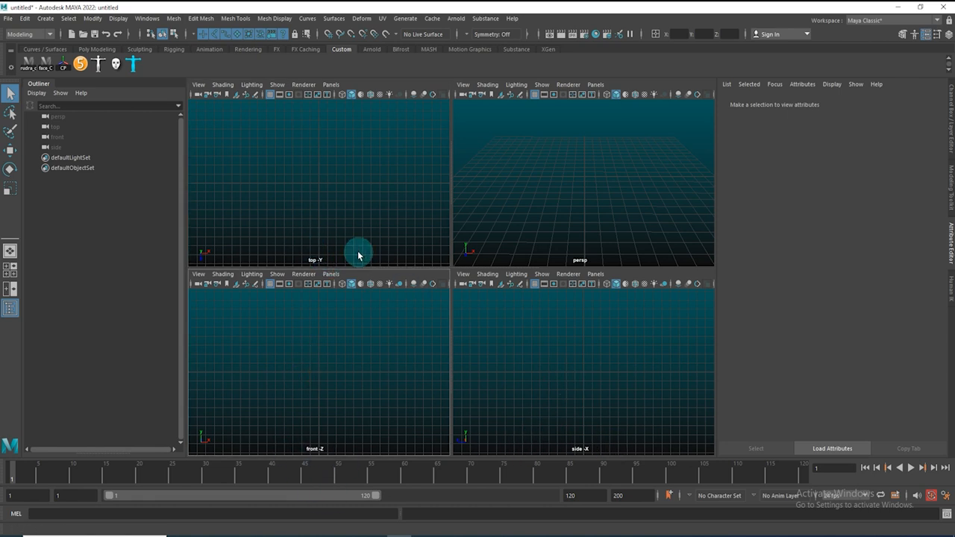
pyautogui.click(323, 377)
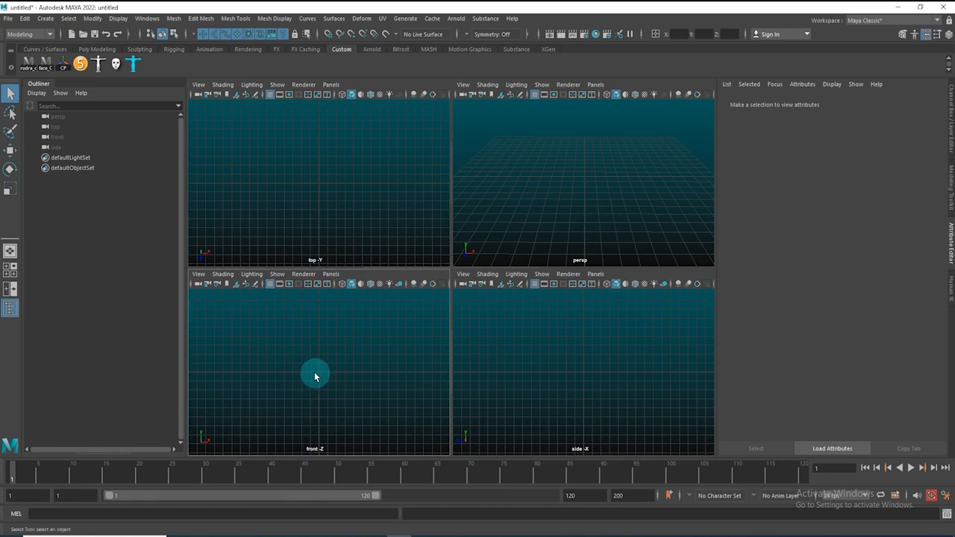
pyautogui.click(633, 369)
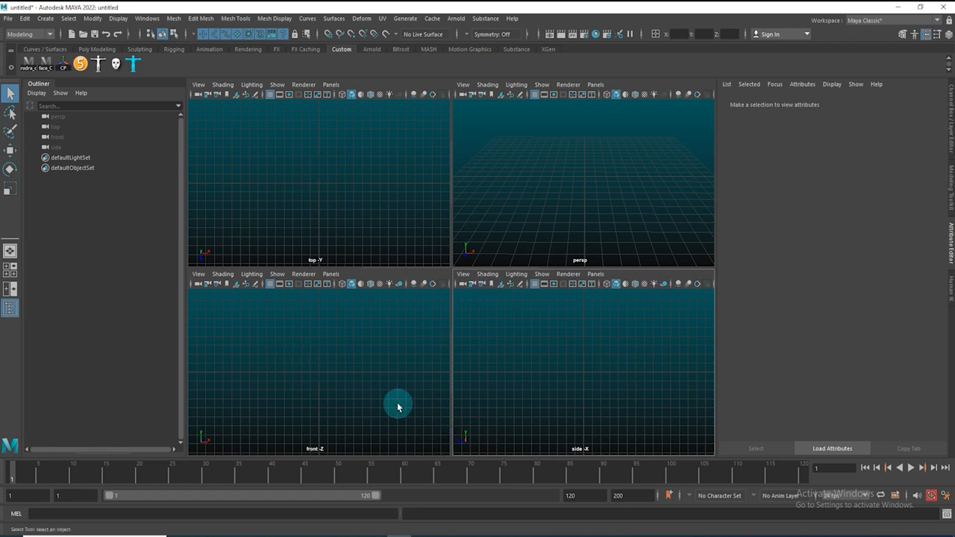
pyautogui.keyDown('alt'); pyautogui.moveTo(631, 178); pyautogui.dragTo(597, 199); pyautogui.keyUp('alt')
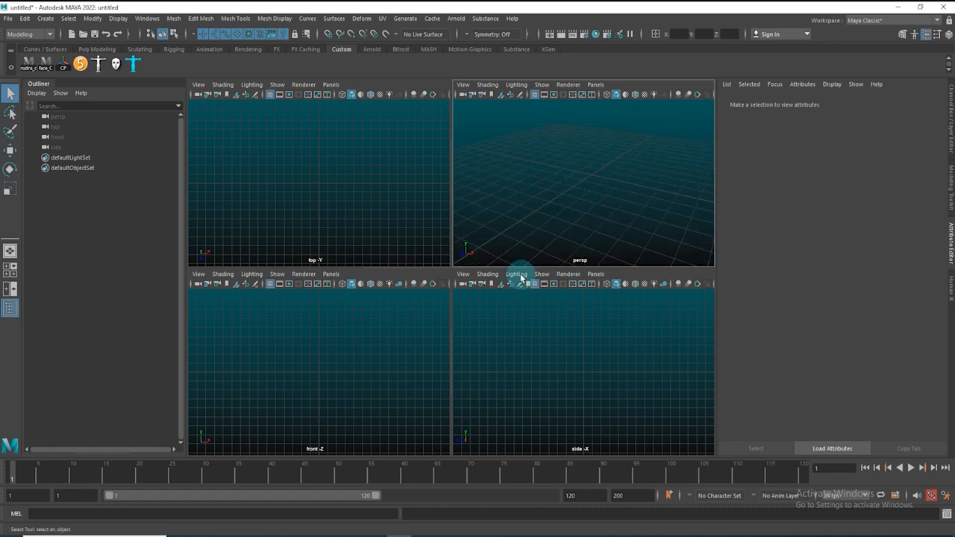
pyautogui.click(331, 397)
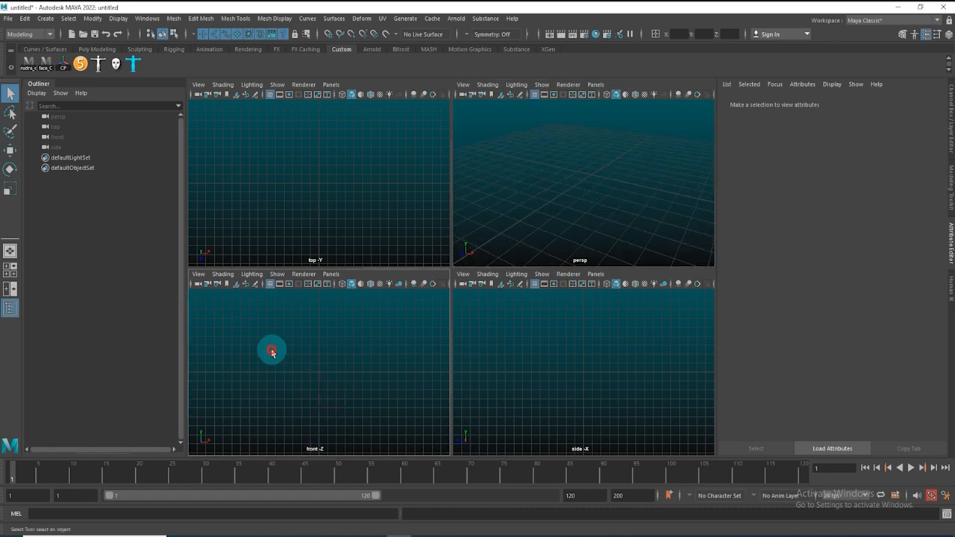
pyautogui.click(237, 285)
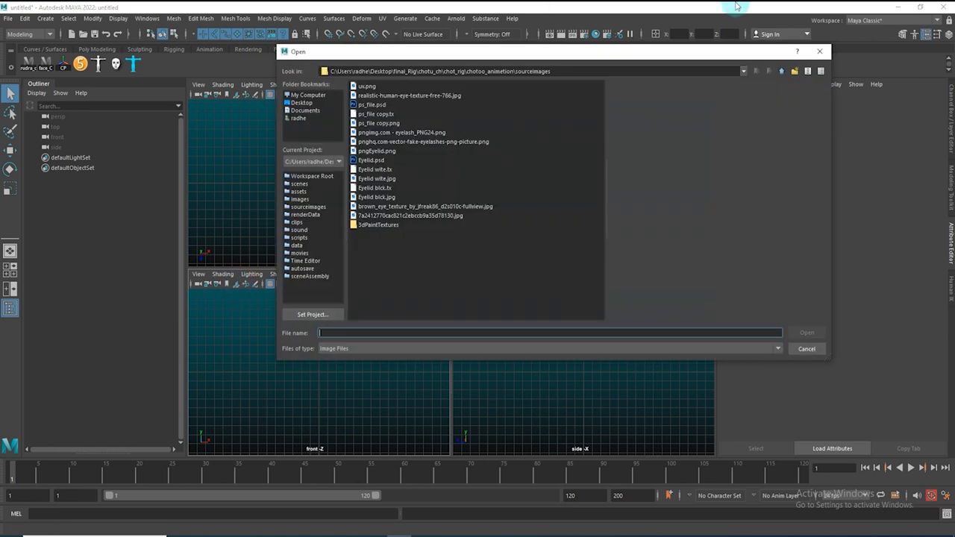
pyautogui.click(819, 52)
pyautogui.click(197, 275)
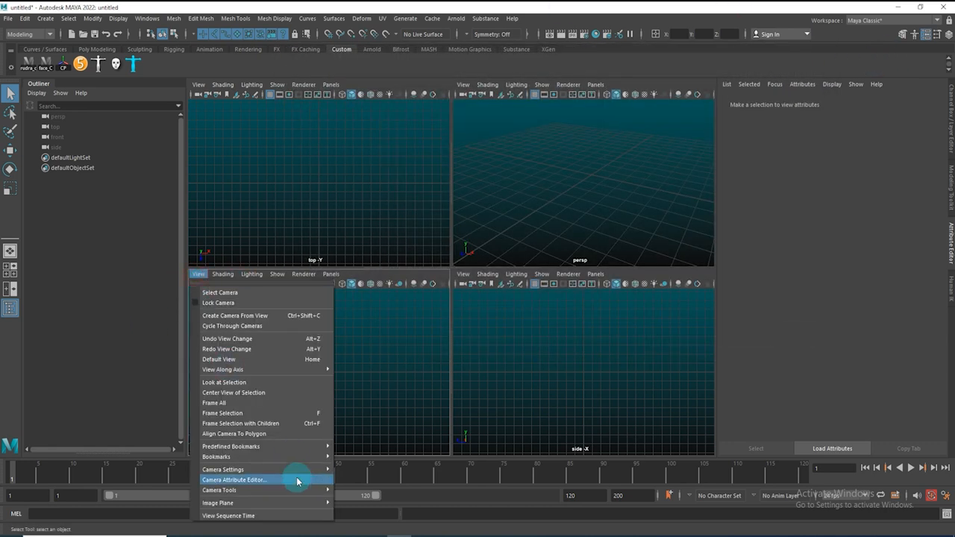
pyautogui.moveTo(273, 504)
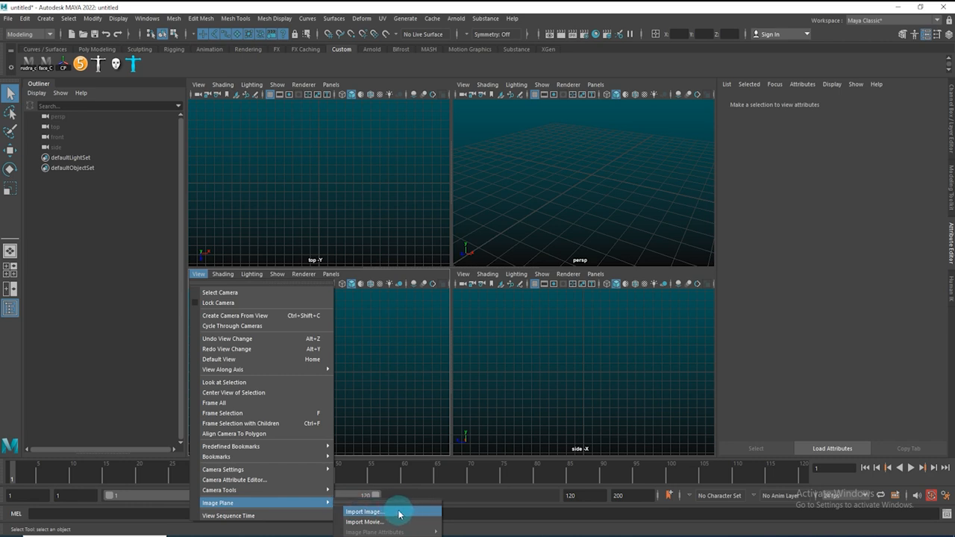
pyautogui.click(363, 346)
pyautogui.click(258, 363)
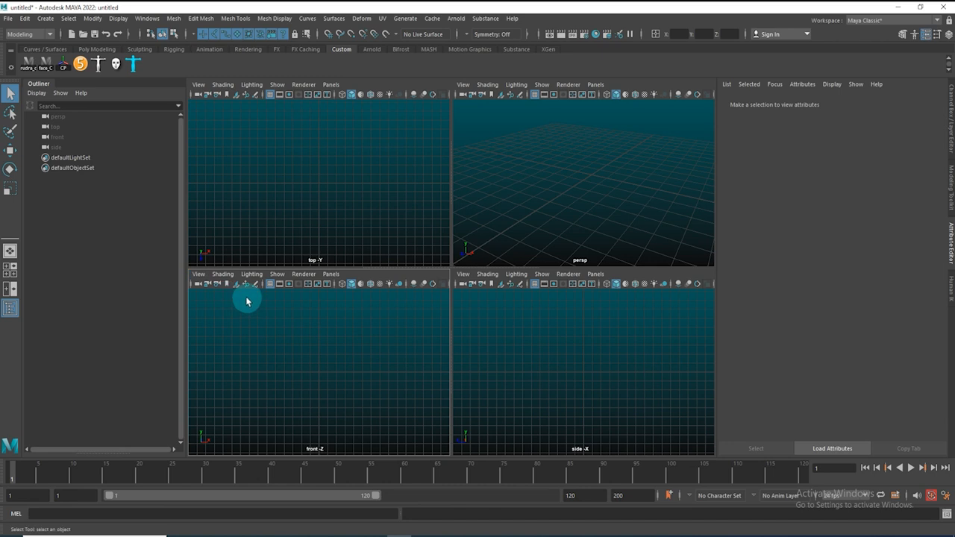
# Import front_01.jpg from the Desktop's Modling_class folder as an image plane in the front view
pyautogui.click(237, 285)
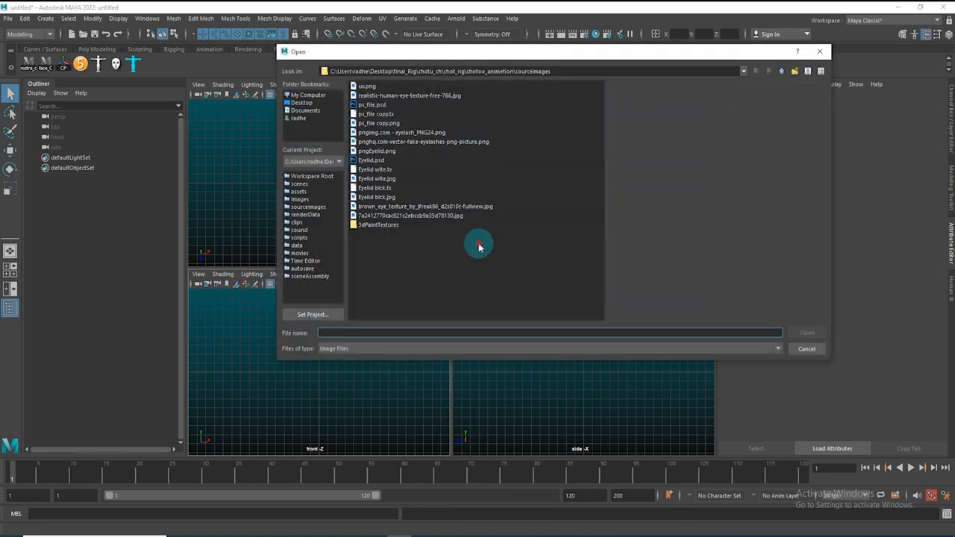
pyautogui.click(301, 103)
pyautogui.doubleClick(379, 187)
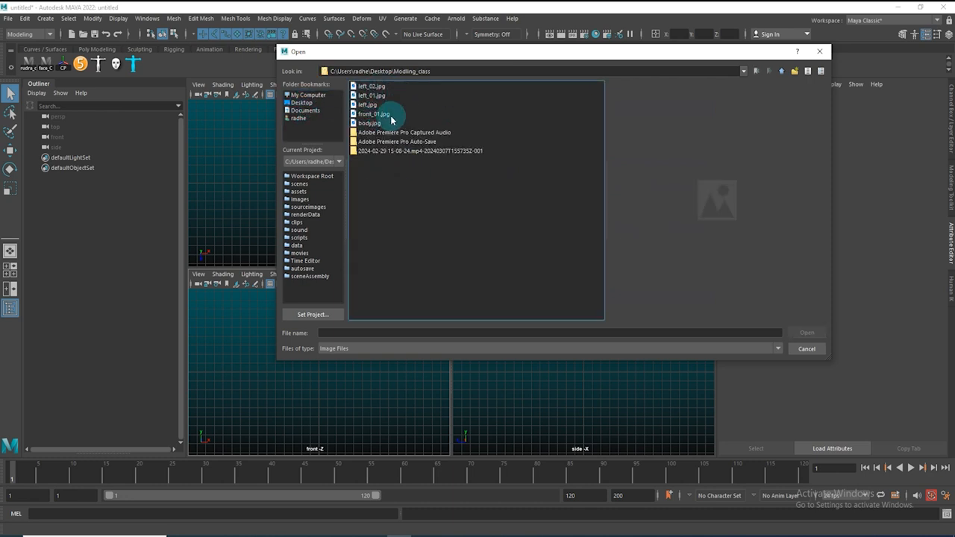
pyautogui.click(372, 114)
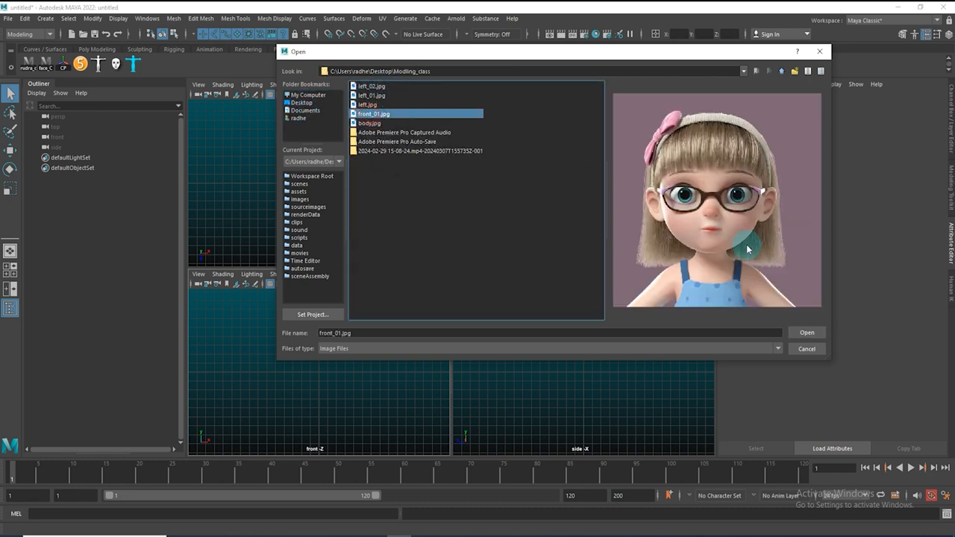
pyautogui.click(808, 334)
pyautogui.click(545, 341)
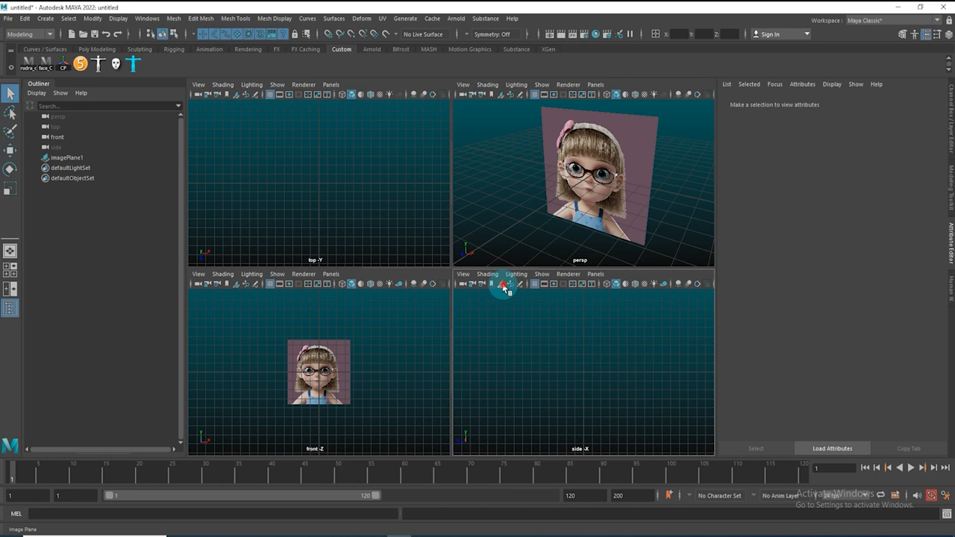
# Import left.jpg from the Modling_class folder as an image plane in the side view
pyautogui.click(504, 285)
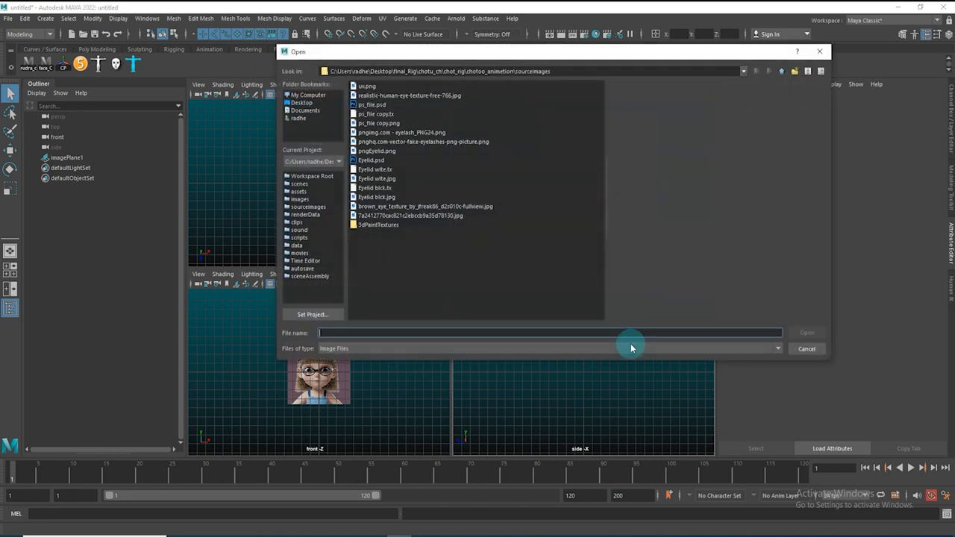
pyautogui.click(368, 105)
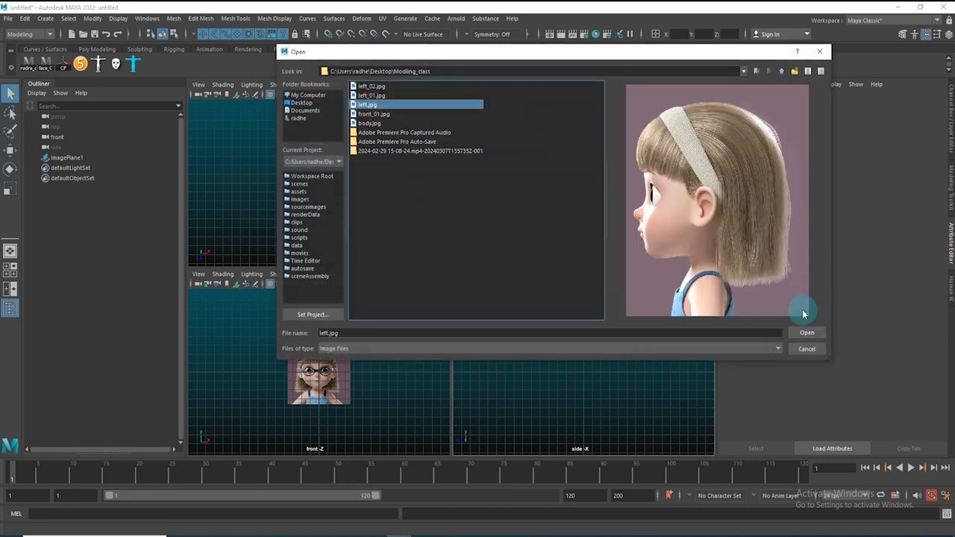
pyautogui.click(806, 333)
pyautogui.scroll(3, 582, 369)
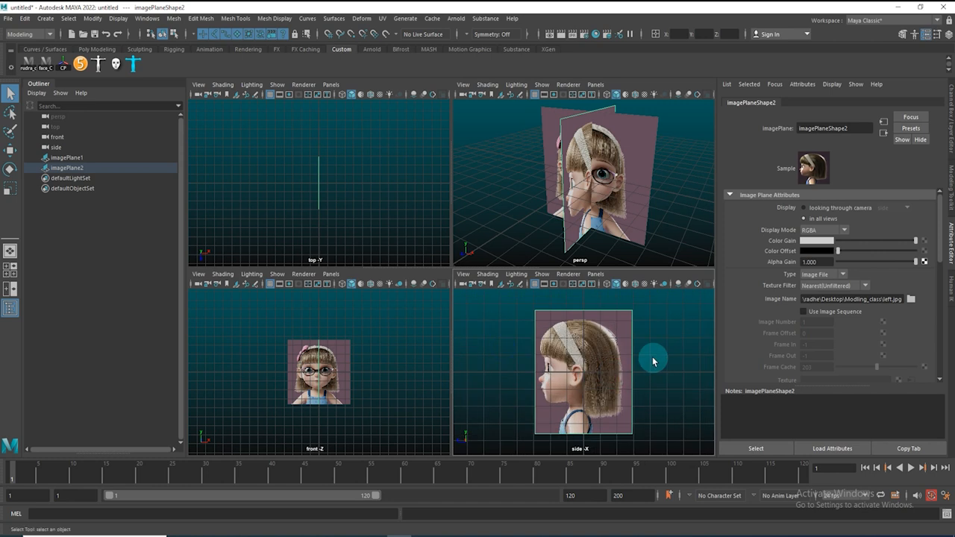
pyautogui.click(604, 248)
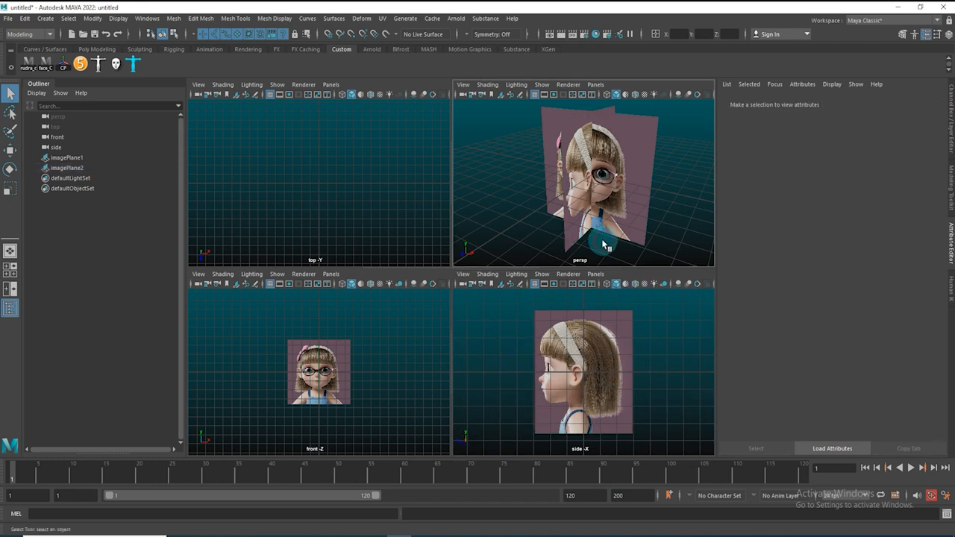
# Select both image planes and set their Scale X, Y and Z to 5
pyautogui.press('space')
pyautogui.moveTo(517, 283)
pyautogui.keyDown('alt'); pyautogui.mouseDown()
pyautogui.moveTo(598, 277)
pyautogui.moveTo(520, 270)
pyautogui.mouseUp(); pyautogui.keyUp('alt')
pyautogui.keyDown('alt'); pyautogui.moveTo(589, 271); pyautogui.dragTo(349, 236, button='right'); pyautogui.keyUp('alt')
pyautogui.moveTo(580, 261); pyautogui.dragTo(591, 266)
pyautogui.keyDown('alt'); pyautogui.moveTo(533, 241); pyautogui.dragTo(561, 251); pyautogui.keyUp('alt')
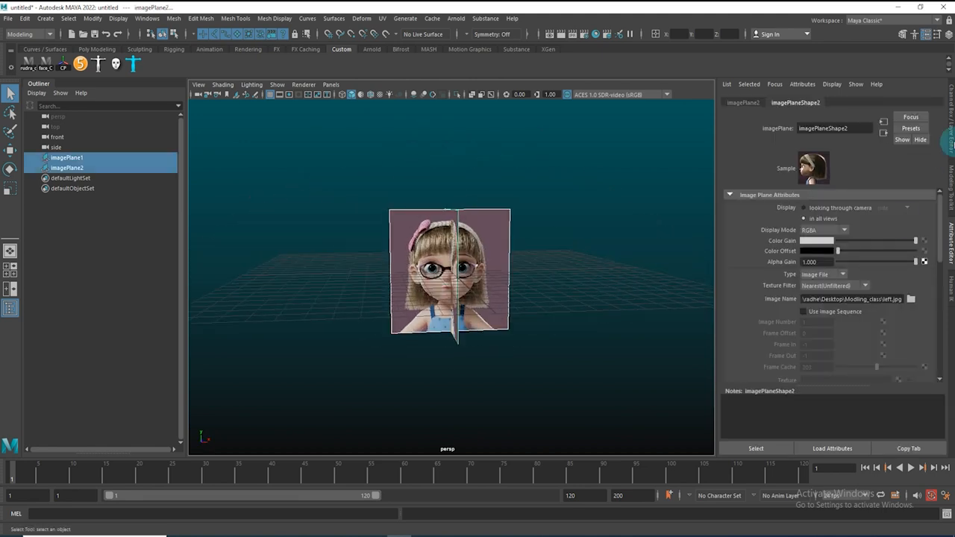
pyautogui.moveTo(348, 183); pyautogui.dragTo(526, 228)
pyautogui.click(951, 112)
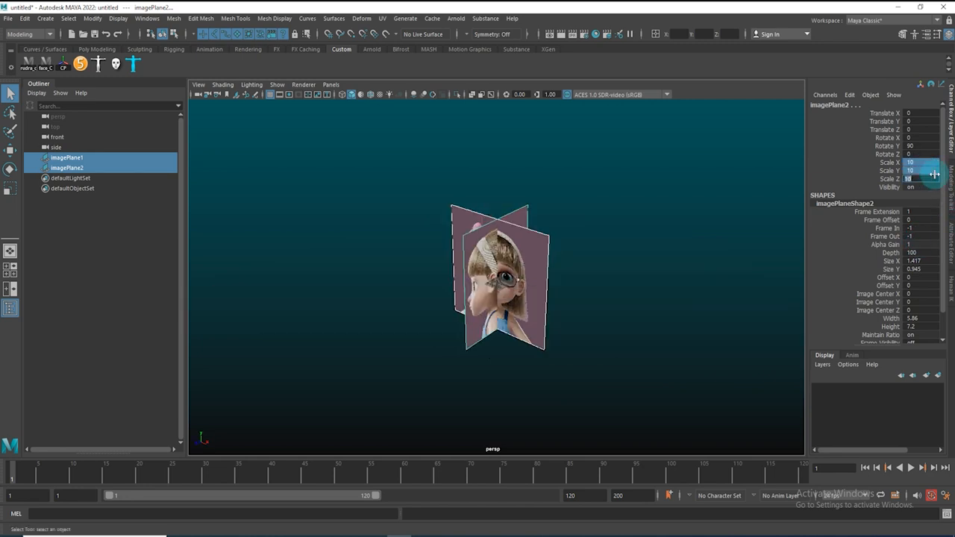
pyautogui.write('5')
pyautogui.press('Return')
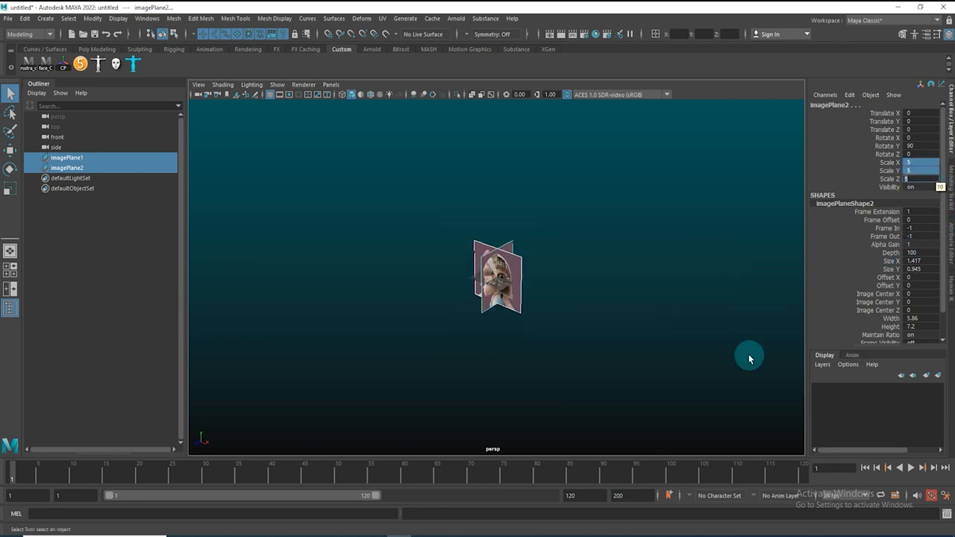
# Move the front image plane back along the Z axis to about -71
pyautogui.scroll(5, 522, 276)
pyautogui.keyDown('alt'); pyautogui.moveTo(546, 317); pyautogui.dragTo(594, 314); pyautogui.keyUp('alt')
pyautogui.click(605, 307)
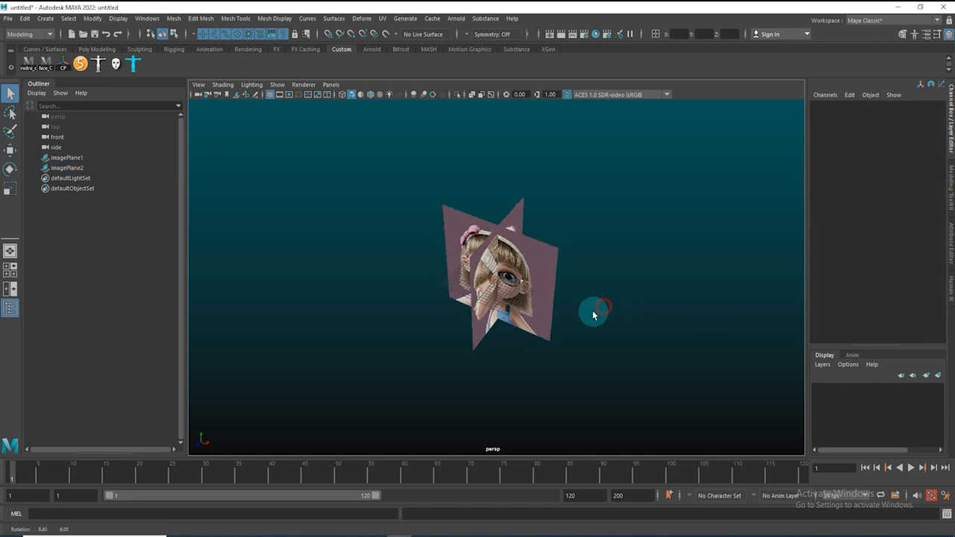
pyautogui.click(544, 225)
pyautogui.press('w')
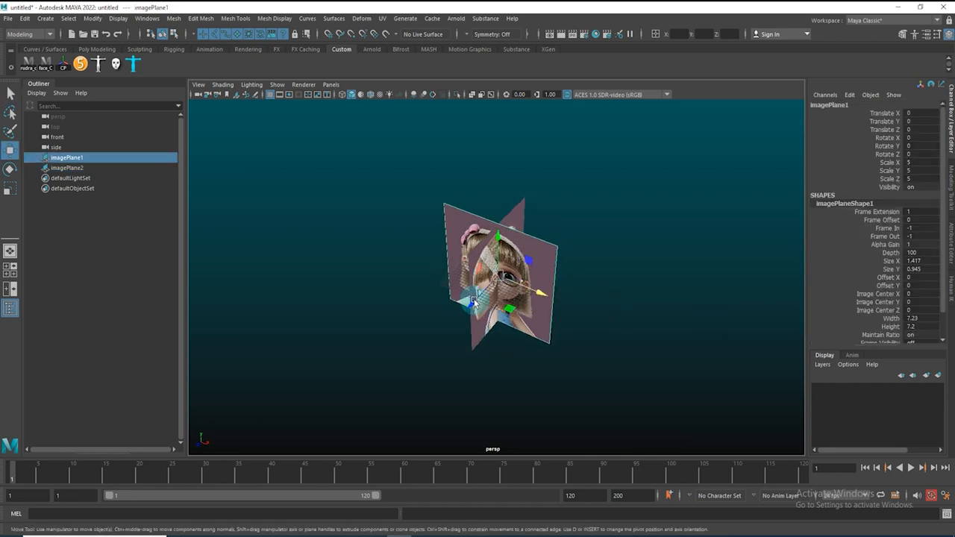
pyautogui.moveTo(466, 311); pyautogui.dragTo(620, 216)
pyautogui.keyDown('alt'); pyautogui.moveTo(565, 252); pyautogui.dragTo(591, 256); pyautogui.keyUp('alt')
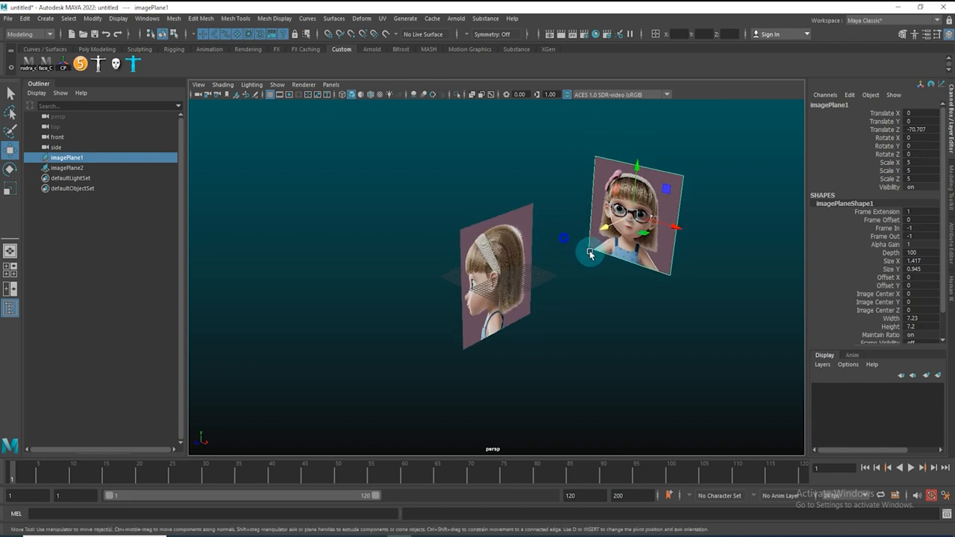
# Move the side image plane along the X axis to about -55
pyautogui.scroll(3, 591, 256)
pyautogui.moveTo(485, 183); pyautogui.dragTo(403, 216)
pyautogui.keyDown('alt'); pyautogui.moveTo(403, 216); pyautogui.dragTo(515, 210); pyautogui.keyUp('alt')
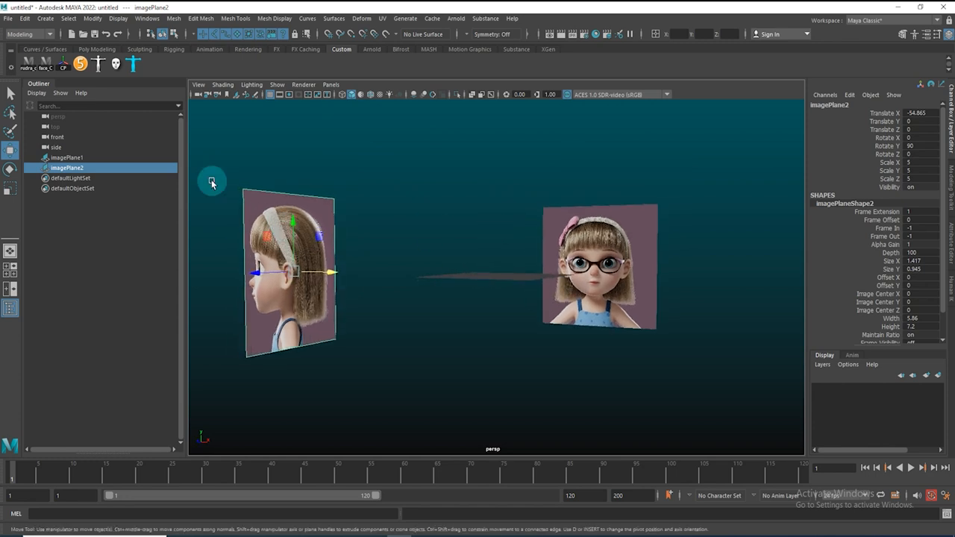
# Inspect the placement of both image planes in the front, side and perspective views
pyautogui.moveTo(211, 182); pyautogui.dragTo(678, 318)
pyautogui.press('space')
pyautogui.press('space')
pyautogui.keyDown('alt'); pyautogui.moveTo(701, 262); pyautogui.dragTo(514, 304, button='right'); pyautogui.keyUp('alt')
pyautogui.keyDown('alt'); pyautogui.moveTo(750, 265); pyautogui.dragTo(453, 333, button='right'); pyautogui.keyUp('alt')
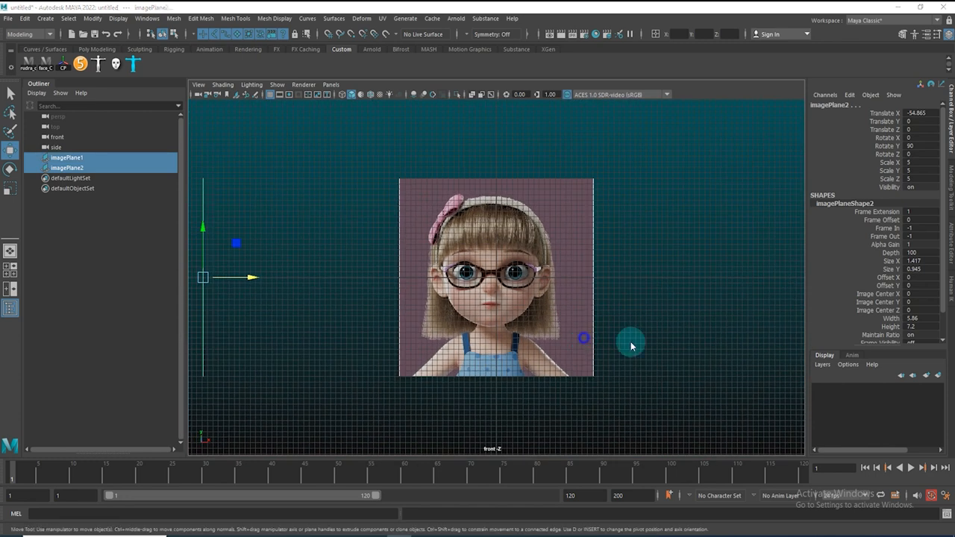
pyautogui.press('space')
pyautogui.moveTo(461, 339); pyautogui.dragTo(423, 330)
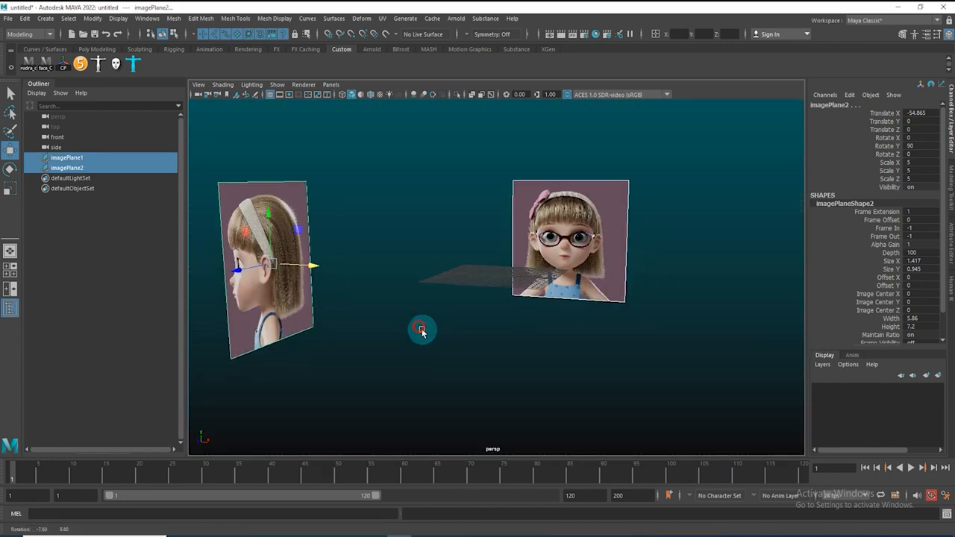
pyautogui.click(472, 337)
pyautogui.press('space')
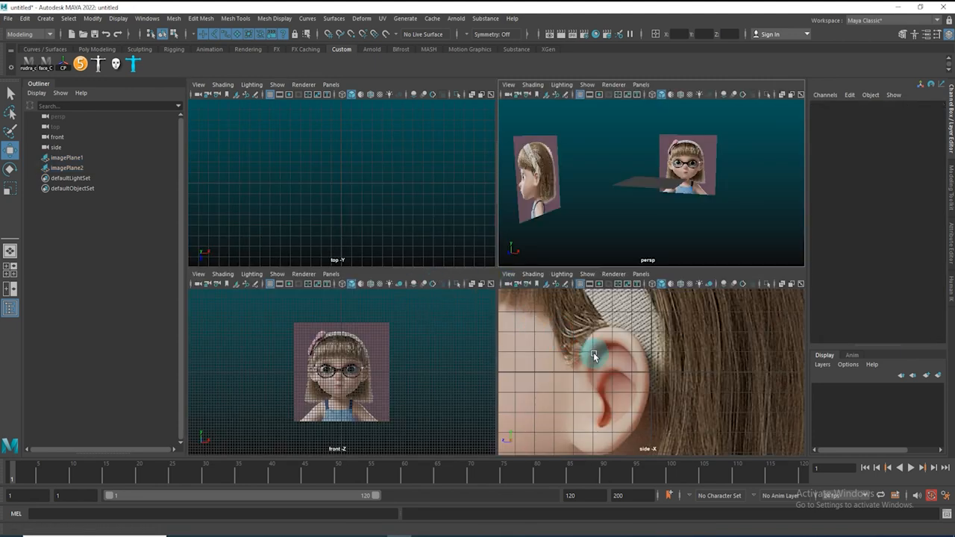
pyautogui.click(487, 213)
pyautogui.press('space')
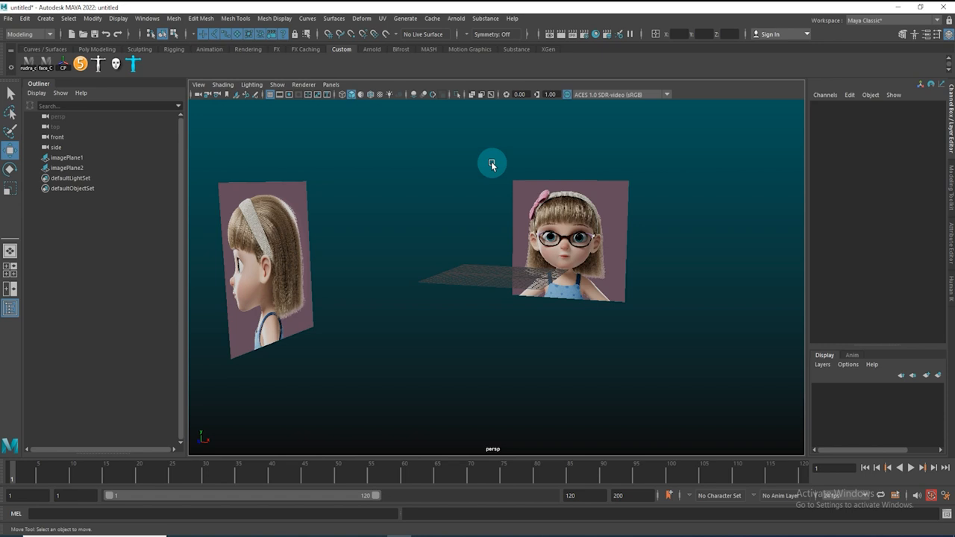
# Change the viewport layout to two panes side by side
pyautogui.click(331, 85)
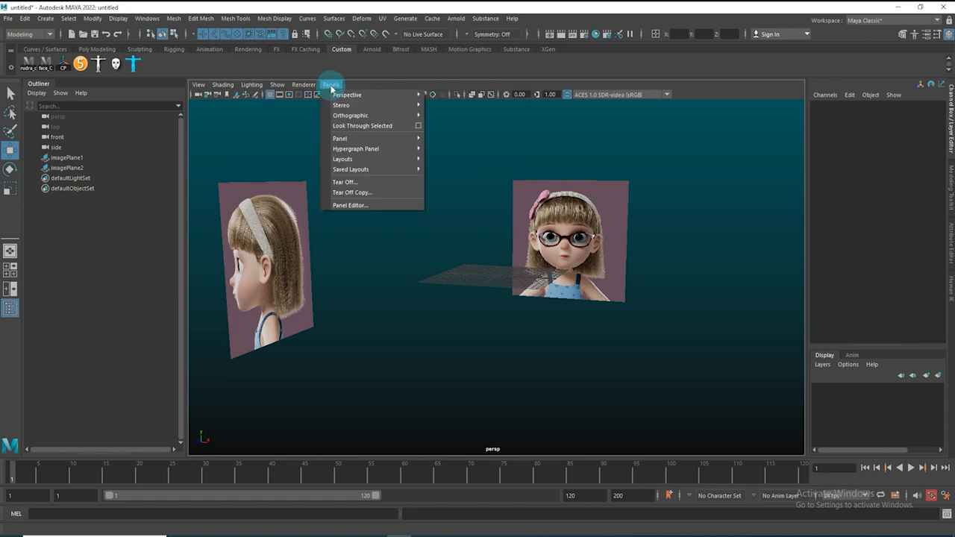
pyautogui.moveTo(345, 159)
pyautogui.click(467, 159)
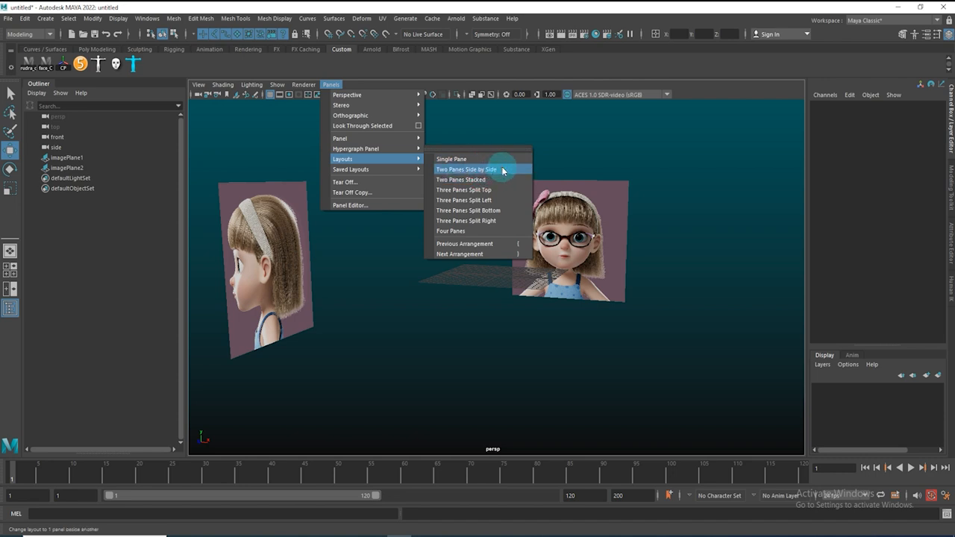
pyautogui.click(503, 171)
pyautogui.keyDown('alt'); pyautogui.moveTo(443, 172); pyautogui.dragTo(480, 204, button='right'); pyautogui.keyUp('alt')
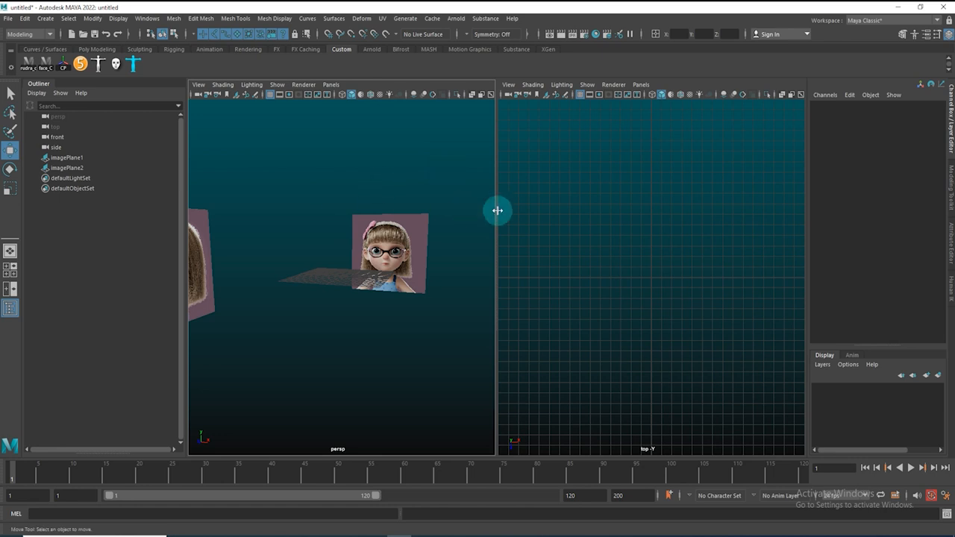
# Switch the left pane from the perspective view to the front view
pyautogui.keyDown('alt'); pyautogui.moveTo(387, 270); pyautogui.dragTo(403, 284); pyautogui.keyUp('alt')
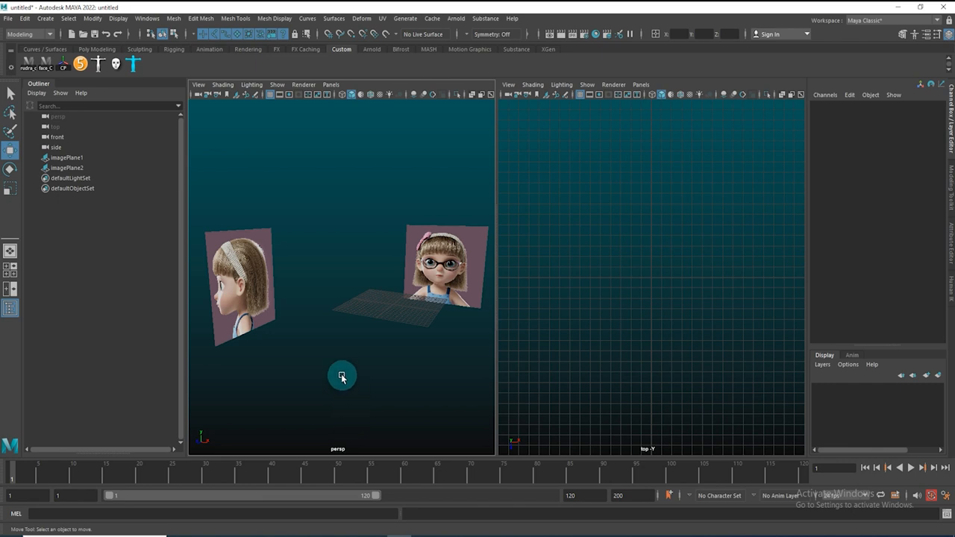
pyautogui.press('space')
pyautogui.click(352, 210)
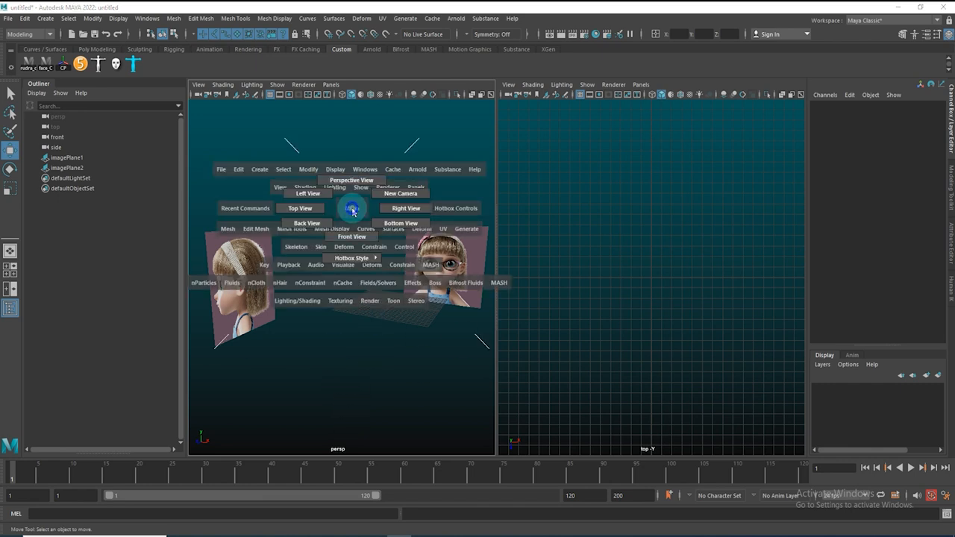
pyautogui.click(343, 251)
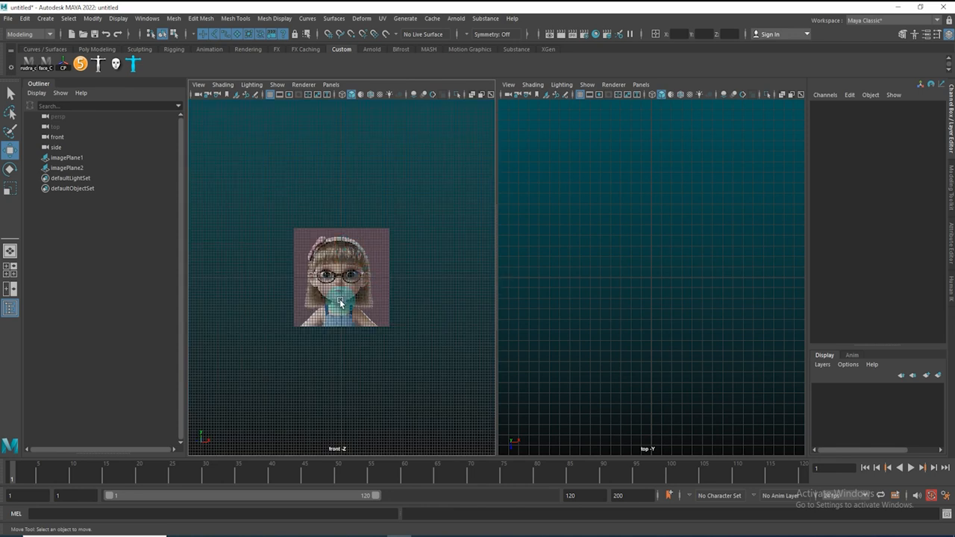
pyautogui.scroll(5, 347, 289)
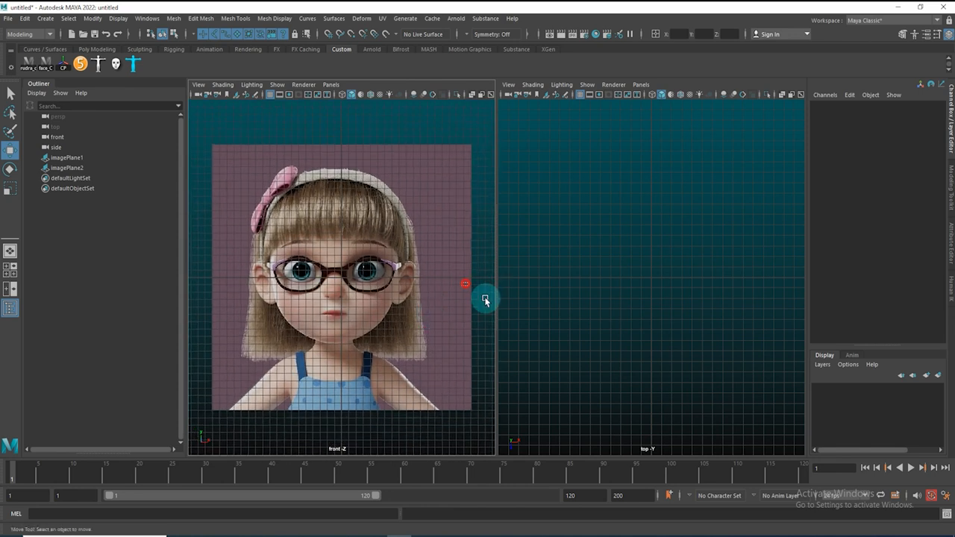
# Nudge the front image plane along the X axis to about 1.06 so the face is centered
pyautogui.click(484, 299)
pyautogui.moveTo(387, 279); pyautogui.dragTo(406, 280)
pyautogui.scroll(3, 325, 278)
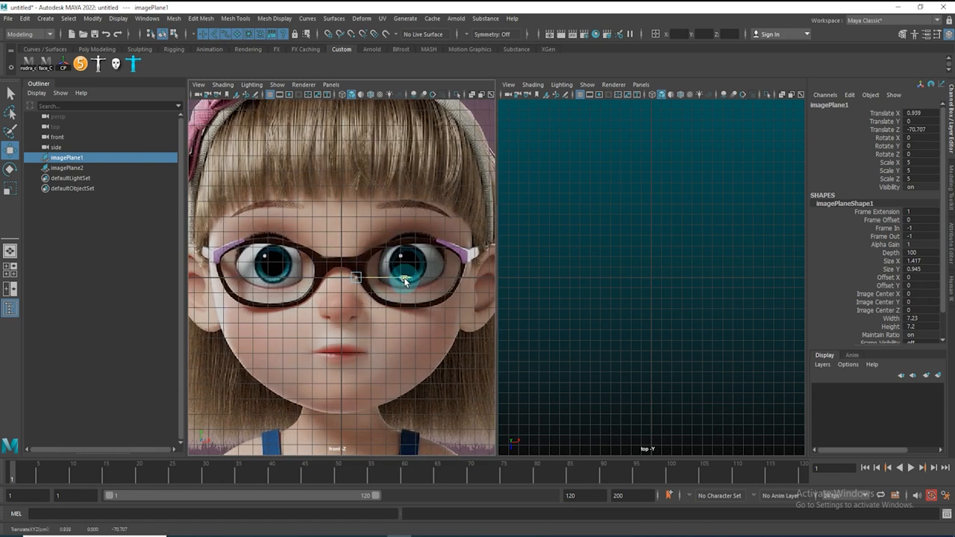
pyautogui.scroll(3, 351, 332)
pyautogui.keyDown('alt'); pyautogui.moveTo(348, 292); pyautogui.dragTo(334, 229, button='middle'); pyautogui.keyUp('alt')
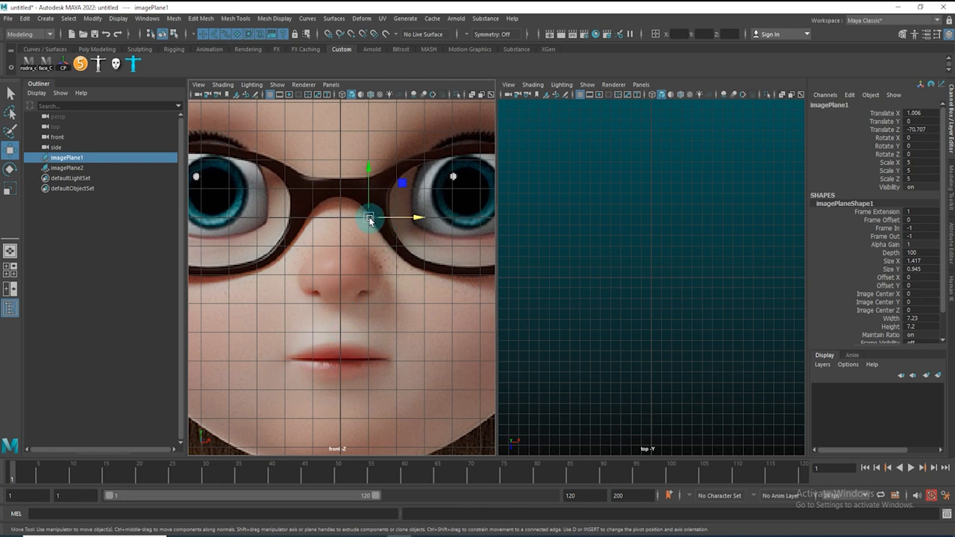
pyautogui.click(408, 217)
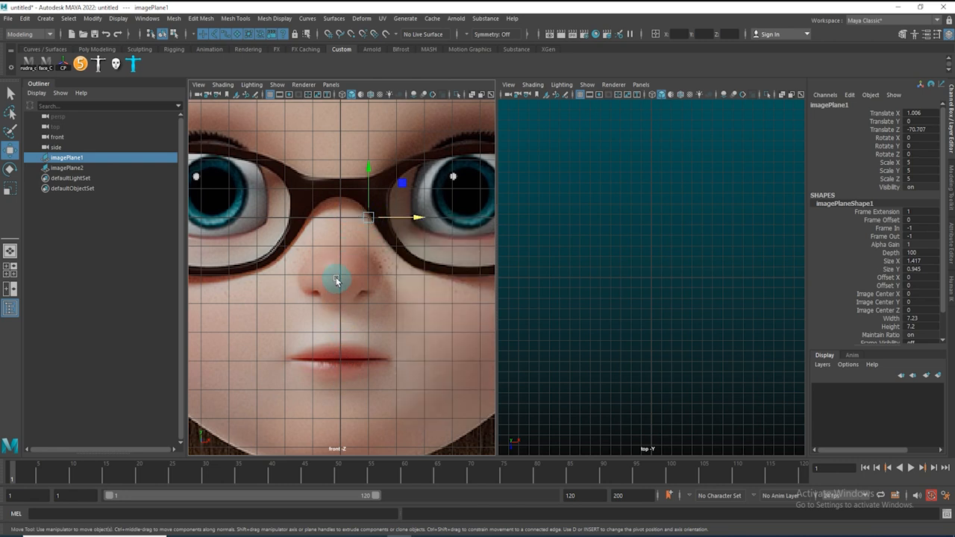
pyautogui.scroll(-3, 403, 266)
pyautogui.moveTo(408, 226); pyautogui.dragTo(417, 232)
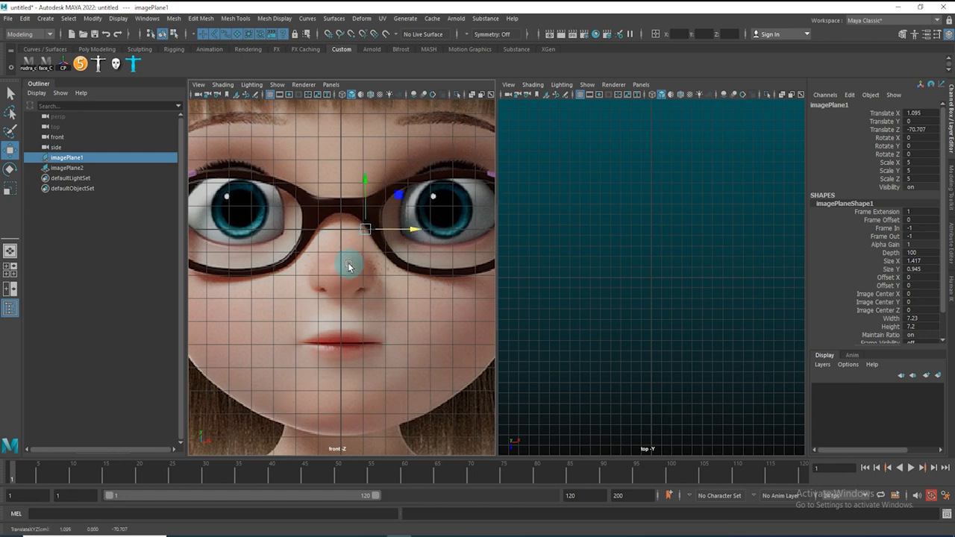
pyautogui.scroll(-3, 415, 163)
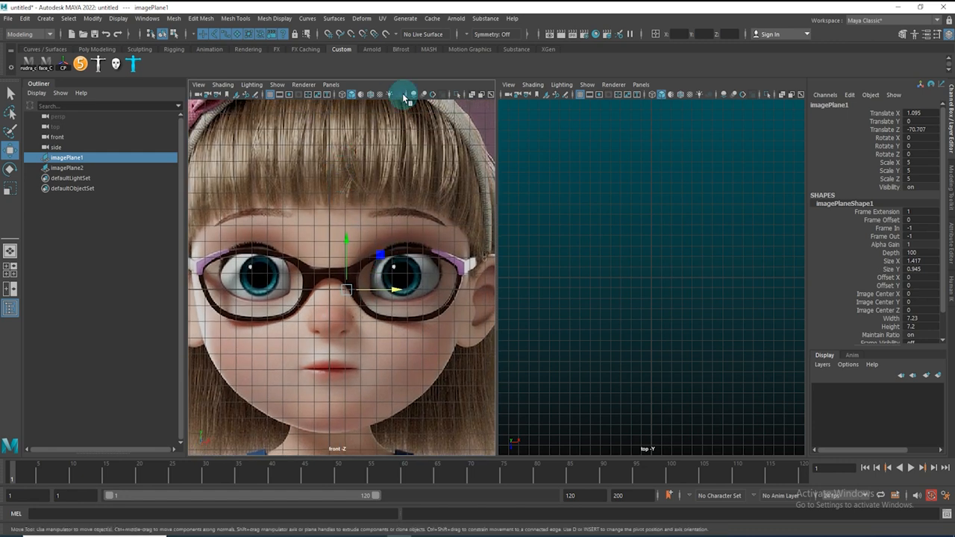
pyautogui.keyDown('alt'); pyautogui.moveTo(398, 338); pyautogui.dragTo(289, 280, button='right'); pyautogui.keyUp('alt')
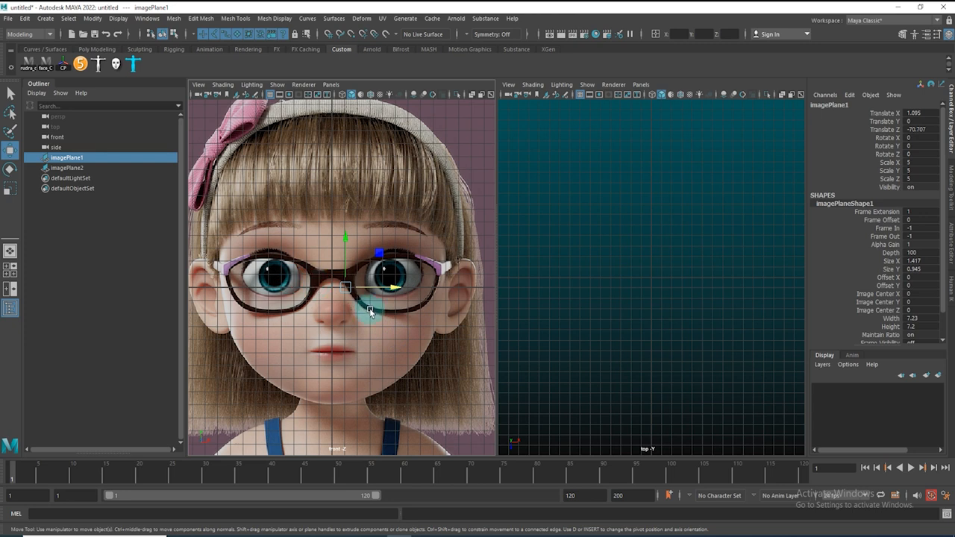
pyautogui.scroll(6, 370, 312)
pyautogui.moveTo(398, 264); pyautogui.dragTo(384, 254)
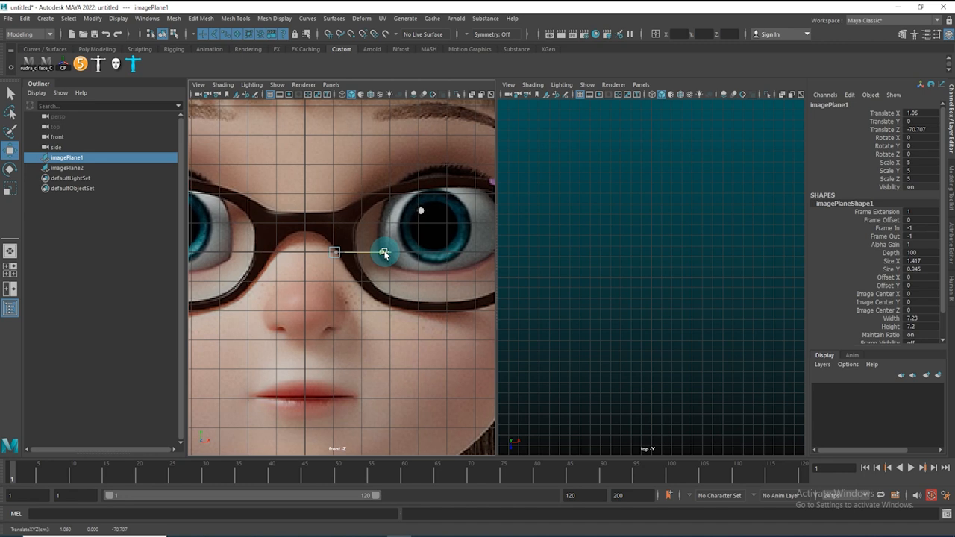
pyautogui.keyDown('alt'); pyautogui.moveTo(442, 304); pyautogui.dragTo(370, 315, button='right'); pyautogui.keyUp('alt')
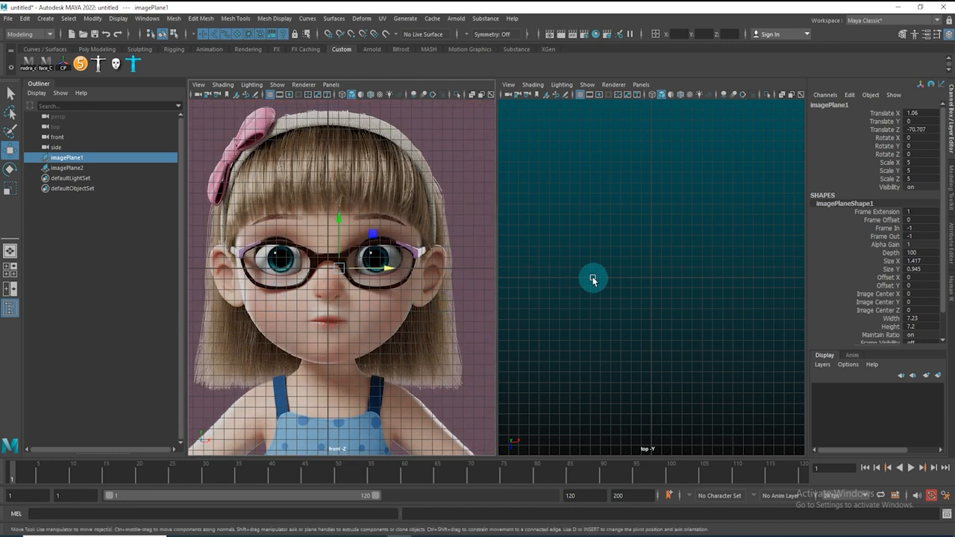
# Switch the right pane to the side view
pyautogui.press('space')
pyautogui.moveTo(576, 279); pyautogui.dragTo(624, 269)
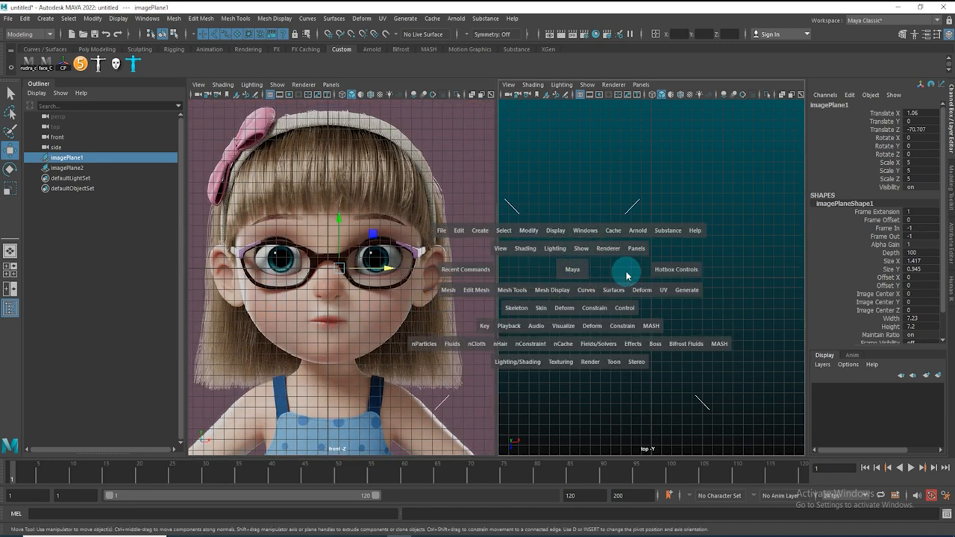
pyautogui.keyDown('alt'); pyautogui.moveTo(676, 289); pyautogui.dragTo(645, 264, button='right'); pyautogui.keyUp('alt')
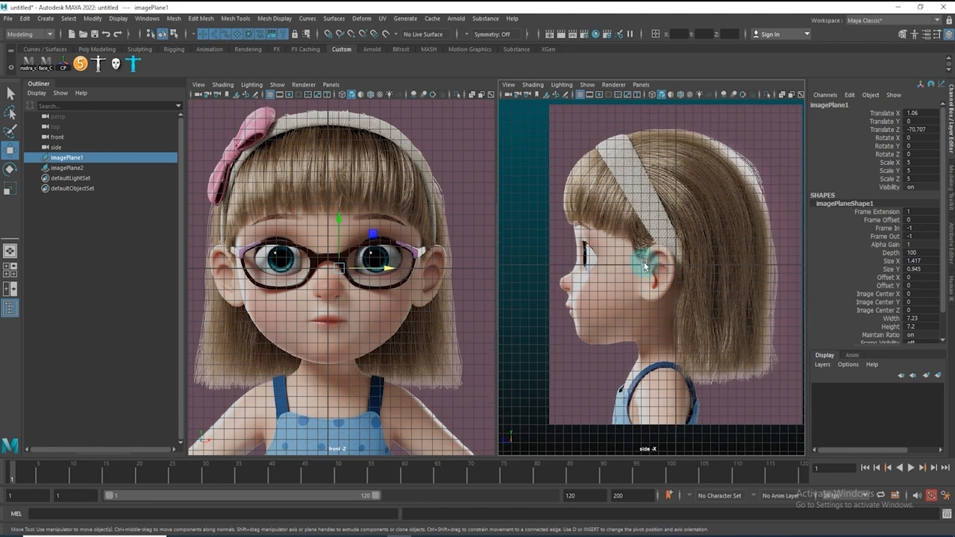
# Move the image planes up along the Y axis to about 17.7 so the side image lines up with the front
pyautogui.click(454, 258)
pyautogui.keyDown('alt'); pyautogui.moveTo(470, 273); pyautogui.dragTo(381, 246, button='right'); pyautogui.keyUp('alt')
pyautogui.moveTo(333, 181); pyautogui.dragTo(480, 297)
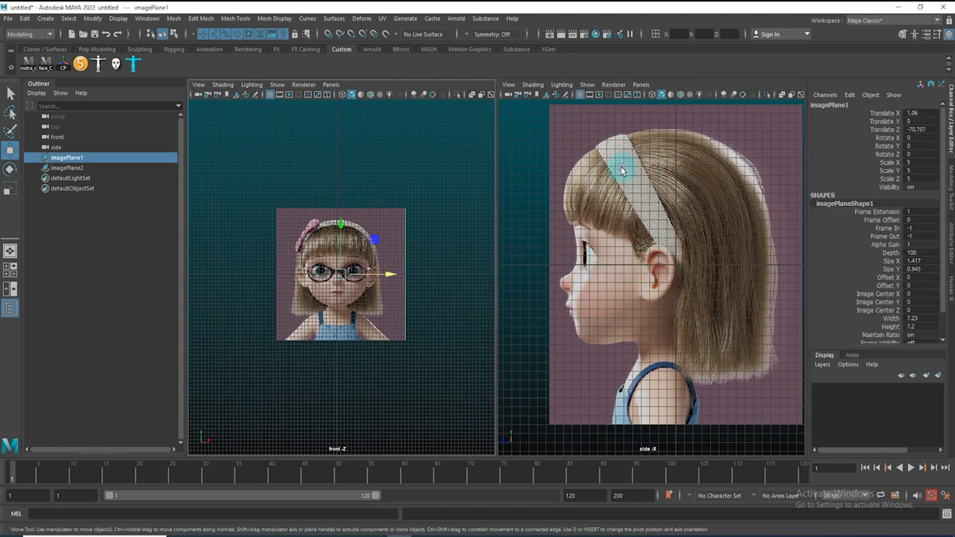
pyautogui.keyDown('alt'); pyautogui.moveTo(622, 170); pyautogui.dragTo(604, 196, button='right'); pyautogui.keyUp('alt')
pyautogui.keyDown('shift'); pyautogui.click(668, 239); pyautogui.keyUp('shift')
pyautogui.moveTo(664, 224); pyautogui.dragTo(659, 156)
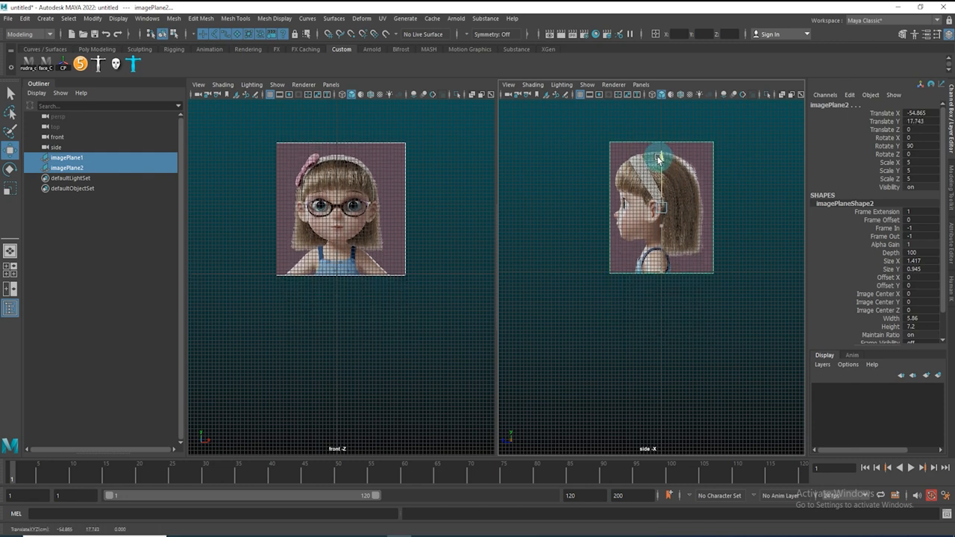
# Zoom into the eyes in the front and side views to compare the heights of the two reference images
pyautogui.click(571, 296)
pyautogui.keyDown('alt'); pyautogui.moveTo(373, 224); pyautogui.dragTo(518, 301, button='right'); pyautogui.keyUp('alt')
pyautogui.keyDown('alt'); pyautogui.moveTo(359, 250); pyautogui.dragTo(387, 373, button='middle'); pyautogui.keyUp('alt')
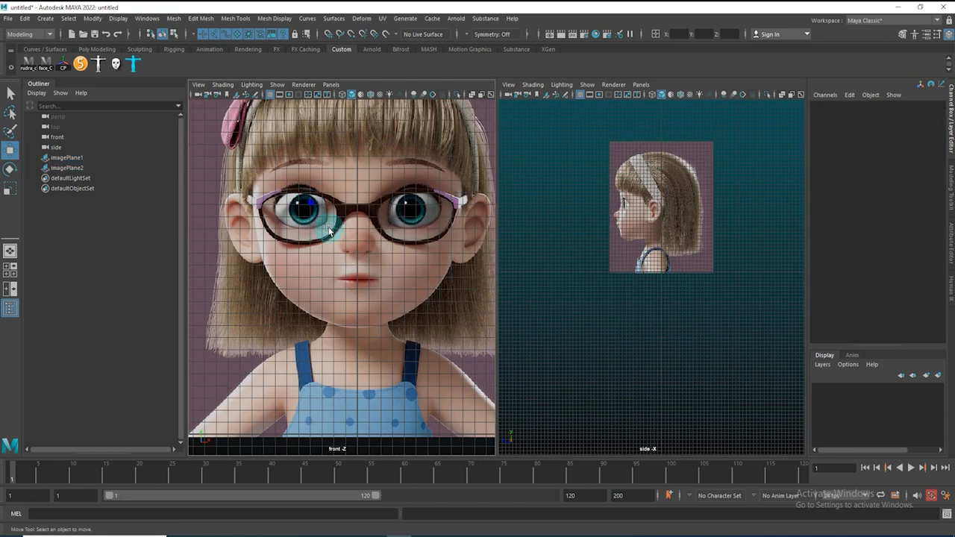
pyautogui.keyDown('alt'); pyautogui.moveTo(329, 229); pyautogui.dragTo(392, 261, button='right'); pyautogui.keyUp('alt')
pyautogui.keyDown('alt'); pyautogui.moveTo(344, 262); pyautogui.dragTo(322, 336, button='middle'); pyautogui.keyUp('alt')
pyautogui.keyDown('alt'); pyautogui.click(604, 313); pyautogui.keyUp('alt')
pyautogui.keyDown('alt'); pyautogui.moveTo(290, 290); pyautogui.dragTo(373, 316, button='right'); pyautogui.keyUp('alt')
pyautogui.keyDown('alt'); pyautogui.moveTo(481, 308); pyautogui.dragTo(420, 286, button='middle'); pyautogui.keyUp('alt')
pyautogui.keyDown('alt'); pyautogui.moveTo(413, 285); pyautogui.dragTo(389, 308, button='right'); pyautogui.keyUp('alt')
pyautogui.scroll(6, 388, 310)
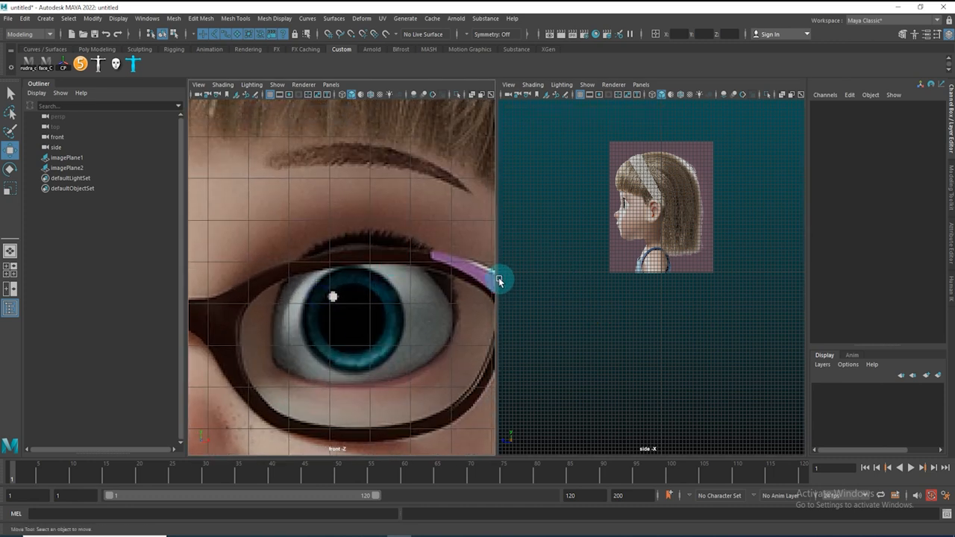
pyautogui.moveTo(499, 275); pyautogui.dragTo(511, 275)
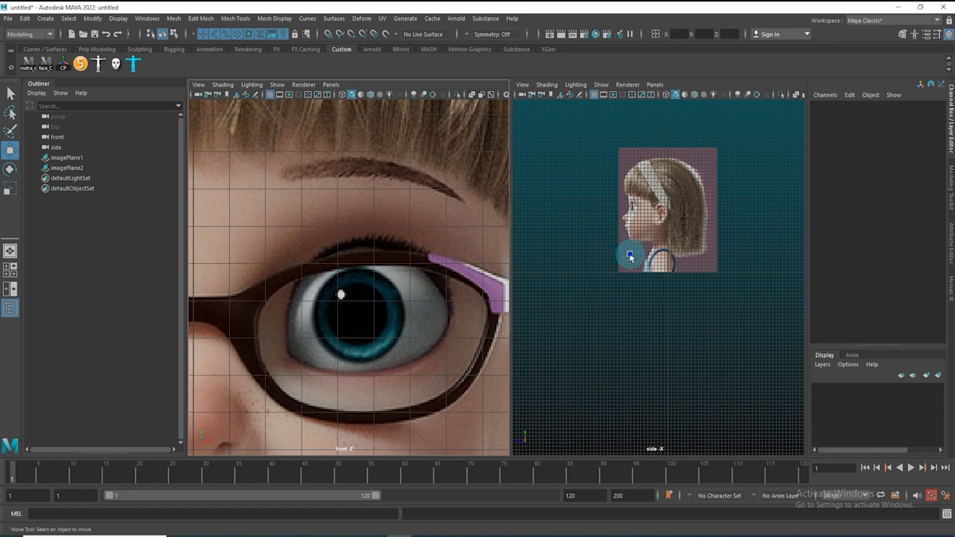
pyautogui.scroll(3, 668, 366)
pyautogui.keyDown('alt'); pyautogui.moveTo(614, 256); pyautogui.dragTo(719, 337, button='right'); pyautogui.keyUp('alt')
pyautogui.keyDown('alt'); pyautogui.moveTo(660, 303); pyautogui.dragTo(695, 256, button='middle'); pyautogui.keyUp('alt')
pyautogui.keyDown('alt'); pyautogui.moveTo(617, 256); pyautogui.dragTo(631, 284, button='right'); pyautogui.keyUp('alt')
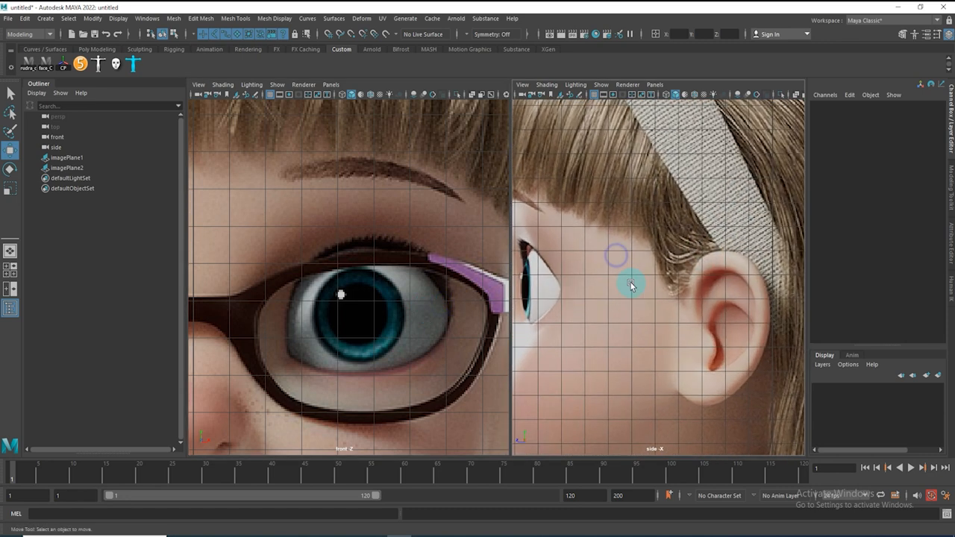
pyautogui.keyDown('alt'); pyautogui.moveTo(561, 250); pyautogui.dragTo(597, 271, button='middle'); pyautogui.keyUp('alt')
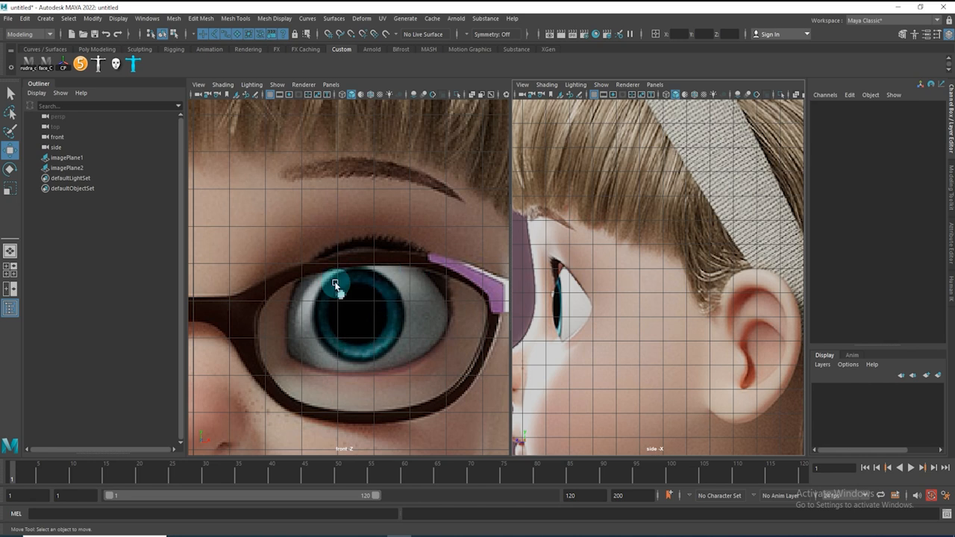
pyautogui.keyDown('alt'); pyautogui.moveTo(610, 307); pyautogui.dragTo(640, 327, button='right'); pyautogui.keyUp('alt')
pyautogui.keyDown('alt'); pyautogui.moveTo(606, 317); pyautogui.dragTo(712, 314, button='middle'); pyautogui.keyUp('alt')
pyautogui.keyDown('alt'); pyautogui.moveTo(719, 281); pyautogui.dragTo(764, 322, button='right'); pyautogui.keyUp('alt')
pyautogui.keyDown('alt'); pyautogui.moveTo(722, 305); pyautogui.dragTo(692, 304, button='middle'); pyautogui.keyUp('alt')
pyautogui.keyDown('alt'); pyautogui.moveTo(673, 292); pyautogui.dragTo(686, 303, button='right'); pyautogui.keyUp('alt')
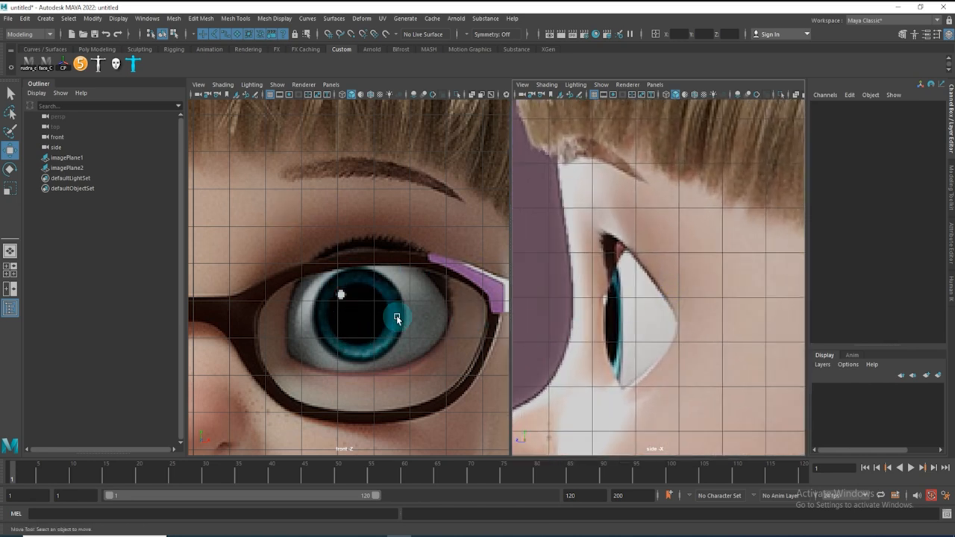
pyautogui.keyDown('alt'); pyautogui.moveTo(334, 281); pyautogui.dragTo(320, 350, button='right'); pyautogui.keyUp('alt')
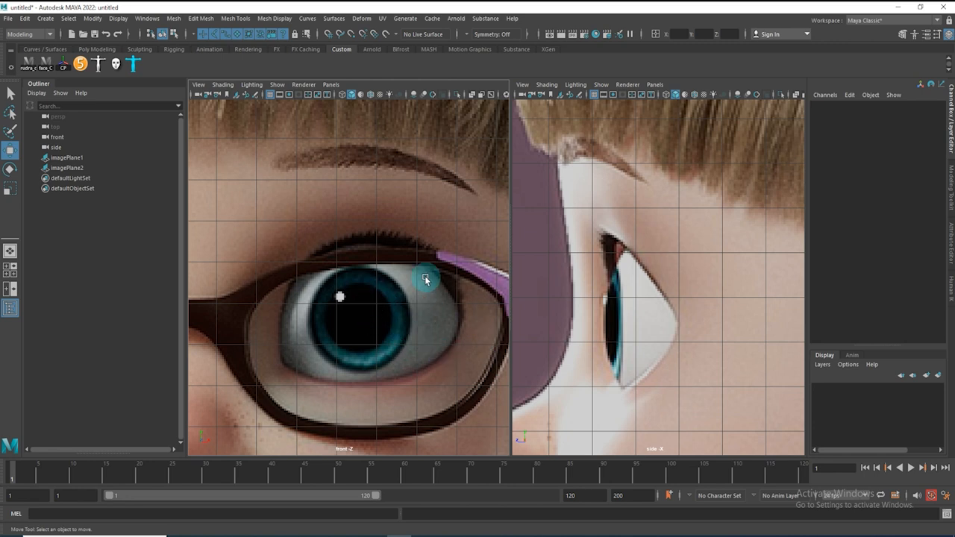
# Select both image planes and put them in a new display layer set to reference mode
pyautogui.press('space')
pyautogui.moveTo(424, 307); pyautogui.dragTo(426, 203)
pyautogui.keyDown('alt'); pyautogui.moveTo(441, 261); pyautogui.dragTo(325, 254, button='right'); pyautogui.keyUp('alt')
pyautogui.moveTo(261, 191); pyautogui.dragTo(454, 247)
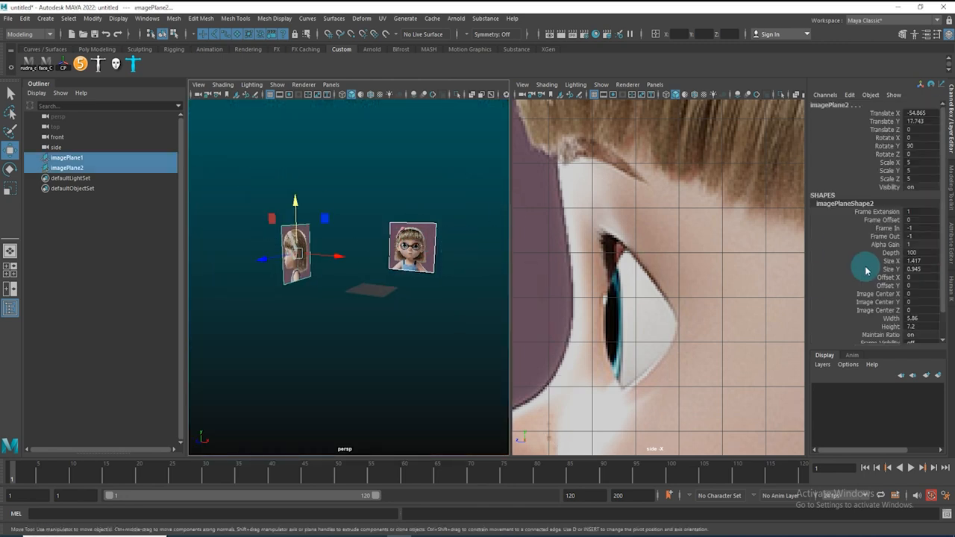
pyautogui.click(952, 128)
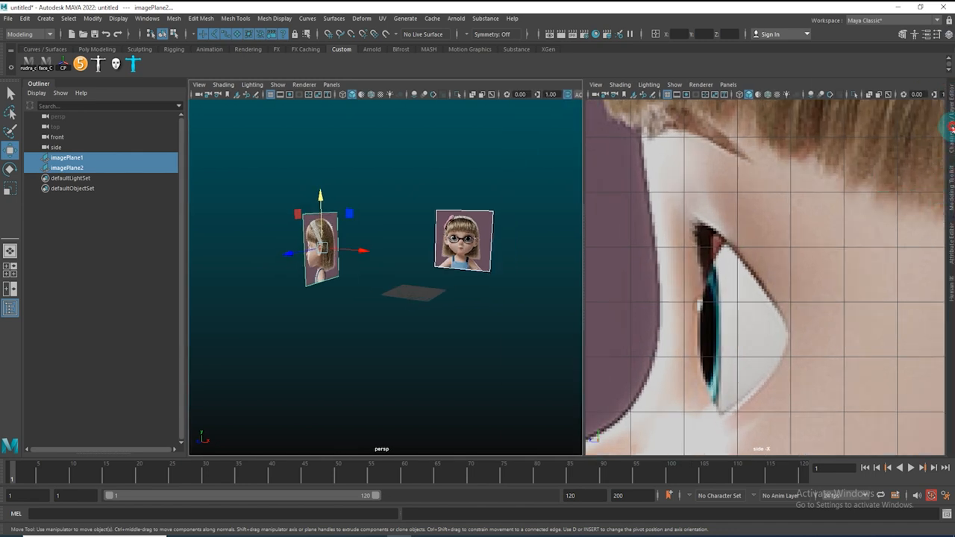
pyautogui.click(952, 129)
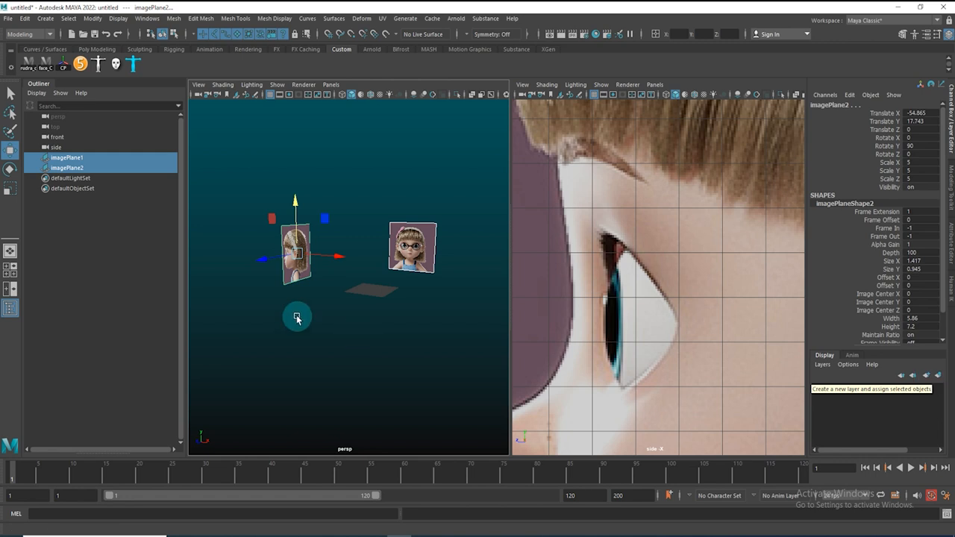
pyautogui.click(938, 376)
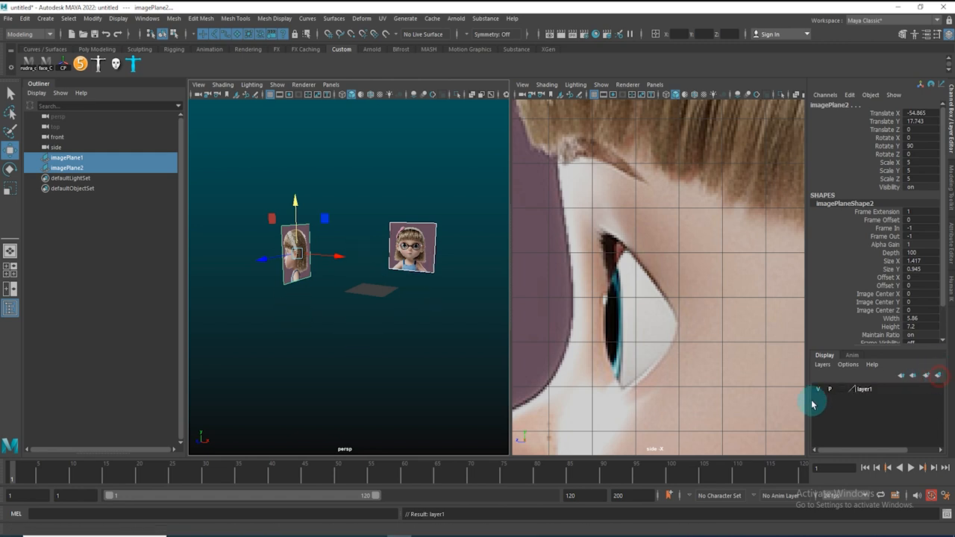
pyautogui.click(844, 392)
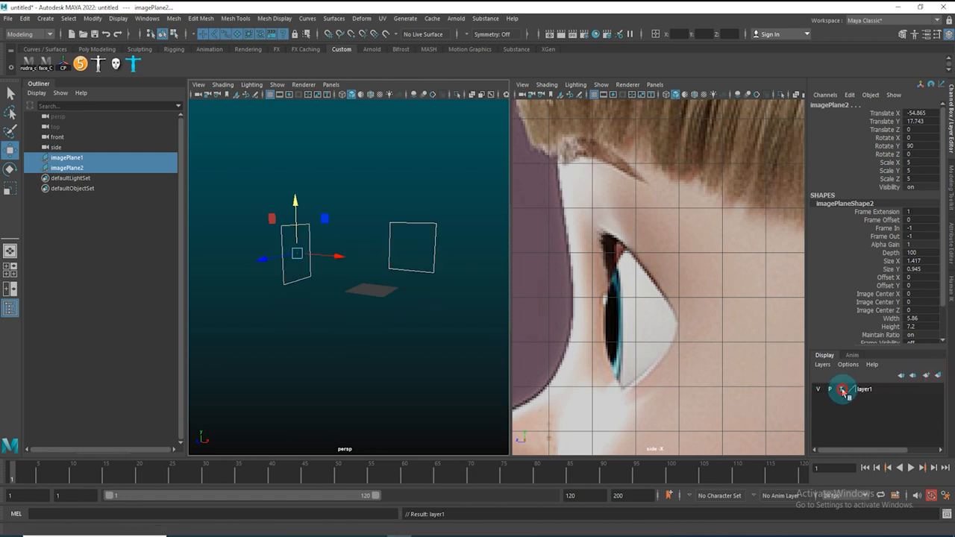
pyautogui.click(846, 391)
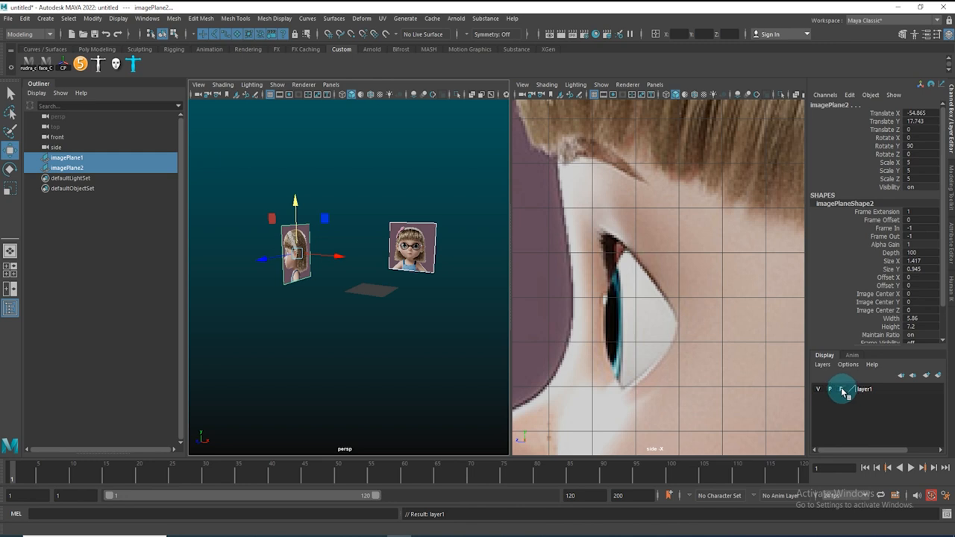
# Return the left pane to the front view
pyautogui.click(253, 190)
pyautogui.moveTo(334, 286)
pyautogui.keyDown('alt'); pyautogui.mouseDown()
pyautogui.moveTo(321, 285)
pyautogui.moveTo(437, 288)
pyautogui.moveTo(264, 202)
pyautogui.moveTo(301, 202)
pyautogui.moveTo(348, 281)
pyautogui.mouseUp(); pyautogui.keyUp('alt')
pyautogui.press('space')
pyautogui.keyDown('alt'); pyautogui.moveTo(316, 252); pyautogui.dragTo(338, 266, button='right'); pyautogui.keyUp('alt')
pyautogui.keyDown('alt'); pyautogui.moveTo(339, 266); pyautogui.dragTo(338, 261, button='middle'); pyautogui.keyUp('alt')
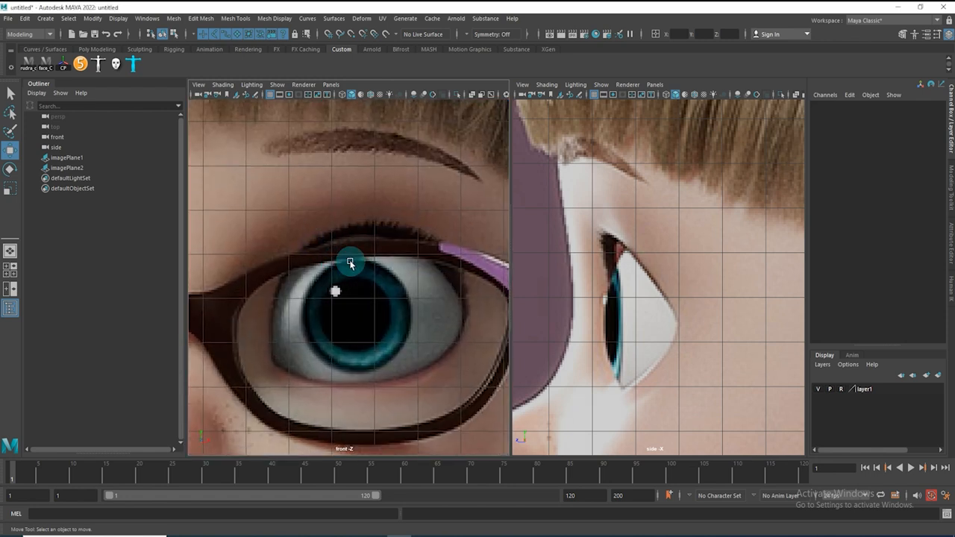
# Add a test polygon plane over the references, move it up, and delete it
pyautogui.click(371, 202)
pyautogui.moveTo(343, 199)
pyautogui.keyDown('shift'); pyautogui.mouseDown(button='right')
pyautogui.moveTo(376, 200)
pyautogui.moveTo(327, 189)
pyautogui.moveTo(357, 225)
pyautogui.moveTo(322, 367)
pyautogui.moveTo(342, 201)
pyautogui.moveTo(332, 342)
pyautogui.moveTo(342, 217)
pyautogui.moveTo(355, 222)
pyautogui.moveTo(364, 188)
pyautogui.moveTo(345, 187)
pyautogui.moveTo(329, 207)
pyautogui.moveTo(327, 175)
pyautogui.moveTo(341, 222)
pyautogui.moveTo(339, 162)
pyautogui.moveTo(334, 202)
pyautogui.moveTo(300, 186)
pyautogui.moveTo(326, 156)
pyautogui.moveTo(290, 192)
pyautogui.moveTo(292, 179)
pyautogui.mouseUp(button='right'); pyautogui.keyUp('shift')
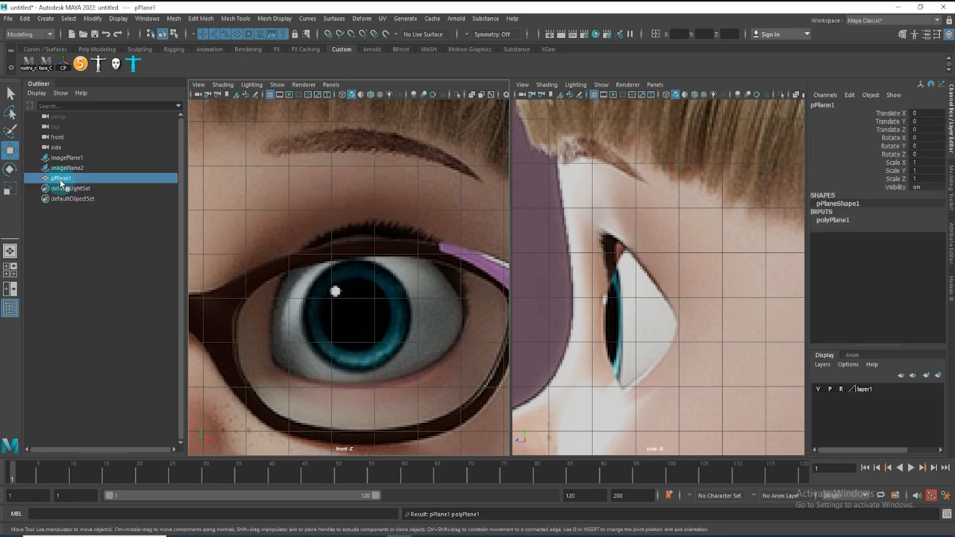
pyautogui.keyDown('alt'); pyautogui.moveTo(414, 300); pyautogui.dragTo(197, 309, button='right'); pyautogui.keyUp('alt')
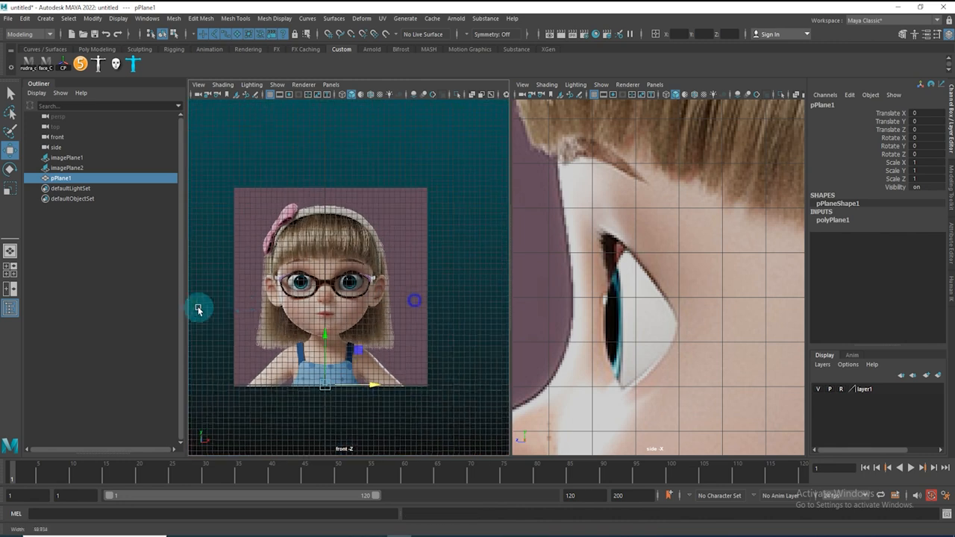
pyautogui.moveTo(329, 339); pyautogui.dragTo(328, 221)
pyautogui.keyDown('alt'); pyautogui.moveTo(315, 229); pyautogui.dragTo(477, 346, button='right'); pyautogui.keyUp('alt')
pyautogui.keyDown('alt'); pyautogui.moveTo(348, 242); pyautogui.dragTo(286, 241, button='right'); pyautogui.keyUp('alt')
pyautogui.keyDown('alt'); pyautogui.moveTo(318, 243); pyautogui.dragTo(387, 280, button='middle'); pyautogui.keyUp('alt')
pyautogui.keyDown('alt'); pyautogui.moveTo(356, 274); pyautogui.dragTo(414, 304, button='right'); pyautogui.keyUp('alt')
pyautogui.keyDown('alt'); pyautogui.moveTo(358, 293); pyautogui.dragTo(274, 271, button='middle'); pyautogui.keyUp('alt')
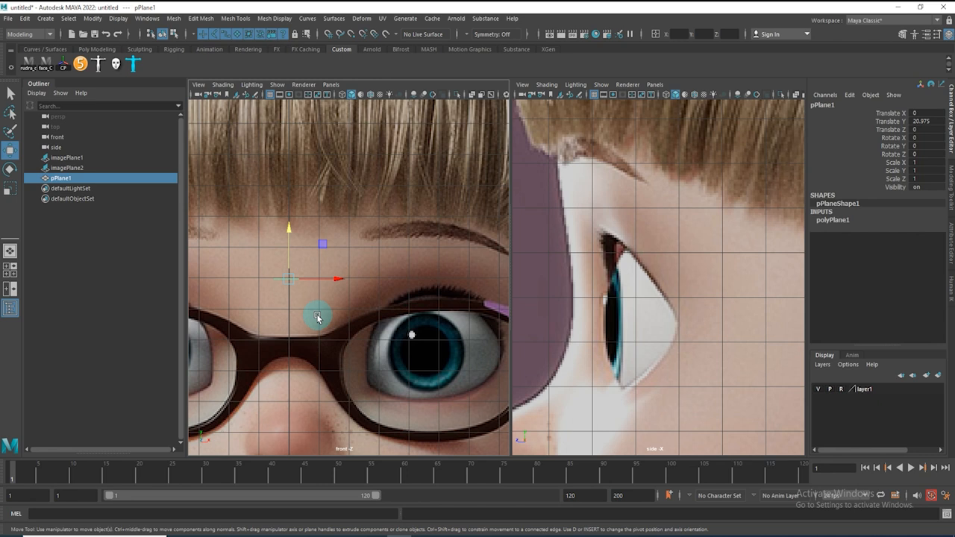
pyautogui.press('Delete')
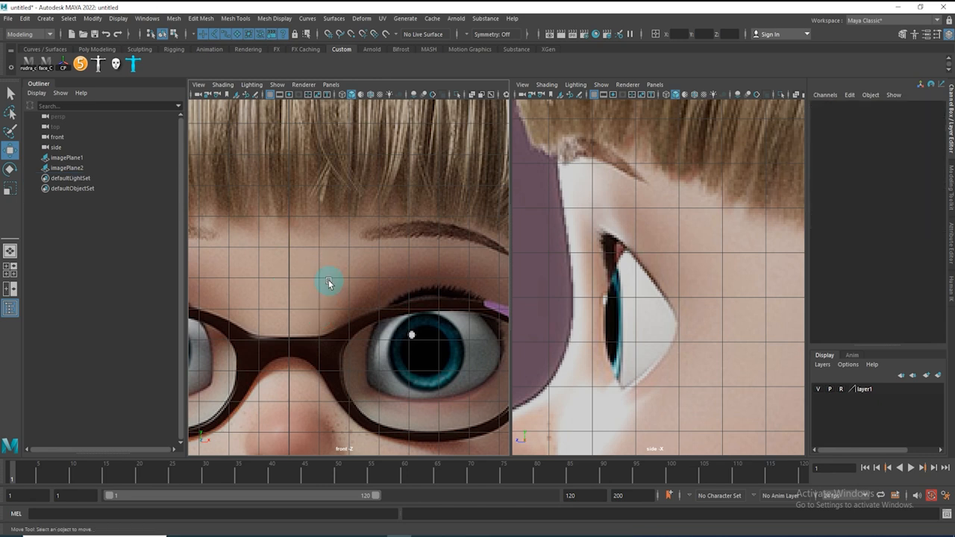
pyautogui.keyDown('alt'); pyautogui.moveTo(377, 271); pyautogui.dragTo(195, 284, button='right'); pyautogui.keyUp('alt')
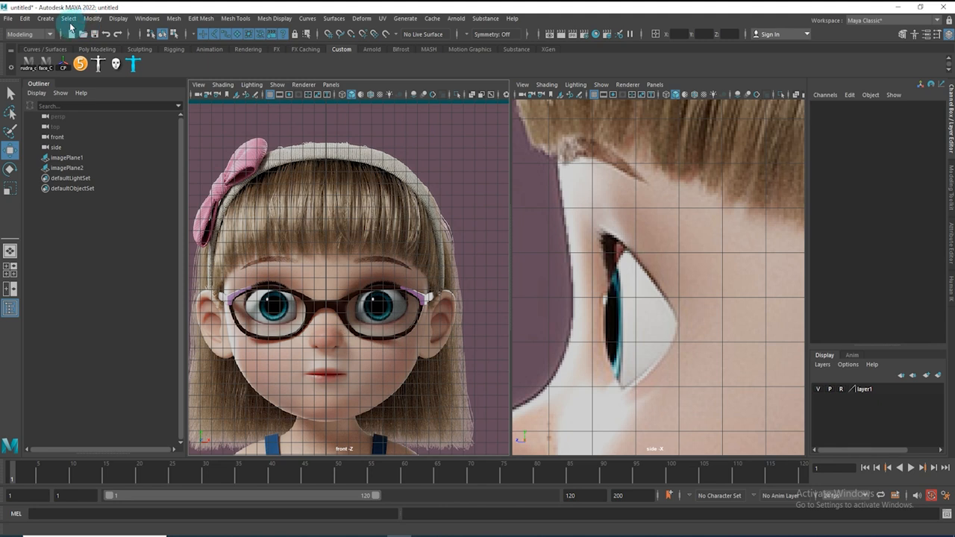
# Enable interactive creation and draw a polygon plane about 5 by 3.3 units over one eye in the front view
pyautogui.click(46, 19)
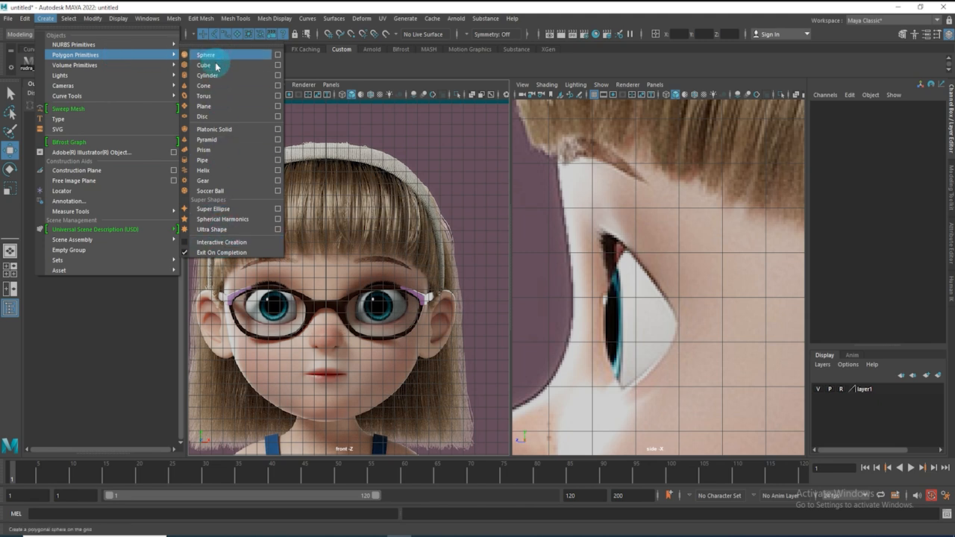
pyautogui.click(186, 244)
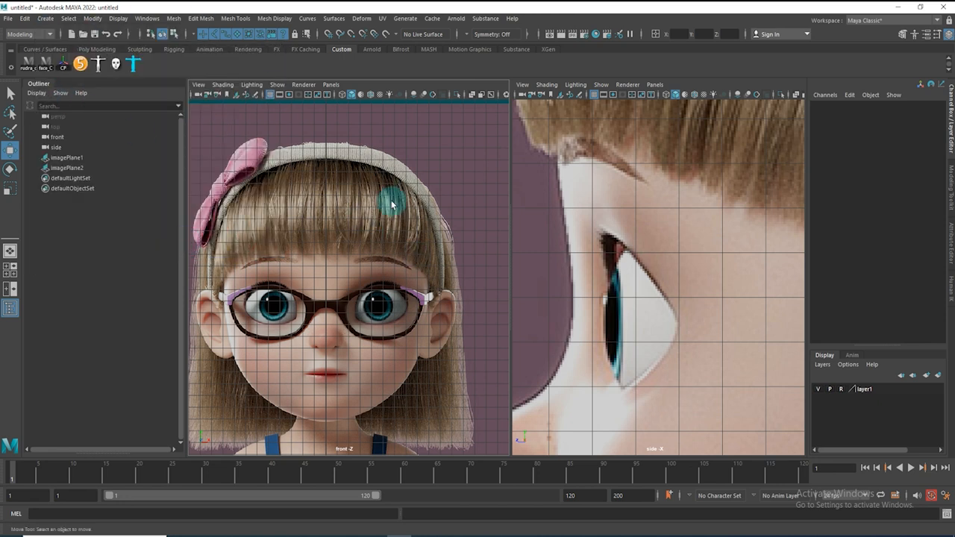
pyautogui.keyDown('shift'); pyautogui.moveTo(388, 181); pyautogui.dragTo(333, 162, button='right'); pyautogui.keyUp('shift')
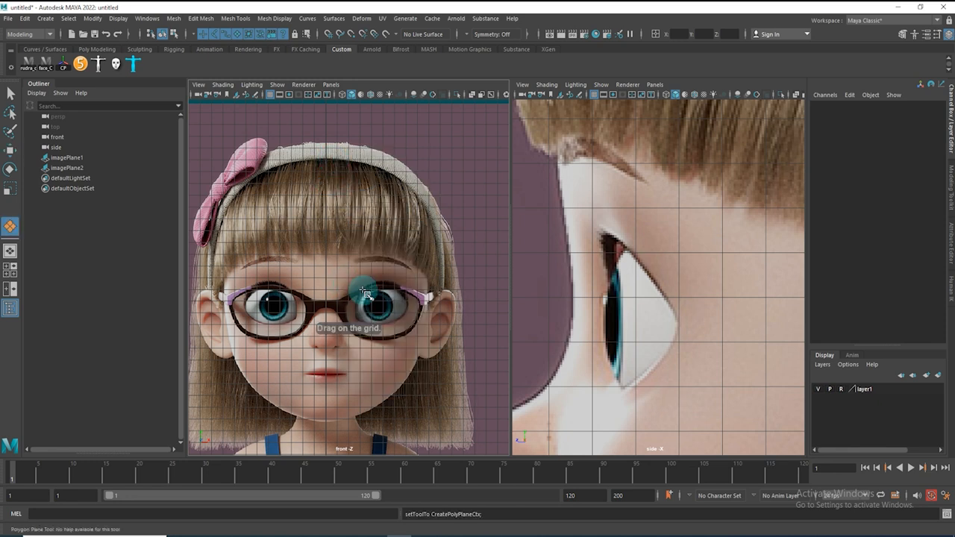
pyautogui.scroll(5, 433, 319)
pyautogui.scroll(5, 309, 213)
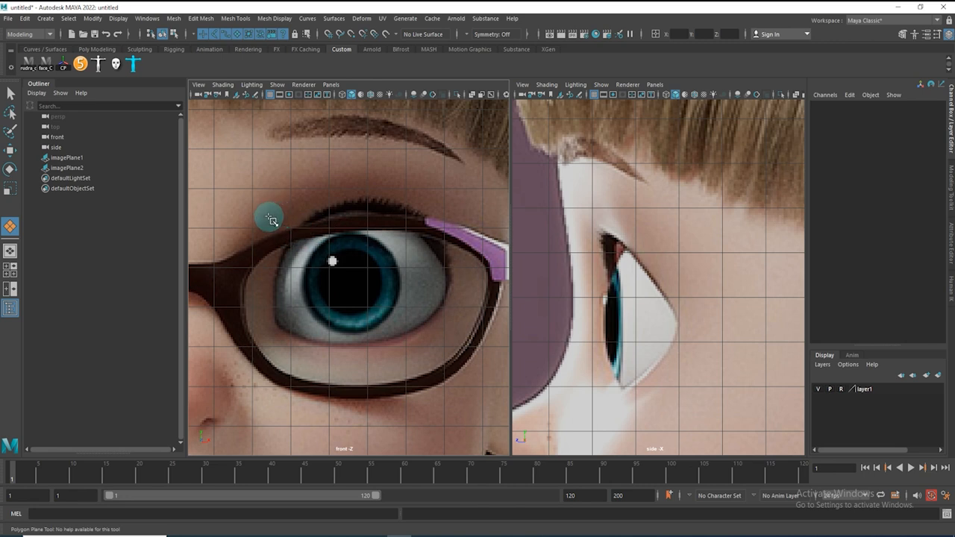
pyautogui.moveTo(257, 215); pyautogui.dragTo(450, 346)
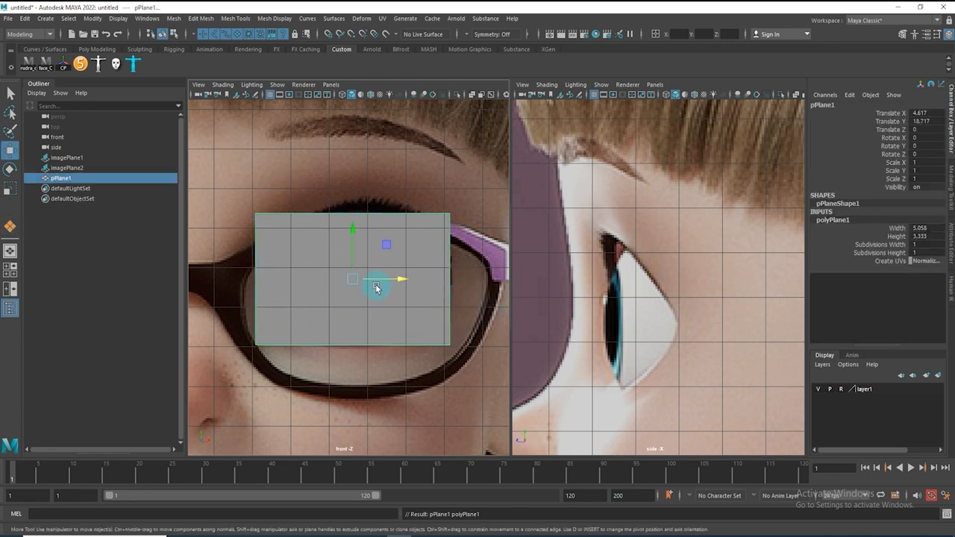
# Switch the viewports to wireframe display and frame the new plane in the side view
pyautogui.press('4')
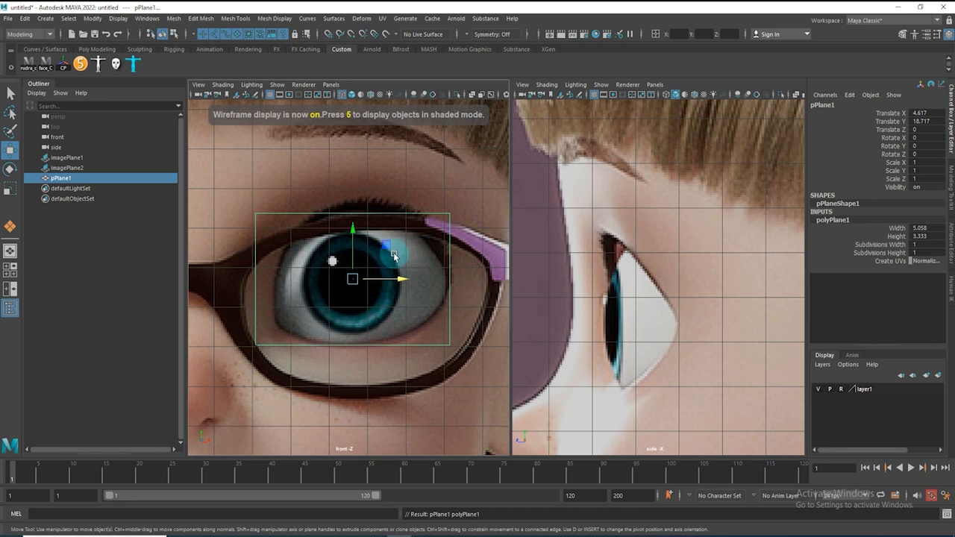
pyautogui.scroll(-2, 374, 263)
pyautogui.keyDown('alt'); pyautogui.moveTo(691, 279); pyautogui.dragTo(576, 288, button='right'); pyautogui.keyUp('alt')
pyautogui.keyDown('alt'); pyautogui.moveTo(594, 287); pyautogui.dragTo(494, 259, button='middle'); pyautogui.keyUp('alt')
pyautogui.keyDown('alt'); pyautogui.moveTo(652, 267); pyautogui.dragTo(687, 292, button='middle'); pyautogui.keyUp('alt')
pyautogui.moveTo(660, 286)
pyautogui.keyDown('alt'); pyautogui.mouseDown(button='right')
pyautogui.moveTo(674, 291)
pyautogui.moveTo(663, 285)
pyautogui.mouseUp(button='right'); pyautogui.keyUp('alt')
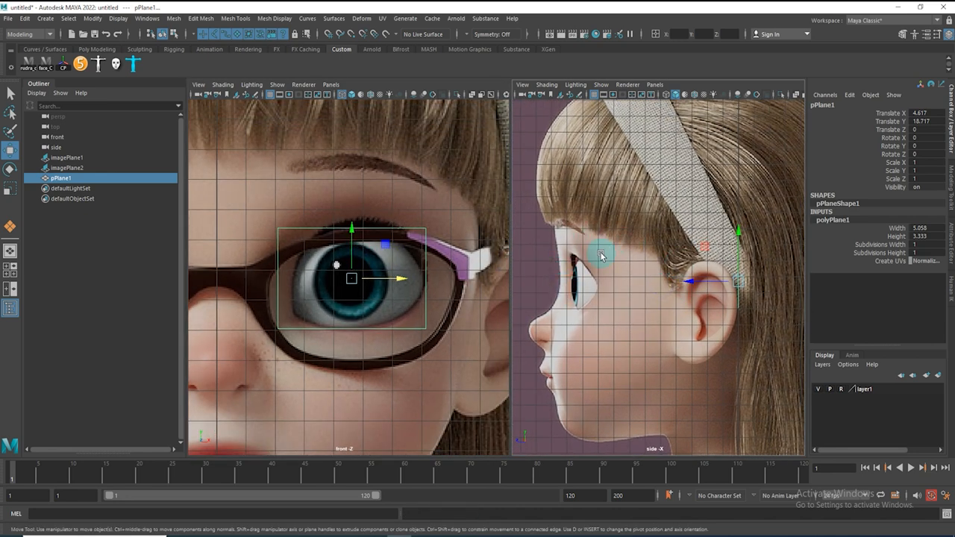
pyautogui.moveTo(692, 282); pyautogui.dragTo(692, 283)
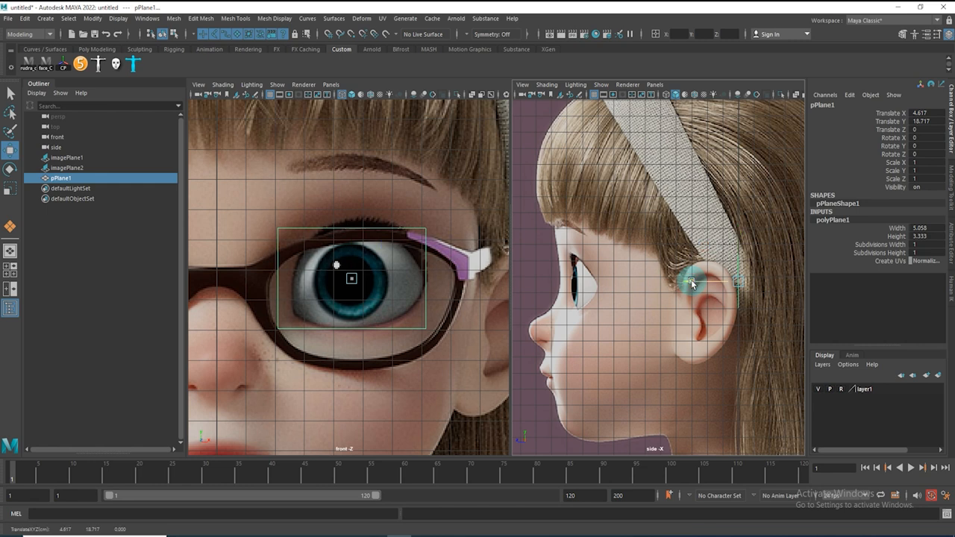
pyautogui.keyDown('alt'); pyautogui.moveTo(734, 282); pyautogui.dragTo(544, 279, button='right'); pyautogui.keyUp('alt')
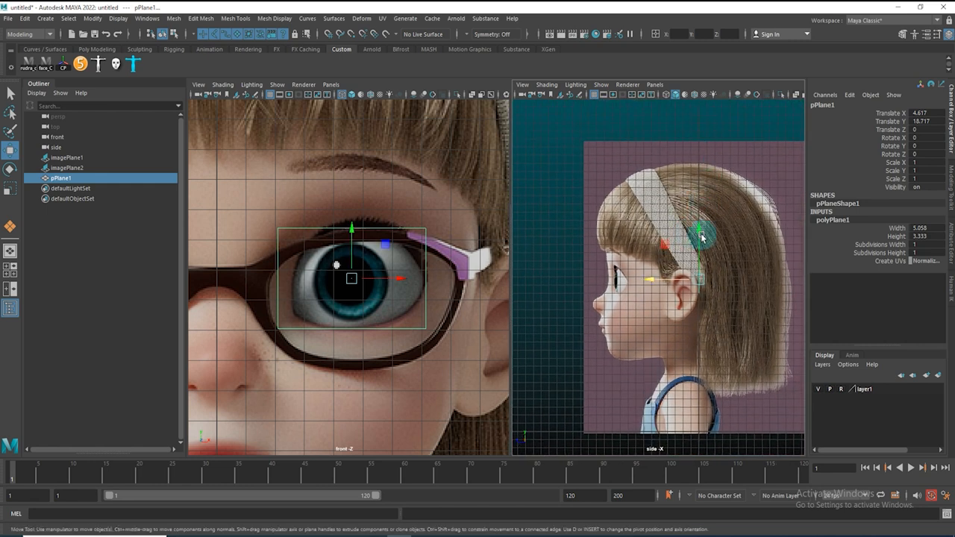
pyautogui.keyDown('alt'); pyautogui.moveTo(699, 305); pyautogui.dragTo(626, 297, button='middle'); pyautogui.keyUp('alt')
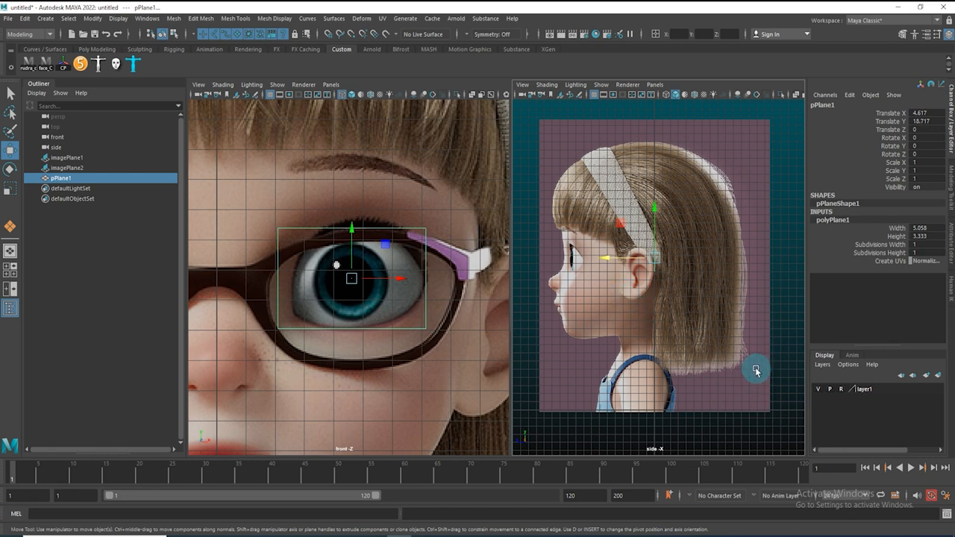
pyautogui.click(784, 389)
pyautogui.click(841, 389)
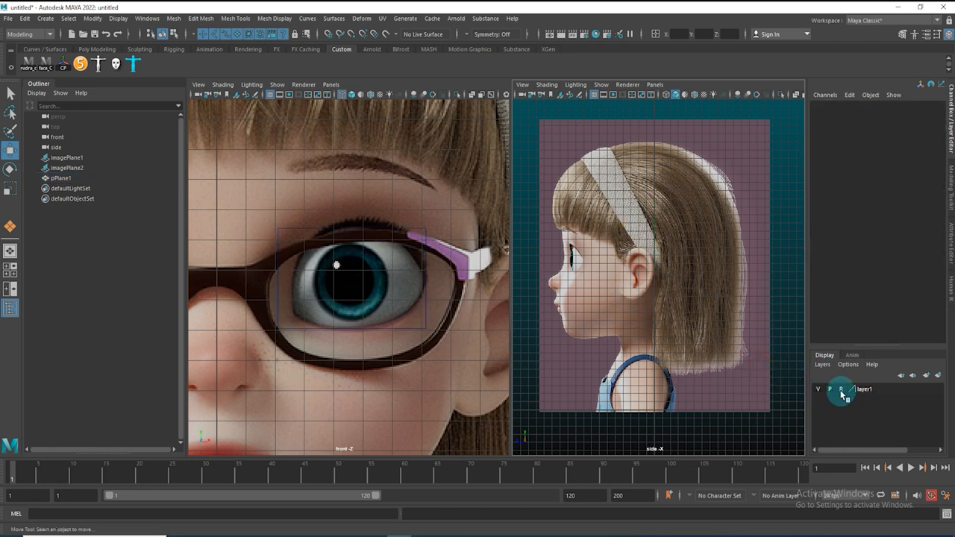
pyautogui.moveTo(778, 367); pyautogui.dragTo(698, 331)
pyautogui.moveTo(610, 268); pyautogui.dragTo(691, 283)
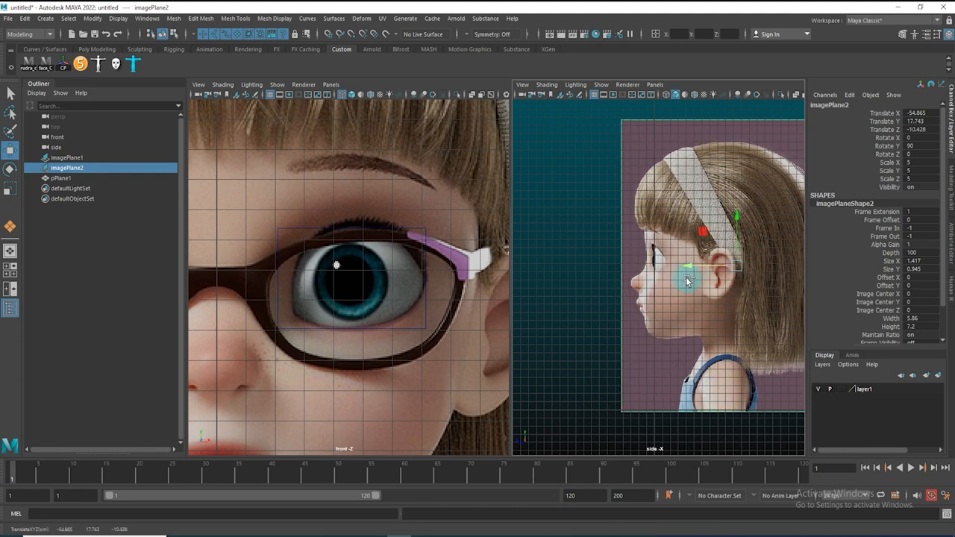
pyautogui.hotkey('ctrl', 'z')
pyautogui.click(841, 388)
pyautogui.click(841, 388)
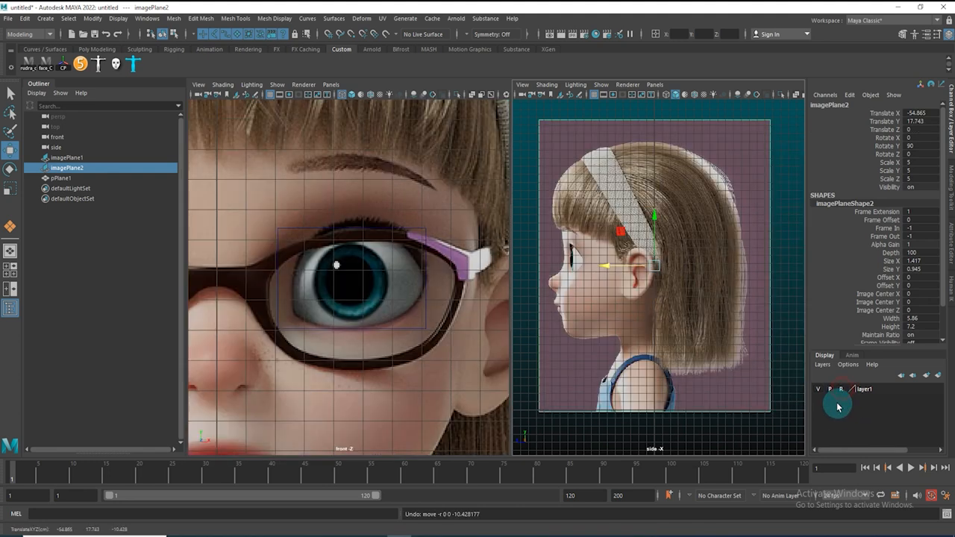
# Move the plane forward in depth so it sits at the front of the eye in the side view
pyautogui.click(655, 227)
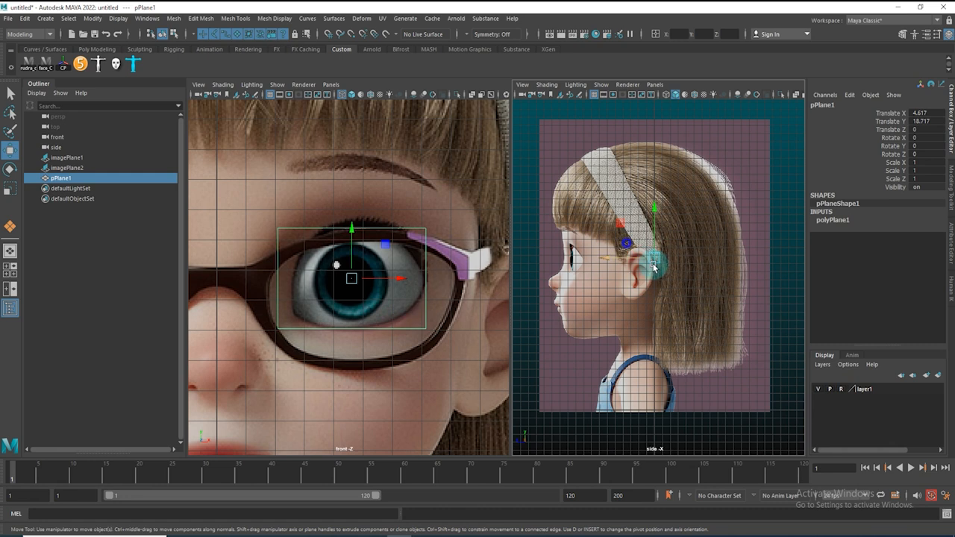
pyautogui.scroll(5, 655, 267)
pyautogui.moveTo(725, 320); pyautogui.dragTo(483, 320)
pyautogui.keyDown('alt'); pyautogui.moveTo(565, 309); pyautogui.dragTo(642, 328, button='right'); pyautogui.keyUp('alt')
pyautogui.keyDown('alt'); pyautogui.moveTo(559, 318); pyautogui.dragTo(693, 271, button='middle'); pyautogui.keyUp('alt')
pyautogui.keyDown('alt'); pyautogui.moveTo(560, 288); pyautogui.dragTo(650, 286, button='right'); pyautogui.keyUp('alt')
pyautogui.keyDown('alt'); pyautogui.moveTo(614, 288); pyautogui.dragTo(646, 300, button='middle'); pyautogui.keyUp('alt')
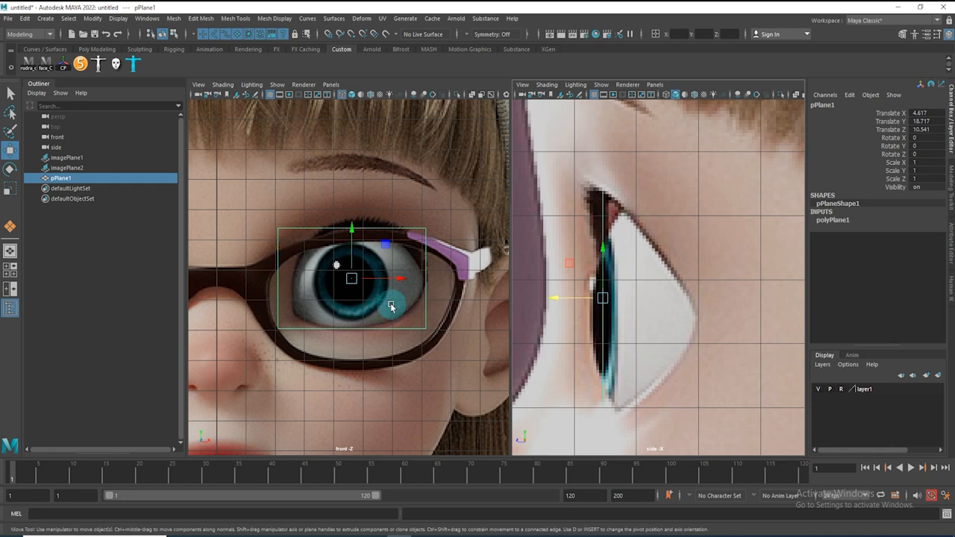
pyautogui.keyDown('alt'); pyautogui.moveTo(696, 307); pyautogui.dragTo(669, 308, button='right'); pyautogui.keyUp('alt')
pyautogui.keyDown('alt'); pyautogui.moveTo(660, 321); pyautogui.dragTo(649, 320, button='middle'); pyautogui.keyUp('alt')
pyautogui.keyDown('alt'); pyautogui.moveTo(633, 303); pyautogui.dragTo(659, 329, button='right'); pyautogui.keyUp('alt')
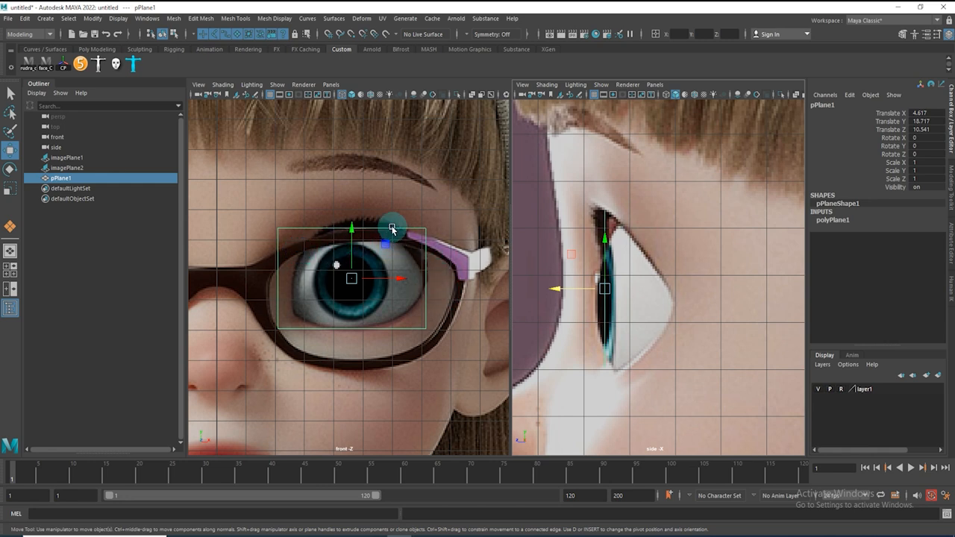
# Set the plane's subdivisions to 4 in width and 2 in height
pyautogui.click(830, 222)
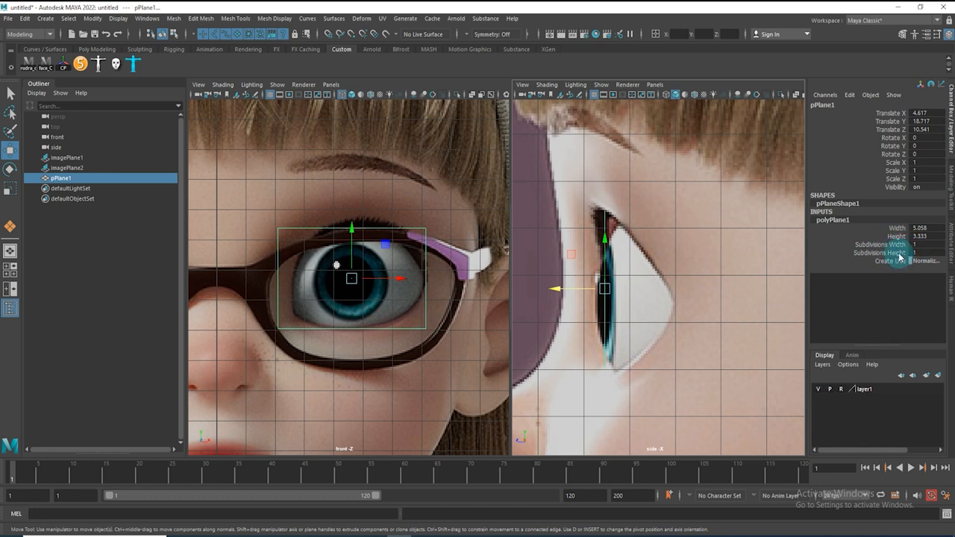
pyautogui.click(870, 245)
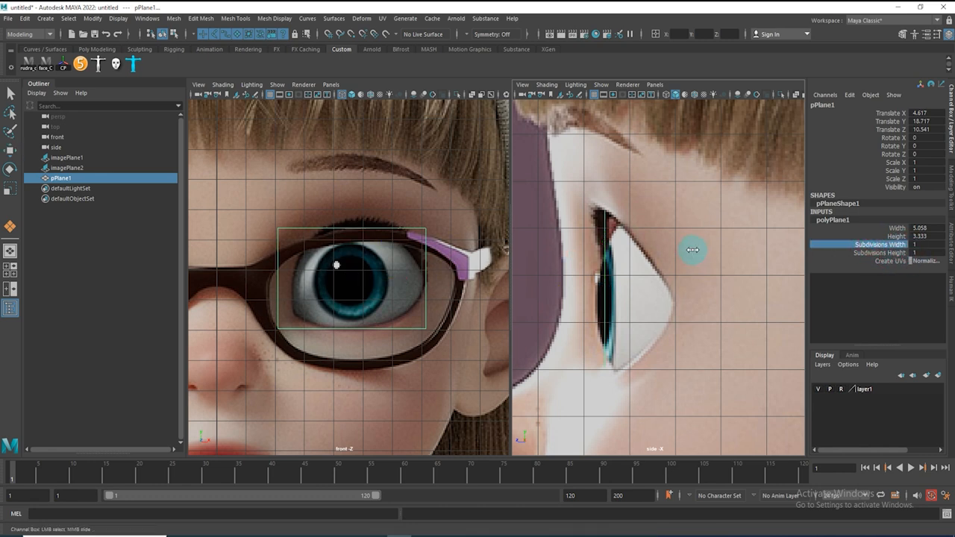
pyautogui.moveTo(702, 253); pyautogui.dragTo(705, 254, button='middle')
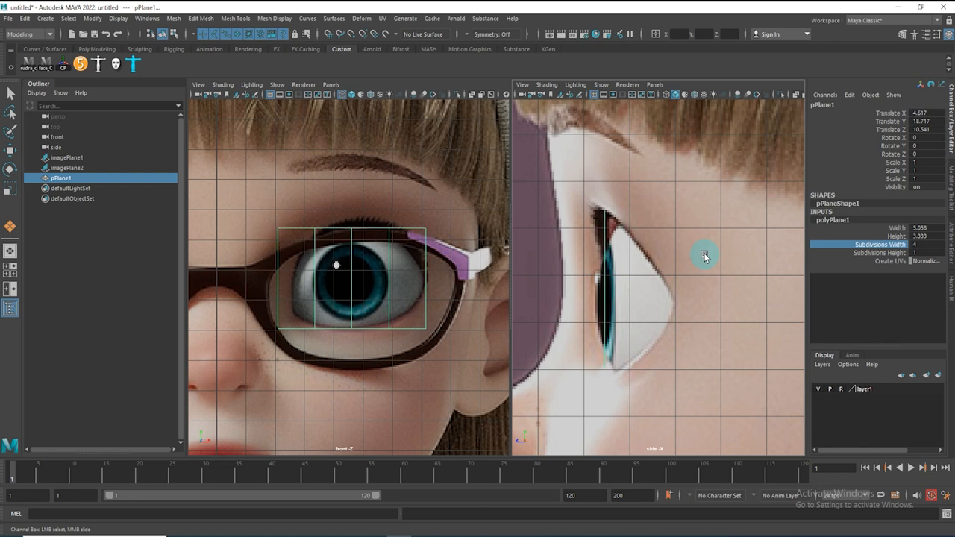
pyautogui.click(869, 253)
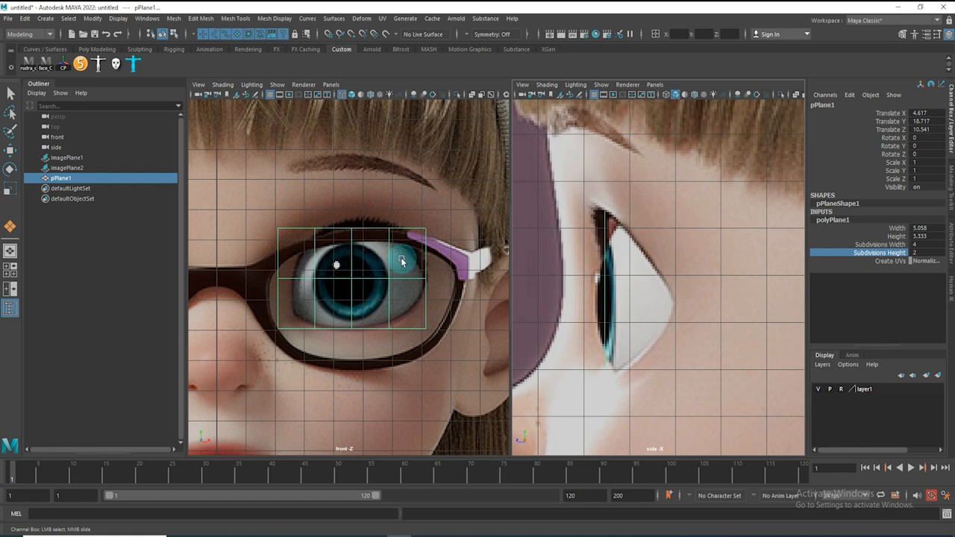
# Select the plane's outer column of vertices and push them back in depth to follow the eye's curve in the side view
pyautogui.press('F9')
pyautogui.moveTo(409, 205); pyautogui.dragTo(454, 390)
pyautogui.press('w')
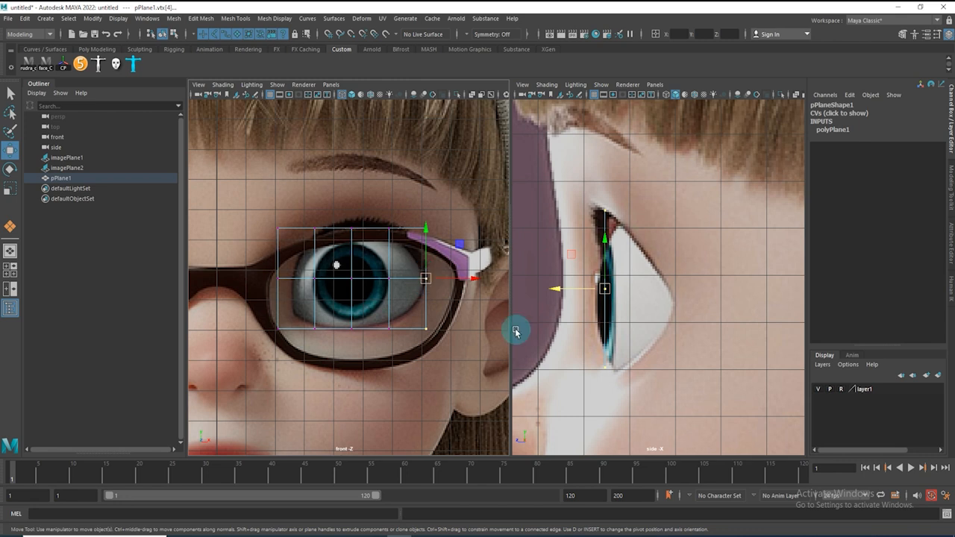
pyautogui.moveTo(556, 292); pyautogui.dragTo(627, 305)
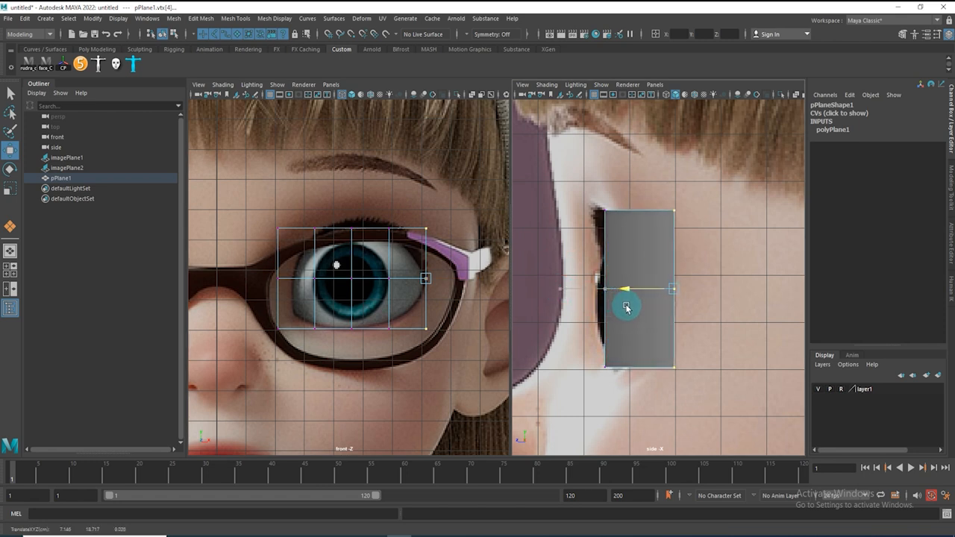
pyautogui.press('4')
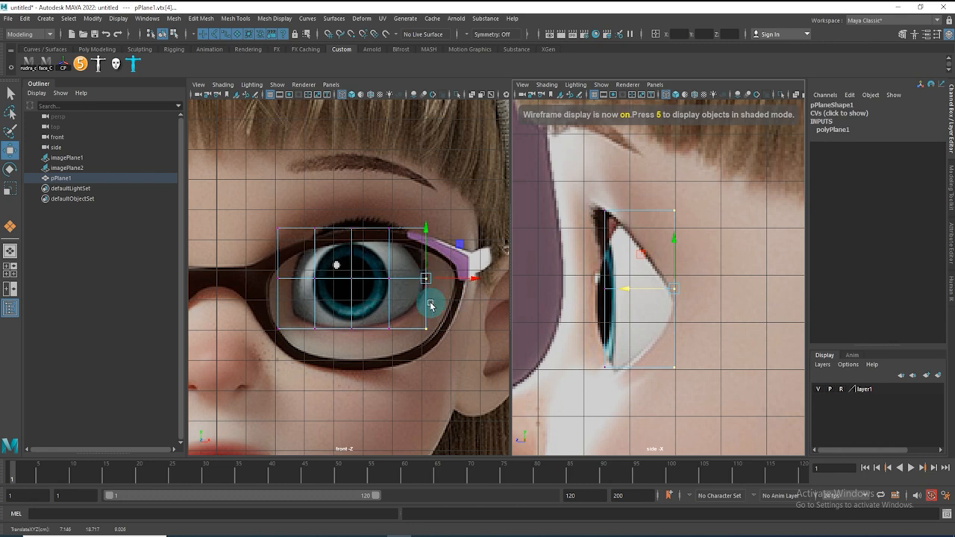
pyautogui.moveTo(626, 288); pyautogui.dragTo(548, 310)
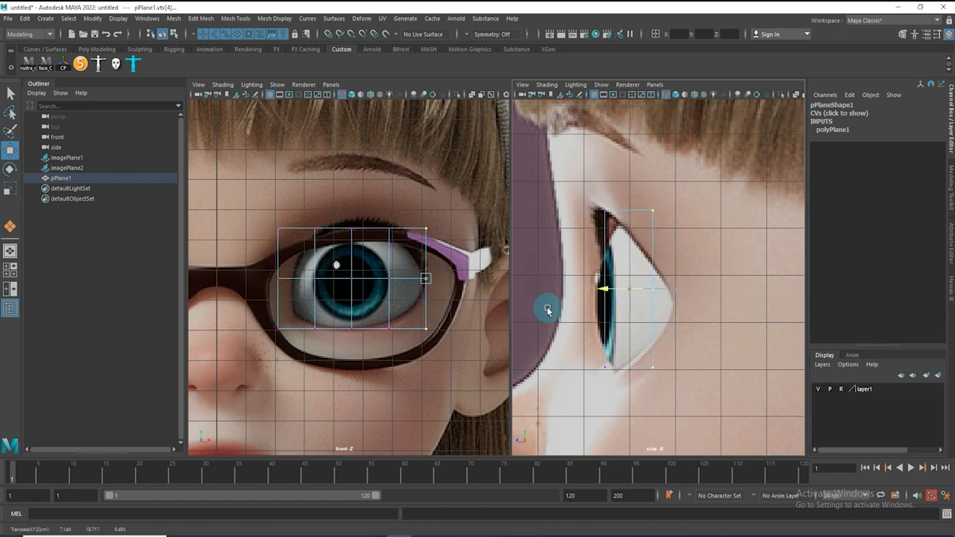
pyautogui.moveTo(628, 291); pyautogui.dragTo(589, 307)
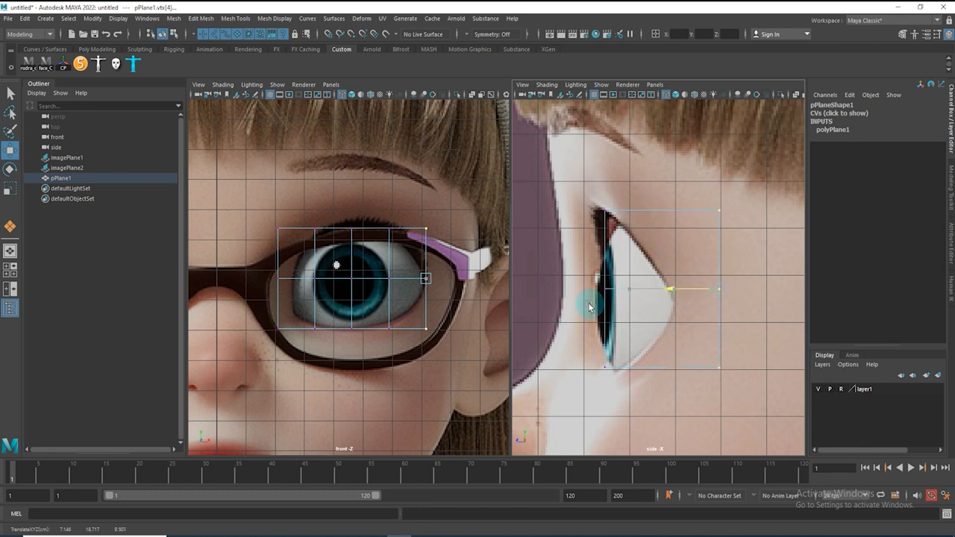
pyautogui.click(427, 279)
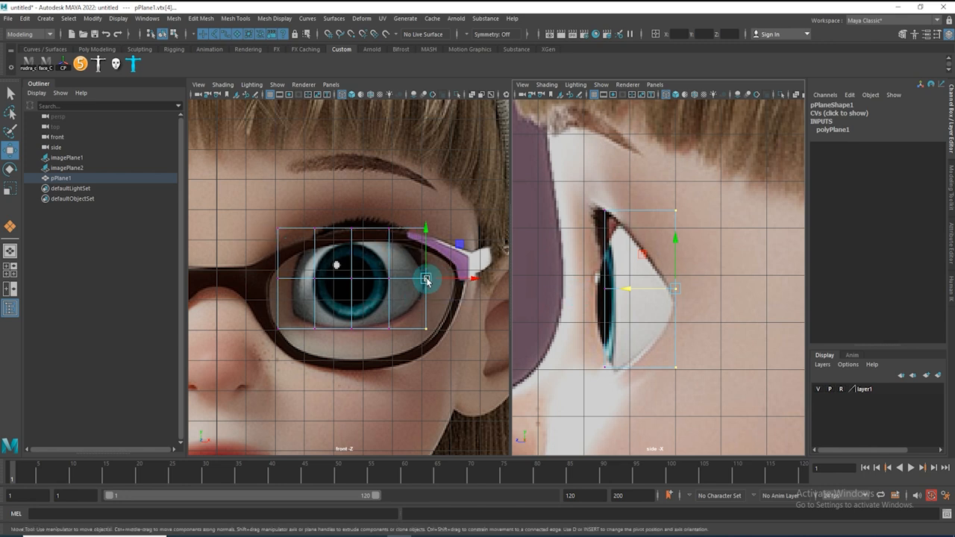
pyautogui.click(473, 279)
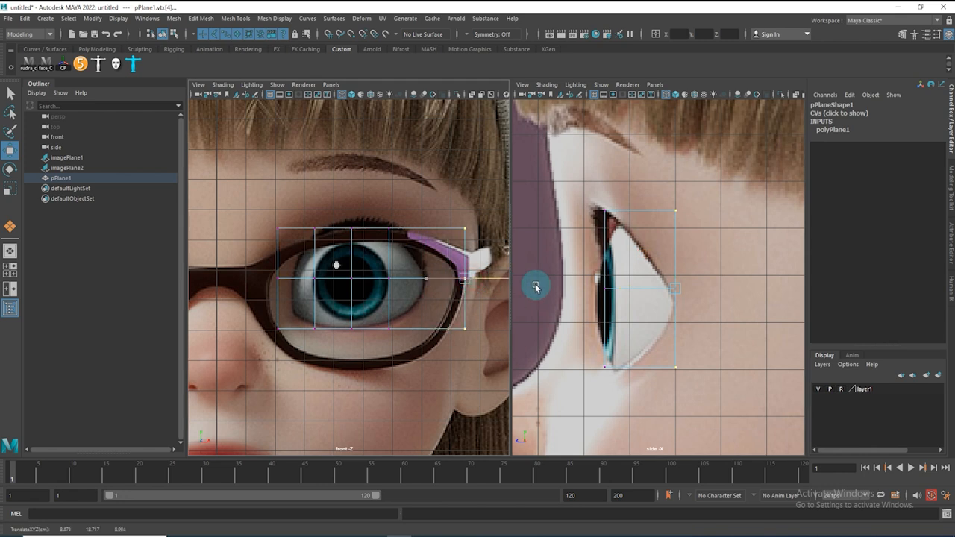
pyautogui.moveTo(473, 282); pyautogui.dragTo(495, 309)
pyautogui.hotkey('ctrl', 'z')
# Select the next column of vertices and push it back slightly in the side view
pyautogui.moveTo(387, 239); pyautogui.dragTo(419, 379)
pyautogui.moveTo(562, 291); pyautogui.dragTo(591, 297)
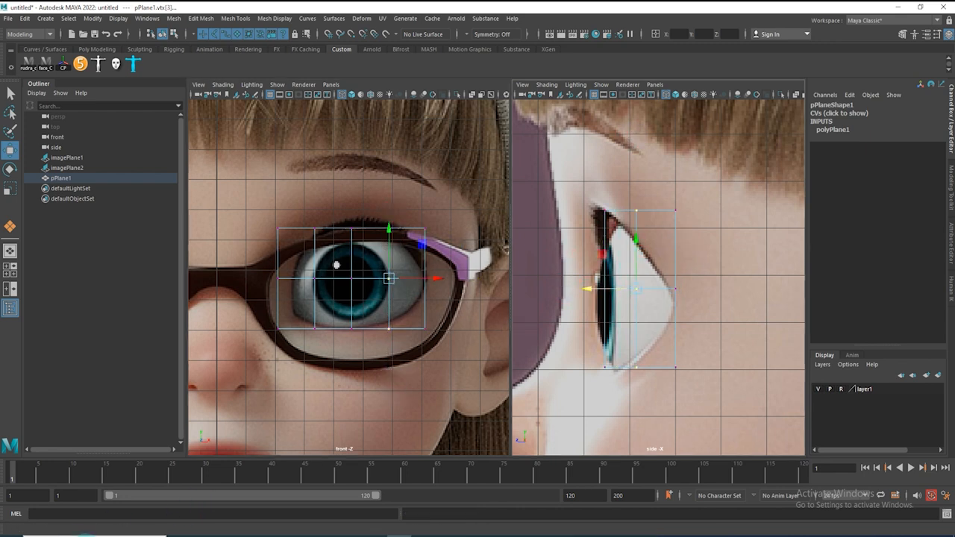
# Switch to Paint and sketch a diagram of an eye curve above a flat line with arrows, then minimize it
pyautogui.press('super')
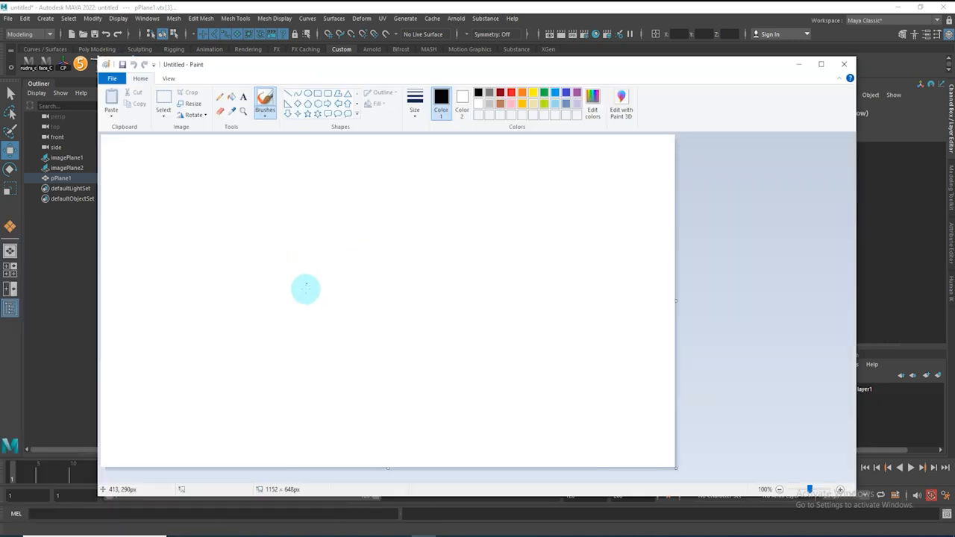
pyautogui.moveTo(309, 269)
pyautogui.mouseDown()
pyautogui.moveTo(369, 290)
pyautogui.moveTo(420, 268)
pyautogui.mouseUp()
pyautogui.moveTo(436, 328)
pyautogui.mouseDown()
pyautogui.moveTo(480, 309)
pyautogui.moveTo(526, 338)
pyautogui.mouseUp()
pyautogui.moveTo(446, 349)
pyautogui.mouseDown()
pyautogui.moveTo(497, 353)
pyautogui.moveTo(525, 336)
pyautogui.mouseUp()
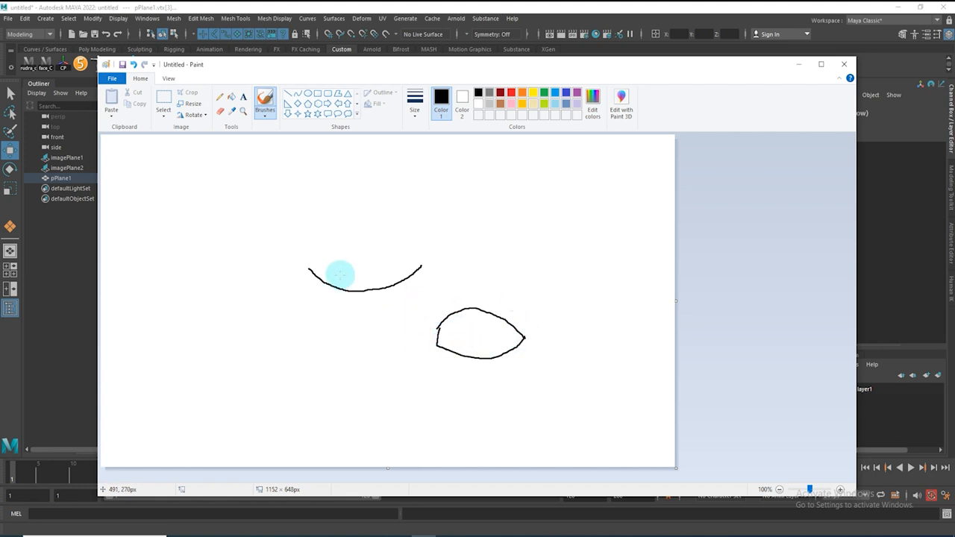
pyautogui.moveTo(277, 308); pyautogui.dragTo(419, 309)
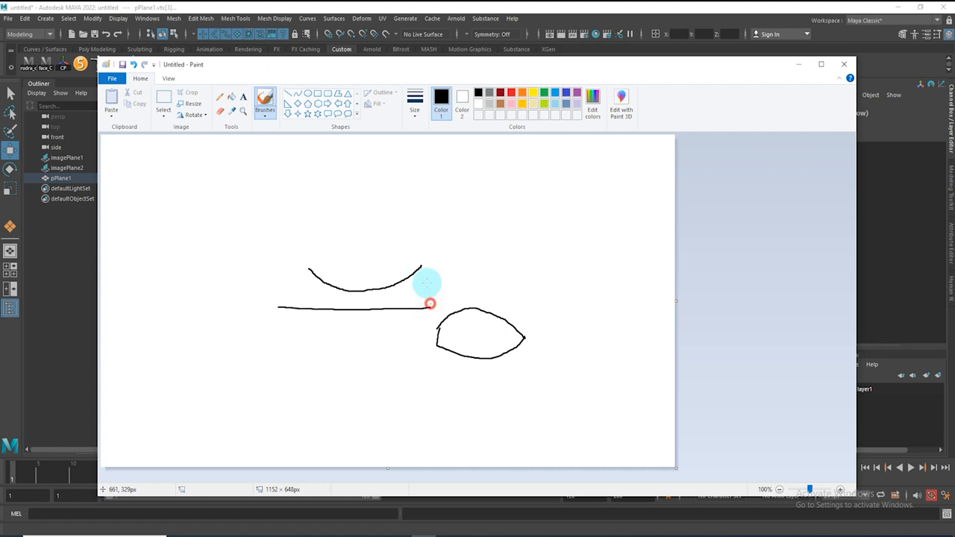
pyautogui.moveTo(429, 277)
pyautogui.mouseDown()
pyautogui.moveTo(438, 289)
pyautogui.moveTo(405, 287)
pyautogui.moveTo(410, 296)
pyautogui.moveTo(370, 304)
pyautogui.mouseUp()
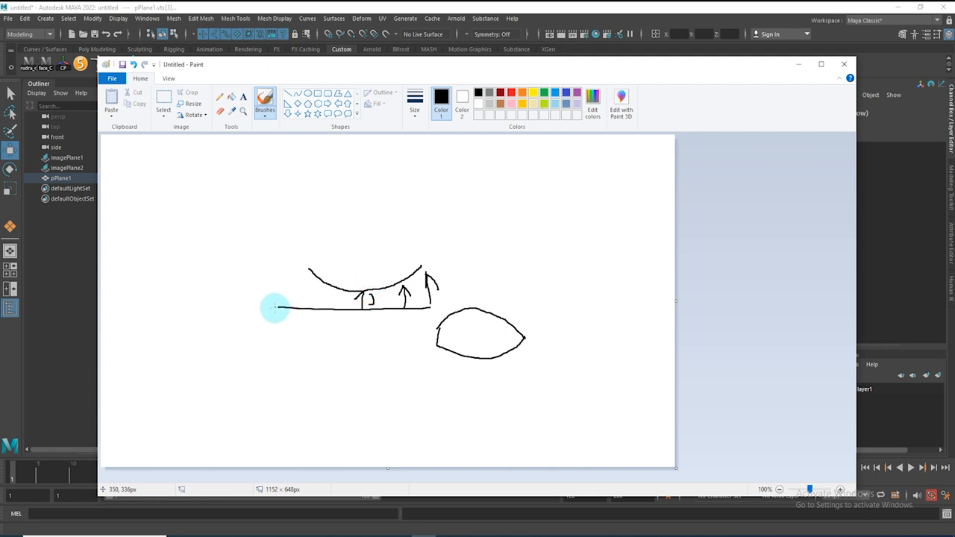
pyautogui.moveTo(294, 308)
pyautogui.mouseDown()
pyautogui.moveTo(295, 273)
pyautogui.moveTo(272, 303)
pyautogui.moveTo(433, 317)
pyautogui.mouseUp()
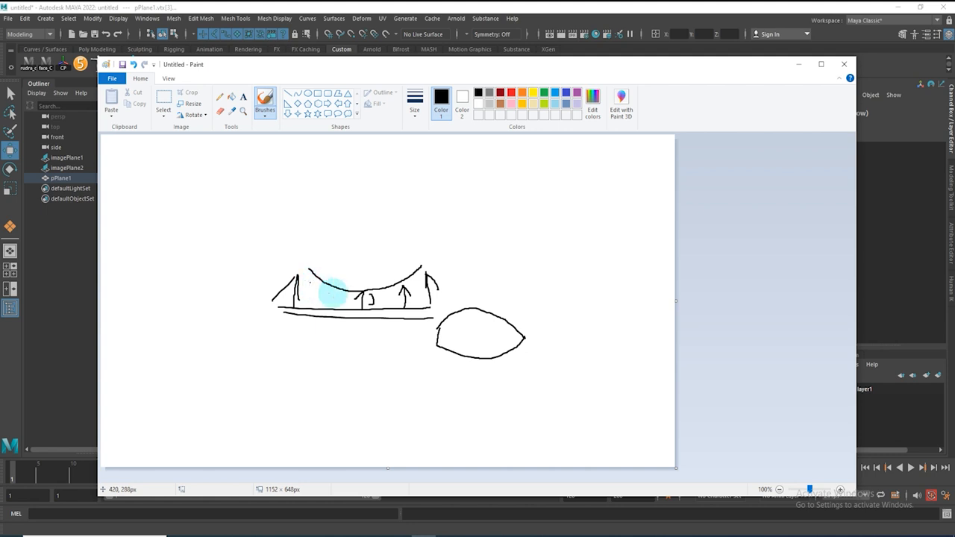
pyautogui.click(800, 65)
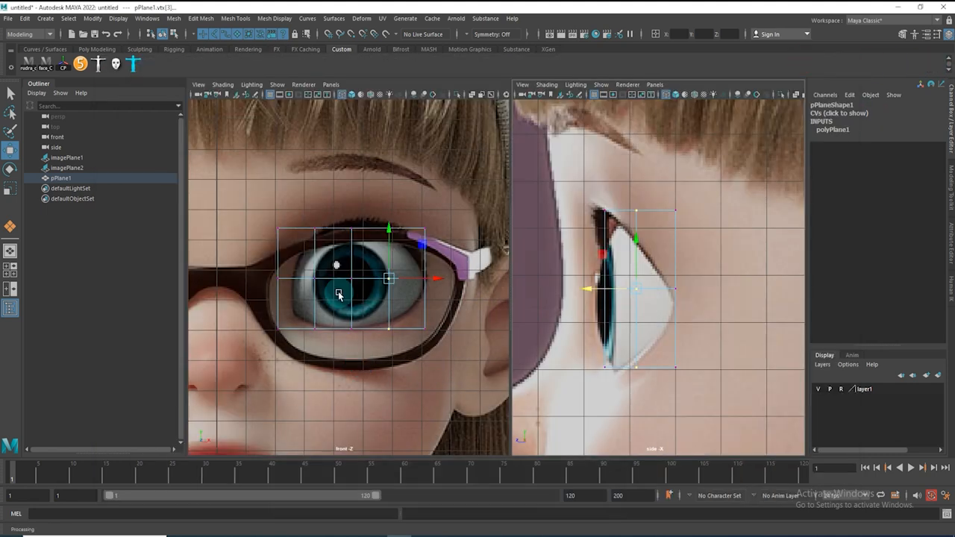
# Select the plane's left column of vertices and push it back slightly in the side view
pyautogui.moveTo(247, 212); pyautogui.dragTo(286, 380)
pyautogui.moveTo(569, 290); pyautogui.dragTo(565, 291)
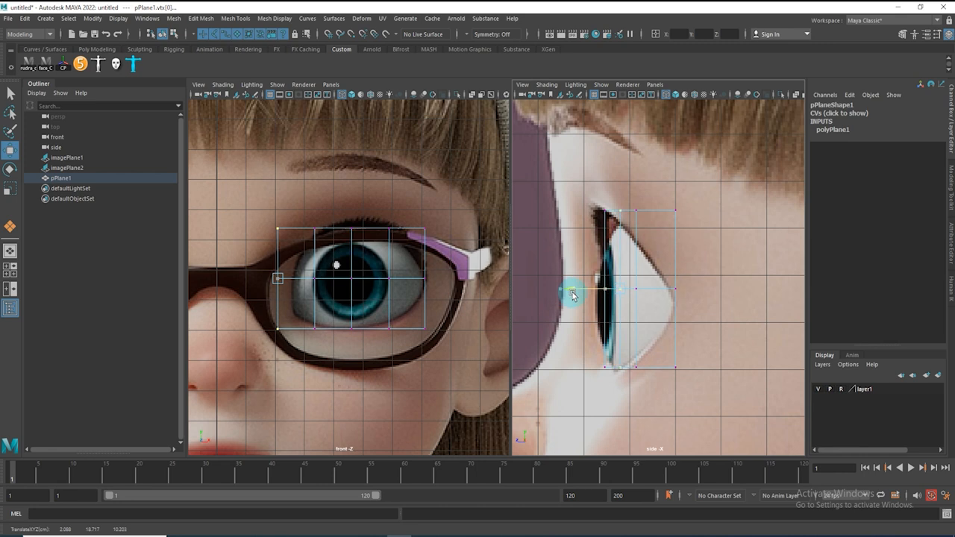
# Select the middle column of vertices and adjust its depth in the side view to follow the eyeball
pyautogui.moveTo(335, 192); pyautogui.dragTo(365, 344)
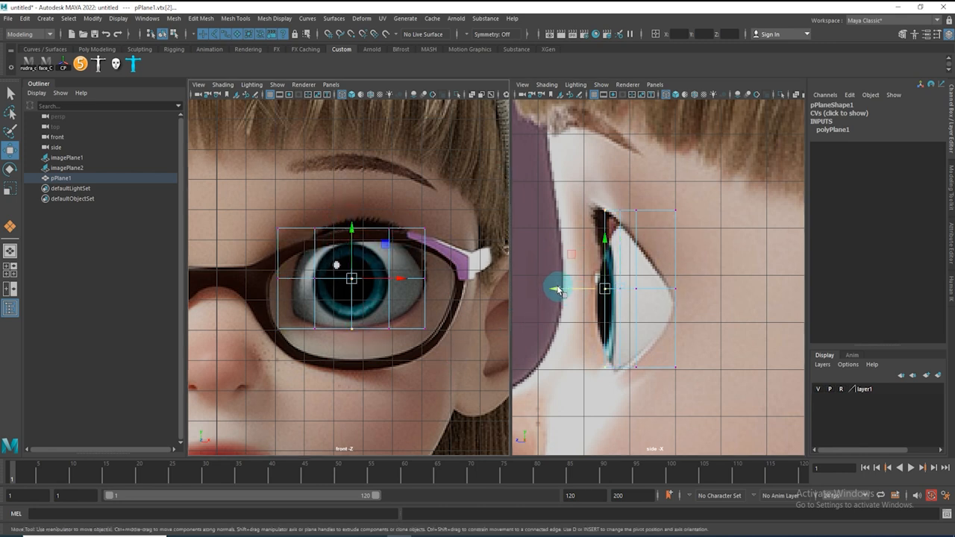
pyautogui.keyDown('alt'); pyautogui.moveTo(576, 281); pyautogui.dragTo(617, 304, button='right'); pyautogui.keyUp('alt')
pyautogui.moveTo(552, 290); pyautogui.dragTo(547, 290)
# From the top view, move the vertex columns in depth so the plane curves around the eyeball
pyautogui.press('space')
pyautogui.moveTo(355, 248); pyautogui.dragTo(232, 251)
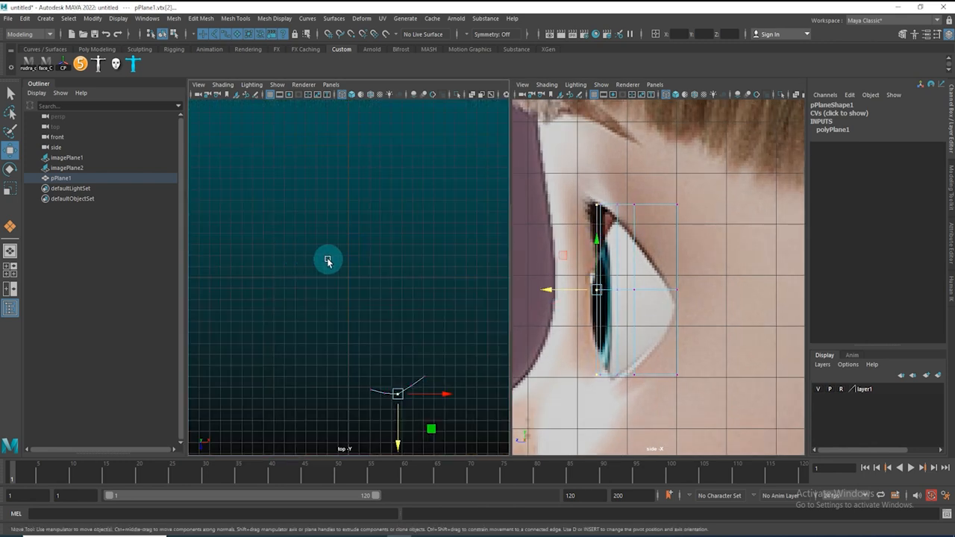
pyautogui.keyDown('alt'); pyautogui.moveTo(327, 322); pyautogui.dragTo(281, 173, button='middle'); pyautogui.keyUp('alt')
pyautogui.keyDown('alt'); pyautogui.moveTo(281, 173); pyautogui.dragTo(379, 226, button='right'); pyautogui.keyUp('alt')
pyautogui.keyDown('alt'); pyautogui.moveTo(369, 181); pyautogui.dragTo(378, 336, button='middle'); pyautogui.keyUp('alt')
pyautogui.keyDown('alt'); pyautogui.moveTo(377, 337); pyautogui.dragTo(410, 337, button='right'); pyautogui.keyUp('alt')
pyautogui.moveTo(405, 297); pyautogui.dragTo(437, 324)
pyautogui.moveTo(425, 359); pyautogui.dragTo(426, 379)
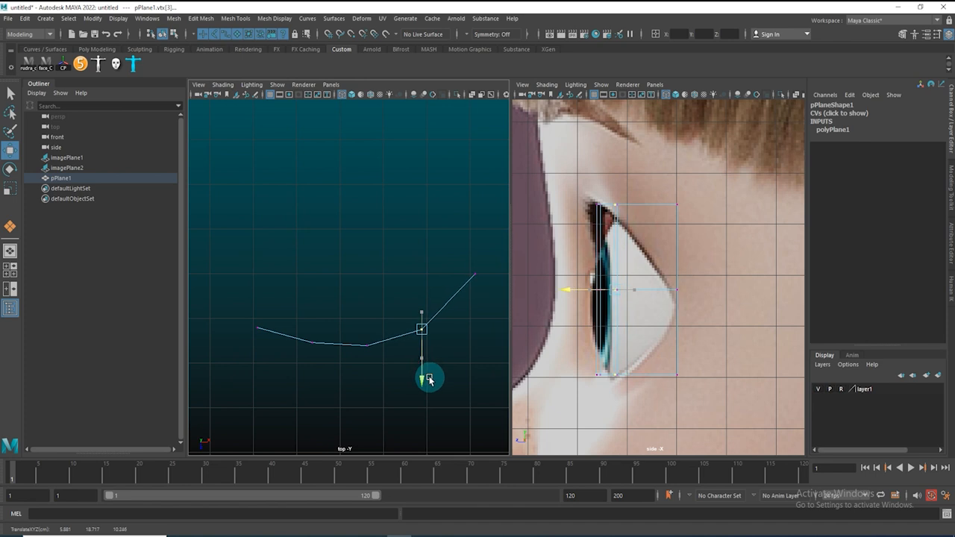
pyautogui.moveTo(422, 329); pyautogui.dragTo(432, 322)
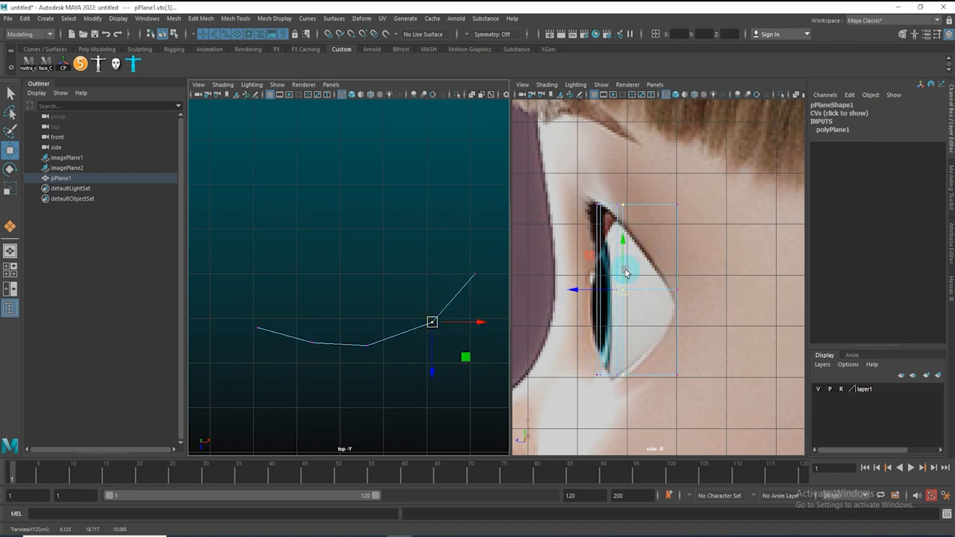
# Return to the front view and move the plane's upper and left vertices to trace the eye's outline
pyautogui.press('space')
pyautogui.moveTo(375, 324); pyautogui.dragTo(372, 354)
pyautogui.keyDown('alt'); pyautogui.moveTo(379, 312); pyautogui.dragTo(426, 336, button='right'); pyautogui.keyUp('alt')
pyautogui.keyDown('alt'); pyautogui.moveTo(287, 289); pyautogui.dragTo(359, 368, button='middle'); pyautogui.keyUp('alt')
pyautogui.moveTo(291, 261); pyautogui.dragTo(344, 325)
pyautogui.moveTo(337, 260); pyautogui.dragTo(381, 293)
pyautogui.keyDown('alt'); pyautogui.moveTo(420, 323); pyautogui.dragTo(379, 260, button='middle'); pyautogui.keyUp('alt')
pyautogui.moveTo(260, 286); pyautogui.dragTo(287, 297)
pyautogui.click(273, 370)
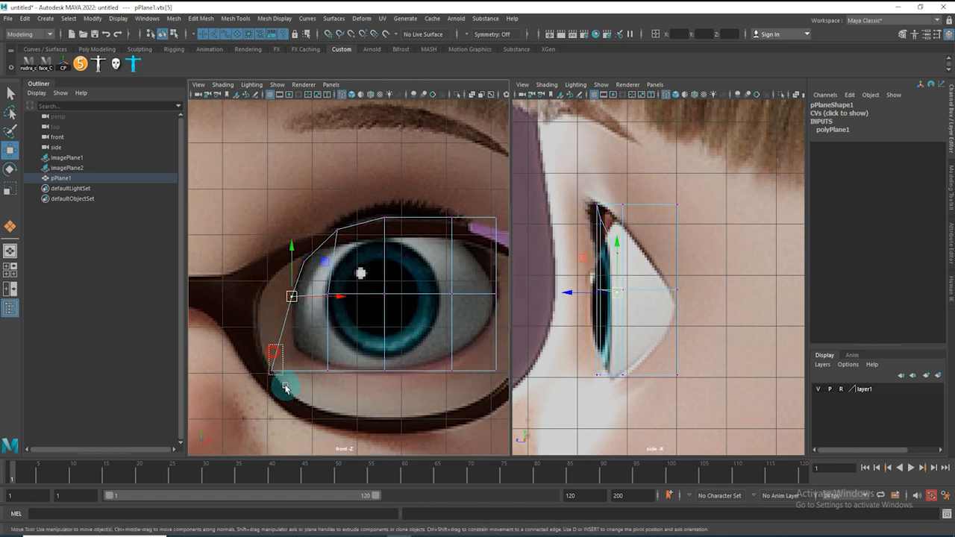
pyautogui.moveTo(273, 370)
pyautogui.mouseDown()
pyautogui.moveTo(298, 354)
pyautogui.moveTo(280, 353)
pyautogui.mouseUp()
pyautogui.hotkey('ctrl', 'z')
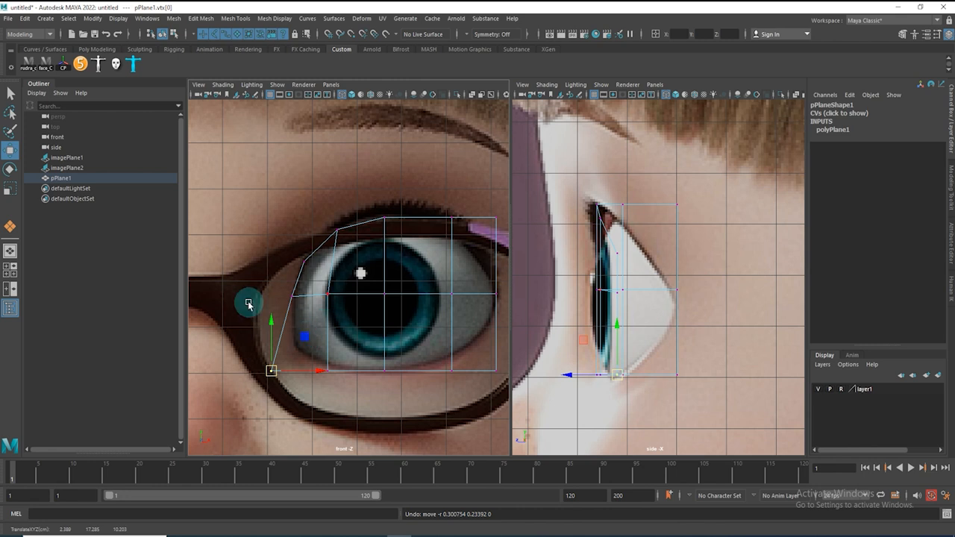
# Move the remaining corner and lower vertices so the plane wraps the eyelid outline in the front view
pyautogui.moveTo(267, 287); pyautogui.dragTo(463, 365)
pyautogui.moveTo(451, 369); pyautogui.dragTo(484, 334)
pyautogui.keyDown('alt'); pyautogui.moveTo(469, 389); pyautogui.dragTo(443, 430, button='middle'); pyautogui.keyUp('alt')
pyautogui.moveTo(456, 252); pyautogui.dragTo(479, 265)
pyautogui.moveTo(469, 261); pyautogui.dragTo(454, 289)
pyautogui.moveTo(407, 240); pyautogui.dragTo(436, 267)
pyautogui.moveTo(426, 260); pyautogui.dragTo(417, 266)
pyautogui.moveTo(351, 248)
pyautogui.mouseDown()
pyautogui.moveTo(367, 272)
pyautogui.moveTo(359, 264)
pyautogui.moveTo(324, 284)
pyautogui.mouseUp()
pyautogui.moveTo(324, 282); pyautogui.dragTo(269, 325)
pyautogui.moveTo(289, 264); pyautogui.dragTo(292, 283)
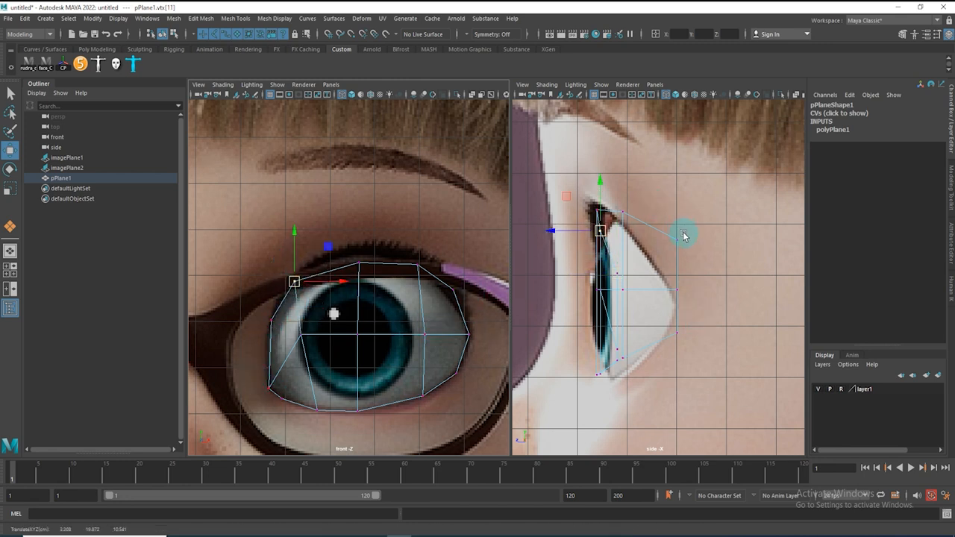
# Examine the plane's shape in the perspective view and return to a wireframe side view
pyautogui.scroll(2, 652, 274)
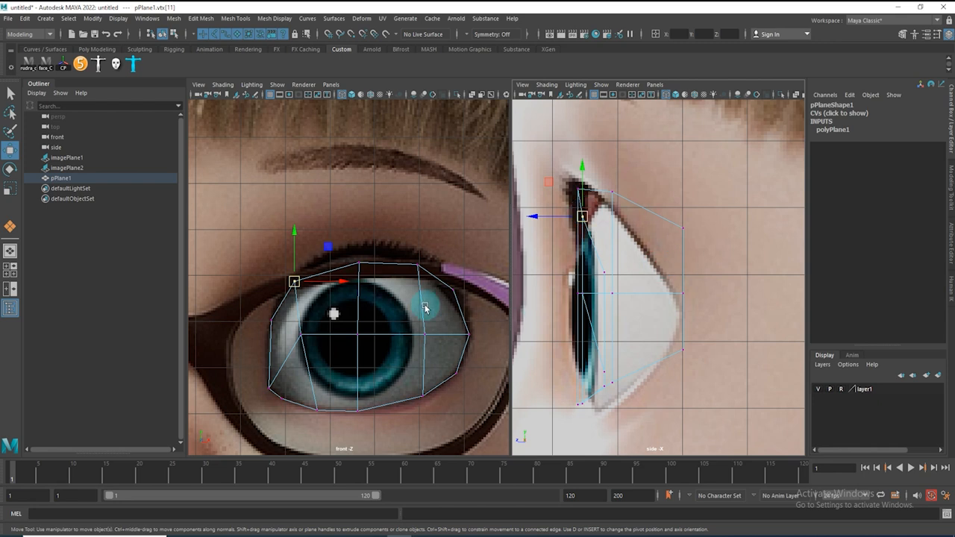
pyautogui.click(269, 326)
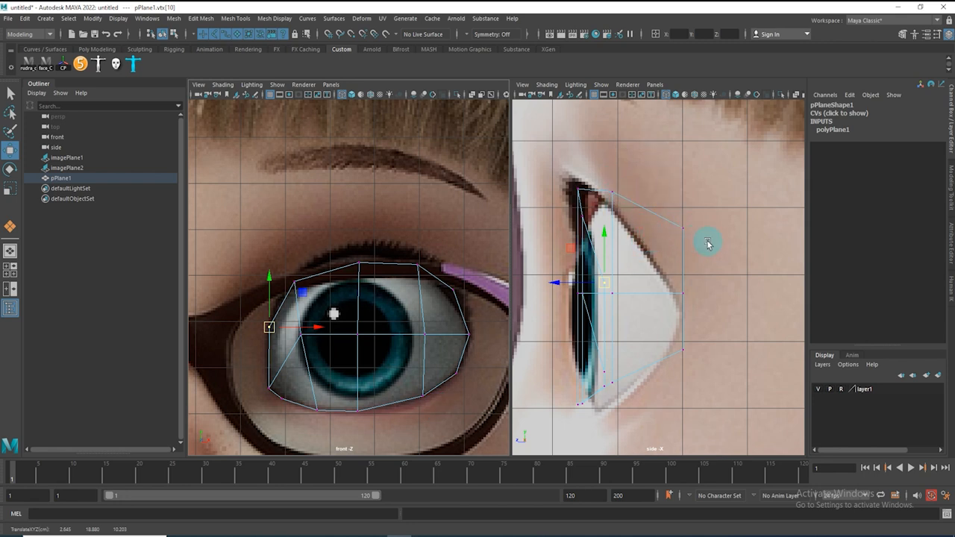
pyautogui.press('space')
pyautogui.moveTo(650, 260); pyautogui.dragTo(590, 270)
pyautogui.press('f')
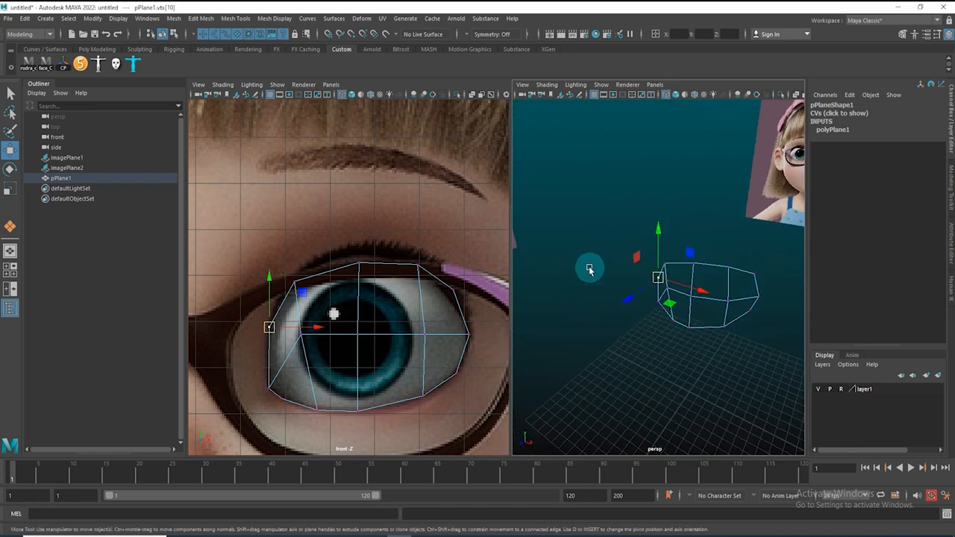
pyautogui.press('5')
pyautogui.moveTo(720, 318)
pyautogui.keyDown('alt'); pyautogui.mouseDown()
pyautogui.moveTo(738, 292)
pyautogui.moveTo(679, 320)
pyautogui.moveTo(635, 320)
pyautogui.moveTo(634, 303)
pyautogui.moveTo(683, 327)
pyautogui.moveTo(704, 298)
pyautogui.moveTo(662, 301)
pyautogui.mouseUp(); pyautogui.keyUp('alt')
pyautogui.press('space')
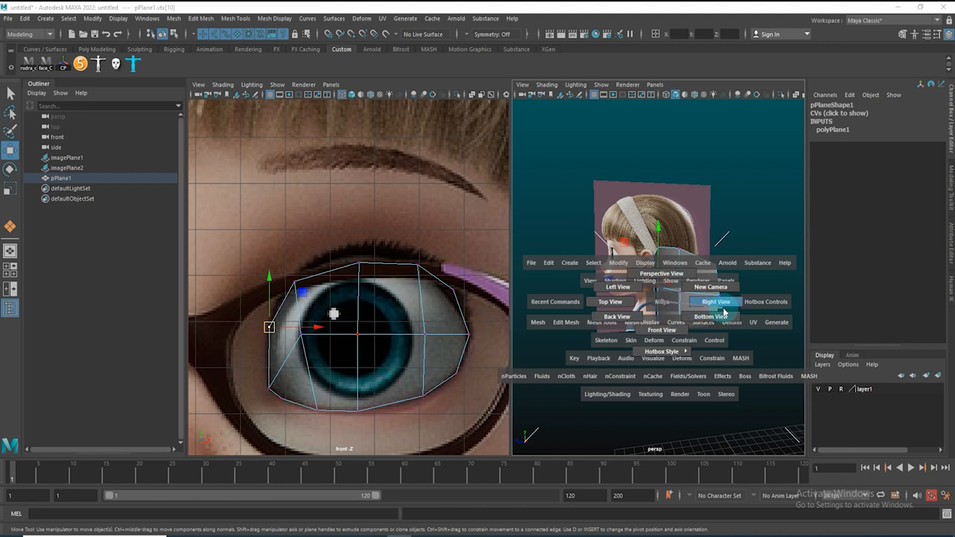
pyautogui.click(723, 312)
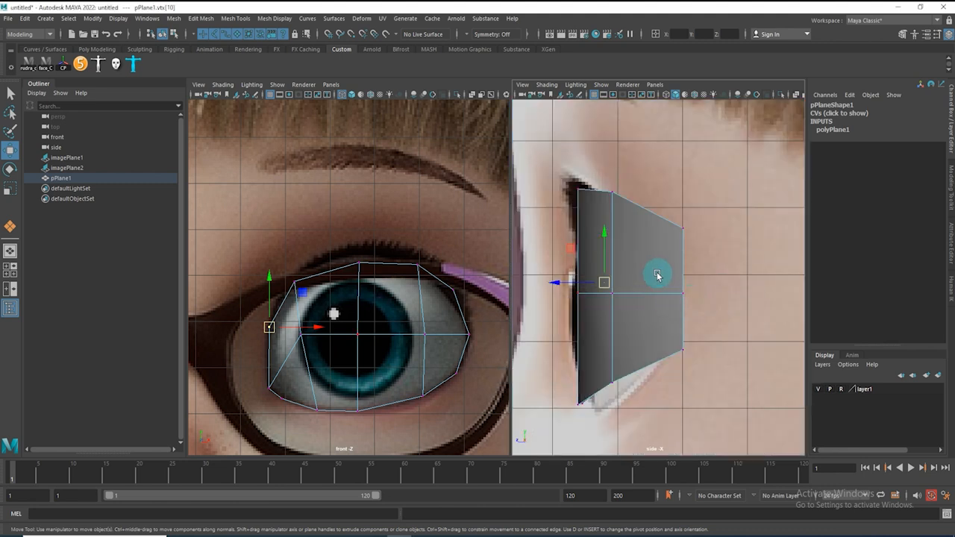
pyautogui.press('4')
# Pull the upper outer vertex back and adjust the lower vertices to match the eyelid profile in the side view
pyautogui.click(683, 228)
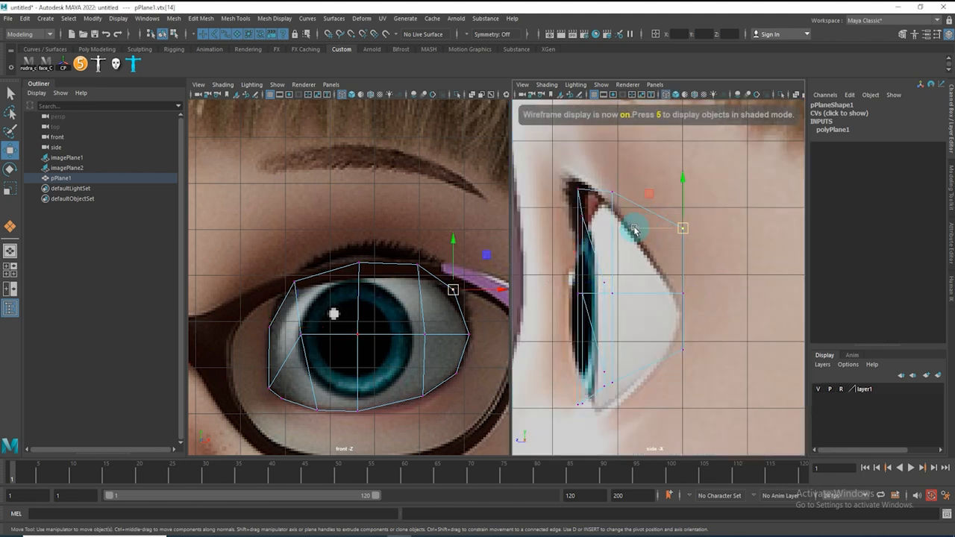
pyautogui.moveTo(634, 231); pyautogui.dragTo(589, 237, button='middle')
pyautogui.moveTo(657, 332); pyautogui.dragTo(702, 366)
pyautogui.moveTo(636, 349); pyautogui.dragTo(627, 351)
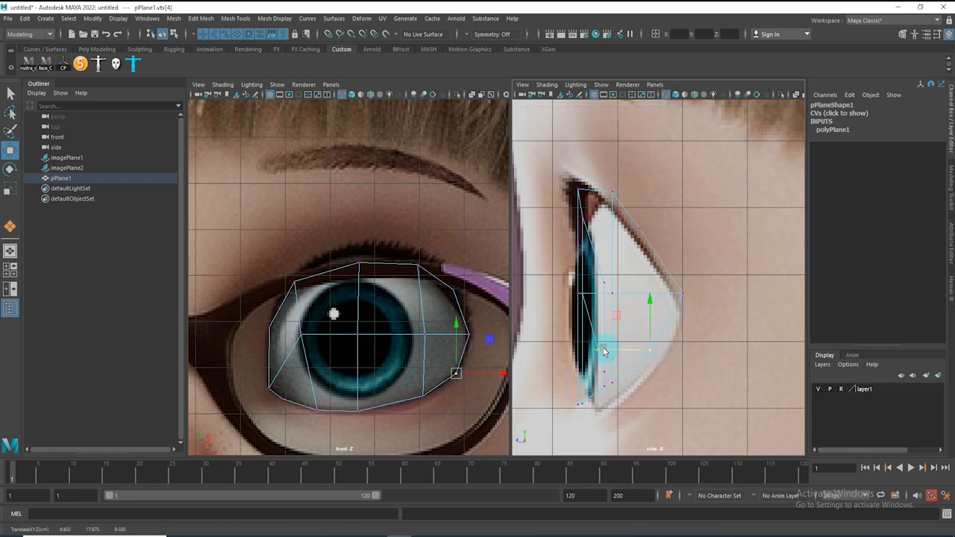
# Select the plane's left column of vertices and adjust its depth in the side view
pyautogui.moveTo(247, 316); pyautogui.dragTo(282, 358)
pyautogui.keyDown('shift'); pyautogui.click(281, 398); pyautogui.keyUp('shift')
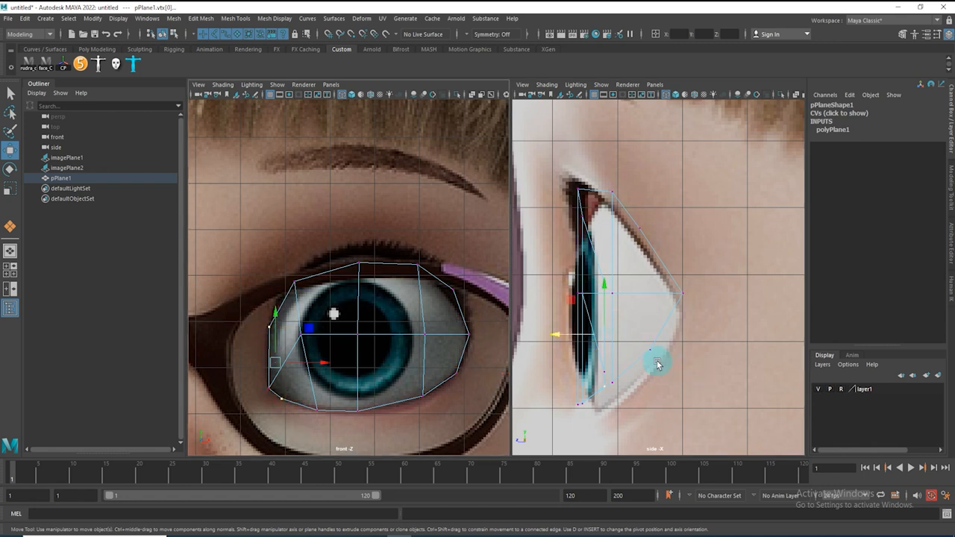
pyautogui.press('space')
pyautogui.moveTo(640, 364); pyautogui.dragTo(696, 322)
pyautogui.press('f')
pyautogui.press('f')
pyautogui.press('space')
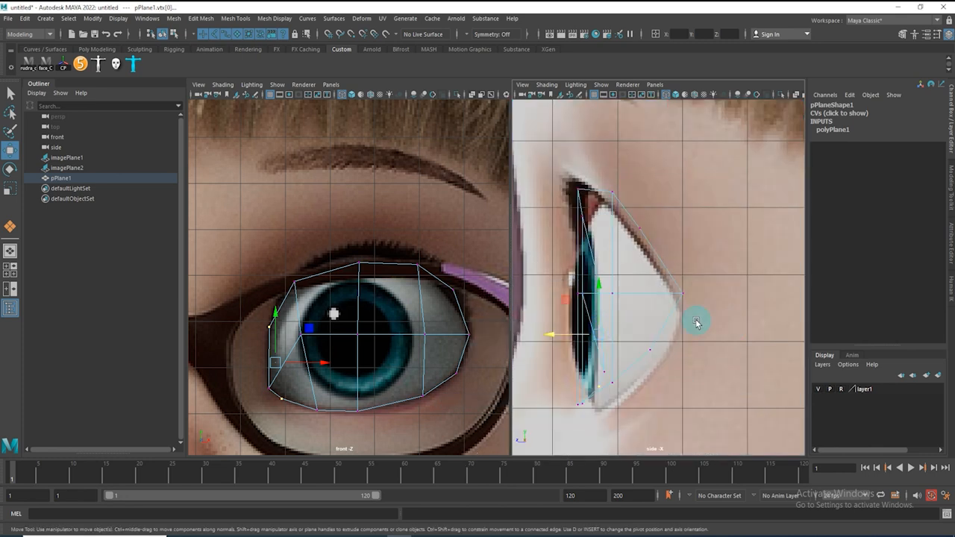
pyautogui.press('F8')
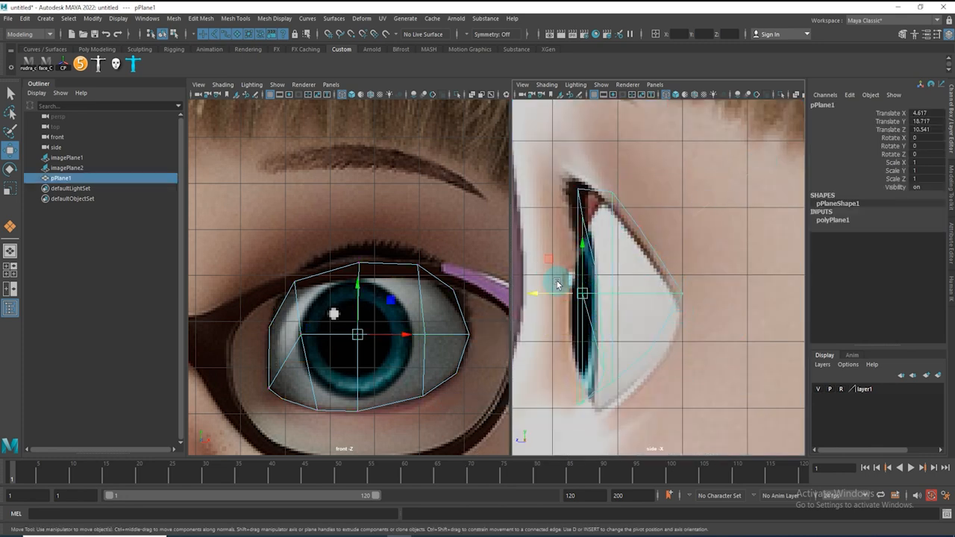
pyautogui.moveTo(610, 296); pyautogui.dragTo(545, 275, button='right')
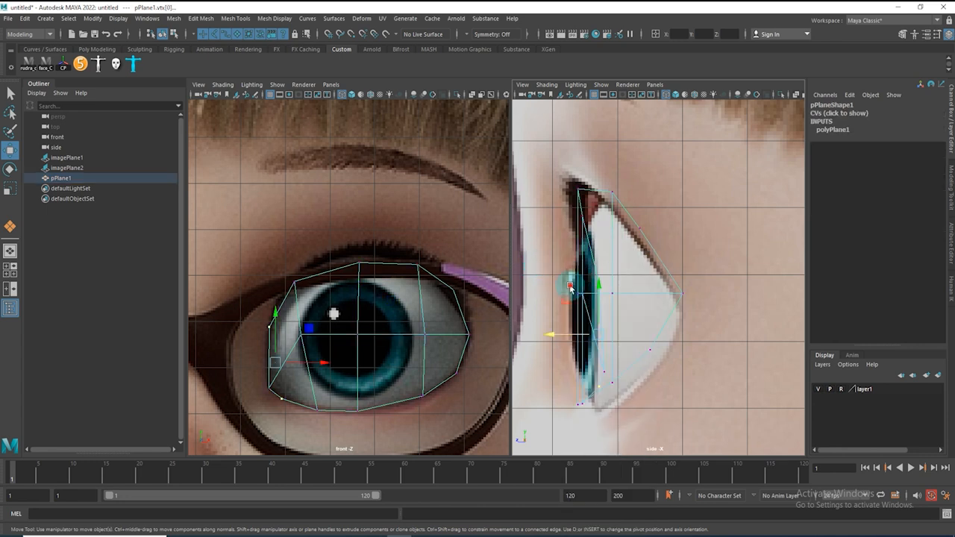
pyautogui.moveTo(630, 315); pyautogui.dragTo(629, 315)
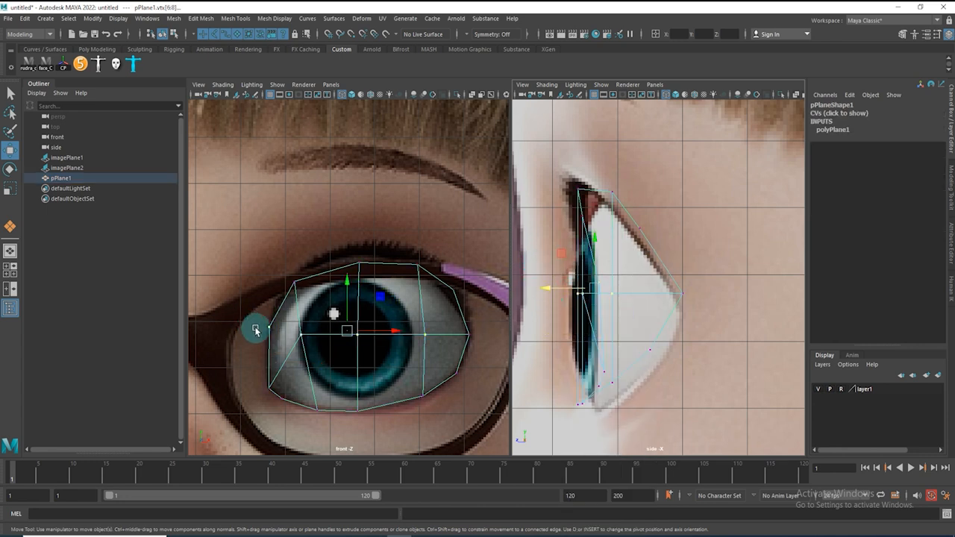
# Select the middle row of vertices and push it back in the side view
pyautogui.keyDown('ctrl'); pyautogui.moveTo(256, 311); pyautogui.dragTo(284, 345); pyautogui.keyUp('ctrl')
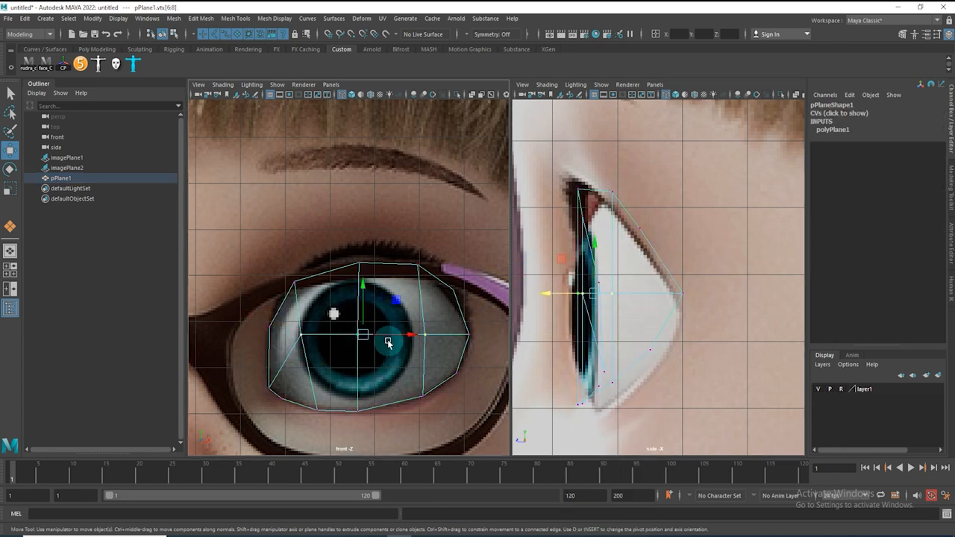
pyautogui.moveTo(564, 301); pyautogui.dragTo(541, 298)
# Move the whole plane slightly down and rotate it about 1.76 degrees around X to fit the side profile
pyautogui.moveTo(581, 217); pyautogui.dragTo(672, 181, button='right')
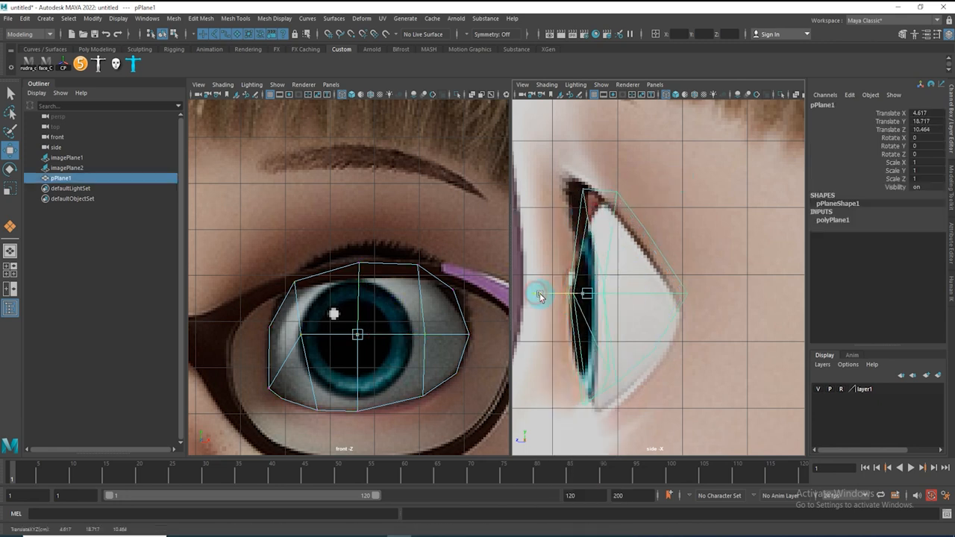
pyautogui.moveTo(580, 241); pyautogui.dragTo(590, 254, button='middle')
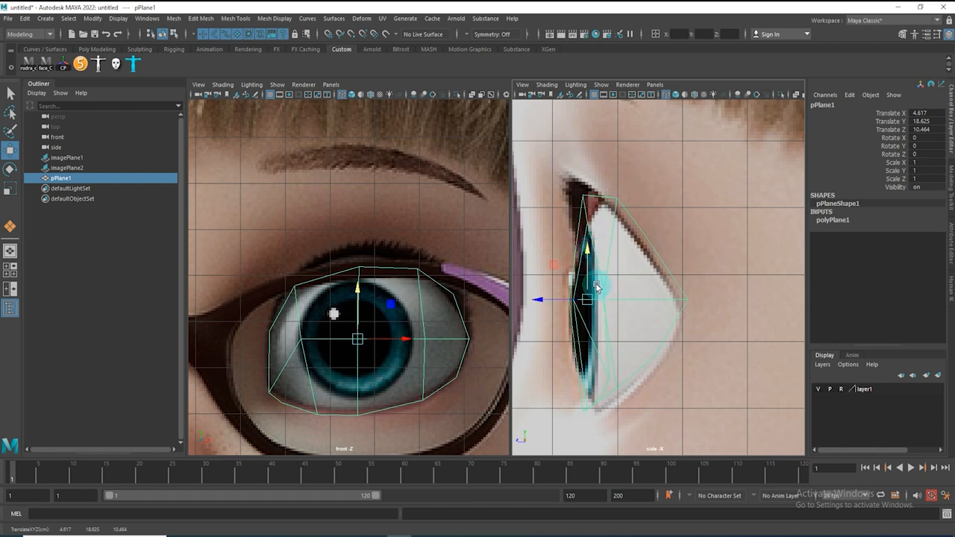
pyautogui.press('e')
pyautogui.moveTo(550, 274); pyautogui.dragTo(589, 303)
pyautogui.press('w')
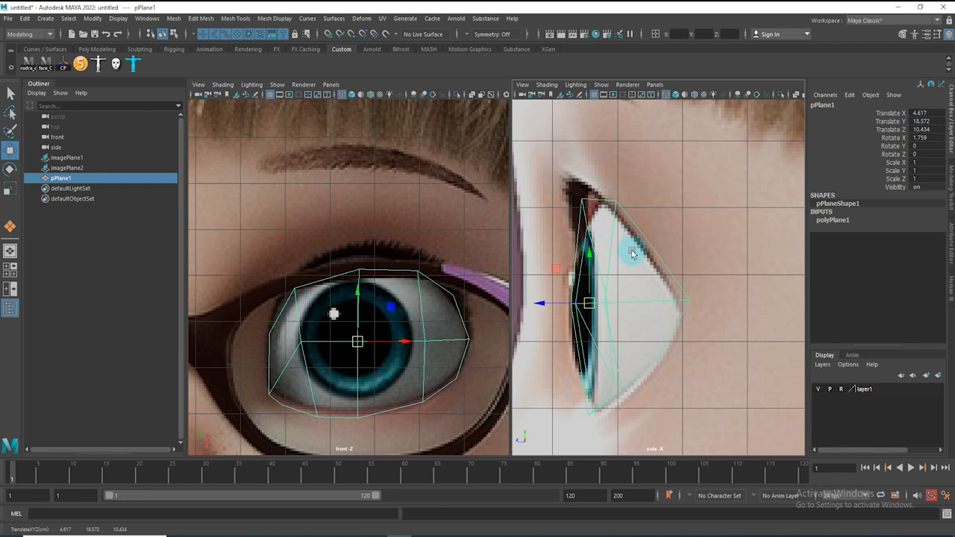
# Select the upper outer edge and move it to follow the upper eyelid in the side view
pyautogui.moveTo(646, 238); pyautogui.dragTo(635, 252, button='right')
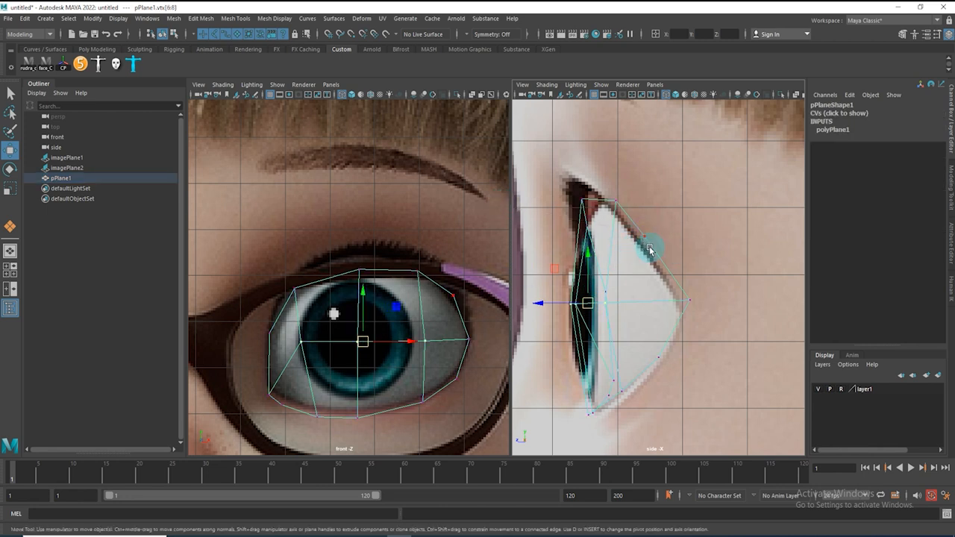
pyautogui.click(631, 180)
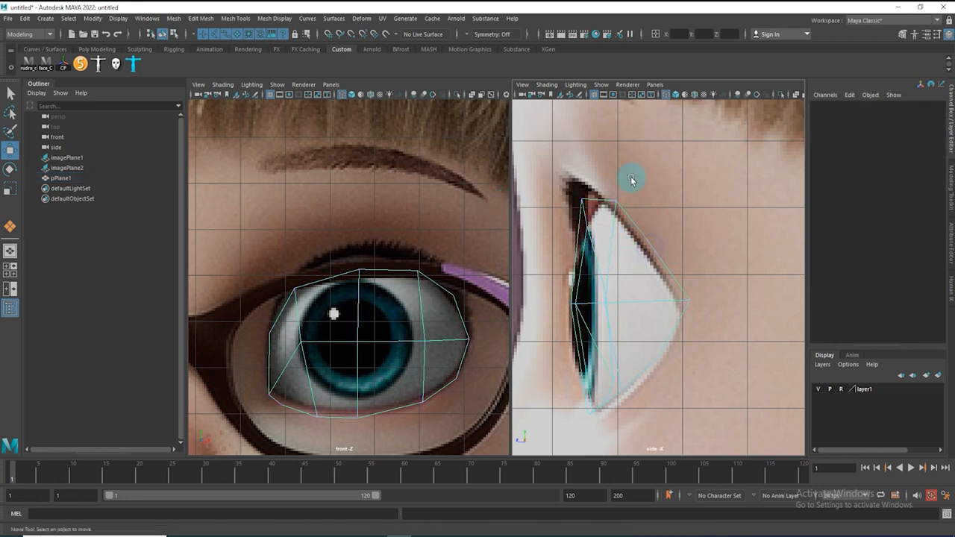
pyautogui.click(632, 221)
pyautogui.moveTo(663, 256); pyautogui.dragTo(608, 250)
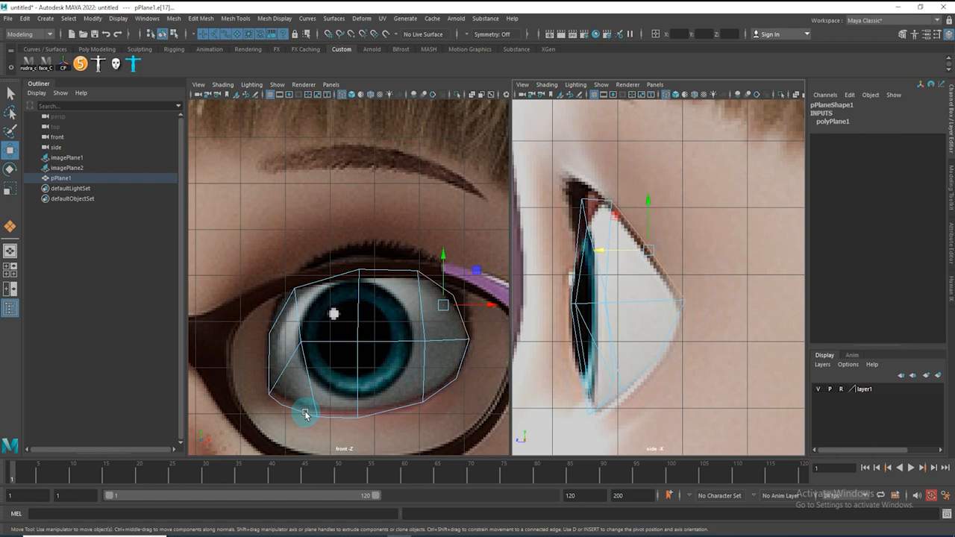
# Zoom the side view and move the lower row of vertices to follow the lower lid curve
pyautogui.keyDown('alt'); pyautogui.moveTo(641, 353); pyautogui.dragTo(660, 260, button='middle'); pyautogui.keyUp('alt')
pyautogui.keyDown('alt'); pyautogui.moveTo(642, 313); pyautogui.dragTo(670, 371, button='right'); pyautogui.keyUp('alt')
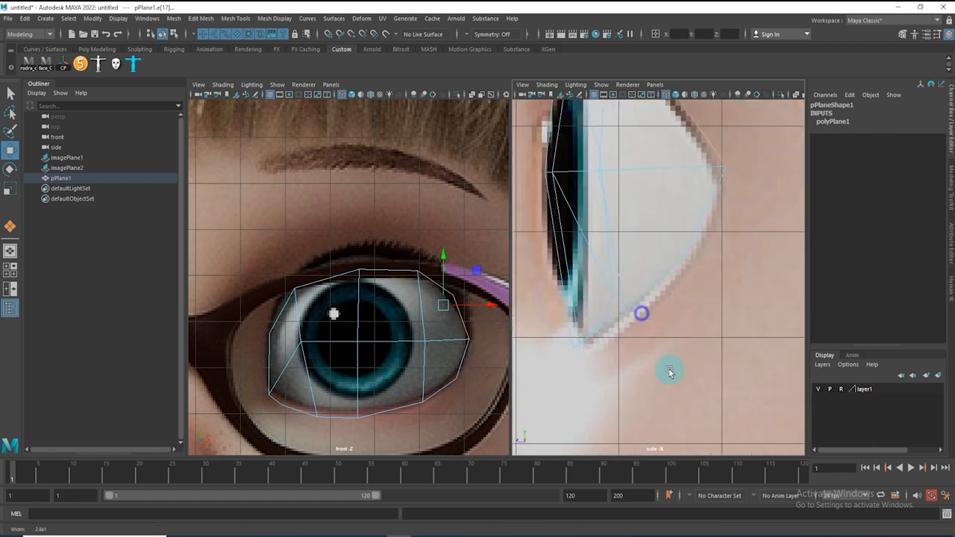
pyautogui.moveTo(592, 334); pyautogui.dragTo(541, 321, button='right')
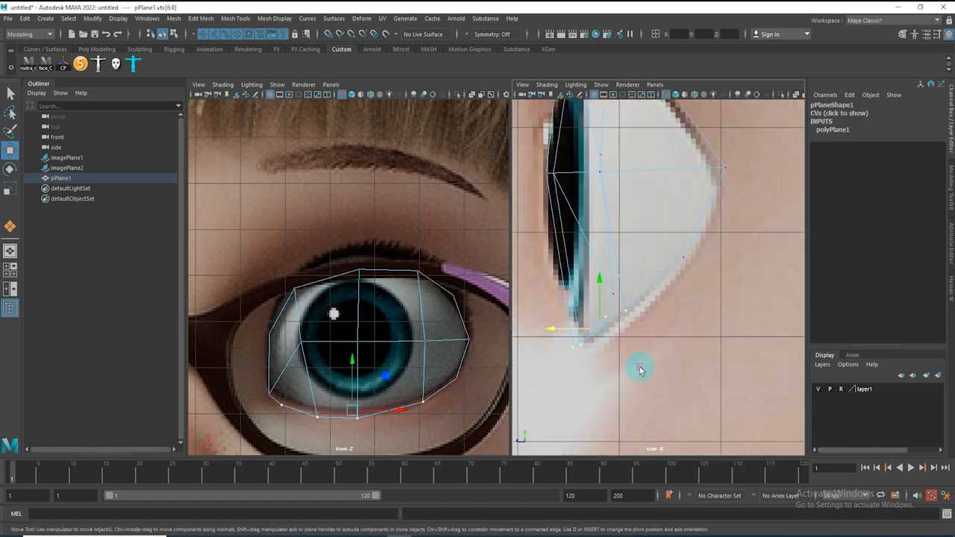
pyautogui.moveTo(540, 339); pyautogui.dragTo(548, 333)
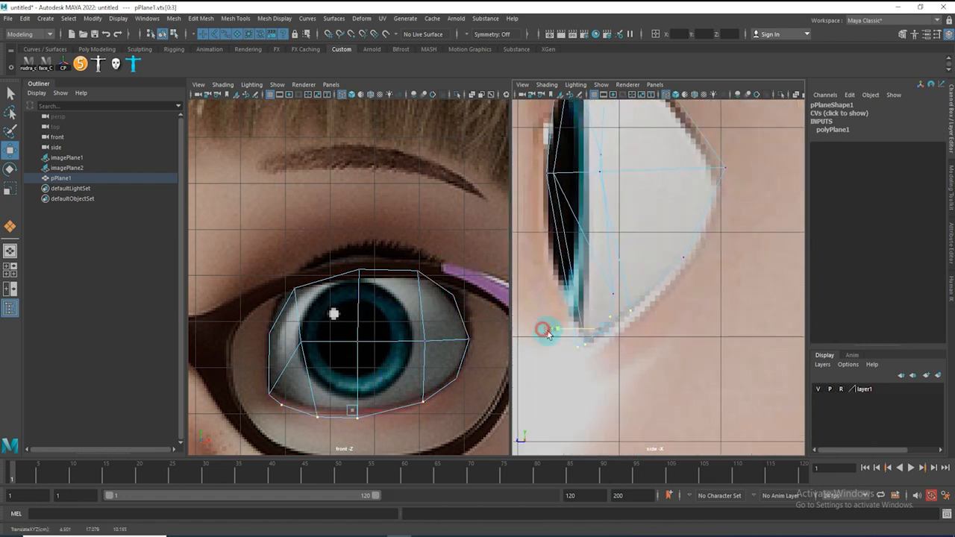
# Adjust the outer corner vertices in depth so the plane hugs the eyeball in the side view
pyautogui.click(752, 345)
pyautogui.keyDown('alt'); pyautogui.moveTo(736, 262); pyautogui.dragTo(729, 315, button='middle'); pyautogui.keyUp('alt')
pyautogui.moveTo(768, 247); pyautogui.dragTo(699, 197)
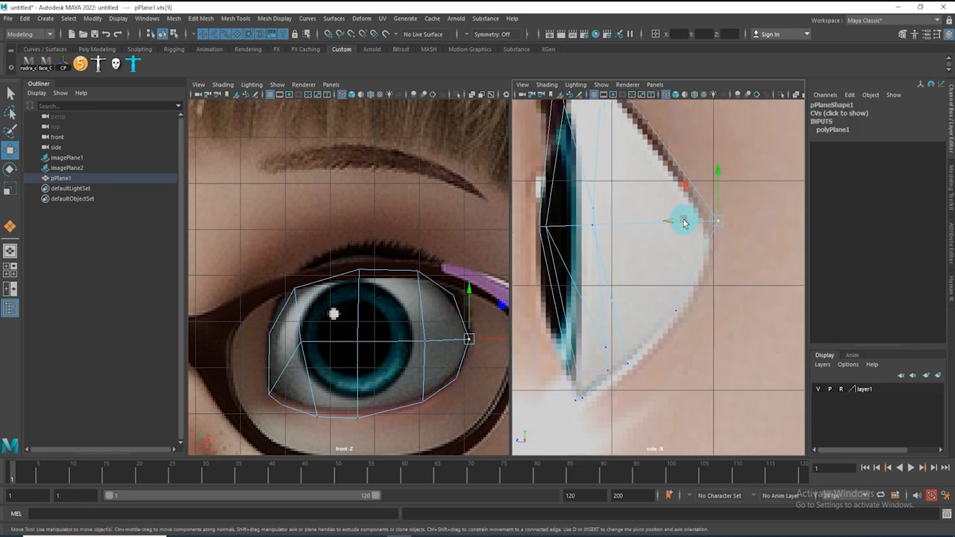
pyautogui.keyDown('alt'); pyautogui.moveTo(660, 220); pyautogui.dragTo(665, 404, button='middle'); pyautogui.keyUp('alt')
pyautogui.moveTo(702, 321); pyautogui.dragTo(567, 226)
pyautogui.moveTo(563, 277); pyautogui.dragTo(558, 278)
pyautogui.click(708, 312)
pyautogui.keyDown('alt'); pyautogui.moveTo(716, 324); pyautogui.dragTo(597, 325, button='right'); pyautogui.keyUp('alt')
# Select the plane's border edge loop, extrude it, and scale the new edges outward around the eye
pyautogui.click(433, 284)
pyautogui.doubleClick(391, 269)
pyautogui.keyDown('shift'); pyautogui.rightClick(411, 246); pyautogui.keyUp('shift')
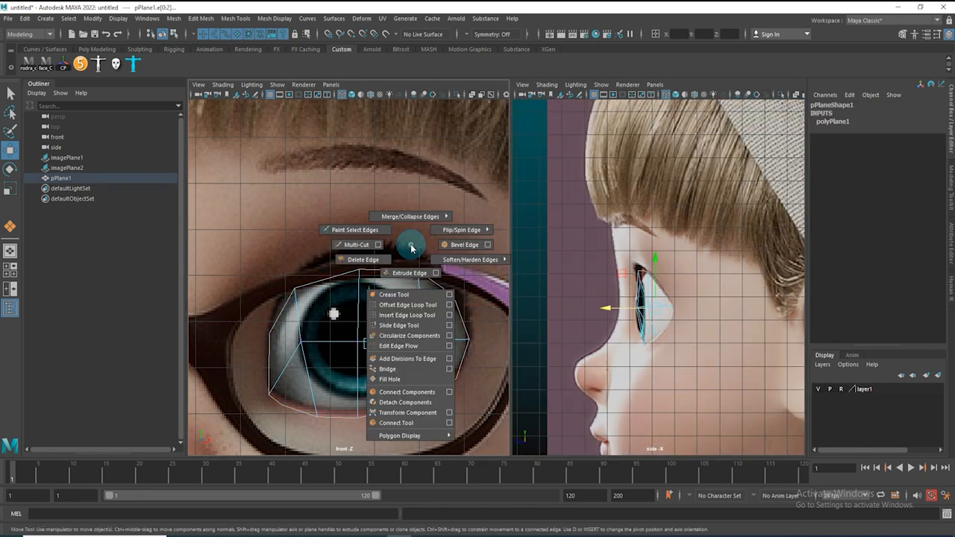
pyautogui.keyDown('shift'); pyautogui.moveTo(409, 274); pyautogui.dragTo(409, 273, button='right'); pyautogui.keyUp('shift')
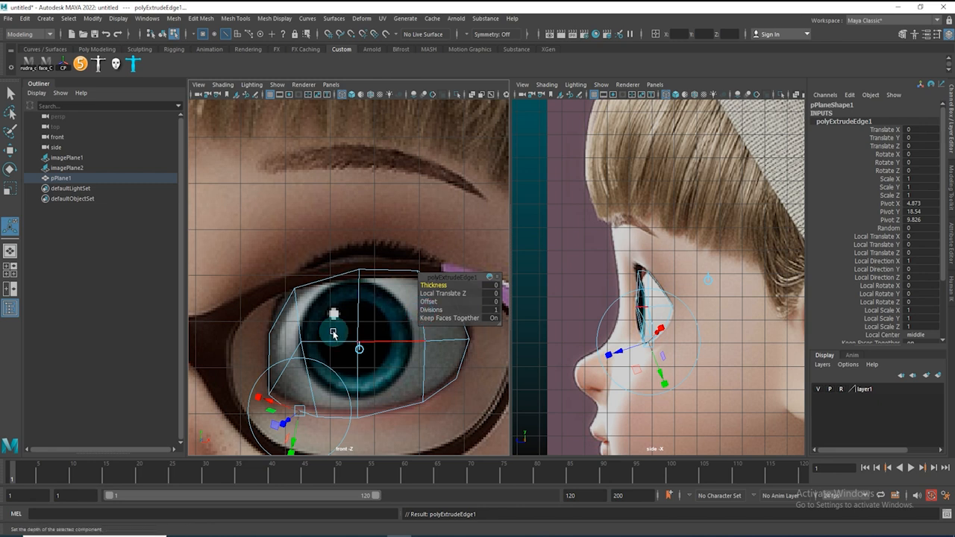
pyautogui.press('r')
pyautogui.moveTo(367, 346); pyautogui.dragTo(386, 370)
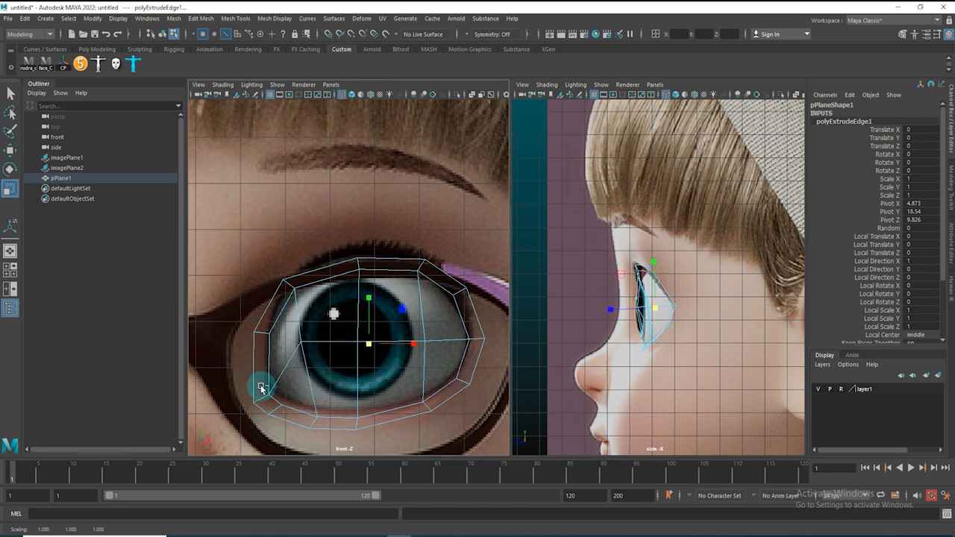
pyautogui.keyDown('alt'); pyautogui.moveTo(336, 363); pyautogui.dragTo(305, 365, button='right'); pyautogui.keyUp('alt')
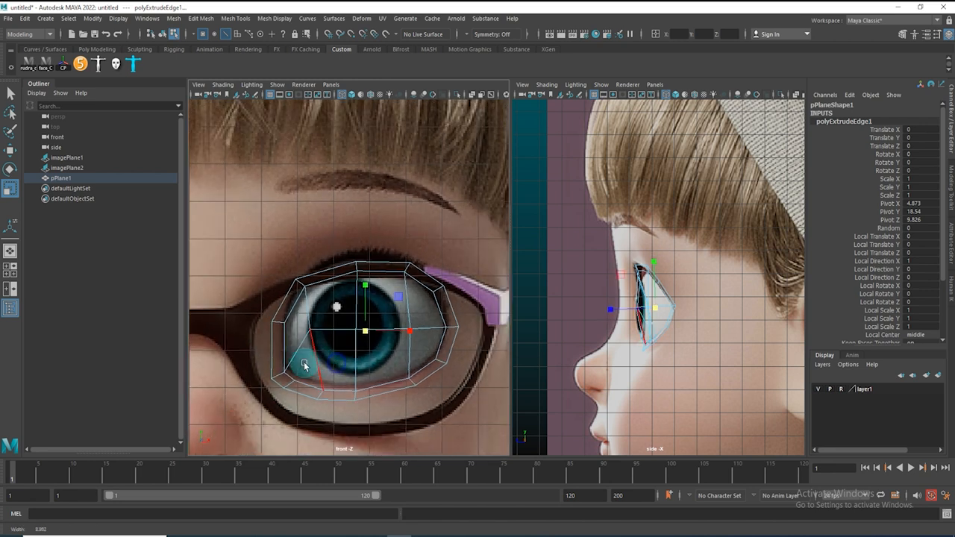
# Scale and reposition the extruded outer edges so the new ring surrounds the eye in the front view
pyautogui.keyDown('alt'); pyautogui.moveTo(244, 365); pyautogui.dragTo(301, 345, button='middle'); pyautogui.keyUp('alt')
pyautogui.keyDown('alt'); pyautogui.moveTo(256, 335); pyautogui.dragTo(311, 327, button='right'); pyautogui.keyUp('alt')
pyautogui.keyDown('alt'); pyautogui.moveTo(310, 327); pyautogui.dragTo(247, 324, button='middle'); pyautogui.keyUp('alt')
pyautogui.keyDown('alt'); pyautogui.moveTo(427, 265); pyautogui.dragTo(386, 207, button='middle'); pyautogui.keyUp('alt')
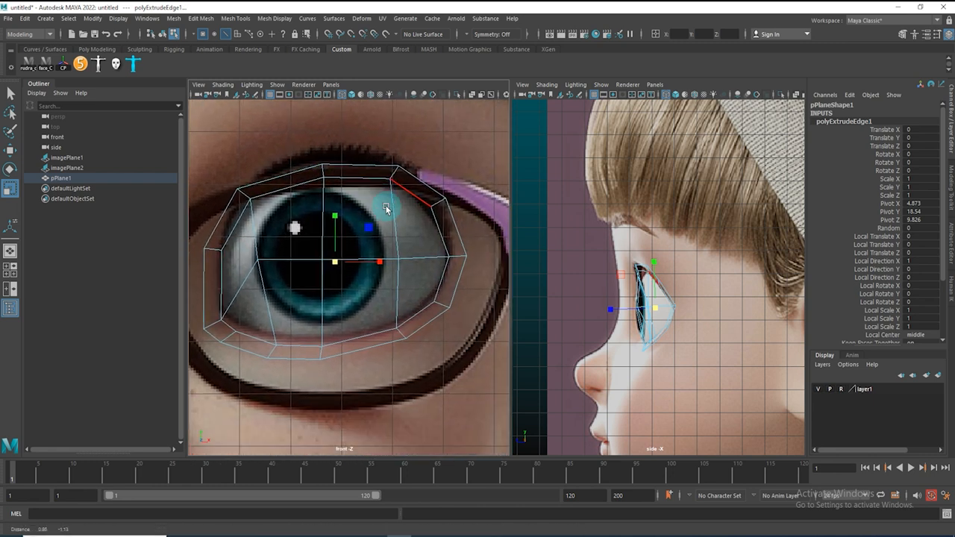
pyautogui.keyDown('alt'); pyautogui.moveTo(282, 307); pyautogui.dragTo(329, 385, button='middle'); pyautogui.keyUp('alt')
pyautogui.click(272, 290)
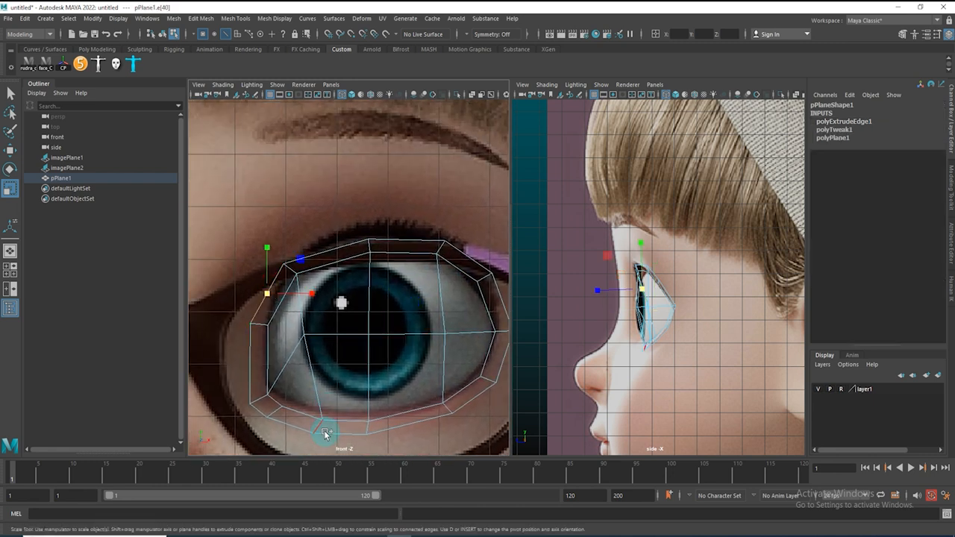
# Select individual outer-ring edges and move and scale them to follow the eye socket shape
pyautogui.click(329, 252)
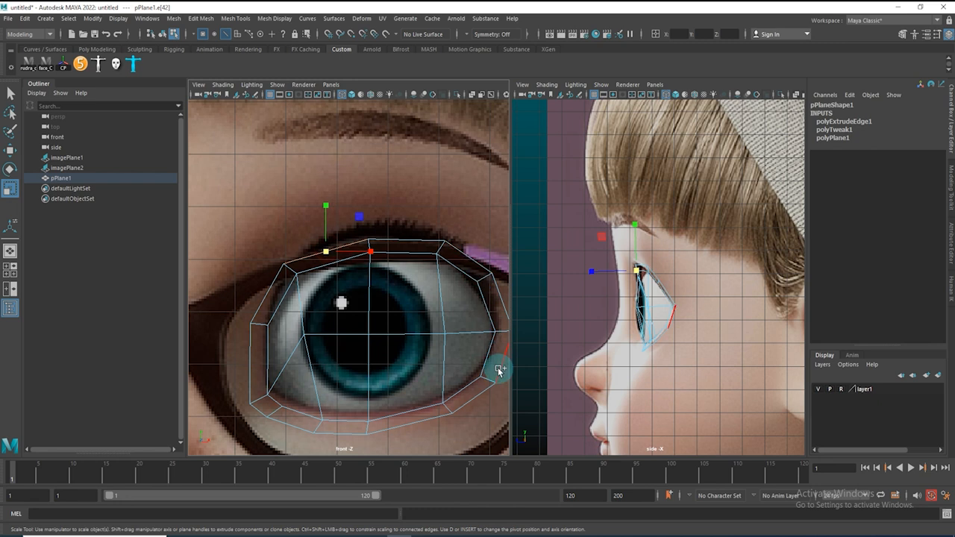
pyautogui.keyDown('alt'); pyautogui.moveTo(448, 405); pyautogui.dragTo(440, 341, button='middle'); pyautogui.keyUp('alt')
pyautogui.click(380, 373)
pyautogui.click(329, 373)
pyautogui.moveTo(381, 284); pyautogui.dragTo(438, 285)
pyautogui.press('w')
pyautogui.scroll(-5, 438, 286)
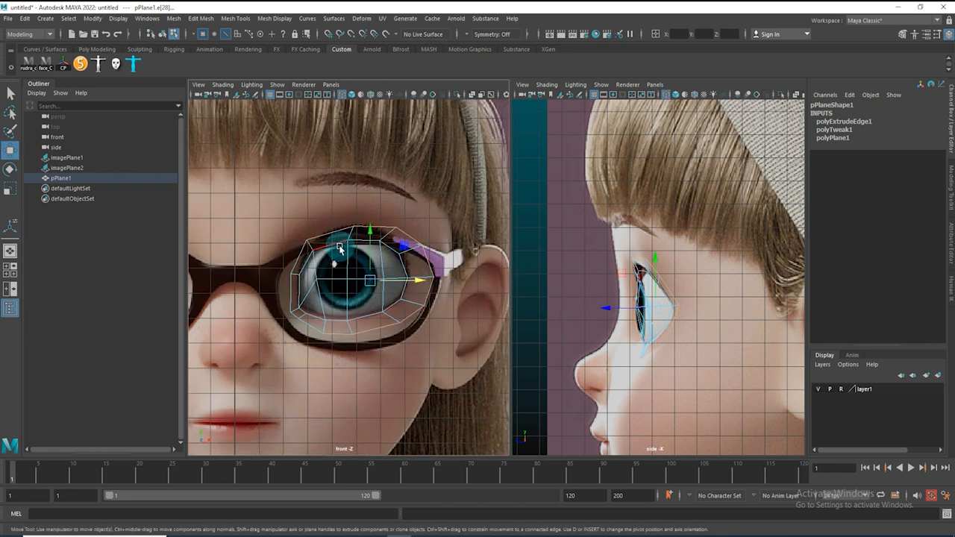
pyautogui.press('r')
pyautogui.moveTo(373, 235); pyautogui.dragTo(372, 232)
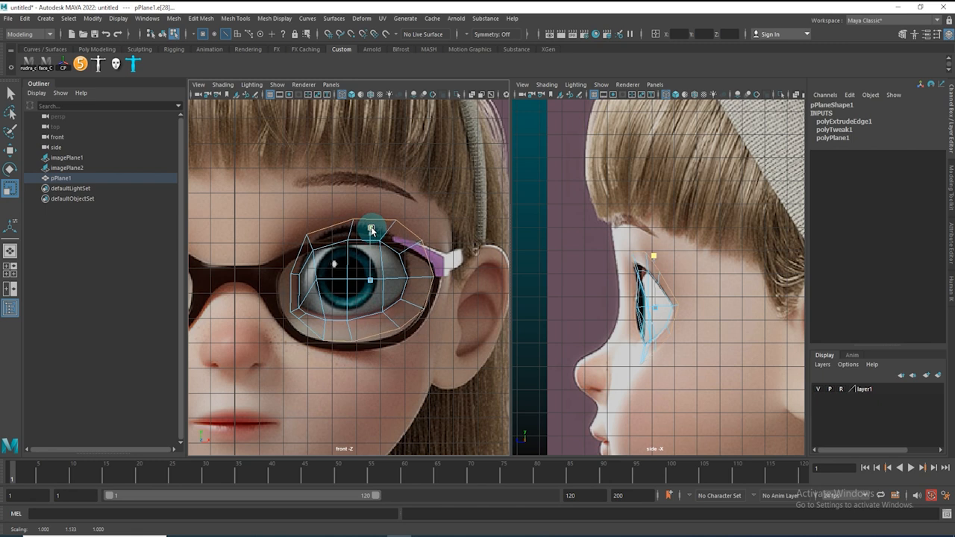
# Zoom in and move the inner-corner vertices of the outer ring to fit around the eye
pyautogui.scroll(6, 289, 288)
pyautogui.click(357, 341)
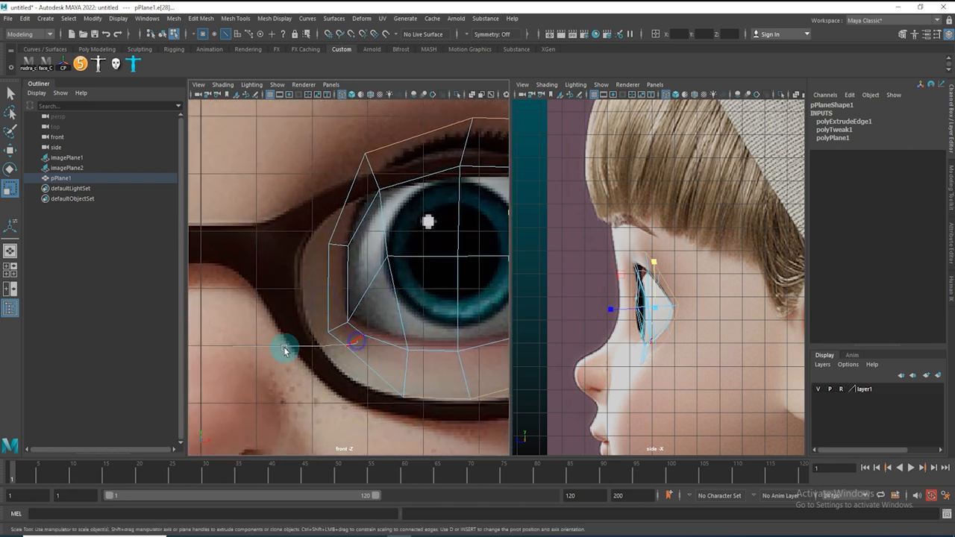
pyautogui.click(346, 347)
pyautogui.press('q')
pyautogui.press('w')
pyautogui.moveTo(345, 349); pyautogui.dragTo(321, 347)
pyautogui.click(330, 334)
pyautogui.moveTo(310, 222); pyautogui.dragTo(310, 243)
pyautogui.click(365, 156)
pyautogui.moveTo(365, 155); pyautogui.dragTo(352, 168)
pyautogui.keyDown('alt'); pyautogui.moveTo(335, 211); pyautogui.dragTo(280, 280, button='middle'); pyautogui.keyUp('alt')
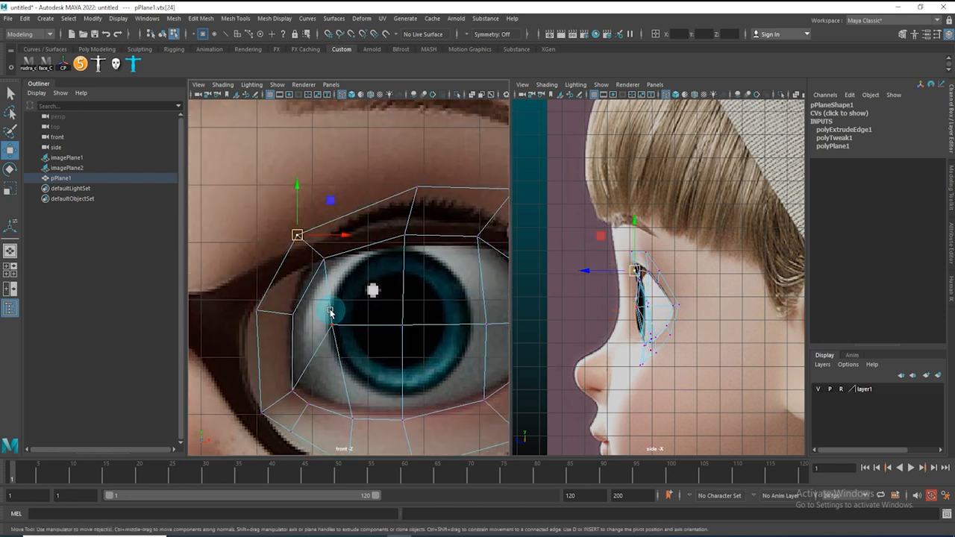
# Move the upper and outer vertices of the outer ring one by one to follow the eyelid contour
pyautogui.click(417, 189)
pyautogui.moveTo(417, 189); pyautogui.dragTo(387, 187)
pyautogui.keyDown('alt'); pyautogui.moveTo(407, 202); pyautogui.dragTo(336, 211, button='middle'); pyautogui.keyUp('alt')
pyautogui.click(442, 199)
pyautogui.moveTo(442, 199); pyautogui.dragTo(425, 189)
pyautogui.keyDown('alt'); pyautogui.moveTo(479, 241); pyautogui.dragTo(423, 221, button='middle'); pyautogui.keyUp('alt')
pyautogui.click(449, 228)
pyautogui.moveTo(449, 228); pyautogui.dragTo(443, 220)
pyautogui.click(474, 310)
pyautogui.moveTo(474, 311); pyautogui.dragTo(454, 309)
pyautogui.keyDown('alt'); pyautogui.moveTo(454, 365); pyautogui.dragTo(481, 277, button='middle'); pyautogui.keyUp('alt')
pyautogui.click(480, 297)
pyautogui.moveTo(480, 297); pyautogui.dragTo(455, 298)
pyautogui.click(424, 340)
pyautogui.moveTo(424, 340); pyautogui.dragTo(398, 356)
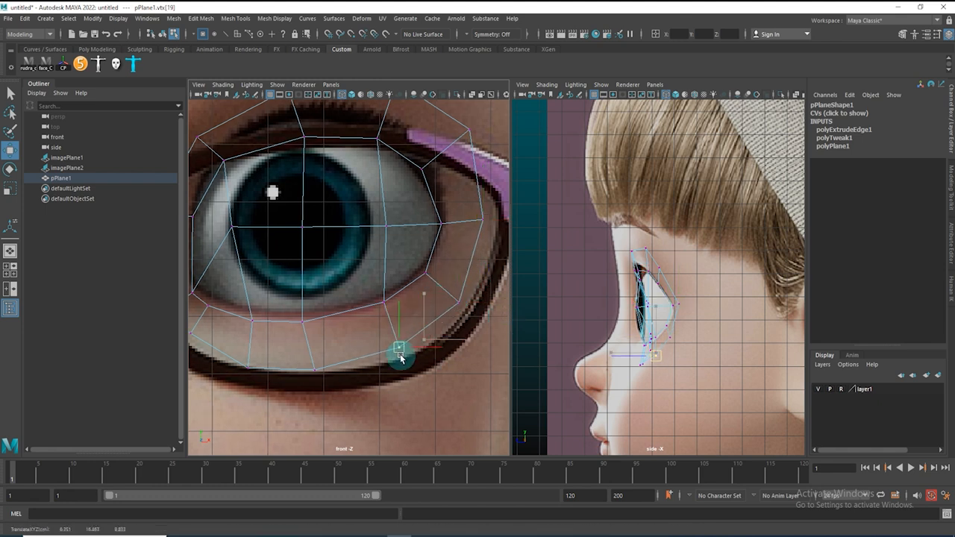
# Move the lower and inner-corner vertices of the outer ring to follow the lower lid and glasses rim
pyautogui.click(312, 370)
pyautogui.moveTo(313, 370); pyautogui.dragTo(303, 372)
pyautogui.keyDown('alt'); pyautogui.moveTo(355, 353); pyautogui.dragTo(469, 366, button='middle'); pyautogui.keyUp('alt')
pyautogui.keyDown('alt'); pyautogui.moveTo(468, 366); pyautogui.dragTo(382, 370, button='right'); pyautogui.keyUp('alt')
pyautogui.keyDown('alt'); pyautogui.moveTo(302, 297); pyautogui.dragTo(396, 358, button='right'); pyautogui.keyUp('alt')
pyautogui.click(314, 335)
pyautogui.moveTo(315, 335); pyautogui.dragTo(311, 345)
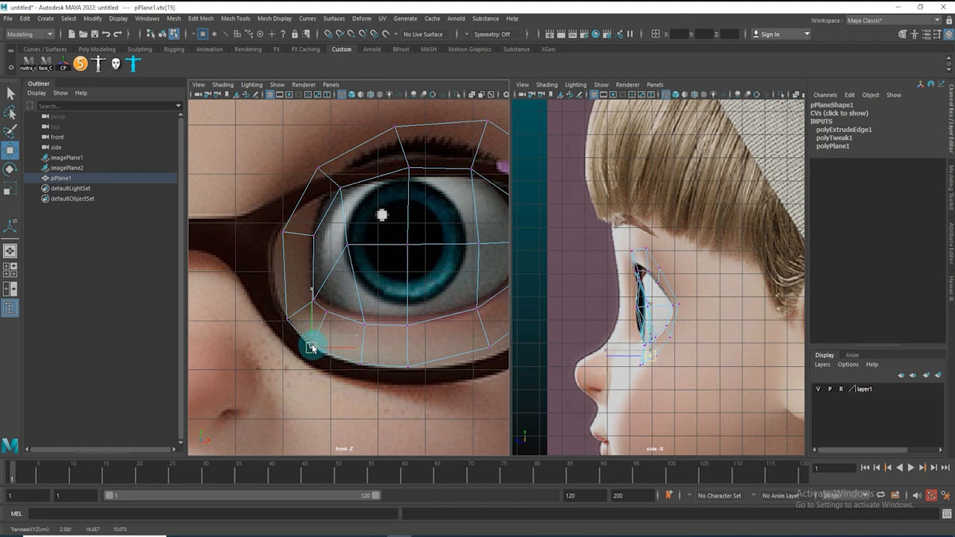
pyautogui.keyDown('alt'); pyautogui.moveTo(356, 291); pyautogui.dragTo(376, 283, button='right'); pyautogui.keyUp('alt')
pyautogui.keyDown('alt'); pyautogui.moveTo(376, 283); pyautogui.dragTo(291, 327, button='middle'); pyautogui.keyUp('alt')
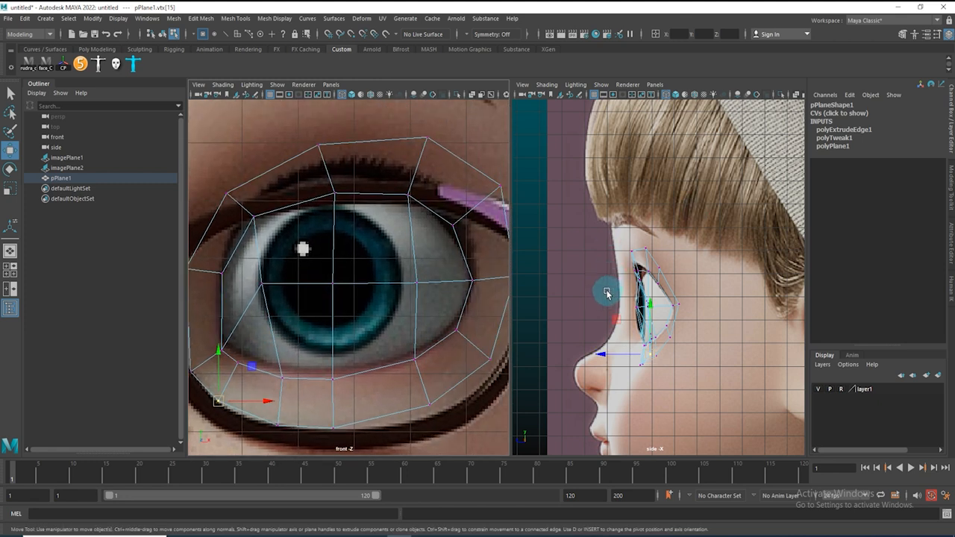
pyautogui.keyDown('alt'); pyautogui.moveTo(345, 212); pyautogui.dragTo(367, 220, button='right'); pyautogui.keyUp('alt')
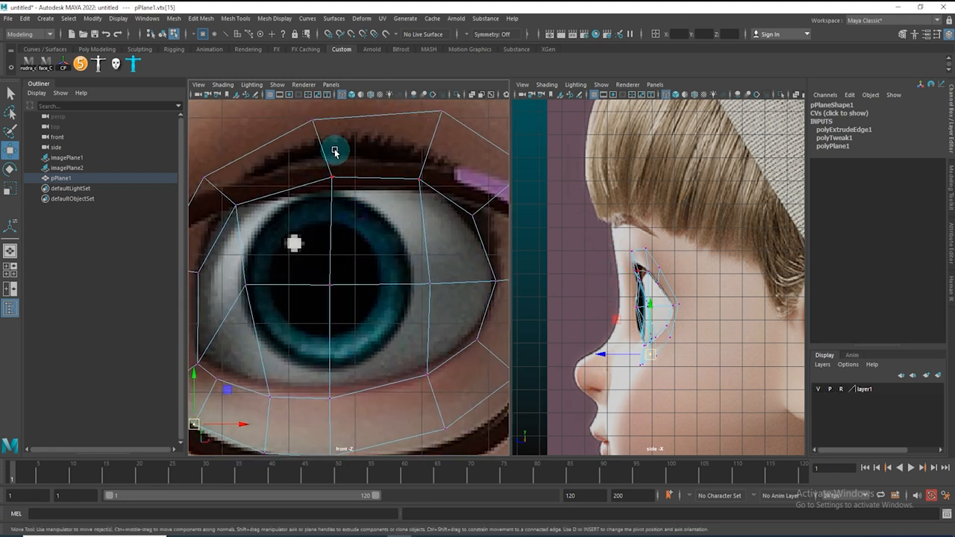
pyautogui.keyDown('alt'); pyautogui.moveTo(415, 183); pyautogui.dragTo(403, 216, button='right'); pyautogui.keyUp('alt')
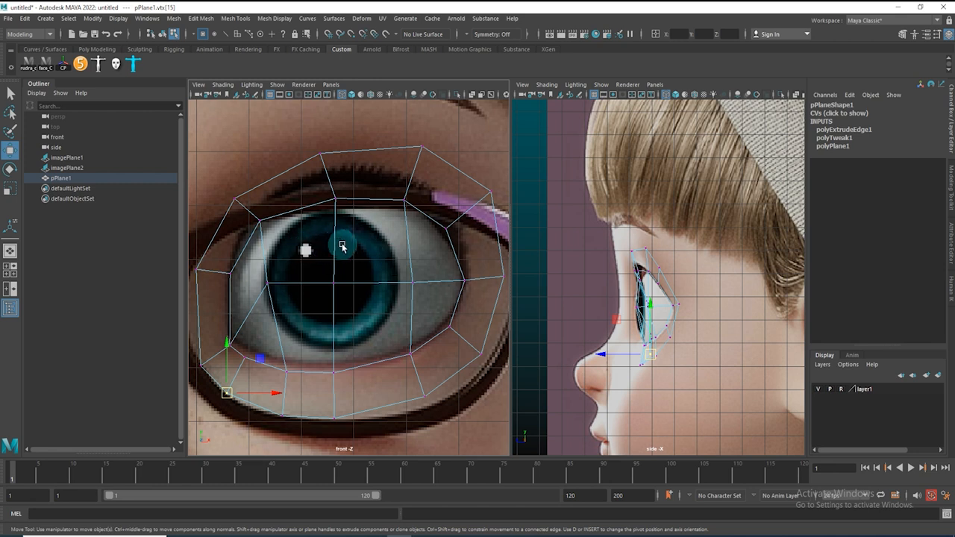
# Select the inner eye-opening faces, extrude them, and scale them slightly inward toward the eyeball
pyautogui.press('F11')
pyautogui.moveTo(252, 261); pyautogui.dragTo(416, 323)
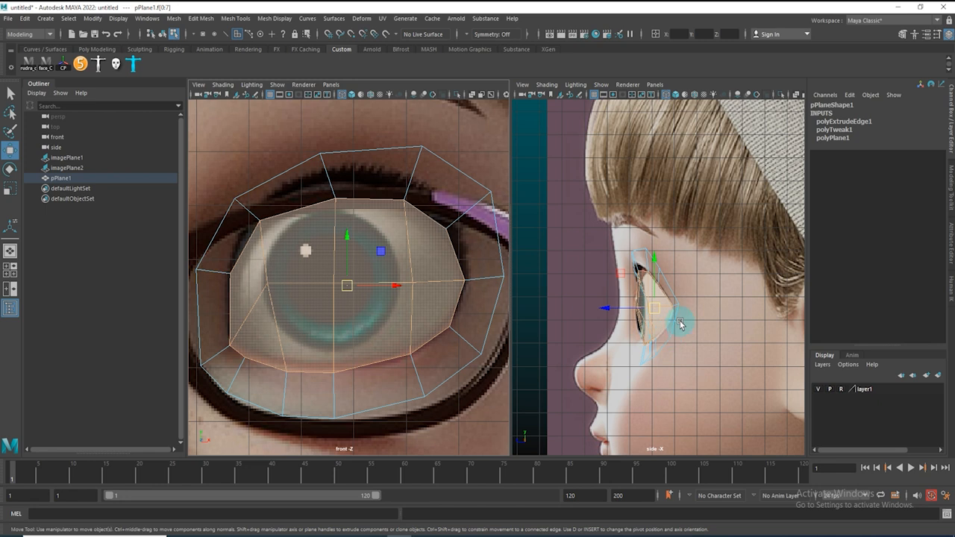
pyautogui.scroll(3, 656, 317)
pyautogui.keyDown('shift'); pyautogui.moveTo(636, 293); pyautogui.dragTo(640, 321, button='right'); pyautogui.keyUp('shift')
pyautogui.press('w')
pyautogui.moveTo(610, 328); pyautogui.dragTo(614, 329)
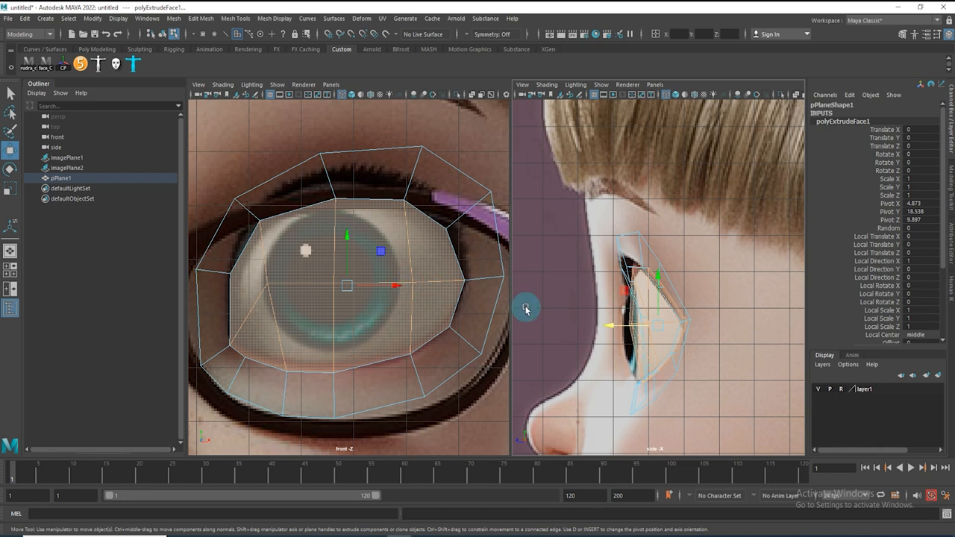
pyautogui.press('r')
pyautogui.moveTo(656, 326); pyautogui.dragTo(653, 329)
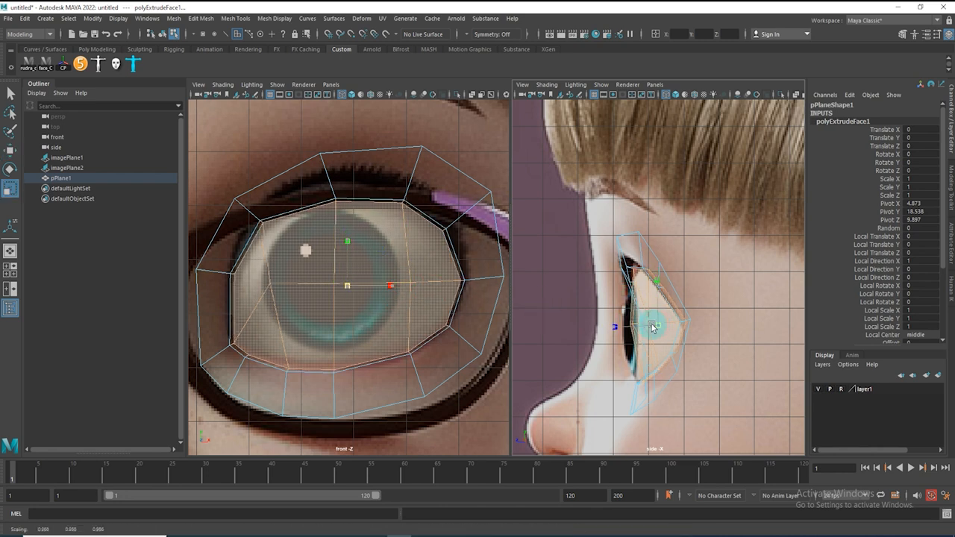
pyautogui.scroll(2, 388, 213)
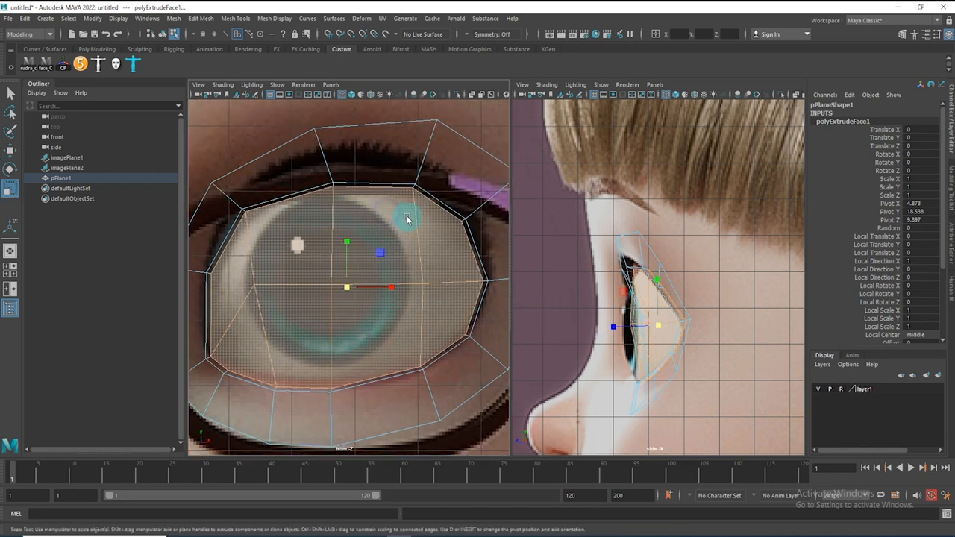
pyautogui.keyDown('alt'); pyautogui.moveTo(399, 284); pyautogui.dragTo(405, 318, button='middle'); pyautogui.keyUp('alt')
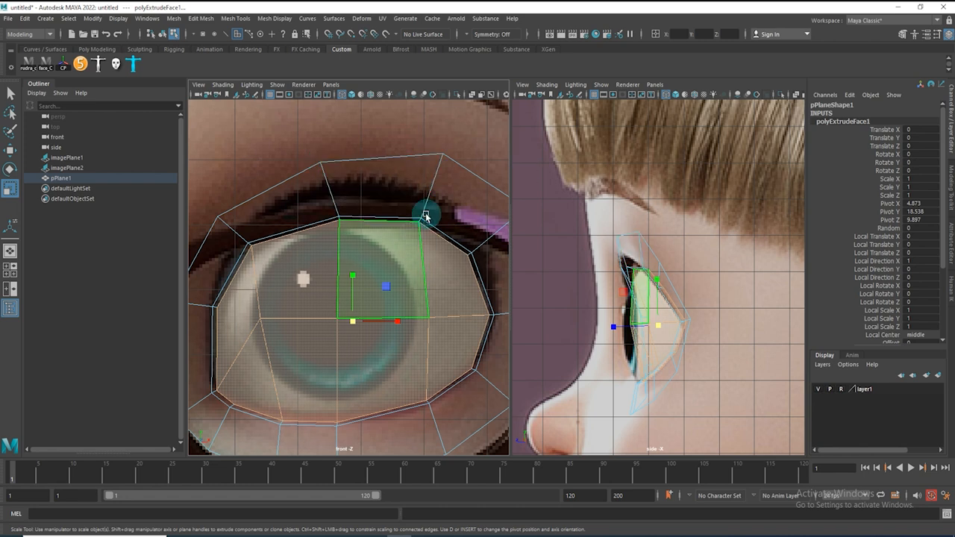
pyautogui.press('F8')
pyautogui.scroll(-3, 388, 188)
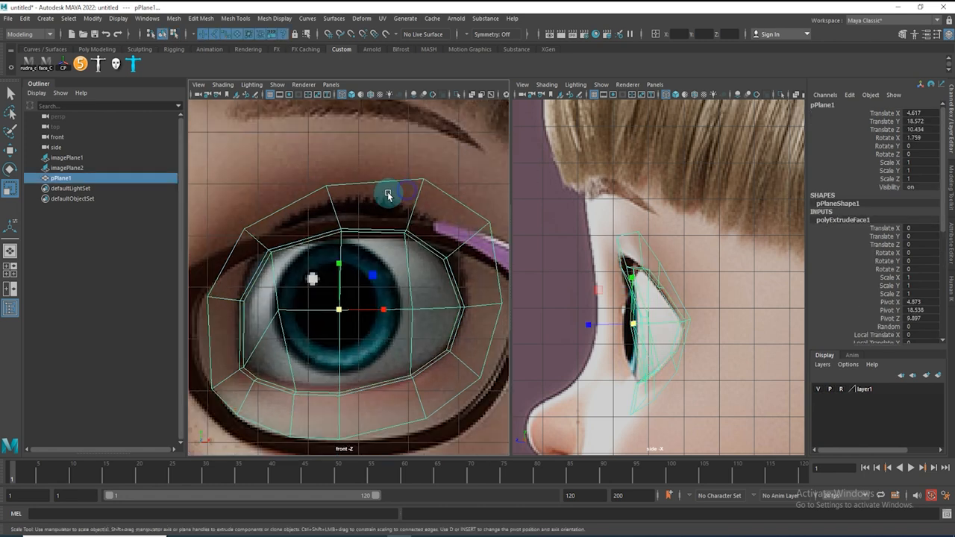
# Adjust the outer ring vertices around the upper and lower lids to refine the eye socket shape
pyautogui.moveTo(258, 203); pyautogui.dragTo(206, 186, button='right')
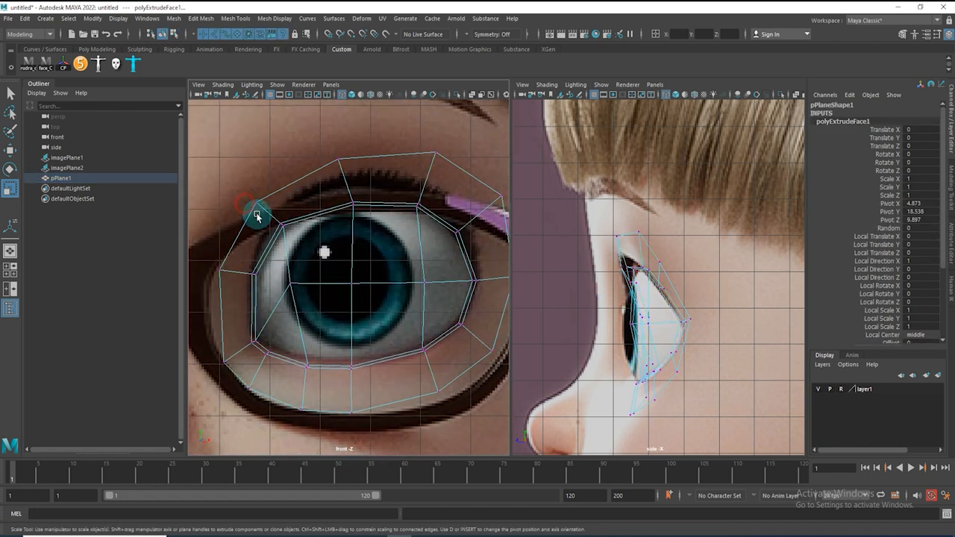
pyautogui.click(256, 203)
pyautogui.press('w')
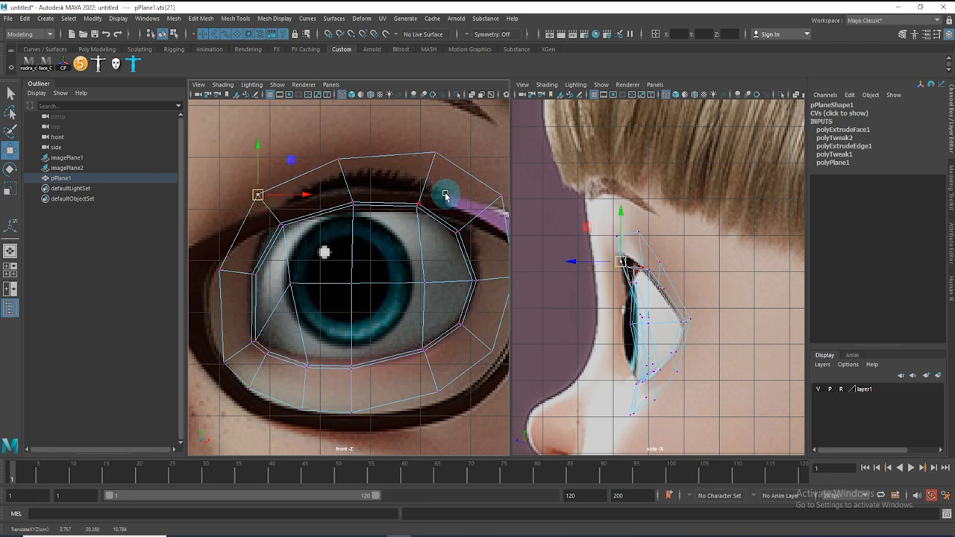
pyautogui.click(221, 356)
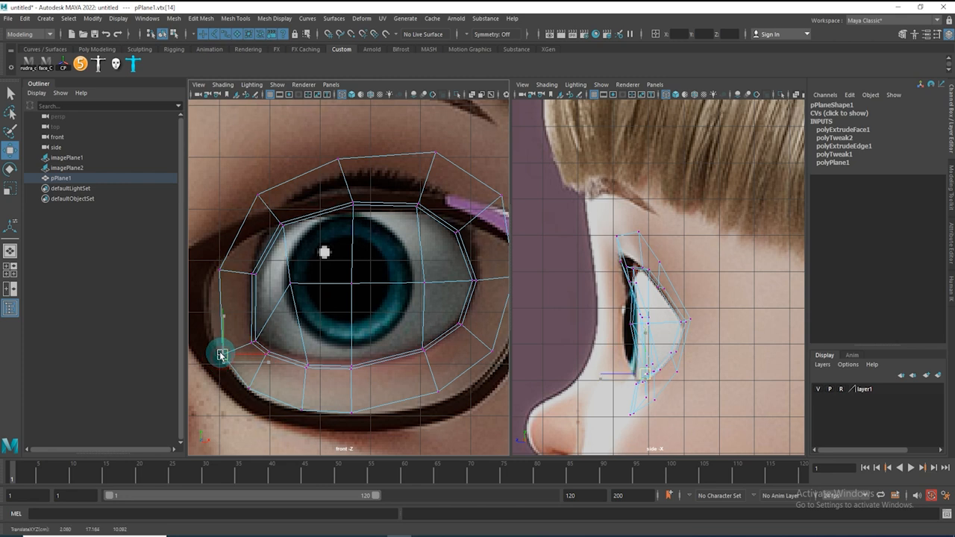
pyautogui.click(251, 386)
pyautogui.moveTo(303, 411); pyautogui.dragTo(355, 411)
pyautogui.click(440, 394)
pyautogui.moveTo(440, 394)
pyautogui.mouseDown()
pyautogui.moveTo(443, 386)
pyautogui.moveTo(442, 404)
pyautogui.mouseUp()
pyautogui.keyDown('alt'); pyautogui.moveTo(421, 347); pyautogui.dragTo(416, 412, button='middle'); pyautogui.keyUp('alt')
pyautogui.moveTo(419, 251); pyautogui.dragTo(376, 263, button='right')
# Insert an edge loop around the eye opening with the Insert Edge Loop tool
pyautogui.keyDown('shift'); pyautogui.rightClick(442, 245); pyautogui.keyUp('shift')
pyautogui.moveTo(422, 253); pyautogui.dragTo(420, 252)
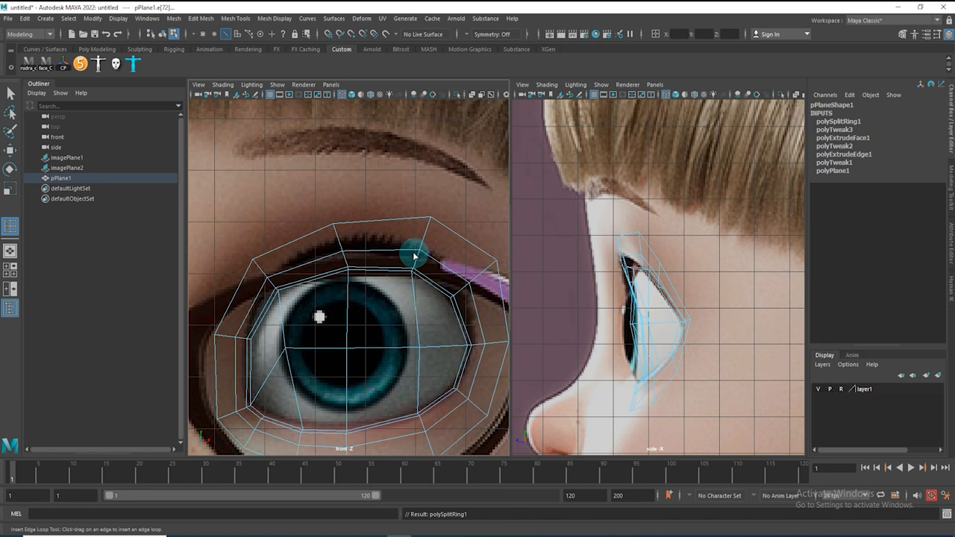
pyautogui.press('w')
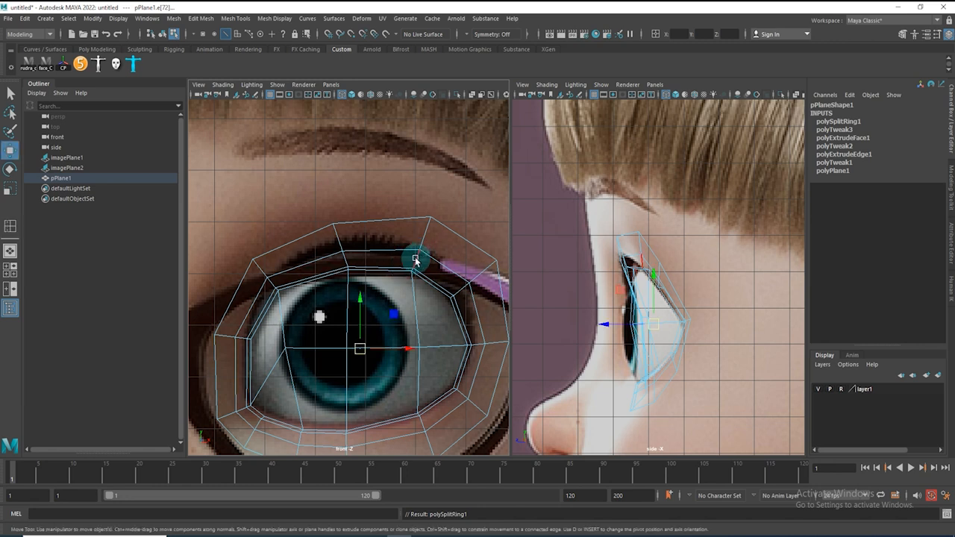
# Bevel the new edge loop and set its segments to 2
pyautogui.keyDown('shift'); pyautogui.moveTo(415, 250); pyautogui.dragTo(464, 256, button='right'); pyautogui.keyUp('shift')
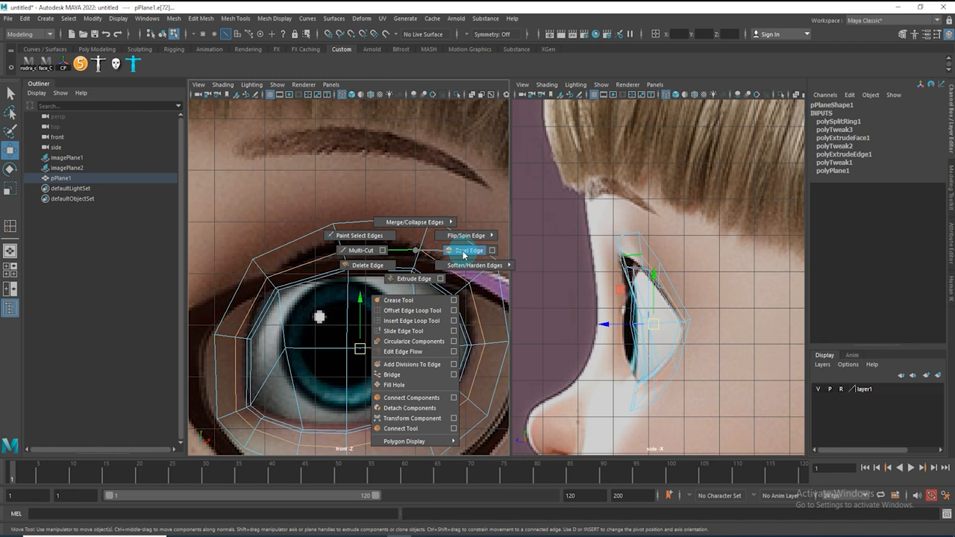
pyautogui.keyDown('shift'); pyautogui.moveTo(463, 256); pyautogui.dragTo(463, 256, button='right'); pyautogui.keyUp('shift')
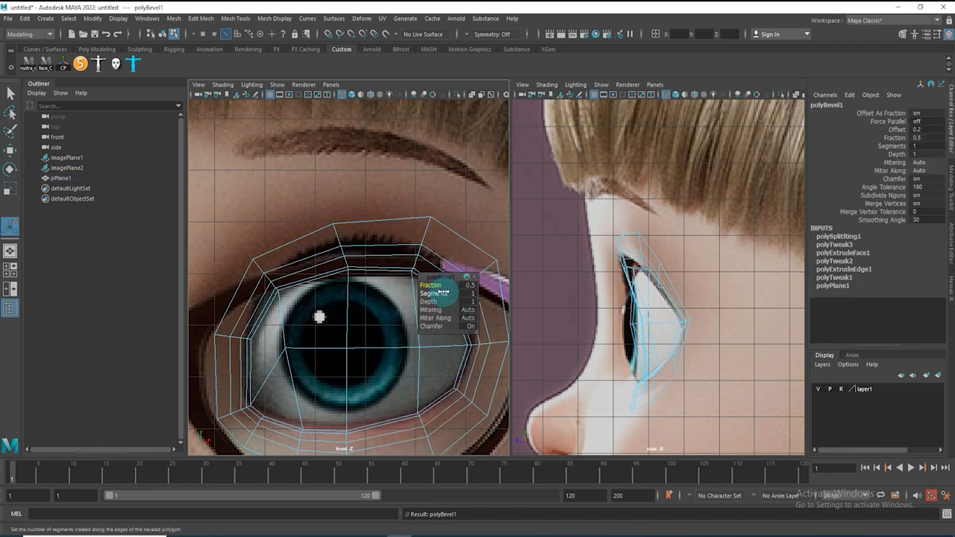
pyautogui.moveTo(443, 293); pyautogui.dragTo(448, 295)
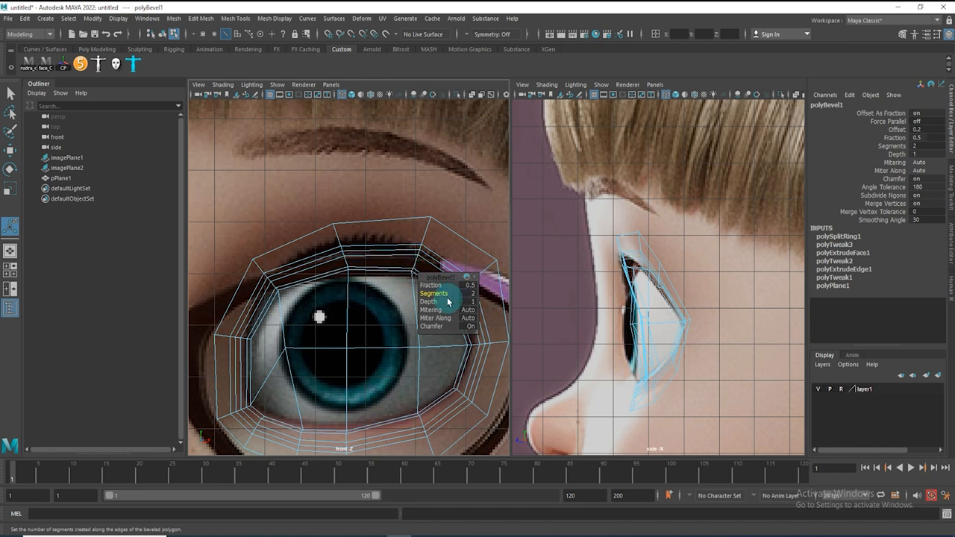
pyautogui.click(484, 187)
pyautogui.scroll(4, 351, 256)
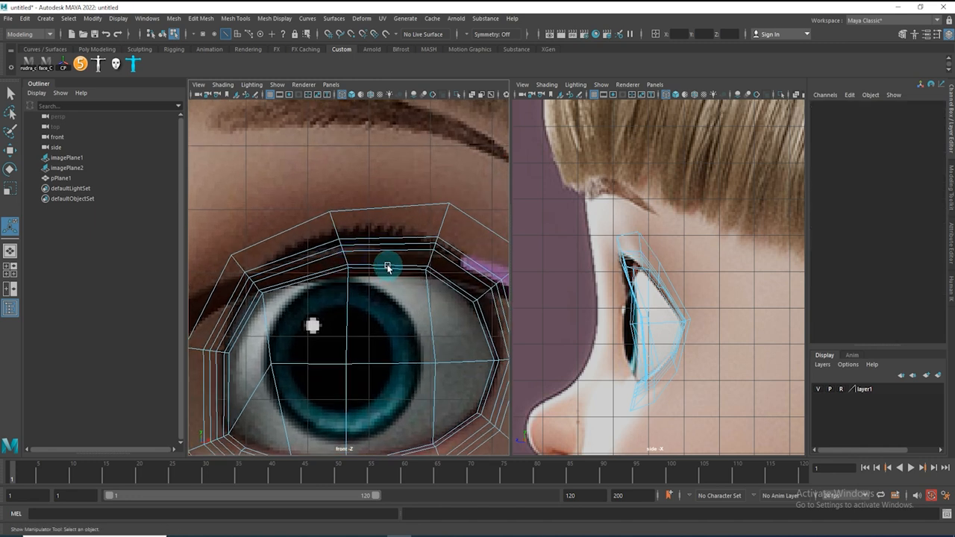
# Select the inner rim edge loop and push it back in depth in the side view
pyautogui.scroll(2, 365, 271)
pyautogui.scroll(2, 390, 251)
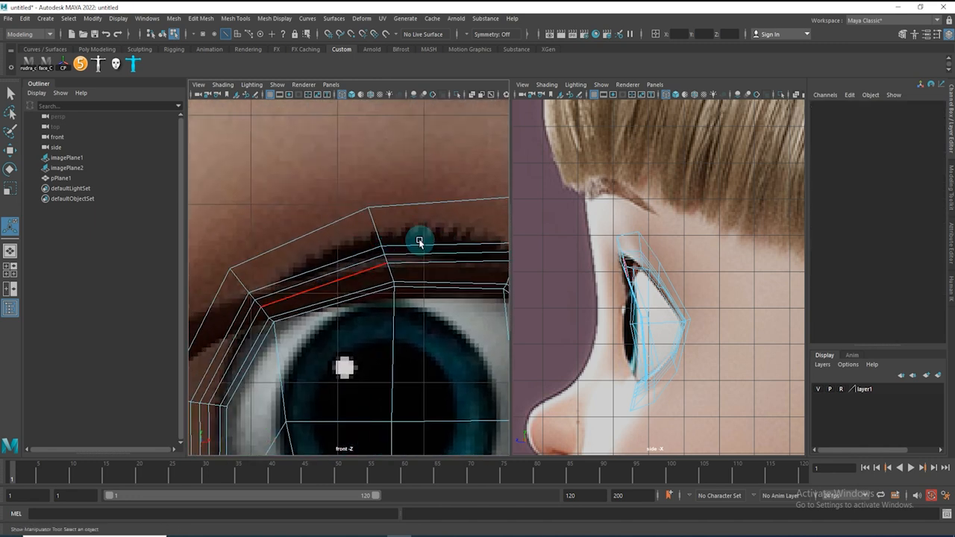
pyautogui.click(244, 323)
pyautogui.scroll(-3, 419, 276)
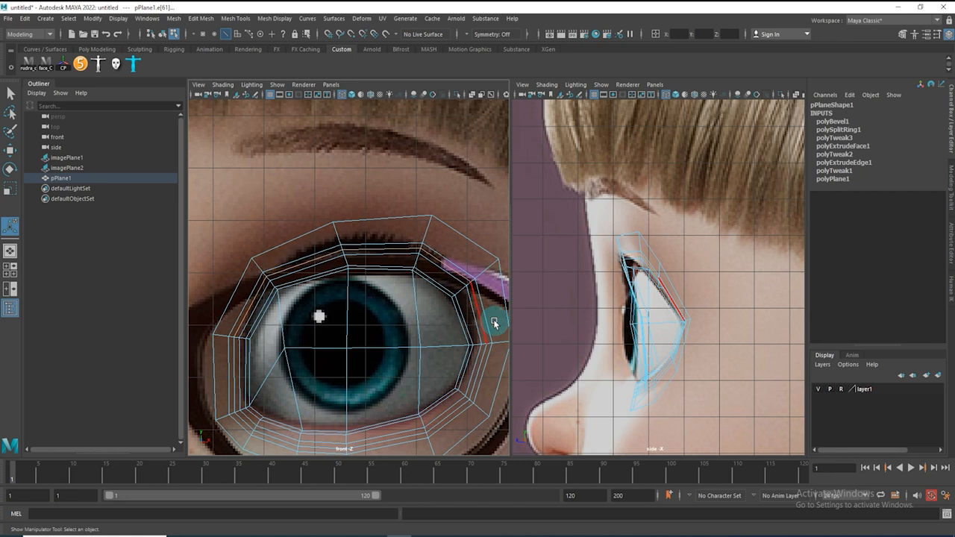
pyautogui.click(668, 296)
pyautogui.press('w')
pyautogui.scroll(4, 698, 314)
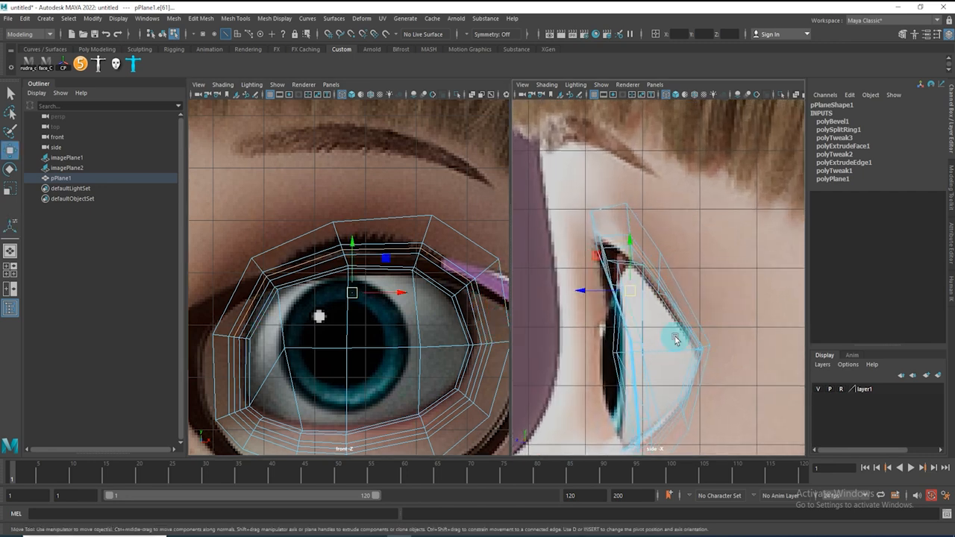
pyautogui.moveTo(574, 292); pyautogui.dragTo(588, 292)
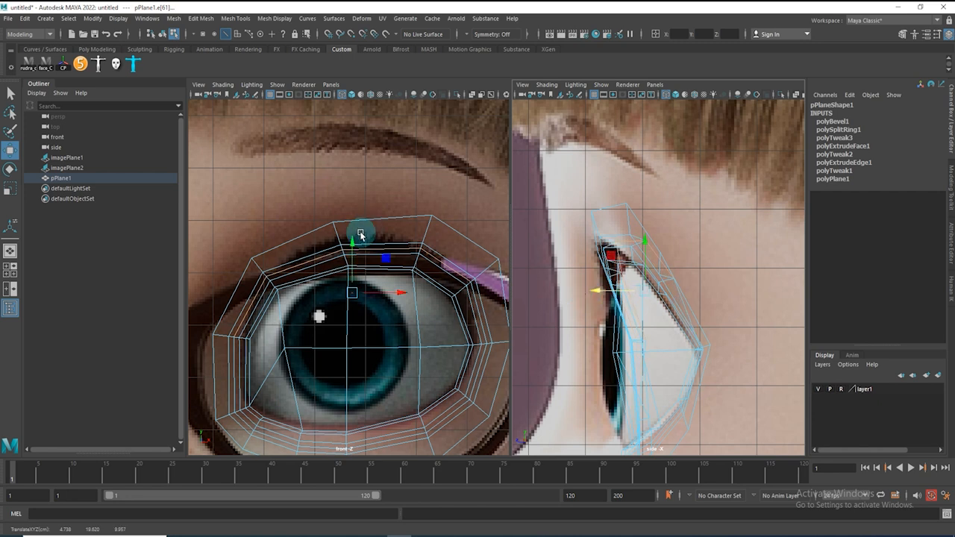
pyautogui.keyDown('alt'); pyautogui.moveTo(420, 241); pyautogui.dragTo(395, 269, button='right'); pyautogui.keyUp('alt')
pyautogui.keyDown('alt'); pyautogui.moveTo(440, 270); pyautogui.dragTo(364, 297, button='middle'); pyautogui.keyUp('alt')
pyautogui.keyDown('alt'); pyautogui.moveTo(341, 282); pyautogui.dragTo(413, 320, button='right'); pyautogui.keyUp('alt')
pyautogui.keyDown('alt'); pyautogui.moveTo(413, 320); pyautogui.dragTo(489, 285, button='middle'); pyautogui.keyUp('alt')
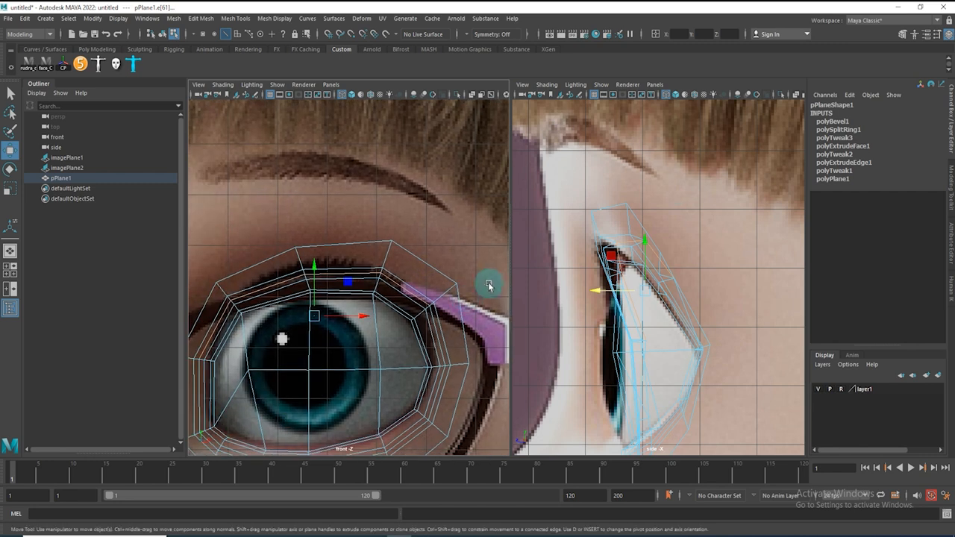
# Inspect the eye mesh in the shaded perspective view from several angles
pyautogui.press('space')
pyautogui.moveTo(653, 211); pyautogui.dragTo(651, 196, button='right')
pyautogui.press('space')
pyautogui.keyDown('alt'); pyautogui.moveTo(614, 288); pyautogui.dragTo(476, 256); pyautogui.keyUp('alt')
pyautogui.press('5')
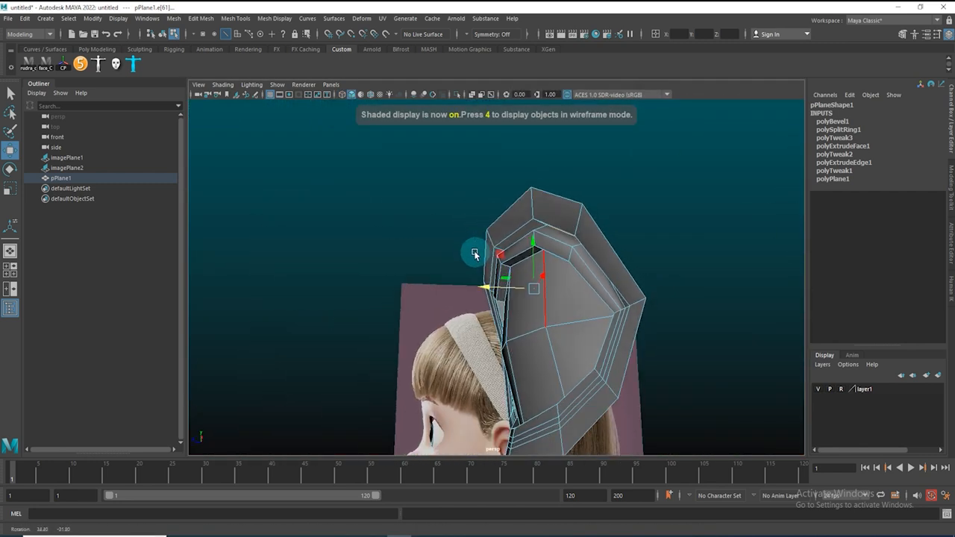
pyautogui.keyDown('alt'); pyautogui.moveTo(476, 256); pyautogui.dragTo(618, 241, button='right'); pyautogui.keyUp('alt')
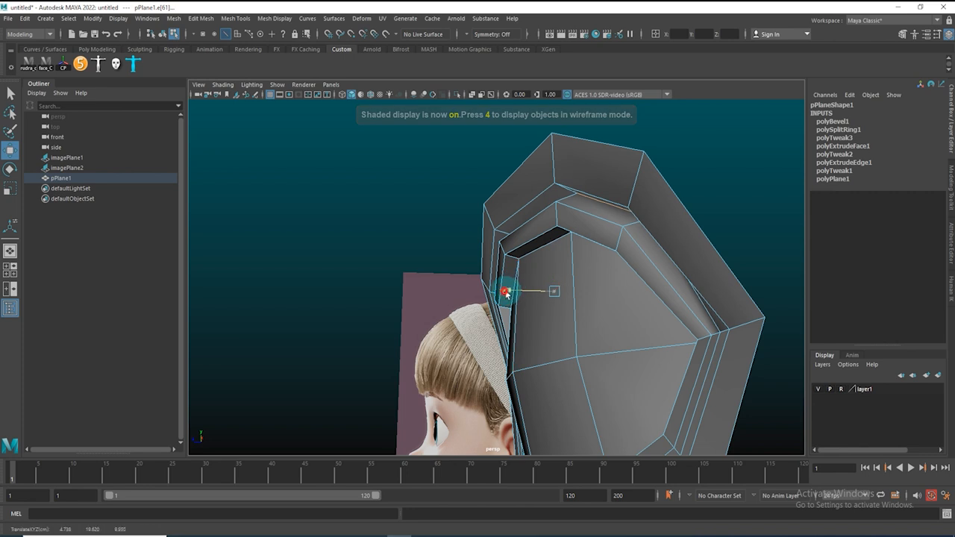
pyautogui.moveTo(515, 286)
pyautogui.keyDown('alt'); pyautogui.mouseDown()
pyautogui.moveTo(674, 229)
pyautogui.moveTo(682, 214)
pyautogui.moveTo(645, 252)
pyautogui.moveTo(465, 197)
pyautogui.moveTo(535, 241)
pyautogui.moveTo(575, 239)
pyautogui.moveTo(537, 246)
pyautogui.moveTo(631, 217)
pyautogui.mouseUp(); pyautogui.keyUp('alt')
pyautogui.keyDown('alt'); pyautogui.moveTo(435, 292); pyautogui.dragTo(484, 295); pyautogui.keyUp('alt')
pyautogui.keyDown('alt'); pyautogui.moveTo(350, 157); pyautogui.dragTo(313, 149); pyautogui.keyUp('alt')
pyautogui.keyDown('alt'); pyautogui.moveTo(474, 352); pyautogui.dragTo(454, 262, button='middle'); pyautogui.keyUp('alt')
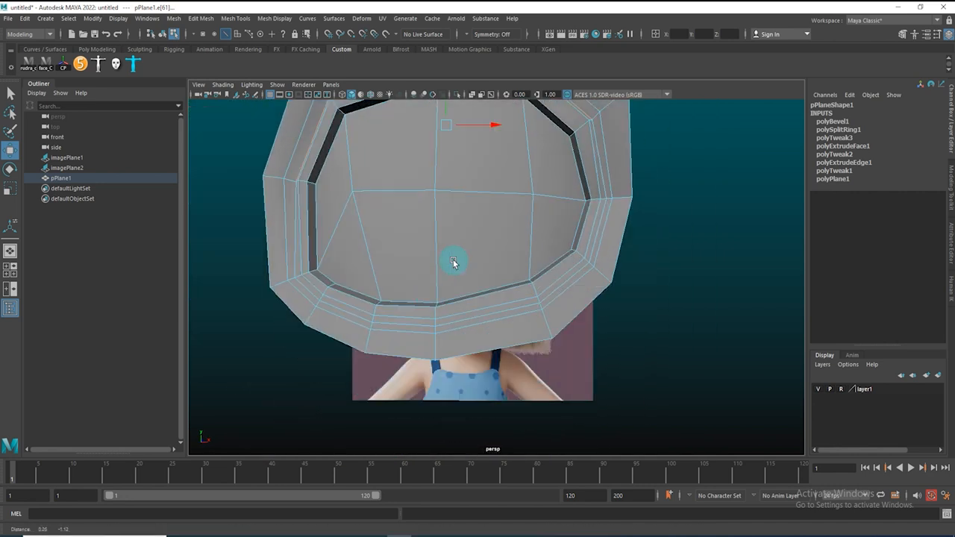
# Select a lower rim vertex of the eye mesh and nudge it in depth in the side view
pyautogui.keyDown('alt'); pyautogui.moveTo(454, 262); pyautogui.dragTo(422, 303); pyautogui.keyUp('alt')
pyautogui.scroll(3, 433, 310)
pyautogui.moveTo(423, 332); pyautogui.dragTo(436, 344, button='right')
pyautogui.click(396, 307)
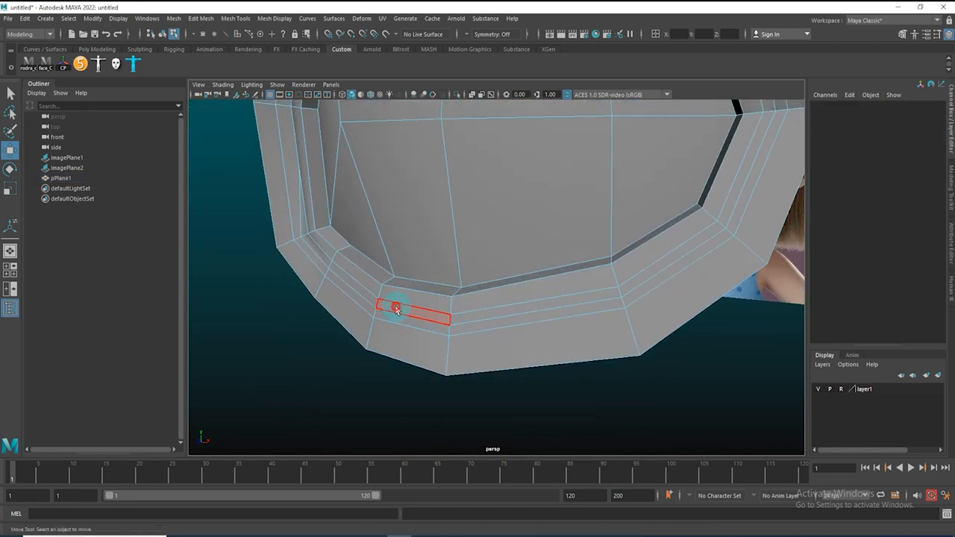
pyautogui.keyDown('shift'); pyautogui.doubleClick(636, 283); pyautogui.keyUp('shift')
pyautogui.keyDown('alt'); pyautogui.moveTo(488, 325); pyautogui.dragTo(445, 332, button='right'); pyautogui.keyUp('alt')
pyautogui.keyDown('alt'); pyautogui.moveTo(493, 326); pyautogui.dragTo(465, 333); pyautogui.keyUp('alt')
pyautogui.press('space')
pyautogui.moveTo(533, 322); pyautogui.dragTo(684, 327, button='right')
pyautogui.keyDown('alt'); pyautogui.moveTo(527, 358); pyautogui.dragTo(571, 130, button='middle'); pyautogui.keyUp('alt')
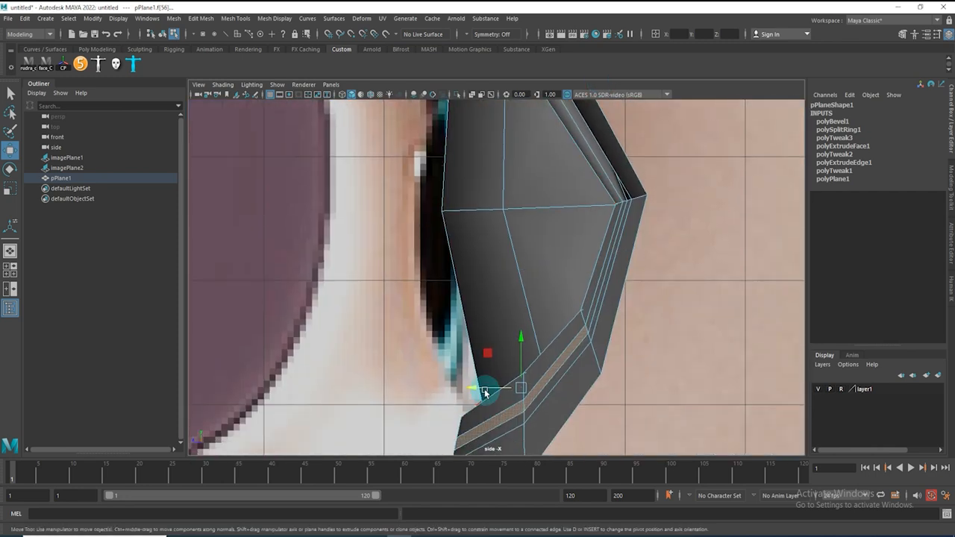
pyautogui.moveTo(485, 393); pyautogui.dragTo(478, 391)
# Adjust the lower rim edges and vertices of the eye mesh in the perspective view
pyautogui.press('space')
pyautogui.moveTo(476, 391); pyautogui.dragTo(548, 313, button='right')
pyautogui.keyDown('alt'); pyautogui.moveTo(619, 331); pyautogui.dragTo(603, 292); pyautogui.keyUp('alt')
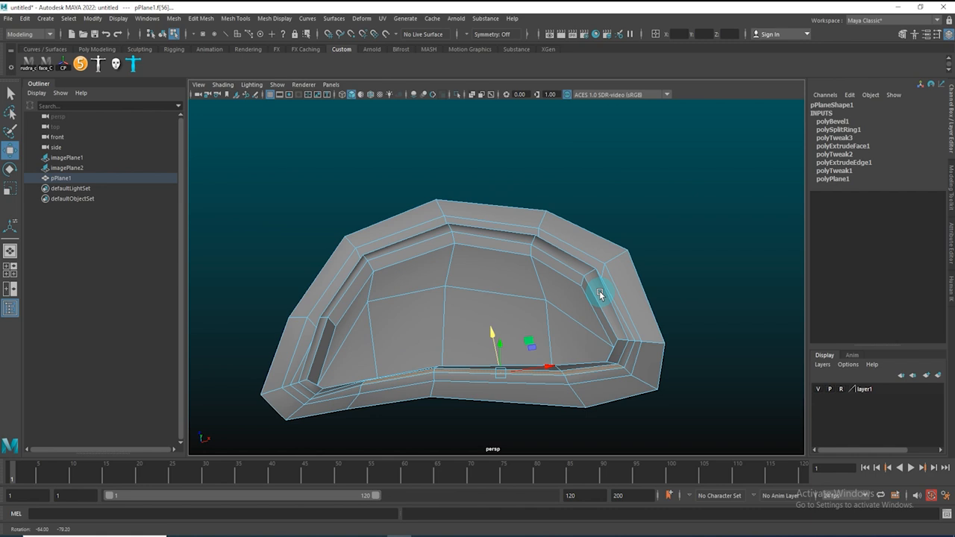
pyautogui.click(458, 385)
pyautogui.keyDown('shift'); pyautogui.click(411, 382); pyautogui.keyUp('shift')
pyautogui.keyDown('alt'); pyautogui.moveTo(453, 357); pyautogui.dragTo(413, 407); pyautogui.keyUp('alt')
pyautogui.moveTo(478, 342); pyautogui.dragTo(483, 345)
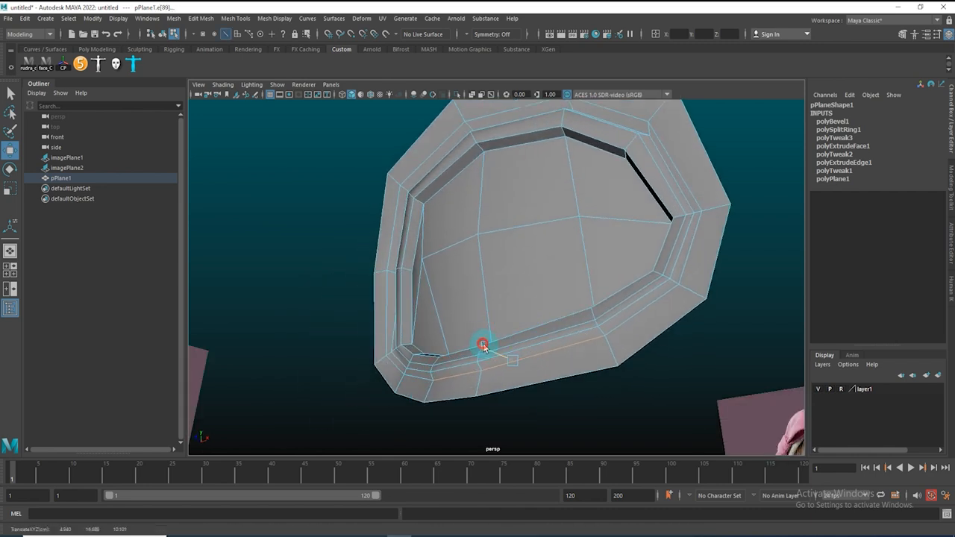
pyautogui.keyDown('alt'); pyautogui.moveTo(523, 372); pyautogui.dragTo(443, 386); pyautogui.keyUp('alt')
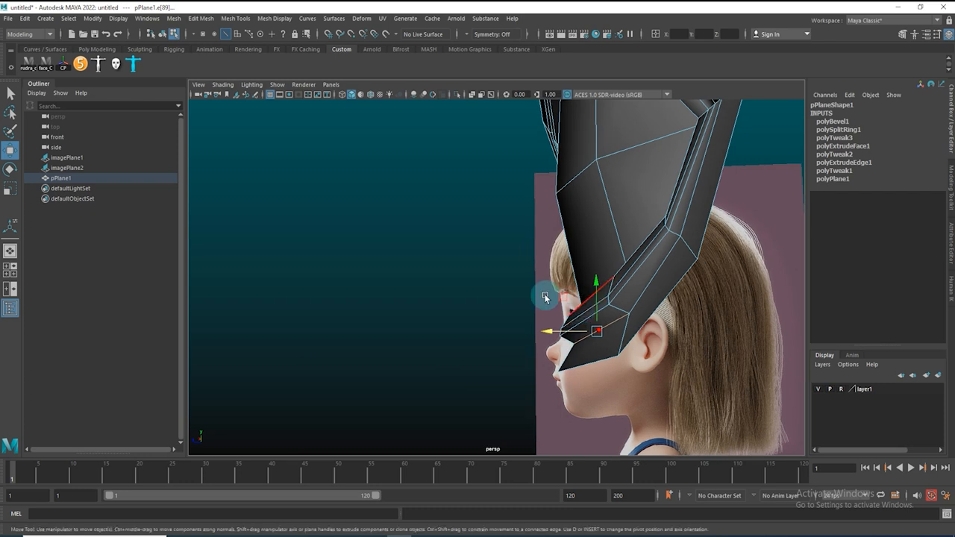
pyautogui.moveTo(550, 334); pyautogui.dragTo(587, 389)
pyautogui.keyDown('shift'); pyautogui.click(528, 343); pyautogui.keyUp('shift')
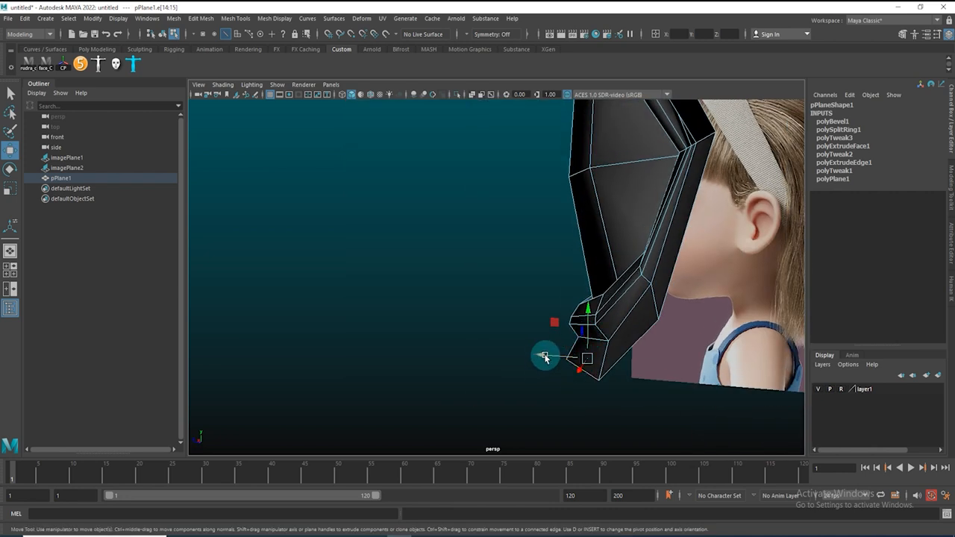
pyautogui.keyDown('alt'); pyautogui.moveTo(559, 357); pyautogui.dragTo(512, 320); pyautogui.keyUp('alt')
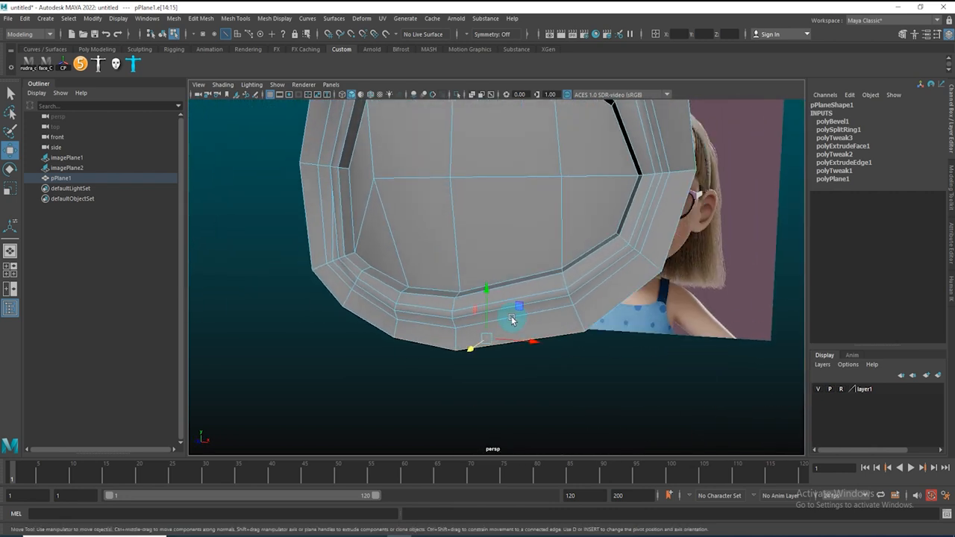
# Move the upper rim vertices to follow the eyelid in side-by-side front and side views
pyautogui.press('space')
pyautogui.moveTo(485, 284); pyautogui.dragTo(502, 326)
pyautogui.press('space')
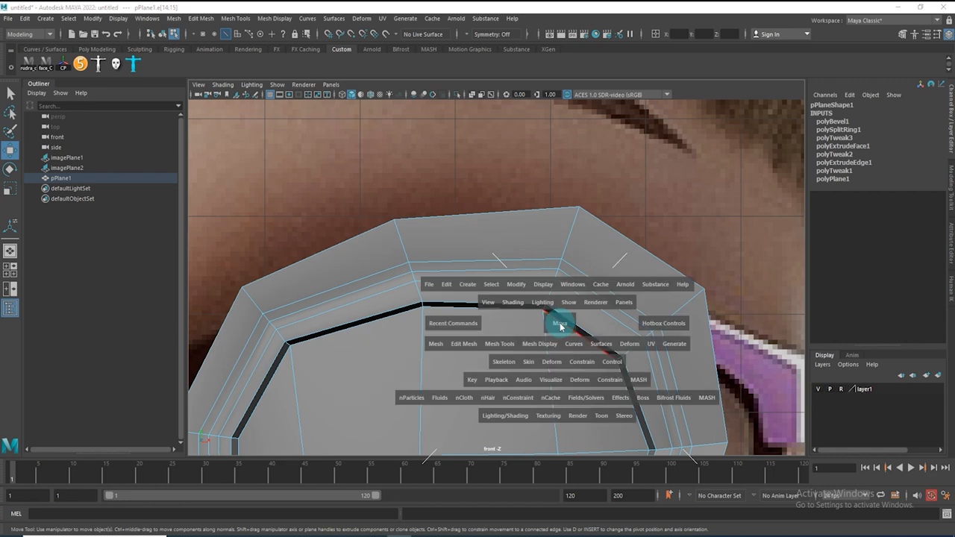
pyautogui.scroll(-3, 373, 348)
pyautogui.press('space')
pyautogui.moveTo(653, 337); pyautogui.dragTo(810, 336)
pyautogui.keyDown('alt'); pyautogui.moveTo(637, 274); pyautogui.dragTo(631, 313, button='middle'); pyautogui.keyUp('alt')
pyautogui.scroll(4, 630, 313)
pyautogui.keyDown('alt'); pyautogui.moveTo(658, 266); pyautogui.dragTo(626, 331, button='middle'); pyautogui.keyUp('alt')
pyautogui.scroll(6, 345, 254)
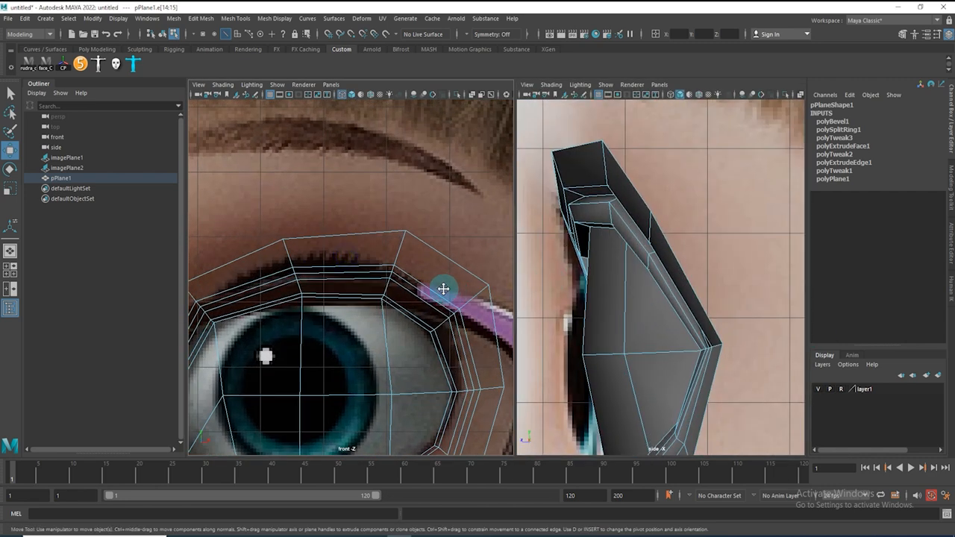
pyautogui.keyDown('alt'); pyautogui.moveTo(443, 289); pyautogui.dragTo(417, 289, button='middle'); pyautogui.keyUp('alt')
pyautogui.moveTo(464, 290); pyautogui.dragTo(339, 272, button='right')
pyautogui.moveTo(442, 267); pyautogui.dragTo(470, 293)
pyautogui.moveTo(463, 285)
pyautogui.mouseDown()
pyautogui.moveTo(473, 276)
pyautogui.moveTo(462, 271)
pyautogui.mouseUp()
pyautogui.moveTo(436, 311); pyautogui.dragTo(394, 350)
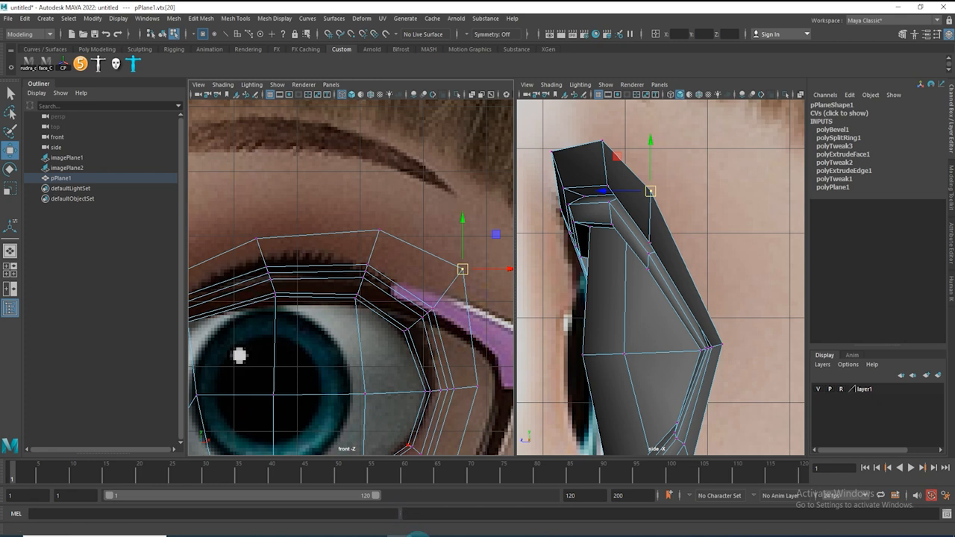
# Switch to Paint and sketch a diagram of the eyelid's edge flow around the eyeball
pyautogui.click(414, 534)
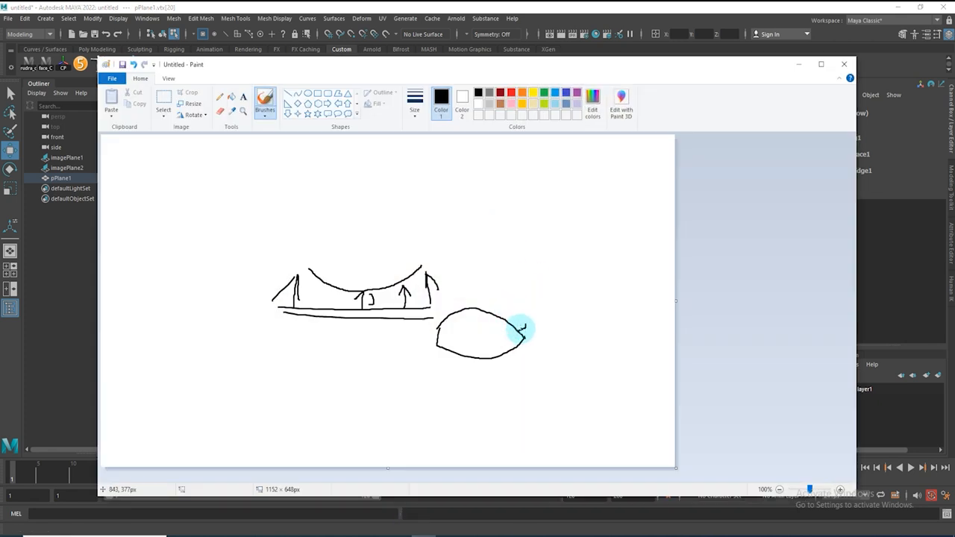
pyautogui.moveTo(547, 306); pyautogui.dragTo(545, 288)
pyautogui.click(542, 288)
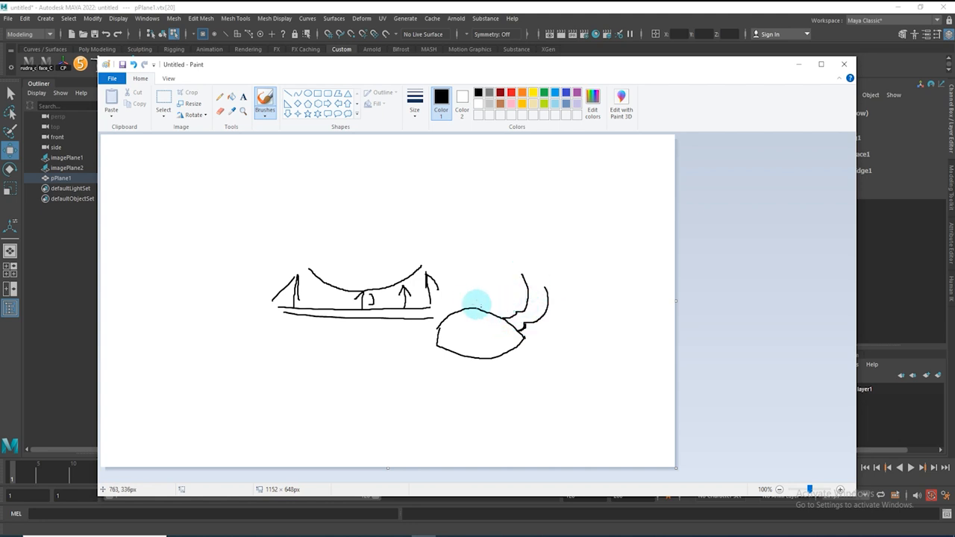
pyautogui.moveTo(539, 341); pyautogui.dragTo(543, 346)
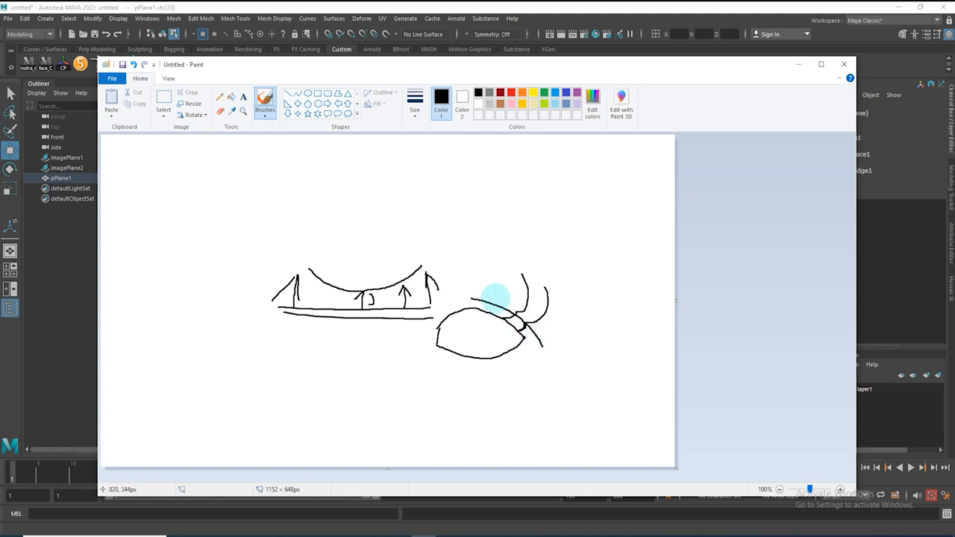
pyautogui.moveTo(486, 282)
pyautogui.mouseDown()
pyautogui.moveTo(518, 300)
pyautogui.moveTo(553, 348)
pyautogui.mouseUp()
pyautogui.moveTo(476, 258)
pyautogui.mouseDown()
pyautogui.moveTo(556, 314)
pyautogui.moveTo(567, 342)
pyautogui.moveTo(512, 380)
pyautogui.moveTo(431, 362)
pyautogui.moveTo(456, 298)
pyautogui.moveTo(485, 300)
pyautogui.mouseUp()
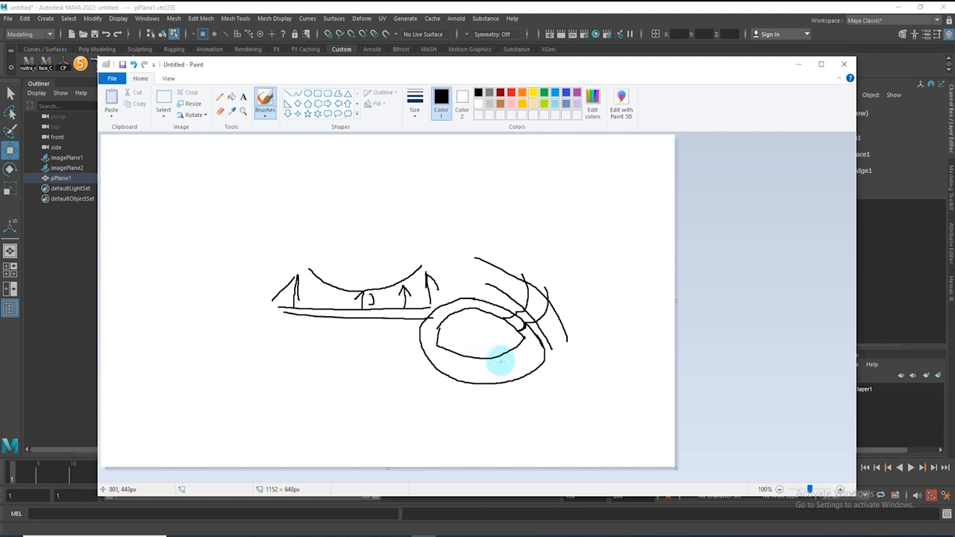
pyautogui.moveTo(521, 350); pyautogui.dragTo(524, 385)
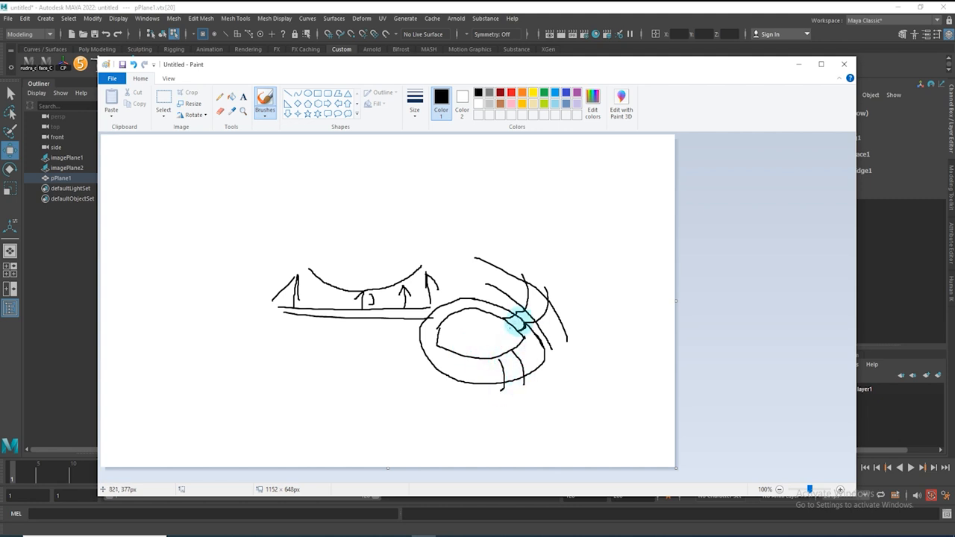
pyautogui.click(797, 66)
# Adjust the upper lid vertices near the eye's outer corner in the front view
pyautogui.scroll(6, 395, 316)
pyautogui.moveTo(472, 246); pyautogui.dragTo(498, 305)
pyautogui.moveTo(484, 282); pyautogui.dragTo(485, 280)
pyautogui.moveTo(412, 342); pyautogui.dragTo(435, 375)
pyautogui.moveTo(420, 337); pyautogui.dragTo(390, 405)
pyautogui.moveTo(380, 399); pyautogui.dragTo(388, 401)
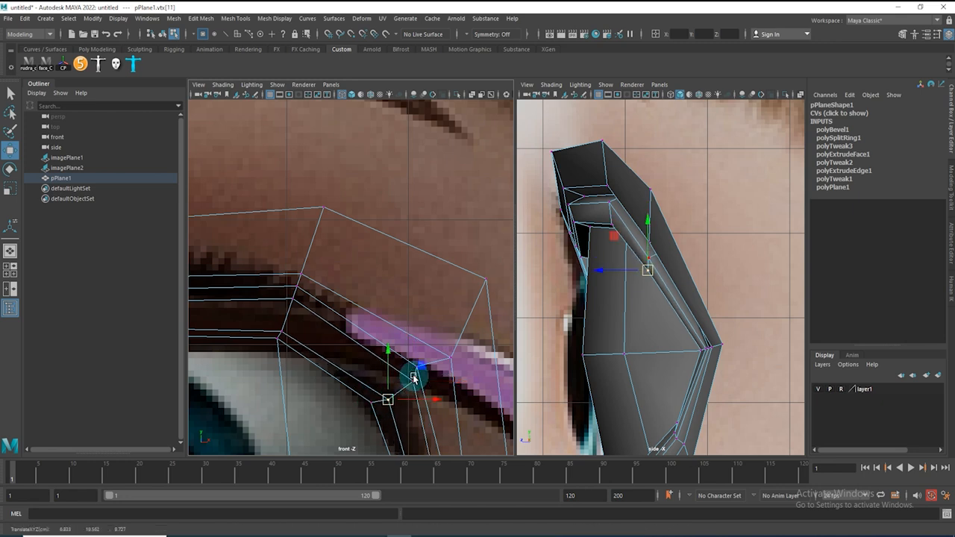
pyautogui.scroll(-3, 376, 320)
pyautogui.scroll(4, 403, 347)
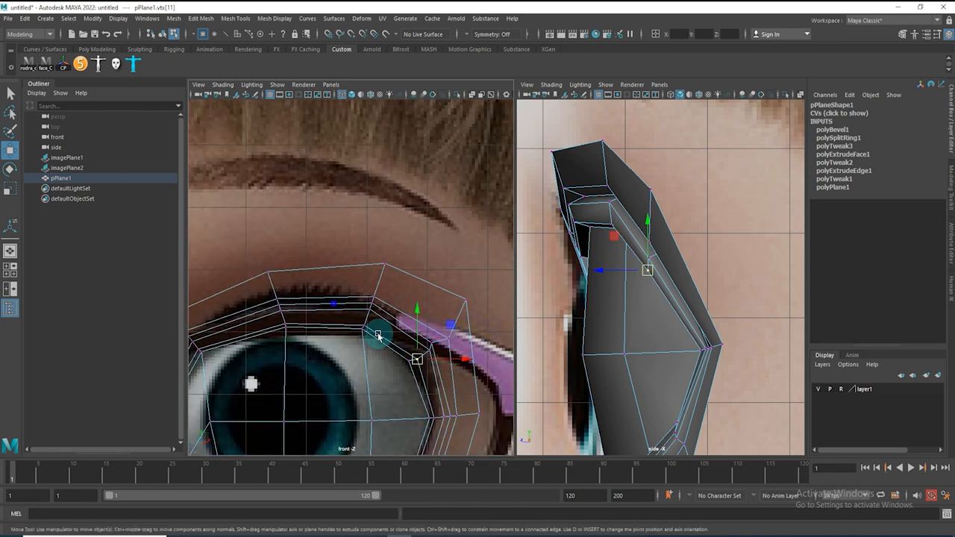
# Reposition the upper eyelid vertices along the lash line in the front view
pyautogui.moveTo(382, 351); pyautogui.dragTo(380, 308, button='right')
pyautogui.click(384, 358)
pyautogui.moveTo(385, 359); pyautogui.dragTo(394, 358)
pyautogui.moveTo(404, 307); pyautogui.dragTo(341, 300, button='right')
pyautogui.moveTo(389, 300); pyautogui.dragTo(415, 321)
pyautogui.moveTo(389, 238); pyautogui.dragTo(443, 279)
pyautogui.keyDown('alt'); pyautogui.moveTo(471, 287); pyautogui.dragTo(442, 288, button='right'); pyautogui.keyUp('alt')
pyautogui.keyDown('alt'); pyautogui.moveTo(445, 289); pyautogui.dragTo(400, 238, button='middle'); pyautogui.keyUp('alt')
pyautogui.moveTo(426, 251); pyautogui.dragTo(431, 268)
pyautogui.keyDown('alt'); pyautogui.moveTo(227, 260); pyautogui.dragTo(348, 266, button='middle'); pyautogui.keyUp('alt')
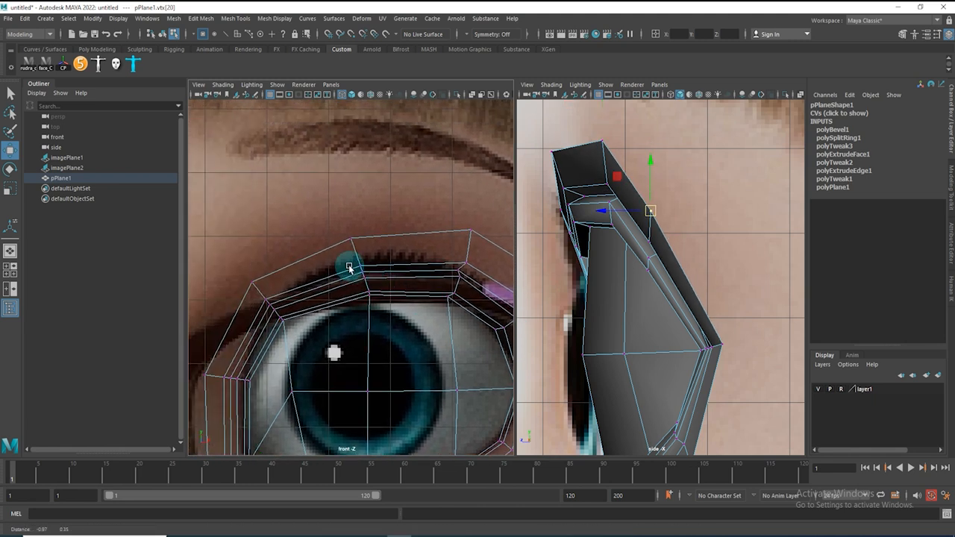
pyautogui.keyDown('alt'); pyautogui.moveTo(280, 251); pyautogui.dragTo(375, 258, button='right'); pyautogui.keyUp('alt')
pyautogui.keyDown('alt'); pyautogui.moveTo(248, 272); pyautogui.dragTo(338, 246, button='middle'); pyautogui.keyUp('alt')
pyautogui.keyDown('alt'); pyautogui.moveTo(267, 340); pyautogui.dragTo(290, 256, button='middle'); pyautogui.keyUp('alt')
pyautogui.keyDown('alt'); pyautogui.moveTo(289, 256); pyautogui.dragTo(390, 265, button='right'); pyautogui.keyUp('alt')
pyautogui.keyDown('alt'); pyautogui.moveTo(294, 286); pyautogui.dragTo(252, 421, button='middle'); pyautogui.keyUp('alt')
pyautogui.keyDown('alt'); pyautogui.moveTo(281, 276); pyautogui.dragTo(199, 268, button='middle'); pyautogui.keyUp('alt')
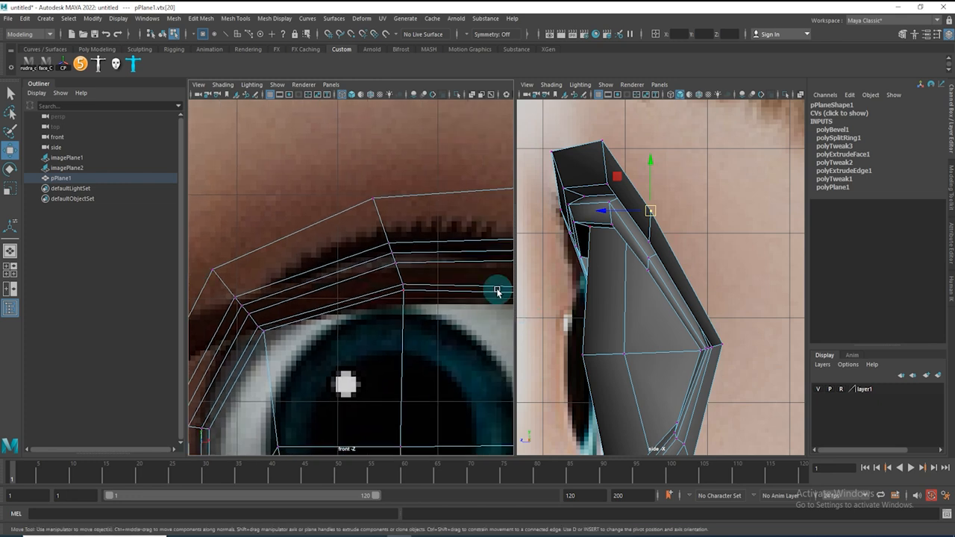
# Refine the inner rim vertices along the upper lid in the front view
pyautogui.keyDown('alt'); pyautogui.moveTo(246, 306); pyautogui.dragTo(335, 347, button='middle'); pyautogui.keyUp('alt')
pyautogui.click(302, 313)
pyautogui.moveTo(303, 313); pyautogui.dragTo(303, 301)
pyautogui.click(325, 342)
pyautogui.moveTo(326, 343); pyautogui.dragTo(344, 372)
pyautogui.click(334, 353)
pyautogui.click(347, 370)
pyautogui.scroll(-3, 456, 338)
pyautogui.keyDown('alt'); pyautogui.moveTo(433, 330); pyautogui.dragTo(385, 365, button='middle'); pyautogui.keyUp('alt')
pyautogui.moveTo(360, 290); pyautogui.dragTo(381, 343)
pyautogui.click(411, 354)
pyautogui.click(387, 346)
# Pull the upper lid rim vertices into place in the side view
pyautogui.keyDown('alt'); pyautogui.moveTo(521, 198); pyautogui.dragTo(575, 277, button='middle'); pyautogui.keyUp('alt')
pyautogui.keyDown('alt'); pyautogui.moveTo(575, 277); pyautogui.dragTo(668, 292, button='right'); pyautogui.keyUp('alt')
pyautogui.keyDown('alt'); pyautogui.moveTo(667, 292); pyautogui.dragTo(671, 275, button='middle'); pyautogui.keyUp('alt')
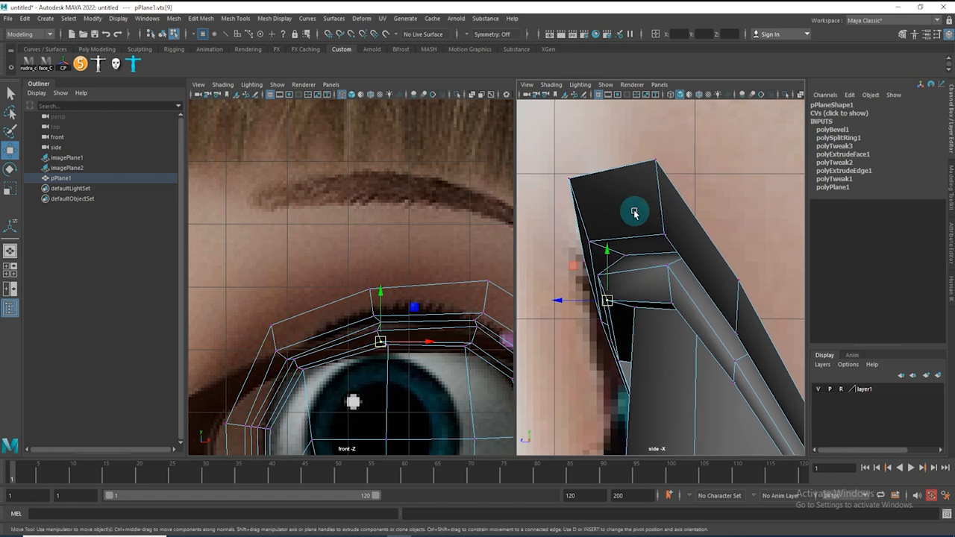
pyautogui.click(606, 247)
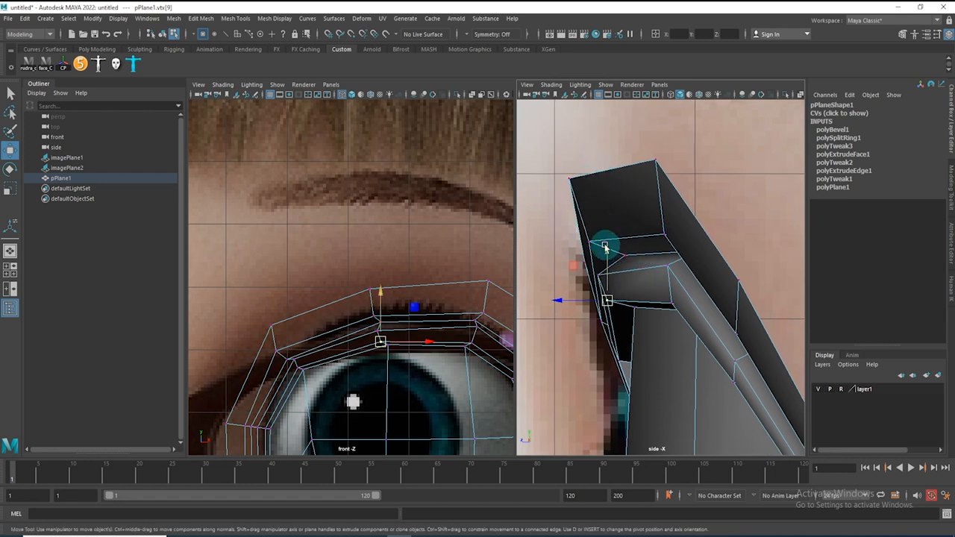
pyautogui.click(571, 179)
pyautogui.moveTo(572, 181); pyautogui.dragTo(577, 169)
pyautogui.moveTo(634, 144); pyautogui.dragTo(678, 181)
pyautogui.keyDown('alt'); pyautogui.moveTo(724, 271); pyautogui.dragTo(578, 183, button='middle'); pyautogui.keyUp('alt')
# Adjust the lid edges and vertices in the side view to match the face profile
pyautogui.press('F10')
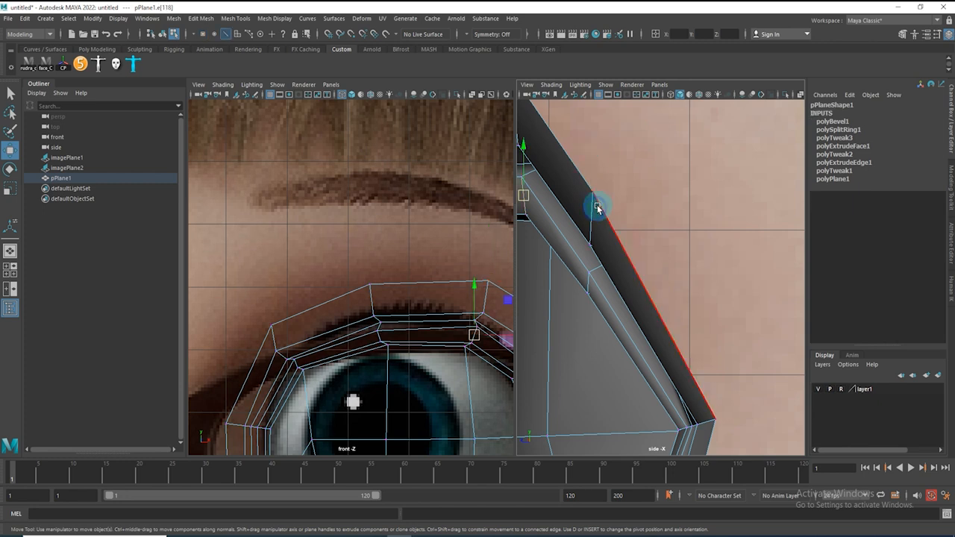
pyautogui.moveTo(596, 214); pyautogui.dragTo(623, 149)
pyautogui.press('F9')
pyautogui.click(716, 419)
pyautogui.moveTo(717, 420); pyautogui.dragTo(749, 428)
pyautogui.keyDown('alt'); pyautogui.moveTo(750, 394); pyautogui.dragTo(683, 366, button='right'); pyautogui.keyUp('alt')
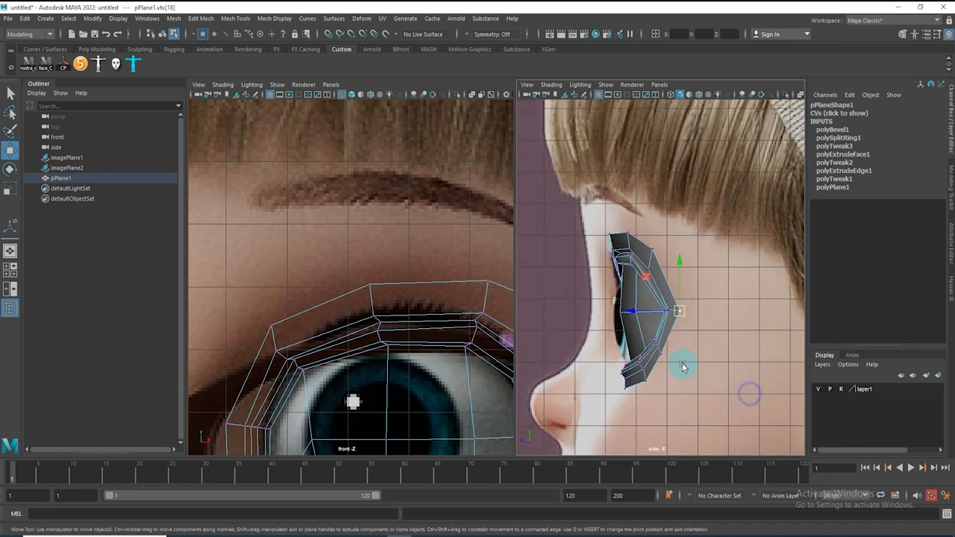
pyautogui.scroll(3, 682, 341)
pyautogui.moveTo(683, 331); pyautogui.dragTo(707, 330)
pyautogui.keyDown('alt'); pyautogui.moveTo(684, 386); pyautogui.dragTo(719, 412, button='right'); pyautogui.keyUp('alt')
pyautogui.keyDown('alt'); pyautogui.moveTo(671, 398); pyautogui.dragTo(675, 324, button='middle'); pyautogui.keyUp('alt')
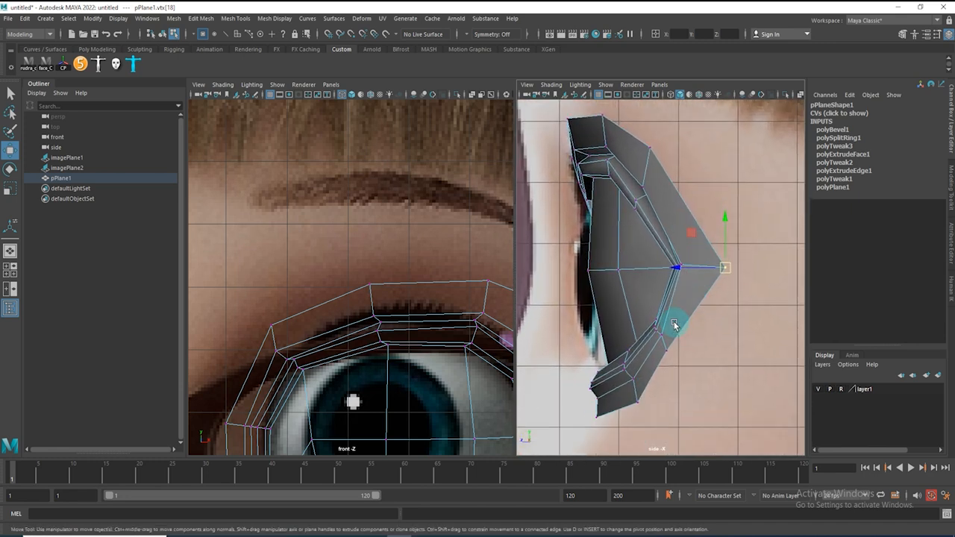
pyautogui.moveTo(671, 350); pyautogui.dragTo(686, 347)
pyautogui.moveTo(640, 404); pyautogui.dragTo(646, 404)
pyautogui.keyDown('alt'); pyautogui.moveTo(752, 306); pyautogui.dragTo(774, 363, button='middle'); pyautogui.keyUp('alt')
pyautogui.keyDown('alt'); pyautogui.moveTo(647, 277); pyautogui.dragTo(689, 314, button='right'); pyautogui.keyUp('alt')
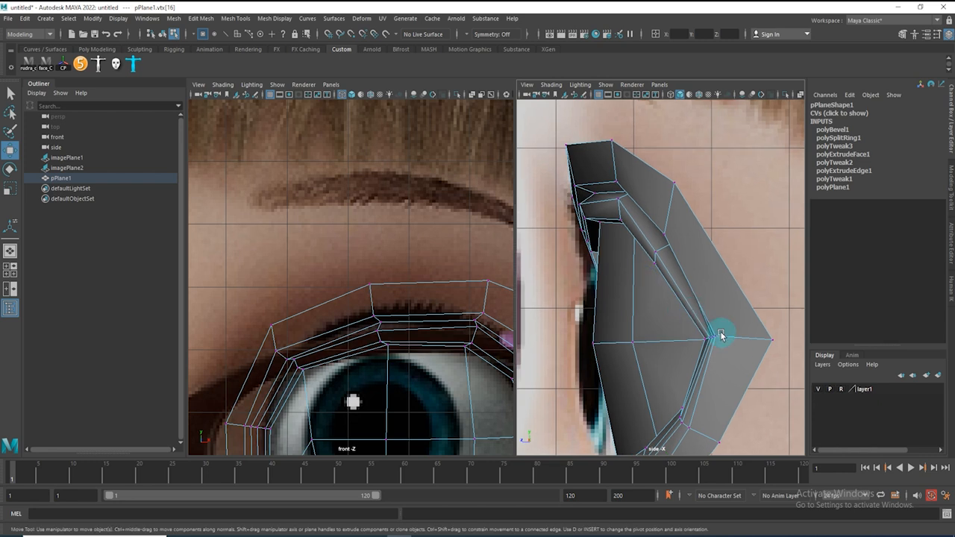
# Move the outer corner vertices of the eye rim in the front and side views
pyautogui.keyDown('alt'); pyautogui.moveTo(383, 311); pyautogui.dragTo(186, 187, button='middle'); pyautogui.keyUp('alt')
pyautogui.keyDown('alt'); pyautogui.moveTo(334, 240); pyautogui.dragTo(375, 275, button='right'); pyautogui.keyUp('alt')
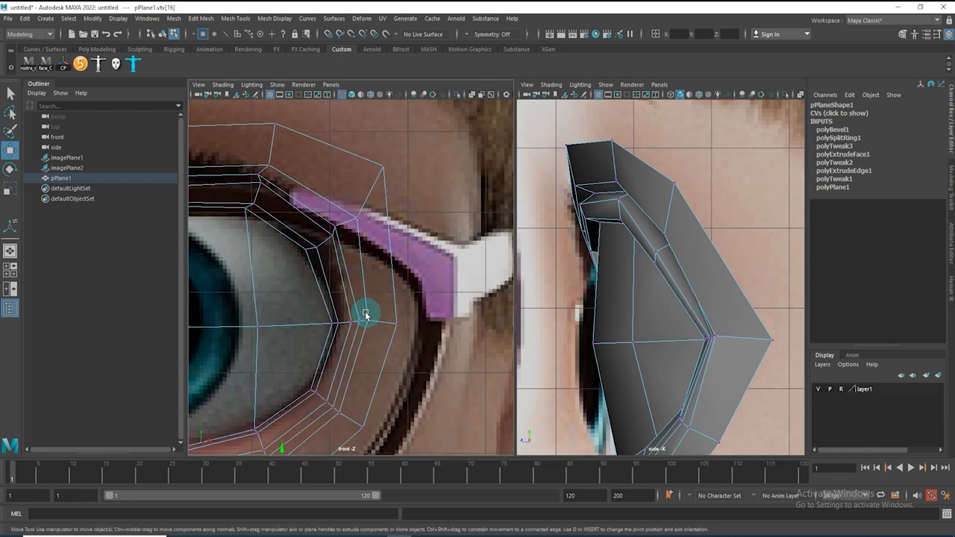
pyautogui.moveTo(359, 159); pyautogui.dragTo(386, 178)
pyautogui.keyDown('alt'); pyautogui.moveTo(724, 278); pyautogui.dragTo(744, 287, button='right'); pyautogui.keyUp('alt')
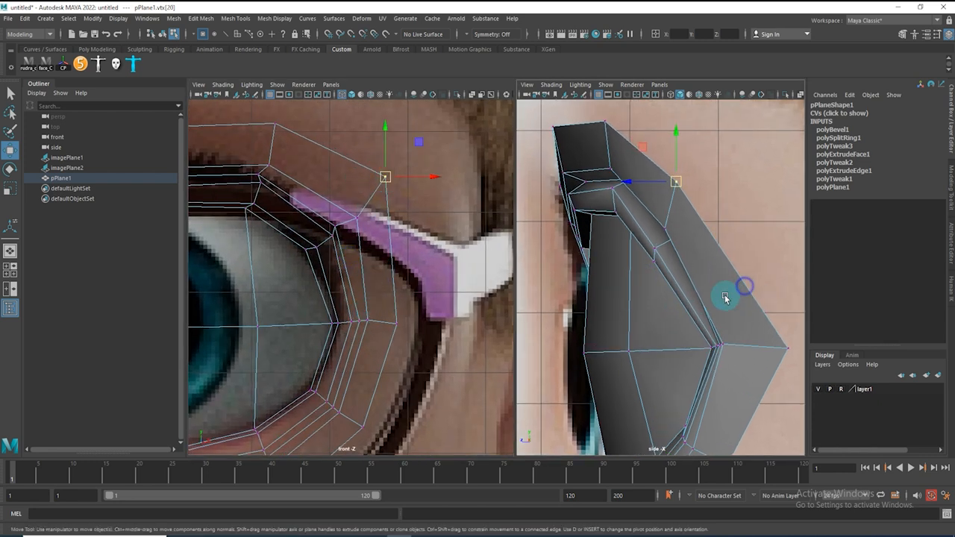
pyautogui.keyDown('alt'); pyautogui.moveTo(370, 293); pyautogui.dragTo(333, 280, button='right'); pyautogui.keyUp('alt')
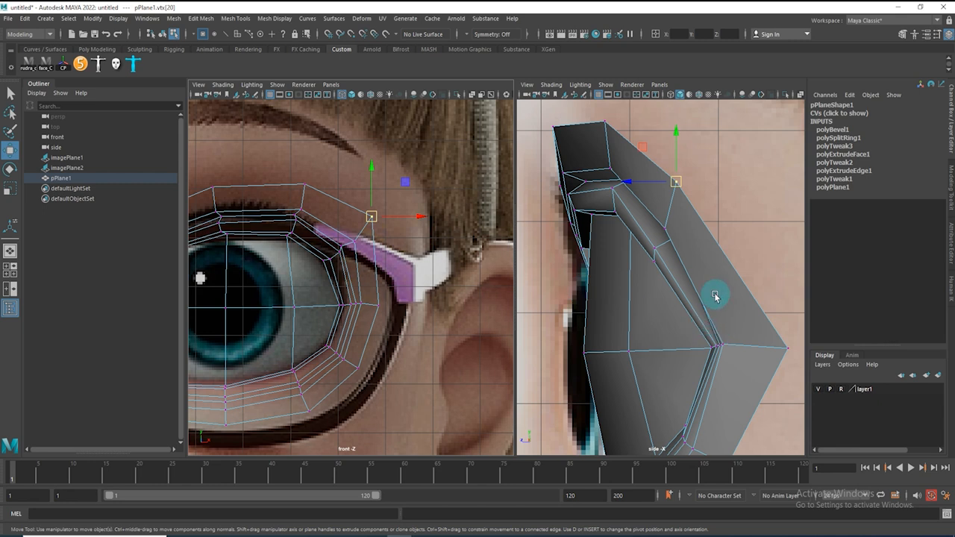
pyautogui.keyDown('alt'); pyautogui.moveTo(716, 295); pyautogui.dragTo(731, 259, button='middle'); pyautogui.keyUp('alt')
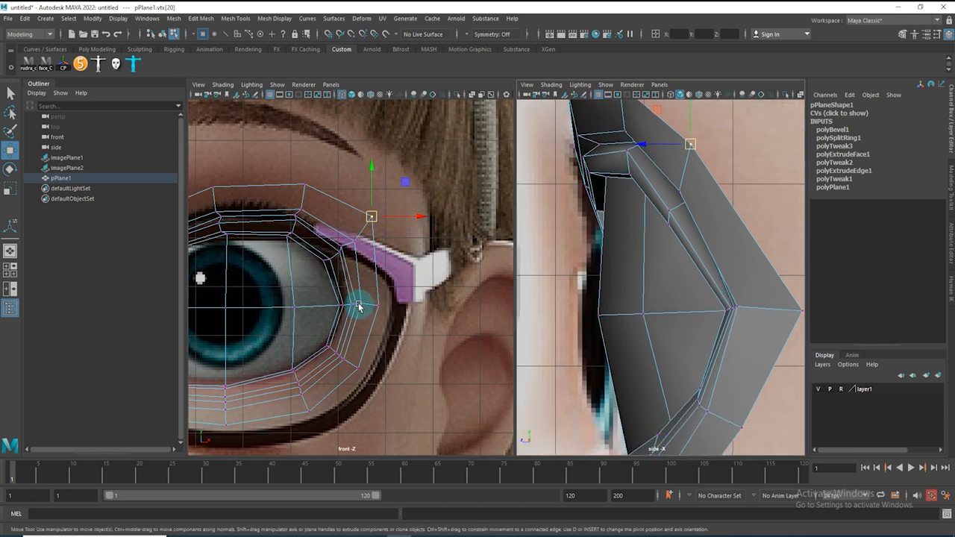
# Adjust the outer and inner corner vertices of the eye rim, toggling shading to check
pyautogui.press('5')
pyautogui.keyDown('alt'); pyautogui.moveTo(388, 289); pyautogui.dragTo(487, 293, button='middle'); pyautogui.keyUp('alt')
pyautogui.keyDown('alt'); pyautogui.moveTo(486, 294); pyautogui.dragTo(454, 291, button='right'); pyautogui.keyUp('alt')
pyautogui.moveTo(447, 236); pyautogui.dragTo(447, 243)
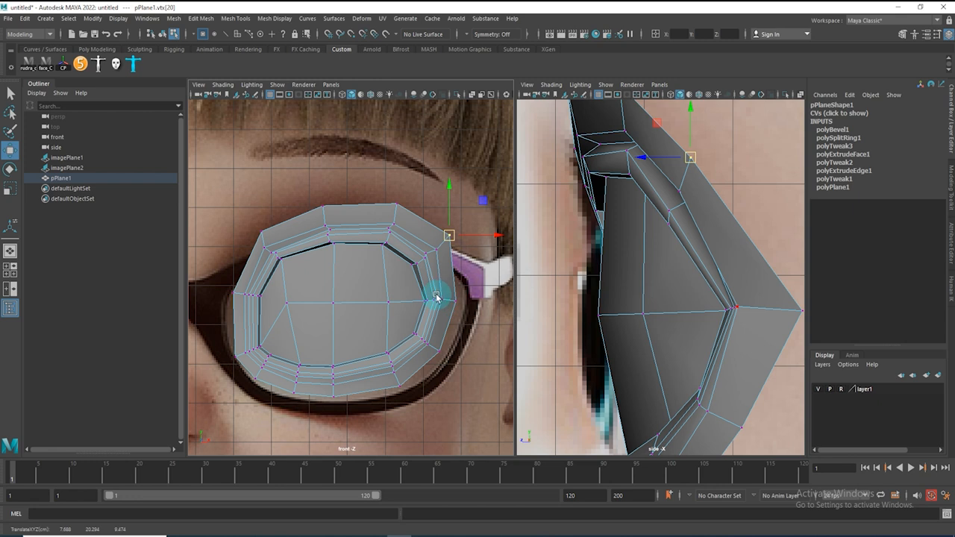
pyautogui.press('4')
pyautogui.keyDown('alt'); pyautogui.moveTo(444, 294); pyautogui.dragTo(463, 299, button='right'); pyautogui.keyUp('alt')
pyautogui.click(472, 309)
pyautogui.moveTo(459, 307); pyautogui.dragTo(461, 301)
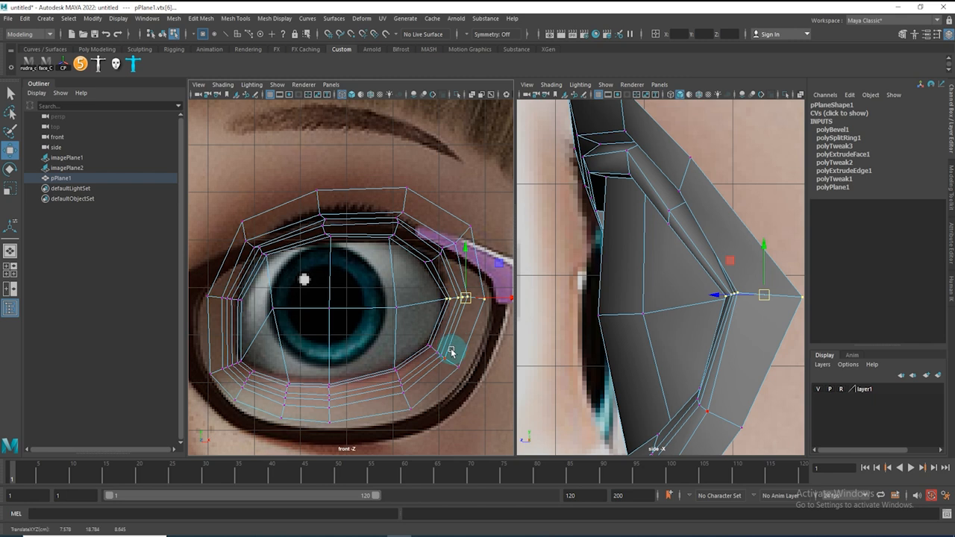
pyautogui.moveTo(277, 312); pyautogui.dragTo(278, 327)
pyautogui.moveTo(347, 323)
pyautogui.mouseDown()
pyautogui.moveTo(313, 293)
pyautogui.moveTo(330, 315)
pyautogui.mouseUp()
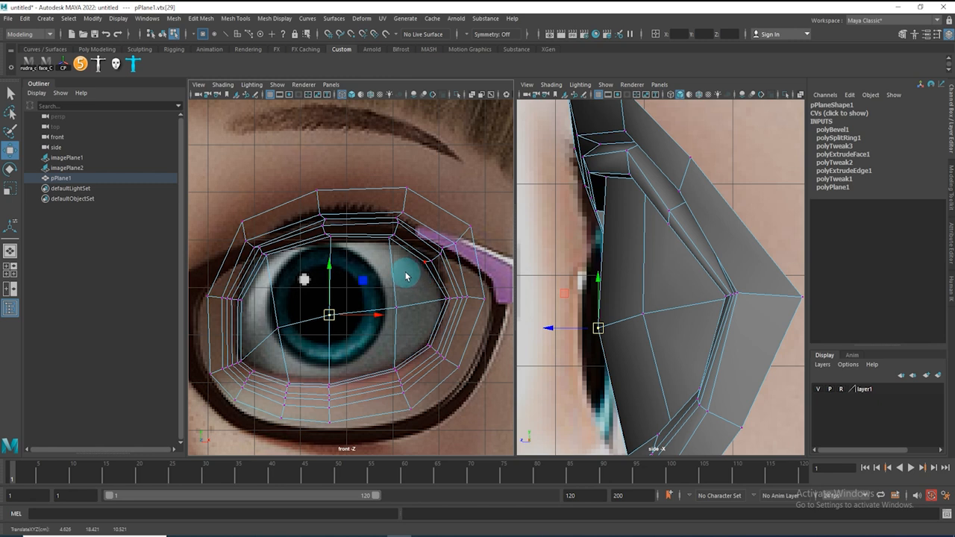
# Preview the eye mesh smoothed and shaded in the front and side views
pyautogui.press('5')
pyautogui.press('3')
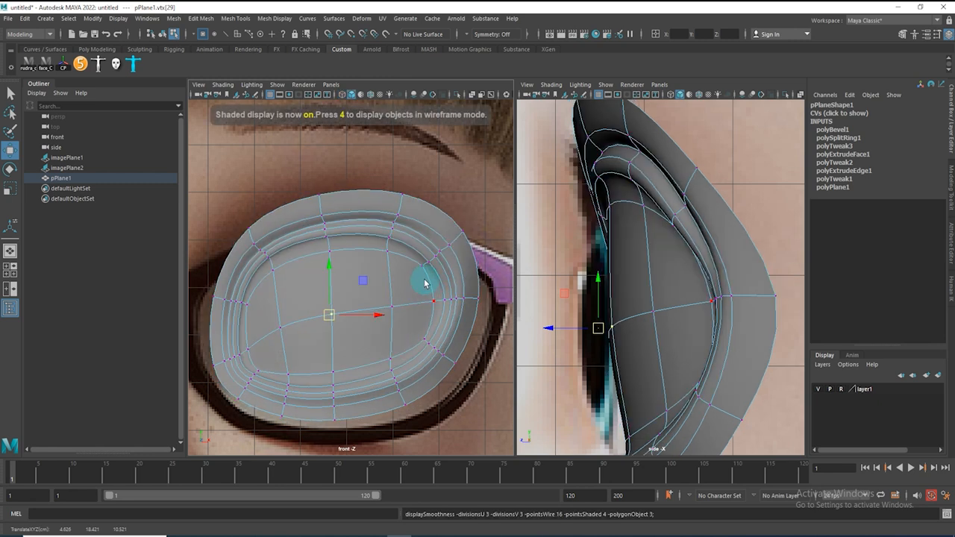
pyautogui.press('F8')
pyautogui.click(425, 192)
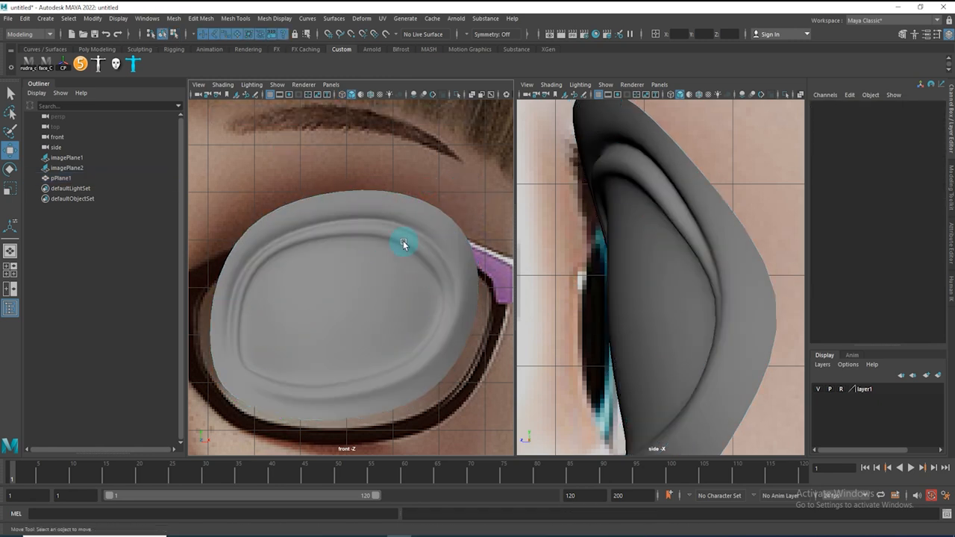
pyautogui.keyDown('alt'); pyautogui.moveTo(336, 285); pyautogui.dragTo(370, 248, button='middle'); pyautogui.keyUp('alt')
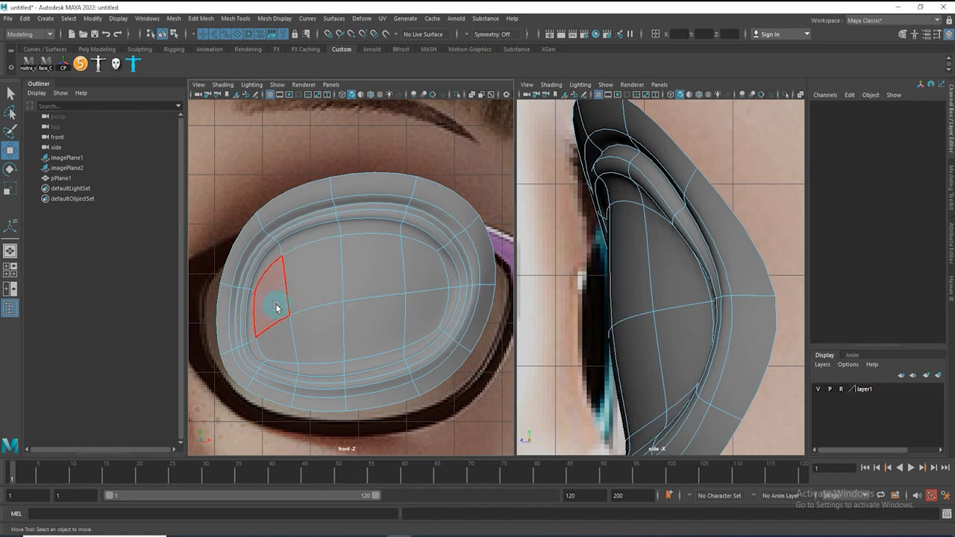
# Select the inner faces of the eye mesh and delete them to open the eye hole
pyautogui.click(273, 307)
pyautogui.keyDown('shift'); pyautogui.doubleClick(423, 272); pyautogui.keyUp('shift')
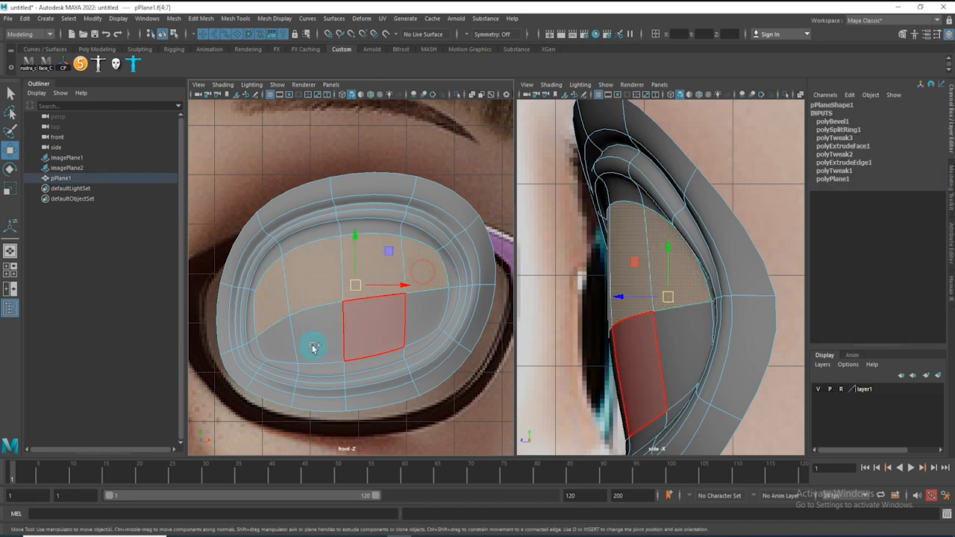
pyautogui.keyDown('shift'); pyautogui.doubleClick(431, 319); pyautogui.keyUp('shift')
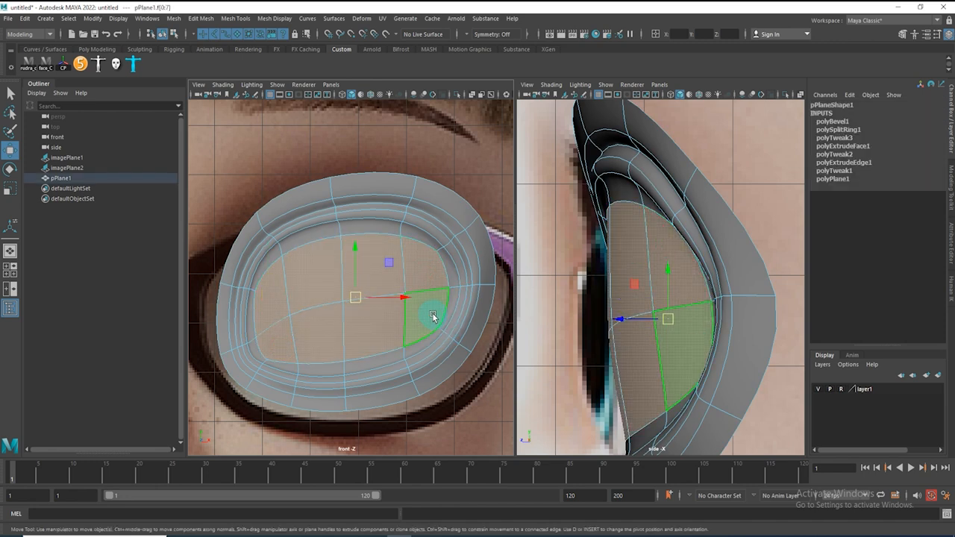
pyautogui.press('Delete')
pyautogui.click(295, 145)
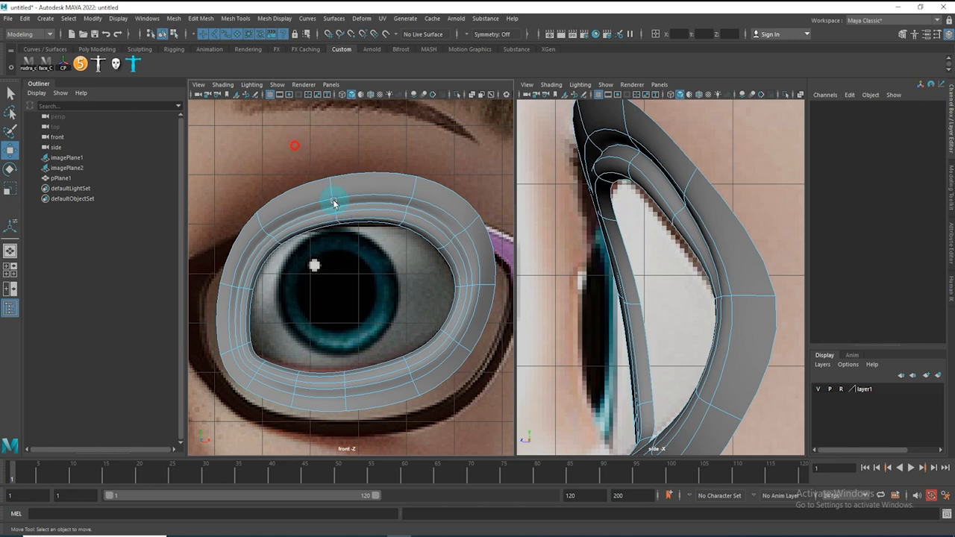
# Tweak the upper inner rim vertices in the front view to follow the eye outline
pyautogui.click(333, 203)
pyautogui.click(239, 188)
pyautogui.press('1')
pyautogui.moveTo(303, 159); pyautogui.dragTo(369, 261)
pyautogui.moveTo(337, 200); pyautogui.dragTo(334, 196)
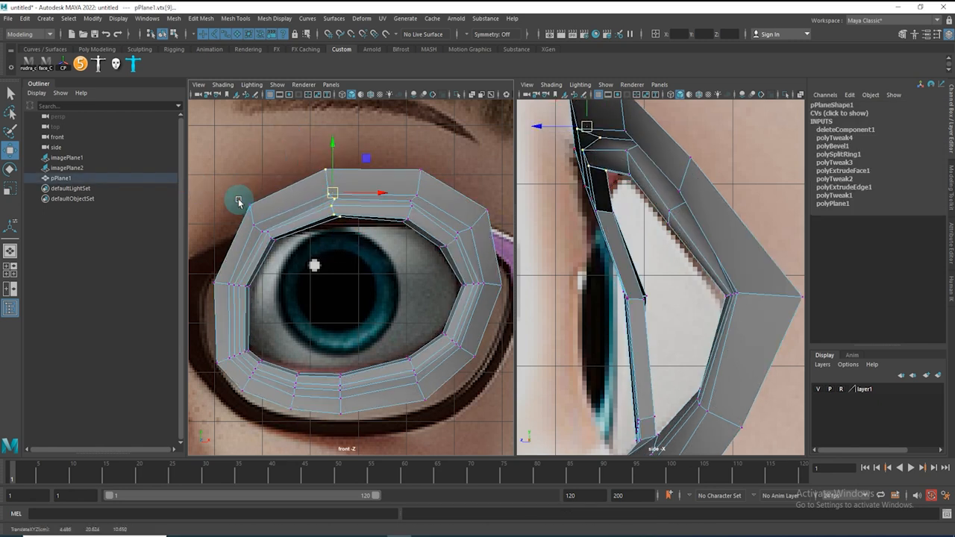
pyautogui.click(267, 224)
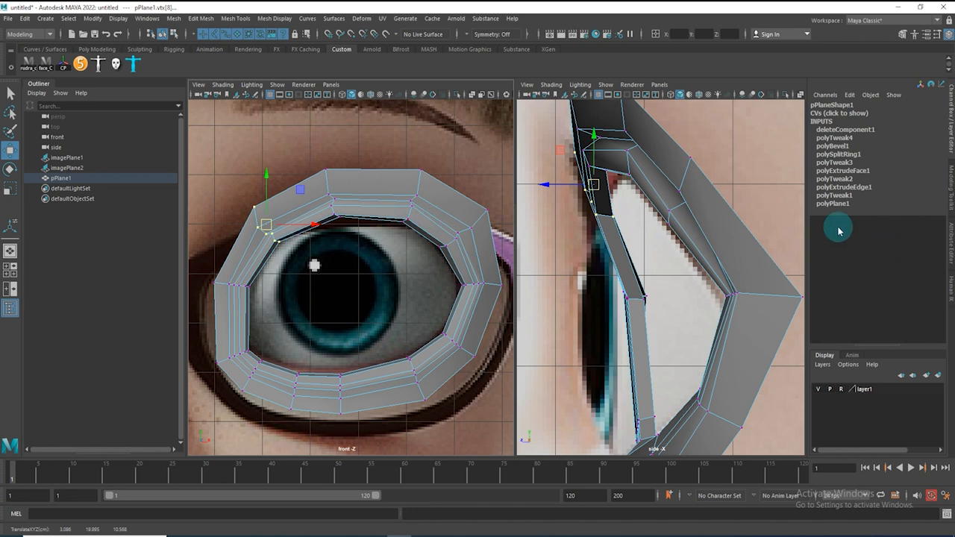
pyautogui.keyDown('alt'); pyautogui.moveTo(636, 334); pyautogui.dragTo(621, 237, button='middle'); pyautogui.keyUp('alt')
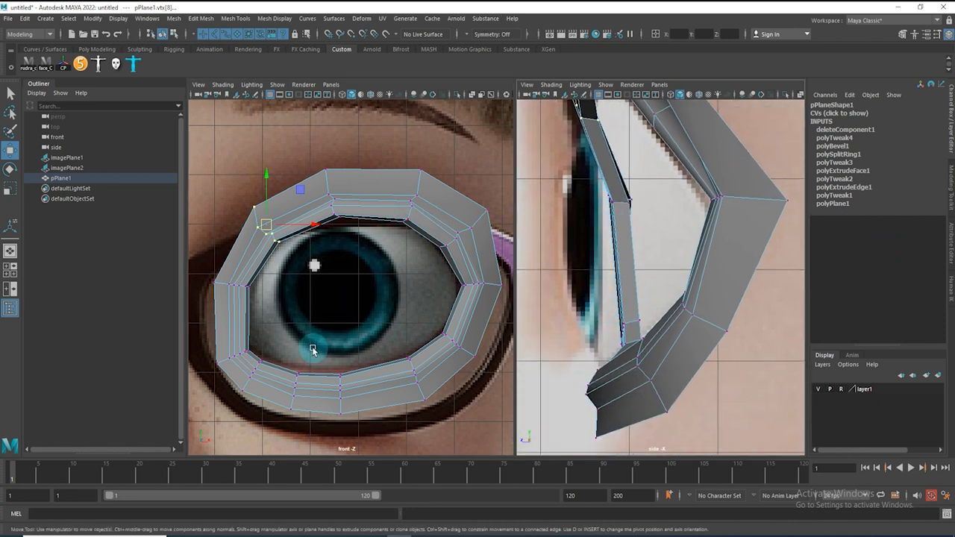
pyautogui.keyDown('alt'); pyautogui.moveTo(314, 351); pyautogui.dragTo(418, 313, button='middle'); pyautogui.keyUp('alt')
pyautogui.moveTo(360, 263); pyautogui.dragTo(361, 262)
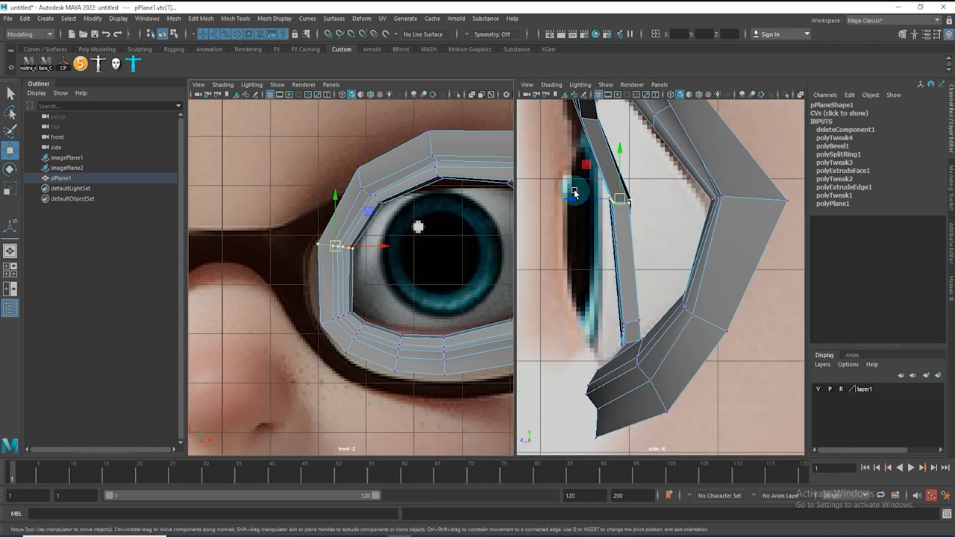
# Adjust the inner-corner and lower rim vertices in the side and front views to fit the eyeball
pyautogui.moveTo(586, 200); pyautogui.dragTo(567, 200)
pyautogui.keyDown('alt'); pyautogui.moveTo(639, 259); pyautogui.dragTo(575, 206, button='middle'); pyautogui.keyUp('alt')
pyautogui.moveTo(302, 293); pyautogui.dragTo(356, 334)
pyautogui.moveTo(518, 277); pyautogui.dragTo(591, 287)
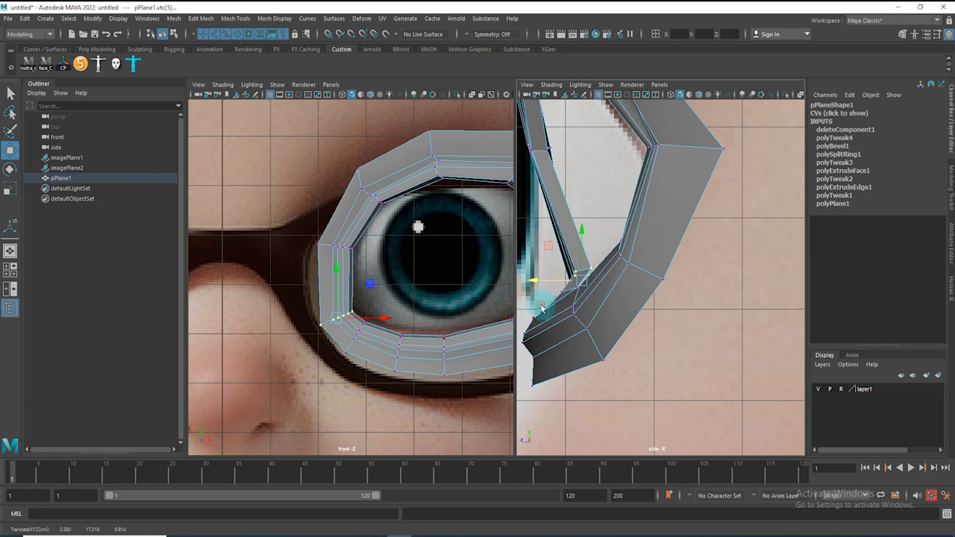
pyautogui.keyDown('alt'); pyautogui.moveTo(689, 263); pyautogui.dragTo(695, 377, button='middle'); pyautogui.keyUp('alt')
pyautogui.press('space')
pyautogui.moveTo(643, 297); pyautogui.dragTo(644, 231)
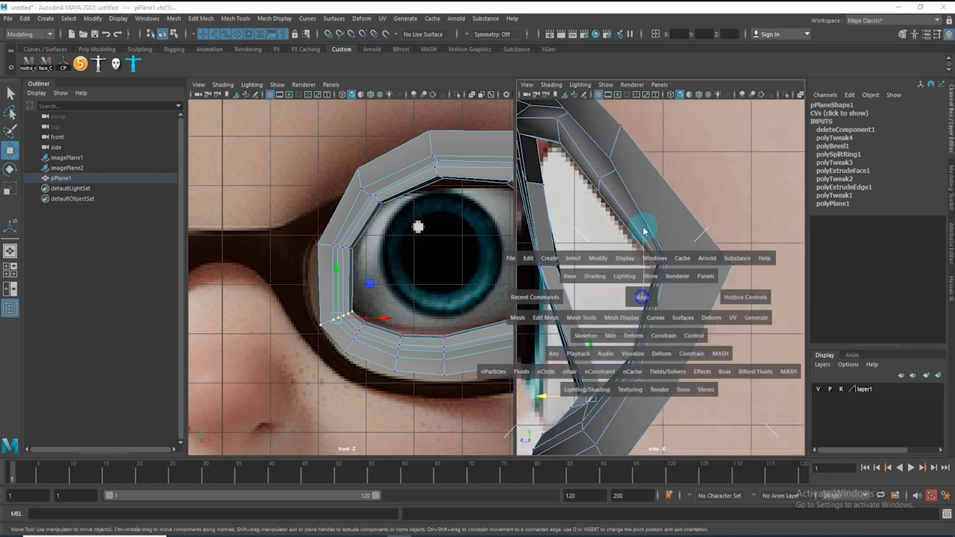
pyautogui.press('space')
pyautogui.keyDown('alt'); pyautogui.moveTo(557, 301); pyautogui.dragTo(639, 251); pyautogui.keyUp('alt')
pyautogui.moveTo(639, 250); pyautogui.dragTo(649, 197, button='right')
pyautogui.doubleClick(635, 240)
pyautogui.keyDown('alt'); pyautogui.moveTo(557, 262); pyautogui.dragTo(498, 277); pyautogui.keyUp('alt')
pyautogui.moveTo(627, 210); pyautogui.dragTo(636, 210)
pyautogui.keyDown('alt'); pyautogui.moveTo(562, 254); pyautogui.dragTo(591, 365); pyautogui.keyUp('alt')
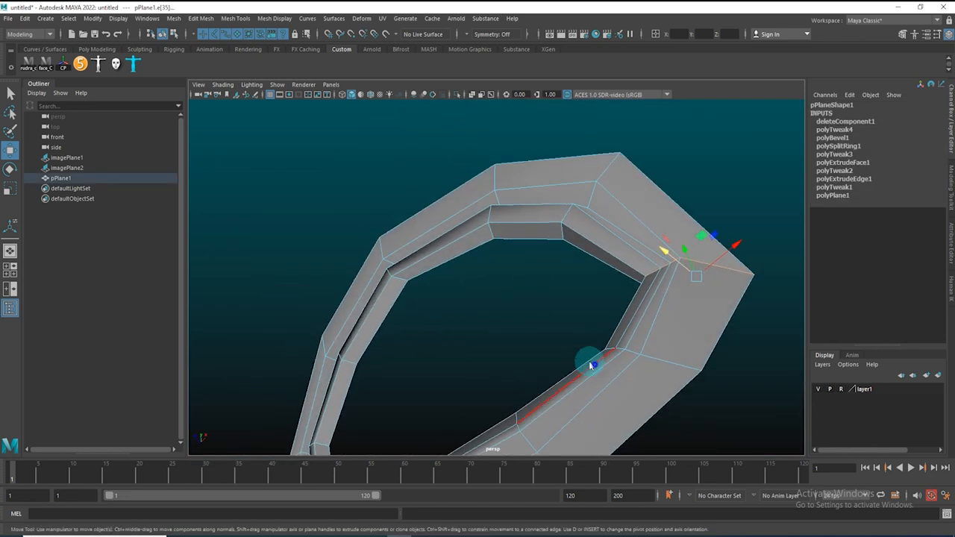
# Move a vertex on the inner rim in the perspective view
pyautogui.press('F9')
pyautogui.moveTo(574, 328); pyautogui.dragTo(620, 359)
pyautogui.moveTo(581, 331); pyautogui.dragTo(576, 325)
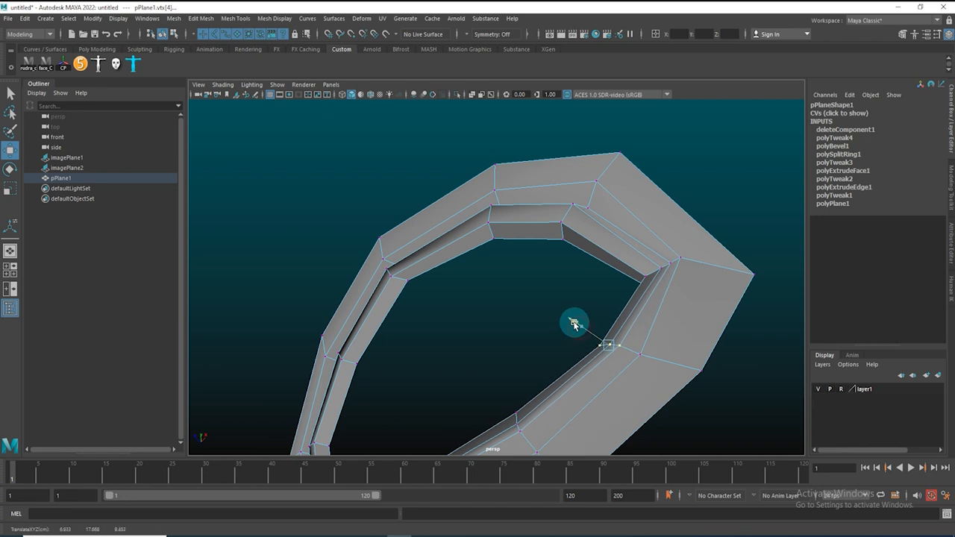
pyautogui.keyDown('alt'); pyautogui.moveTo(574, 367); pyautogui.dragTo(301, 238); pyautogui.keyUp('alt')
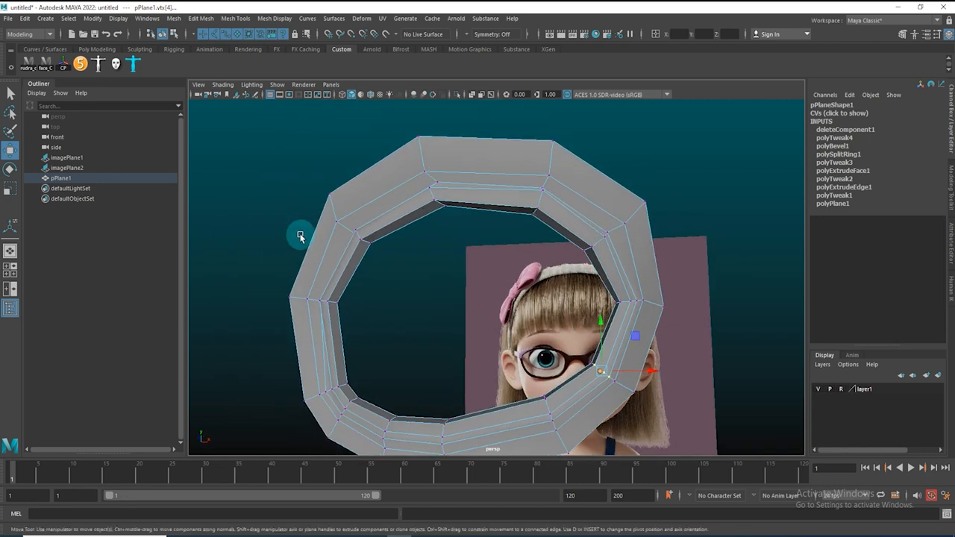
# Try scaling the inner border edges, then undo the scale and selection
pyautogui.press('F10')
pyautogui.keyDown('alt'); pyautogui.moveTo(499, 262); pyautogui.dragTo(472, 289); pyautogui.keyUp('alt')
pyautogui.moveTo(501, 249); pyautogui.dragTo(498, 278, button='right')
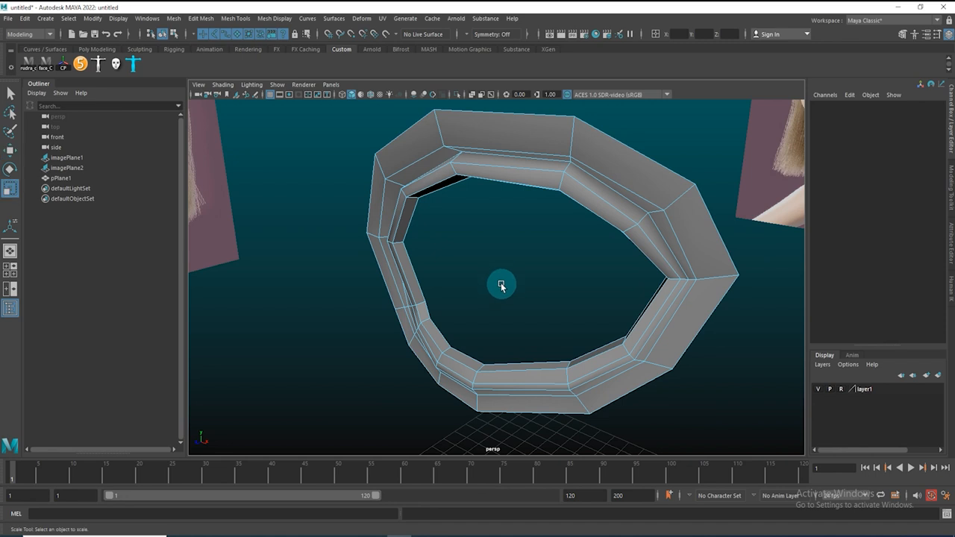
pyautogui.hotkey('ctrl', 'z')
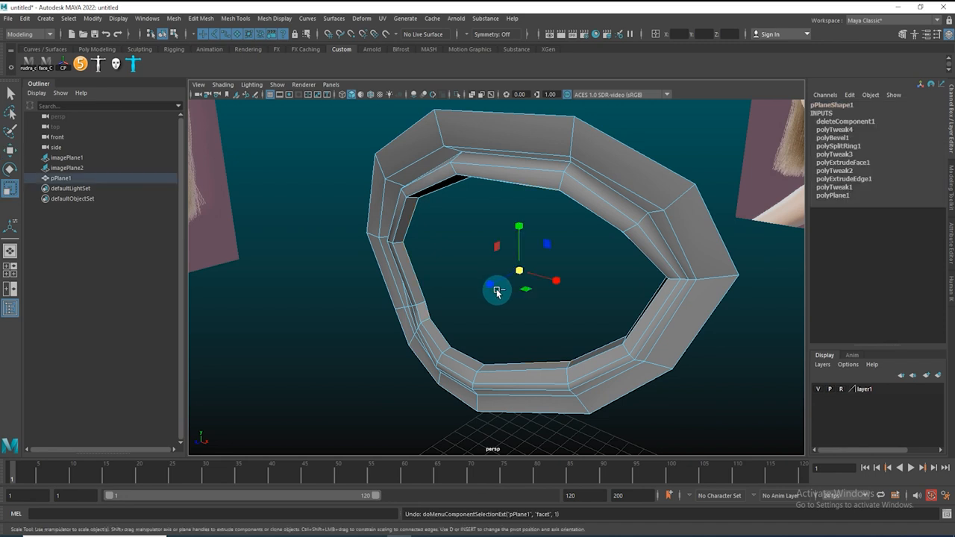
pyautogui.moveTo(518, 275); pyautogui.dragTo(494, 285)
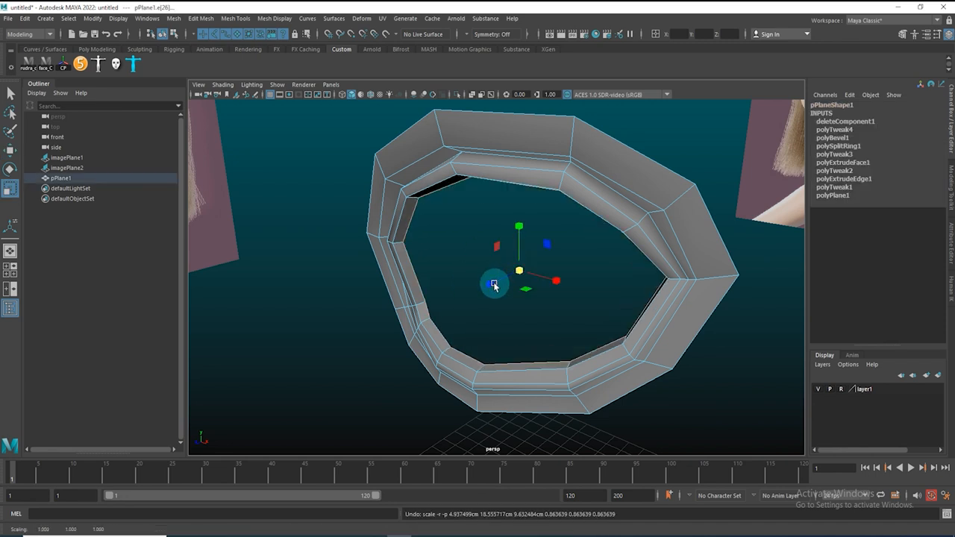
# Extrude the inner border edges backward and scale them inward
pyautogui.keyDown('shift'); pyautogui.moveTo(506, 261); pyautogui.dragTo(511, 294, button='right'); pyautogui.keyUp('shift')
pyautogui.moveTo(517, 274); pyautogui.dragTo(460, 269)
pyautogui.press('w')
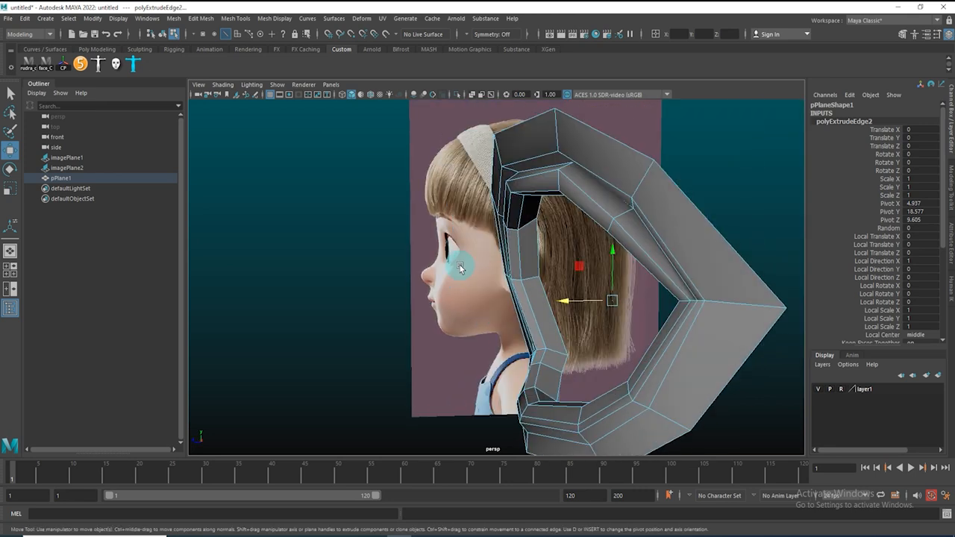
pyautogui.keyDown('alt'); pyautogui.moveTo(603, 303); pyautogui.dragTo(561, 335); pyautogui.keyUp('alt')
pyautogui.press('r')
pyautogui.moveTo(537, 291); pyautogui.dragTo(576, 253)
# Extrude the border edges again, moving and scaling them inward to deepen the eye socket
pyautogui.rightClick(577, 248)
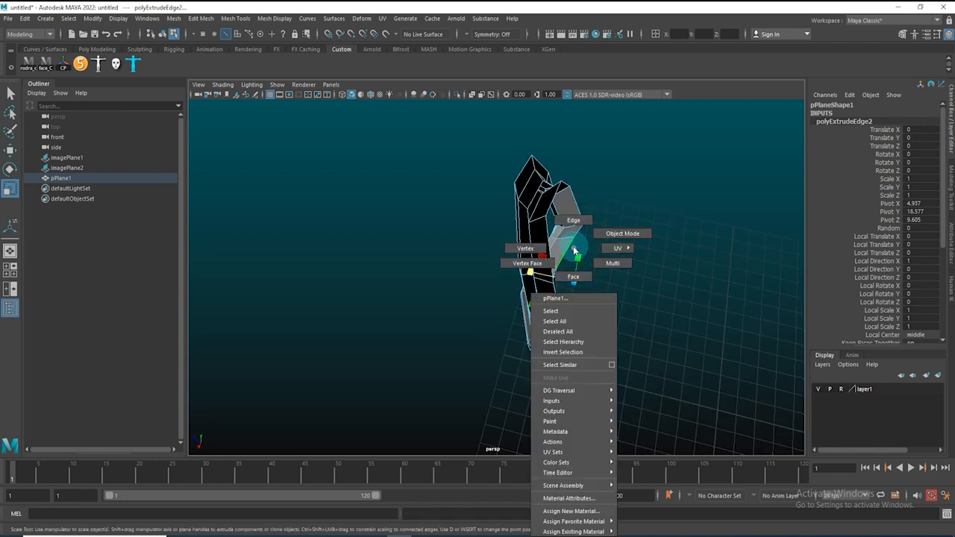
pyautogui.keyDown('shift'); pyautogui.rightClick(573, 250); pyautogui.keyUp('shift')
pyautogui.moveTo(527, 270); pyautogui.dragTo(630, 256)
pyautogui.keyDown('shift'); pyautogui.moveTo(647, 268); pyautogui.dragTo(644, 303, button='right'); pyautogui.keyUp('shift')
pyautogui.press('r')
pyautogui.moveTo(655, 358); pyautogui.dragTo(539, 418)
pyautogui.keyDown('alt'); pyautogui.moveTo(566, 363); pyautogui.dragTo(514, 355); pyautogui.keyUp('alt')
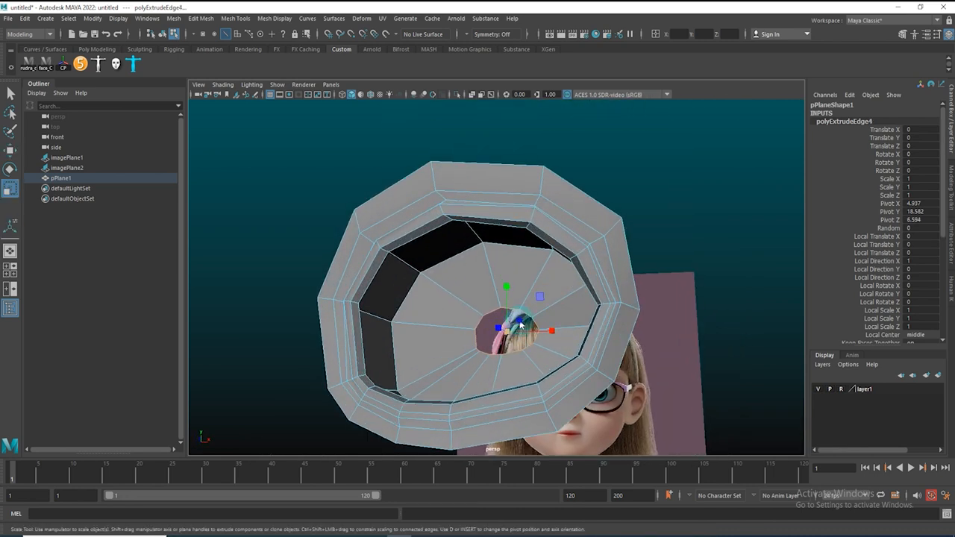
# Fill the remaining hole at the back of the socket with a cap
pyautogui.keyDown('shift'); pyautogui.rightClick(522, 324); pyautogui.keyUp('shift')
pyautogui.keyDown('shift'); pyautogui.moveTo(522, 324); pyautogui.dragTo(497, 455, button='right'); pyautogui.keyUp('shift')
pyautogui.press('w')
pyautogui.keyDown('alt'); pyautogui.moveTo(473, 348); pyautogui.dragTo(419, 309); pyautogui.keyUp('alt')
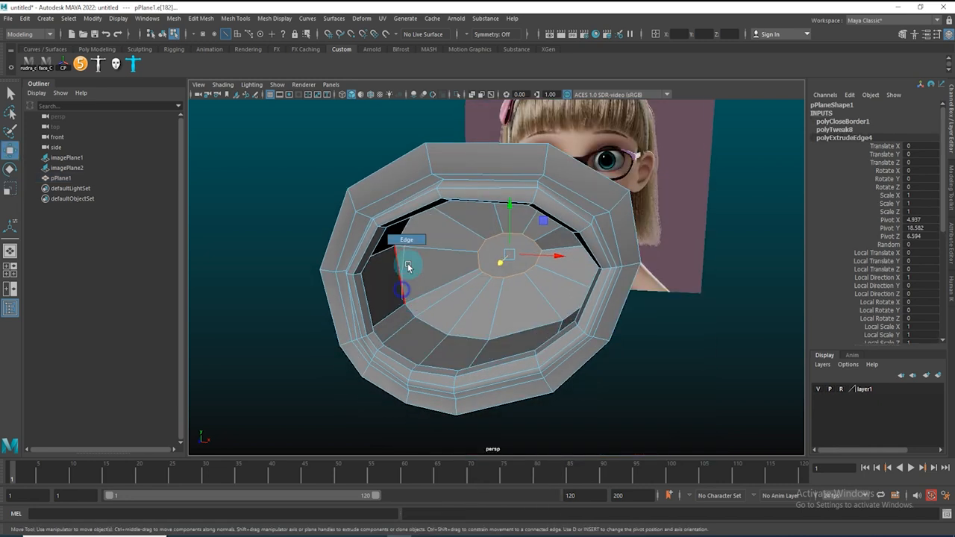
# Select the cap face and move it back to shape the socket's depth
pyautogui.click(447, 266)
pyautogui.keyDown('alt'); pyautogui.moveTo(437, 317); pyautogui.dragTo(423, 263); pyautogui.keyUp('alt')
pyautogui.keyDown('alt'); pyautogui.moveTo(447, 314); pyautogui.dragTo(490, 293); pyautogui.keyUp('alt')
pyautogui.press('F11')
pyautogui.click(483, 258)
pyautogui.keyDown('alt'); pyautogui.moveTo(548, 271); pyautogui.dragTo(441, 301); pyautogui.keyUp('alt')
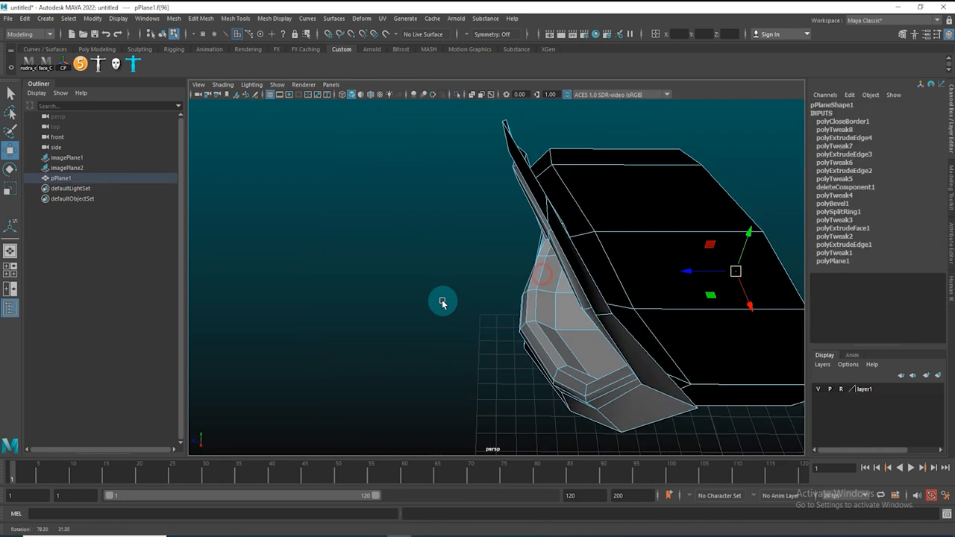
pyautogui.keyDown('alt'); pyautogui.moveTo(725, 305); pyautogui.dragTo(642, 292, button='right'); pyautogui.keyUp('alt')
pyautogui.moveTo(619, 273); pyautogui.dragTo(687, 273)
pyautogui.keyDown('alt'); pyautogui.moveTo(742, 275); pyautogui.dragTo(627, 294, button='right'); pyautogui.keyUp('alt')
pyautogui.keyDown('alt'); pyautogui.moveTo(646, 279); pyautogui.dragTo(563, 288); pyautogui.keyUp('alt')
# Scale the cap face in the top view to round the back of the socket
pyautogui.press('space')
pyautogui.keyDown('alt'); pyautogui.moveTo(601, 277); pyautogui.dragTo(458, 233, button='right'); pyautogui.keyUp('alt')
pyautogui.keyDown('alt'); pyautogui.moveTo(458, 235); pyautogui.dragTo(467, 280, button='middle'); pyautogui.keyUp('alt')
pyautogui.keyDown('alt'); pyautogui.moveTo(424, 260); pyautogui.dragTo(618, 333, button='right'); pyautogui.keyUp('alt')
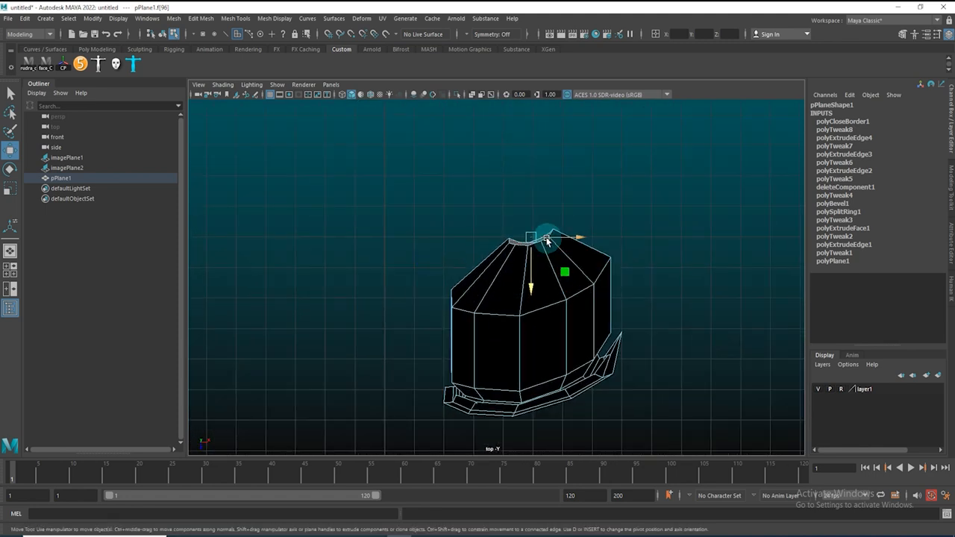
pyautogui.press('r')
pyautogui.moveTo(531, 284); pyautogui.dragTo(537, 174)
pyautogui.moveTo(532, 237); pyautogui.dragTo(563, 237)
pyautogui.click(530, 315)
# Insert an edge loop around the socket's side walls
pyautogui.press('F10')
pyautogui.moveTo(535, 305); pyautogui.dragTo(524, 328)
pyautogui.moveTo(524, 329); pyautogui.dragTo(589, 244, button='right')
pyautogui.keyDown('shift'); pyautogui.moveTo(482, 303); pyautogui.dragTo(398, 317, button='right'); pyautogui.keyUp('shift')
pyautogui.moveTo(466, 323); pyautogui.dragTo(472, 343)
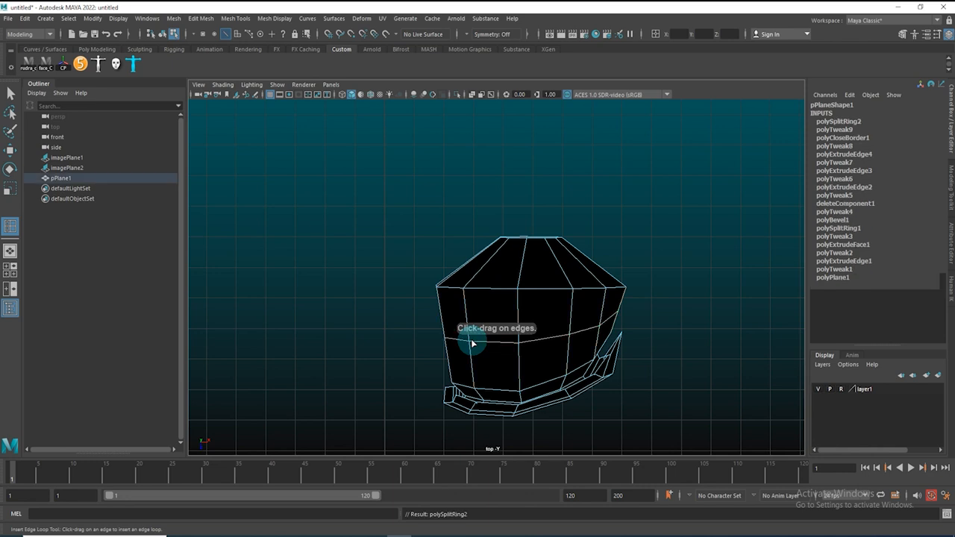
pyautogui.press('r')
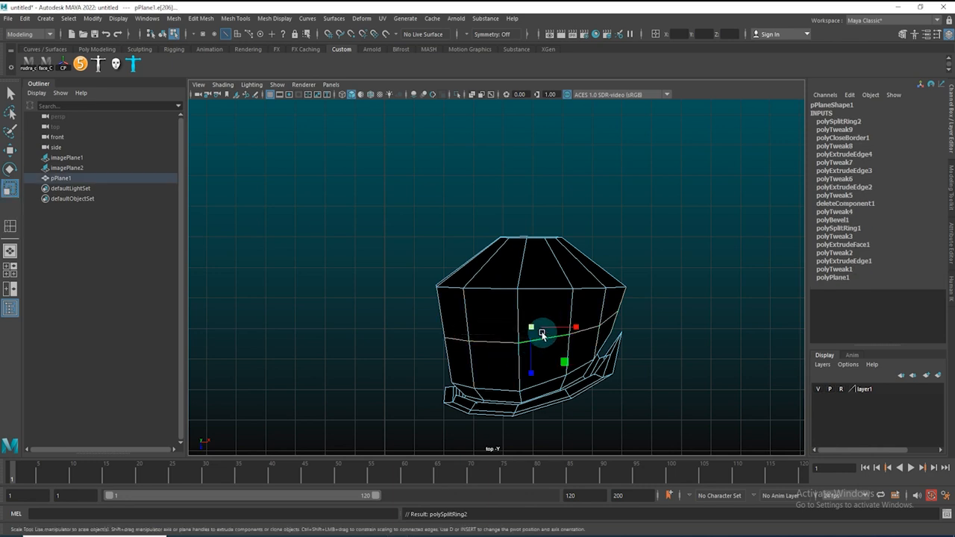
pyautogui.hotkey('ctrl', 'z')
pyautogui.keyDown('shift'); pyautogui.moveTo(518, 307); pyautogui.dragTo(433, 288, button='right'); pyautogui.keyUp('shift')
pyautogui.moveTo(521, 343); pyautogui.dragTo(562, 276)
pyautogui.press('r')
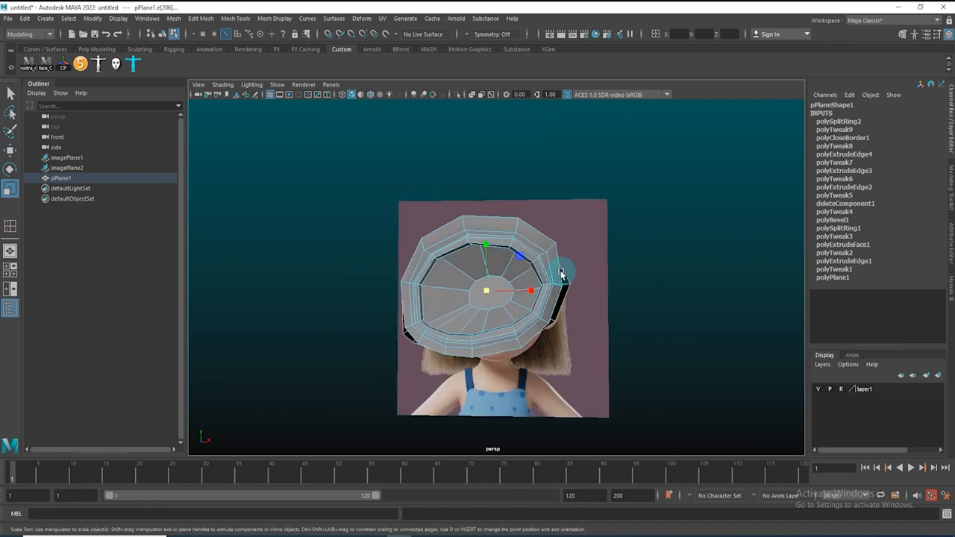
# Orbit around the eye socket, previewing it smoothed
pyautogui.keyDown('alt'); pyautogui.moveTo(489, 245); pyautogui.dragTo(443, 261); pyautogui.keyUp('alt')
pyautogui.press('space')
pyautogui.moveTo(479, 293); pyautogui.dragTo(480, 334)
pyautogui.keyDown('alt'); pyautogui.moveTo(643, 295); pyautogui.dragTo(565, 305, button='right'); pyautogui.keyUp('alt')
pyautogui.keyDown('alt'); pyautogui.moveTo(565, 304); pyautogui.dragTo(474, 327, button='middle'); pyautogui.keyUp('alt')
pyautogui.press('space')
pyautogui.moveTo(474, 323); pyautogui.dragTo(482, 279)
pyautogui.keyDown('alt'); pyautogui.moveTo(458, 292); pyautogui.dragTo(404, 298); pyautogui.keyUp('alt')
pyautogui.keyDown('alt'); pyautogui.moveTo(403, 299); pyautogui.dragTo(579, 356, button='right'); pyautogui.keyUp('alt')
pyautogui.keyDown('alt'); pyautogui.moveTo(408, 286); pyautogui.dragTo(383, 283); pyautogui.keyUp('alt')
pyautogui.keyDown('alt'); pyautogui.moveTo(488, 288); pyautogui.dragTo(458, 289, button='right'); pyautogui.keyUp('alt')
pyautogui.moveTo(480, 267); pyautogui.dragTo(506, 195, button='right')
pyautogui.keyDown('alt'); pyautogui.moveTo(456, 212); pyautogui.dragTo(482, 199); pyautogui.keyUp('alt')
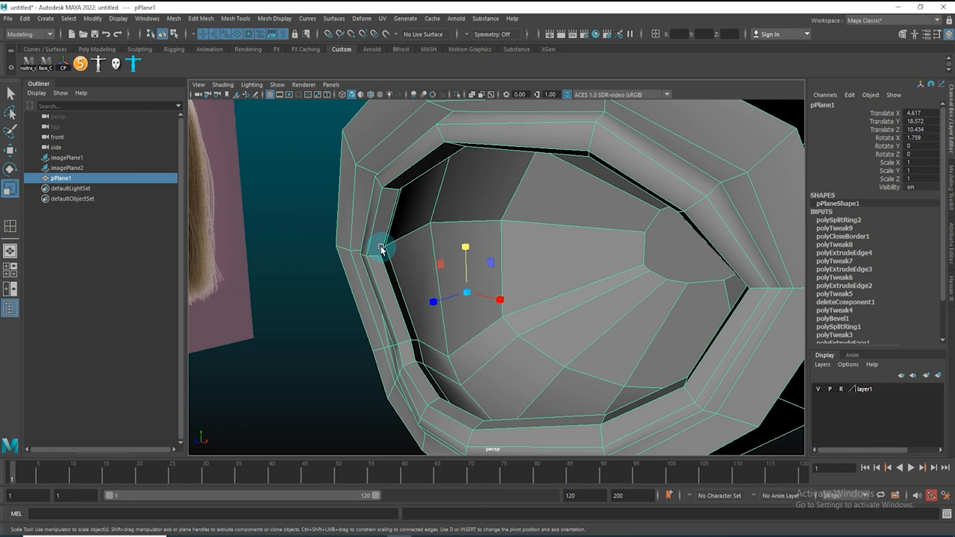
pyautogui.press('3')
pyautogui.keyDown('alt'); pyautogui.moveTo(433, 225); pyautogui.dragTo(640, 187); pyautogui.keyUp('alt')
pyautogui.keyDown('alt'); pyautogui.moveTo(433, 318); pyautogui.dragTo(408, 313); pyautogui.keyUp('alt')
pyautogui.keyDown('alt'); pyautogui.moveTo(460, 322); pyautogui.dragTo(374, 340, button='right'); pyautogui.keyUp('alt')
pyautogui.keyDown('alt'); pyautogui.moveTo(496, 299); pyautogui.dragTo(383, 377, button='middle'); pyautogui.keyUp('alt')
pyautogui.keyDown('alt'); pyautogui.moveTo(382, 377); pyautogui.dragTo(550, 286); pyautogui.keyUp('alt')
pyautogui.press('1')
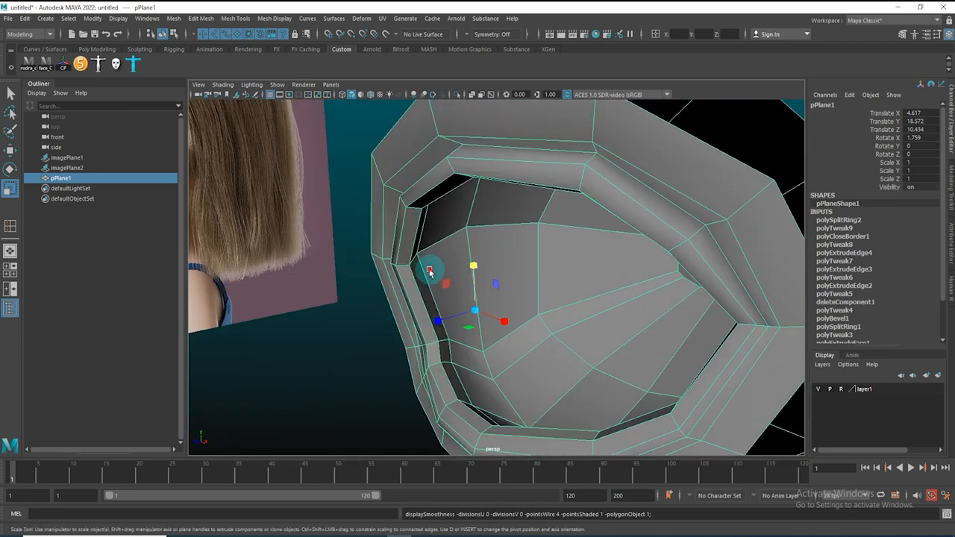
# Insert another edge loop near the socket's inner rim
pyautogui.keyDown('alt'); pyautogui.moveTo(428, 271); pyautogui.dragTo(458, 245); pyautogui.keyUp('alt')
pyautogui.keyDown('shift'); pyautogui.moveTo(457, 239); pyautogui.dragTo(413, 258, button='right'); pyautogui.keyUp('shift')
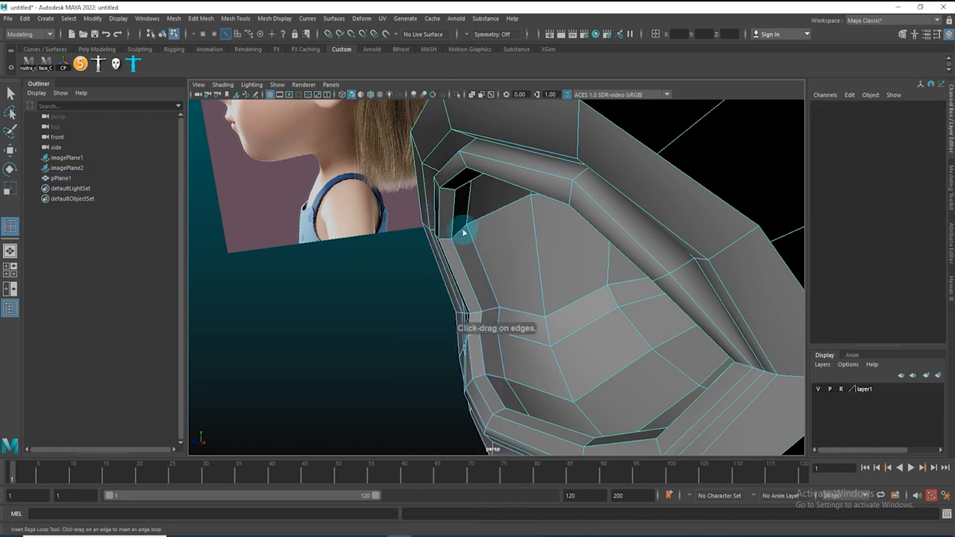
pyautogui.click(453, 240)
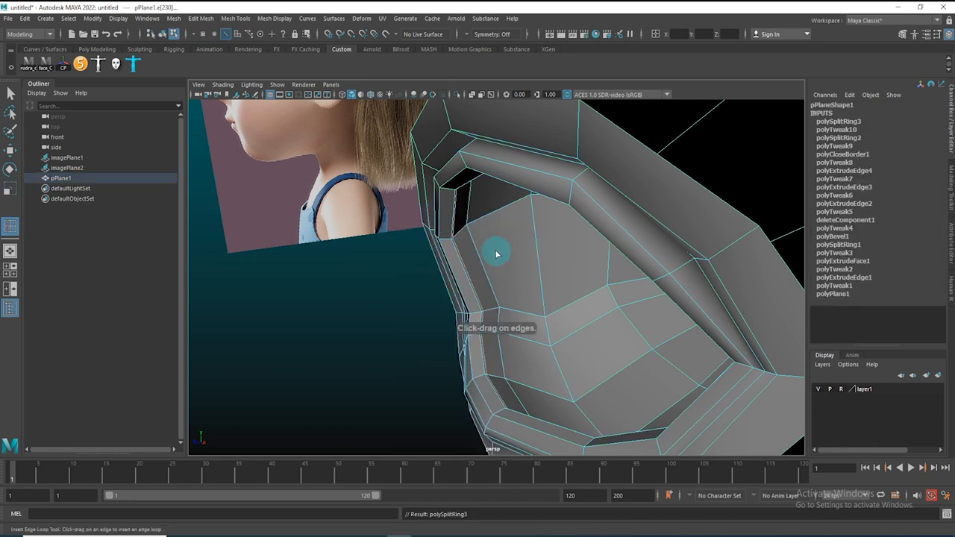
# Preview the socket smoothed from different angles
pyautogui.press('3')
pyautogui.press('w')
pyautogui.click(309, 367)
pyautogui.keyDown('alt'); pyautogui.moveTo(309, 366); pyautogui.dragTo(407, 420); pyautogui.keyUp('alt')
pyautogui.moveTo(408, 420); pyautogui.dragTo(489, 379, button='right')
pyautogui.click(774, 327)
pyautogui.keyDown('alt'); pyautogui.moveTo(641, 326); pyautogui.dragTo(421, 313); pyautogui.keyUp('alt')
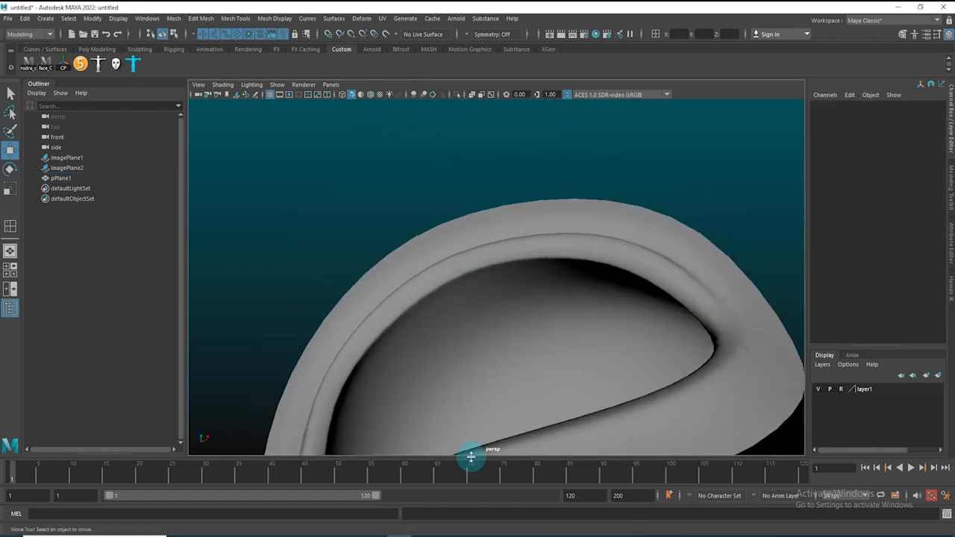
pyautogui.keyDown('alt'); pyautogui.moveTo(433, 307); pyautogui.dragTo(446, 345); pyautogui.keyUp('alt')
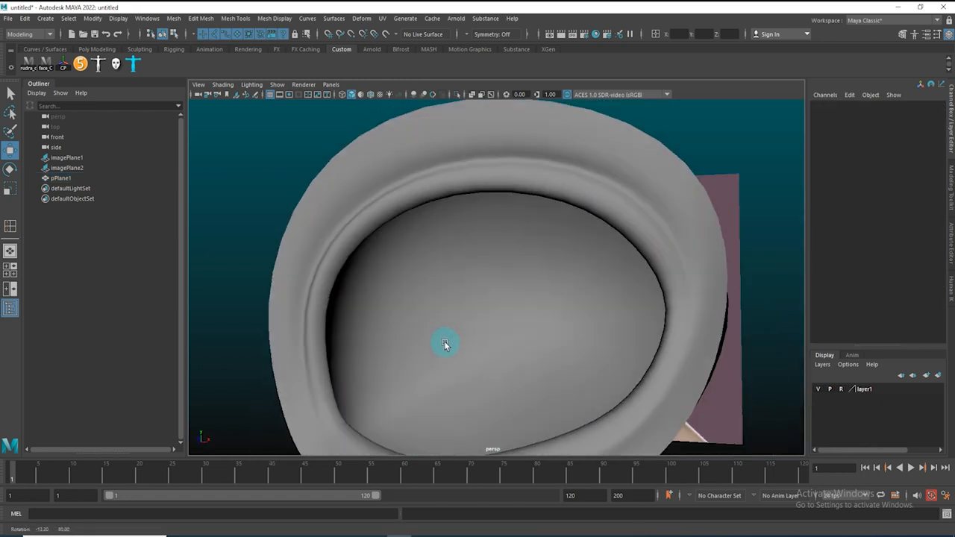
pyautogui.click(450, 307)
pyautogui.press('1')
# Select the edge loop on the socket's back and bevel it with a fraction of 0.17
pyautogui.keyDown('alt'); pyautogui.moveTo(368, 275); pyautogui.dragTo(356, 234); pyautogui.keyUp('alt')
pyautogui.keyDown('alt'); pyautogui.moveTo(356, 233); pyautogui.dragTo(362, 149, button='right'); pyautogui.keyUp('alt')
pyautogui.doubleClick(365, 192)
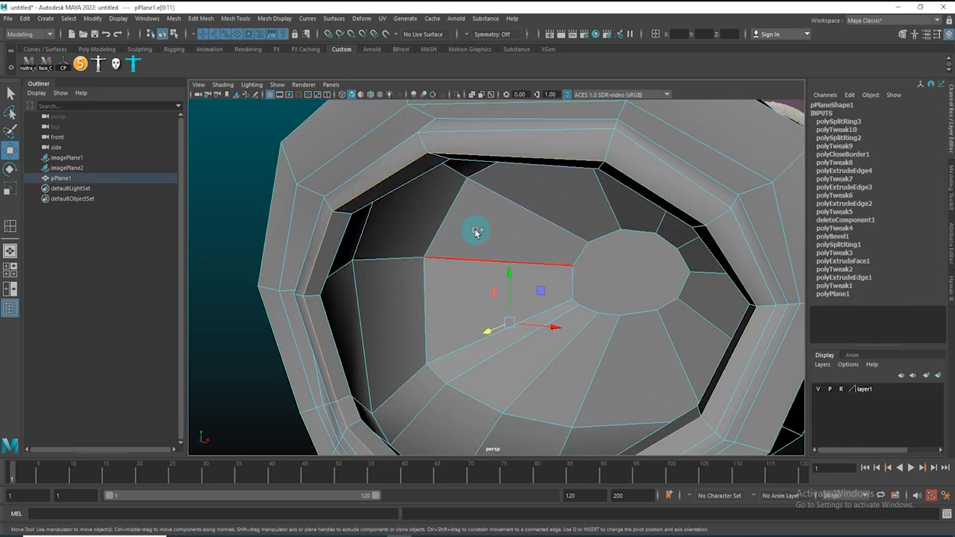
pyautogui.keyDown('shift'); pyautogui.moveTo(476, 230); pyautogui.dragTo(471, 235, button='right'); pyautogui.keyUp('shift')
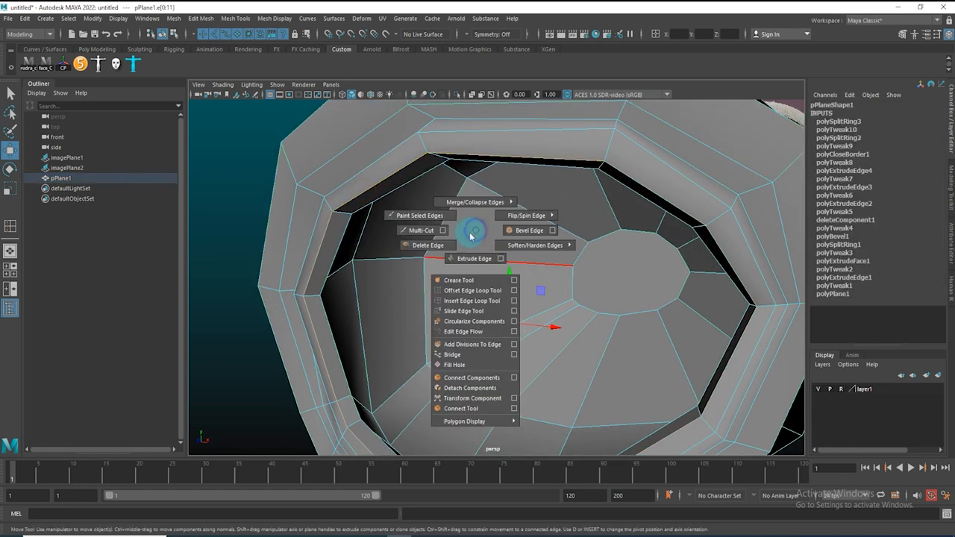
pyautogui.click(519, 231)
pyautogui.moveTo(683, 284); pyautogui.dragTo(668, 282)
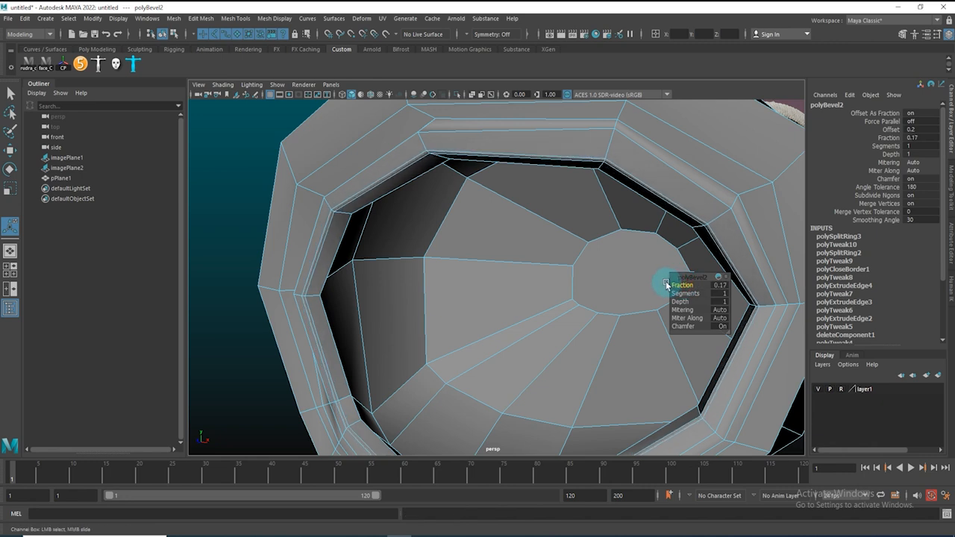
# Preview the beveled socket smoothed from several angles
pyautogui.press('3')
pyautogui.moveTo(418, 279); pyautogui.dragTo(451, 246, button='right')
pyautogui.press('q')
pyautogui.click(259, 159)
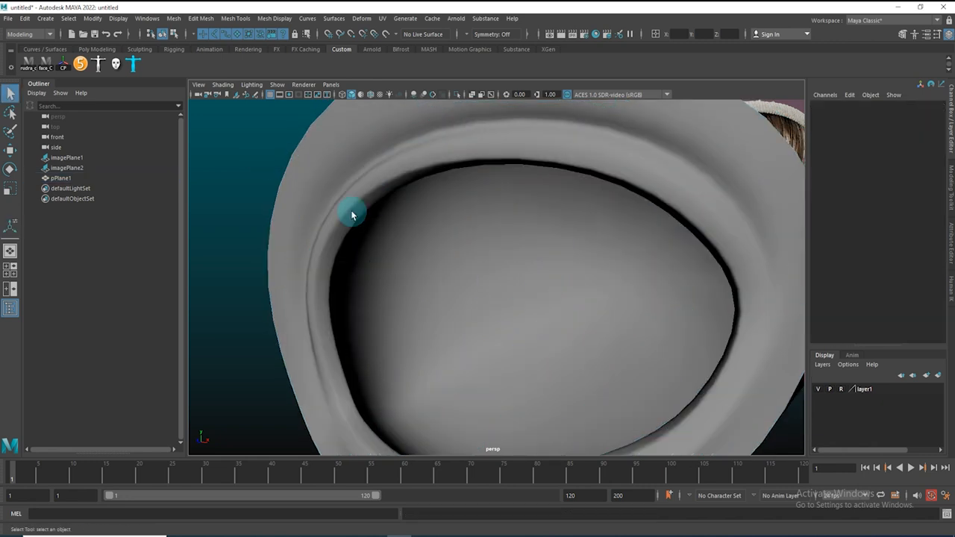
pyautogui.keyDown('alt'); pyautogui.moveTo(735, 273); pyautogui.dragTo(299, 341); pyautogui.keyUp('alt')
pyautogui.keyDown('alt'); pyautogui.moveTo(330, 385); pyautogui.dragTo(310, 385); pyautogui.keyUp('alt')
pyautogui.click(354, 378)
pyautogui.keyDown('alt'); pyautogui.moveTo(352, 373); pyautogui.dragTo(508, 266, button='right'); pyautogui.keyUp('alt')
pyautogui.keyDown('alt'); pyautogui.moveTo(507, 266); pyautogui.dragTo(628, 178, button='middle'); pyautogui.keyUp('alt')
pyautogui.keyDown('alt'); pyautogui.moveTo(476, 303); pyautogui.dragTo(465, 303); pyautogui.keyUp('alt')
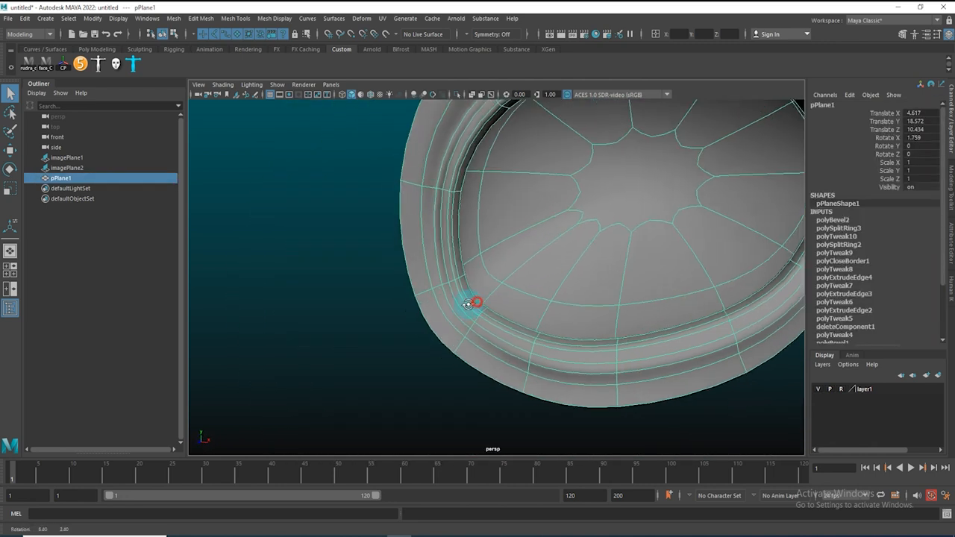
# Return to the front view and examine the mesh around the eye's inner corner
pyautogui.press('1')
pyautogui.keyDown('alt'); pyautogui.moveTo(441, 304); pyautogui.dragTo(546, 322, button='right'); pyautogui.keyUp('alt')
pyautogui.keyDown('alt'); pyautogui.moveTo(454, 312); pyautogui.dragTo(407, 311); pyautogui.keyUp('alt')
pyautogui.keyDown('alt'); pyautogui.moveTo(555, 275); pyautogui.dragTo(500, 315, button='right'); pyautogui.keyUp('alt')
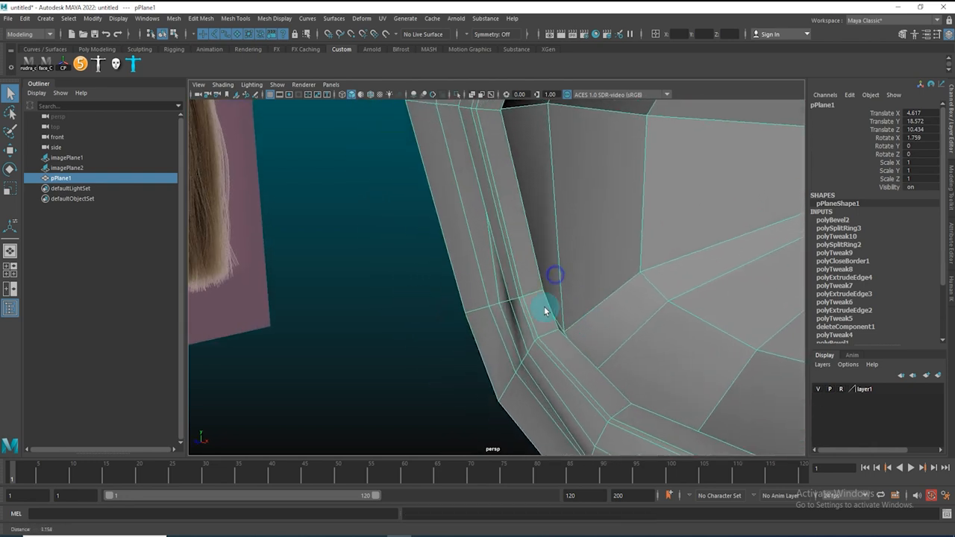
pyautogui.keyDown('alt'); pyautogui.moveTo(501, 317); pyautogui.dragTo(536, 321); pyautogui.keyUp('alt')
pyautogui.press('space')
pyautogui.moveTo(539, 285); pyautogui.dragTo(536, 331)
pyautogui.keyDown('alt'); pyautogui.moveTo(529, 286); pyautogui.dragTo(705, 179, button='middle'); pyautogui.keyUp('alt')
pyautogui.keyDown('alt'); pyautogui.moveTo(553, 243); pyautogui.dragTo(632, 224, button='right'); pyautogui.keyUp('alt')
pyautogui.keyDown('alt'); pyautogui.moveTo(593, 287); pyautogui.dragTo(510, 369, button='middle'); pyautogui.keyUp('alt')
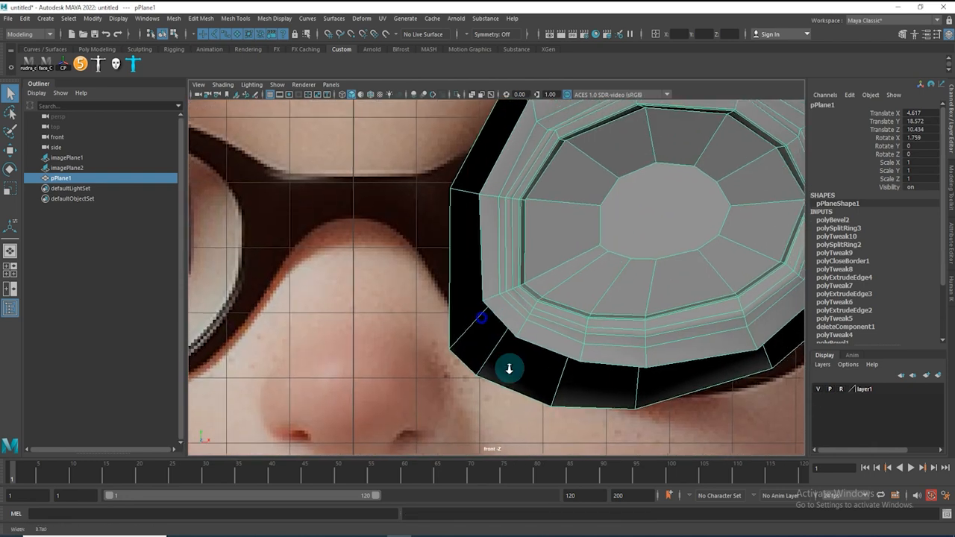
# Tweak the vertices at the socket's inner corner, checking their placement from a perspective view
pyautogui.keyDown('alt'); pyautogui.moveTo(515, 329); pyautogui.dragTo(625, 263, button='right'); pyautogui.keyUp('alt')
pyautogui.moveTo(541, 358); pyautogui.dragTo(509, 356, button='right')
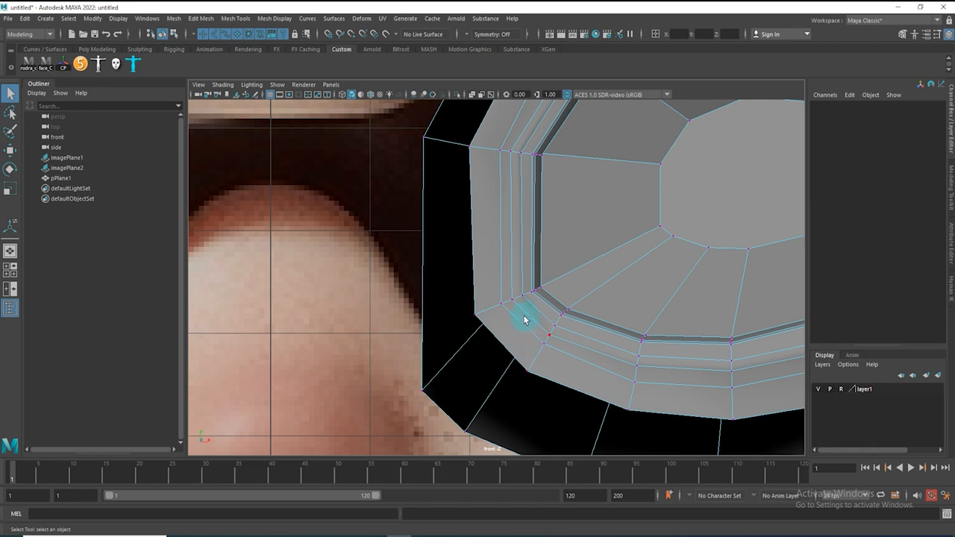
pyautogui.moveTo(588, 390); pyautogui.dragTo(589, 387)
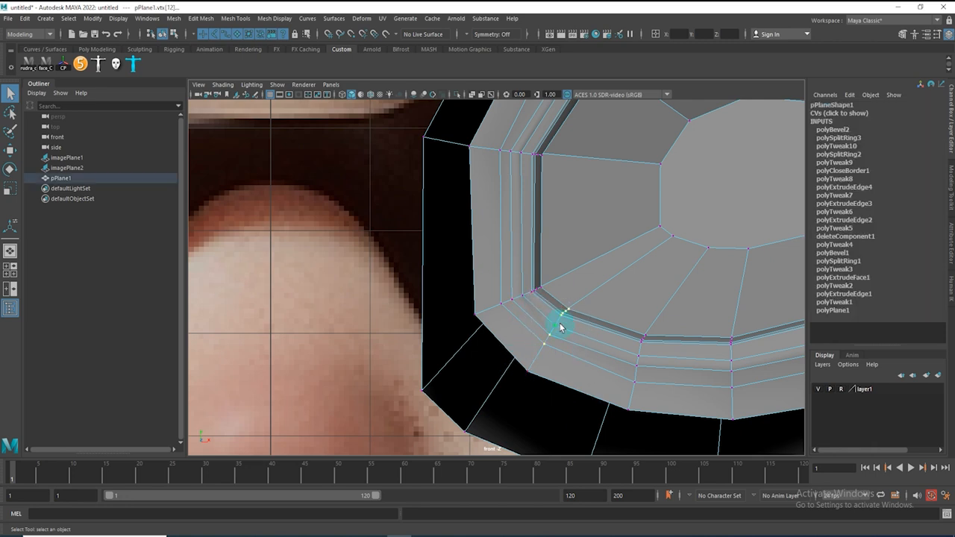
pyautogui.press('w')
pyautogui.moveTo(579, 344); pyautogui.dragTo(581, 314, button='right')
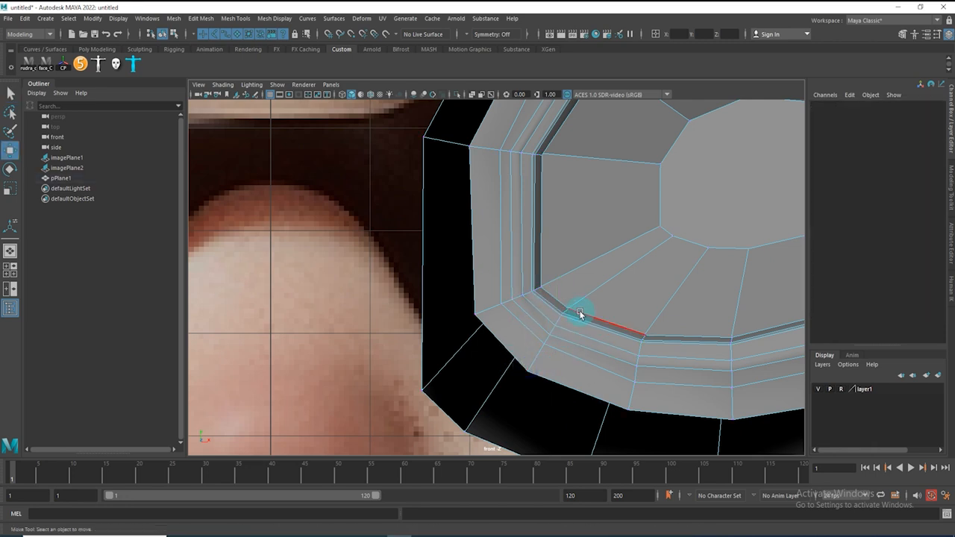
pyautogui.press('space')
pyautogui.moveTo(564, 338); pyautogui.dragTo(565, 296)
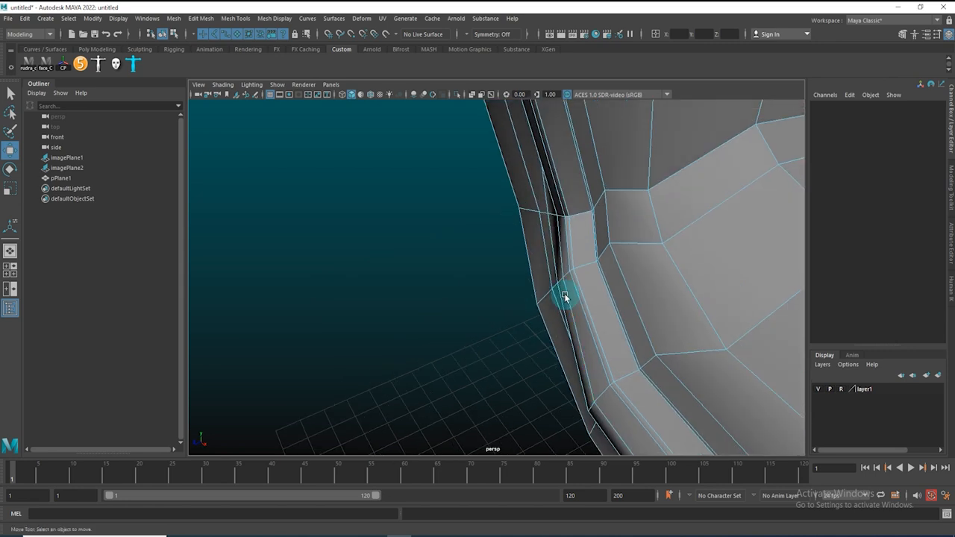
pyautogui.moveTo(565, 296); pyautogui.dragTo(481, 266, button='right')
pyautogui.moveTo(490, 261); pyautogui.dragTo(511, 270)
pyautogui.moveTo(653, 320); pyautogui.dragTo(649, 321)
pyautogui.press('space')
pyautogui.moveTo(557, 344); pyautogui.dragTo(537, 334)
pyautogui.moveTo(501, 362); pyautogui.dragTo(521, 377)
pyautogui.scroll(3, 529, 296)
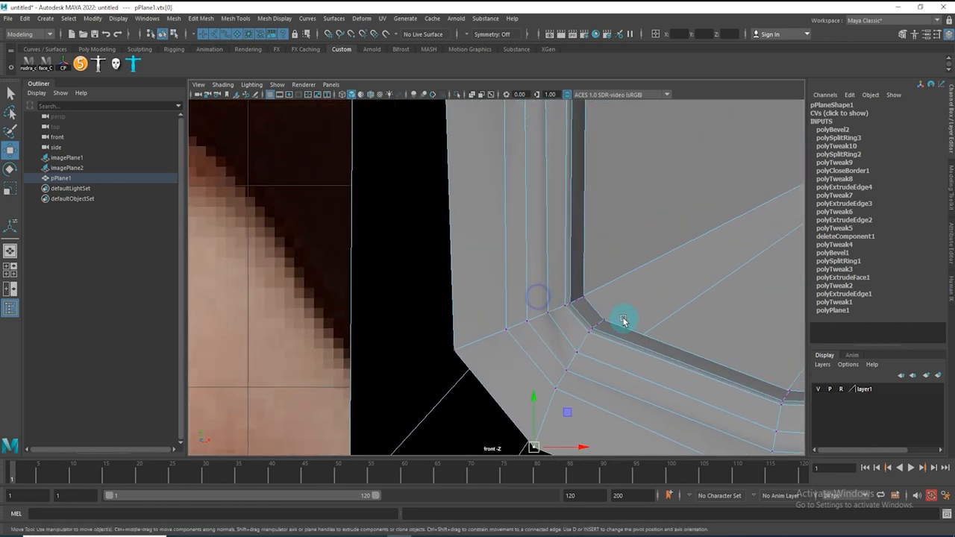
pyautogui.moveTo(582, 306); pyautogui.dragTo(589, 365, button='right')
# Select the face at the socket's inner corner and extrude it
pyautogui.click(586, 319)
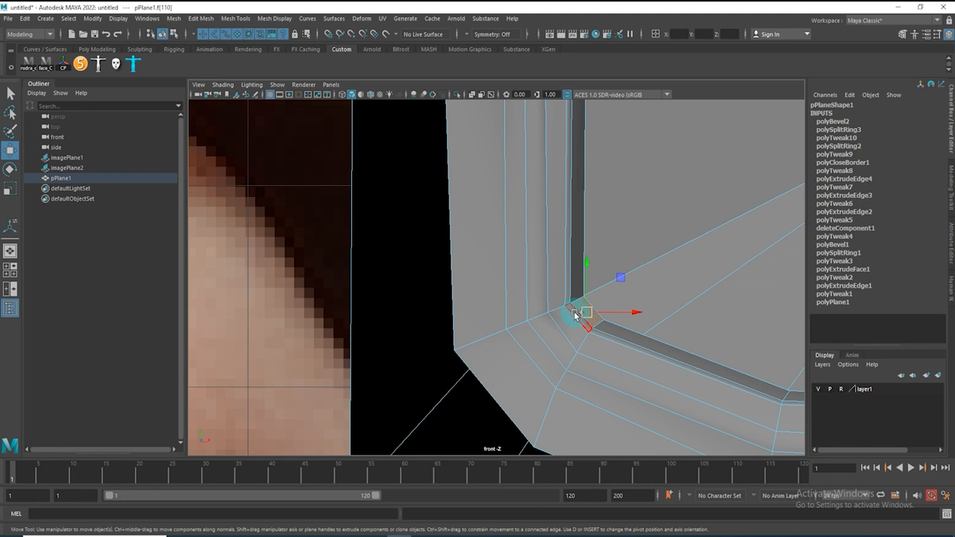
pyautogui.press('space')
pyautogui.moveTo(620, 341)
pyautogui.mouseDown()
pyautogui.moveTo(625, 298)
pyautogui.moveTo(582, 337)
pyautogui.moveTo(568, 321)
pyautogui.mouseUp()
pyautogui.click(737, 330)
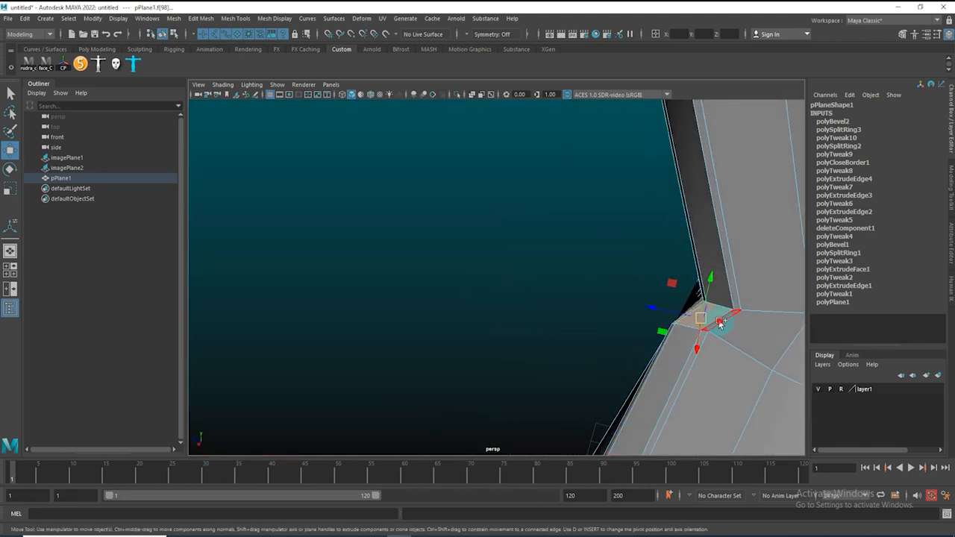
pyautogui.keyDown('alt'); pyautogui.moveTo(694, 342); pyautogui.dragTo(827, 328); pyautogui.keyUp('alt')
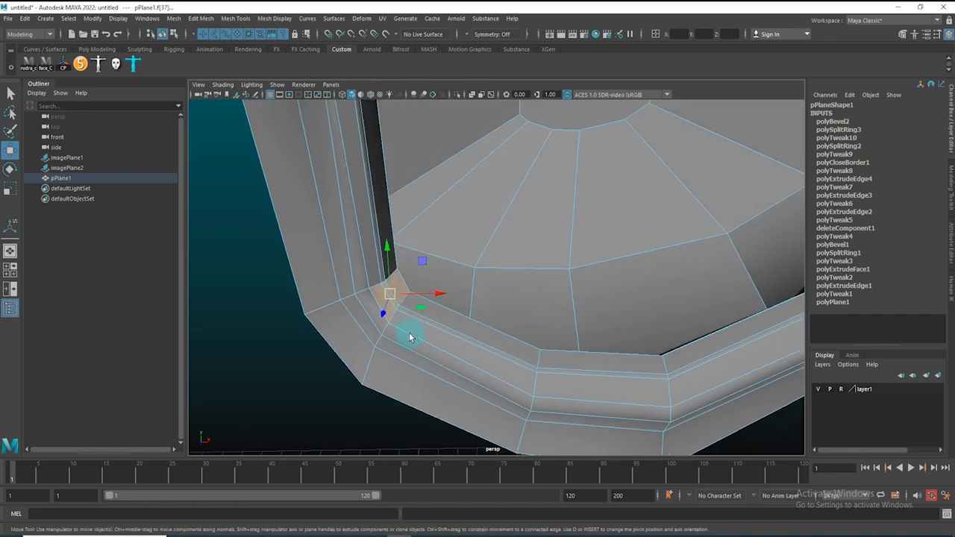
pyautogui.keyDown('alt'); pyautogui.moveTo(411, 336); pyautogui.dragTo(466, 332, button='middle'); pyautogui.keyUp('alt')
pyautogui.keyDown('shift'); pyautogui.click(442, 320); pyautogui.keyUp('shift')
pyautogui.press('space')
pyautogui.moveTo(492, 331); pyautogui.dragTo(491, 385)
pyautogui.moveTo(646, 338)
pyautogui.keyDown('alt'); pyautogui.mouseDown(button='right')
pyautogui.moveTo(481, 341)
pyautogui.moveTo(666, 361)
pyautogui.mouseUp(button='right'); pyautogui.keyUp('alt')
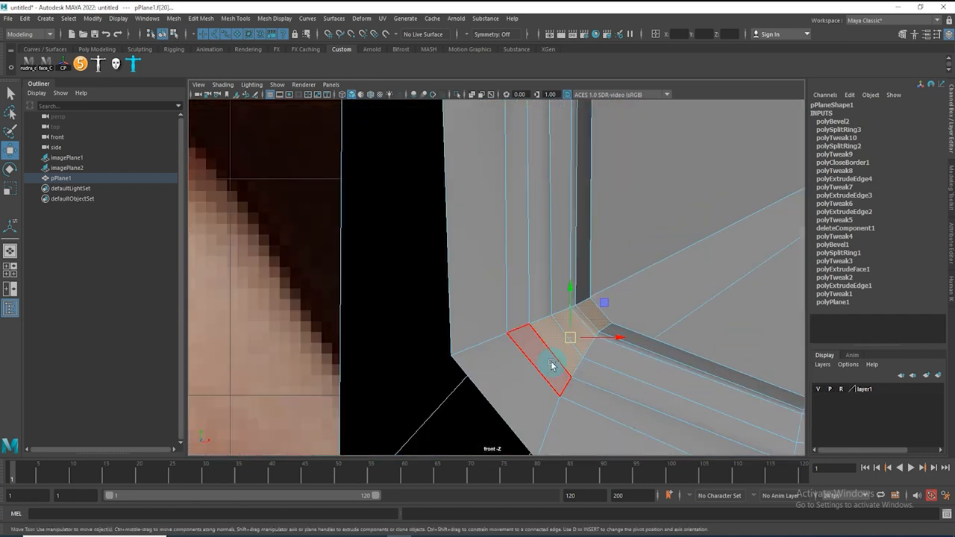
pyautogui.press('space')
pyautogui.moveTo(560, 354); pyautogui.dragTo(565, 329)
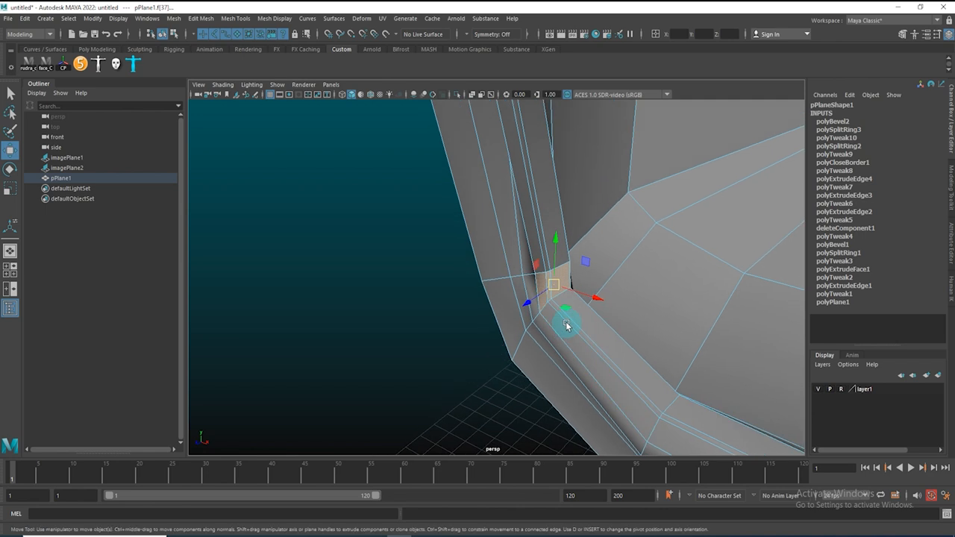
pyautogui.keyDown('shift'); pyautogui.moveTo(559, 301); pyautogui.dragTo(564, 331, button='right'); pyautogui.keyUp('shift')
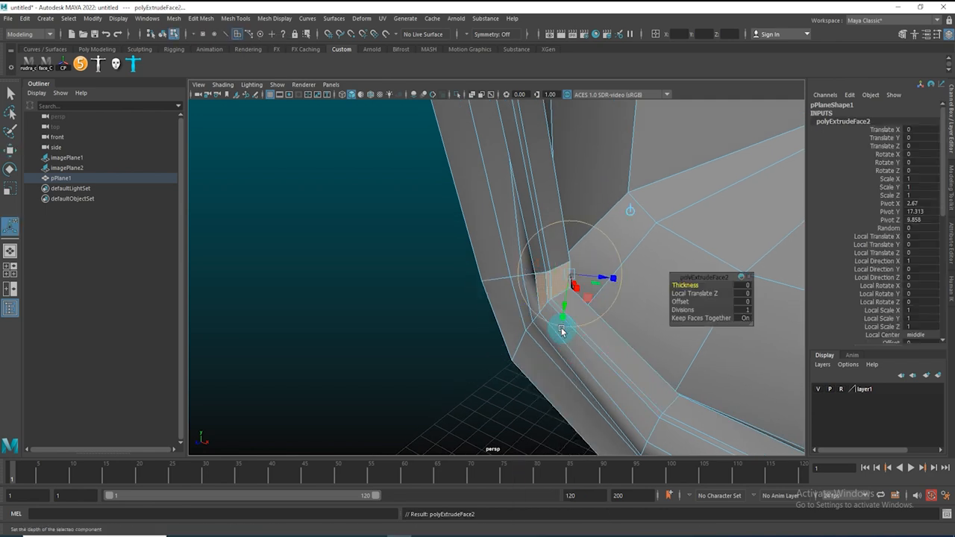
# Move the extruded inner-corner face into the socket to form a small tear-duct bump
pyautogui.moveTo(526, 308); pyautogui.dragTo(537, 301)
pyautogui.keyDown('alt'); pyautogui.moveTo(539, 301); pyautogui.dragTo(616, 289); pyautogui.keyUp('alt')
pyautogui.moveTo(488, 327); pyautogui.dragTo(412, 364)
pyautogui.keyDown('alt'); pyautogui.moveTo(674, 271); pyautogui.dragTo(392, 300); pyautogui.keyUp('alt')
pyautogui.click(518, 315)
pyautogui.moveTo(501, 306); pyautogui.dragTo(609, 294)
pyautogui.keyDown('alt'); pyautogui.moveTo(593, 306); pyautogui.dragTo(510, 324, button='right'); pyautogui.keyUp('alt')
pyautogui.rightClick(512, 319)
pyautogui.keyDown('alt'); pyautogui.moveTo(590, 340); pyautogui.dragTo(492, 349, button='right'); pyautogui.keyUp('alt')
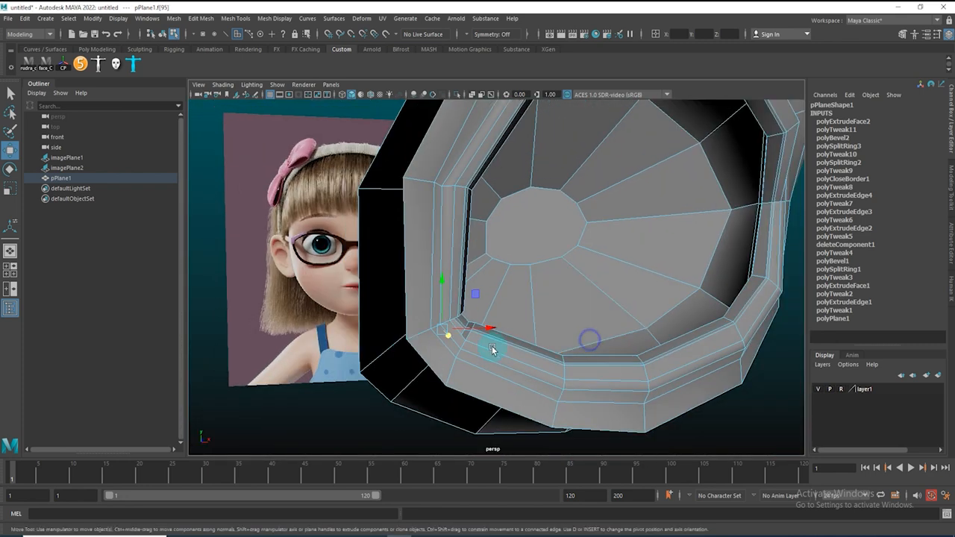
# Return to object mode in the front view and preview the inner corner smoothed
pyautogui.press('space')
pyautogui.moveTo(492, 341); pyautogui.dragTo(498, 368)
pyautogui.press('F8')
pyautogui.press('f')
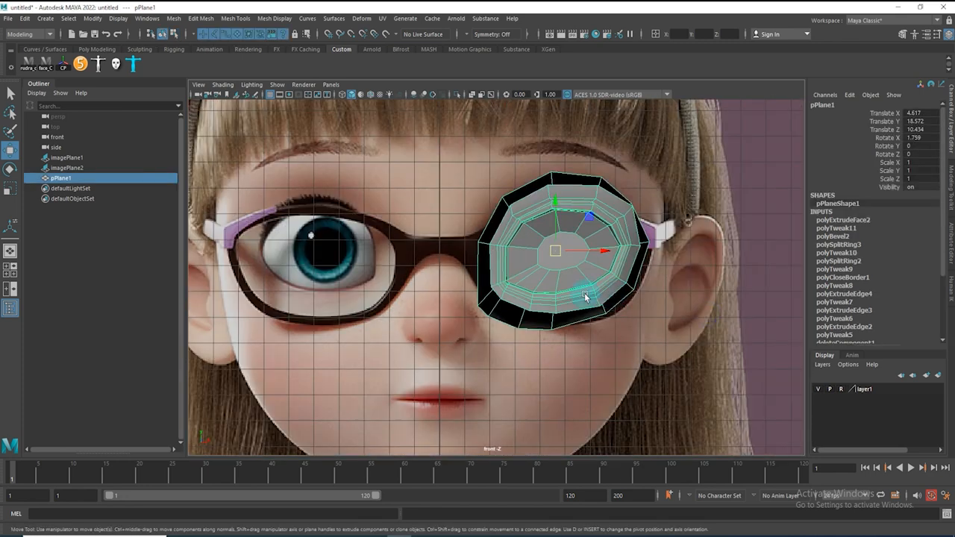
pyautogui.press('3')
pyautogui.click(630, 386)
pyautogui.keyDown('alt'); pyautogui.moveTo(530, 343); pyautogui.dragTo(651, 391, button='right'); pyautogui.keyUp('alt')
pyautogui.keyDown('alt'); pyautogui.moveTo(535, 313); pyautogui.dragTo(486, 324, button='right'); pyautogui.keyUp('alt')
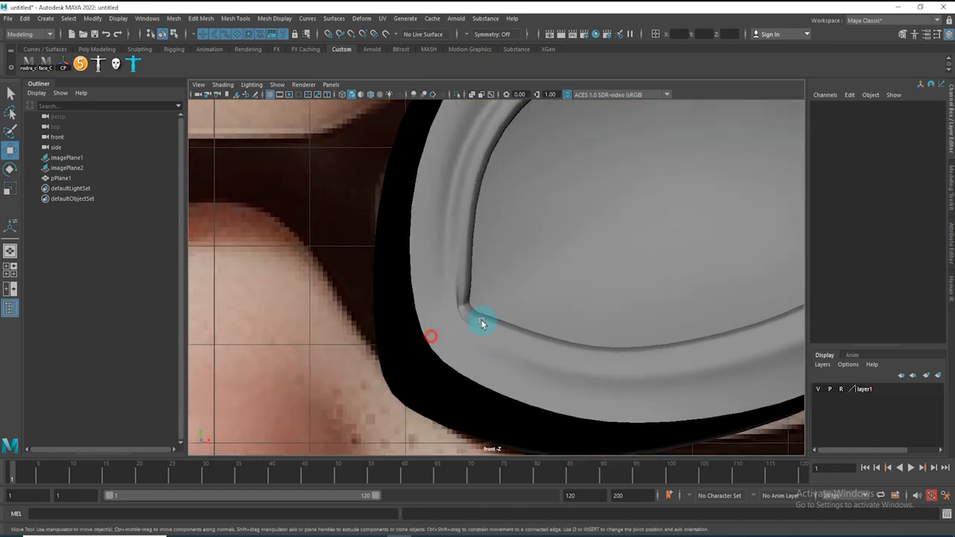
pyautogui.click(453, 329)
pyautogui.press('1')
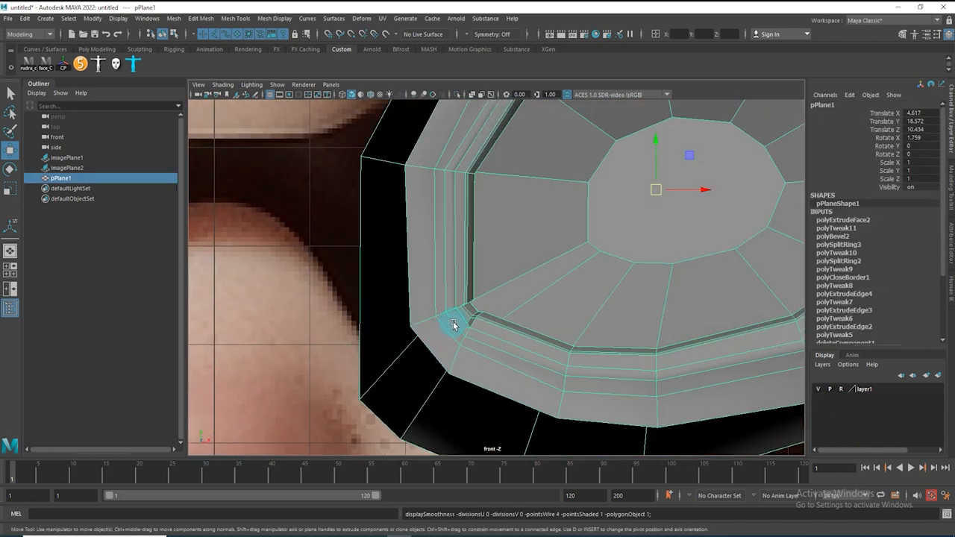
# Reposition the inner-corner face and preview the result smoothed
pyautogui.moveTo(455, 320); pyautogui.dragTo(458, 352, button='right')
pyautogui.click(455, 319)
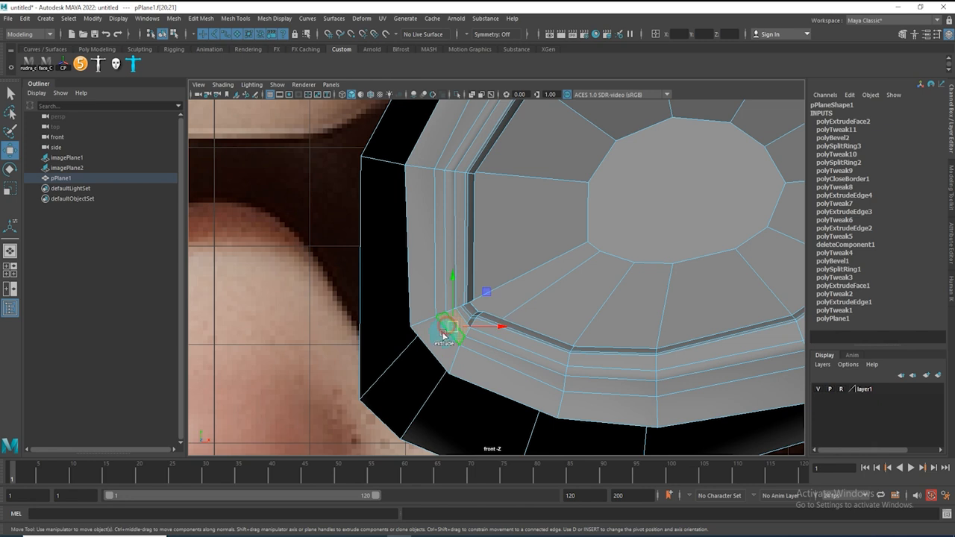
pyautogui.click(434, 348)
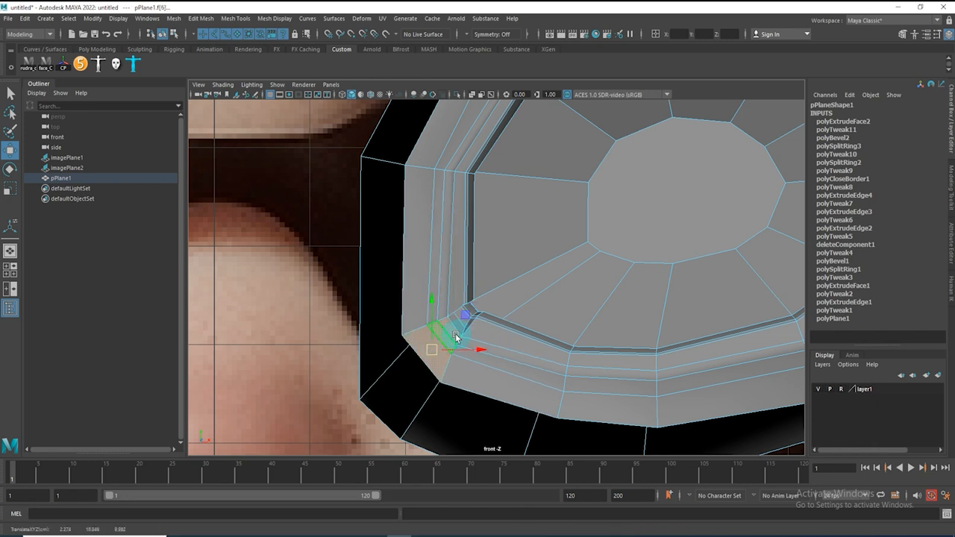
pyautogui.press('3')
pyautogui.moveTo(510, 320); pyautogui.dragTo(570, 263, button='right')
pyautogui.click(291, 284)
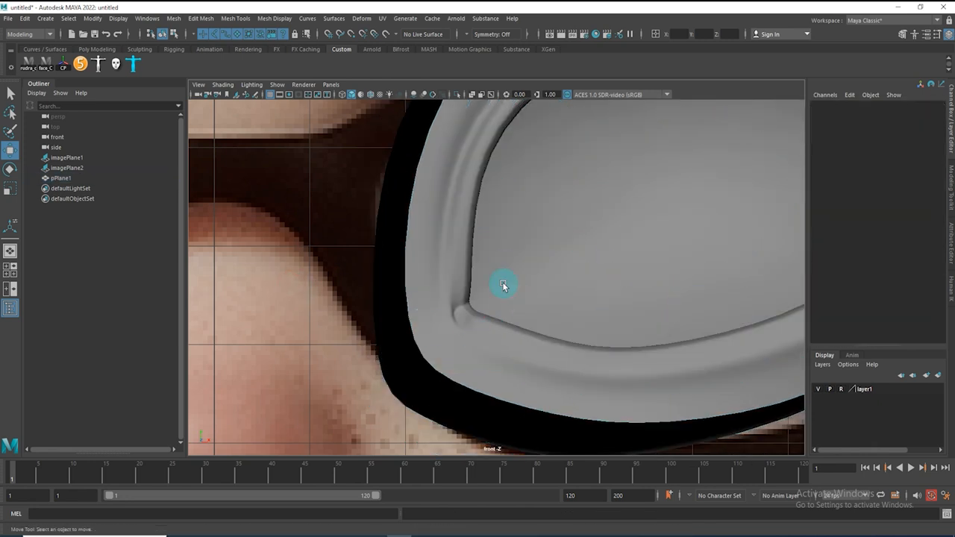
# Adjust a vertex on the socket's lower rim against the reference image
pyautogui.keyDown('alt'); pyautogui.moveTo(537, 319); pyautogui.dragTo(494, 302, button='right'); pyautogui.keyUp('alt')
pyautogui.keyDown('alt'); pyautogui.moveTo(643, 282); pyautogui.dragTo(595, 302, button='right'); pyautogui.keyUp('alt')
pyautogui.keyDown('alt'); pyautogui.moveTo(473, 328); pyautogui.dragTo(533, 287, button='middle'); pyautogui.keyUp('alt')
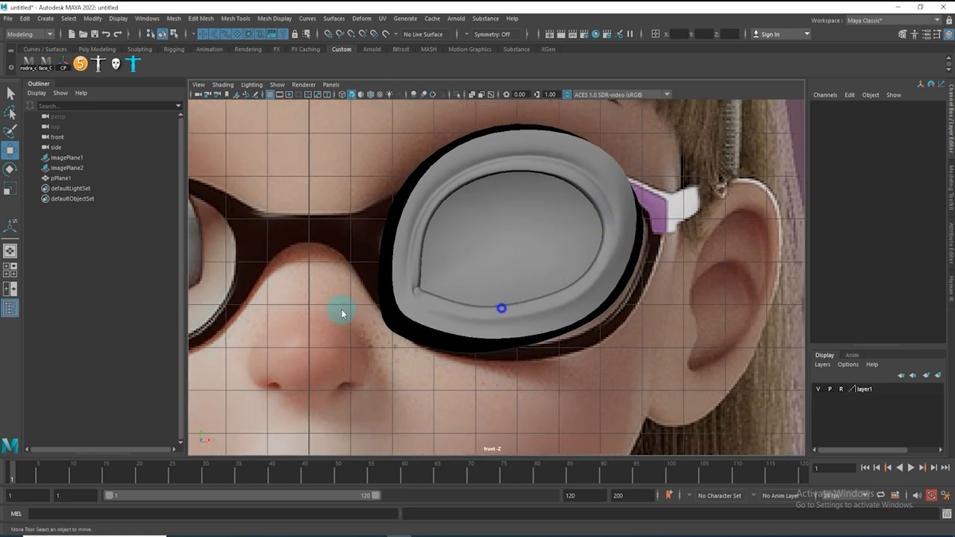
pyautogui.click(522, 295)
pyautogui.click(568, 319)
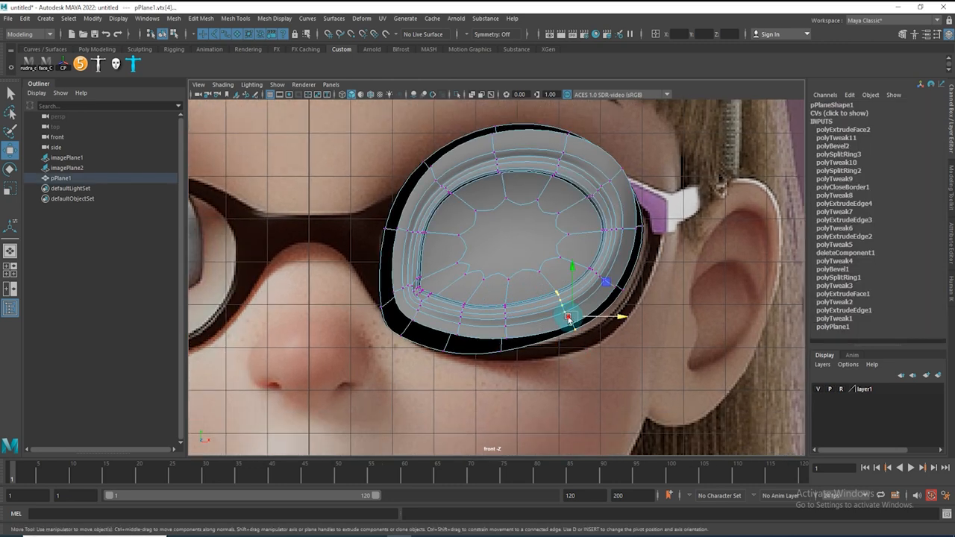
pyautogui.click(498, 337)
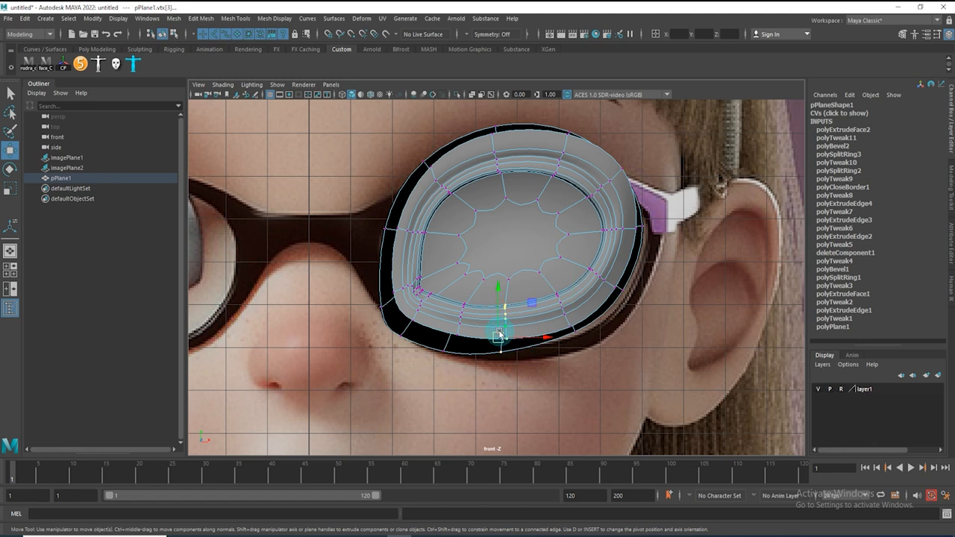
pyautogui.moveTo(523, 262); pyautogui.dragTo(596, 243, button='right')
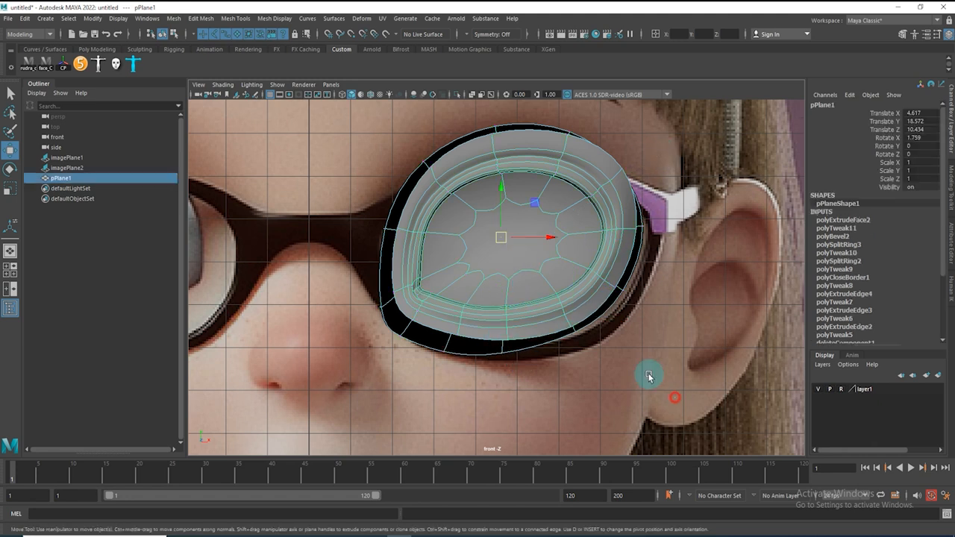
# Inspect the smoothed socket in the front and side views
pyautogui.click(648, 377)
pyautogui.click(609, 224)
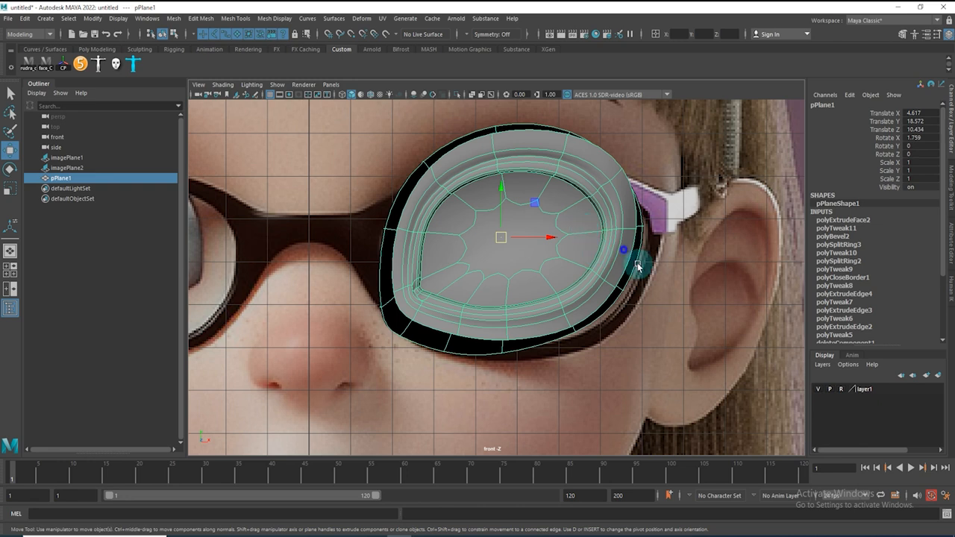
pyautogui.scroll(2, 638, 266)
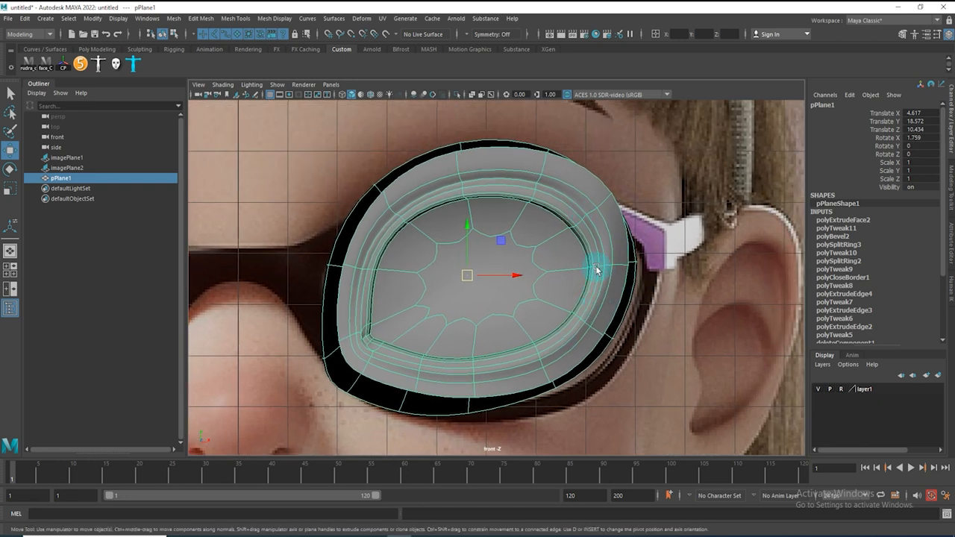
pyautogui.click(739, 151)
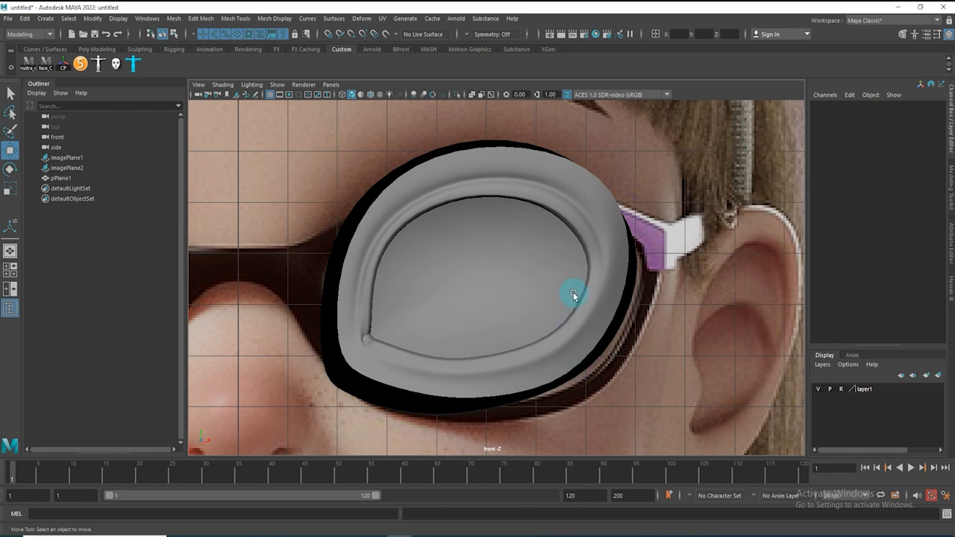
pyautogui.click(540, 262)
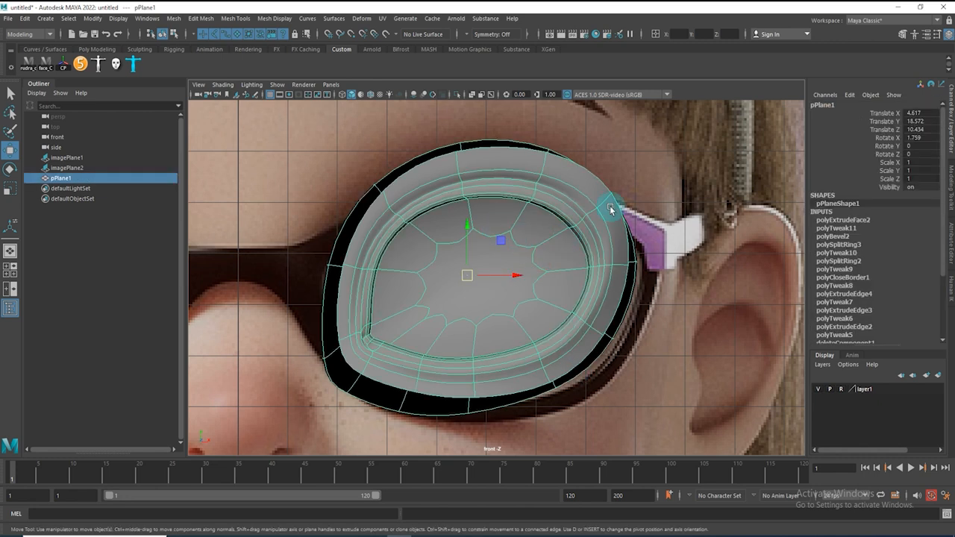
pyautogui.click(640, 184)
pyautogui.click(676, 246)
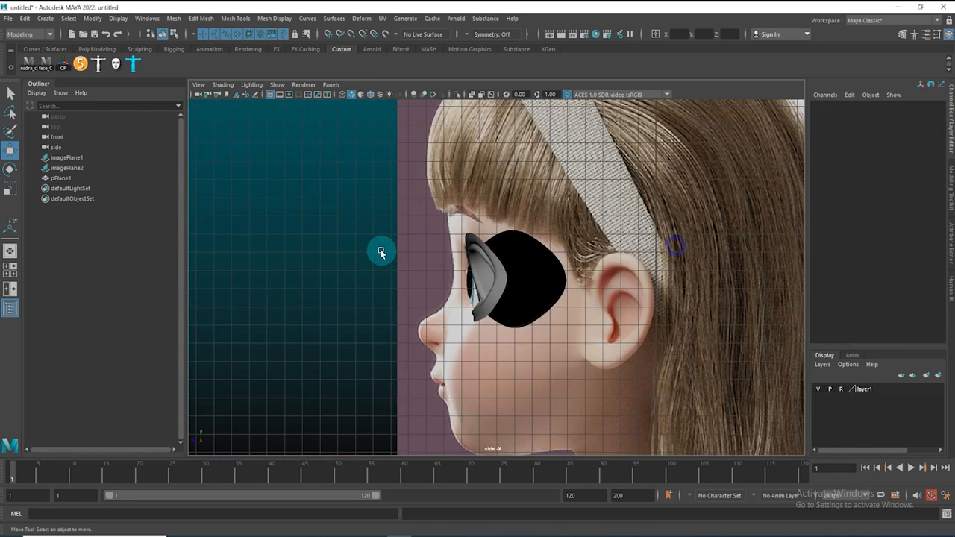
pyautogui.click(394, 283)
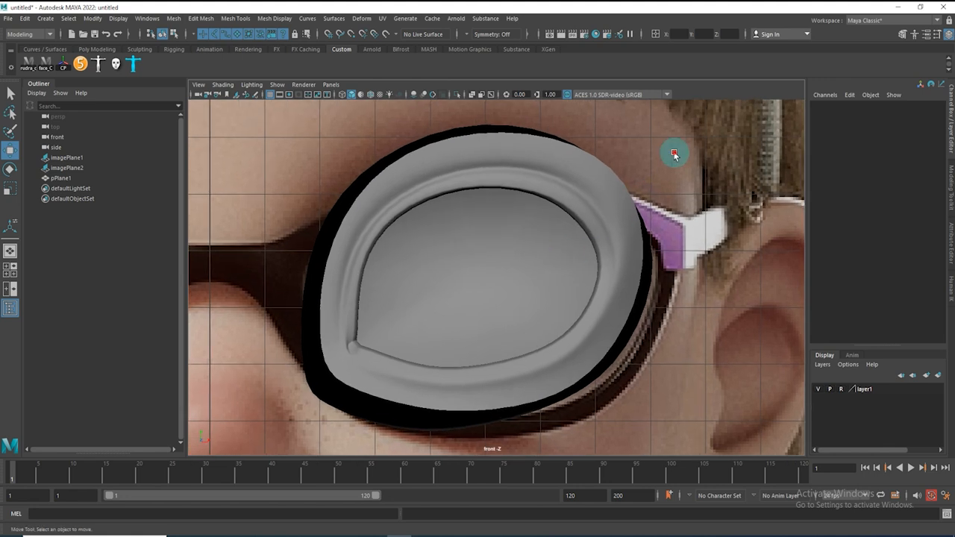
# Create a polygon sphere in the side view and move it into the eye socket
pyautogui.keyDown('shift'); pyautogui.rightClick(312, 127); pyautogui.keyUp('shift')
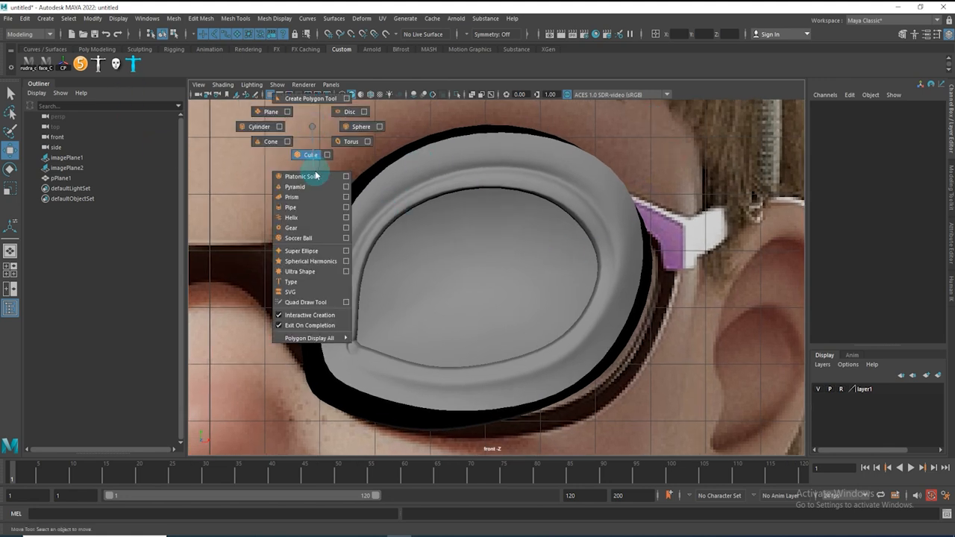
pyautogui.click(362, 128)
pyautogui.moveTo(480, 281); pyautogui.dragTo(525, 317)
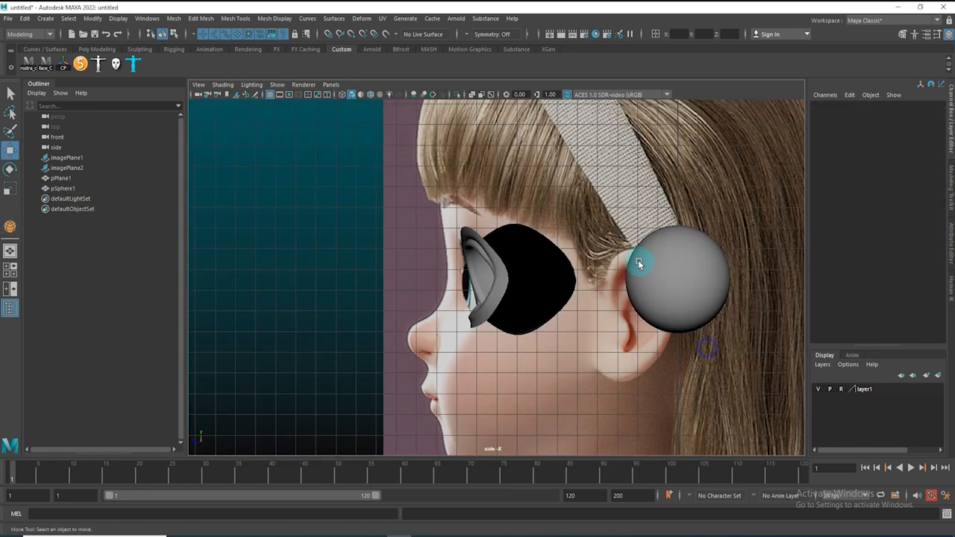
pyautogui.click(639, 263)
pyautogui.moveTo(633, 288); pyautogui.dragTo(479, 290)
pyautogui.scroll(2, 611, 351)
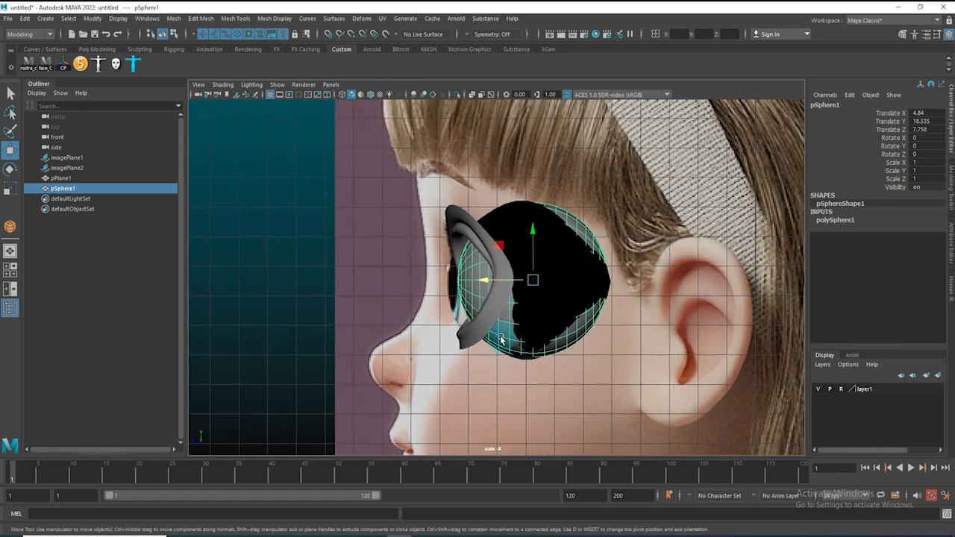
# Position the eyeball sphere inside the socket, checking its fit from top, perspective and front views
pyautogui.press('space')
pyautogui.moveTo(594, 391); pyautogui.dragTo(545, 318)
pyautogui.keyDown('alt'); pyautogui.moveTo(546, 318); pyautogui.dragTo(503, 310, button='right'); pyautogui.keyUp('alt')
pyautogui.keyDown('alt'); pyautogui.moveTo(502, 310); pyautogui.dragTo(383, 328); pyautogui.keyUp('alt')
pyautogui.press('space')
pyautogui.scroll(2, 526, 283)
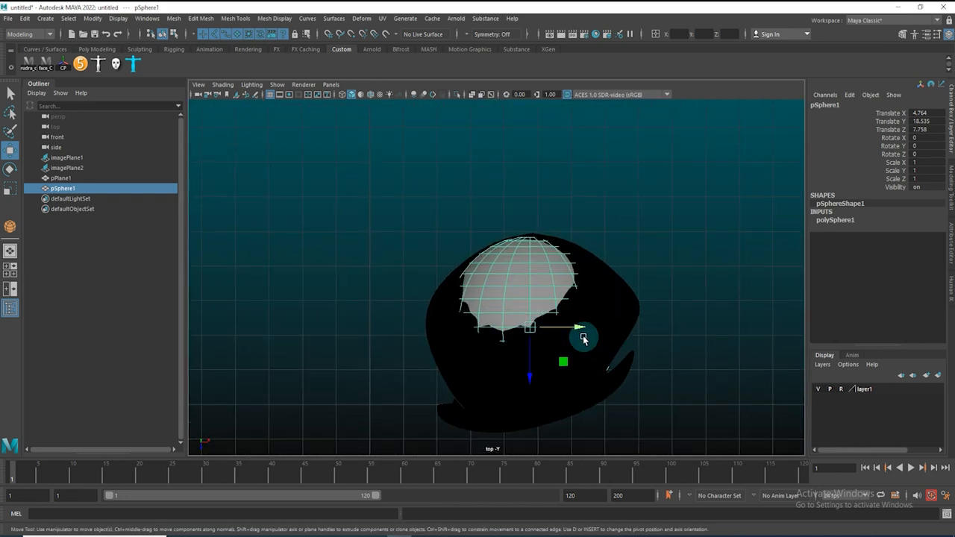
pyautogui.press('4')
pyautogui.keyDown('alt'); pyautogui.moveTo(540, 341); pyautogui.dragTo(531, 244, button='middle'); pyautogui.keyUp('alt')
pyautogui.moveTo(522, 233); pyautogui.dragTo(514, 233)
pyautogui.press('space')
pyautogui.moveTo(531, 312)
pyautogui.mouseDown()
pyautogui.moveTo(533, 268)
pyautogui.moveTo(509, 219)
pyautogui.mouseUp()
pyautogui.press('5')
pyautogui.moveTo(581, 306)
pyautogui.keyDown('alt'); pyautogui.mouseDown()
pyautogui.moveTo(525, 341)
pyautogui.moveTo(530, 314)
pyautogui.mouseUp(); pyautogui.keyUp('alt')
pyautogui.moveTo(576, 281)
pyautogui.keyDown('alt'); pyautogui.mouseDown()
pyautogui.moveTo(559, 277)
pyautogui.moveTo(614, 277)
pyautogui.moveTo(608, 251)
pyautogui.moveTo(583, 284)
pyautogui.mouseUp(); pyautogui.keyUp('alt')
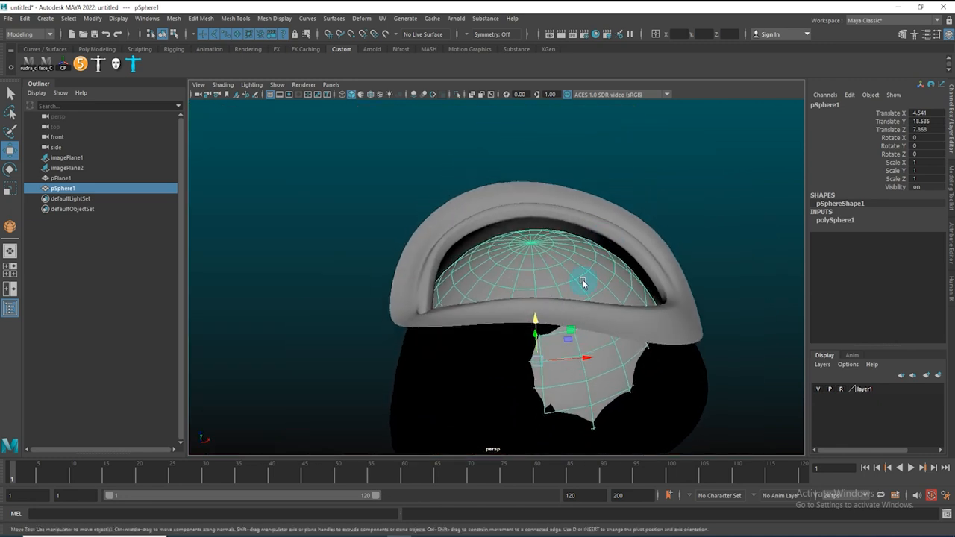
pyautogui.moveTo(535, 323); pyautogui.dragTo(593, 383)
pyautogui.press('space')
pyautogui.scroll(2, 569, 327)
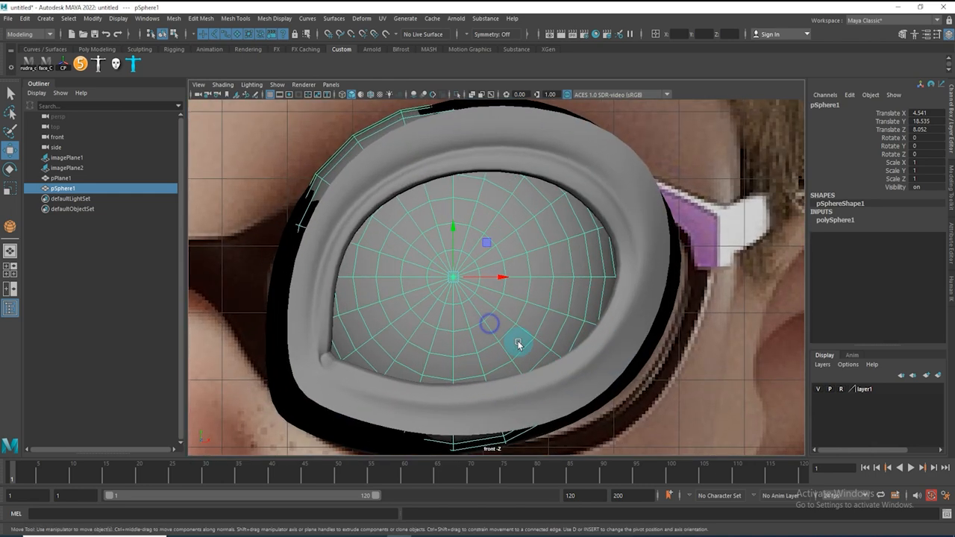
pyautogui.keyDown('alt'); pyautogui.moveTo(518, 341); pyautogui.dragTo(539, 326, button='middle'); pyautogui.keyUp('alt')
pyautogui.scroll(1, 534, 313)
pyautogui.keyDown('alt'); pyautogui.moveTo(520, 287); pyautogui.dragTo(527, 286, button='middle'); pyautogui.keyUp('alt')
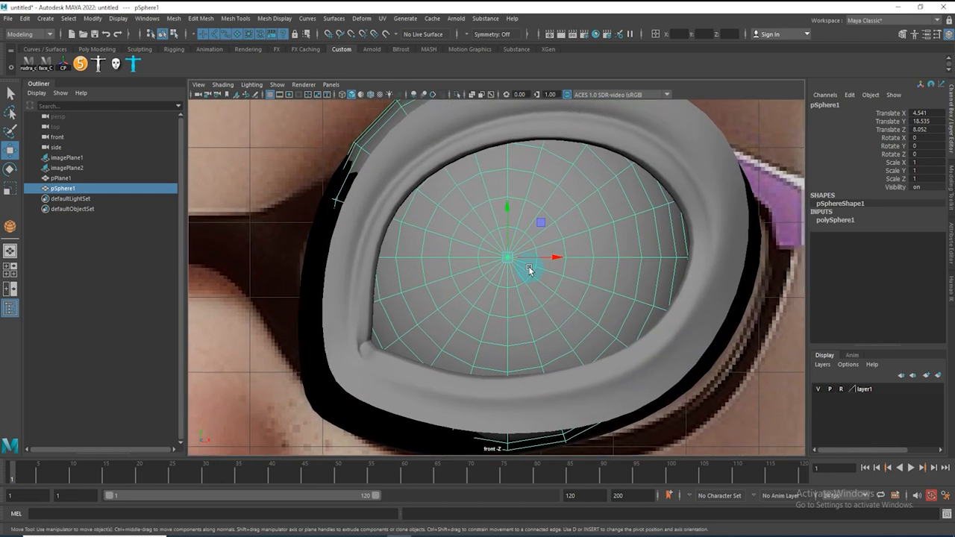
# Rotate the eyeball sphere slightly about Y (about 2.2°) and switch to wireframe to compare it with the reference eye
pyautogui.press('e')
pyautogui.moveTo(529, 262); pyautogui.dragTo(530, 262)
pyautogui.press('4')
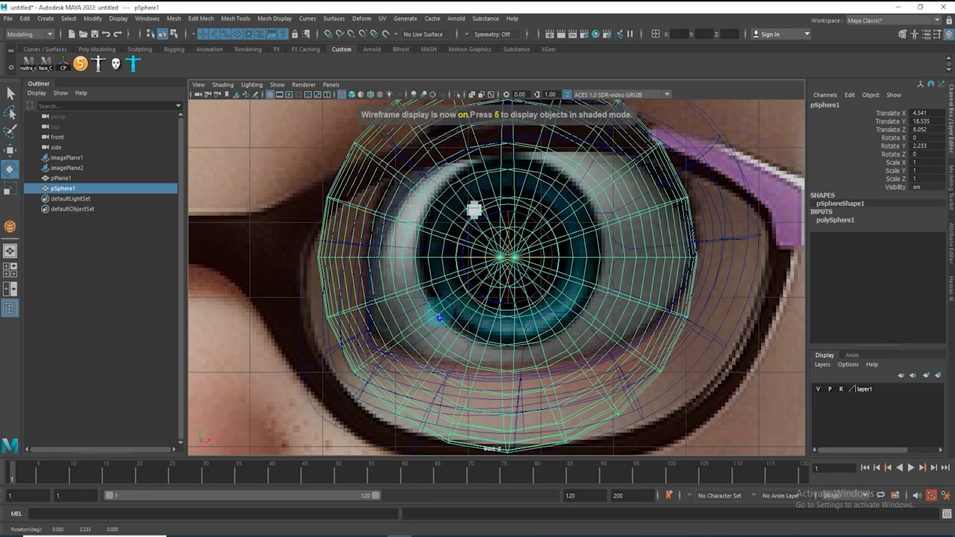
# Select the edge loop around the eyeball's front pole in shaded mode
pyautogui.click(429, 284)
pyautogui.click(419, 277)
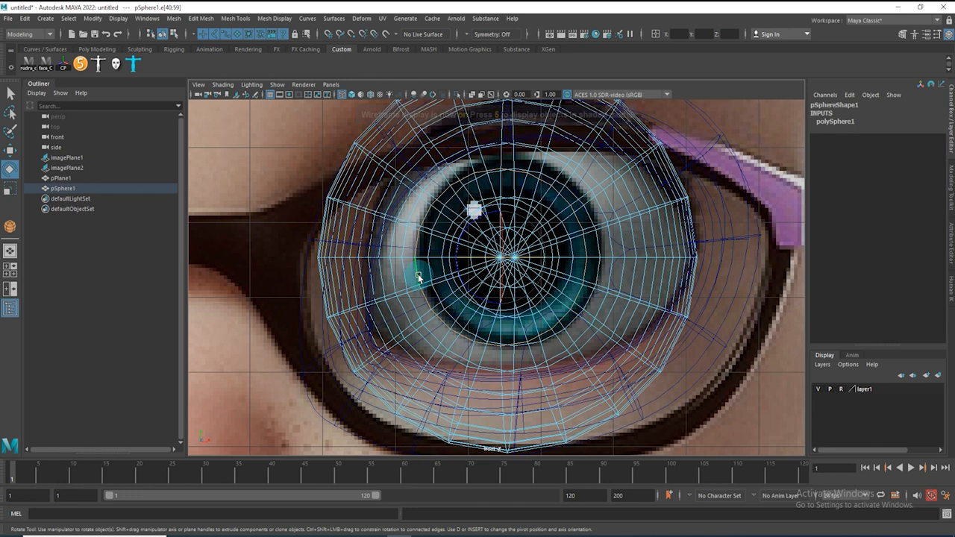
pyautogui.press('5')
pyautogui.doubleClick(433, 294)
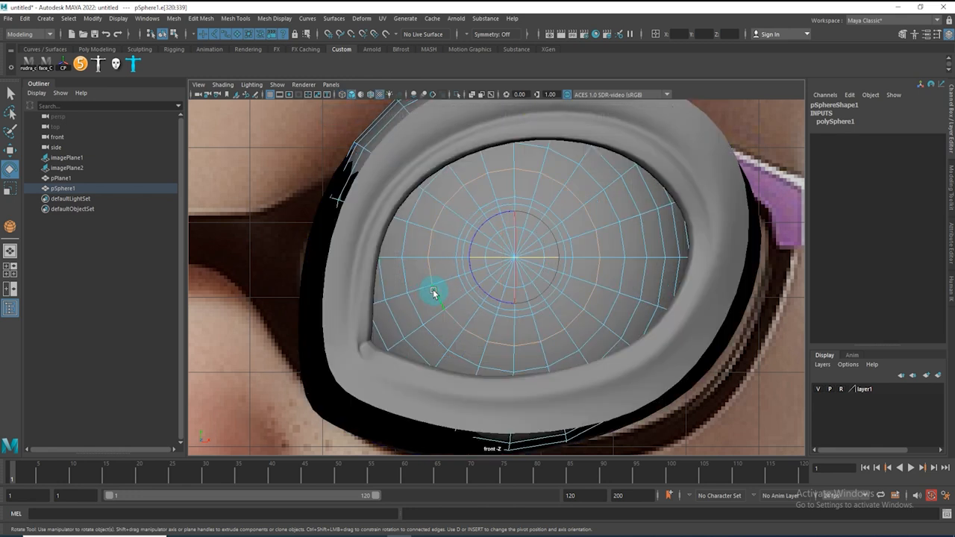
pyautogui.moveTo(526, 273); pyautogui.dragTo(479, 269, button='right')
# Select the faces around the eyeball's front pole by converting the pole vertex to faces and growing the selection twice
pyautogui.click(523, 265)
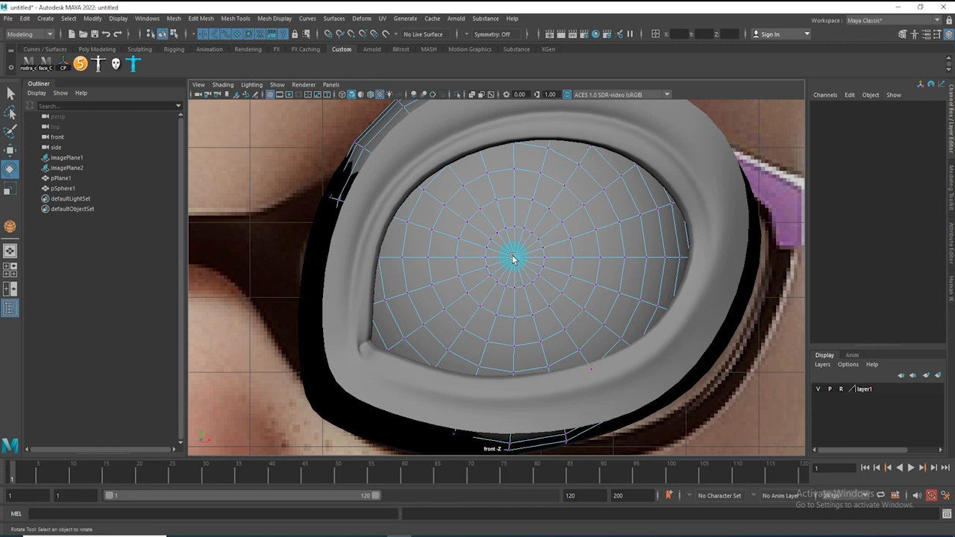
pyautogui.keyDown('shift'); pyautogui.rightClick(553, 267); pyautogui.keyUp('shift')
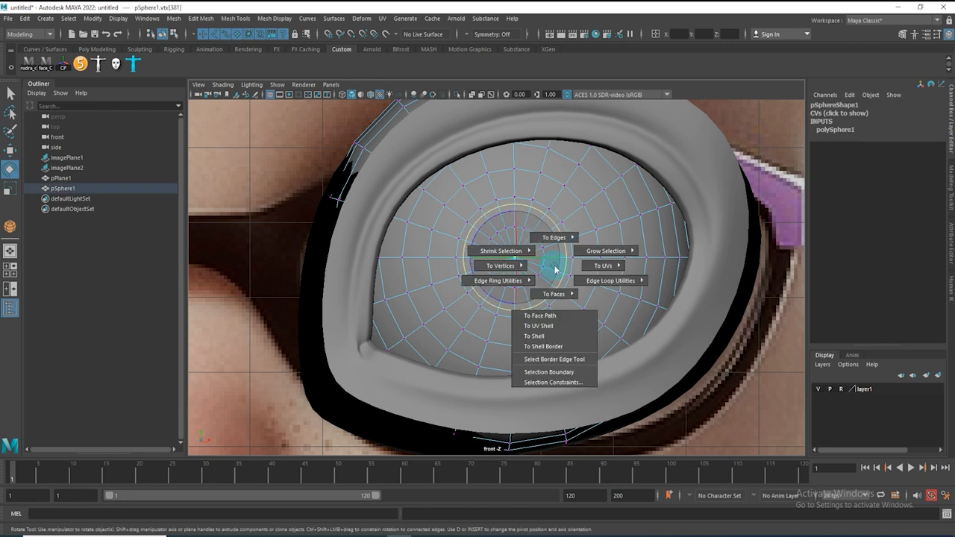
pyautogui.keyDown('shift'); pyautogui.moveTo(555, 270); pyautogui.dragTo(553, 326, button='right'); pyautogui.keyUp('shift')
pyautogui.press('>')
pyautogui.press('>')
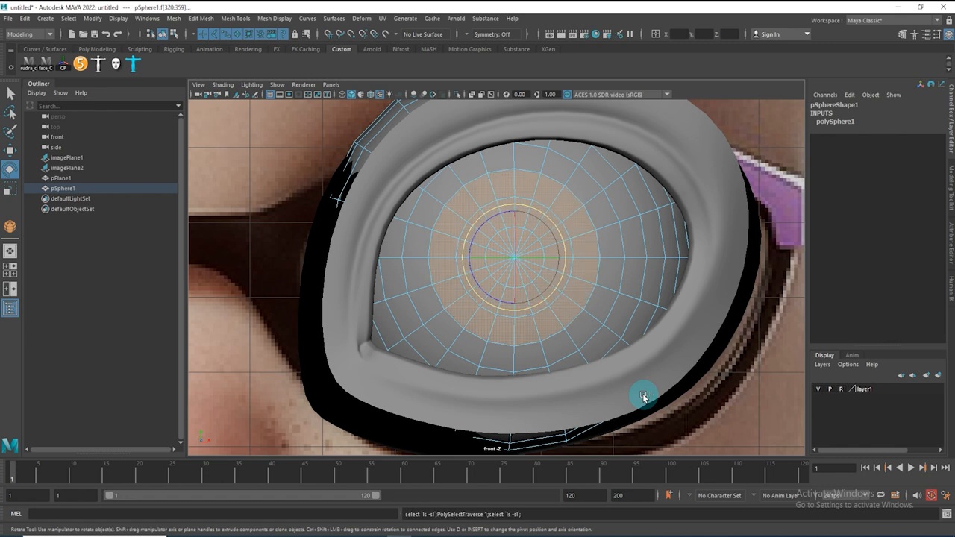
# Reselect the ring of faces around the front pole, grow it twice, and compare the selection with the reference iris in wireframe
pyautogui.click(459, 314)
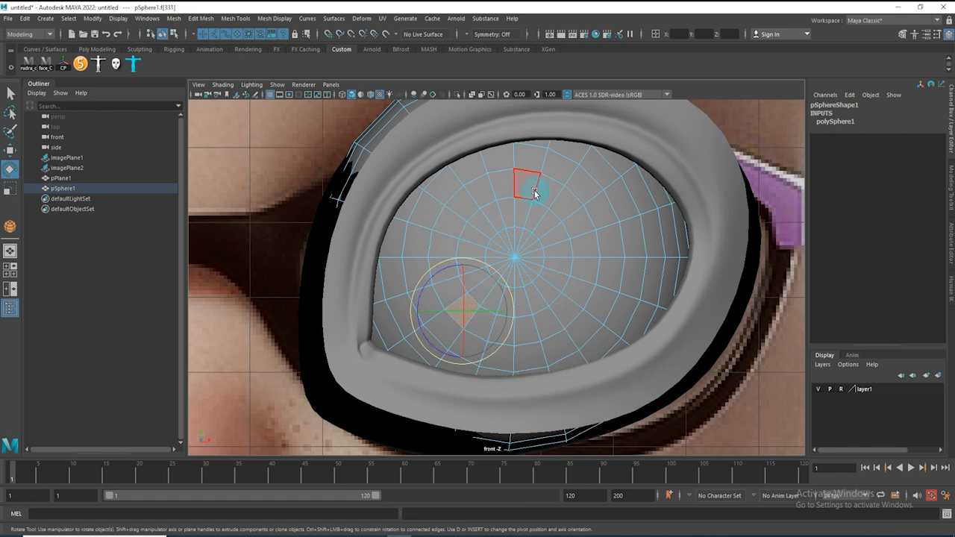
pyautogui.keyDown('shift'); pyautogui.doubleClick(572, 293); pyautogui.keyUp('shift')
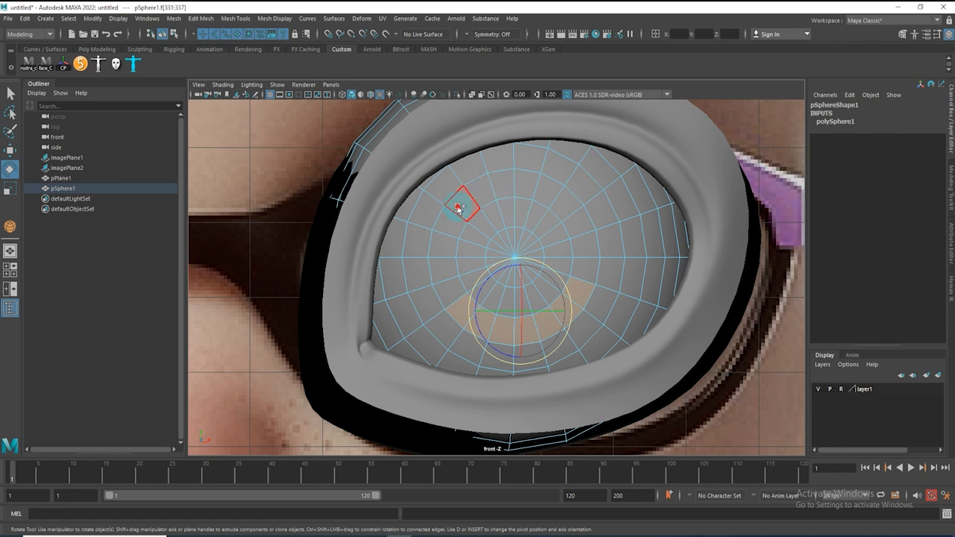
pyautogui.doubleClick(442, 239)
pyautogui.keyDown('shift'); pyautogui.doubleClick(446, 277); pyautogui.keyUp('shift')
pyautogui.keyDown('shift'); pyautogui.doubleClick(549, 294); pyautogui.keyUp('shift')
pyautogui.moveTo(600, 269); pyautogui.dragTo(277, 256, button='right')
pyautogui.click(515, 258)
pyautogui.keyDown('ctrl'); pyautogui.moveTo(533, 251); pyautogui.dragTo(536, 323, button='right'); pyautogui.keyUp('ctrl')
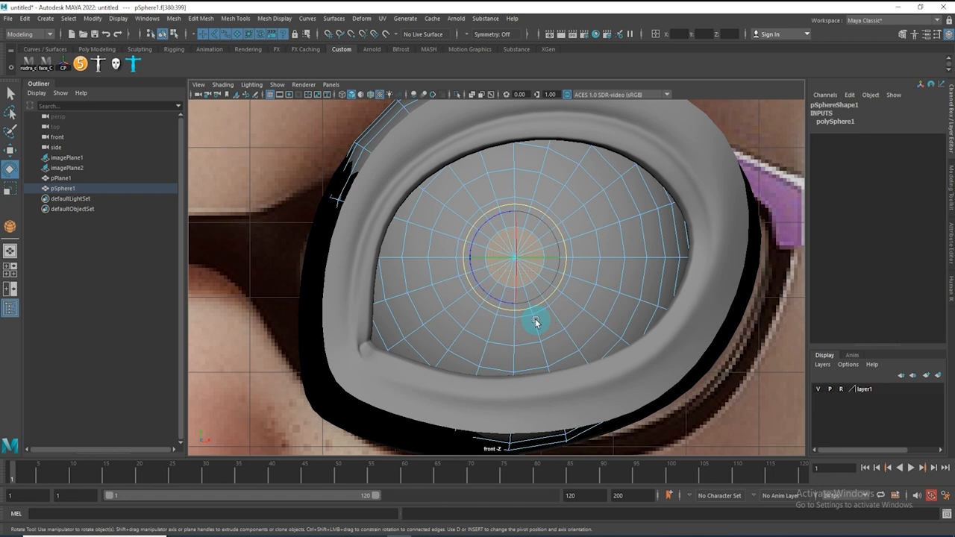
pyautogui.hotkey('shift', '.')
pyautogui.hotkey('shift', '.')
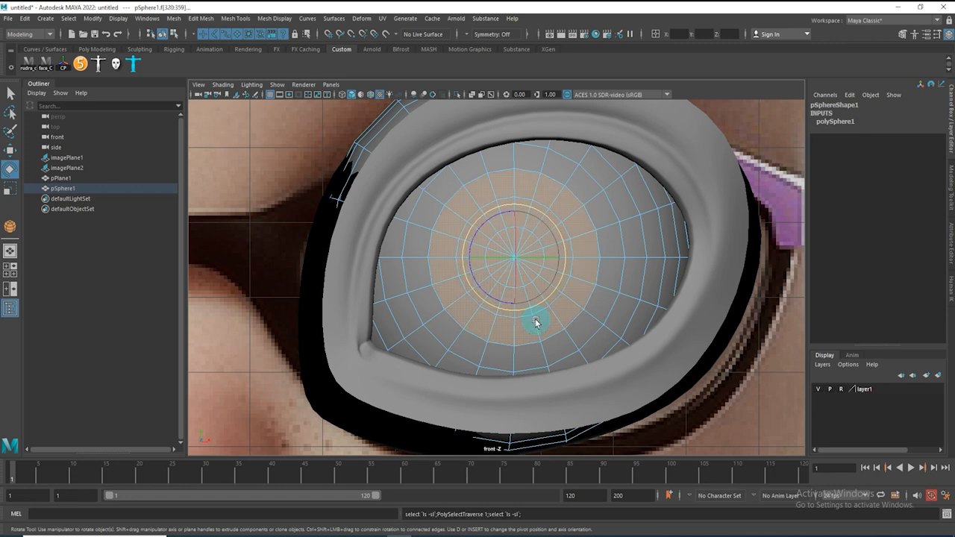
pyautogui.press('4')
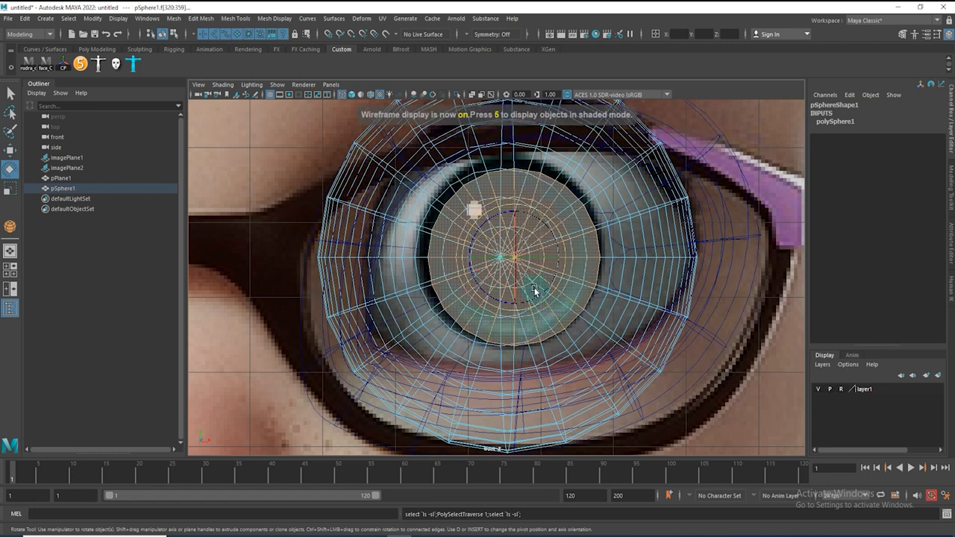
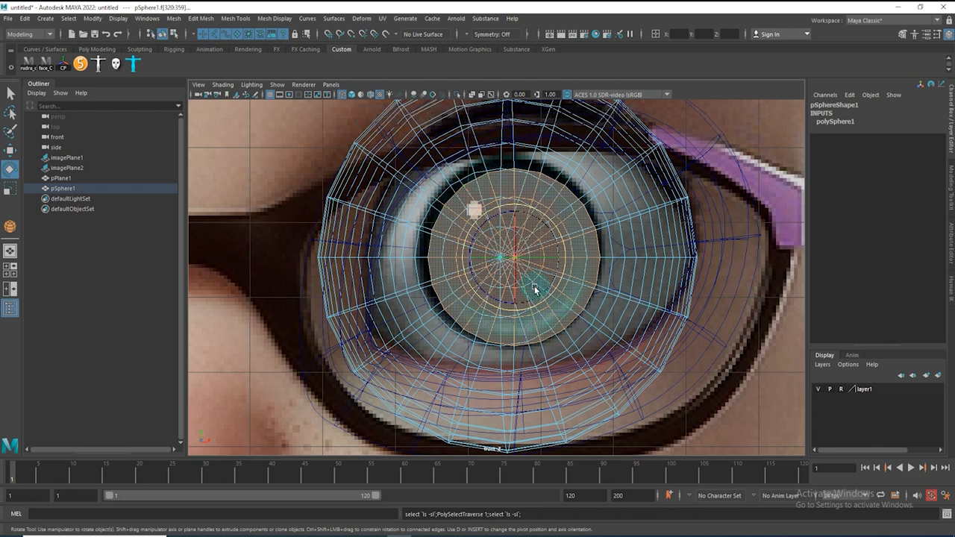
# Delete the edge loops around the eyeball's front pole, leaving only the radiating edges in the iris area
pyautogui.press('4')
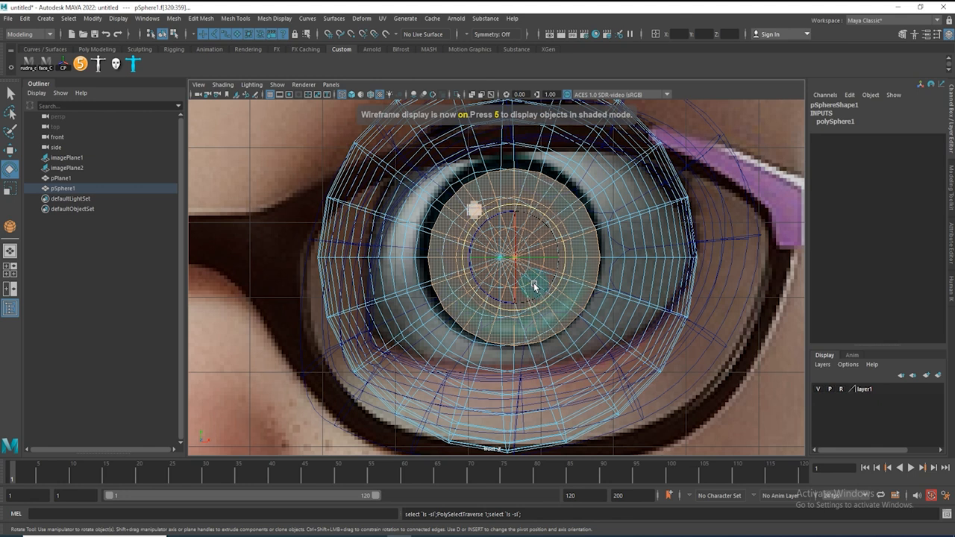
pyautogui.press('5')
pyautogui.press('F9')
pyautogui.press('F10')
pyautogui.click(463, 273)
pyautogui.keyDown('ctrl'); pyautogui.rightClick(486, 283); pyautogui.keyUp('ctrl')
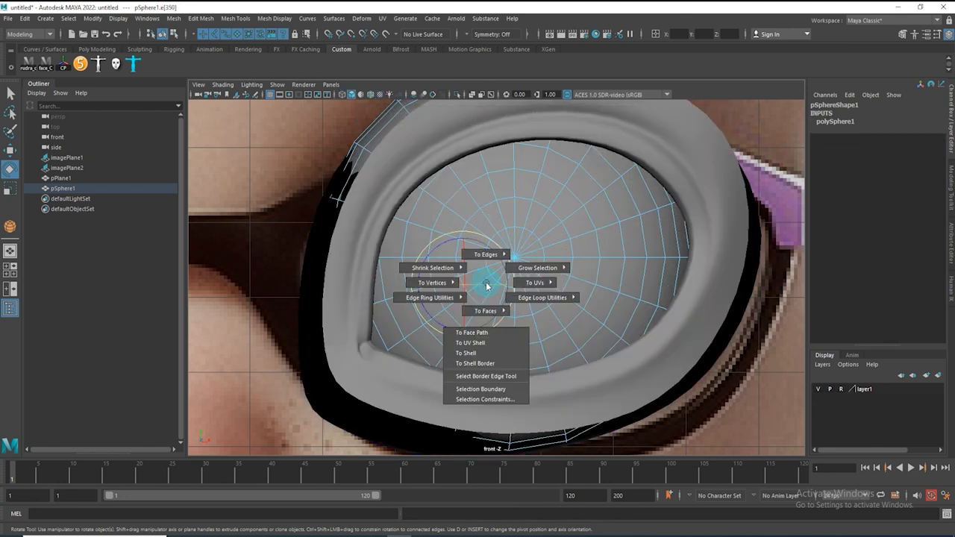
pyautogui.moveTo(488, 286); pyautogui.dragTo(562, 283, button='right')
pyautogui.press('w')
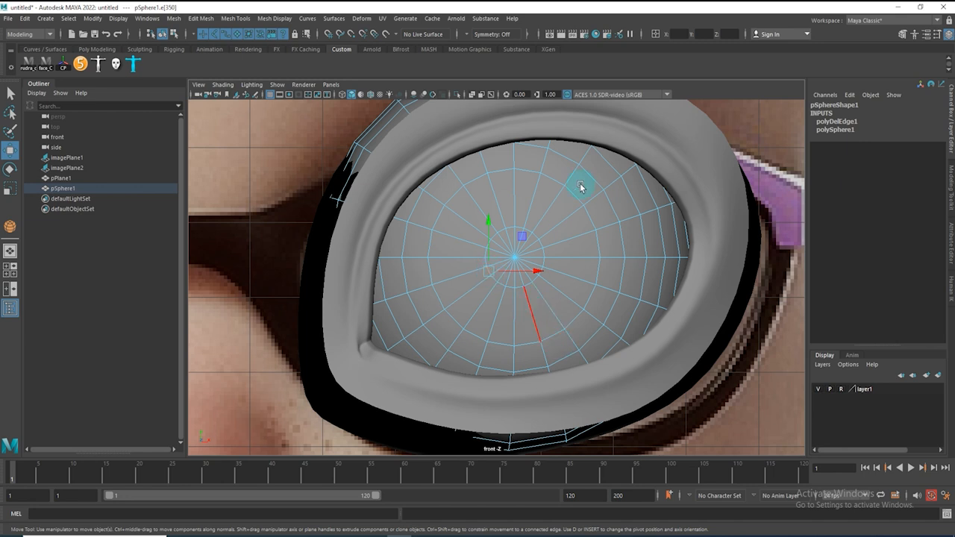
pyautogui.press('Delete')
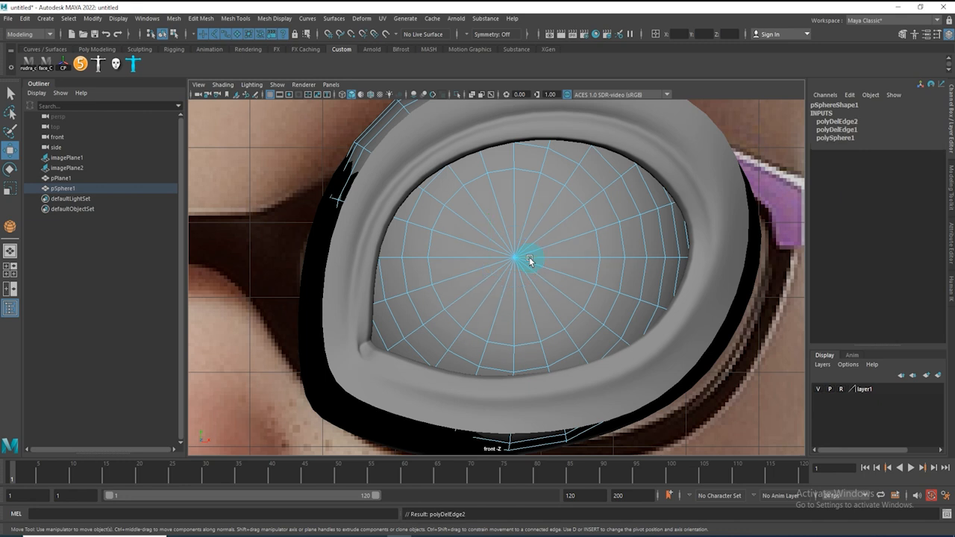
# Push the eyeball's front pole vertex inward to make the iris area concave
pyautogui.click(515, 259)
pyautogui.press('space')
pyautogui.moveTo(527, 290); pyautogui.dragTo(424, 287)
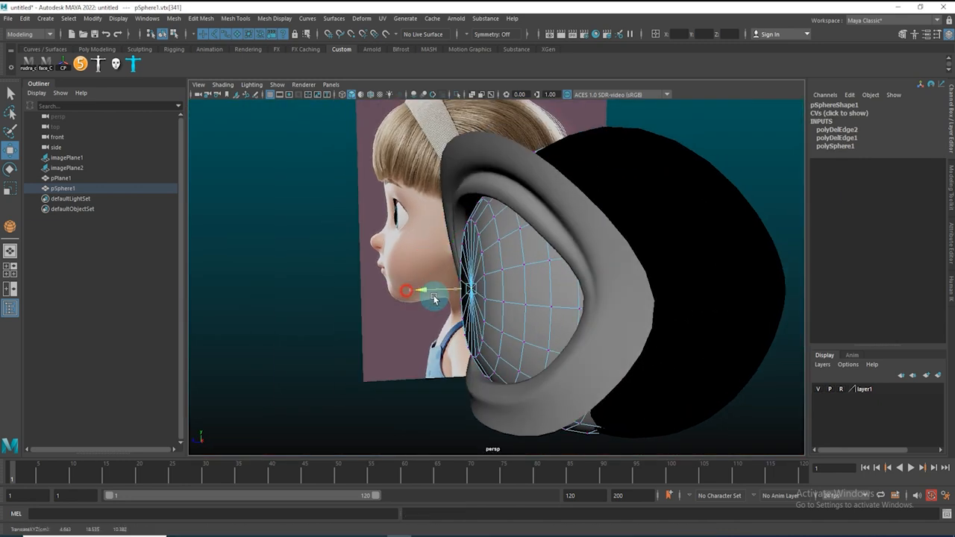
pyautogui.keyDown('alt'); pyautogui.moveTo(485, 305); pyautogui.dragTo(535, 292); pyautogui.keyUp('alt')
# Bevel the edge loop at the iris border with a fraction of 0.15 and one segment
pyautogui.moveTo(578, 238); pyautogui.dragTo(602, 221, button='right')
pyautogui.click(585, 235)
pyautogui.moveTo(683, 289); pyautogui.dragTo(661, 286)
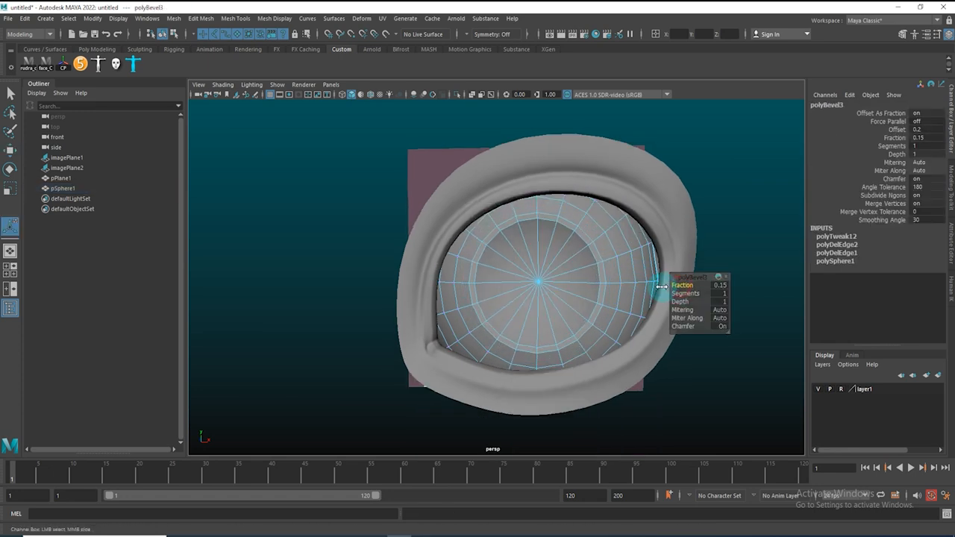
pyautogui.press('q')
pyautogui.click(721, 161)
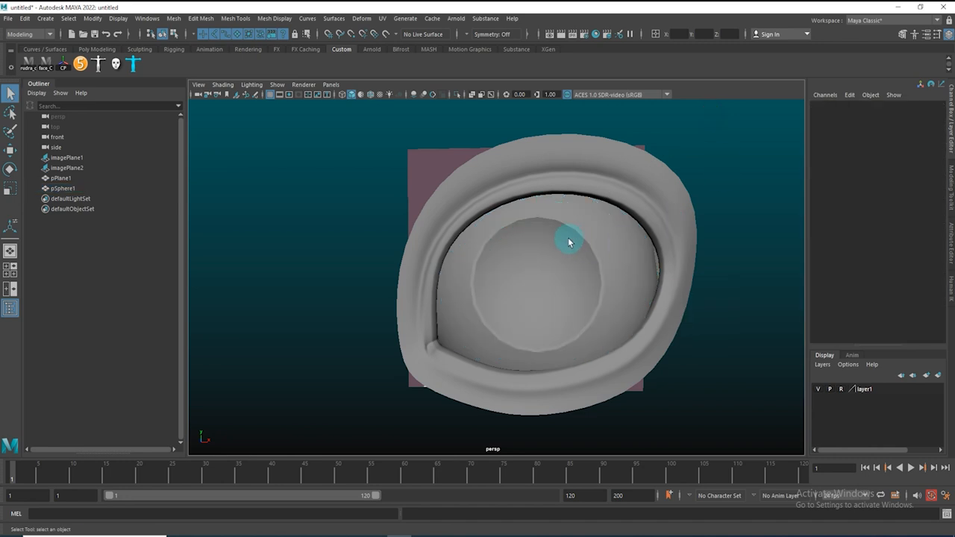
pyautogui.keyDown('alt'); pyautogui.moveTo(515, 303); pyautogui.dragTo(527, 322); pyautogui.keyUp('alt')
pyautogui.click(548, 280)
pyautogui.keyDown('alt'); pyautogui.moveTo(563, 281); pyautogui.dragTo(427, 115, button='right'); pyautogui.keyUp('alt')
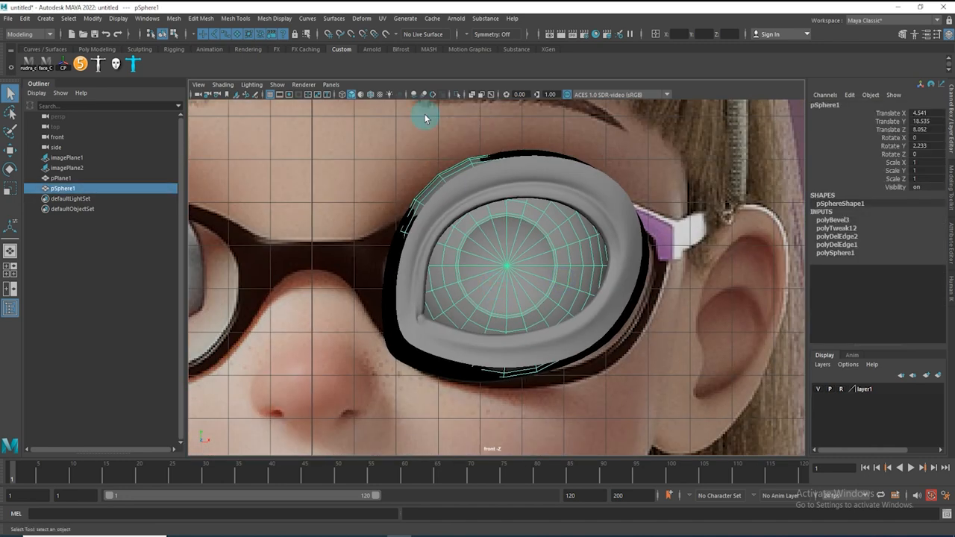
pyautogui.keyDown('shift'); pyautogui.rightClick(338, 143); pyautogui.keyUp('shift')
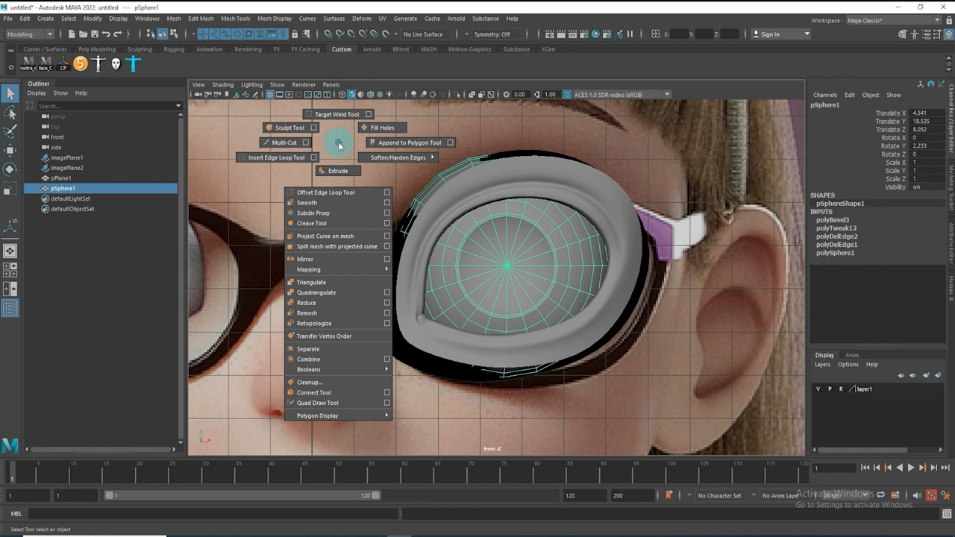
pyautogui.click(339, 145)
pyautogui.keyDown('shift'); pyautogui.rightClick(339, 144); pyautogui.keyUp('shift')
pyautogui.click(461, 426)
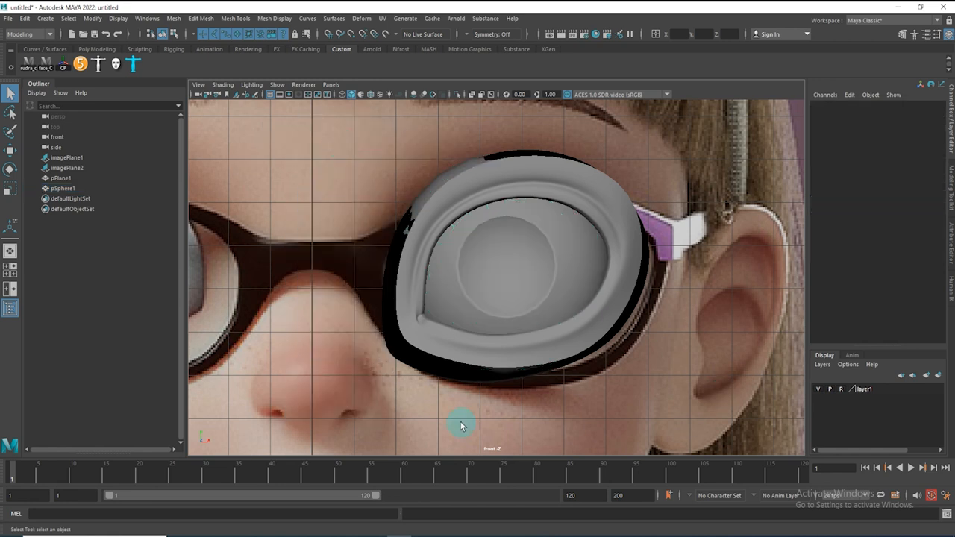
# Create a small polygon sphere at the pupil in front view, about 0.31 radius, with 11 axis and height subdivisions
pyautogui.keyDown('shift'); pyautogui.rightClick(305, 147); pyautogui.keyUp('shift')
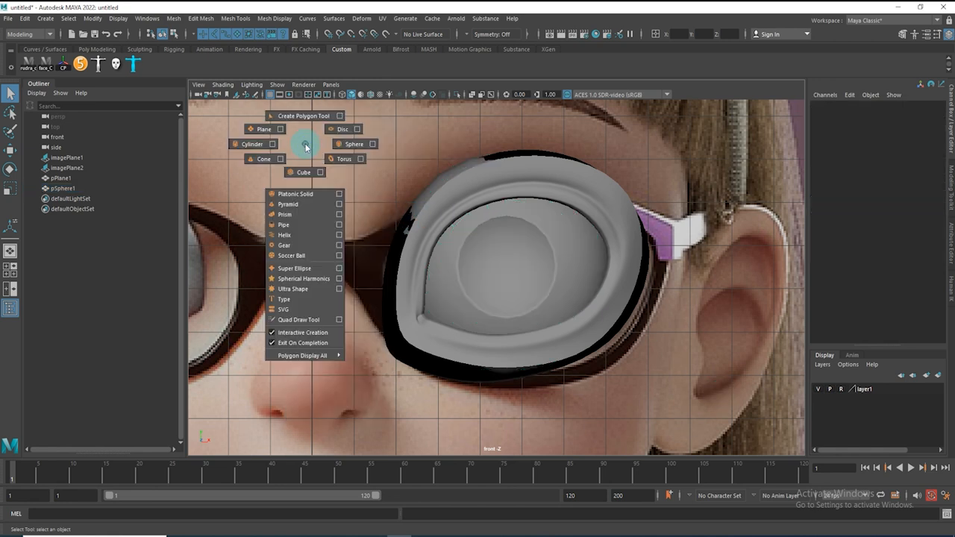
pyautogui.click(348, 149)
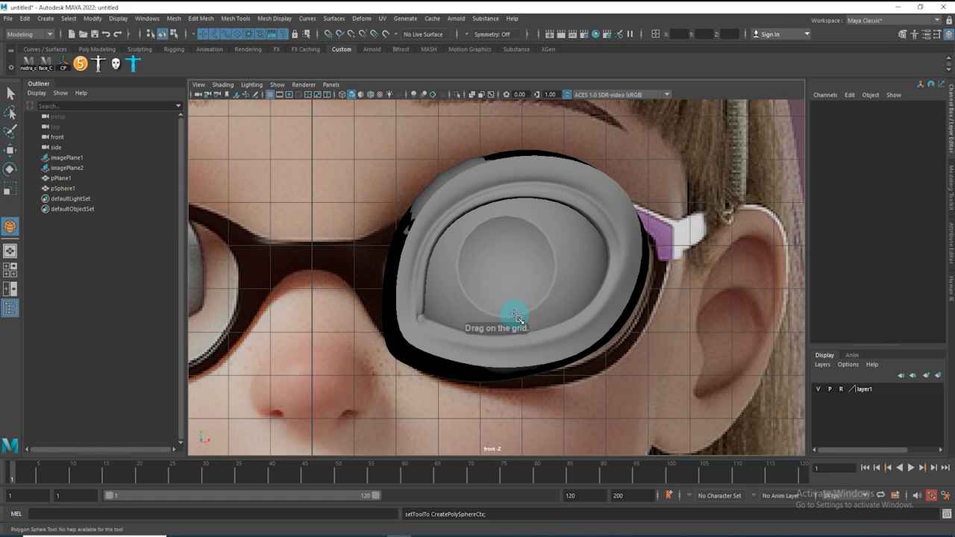
pyautogui.press('4')
pyautogui.moveTo(504, 267); pyautogui.dragTo(516, 273)
pyautogui.press('space')
pyautogui.moveTo(560, 297); pyautogui.dragTo(560, 238)
pyautogui.keyDown('alt'); pyautogui.moveTo(556, 253); pyautogui.dragTo(497, 292); pyautogui.keyUp('alt')
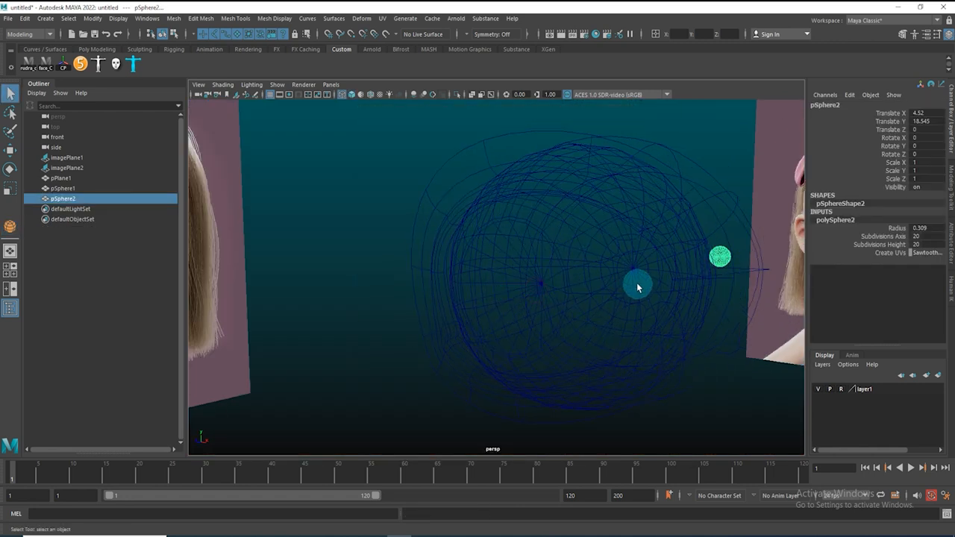
pyautogui.moveTo(888, 235); pyautogui.dragTo(888, 244)
pyautogui.moveTo(742, 256); pyautogui.dragTo(649, 268, button='middle')
pyautogui.scroll(2, 729, 276)
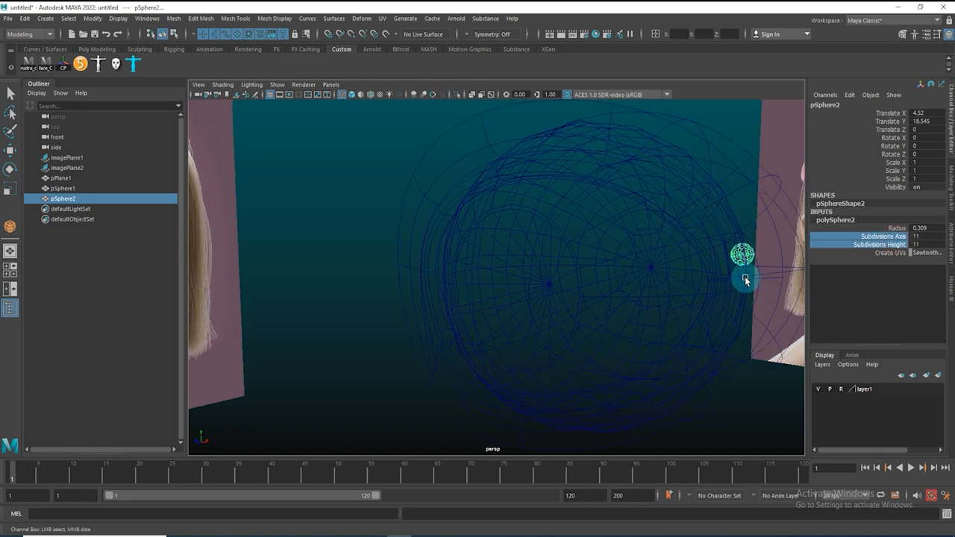
pyautogui.scroll(-2, 746, 280)
# Move the small sphere forward onto the eyeball's front and flatten its Z scale to about 0.43
pyautogui.keyDown('alt'); pyautogui.moveTo(691, 295); pyautogui.dragTo(664, 298); pyautogui.keyUp('alt')
pyautogui.press('w')
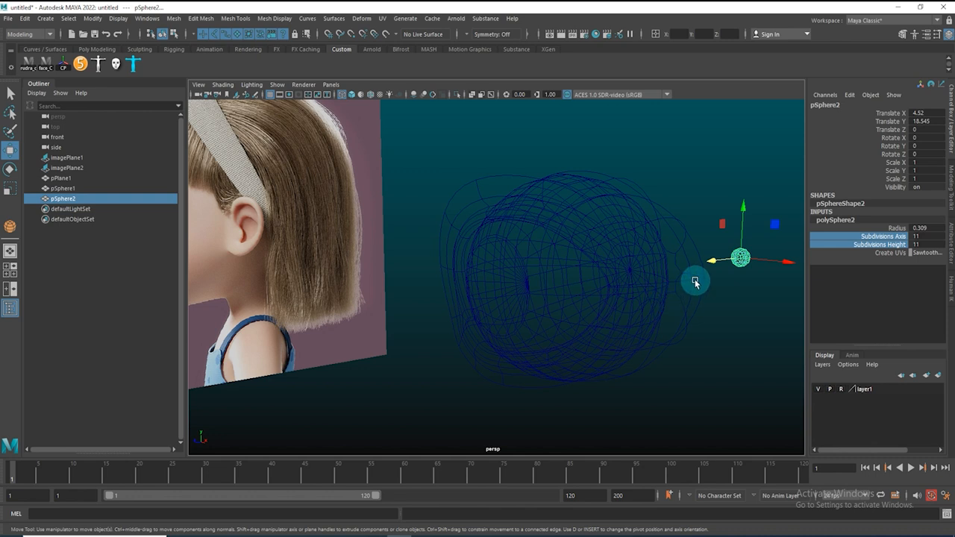
pyautogui.moveTo(693, 265)
pyautogui.mouseDown()
pyautogui.moveTo(515, 299)
pyautogui.moveTo(573, 270)
pyautogui.moveTo(512, 237)
pyautogui.moveTo(548, 294)
pyautogui.moveTo(537, 335)
pyautogui.mouseUp()
pyautogui.press('5')
pyautogui.press('space')
pyautogui.keyDown('alt'); pyautogui.moveTo(537, 334); pyautogui.dragTo(599, 335, button='right'); pyautogui.keyUp('alt')
pyautogui.moveTo(507, 261); pyautogui.dragTo(536, 264)
pyautogui.press('space')
pyautogui.keyDown('alt'); pyautogui.moveTo(534, 267); pyautogui.dragTo(467, 291); pyautogui.keyUp('alt')
pyautogui.keyDown('alt'); pyautogui.moveTo(468, 291); pyautogui.dragTo(530, 315, button='right'); pyautogui.keyUp('alt')
pyautogui.press('r')
pyautogui.moveTo(488, 315); pyautogui.dragTo(551, 338)
pyautogui.press('w')
pyautogui.press('space')
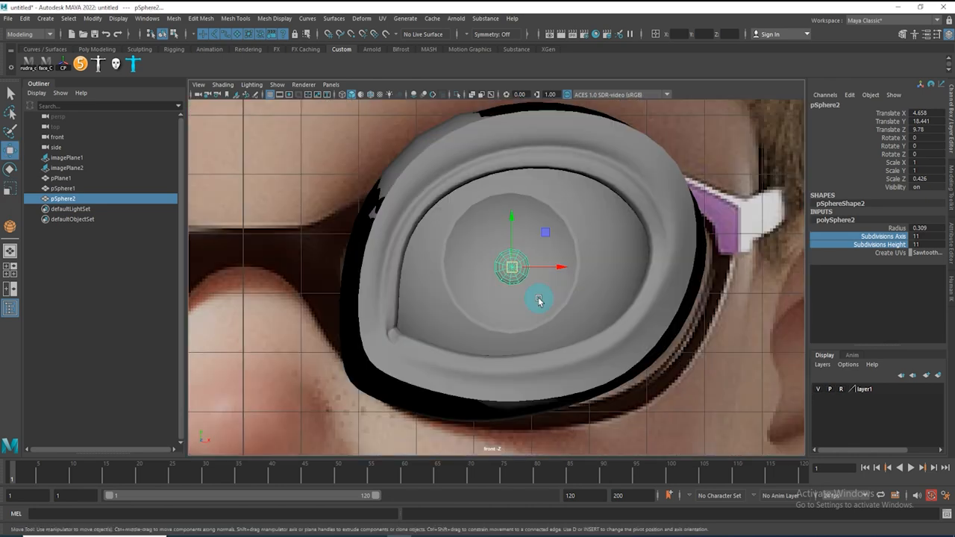
# Duplicate the pupil sphere, scale the copy smaller and place it up and left as an eye highlight
pyautogui.click(645, 167)
pyautogui.click(517, 270)
pyautogui.moveTo(517, 275); pyautogui.dragTo(481, 248)
pyautogui.hotkey('ctrl', 'd')
pyautogui.press('space')
pyautogui.moveTo(551, 262); pyautogui.dragTo(564, 229)
pyautogui.keyDown('alt'); pyautogui.moveTo(543, 261); pyautogui.dragTo(451, 292); pyautogui.keyUp('alt')
pyautogui.press('r')
pyautogui.keyDown('alt'); pyautogui.moveTo(451, 292); pyautogui.dragTo(545, 284); pyautogui.keyUp('alt')
pyautogui.keyDown('shift'); pyautogui.click(644, 251); pyautogui.keyUp('shift')
pyautogui.keyDown('shift'); pyautogui.click(478, 277); pyautogui.keyUp('shift')
pyautogui.moveTo(476, 265)
pyautogui.keyDown('shift'); pyautogui.mouseDown(button='right')
pyautogui.moveTo(484, 328)
pyautogui.moveTo(477, 266)
pyautogui.mouseUp(button='right'); pyautogui.keyUp('shift')
pyautogui.click(650, 308)
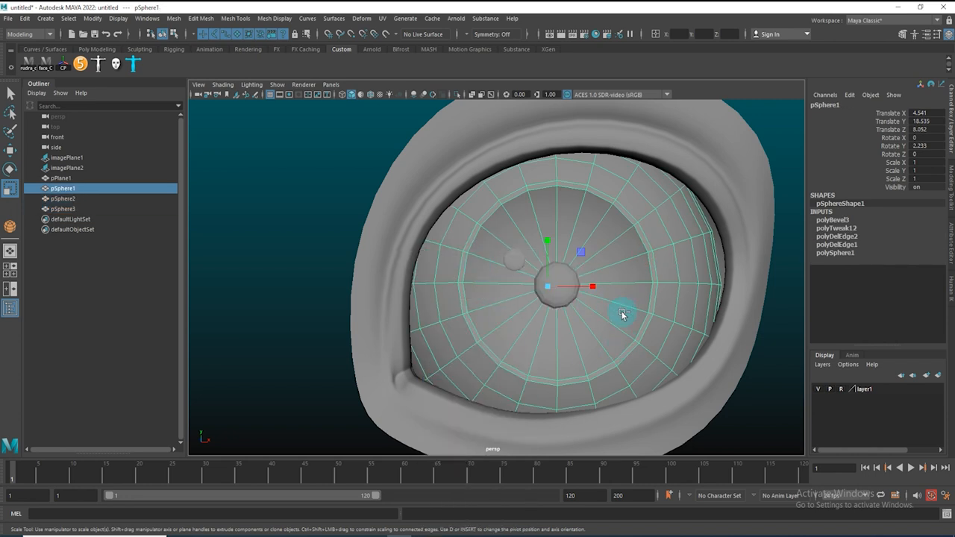
# Duplicate the eyeball sphere and move the copy out of the eye socket
pyautogui.hotkey('ctrl', 's')
pyautogui.click(818, 50)
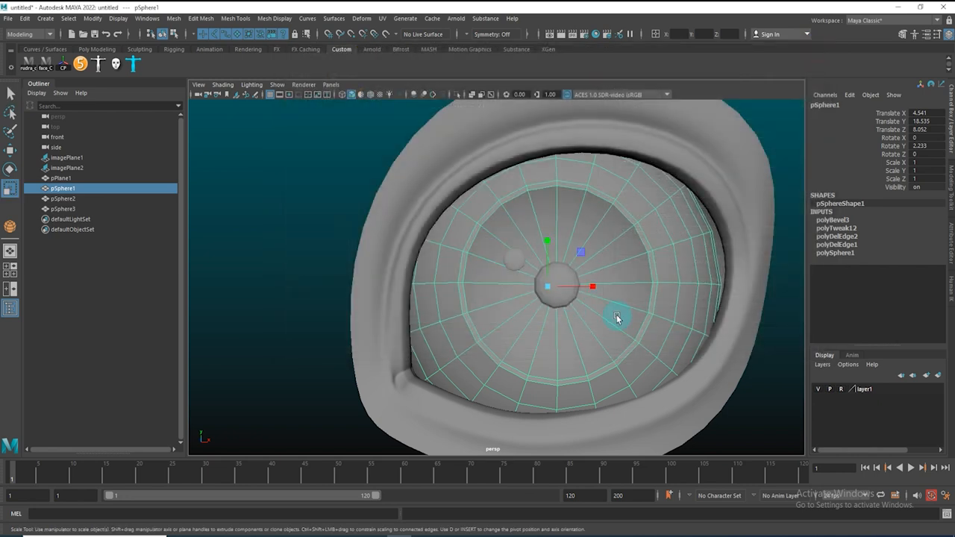
pyautogui.keyDown('alt'); pyautogui.moveTo(617, 318); pyautogui.dragTo(548, 313, button='right'); pyautogui.keyUp('alt')
pyautogui.keyDown('alt'); pyautogui.moveTo(548, 313); pyautogui.dragTo(544, 315); pyautogui.keyUp('alt')
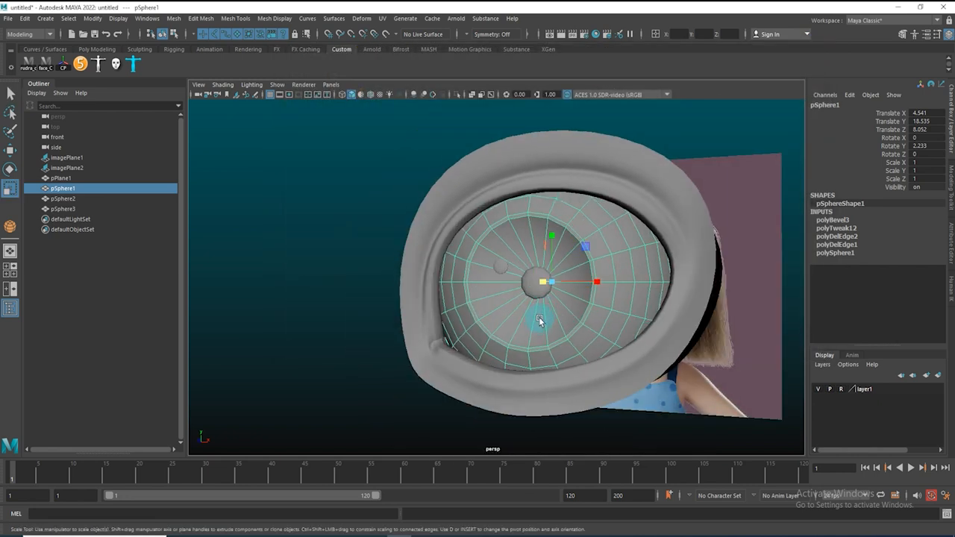
pyautogui.hotkey('ctrl', 'd')
pyautogui.keyDown('alt'); pyautogui.moveTo(544, 307); pyautogui.dragTo(497, 326, button='right'); pyautogui.keyUp('alt')
pyautogui.keyDown('alt'); pyautogui.moveTo(497, 327); pyautogui.dragTo(461, 332); pyautogui.keyUp('alt')
pyautogui.press('w')
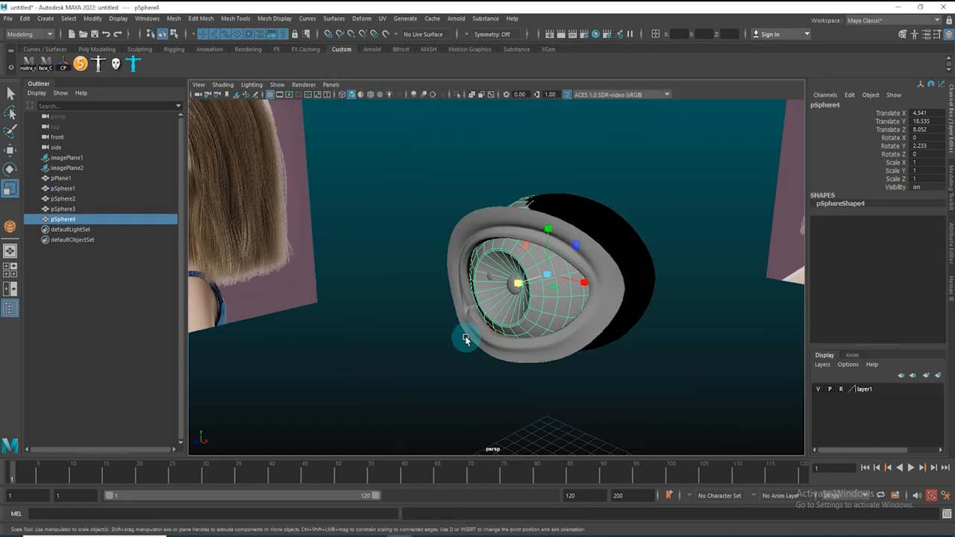
pyautogui.moveTo(569, 277); pyautogui.dragTo(691, 251)
pyautogui.keyDown('alt'); pyautogui.moveTo(566, 287); pyautogui.dragTo(646, 300); pyautogui.keyUp('alt')
pyautogui.keyDown('alt'); pyautogui.moveTo(645, 300); pyautogui.dragTo(746, 357, button='right'); pyautogui.keyUp('alt')
pyautogui.click(660, 291)
pyautogui.click(563, 299)
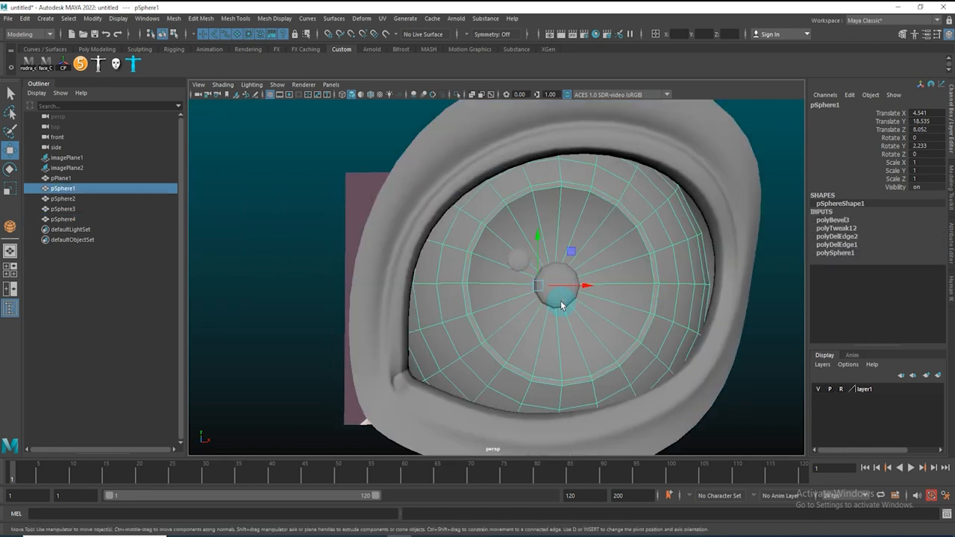
# Combine the eyeball with the pupil and highlight spheres into one mesh
pyautogui.press('q')
pyautogui.keyDown('shift'); pyautogui.click(552, 285); pyautogui.keyUp('shift')
pyautogui.keyDown('shift'); pyautogui.click(516, 261); pyautogui.keyUp('shift')
pyautogui.keyDown('shift'); pyautogui.rightClick(622, 217); pyautogui.keyUp('shift')
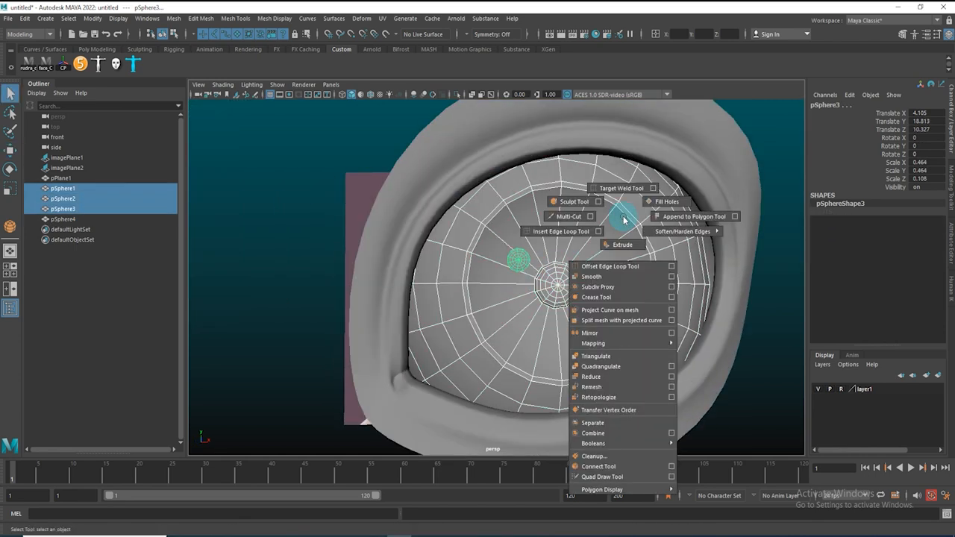
pyautogui.keyDown('shift'); pyautogui.moveTo(624, 224); pyautogui.dragTo(625, 438, button='right'); pyautogui.keyUp('shift')
# Select the duplicated eyeball and mirror it by setting its Scale Z to -1
pyautogui.keyDown('alt'); pyautogui.moveTo(538, 306); pyautogui.dragTo(533, 277); pyautogui.keyUp('alt')
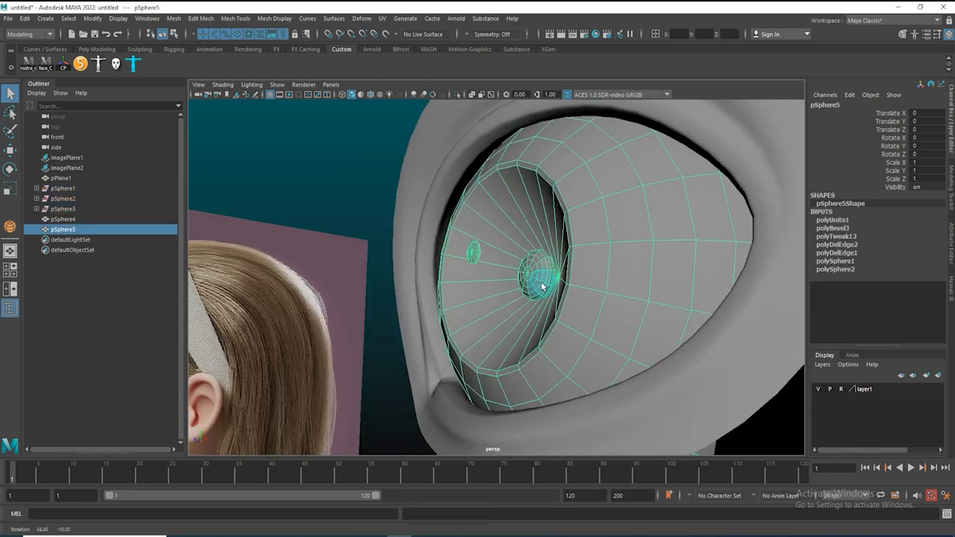
pyautogui.scroll(-3, 632, 306)
pyautogui.keyDown('alt'); pyautogui.moveTo(636, 316); pyautogui.dragTo(802, 269); pyautogui.keyUp('alt')
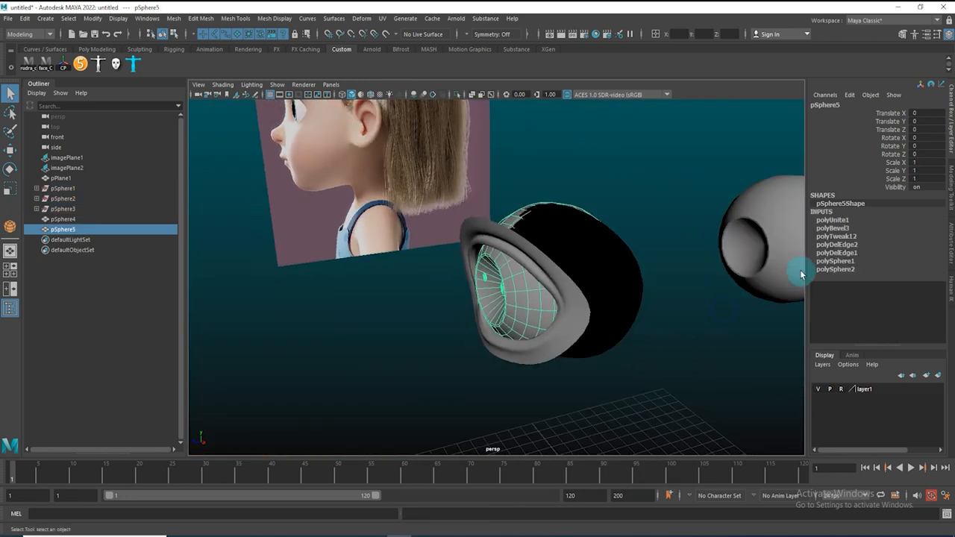
pyautogui.click(802, 268)
pyautogui.keyDown('alt'); pyautogui.moveTo(607, 297); pyautogui.dragTo(415, 300); pyautogui.keyUp('alt')
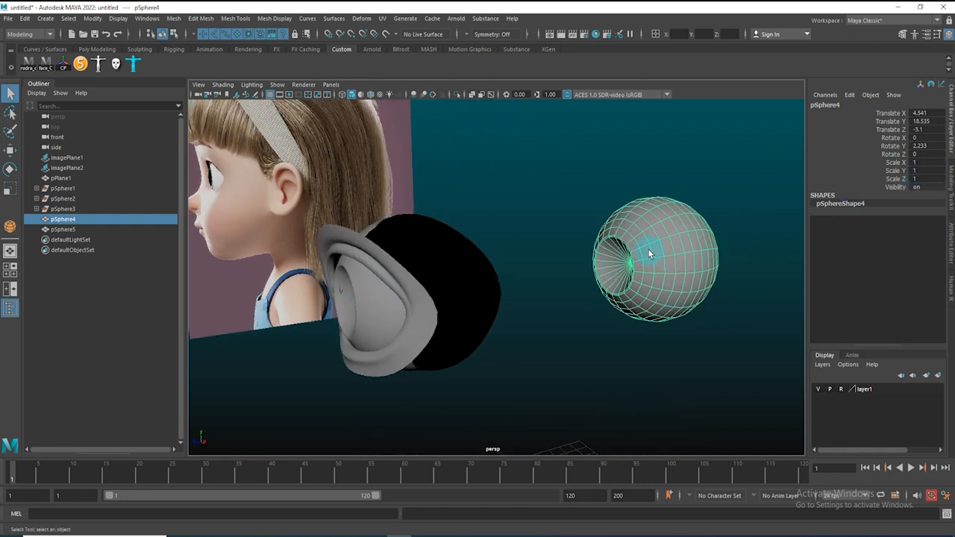
pyautogui.press('r')
pyautogui.moveTo(622, 267)
pyautogui.mouseDown()
pyautogui.moveTo(638, 258)
pyautogui.moveTo(604, 264)
pyautogui.moveTo(620, 266)
pyautogui.mouseUp()
pyautogui.click(929, 179)
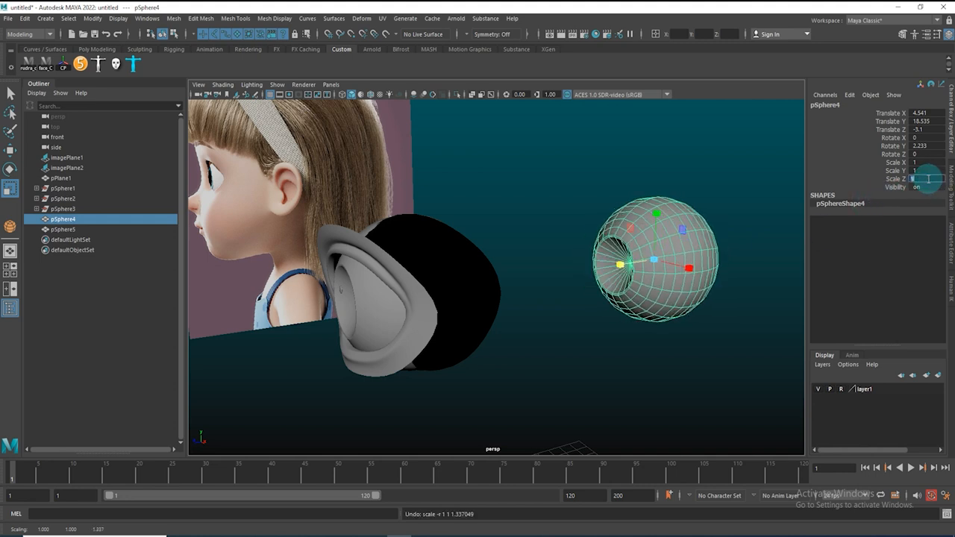
pyautogui.write('-1')
pyautogui.press('Return')
# Delete a cap of faces from the mirrored eyeball copy in top view
pyautogui.keyDown('alt'); pyautogui.moveTo(642, 282); pyautogui.dragTo(531, 246); pyautogui.keyUp('alt')
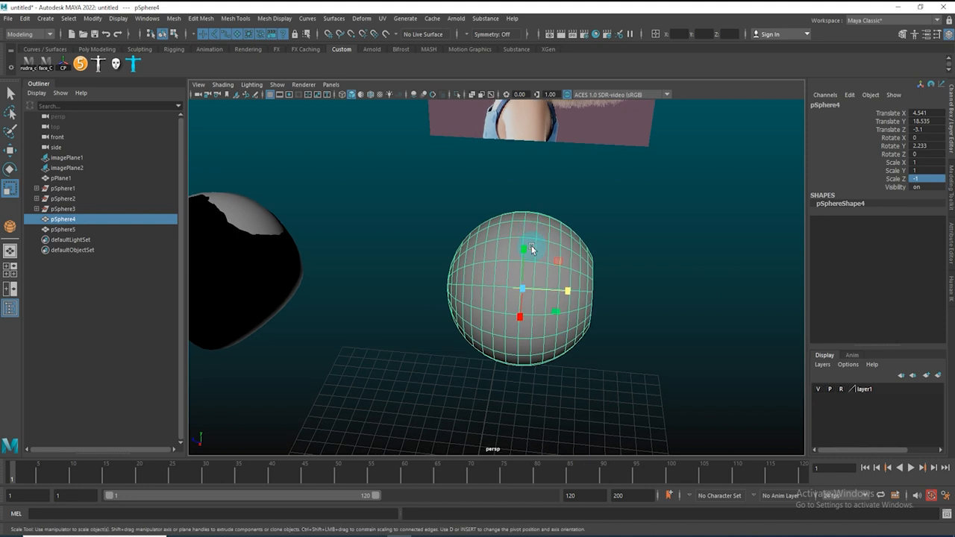
pyautogui.press('space')
pyautogui.moveTo(546, 320); pyautogui.dragTo(552, 315)
pyautogui.keyDown('alt'); pyautogui.moveTo(457, 274); pyautogui.dragTo(447, 274, button='right'); pyautogui.keyUp('alt')
pyautogui.keyDown('alt'); pyautogui.moveTo(507, 182); pyautogui.dragTo(544, 444, button='middle'); pyautogui.keyUp('alt')
pyautogui.moveTo(547, 326); pyautogui.dragTo(548, 289, button='right')
pyautogui.moveTo(356, 239); pyautogui.dragTo(661, 313)
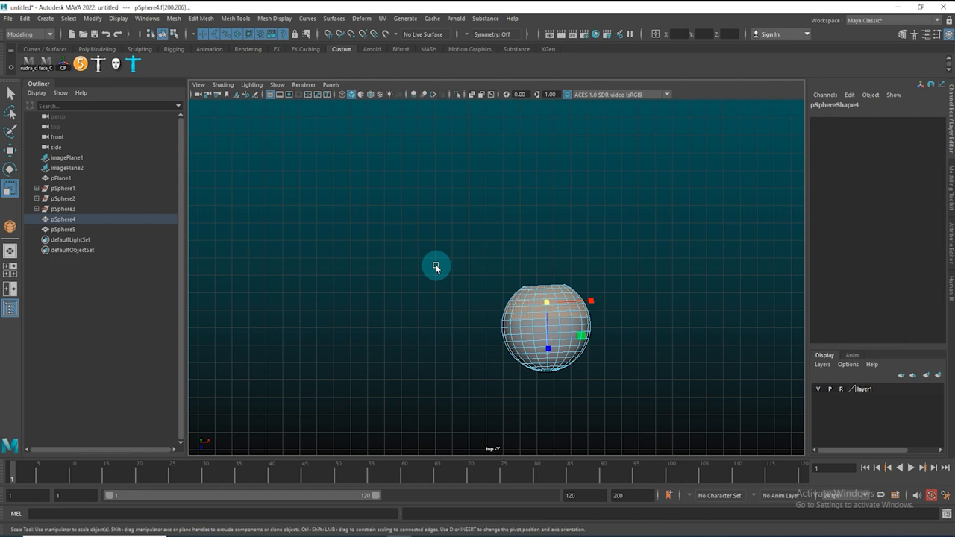
pyautogui.press('Delete')
# Move the mirrored shell back into the eye socket over the eyeball
pyautogui.moveTo(531, 337); pyautogui.dragTo(738, 244, button='right')
pyautogui.press('space')
pyautogui.moveTo(565, 328); pyautogui.dragTo(675, 221)
pyautogui.press('space')
pyautogui.moveTo(584, 343); pyautogui.dragTo(612, 249)
pyautogui.keyDown('alt'); pyautogui.moveTo(544, 320); pyautogui.dragTo(533, 297); pyautogui.keyUp('alt')
pyautogui.press('w')
pyautogui.keyDown('alt'); pyautogui.moveTo(533, 297); pyautogui.dragTo(561, 347, button='right'); pyautogui.keyUp('alt')
pyautogui.moveTo(528, 238); pyautogui.dragTo(606, 463, button='right')
pyautogui.keyDown('alt'); pyautogui.moveTo(624, 426); pyautogui.dragTo(597, 336); pyautogui.keyUp('alt')
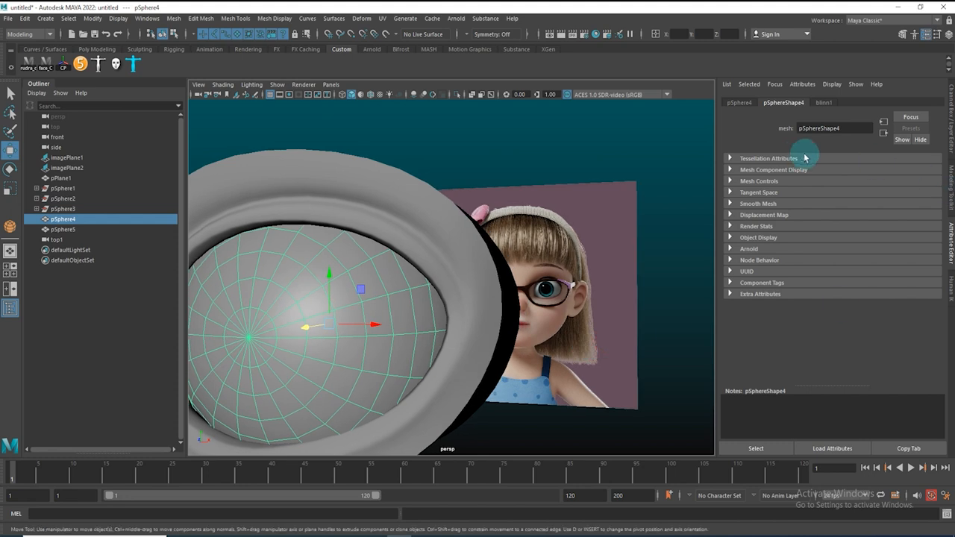
# Frame the shell and raise the transparency of its blinn1 material
pyautogui.rightClick(347, 292)
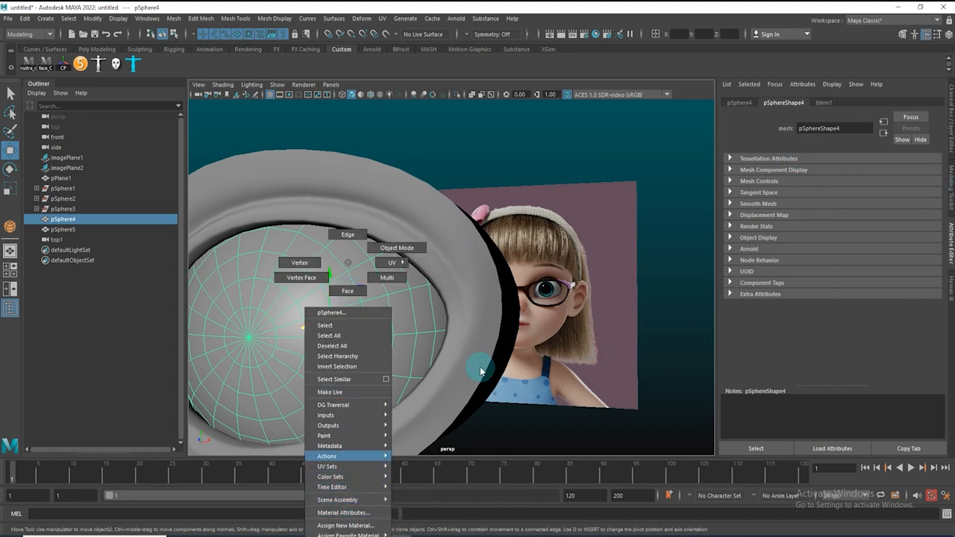
pyautogui.click(383, 284)
pyautogui.press('f')
pyautogui.click(824, 102)
pyautogui.moveTo(844, 236); pyautogui.dragTo(927, 239)
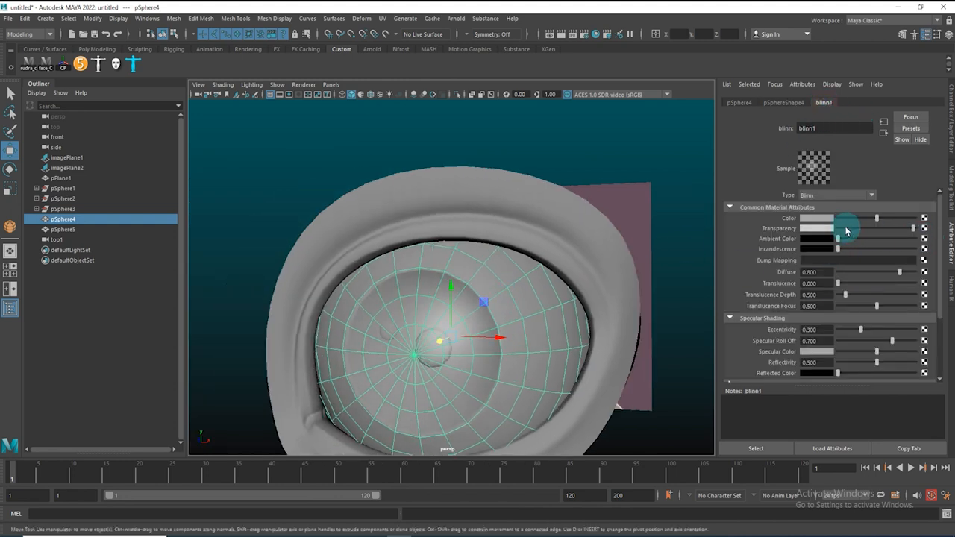
# Set the blinn1 color to a light blue with hue about 200.78, saturation 0.468 and value 1
pyautogui.click(817, 217)
pyautogui.click(800, 181)
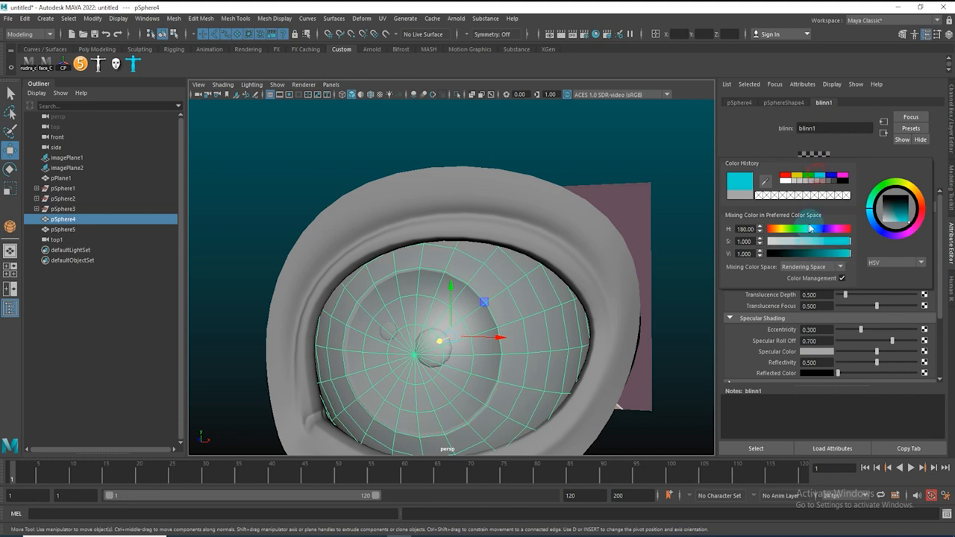
pyautogui.moveTo(811, 243); pyautogui.dragTo(803, 242)
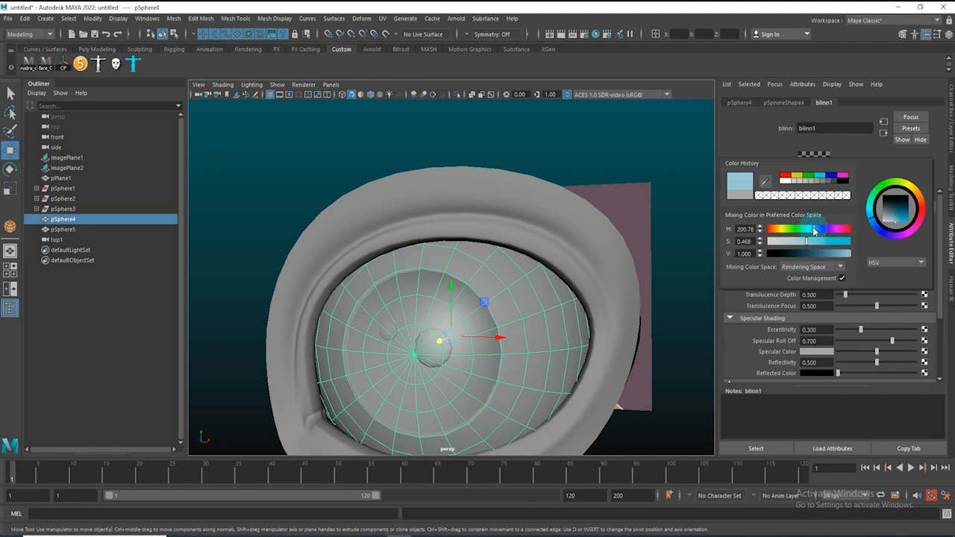
pyautogui.click(617, 176)
pyautogui.click(603, 156)
pyautogui.keyDown('alt'); pyautogui.moveTo(607, 223); pyautogui.dragTo(495, 284); pyautogui.keyUp('alt')
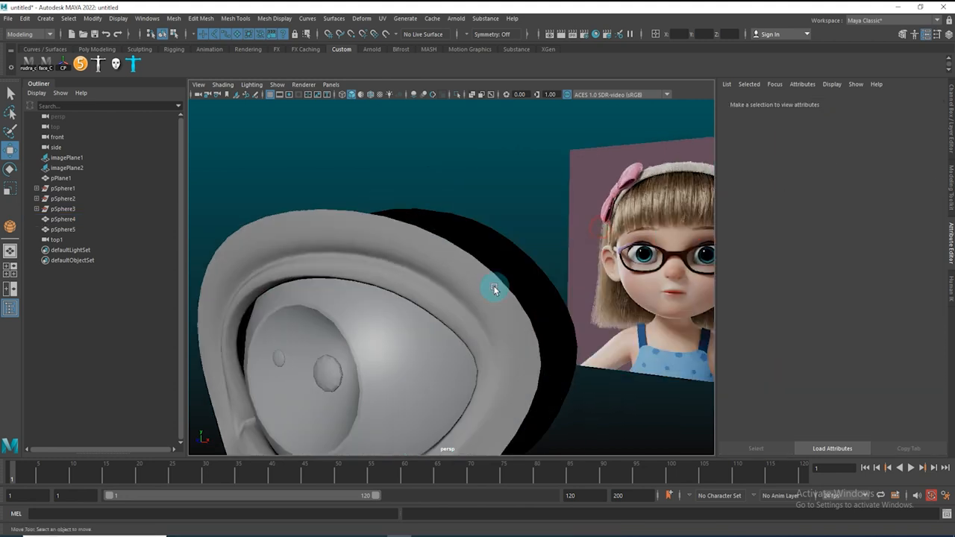
# Reselect the shell and increase the blinn1 transparency further
pyautogui.click(314, 360)
pyautogui.moveTo(853, 235); pyautogui.dragTo(897, 231)
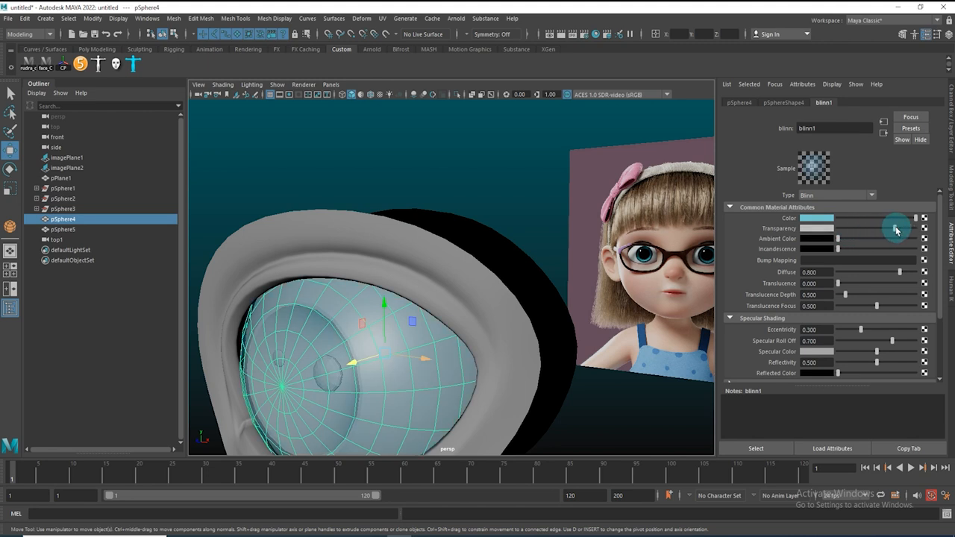
pyautogui.click(433, 186)
pyautogui.keyDown('alt'); pyautogui.moveTo(386, 246); pyautogui.dragTo(431, 239); pyautogui.keyUp('alt')
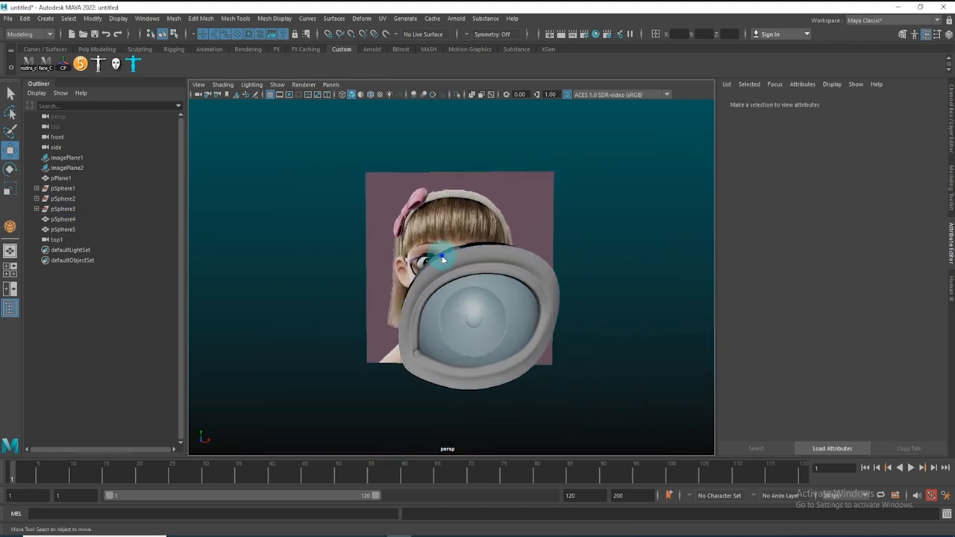
# Examine the finished eye and cornea shell from the perspective and front views
pyautogui.press('space')
pyautogui.moveTo(451, 274); pyautogui.dragTo(565, 308)
pyautogui.scroll(1, 481, 271)
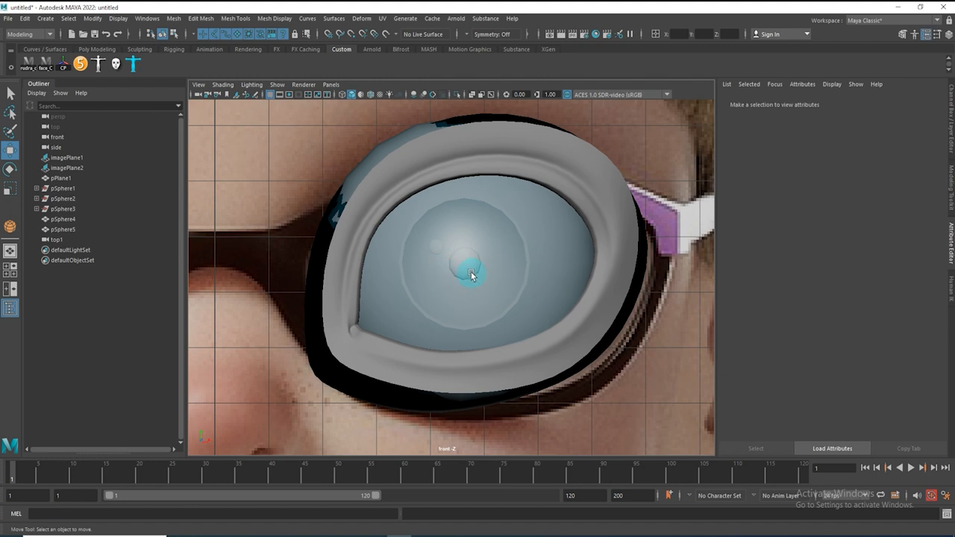
pyautogui.scroll(-5, 444, 272)
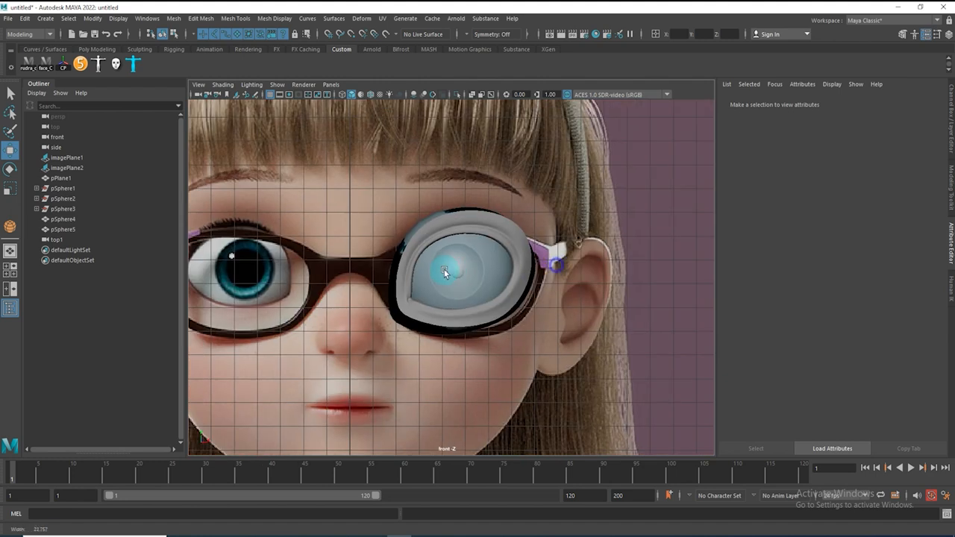
pyautogui.keyDown('alt'); pyautogui.moveTo(444, 269); pyautogui.dragTo(449, 246, button='middle'); pyautogui.keyUp('alt')
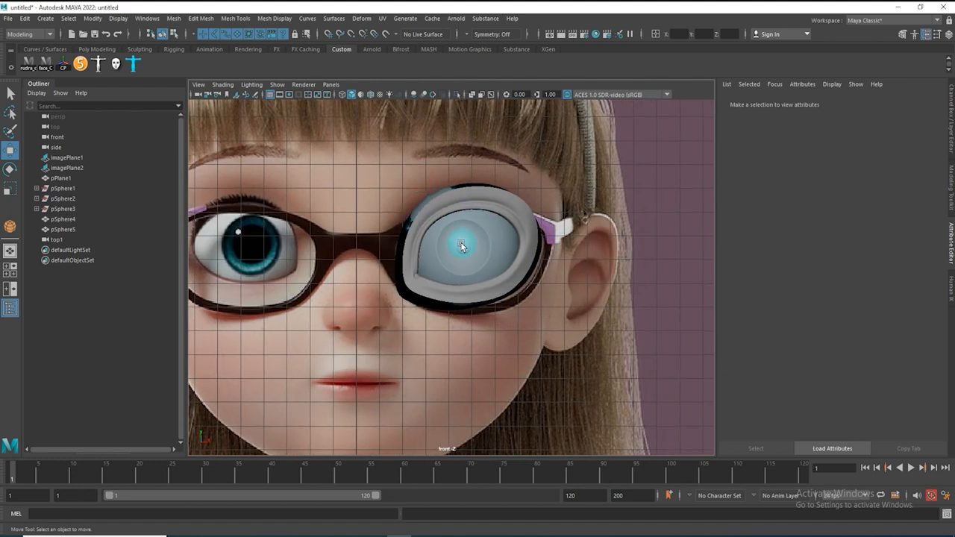
pyautogui.keyDown('alt'); pyautogui.moveTo(461, 244); pyautogui.dragTo(511, 285, button='right'); pyautogui.keyUp('alt')
pyautogui.press('space')
pyautogui.moveTo(510, 285); pyautogui.dragTo(439, 270)
pyautogui.keyDown('alt'); pyautogui.moveTo(439, 270); pyautogui.dragTo(449, 308, button='right'); pyautogui.keyUp('alt')
pyautogui.keyDown('alt'); pyautogui.moveTo(449, 308); pyautogui.dragTo(473, 277, button='middle'); pyautogui.keyUp('alt')
pyautogui.keyDown('alt'); pyautogui.moveTo(430, 348); pyautogui.dragTo(471, 331); pyautogui.keyUp('alt')
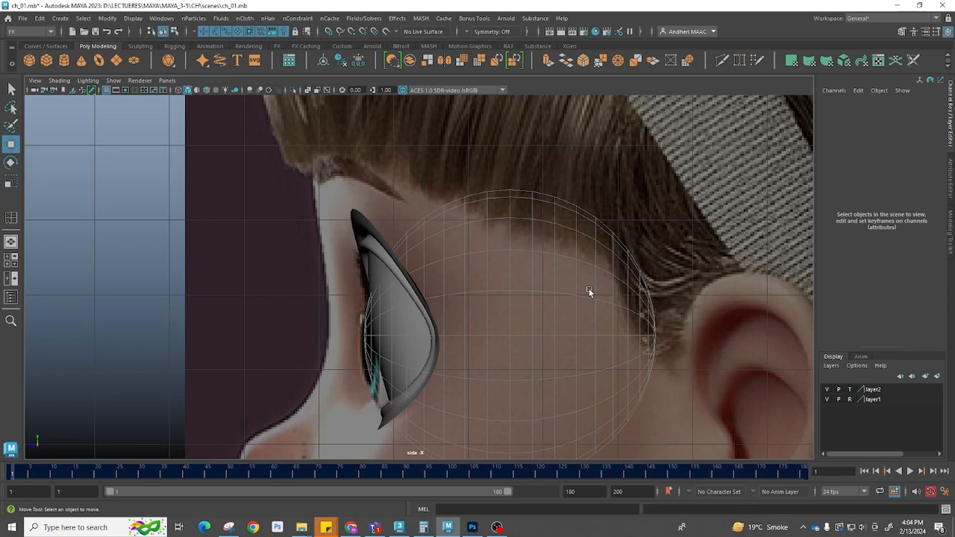
# In the side view, start a polygon with the Create Polygon tool, placing vertices along the forehead, nose and lips
pyautogui.keyDown('alt'); pyautogui.moveTo(589, 291); pyautogui.dragTo(287, 263, button='middle'); pyautogui.keyUp('alt')
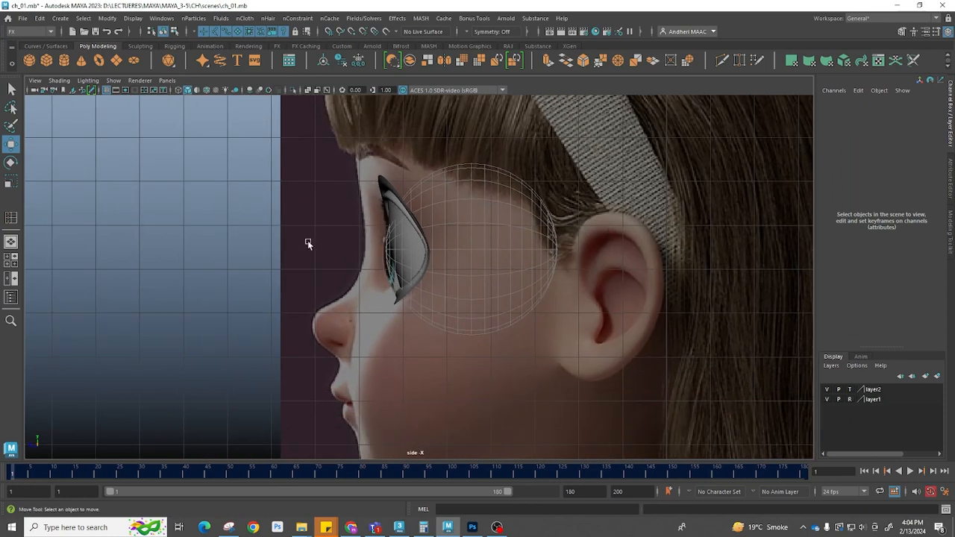
pyautogui.keyDown('shift'); pyautogui.moveTo(213, 199); pyautogui.dragTo(209, 150, button='right'); pyautogui.keyUp('shift')
pyautogui.click(354, 137)
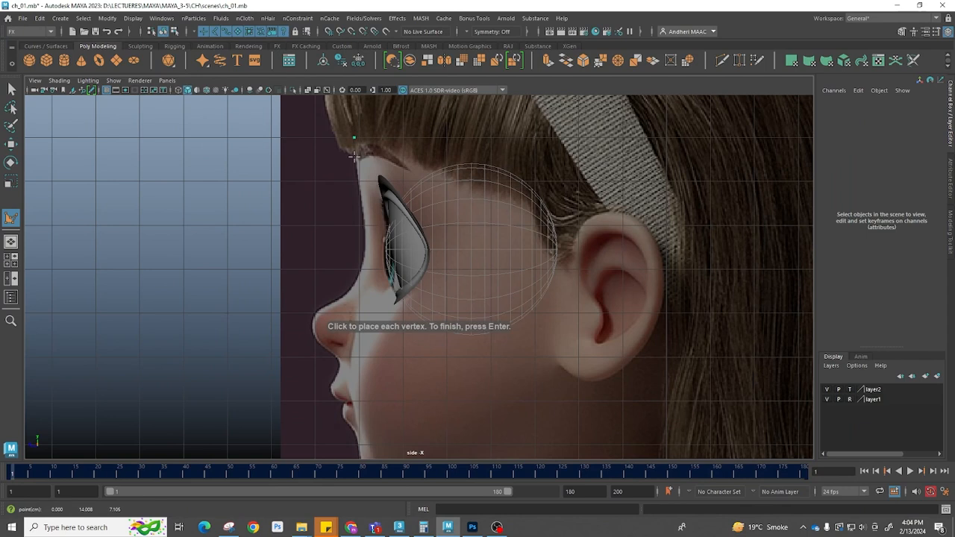
pyautogui.click(361, 191)
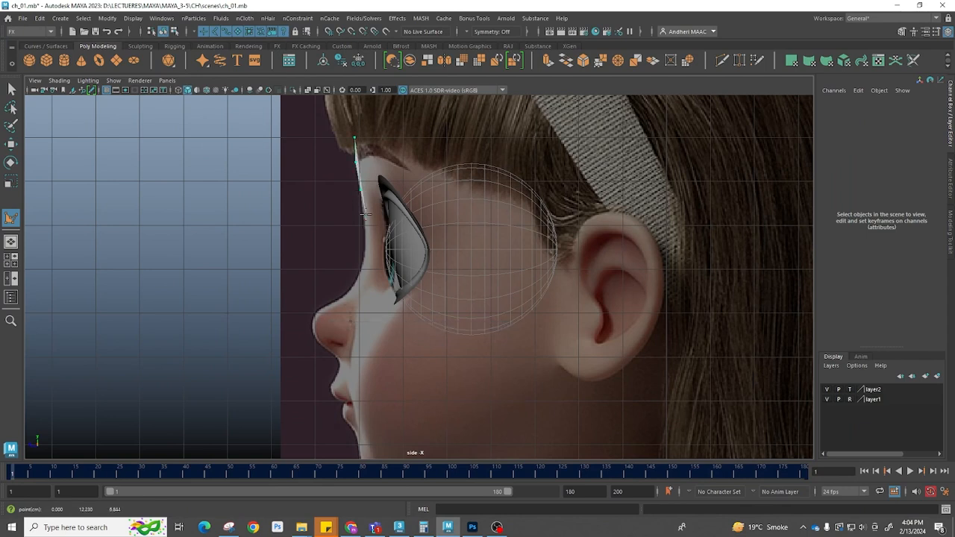
pyautogui.scroll(5, 365, 239)
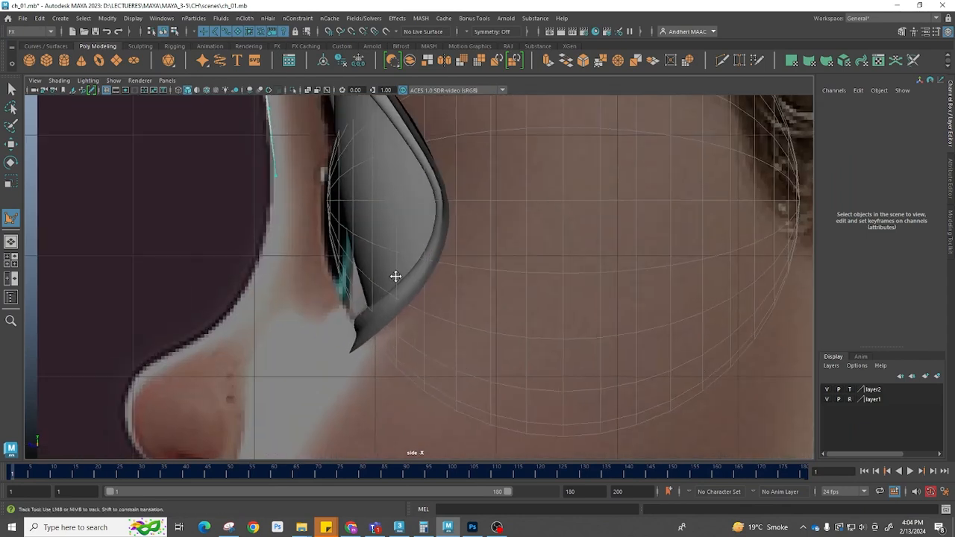
pyautogui.click(476, 209)
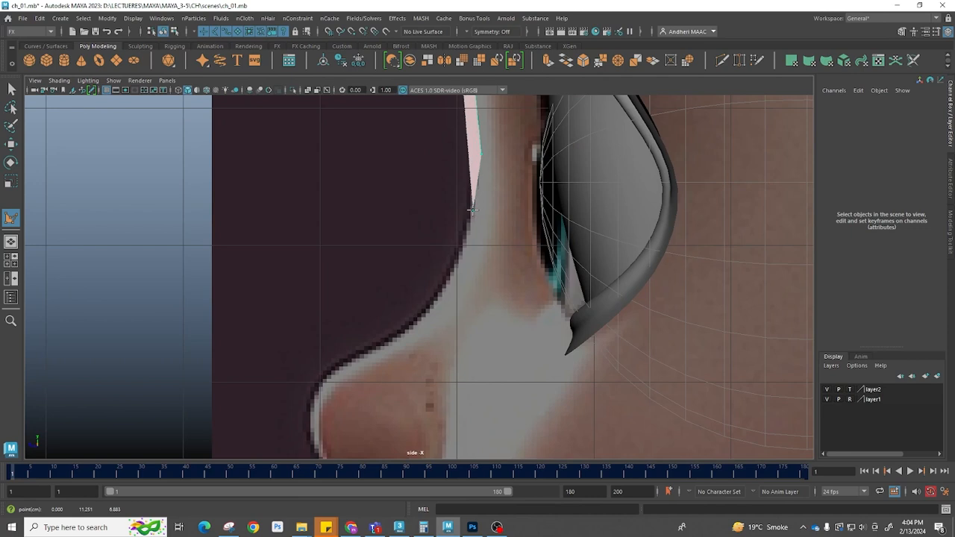
pyautogui.click(456, 253)
pyautogui.press('4')
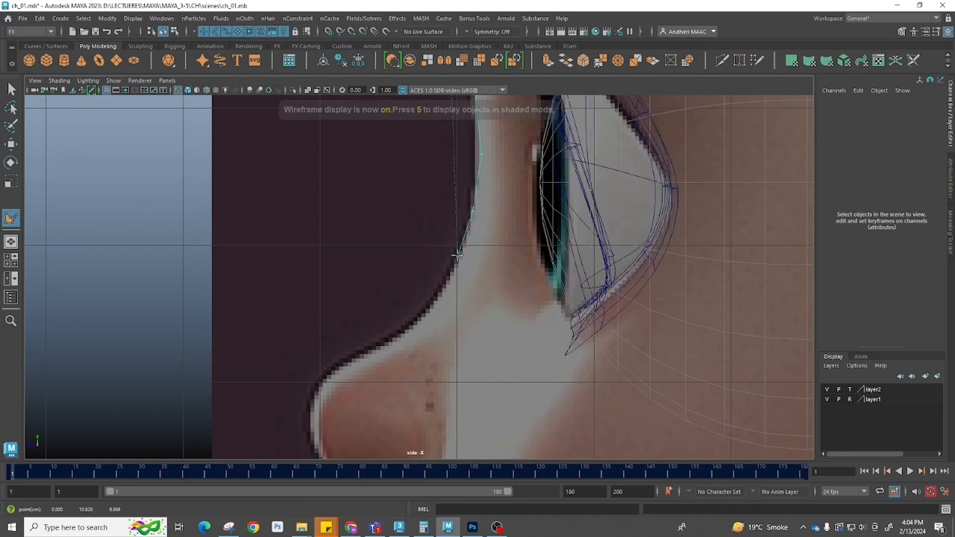
pyautogui.click(433, 302)
pyautogui.keyDown('alt'); pyautogui.moveTo(409, 329); pyautogui.dragTo(438, 209, button='middle'); pyautogui.keyUp('alt')
pyautogui.click(427, 214)
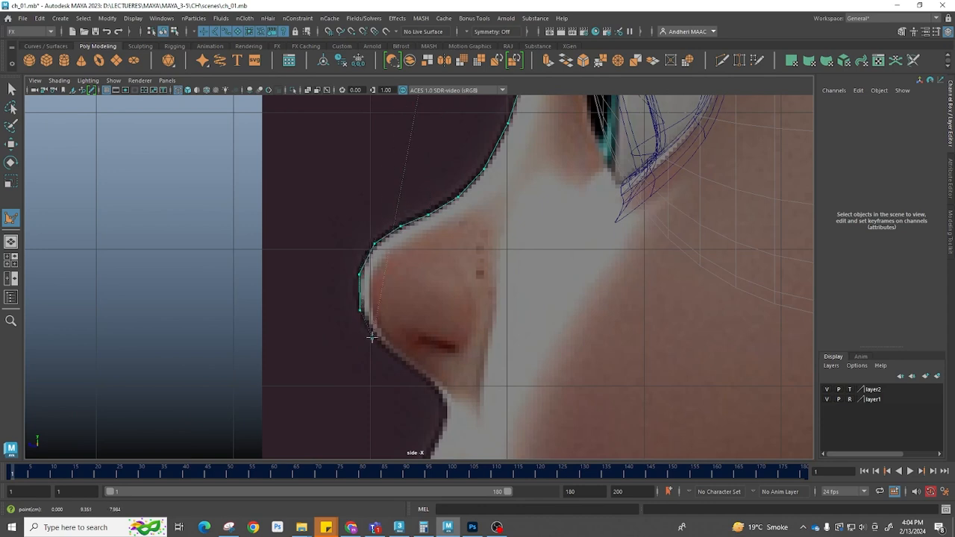
pyautogui.keyDown('alt'); pyautogui.moveTo(442, 360); pyautogui.dragTo(362, 198, button='middle'); pyautogui.keyUp('alt')
pyautogui.click(343, 212)
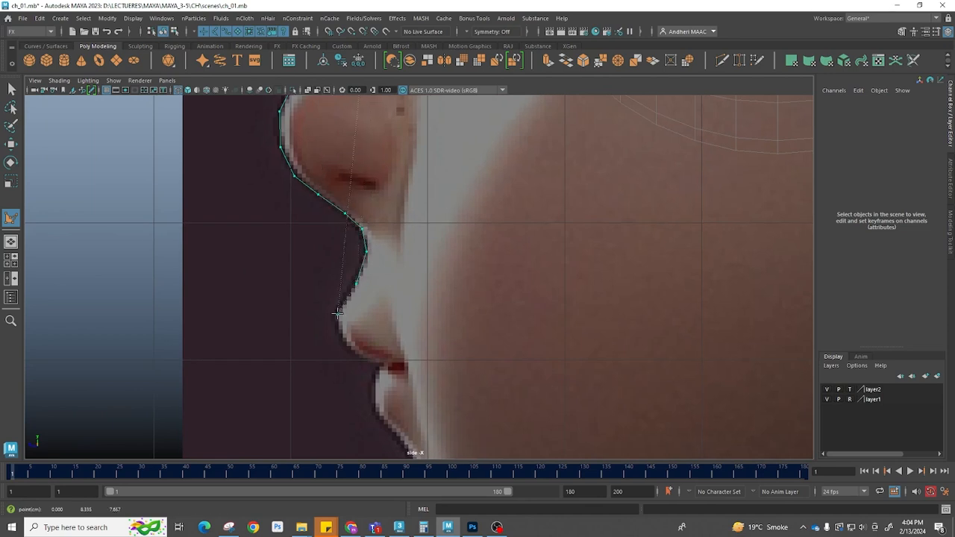
pyautogui.keyDown('alt'); pyautogui.moveTo(376, 311); pyautogui.dragTo(389, 192, button='middle'); pyautogui.keyUp('alt')
pyautogui.click(356, 219)
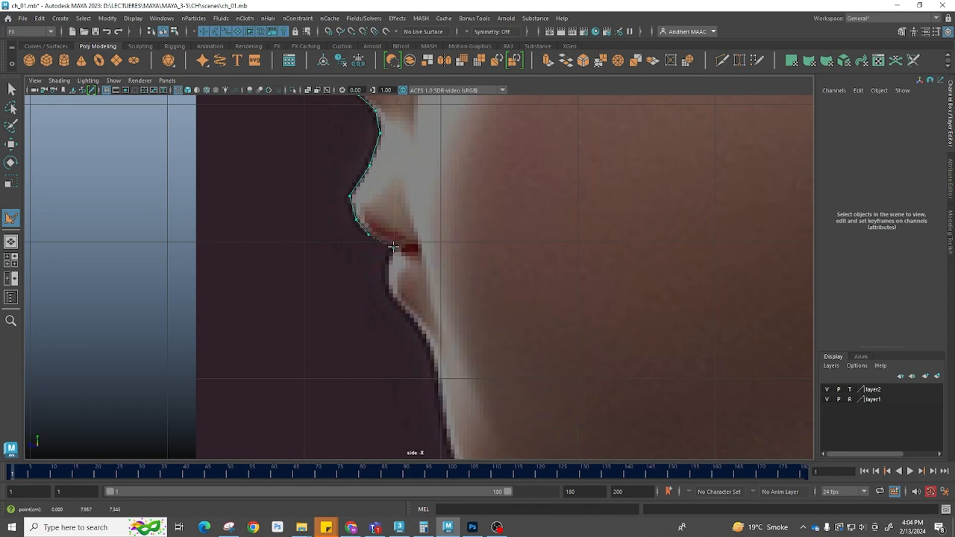
pyautogui.keyDown('alt'); pyautogui.moveTo(394, 248); pyautogui.dragTo(679, 320, button='right'); pyautogui.keyUp('alt')
pyautogui.click(356, 237)
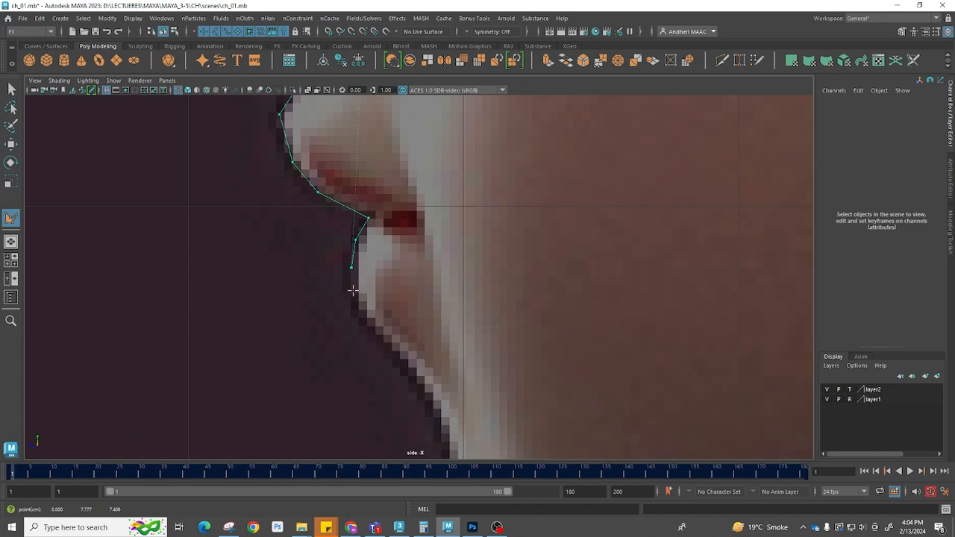
pyautogui.click(370, 317)
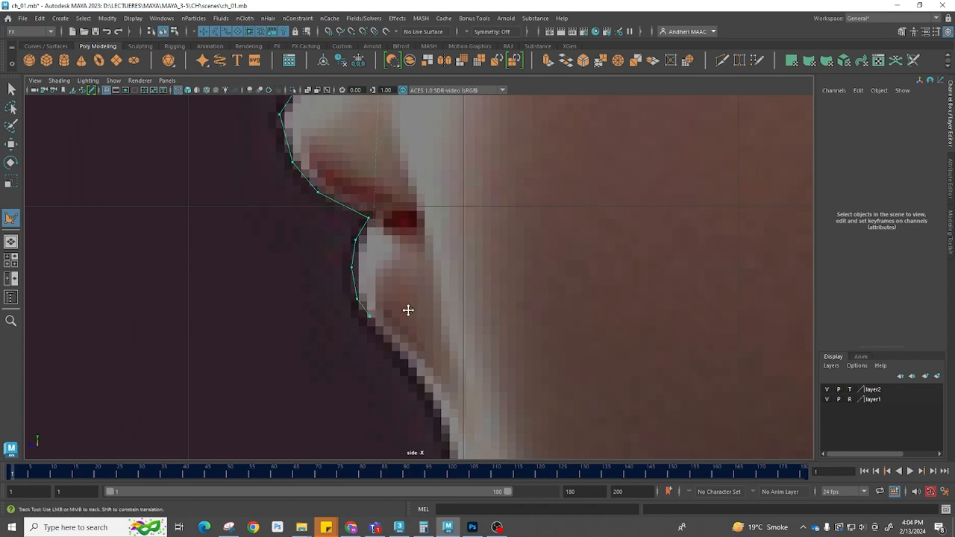
pyautogui.keyDown('alt'); pyautogui.moveTo(408, 312); pyautogui.dragTo(382, 142, button='middle'); pyautogui.keyUp('alt')
pyautogui.click(408, 230)
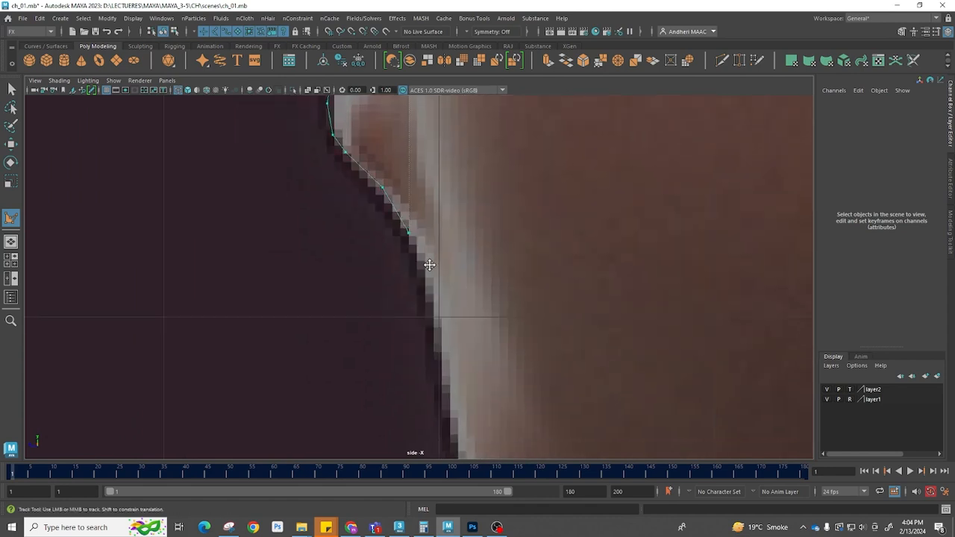
pyautogui.keyDown('alt'); pyautogui.moveTo(430, 262); pyautogui.dragTo(333, 199, button='middle'); pyautogui.keyUp('alt')
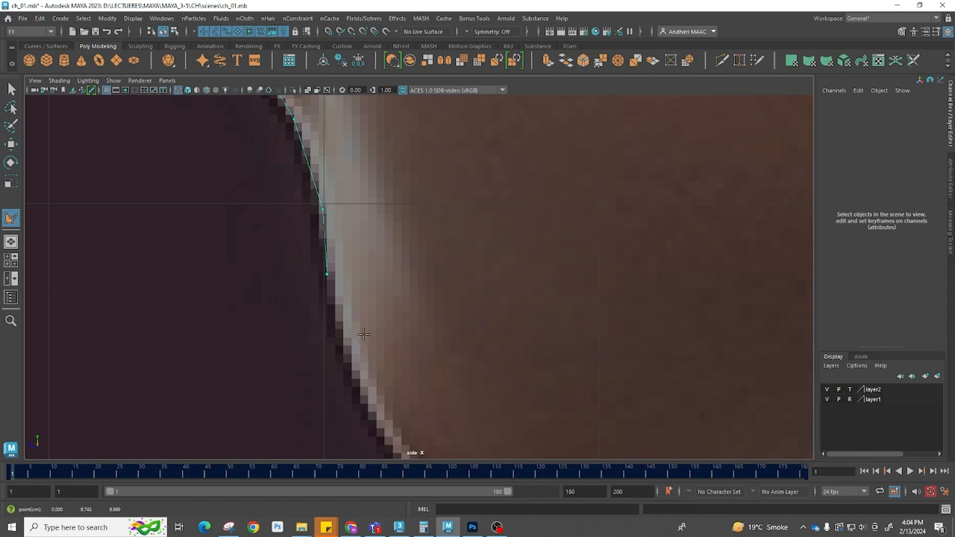
# Continue the profile polygon around the chin and jaw, up over the back of the head, and finish it
pyautogui.scroll(-5, 363, 334)
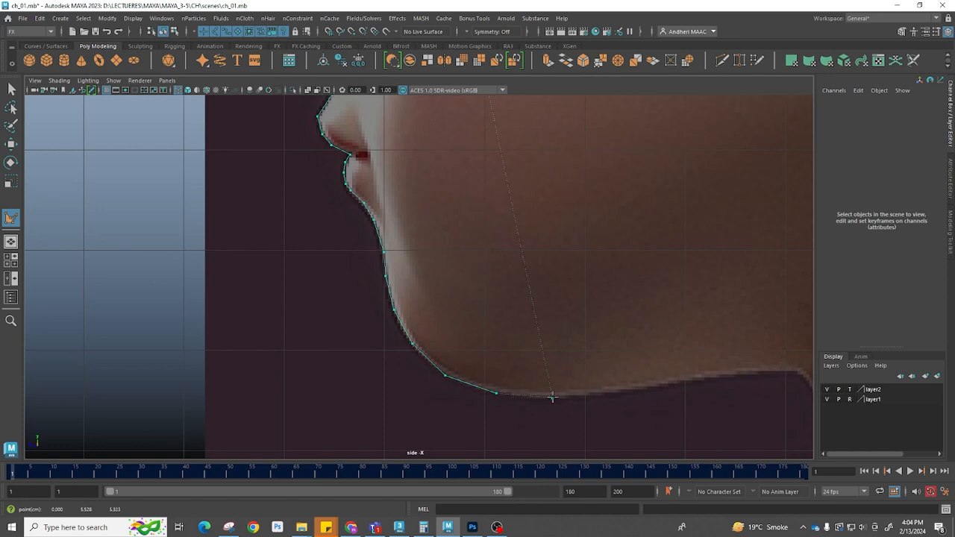
pyautogui.keyDown('alt'); pyautogui.moveTo(638, 277); pyautogui.dragTo(399, 262, button='middle'); pyautogui.keyUp('alt')
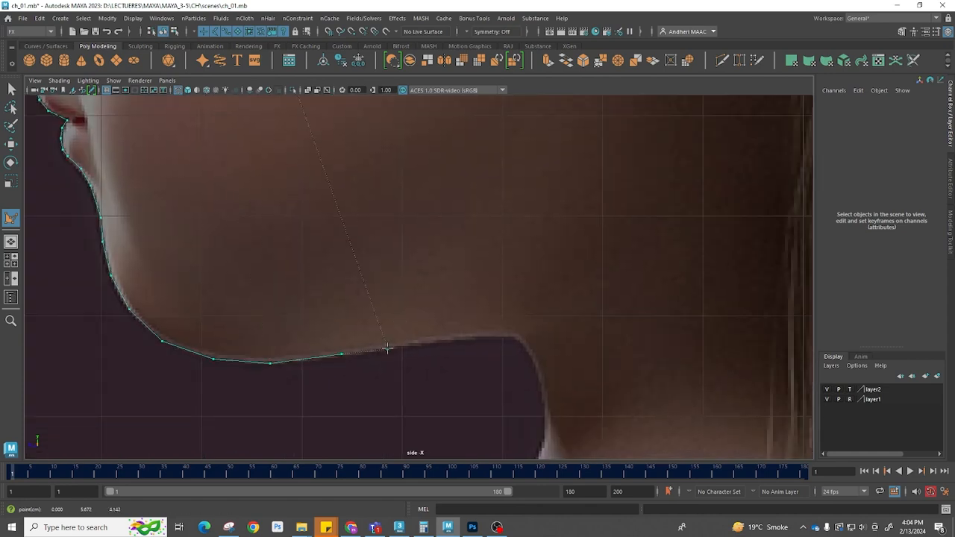
pyautogui.scroll(-6, 453, 264)
pyautogui.click(498, 296)
pyautogui.click(491, 157)
pyautogui.click(446, 110)
pyautogui.keyDown('alt'); pyautogui.moveTo(399, 108); pyautogui.dragTo(420, 268, button='middle'); pyautogui.keyUp('alt')
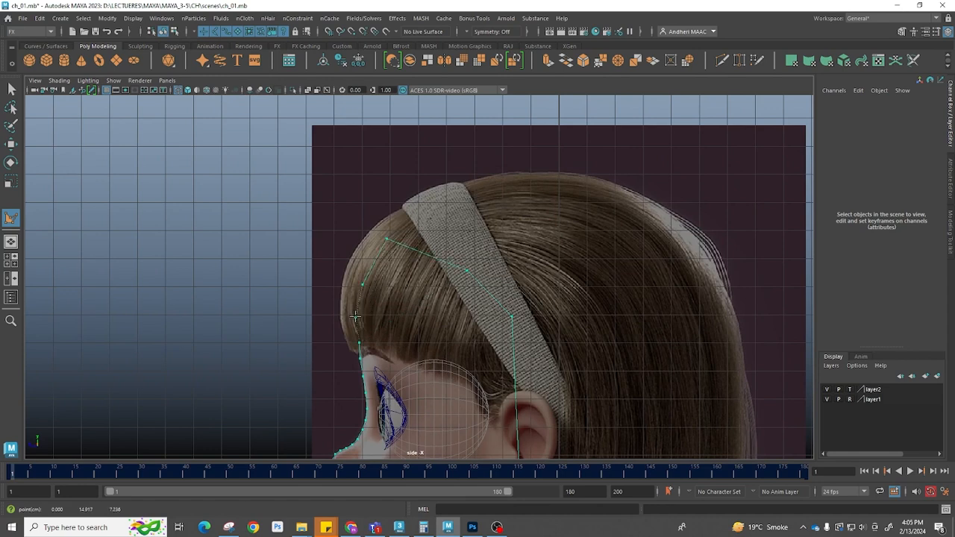
pyautogui.press('Return')
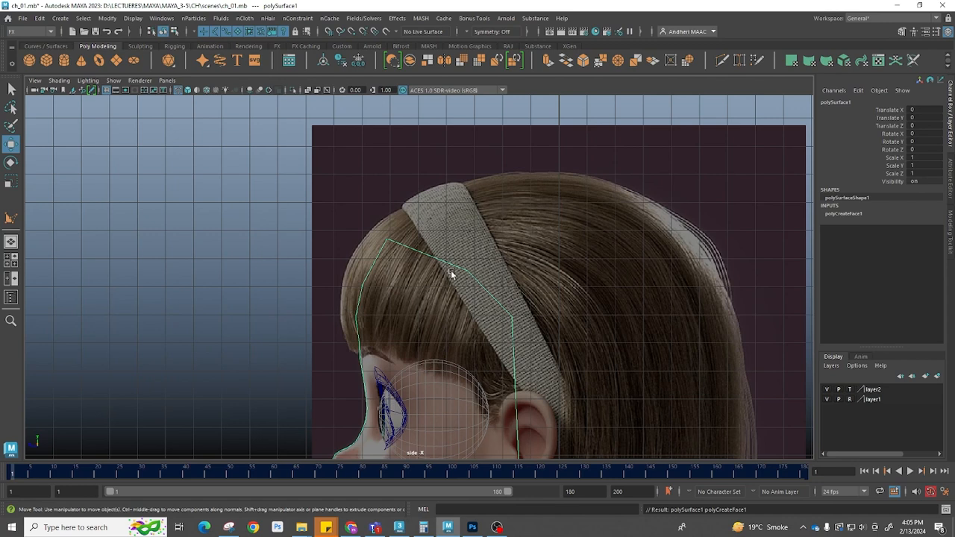
# Turn off template mode on layer2 and nudge the front reference image plane slightly sideways
pyautogui.press('space')
pyautogui.moveTo(423, 273); pyautogui.dragTo(505, 298)
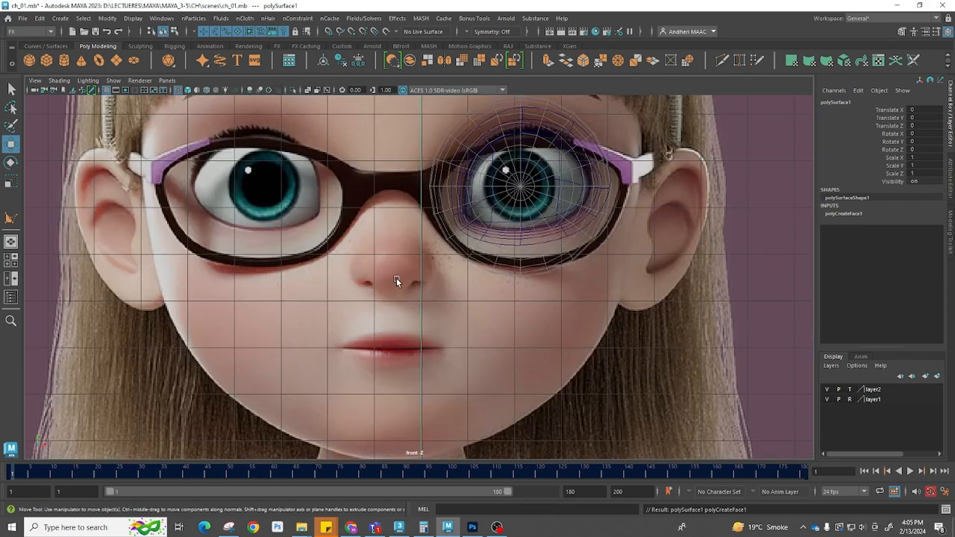
pyautogui.scroll(-6, 396, 278)
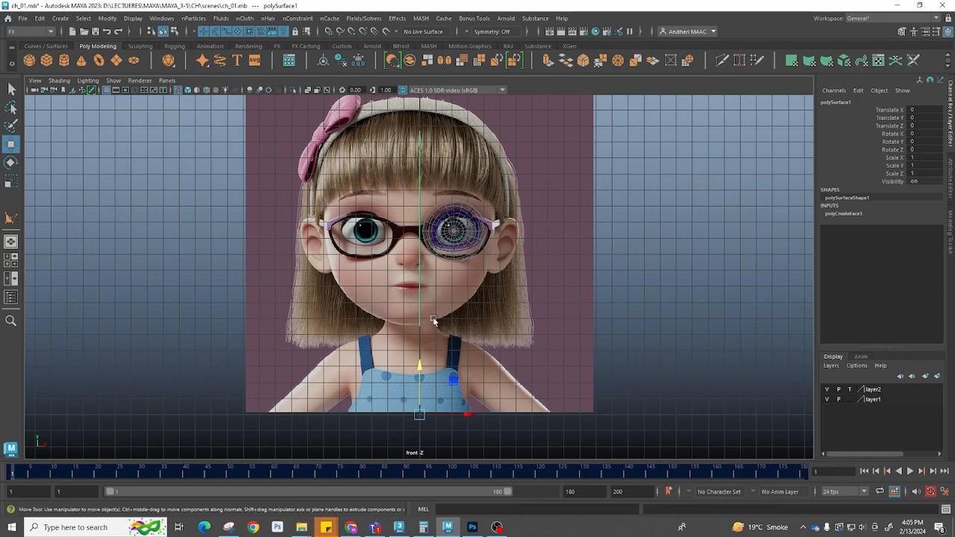
pyautogui.click(464, 221)
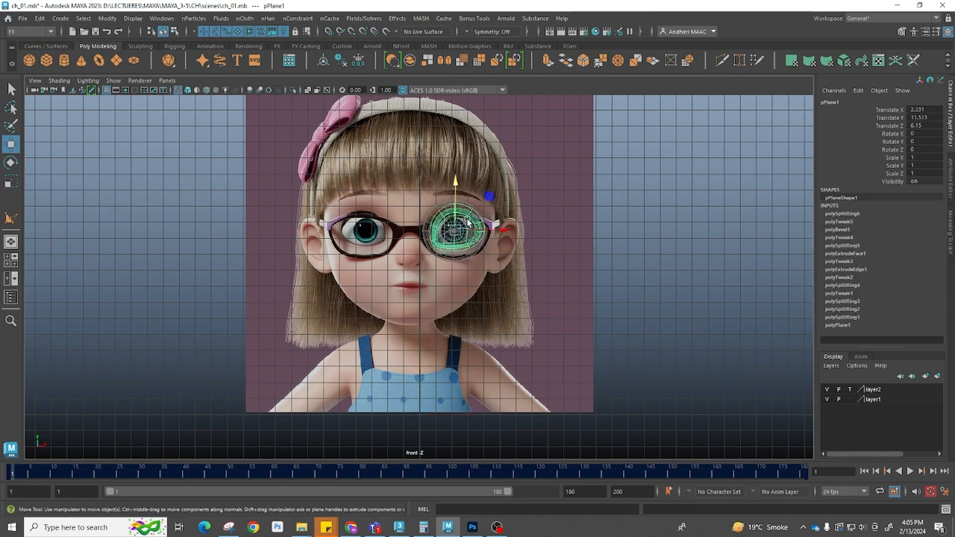
pyautogui.click(850, 388)
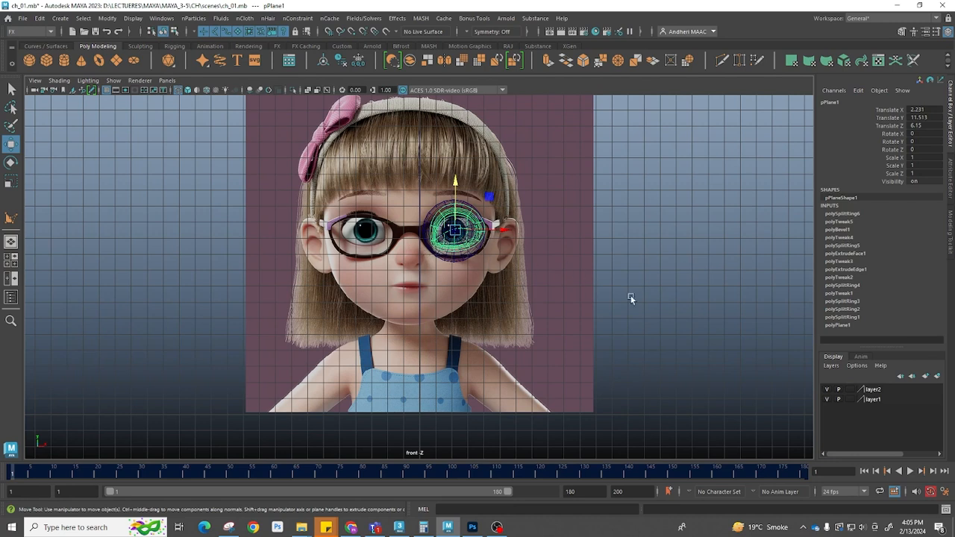
pyautogui.moveTo(597, 282); pyautogui.dragTo(439, 206)
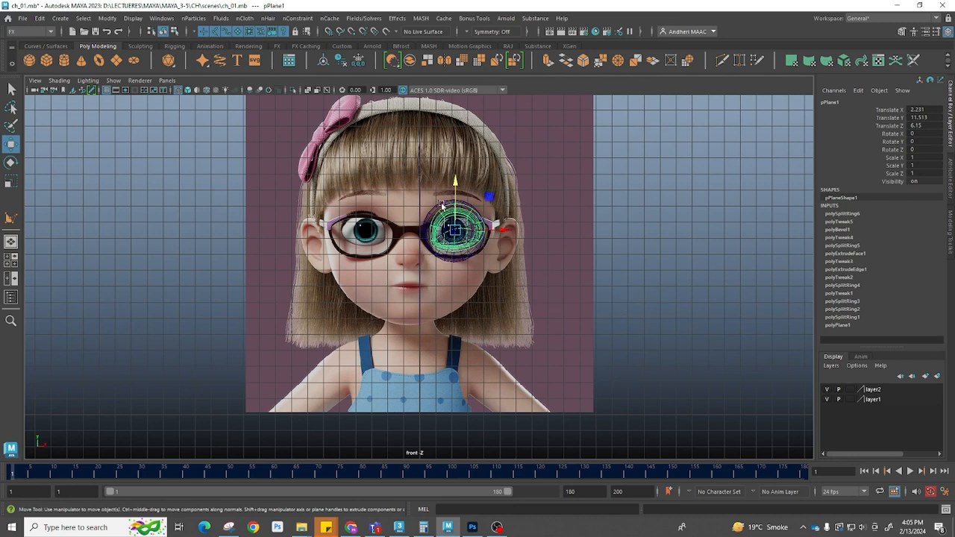
pyautogui.click(592, 310)
pyautogui.moveTo(470, 239); pyautogui.dragTo(480, 239, button='middle')
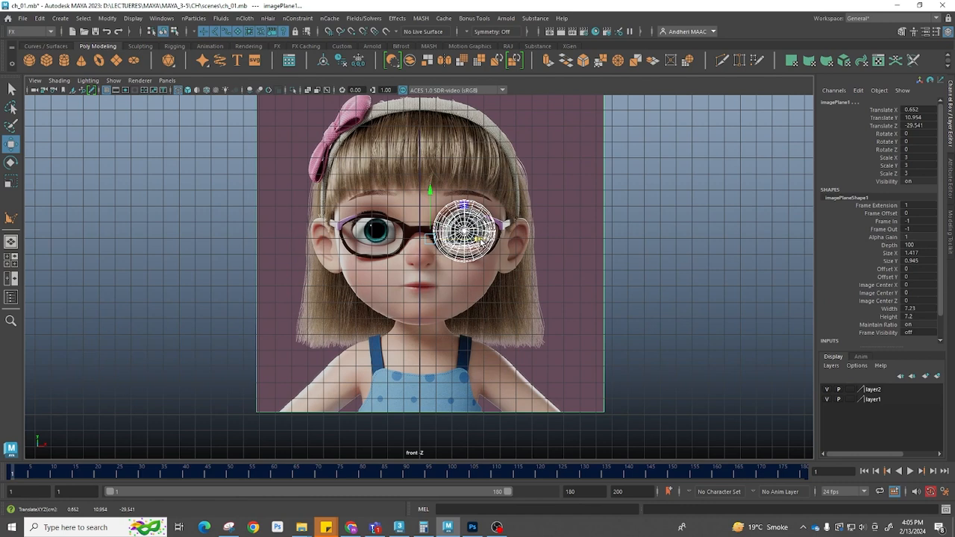
pyautogui.scroll(6, 482, 240)
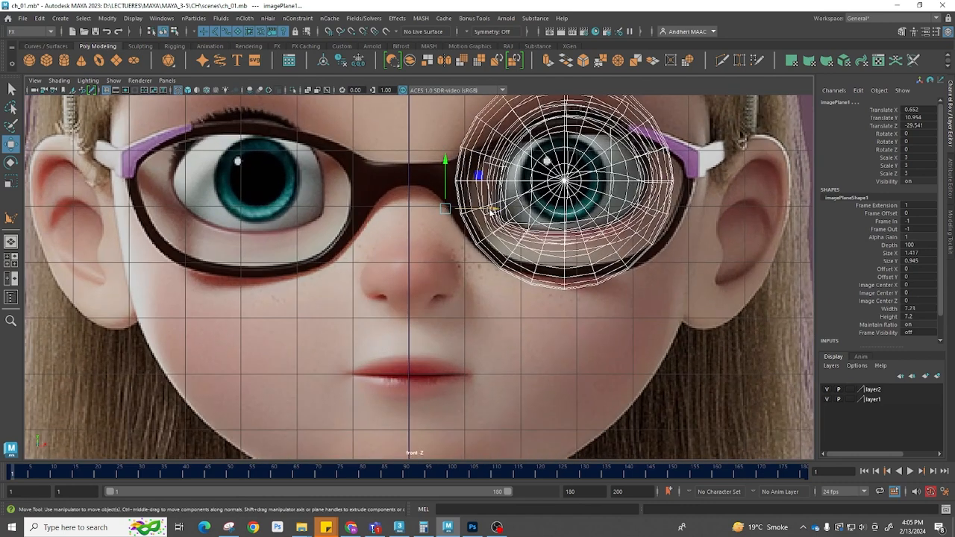
pyautogui.moveTo(491, 211); pyautogui.dragTo(489, 210, button='middle')
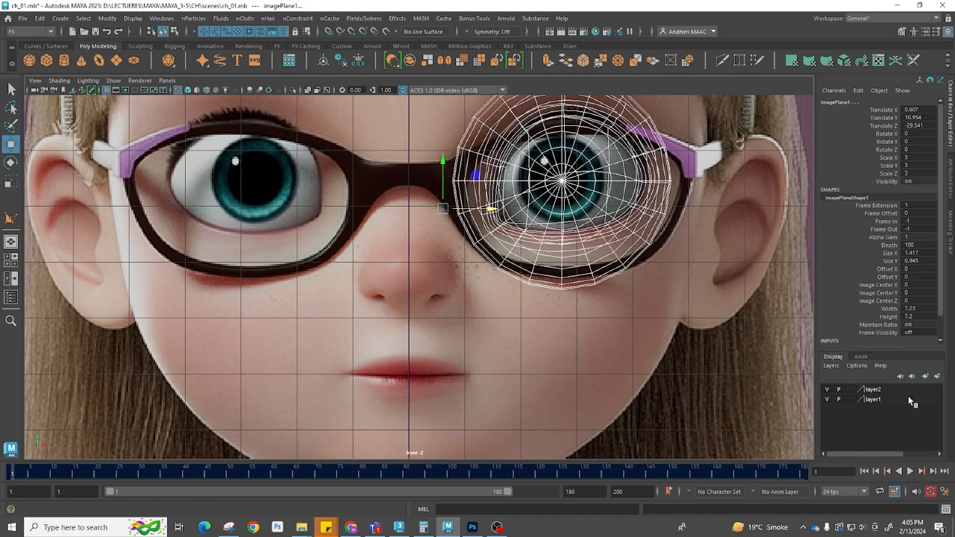
# Restore template mode on layer2 and set layer1 to reference display
pyautogui.click(850, 391)
pyautogui.click(850, 399)
pyautogui.click(850, 400)
pyautogui.click(647, 386)
pyautogui.moveTo(648, 386); pyautogui.dragTo(320, 147)
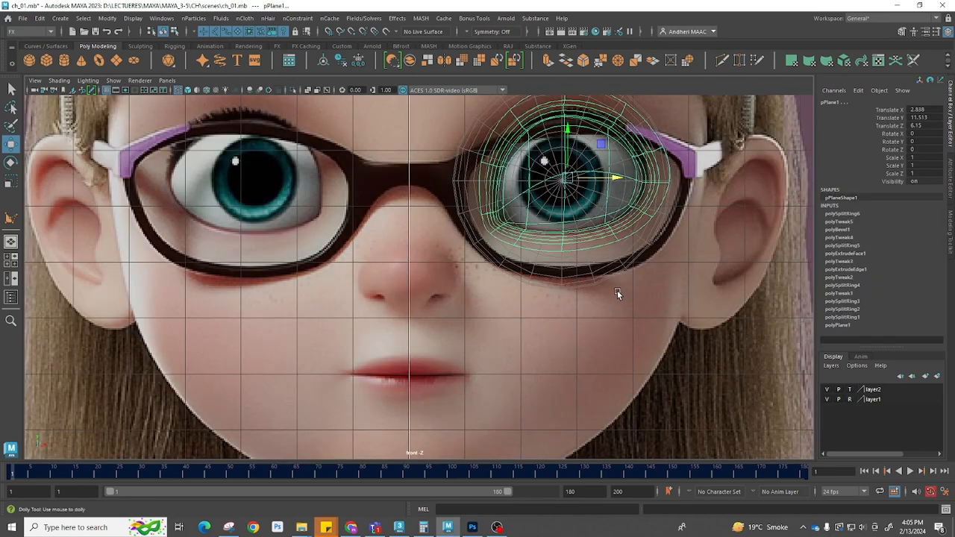
# Extrude the profile polygon's face sideways to give it thickness
pyautogui.keyDown('alt'); pyautogui.moveTo(618, 290); pyautogui.dragTo(379, 292, button='right'); pyautogui.keyUp('alt')
pyautogui.moveTo(441, 336); pyautogui.dragTo(250, 295)
pyautogui.press('space')
pyautogui.moveTo(484, 362); pyautogui.dragTo(436, 305)
pyautogui.keyDown('alt'); pyautogui.moveTo(436, 305); pyautogui.dragTo(359, 279, button='right'); pyautogui.keyUp('alt')
pyautogui.keyDown('alt'); pyautogui.moveTo(359, 279); pyautogui.dragTo(369, 256, button='middle'); pyautogui.keyUp('alt')
pyautogui.moveTo(369, 256); pyautogui.dragTo(363, 280, button='right')
pyautogui.click(363, 280)
pyautogui.keyDown('shift'); pyautogui.moveTo(386, 242); pyautogui.dragTo(387, 268, button='right'); pyautogui.keyUp('shift')
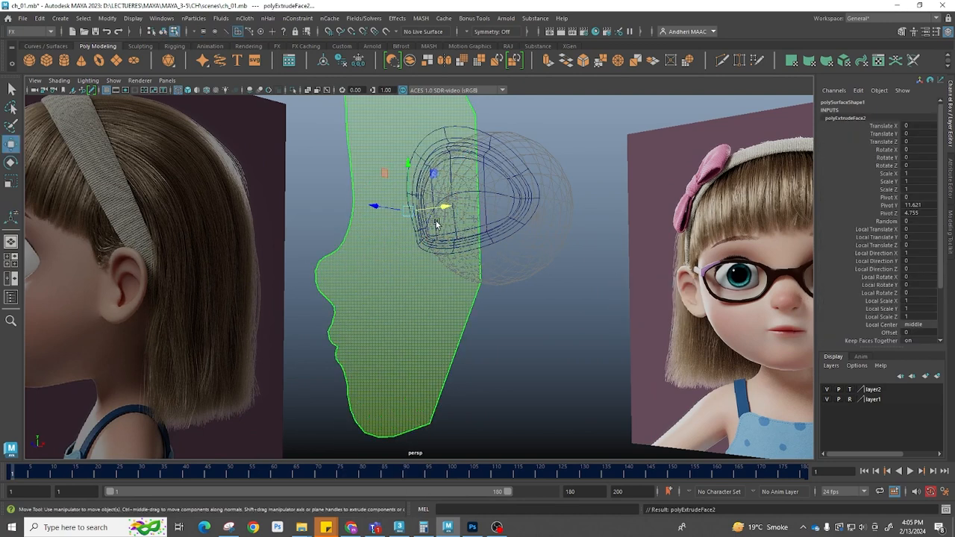
pyautogui.press('w')
pyautogui.keyDown('alt'); pyautogui.moveTo(448, 211); pyautogui.dragTo(428, 280); pyautogui.keyUp('alt')
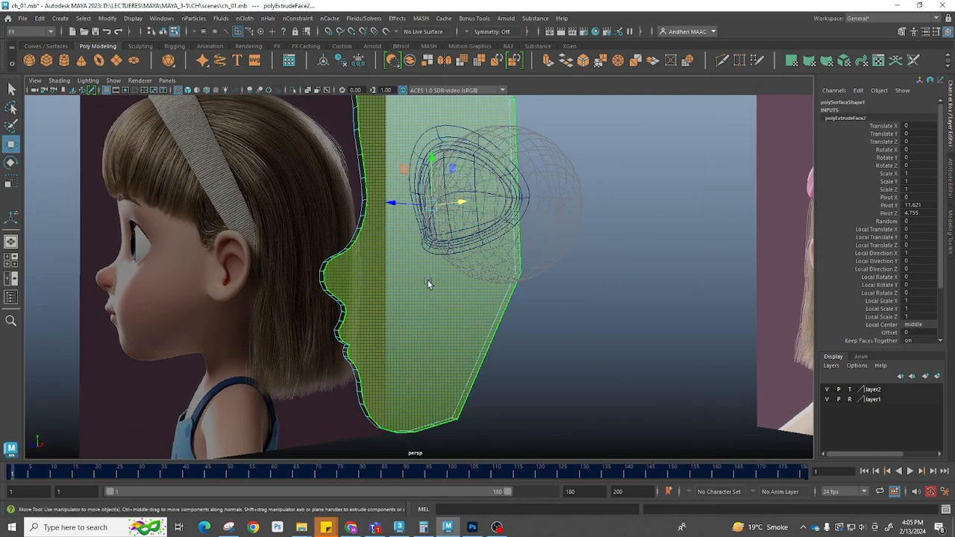
# Select the faces around the back of the extruded profile and delete them
pyautogui.click(511, 336)
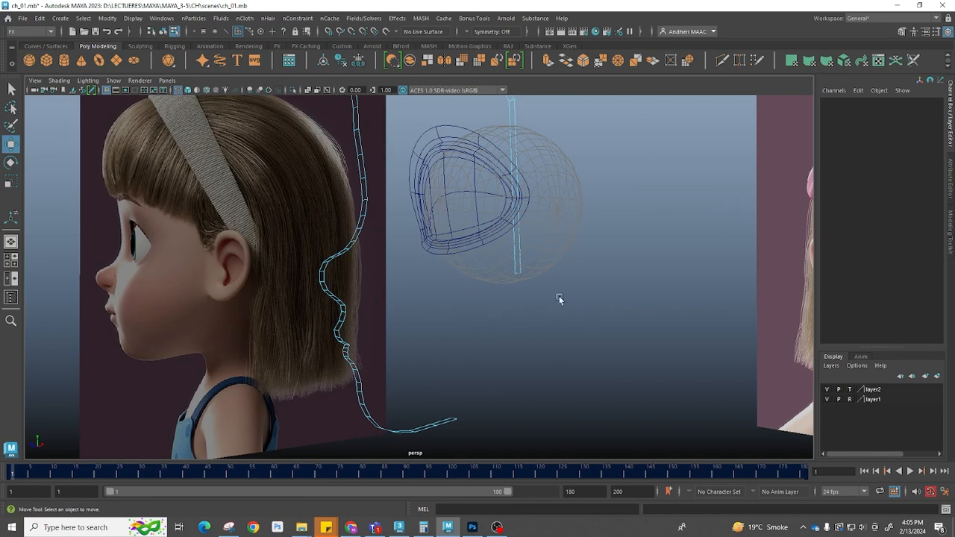
pyautogui.moveTo(562, 294); pyautogui.dragTo(443, 96)
pyautogui.keyDown('alt'); pyautogui.moveTo(529, 161); pyautogui.dragTo(512, 325, button='middle'); pyautogui.keyUp('alt')
pyautogui.moveTo(426, 146); pyautogui.dragTo(671, 450)
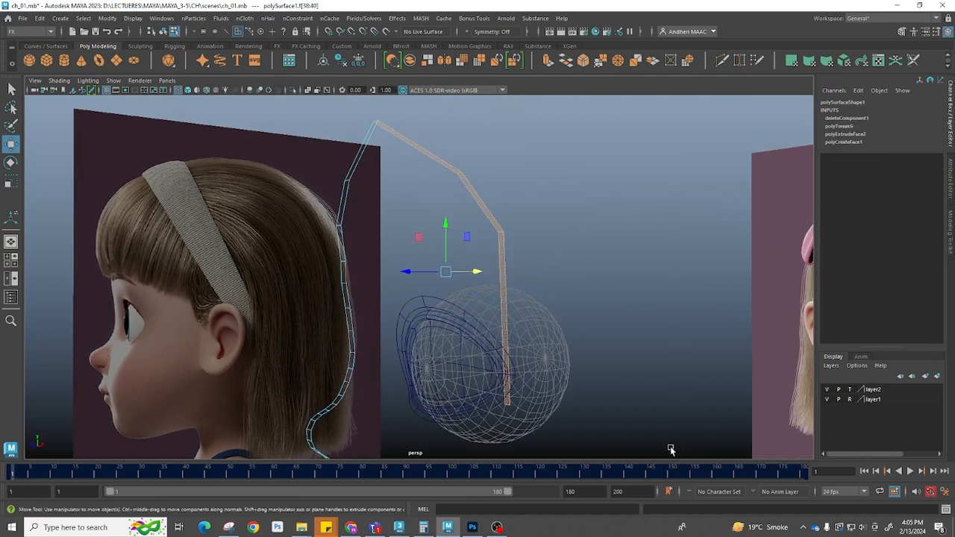
pyautogui.press('Delete')
# Inspect the remaining profile strip against the eye in the front view
pyautogui.press('space')
pyautogui.moveTo(453, 311); pyautogui.dragTo(461, 356)
pyautogui.keyDown('alt'); pyautogui.moveTo(574, 320); pyautogui.dragTo(452, 300, button='right'); pyautogui.keyUp('alt')
pyautogui.keyDown('alt'); pyautogui.moveTo(452, 300); pyautogui.dragTo(444, 362, button='middle'); pyautogui.keyUp('alt')
pyautogui.keyDown('alt'); pyautogui.moveTo(444, 362); pyautogui.dragTo(491, 362, button='right'); pyautogui.keyUp('alt')
pyautogui.keyDown('alt'); pyautogui.moveTo(491, 362); pyautogui.dragTo(477, 300, button='middle'); pyautogui.keyUp('alt')
pyautogui.keyDown('alt'); pyautogui.moveTo(418, 287); pyautogui.dragTo(478, 270, button='right'); pyautogui.keyUp('alt')
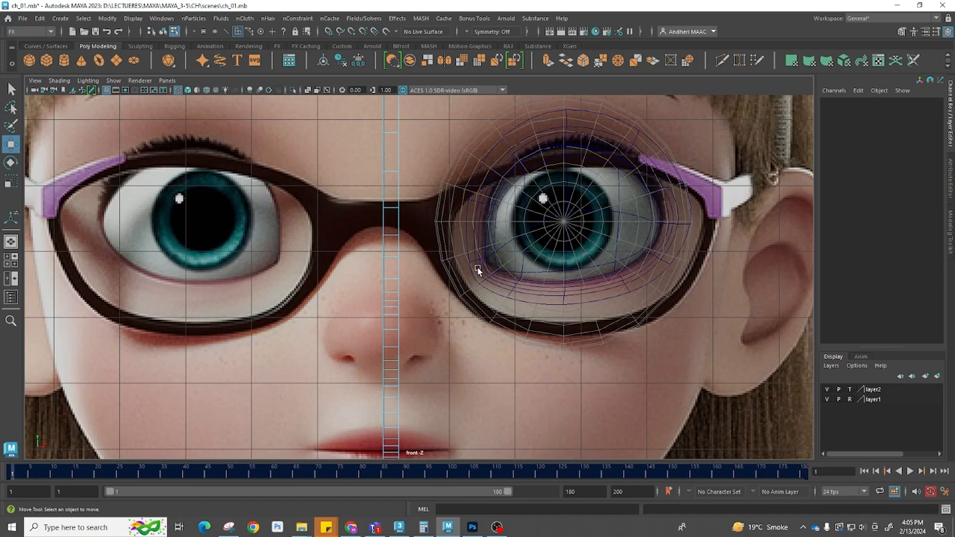
# Combine the eye mesh and the profile strip into a single object
pyautogui.click(483, 223)
pyautogui.press('F8')
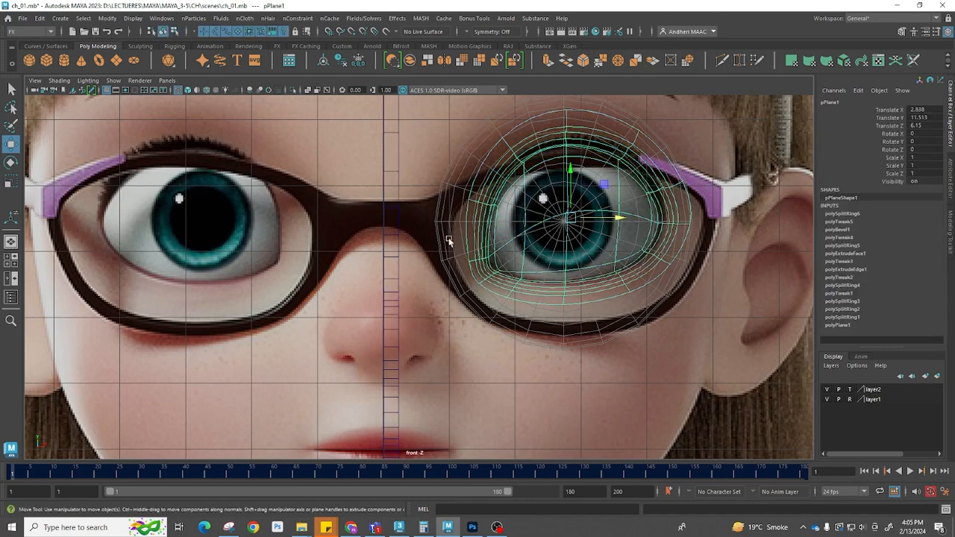
pyautogui.click(395, 232)
pyautogui.keyDown('shift'); pyautogui.moveTo(513, 169); pyautogui.dragTo(503, 372, button='right'); pyautogui.keyUp('shift')
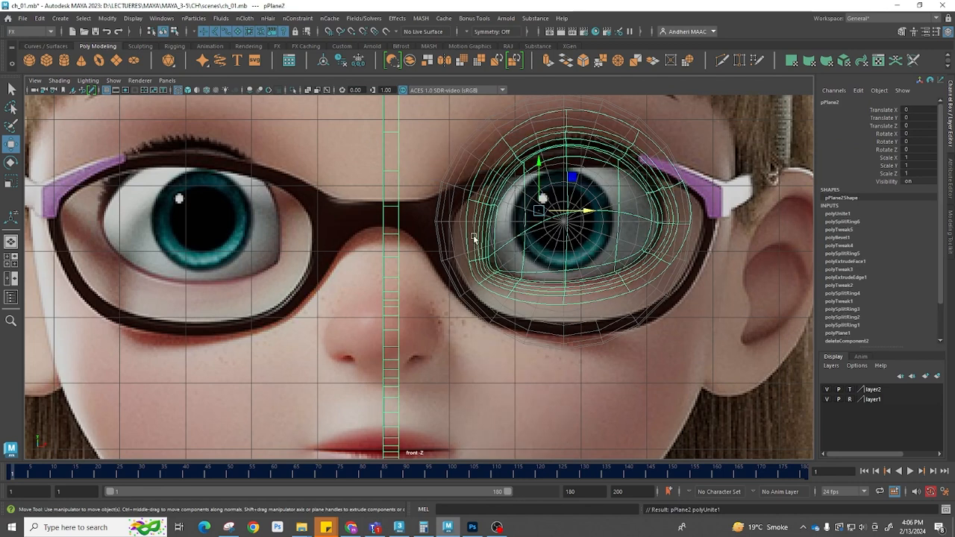
pyautogui.click(402, 234)
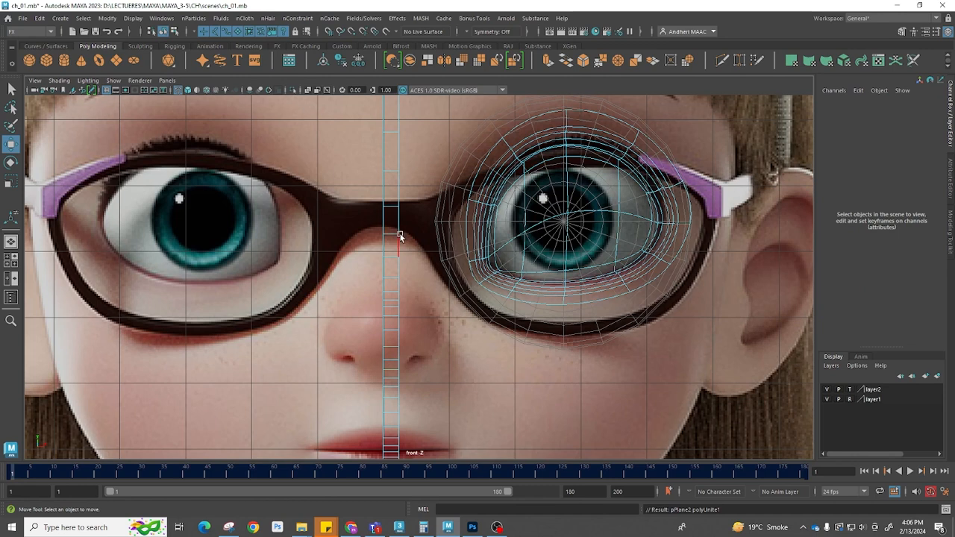
pyautogui.click(401, 227)
pyautogui.click(467, 232)
pyautogui.keyDown('alt'); pyautogui.moveTo(433, 256); pyautogui.dragTo(414, 195); pyautogui.keyUp('alt')
pyautogui.keyDown('alt'); pyautogui.moveTo(415, 196); pyautogui.dragTo(419, 368, button='right'); pyautogui.keyUp('alt')
pyautogui.click(420, 368)
pyautogui.keyDown('alt'); pyautogui.moveTo(420, 368); pyautogui.dragTo(367, 366); pyautogui.keyUp('alt')
pyautogui.press('1')
pyautogui.moveTo(386, 329); pyautogui.dragTo(324, 323, button='right')
pyautogui.moveTo(367, 313)
pyautogui.mouseDown()
pyautogui.moveTo(395, 335)
pyautogui.moveTo(354, 319)
pyautogui.mouseUp()
pyautogui.moveTo(420, 363)
pyautogui.keyDown('alt'); pyautogui.mouseDown()
pyautogui.moveTo(426, 405)
pyautogui.moveTo(400, 354)
pyautogui.moveTo(381, 373)
pyautogui.moveTo(398, 390)
pyautogui.moveTo(465, 390)
pyautogui.moveTo(412, 322)
pyautogui.moveTo(416, 390)
pyautogui.moveTo(420, 348)
pyautogui.mouseUp(); pyautogui.keyUp('alt')
pyautogui.moveTo(419, 341); pyautogui.dragTo(425, 383)
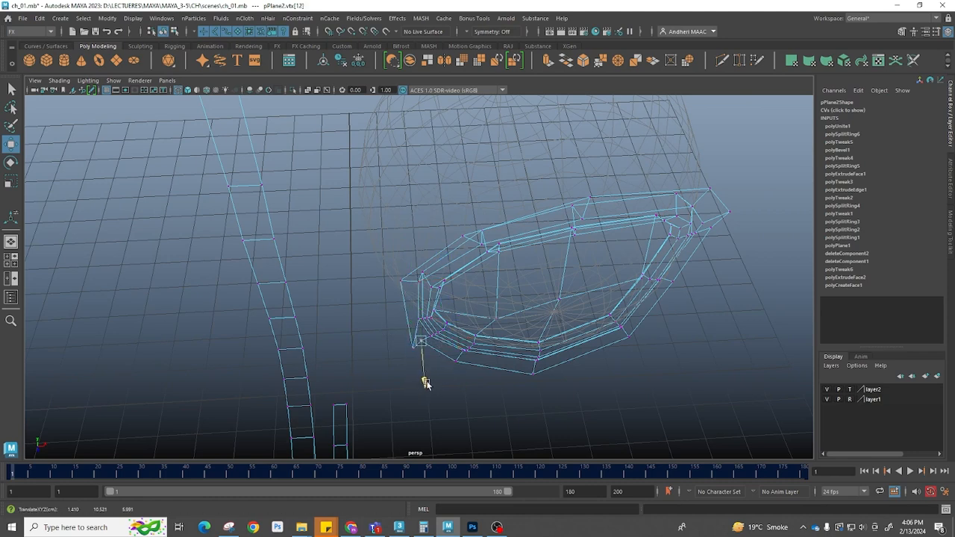
pyautogui.moveTo(387, 263); pyautogui.dragTo(404, 285)
pyautogui.keyDown('alt'); pyautogui.moveTo(409, 334); pyautogui.dragTo(365, 321); pyautogui.keyUp('alt')
pyautogui.hotkey('ctrl', 'z')
pyautogui.hotkey('ctrl', 'z')
pyautogui.hotkey('ctrl', 'z')
pyautogui.hotkey('ctrl', 'z')
pyautogui.hotkey('ctrl', 'z')
# Move the profile strip's upper vertices in the side view toward the eye mesh's outer edge
pyautogui.keyDown('alt'); pyautogui.moveTo(394, 384); pyautogui.dragTo(510, 370); pyautogui.keyUp('alt')
pyautogui.press('space')
pyautogui.keyDown('alt'); pyautogui.moveTo(485, 388); pyautogui.dragTo(636, 204, button='middle'); pyautogui.keyUp('alt')
pyautogui.scroll(4, 634, 216)
pyautogui.moveTo(597, 222); pyautogui.dragTo(567, 222)
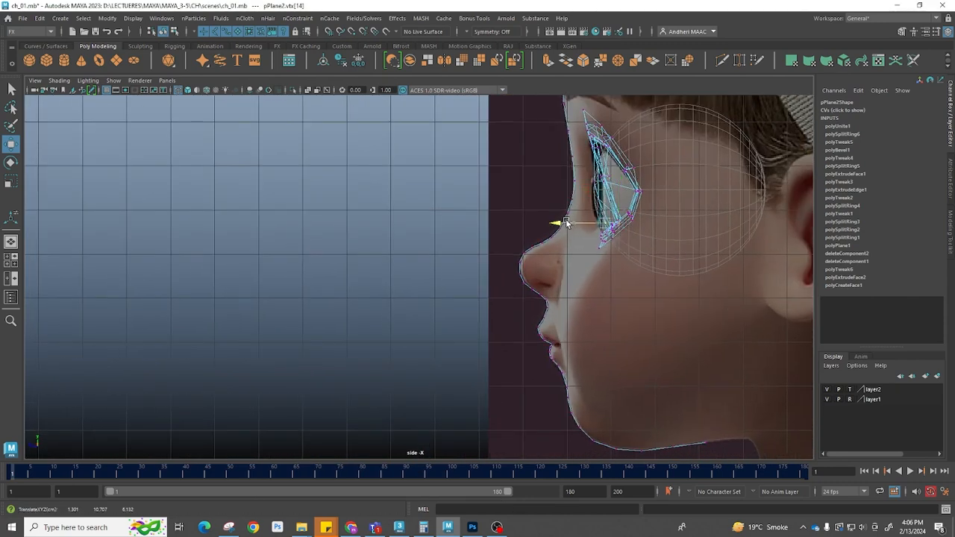
pyautogui.press('space')
pyautogui.press('space')
pyautogui.press('space')
pyautogui.moveTo(516, 266); pyautogui.dragTo(509, 146)
pyautogui.moveTo(492, 313); pyautogui.dragTo(484, 317)
pyautogui.moveTo(392, 279); pyautogui.dragTo(409, 264)
pyautogui.keyDown('alt'); pyautogui.moveTo(456, 324); pyautogui.dragTo(458, 355); pyautogui.keyUp('alt')
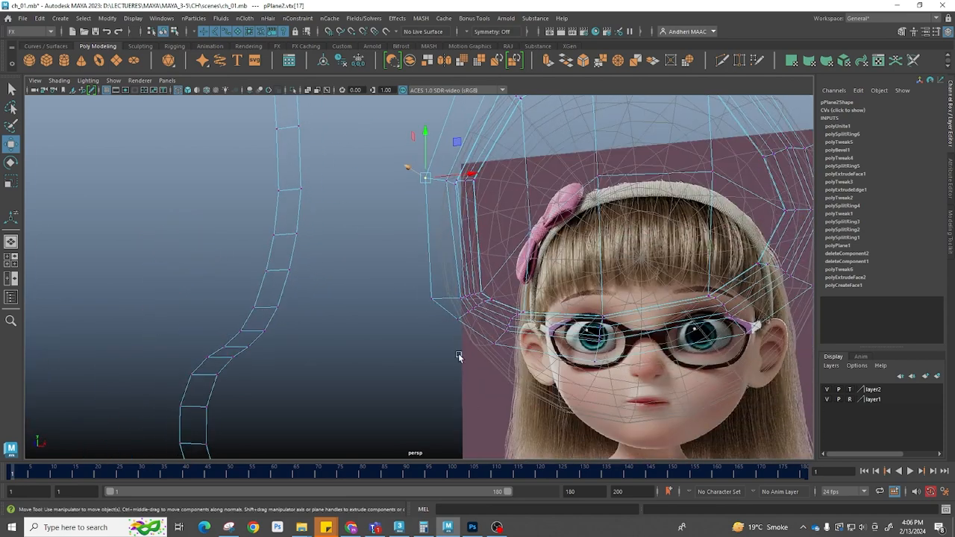
# Adjust the strip's edges beside the eye mesh in the perspective view
pyautogui.click(459, 319)
pyautogui.keyDown('alt'); pyautogui.moveTo(459, 319); pyautogui.dragTo(454, 399); pyautogui.keyUp('alt')
pyautogui.moveTo(447, 289); pyautogui.dragTo(443, 304)
pyautogui.click(286, 249)
pyautogui.keyDown('shift'); pyautogui.click(437, 259); pyautogui.keyUp('shift')
pyautogui.keyDown('alt'); pyautogui.moveTo(419, 267); pyautogui.dragTo(358, 238); pyautogui.keyUp('alt')
pyautogui.click(350, 193)
pyautogui.moveTo(466, 215)
pyautogui.keyDown('alt'); pyautogui.mouseDown()
pyautogui.moveTo(524, 241)
pyautogui.moveTo(451, 218)
pyautogui.mouseUp(); pyautogui.keyUp('alt')
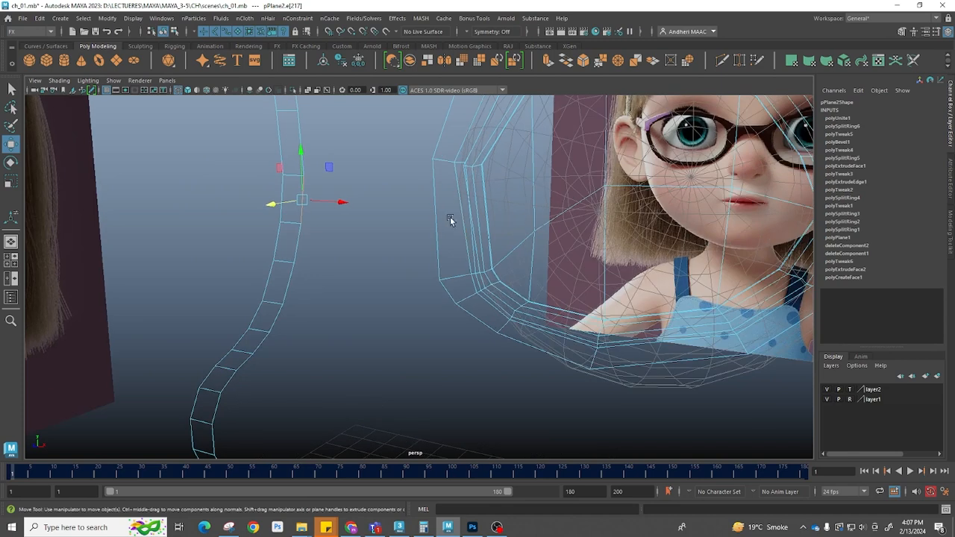
# Insert a new edge loop across the eye mesh's rings near its inner corner
pyautogui.press('F8')
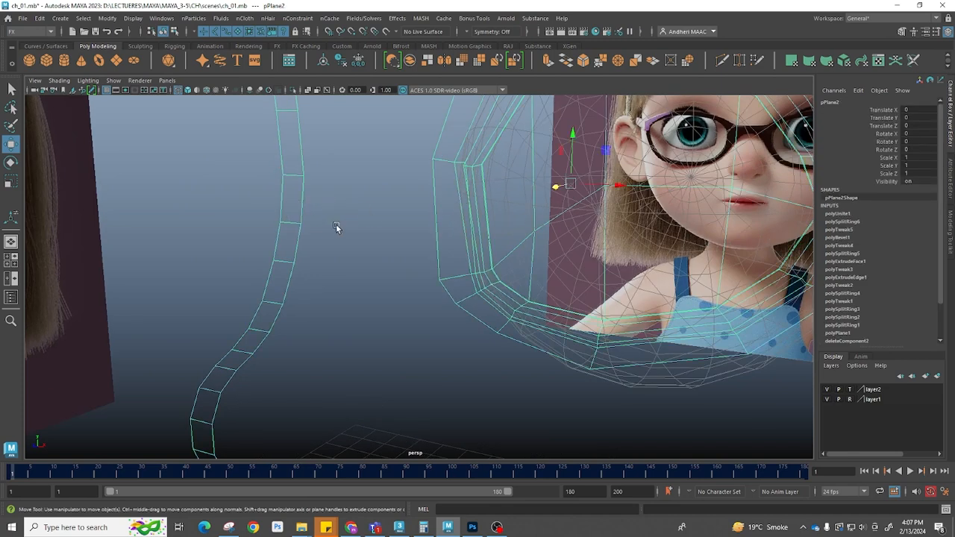
pyautogui.keyDown('shift'); pyautogui.rightClick(486, 204); pyautogui.keyUp('shift')
pyautogui.click(431, 218)
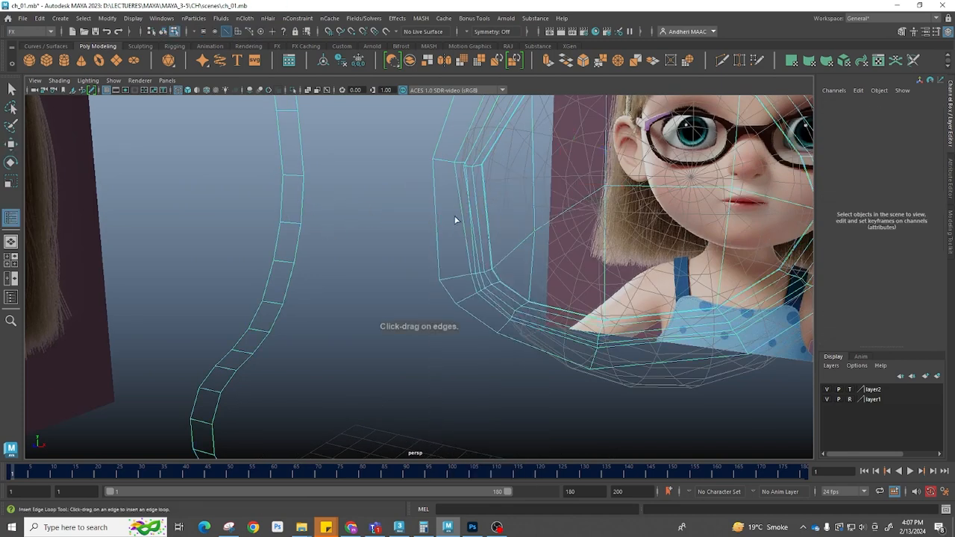
pyautogui.click(463, 215)
pyautogui.keyDown('alt'); pyautogui.moveTo(509, 211); pyautogui.dragTo(485, 221); pyautogui.keyUp('alt')
# Move the new loop's vertices on the eye mesh toward the profile strip in the front view
pyautogui.press('w')
pyautogui.keyDown('alt'); pyautogui.moveTo(589, 233); pyautogui.dragTo(432, 307); pyautogui.keyUp('alt')
pyautogui.press('space')
pyautogui.keyDown('alt'); pyautogui.moveTo(409, 291); pyautogui.dragTo(433, 283, button='middle'); pyautogui.keyUp('alt')
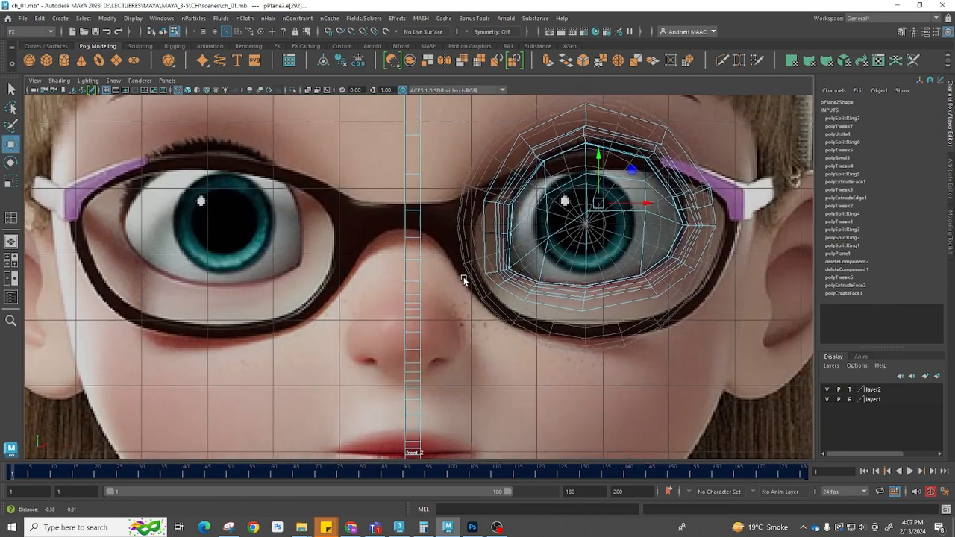
pyautogui.keyDown('alt'); pyautogui.moveTo(465, 279); pyautogui.dragTo(587, 289, button='right'); pyautogui.keyUp('alt')
pyautogui.moveTo(501, 250); pyautogui.dragTo(479, 239, button='right')
pyautogui.moveTo(458, 225); pyautogui.dragTo(540, 239)
pyautogui.moveTo(457, 169); pyautogui.dragTo(507, 170)
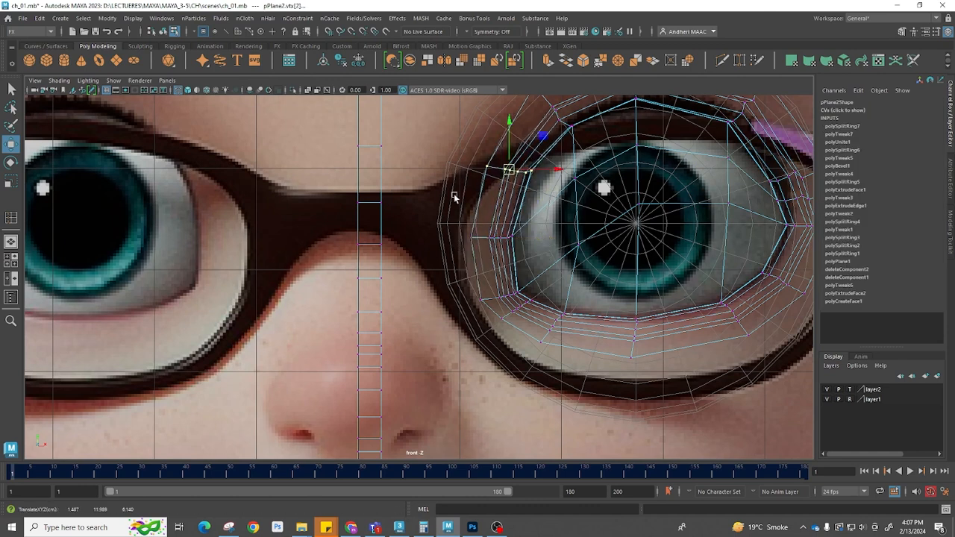
# Bridge the profile strip's edge to the eye mesh's inner edge with 3 divisions
pyautogui.press('space')
pyautogui.moveTo(439, 299); pyautogui.dragTo(445, 245)
pyautogui.keyDown('alt'); pyautogui.moveTo(443, 249); pyautogui.dragTo(420, 265); pyautogui.keyUp('alt')
pyautogui.moveTo(260, 247); pyautogui.dragTo(262, 216, button='right')
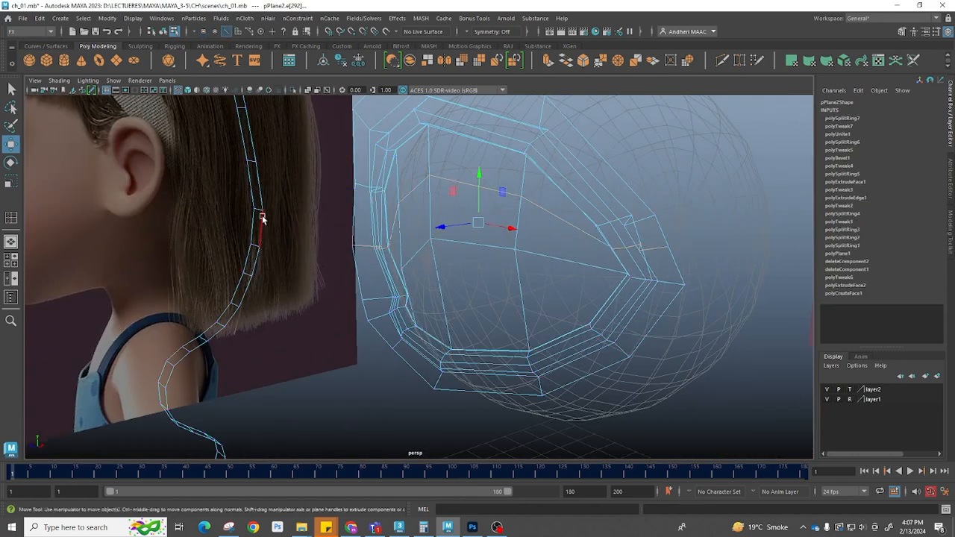
pyautogui.click(263, 221)
pyautogui.keyDown('alt'); pyautogui.moveTo(335, 246); pyautogui.dragTo(315, 282); pyautogui.keyUp('alt')
pyautogui.keyDown('shift'); pyautogui.rightClick(309, 255); pyautogui.keyUp('shift')
pyautogui.keyDown('shift'); pyautogui.click(203, 283); pyautogui.keyUp('shift')
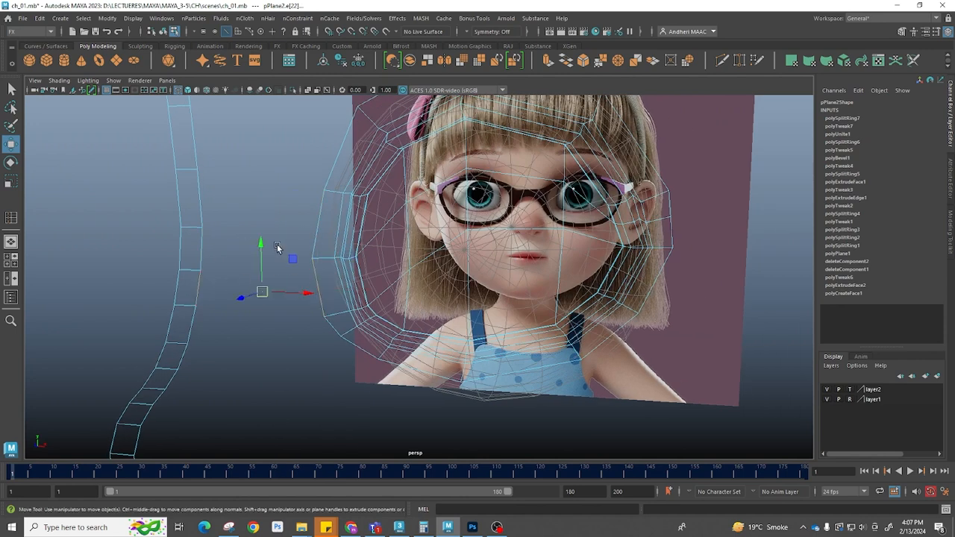
pyautogui.keyDown('shift'); pyautogui.rightClick(277, 244); pyautogui.keyUp('shift')
pyautogui.click(255, 365)
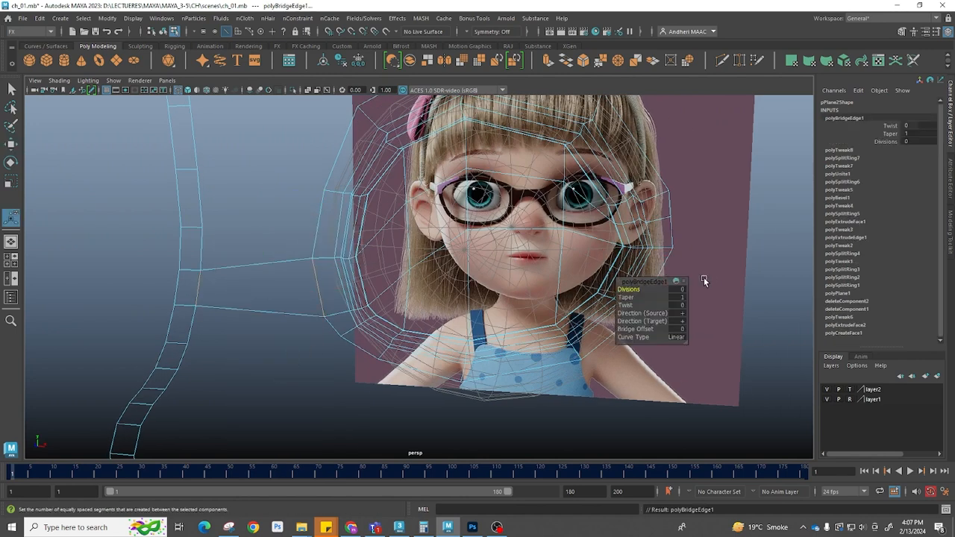
pyautogui.moveTo(630, 289); pyautogui.dragTo(646, 290)
# Align the bridge's edges with the face profile in the side view
pyautogui.keyDown('alt'); pyautogui.moveTo(300, 321); pyautogui.dragTo(289, 198); pyautogui.keyUp('alt')
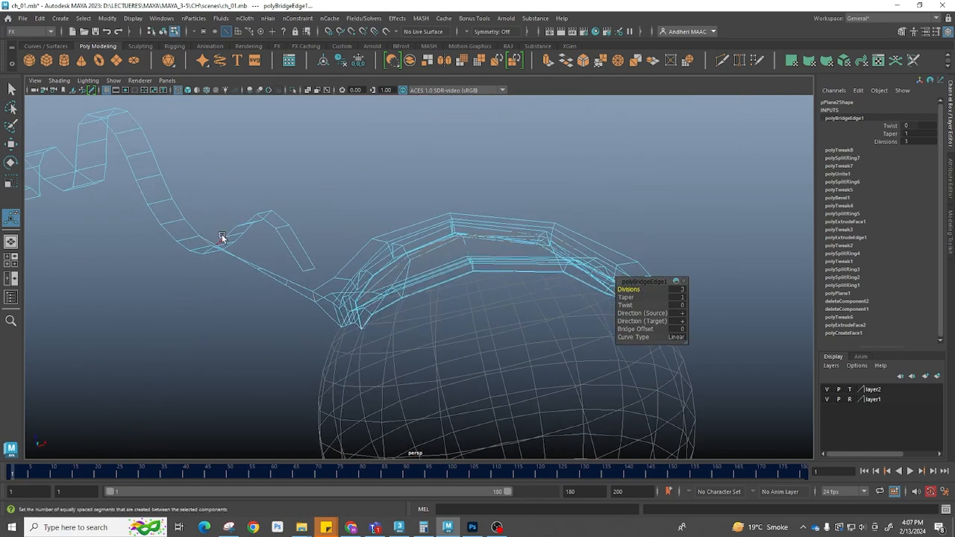
pyautogui.keyDown('alt'); pyautogui.moveTo(333, 315); pyautogui.dragTo(433, 288); pyautogui.keyUp('alt')
pyautogui.click(314, 295)
pyautogui.press('w')
pyautogui.click(288, 279)
pyautogui.click(258, 264)
pyautogui.click(233, 248)
pyautogui.press('space')
pyautogui.scroll(6, 474, 296)
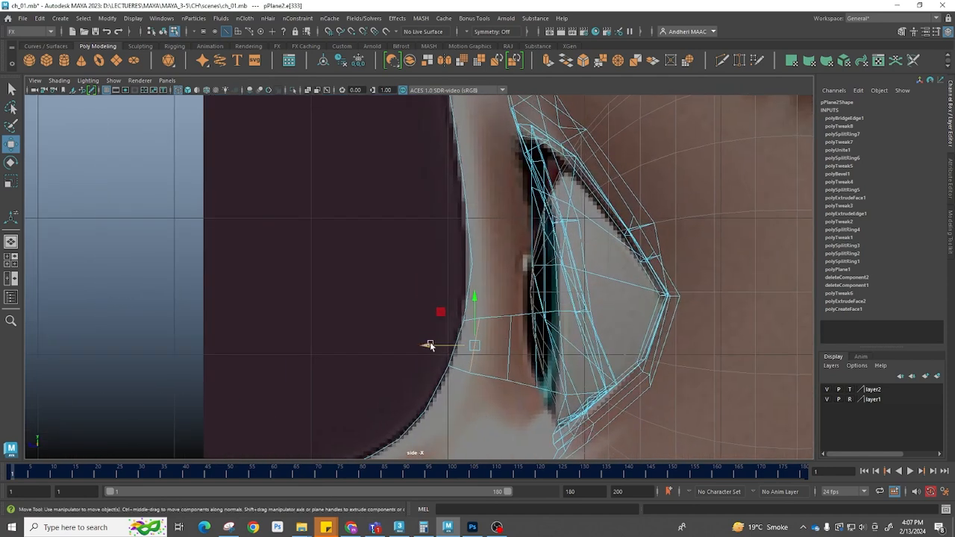
pyautogui.click(510, 341)
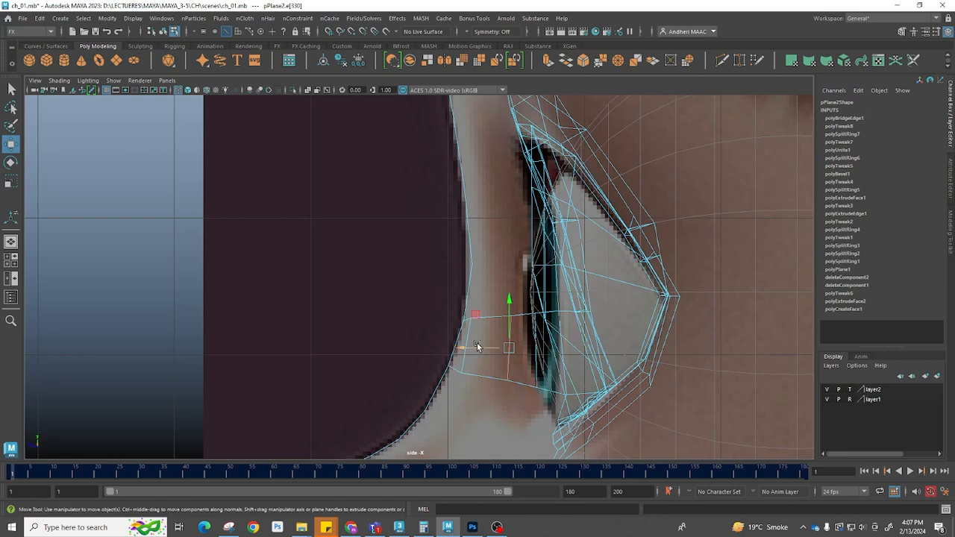
pyautogui.press('space')
pyautogui.scroll(8, 291, 377)
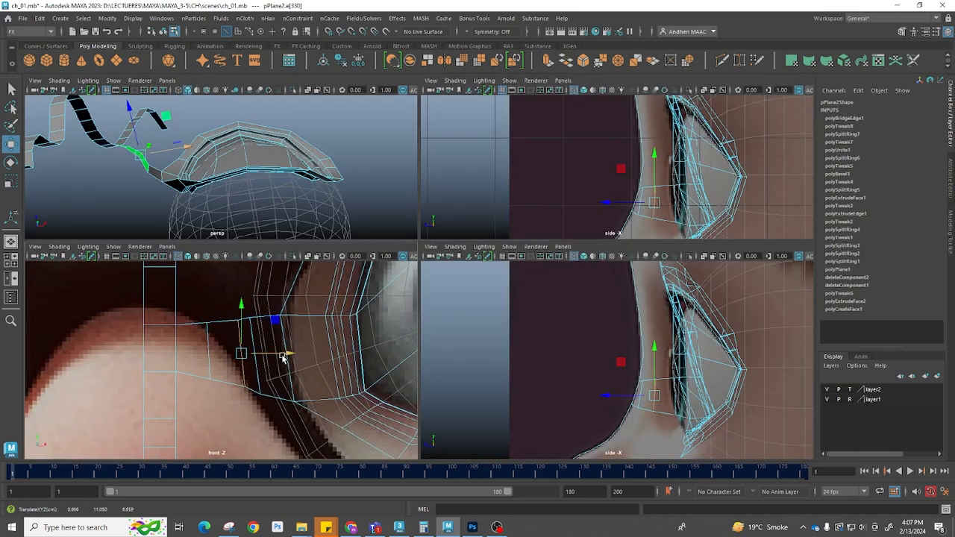
pyautogui.click(224, 348)
pyautogui.moveTo(227, 349); pyautogui.dragTo(234, 349)
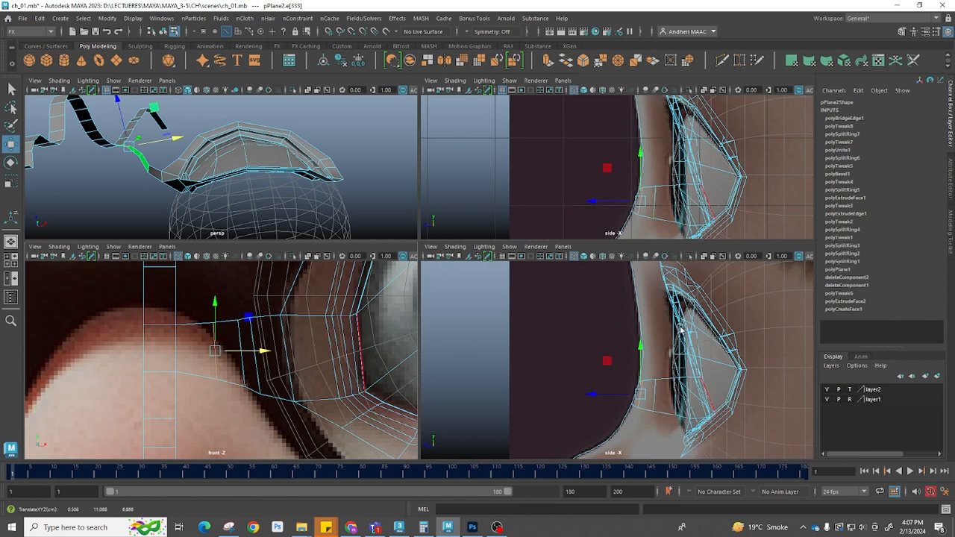
pyautogui.scroll(4, 594, 404)
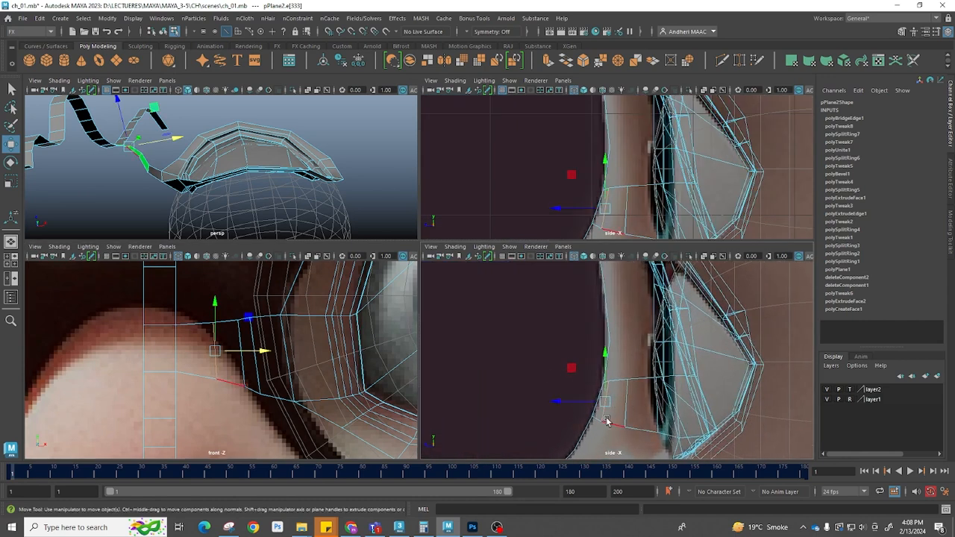
pyautogui.scroll(6, 601, 410)
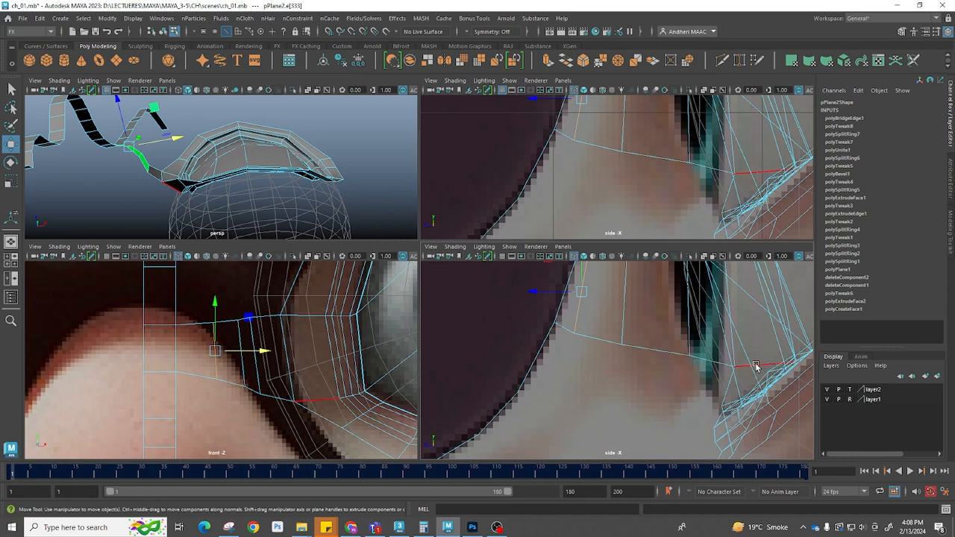
# Adjust the bridge's vertices beside the nose in the front view
pyautogui.press('F9')
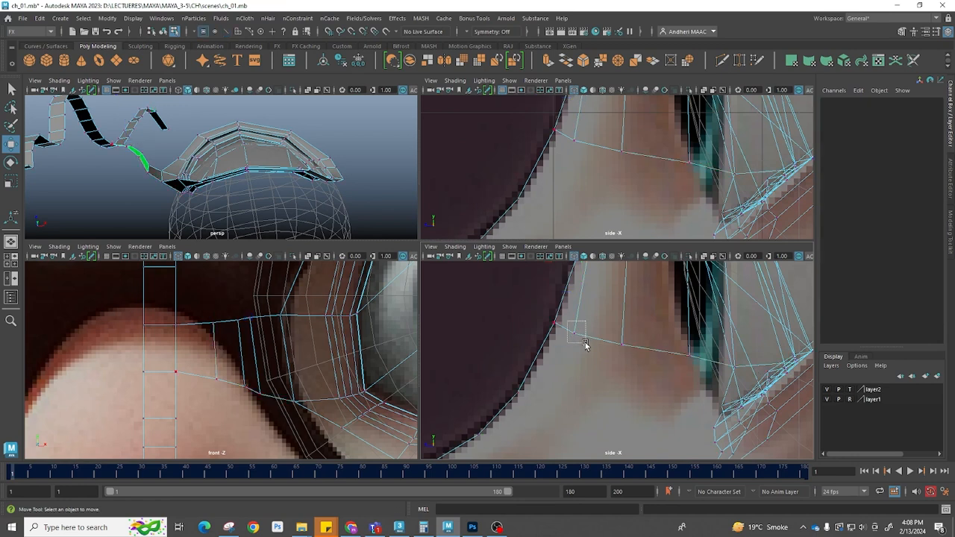
pyautogui.click(576, 333)
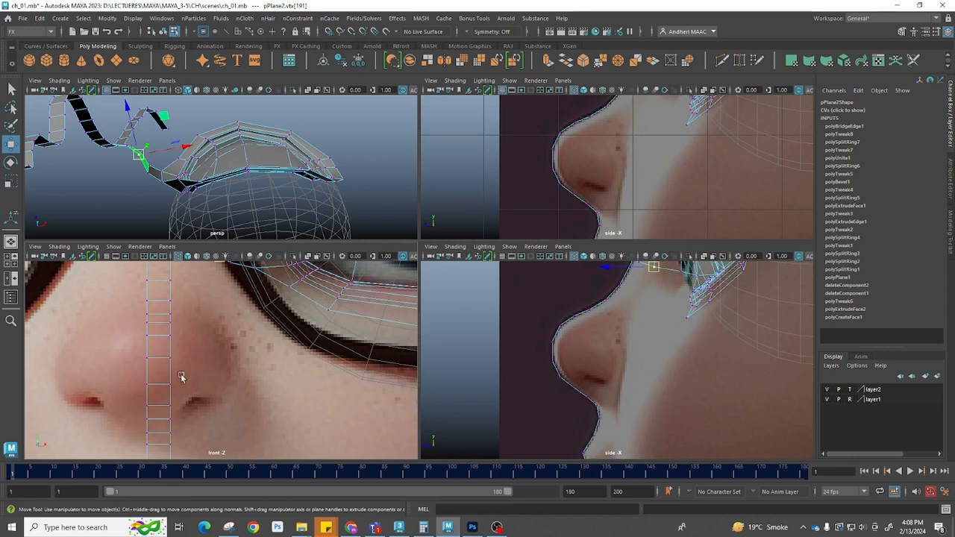
pyautogui.scroll(2, 245, 318)
pyautogui.scroll(2, 192, 316)
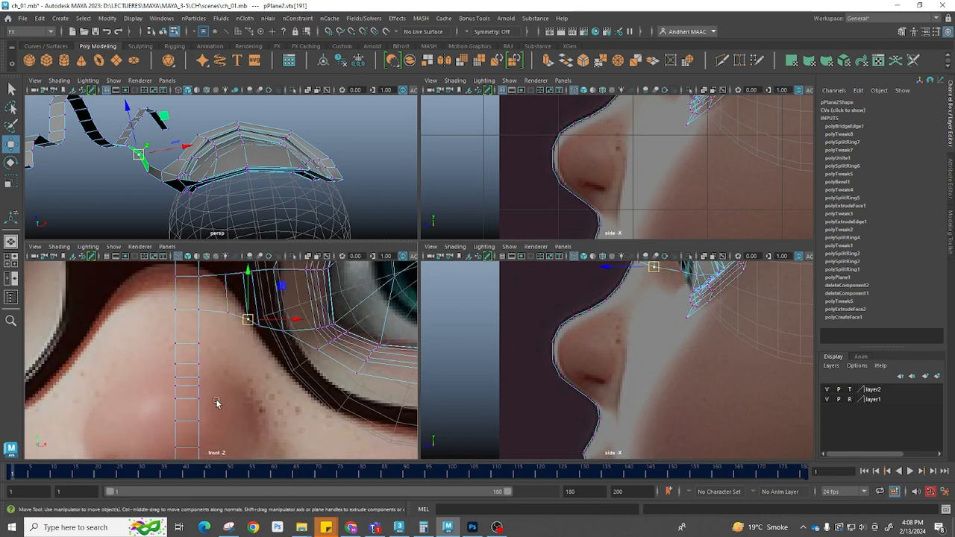
pyautogui.keyDown('alt'); pyautogui.moveTo(258, 413); pyautogui.dragTo(250, 399, button='middle'); pyautogui.keyUp('alt')
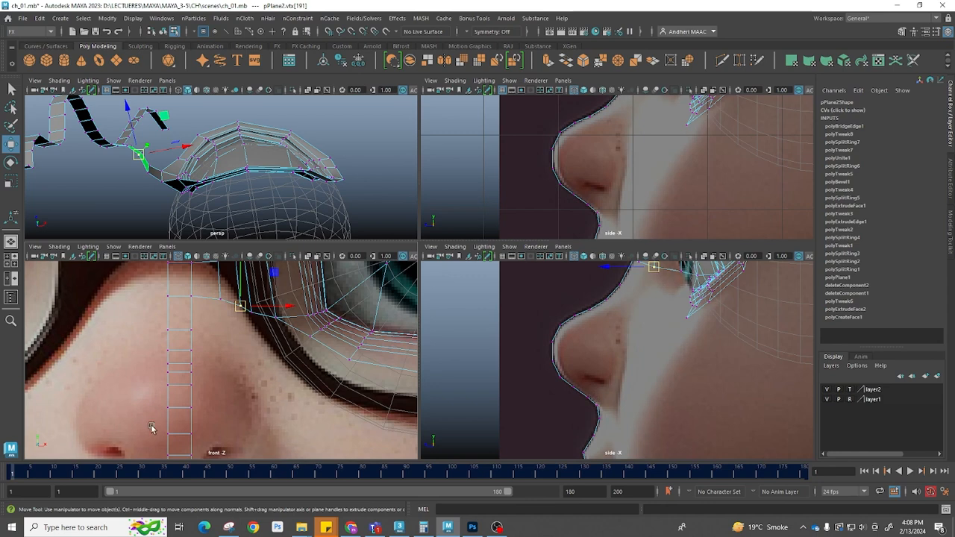
# Create a small plane on the cheek beside the nose and insert edge loops across it
pyautogui.keyDown('alt'); pyautogui.moveTo(150, 428); pyautogui.dragTo(255, 368, button='middle'); pyautogui.keyUp('alt')
pyautogui.click(245, 344)
pyautogui.press('F8')
pyautogui.keyDown('shift'); pyautogui.moveTo(253, 300); pyautogui.dragTo(230, 319, button='right'); pyautogui.keyUp('shift')
pyautogui.moveTo(234, 308); pyautogui.dragTo(260, 379)
pyautogui.keyDown('alt'); pyautogui.moveTo(255, 358); pyautogui.dragTo(271, 379, button='middle'); pyautogui.keyUp('alt')
pyautogui.keyDown('shift'); pyautogui.moveTo(271, 380); pyautogui.dragTo(250, 377, button='right'); pyautogui.keyUp('shift')
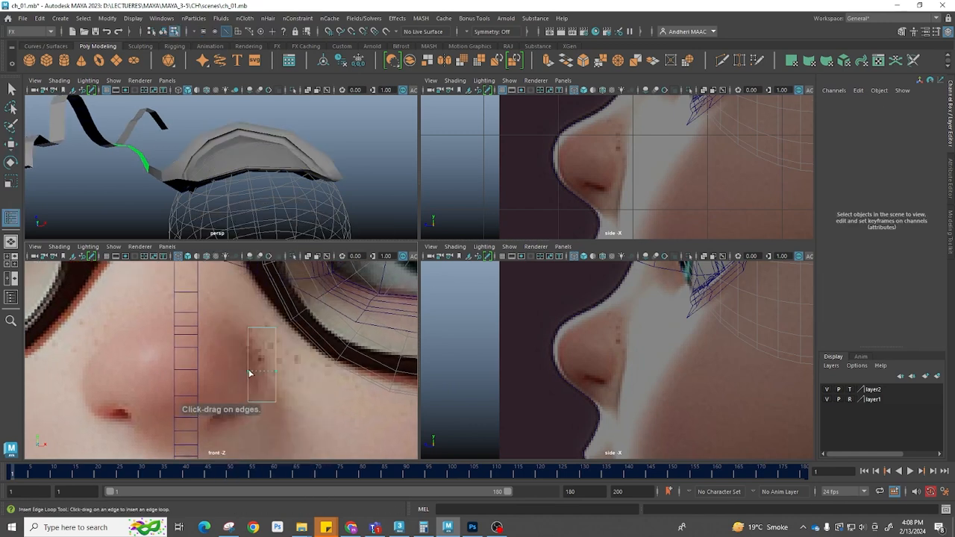
pyautogui.moveTo(250, 373); pyautogui.dragTo(252, 353)
# Move the new plane's vertices to follow the crease beside the nose in the front view
pyautogui.press('w')
pyautogui.moveTo(252, 330); pyautogui.dragTo(197, 323, button='right')
pyautogui.click(248, 330)
pyautogui.moveTo(249, 330); pyautogui.dragTo(233, 314)
pyautogui.click(277, 329)
pyautogui.click(248, 353)
pyautogui.moveTo(248, 354); pyautogui.dragTo(264, 411)
pyautogui.click(248, 373)
pyautogui.click(249, 404)
pyautogui.moveTo(268, 361); pyautogui.dragTo(286, 379)
pyautogui.moveTo(277, 372)
pyautogui.mouseDown()
pyautogui.moveTo(281, 380)
pyautogui.moveTo(264, 385)
pyautogui.mouseUp()
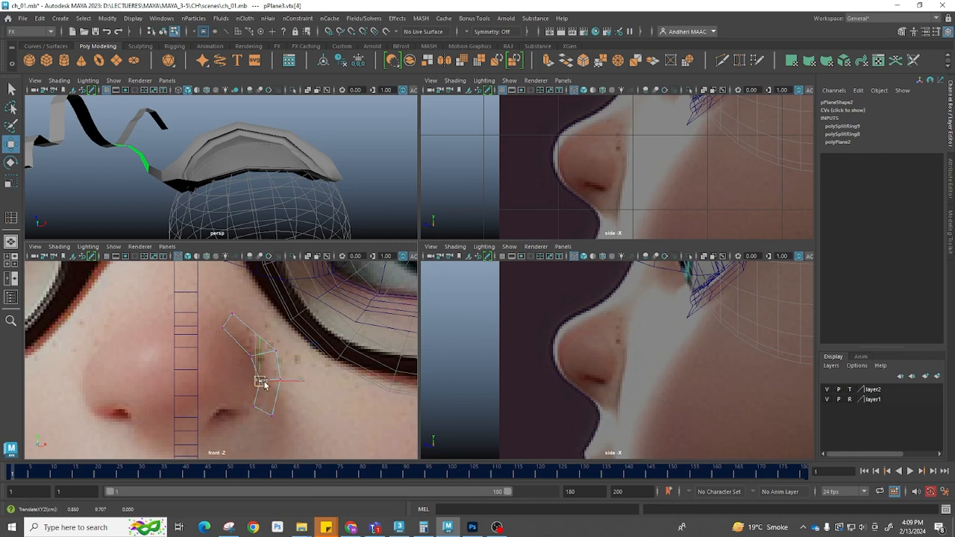
# Extrude the plane's edges downward around the nostril and shape the new vertices
pyautogui.moveTo(230, 349); pyautogui.dragTo(255, 360)
pyautogui.moveTo(214, 308); pyautogui.dragTo(240, 334)
pyautogui.keyDown('alt'); pyautogui.moveTo(267, 387); pyautogui.dragTo(270, 318, button='middle'); pyautogui.keyUp('alt')
pyautogui.keyDown('alt'); pyautogui.moveTo(270, 318); pyautogui.dragTo(312, 383, button='right'); pyautogui.keyUp('alt')
pyautogui.moveTo(280, 341); pyautogui.dragTo(282, 299, button='right')
pyautogui.click(276, 338)
pyautogui.keyDown('shift'); pyautogui.moveTo(345, 310); pyautogui.dragTo(347, 344, button='right'); pyautogui.keyUp('shift')
pyautogui.moveTo(281, 339); pyautogui.dragTo(252, 356)
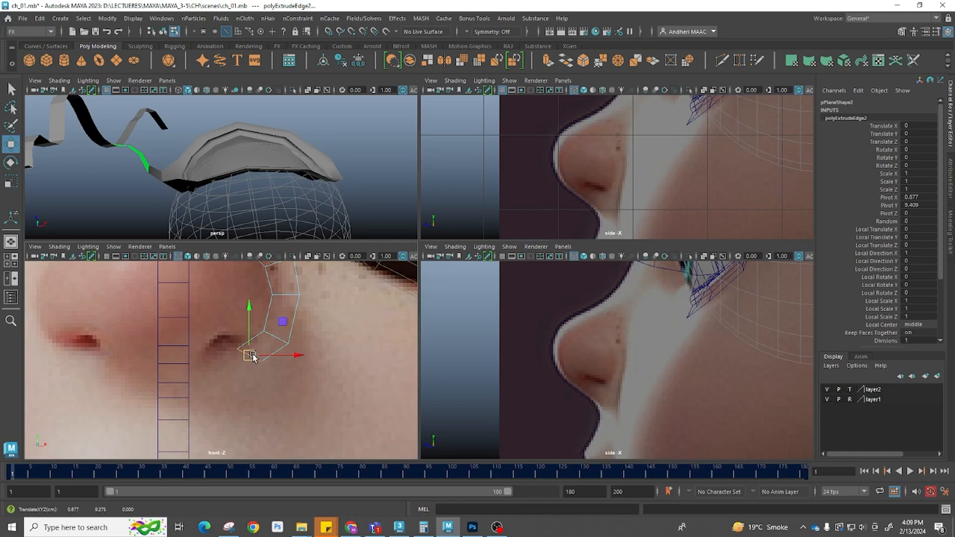
# Rotate and move the nose patch in the side view onto the nose surface
pyautogui.press('e')
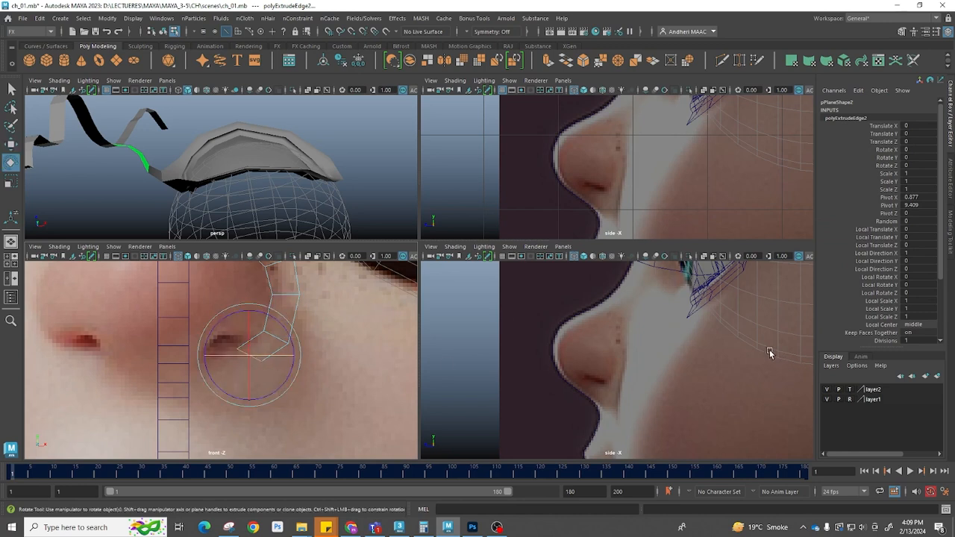
pyautogui.scroll(-6, 770, 353)
pyautogui.keyDown('alt'); pyautogui.moveTo(754, 353); pyautogui.dragTo(644, 354, button='middle'); pyautogui.keyUp('alt')
pyautogui.moveTo(673, 415); pyautogui.dragTo(851, 334, button='right')
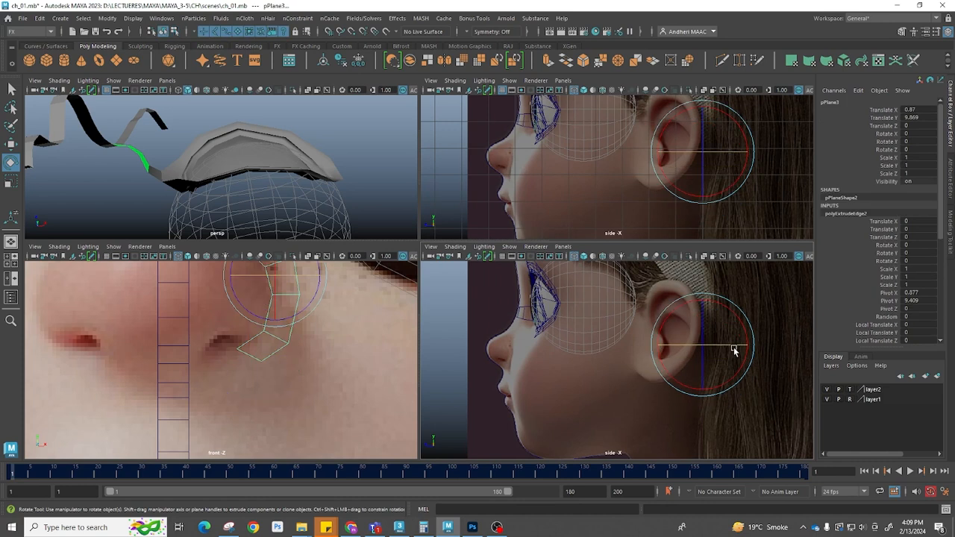
pyautogui.press('w')
pyautogui.moveTo(664, 346); pyautogui.dragTo(471, 376)
pyautogui.scroll(7, 597, 368)
pyautogui.keyDown('alt'); pyautogui.moveTo(485, 392); pyautogui.dragTo(709, 412, button='middle'); pyautogui.keyUp('alt')
pyautogui.scroll(2, 627, 403)
pyautogui.moveTo(586, 334); pyautogui.dragTo(578, 335)
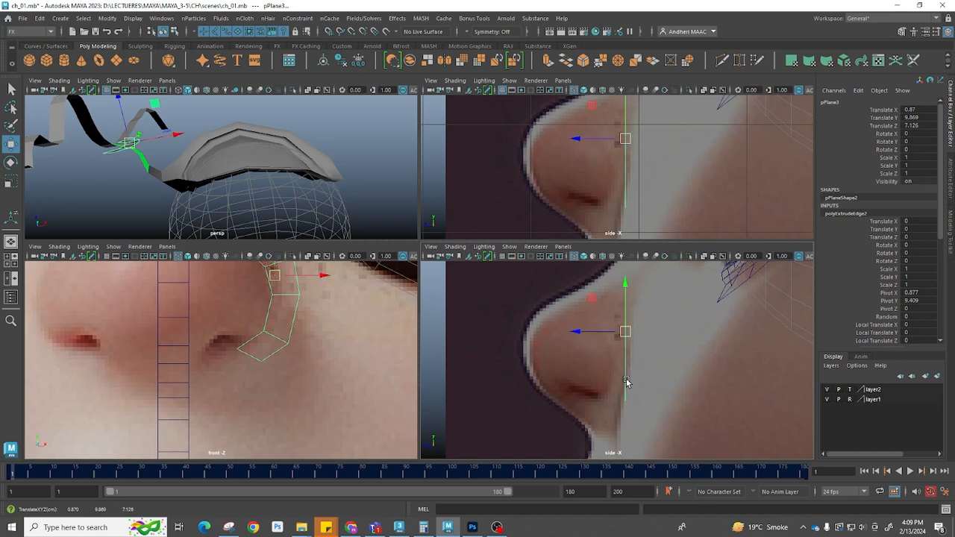
# Move the patch's vertices in the side view to match the nose's depth
pyautogui.press('F9')
pyautogui.moveTo(657, 413)
pyautogui.mouseDown()
pyautogui.moveTo(599, 381)
pyautogui.moveTo(574, 393)
pyautogui.mouseUp()
pyautogui.moveTo(651, 381); pyautogui.dragTo(575, 378)
pyautogui.moveTo(584, 275); pyautogui.dragTo(581, 295)
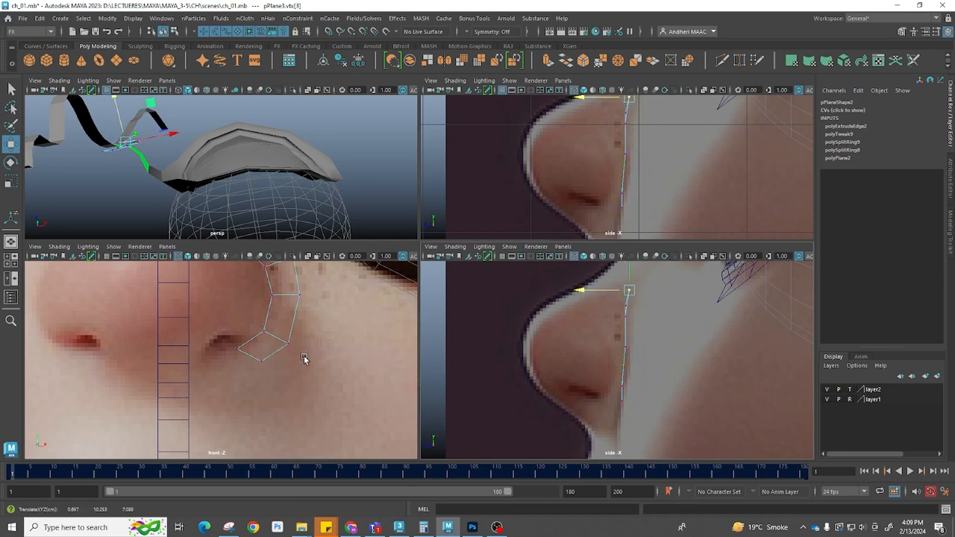
# Refine the nose patch's edges and vertices around the nostril in the front view
pyautogui.keyDown('alt'); pyautogui.moveTo(319, 303); pyautogui.dragTo(321, 384, button='middle'); pyautogui.keyUp('alt')
pyautogui.click(278, 351)
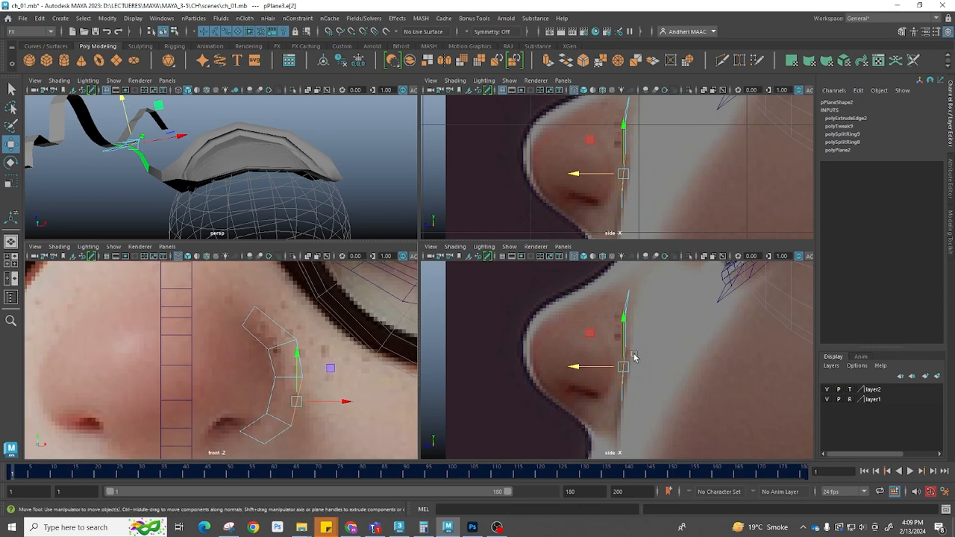
pyautogui.click(274, 319)
pyautogui.keyDown('shift'); pyautogui.doubleClick(271, 435); pyautogui.keyUp('shift')
pyautogui.moveTo(583, 347); pyautogui.dragTo(589, 348)
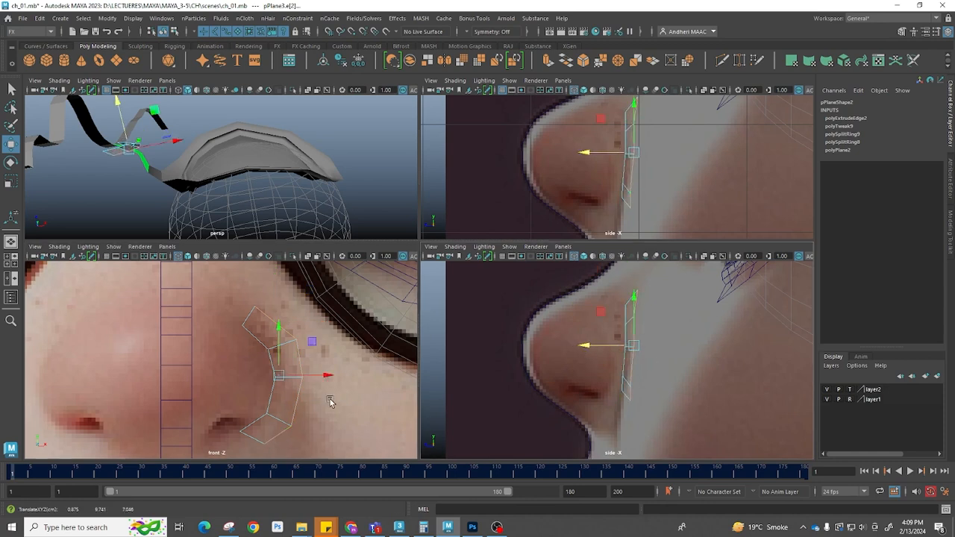
pyautogui.keyDown('alt'); pyautogui.moveTo(248, 400); pyautogui.dragTo(262, 335, button='middle'); pyautogui.keyUp('alt')
pyautogui.scroll(1, 262, 335)
pyautogui.moveTo(278, 375); pyautogui.dragTo(231, 369, button='right')
pyautogui.click(261, 370)
pyautogui.moveTo(261, 371); pyautogui.dragTo(272, 397)
pyautogui.click(289, 384)
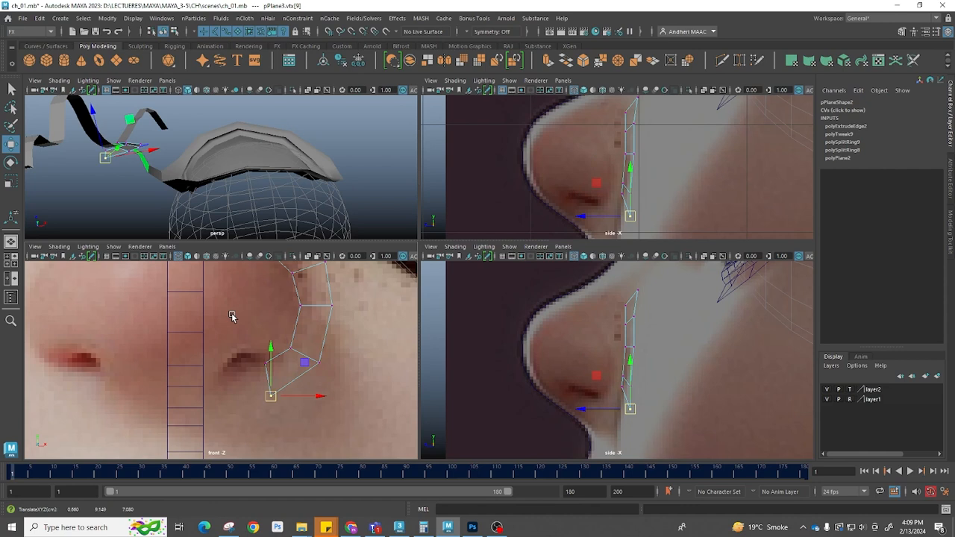
# Extrude the nose patch's lower edges around the bottom of the nostril in the front view and position them
pyautogui.press('F10')
pyautogui.click(266, 380)
pyautogui.keyDown('shift'); pyautogui.moveTo(288, 310); pyautogui.dragTo(285, 351, button='right'); pyautogui.keyUp('shift')
pyautogui.press('w')
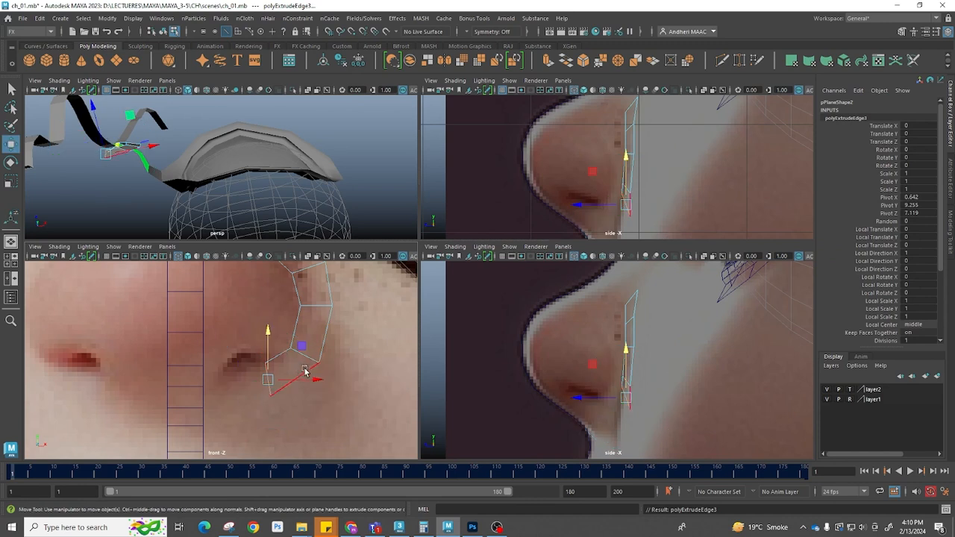
pyautogui.moveTo(314, 381); pyautogui.dragTo(236, 390)
pyautogui.keyDown('shift'); pyautogui.moveTo(253, 309); pyautogui.dragTo(248, 340, button='right'); pyautogui.keyUp('shift')
pyautogui.press('w')
pyautogui.moveTo(276, 389); pyautogui.dragTo(253, 390)
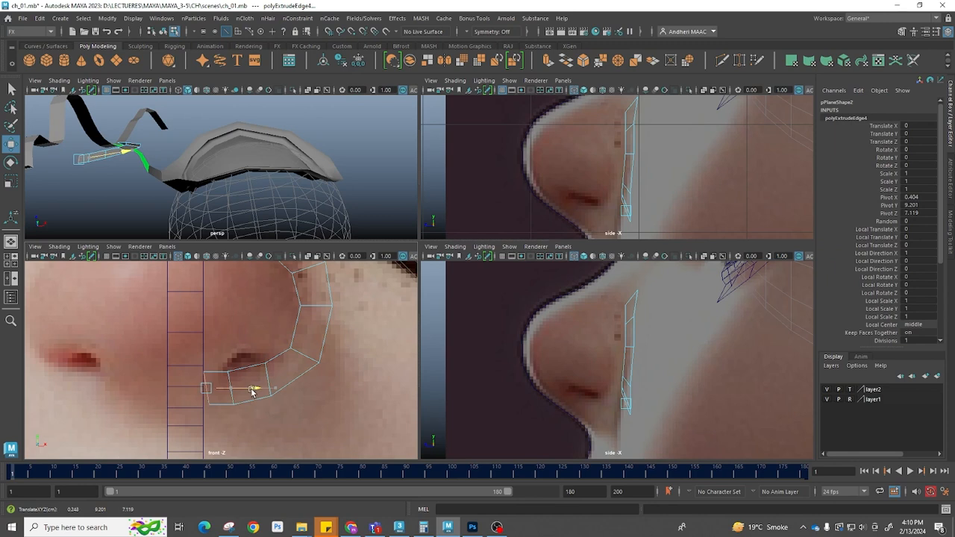
# Extrude another edge of the patch upward beside the nostril
pyautogui.keyDown('shift'); pyautogui.moveTo(254, 336); pyautogui.dragTo(261, 344, button='right'); pyautogui.keyUp('shift')
pyautogui.press('w')
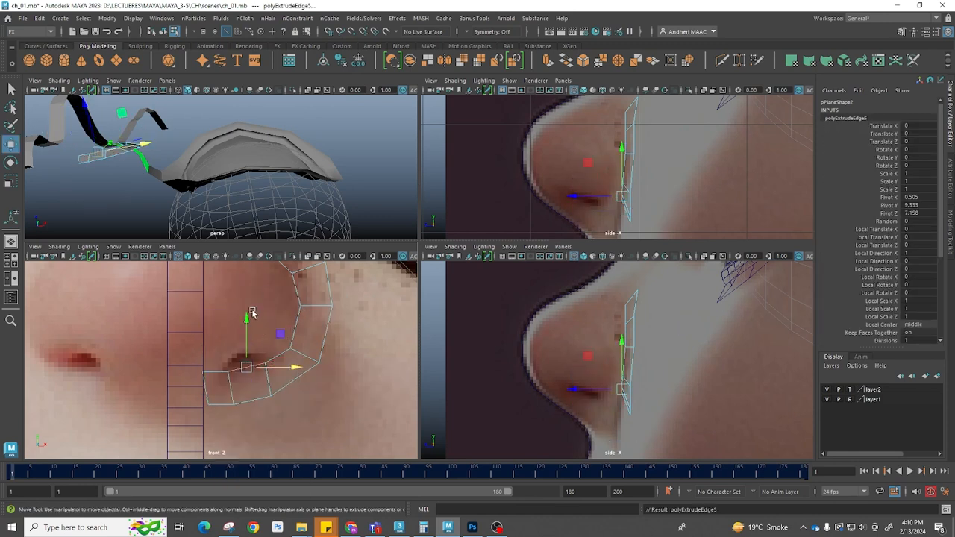
pyautogui.moveTo(255, 320); pyautogui.dragTo(255, 256)
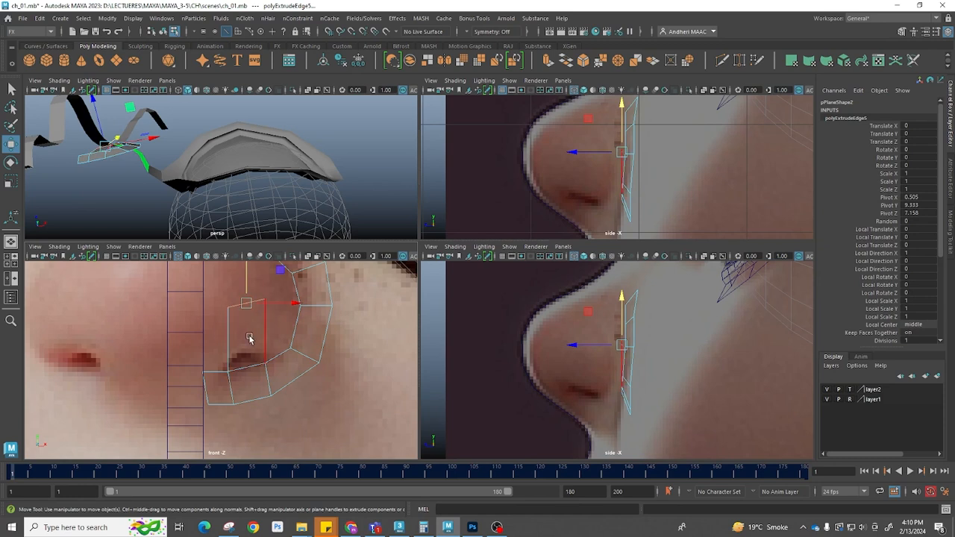
# Adjust the new vertices in the front and side views to follow the nostril's curve
pyautogui.moveTo(610, 360); pyautogui.dragTo(595, 359)
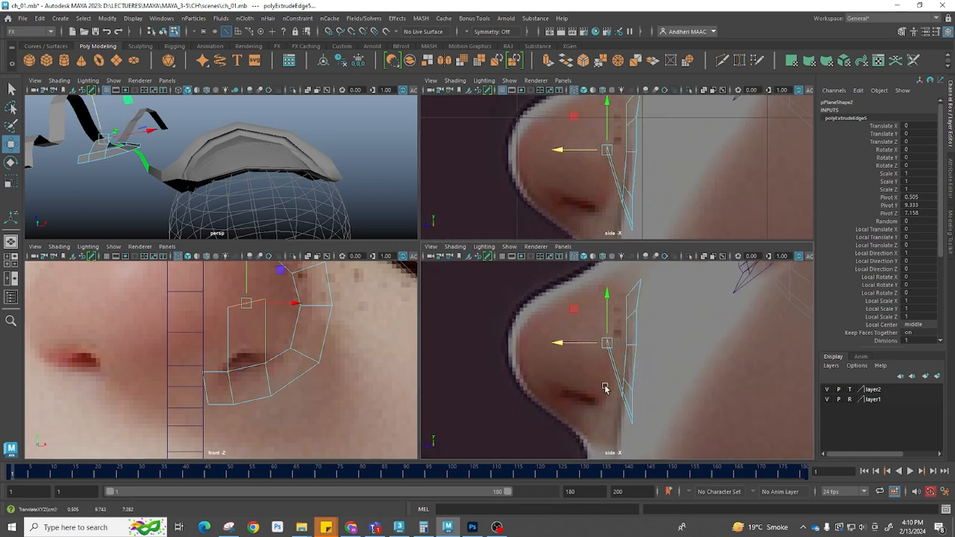
pyautogui.moveTo(231, 394); pyautogui.dragTo(188, 385, button='right')
pyautogui.moveTo(189, 366); pyautogui.dragTo(278, 418)
pyautogui.moveTo(209, 365); pyautogui.dragTo(196, 359)
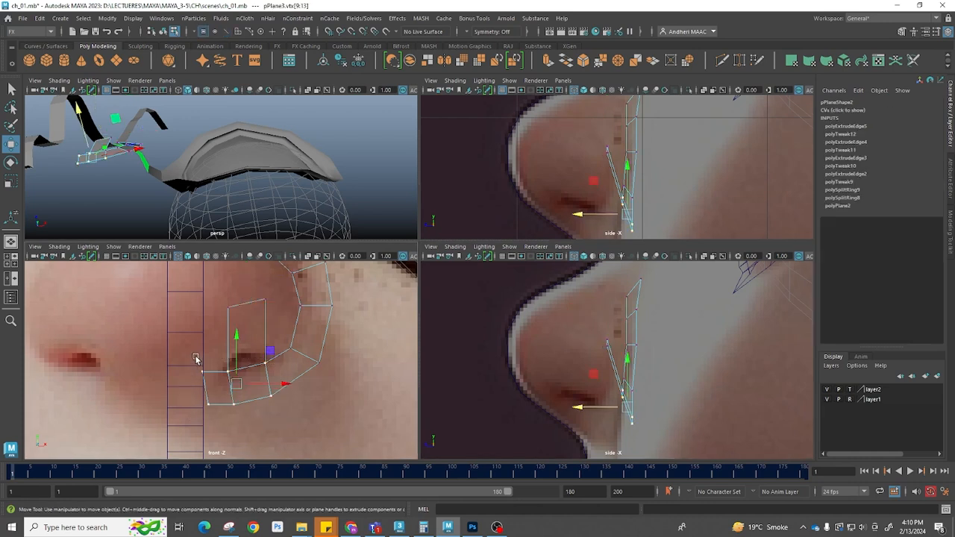
pyautogui.moveTo(588, 407); pyautogui.dragTo(571, 408)
pyautogui.moveTo(647, 429); pyautogui.dragTo(608, 409)
pyautogui.moveTo(543, 425); pyautogui.dragTo(573, 426)
pyautogui.hotkey('ctrl', 'z')
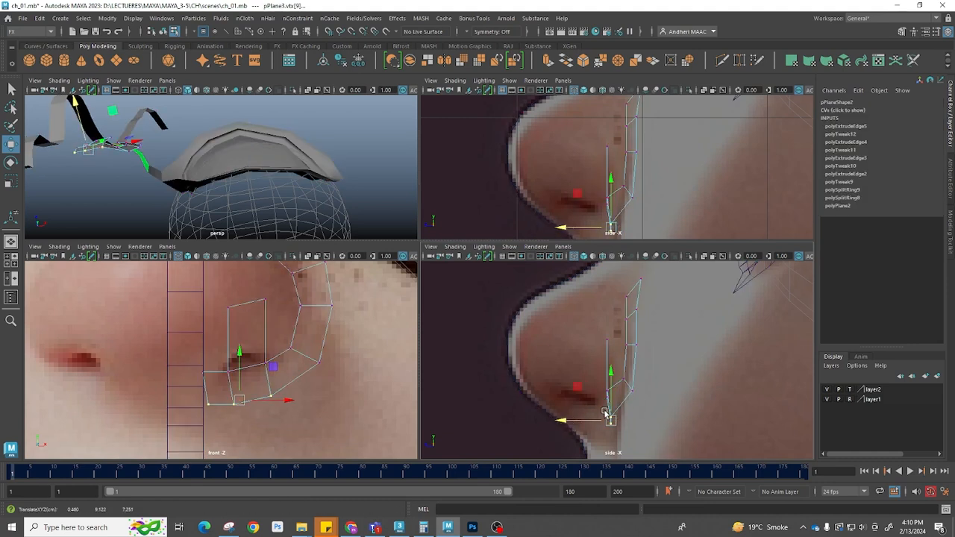
pyautogui.keyDown('alt'); pyautogui.moveTo(608, 415); pyautogui.dragTo(674, 442, button='right'); pyautogui.keyUp('alt')
pyautogui.keyDown('alt'); pyautogui.moveTo(674, 442); pyautogui.dragTo(655, 395, button='middle'); pyautogui.keyUp('alt')
# Move the patch's vertices in the side view so the strip hugs the side of the nose
pyautogui.click(268, 376)
pyautogui.click(268, 382)
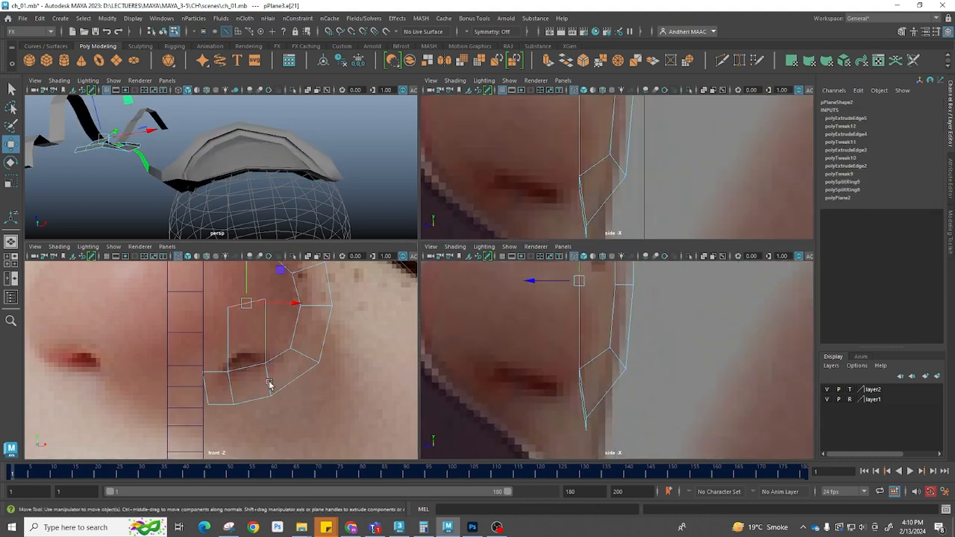
pyautogui.moveTo(532, 397); pyautogui.dragTo(542, 396)
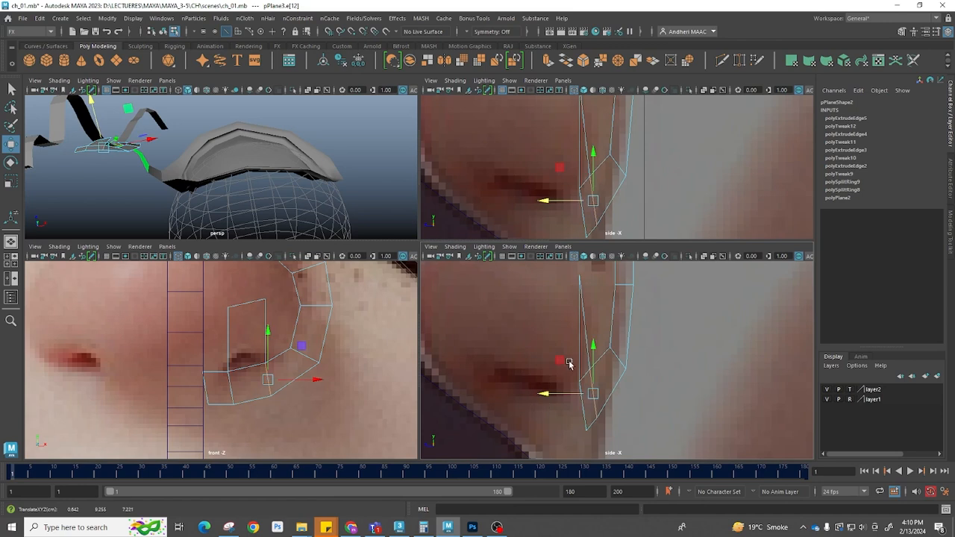
pyautogui.click(229, 308)
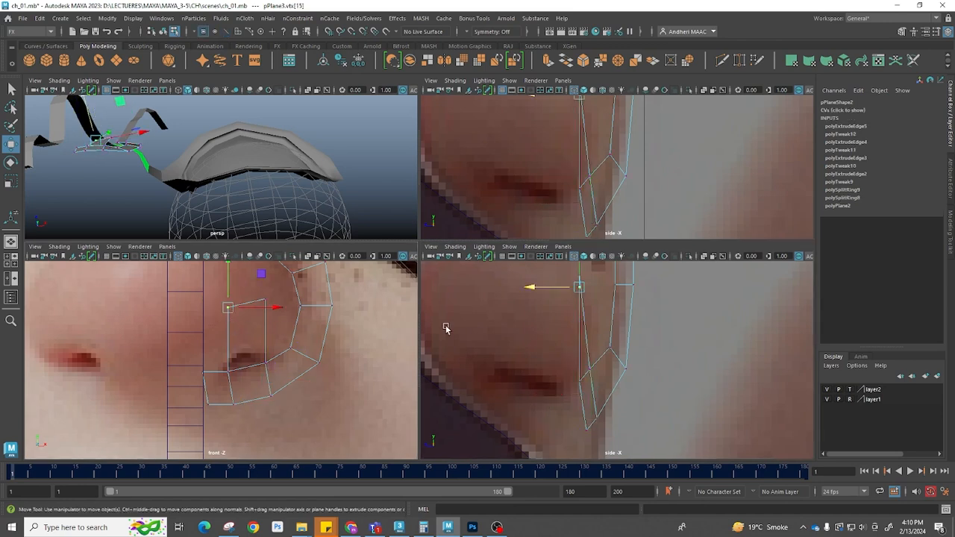
pyautogui.moveTo(530, 290); pyautogui.dragTo(515, 290)
pyautogui.keyDown('alt'); pyautogui.moveTo(630, 328); pyautogui.dragTo(588, 412, button='middle'); pyautogui.keyUp('alt')
pyautogui.moveTo(631, 407); pyautogui.dragTo(547, 371)
pyautogui.keyDown('alt'); pyautogui.moveTo(605, 428); pyautogui.dragTo(575, 348, button='middle'); pyautogui.keyUp('alt')
pyautogui.moveTo(583, 393); pyautogui.dragTo(508, 369)
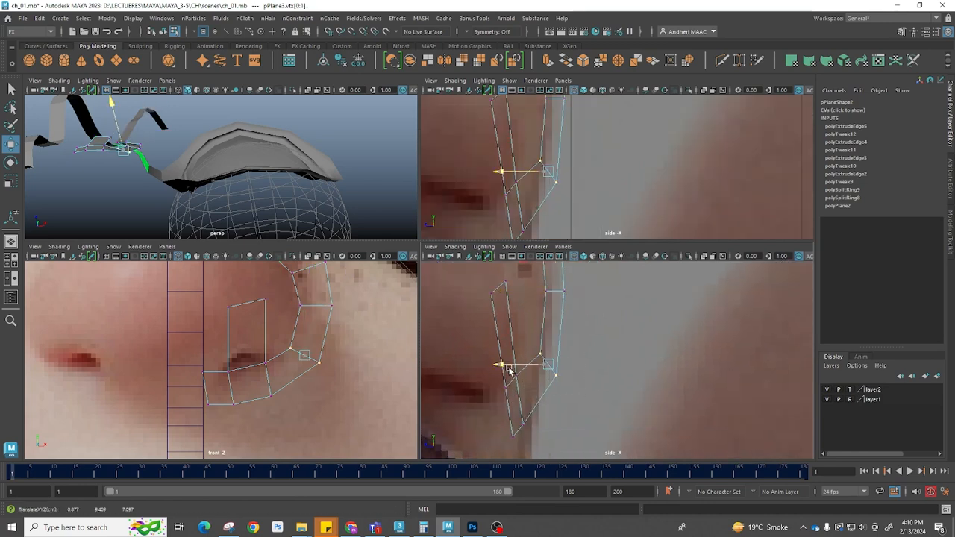
pyautogui.keyDown('alt'); pyautogui.moveTo(581, 302); pyautogui.dragTo(593, 438, button='middle'); pyautogui.keyUp('alt')
pyautogui.moveTo(610, 332); pyautogui.dragTo(565, 289)
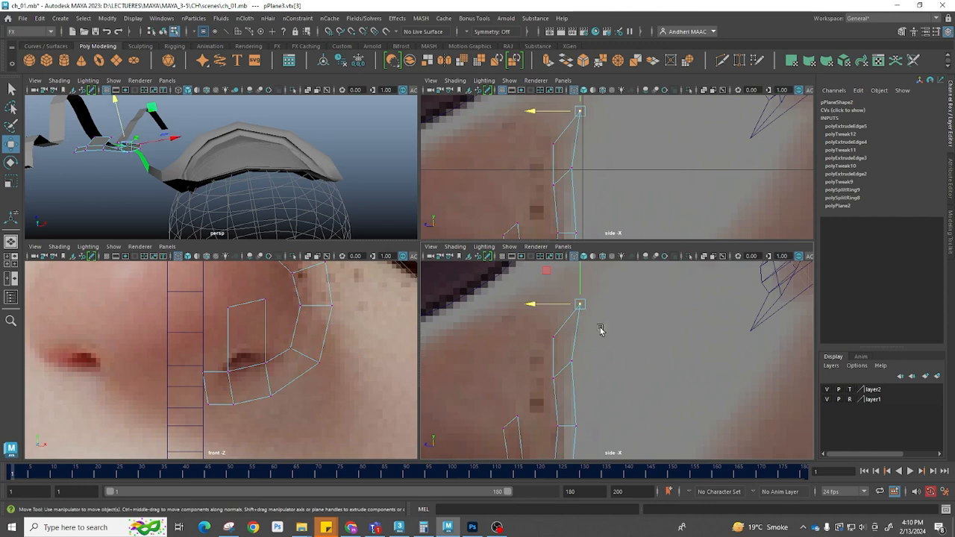
pyautogui.keyDown('shift'); pyautogui.moveTo(576, 346); pyautogui.dragTo(513, 323); pyautogui.keyUp('shift')
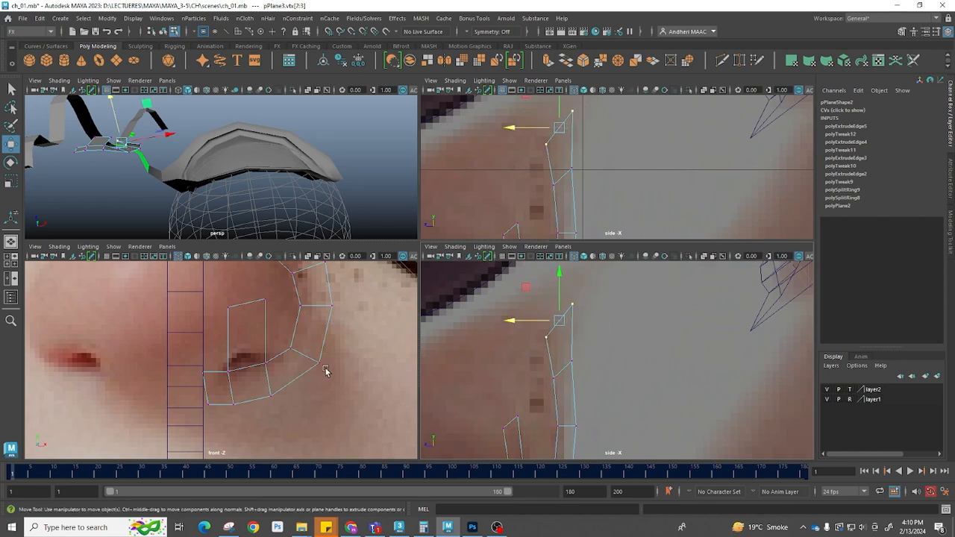
pyautogui.keyDown('alt'); pyautogui.moveTo(276, 341); pyautogui.dragTo(281, 365, button='middle'); pyautogui.keyUp('alt')
pyautogui.keyDown('alt'); pyautogui.moveTo(555, 151); pyautogui.dragTo(556, 152, button='middle'); pyautogui.keyUp('alt')
pyautogui.press('space')
pyautogui.press('space')
pyautogui.moveTo(420, 319); pyautogui.dragTo(506, 258)
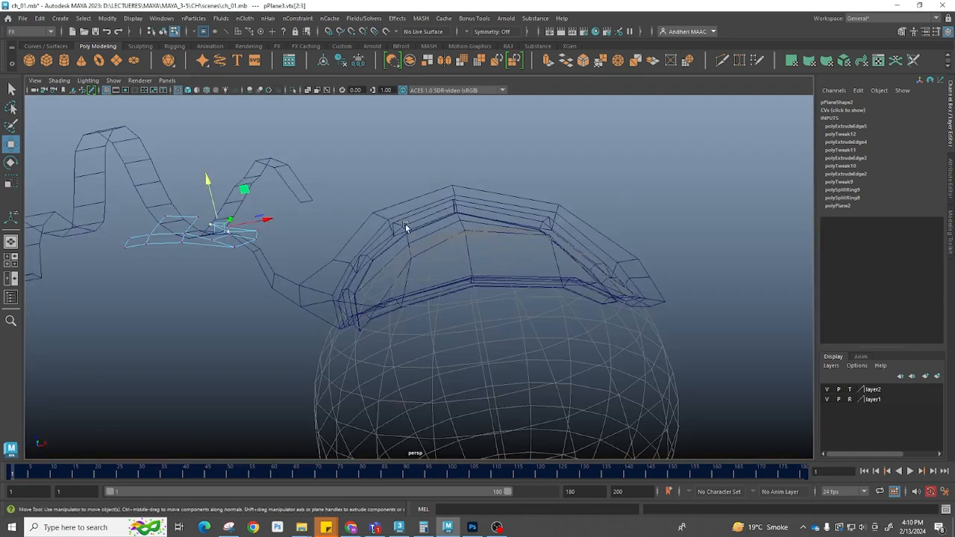
pyautogui.keyDown('alt'); pyautogui.moveTo(406, 226); pyautogui.dragTo(363, 277); pyautogui.keyUp('alt')
pyautogui.keyDown('alt'); pyautogui.moveTo(363, 277); pyautogui.dragTo(494, 188, button='middle'); pyautogui.keyUp('alt')
pyautogui.keyDown('alt'); pyautogui.moveTo(495, 188); pyautogui.dragTo(425, 306); pyautogui.keyUp('alt')
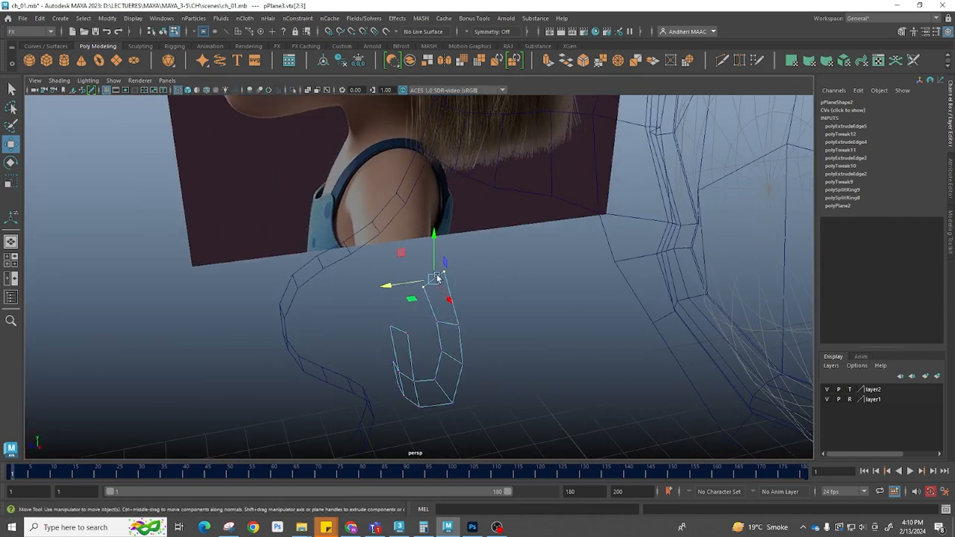
pyautogui.keyDown('alt'); pyautogui.moveTo(423, 364); pyautogui.dragTo(437, 352); pyautogui.keyUp('alt')
pyautogui.click(431, 357)
pyautogui.click(404, 344)
pyautogui.keyDown('alt'); pyautogui.moveTo(448, 366); pyautogui.dragTo(461, 320); pyautogui.keyUp('alt')
pyautogui.keyDown('shift'); pyautogui.moveTo(460, 321); pyautogui.dragTo(464, 342, button='right'); pyautogui.keyUp('shift')
pyautogui.hotkey('ctrl', 'z')
pyautogui.hotkey('alt', 'x')
pyautogui.keyDown('alt'); pyautogui.moveTo(429, 327); pyautogui.dragTo(391, 315); pyautogui.keyUp('alt')
pyautogui.press('Escape')
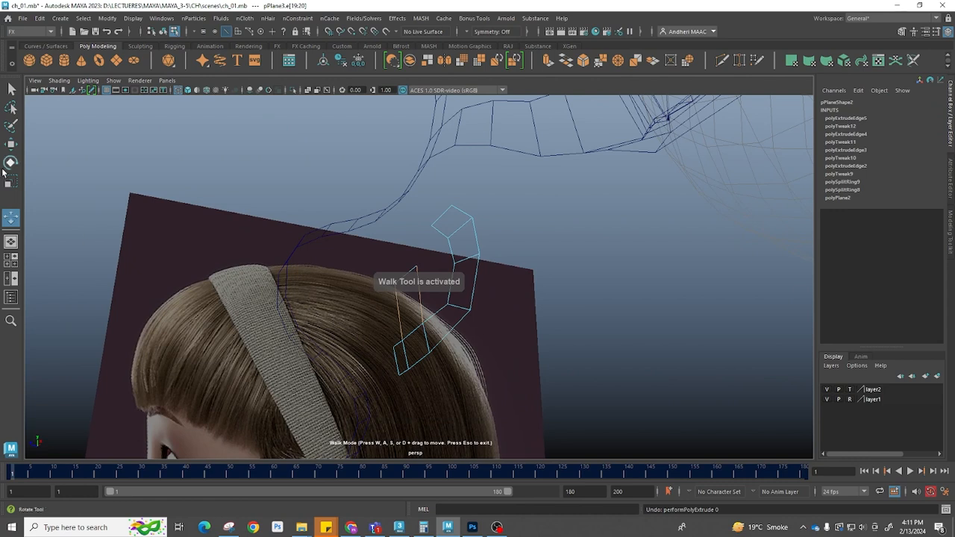
pyautogui.hotkey('ctrl', 'z')
# Combine the nose patch with the head strip mesh into a single object
pyautogui.keyDown('shift'); pyautogui.moveTo(422, 310); pyautogui.dragTo(447, 237, button='right'); pyautogui.keyUp('shift')
pyautogui.moveTo(366, 299); pyautogui.dragTo(335, 300)
pyautogui.keyDown('shift'); pyautogui.moveTo(461, 283); pyautogui.dragTo(452, 396, button='right'); pyautogui.keyUp('shift')
pyautogui.keyDown('alt'); pyautogui.moveTo(418, 345); pyautogui.dragTo(484, 372); pyautogui.keyUp('alt')
pyautogui.click(485, 372)
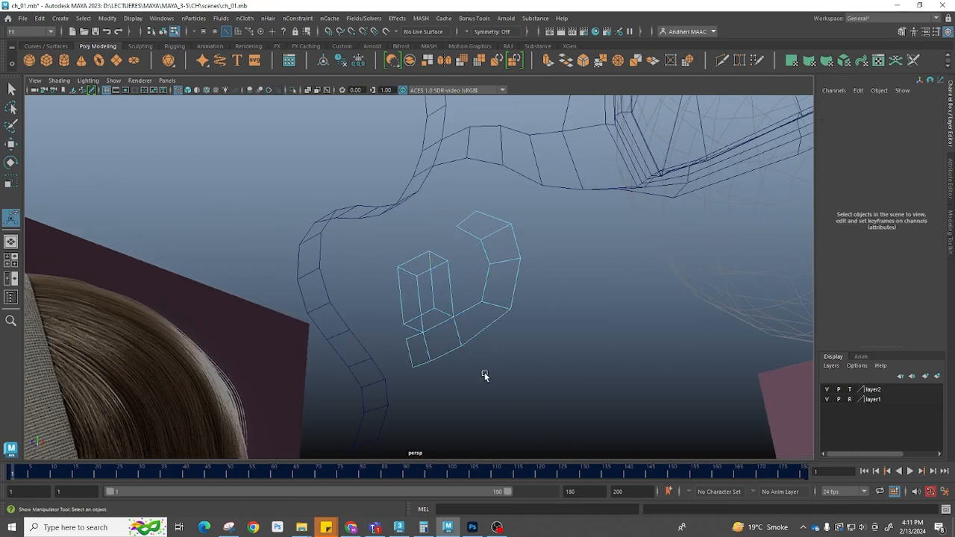
pyautogui.press('5')
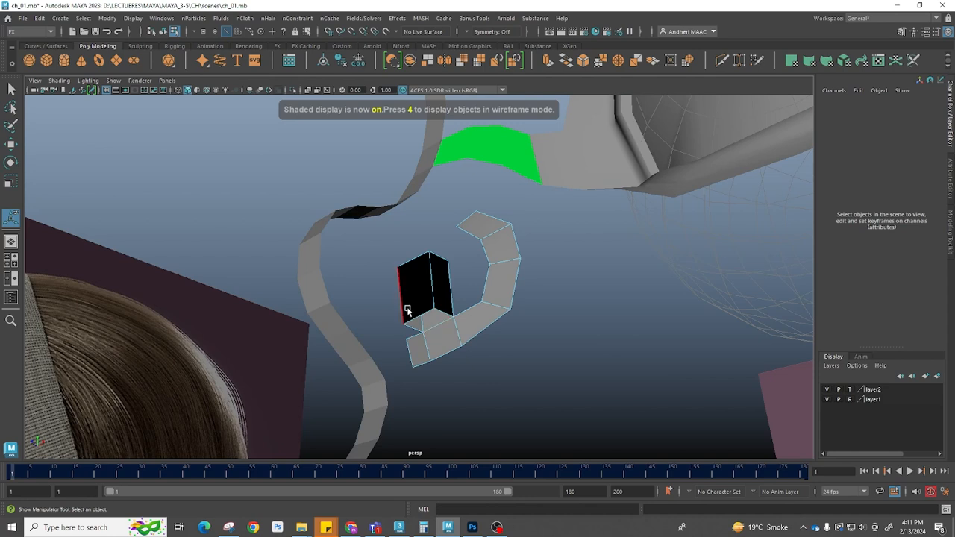
pyautogui.moveTo(390, 321)
pyautogui.keyDown('alt'); pyautogui.mouseDown()
pyautogui.moveTo(425, 327)
pyautogui.moveTo(420, 375)
pyautogui.mouseUp(); pyautogui.keyUp('alt')
pyautogui.click(417, 368)
pyautogui.moveTo(381, 353); pyautogui.dragTo(508, 441, button='right')
pyautogui.click(378, 356)
pyautogui.keyDown('shift'); pyautogui.click(436, 362); pyautogui.keyUp('shift')
pyautogui.press('w')
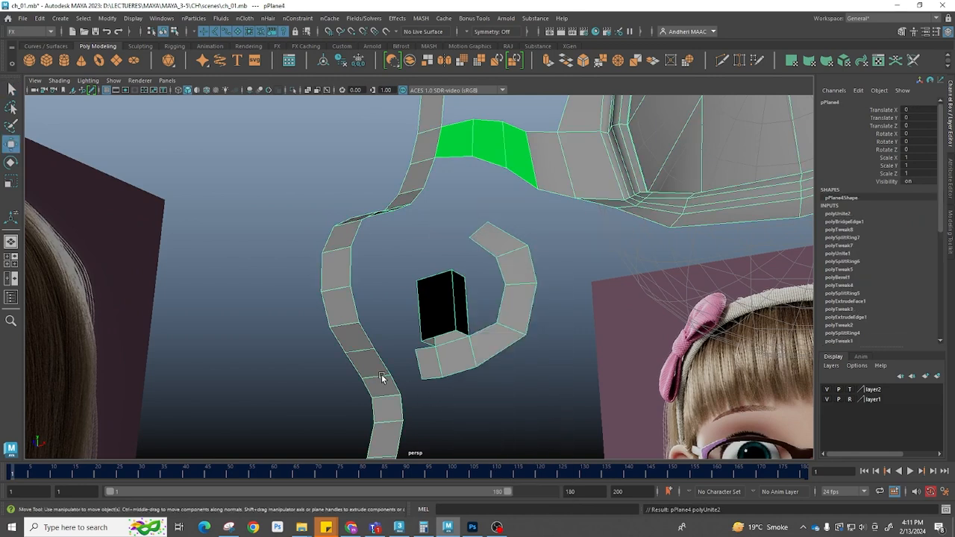
# Move the patch's corner vertex in the front view onto the neighbouring strip's vertex
pyautogui.press('F10')
pyautogui.click(397, 380)
pyautogui.keyDown('shift'); pyautogui.click(419, 365); pyautogui.keyUp('shift')
pyautogui.keyDown('shift'); pyautogui.moveTo(437, 310); pyautogui.dragTo(418, 418, button='right'); pyautogui.keyUp('shift')
pyautogui.keyDown('alt'); pyautogui.moveTo(418, 418); pyautogui.dragTo(388, 315); pyautogui.keyUp('alt')
pyautogui.press('q')
pyautogui.press('F9')
pyautogui.moveTo(379, 272); pyautogui.dragTo(444, 314)
pyautogui.press('w')
pyautogui.press('space')
pyautogui.moveTo(445, 314); pyautogui.dragTo(458, 383)
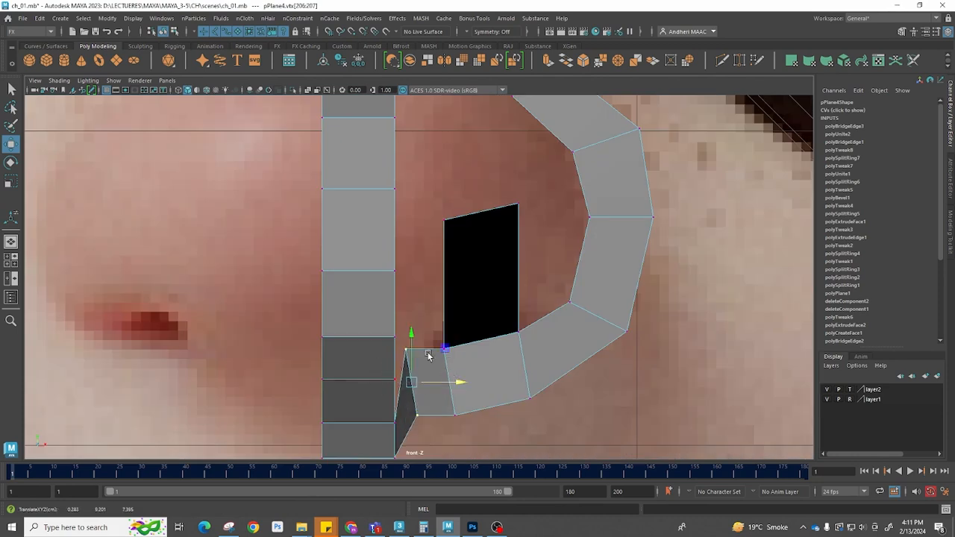
pyautogui.moveTo(399, 341); pyautogui.dragTo(500, 335)
# Bridge the nose patch's upper edge to the opposite strip edge with 3 divisions
pyautogui.press('space')
pyautogui.click(288, 270)
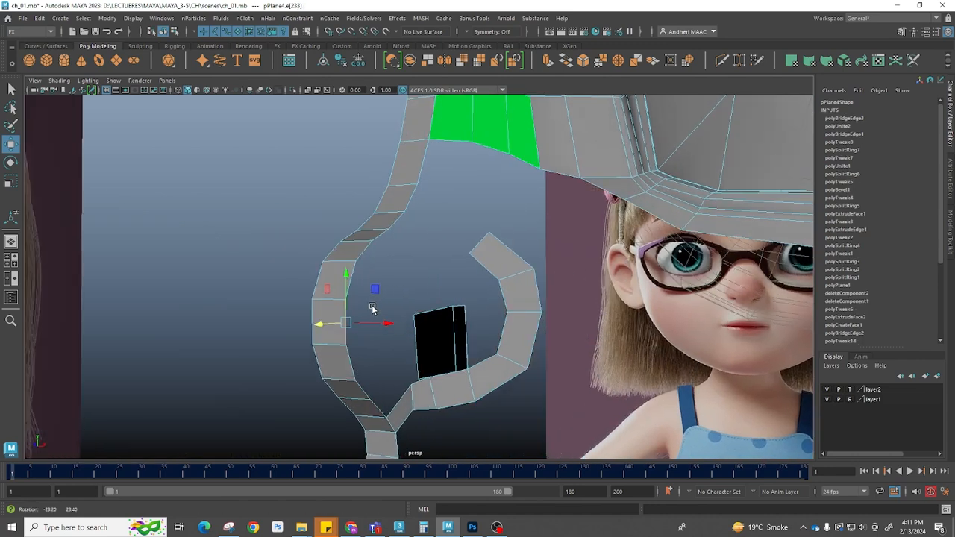
pyautogui.keyDown('shift'); pyautogui.click(508, 333); pyautogui.keyUp('shift')
pyautogui.keyDown('shift'); pyautogui.moveTo(503, 298); pyautogui.dragTo(501, 403, button='right'); pyautogui.keyUp('shift')
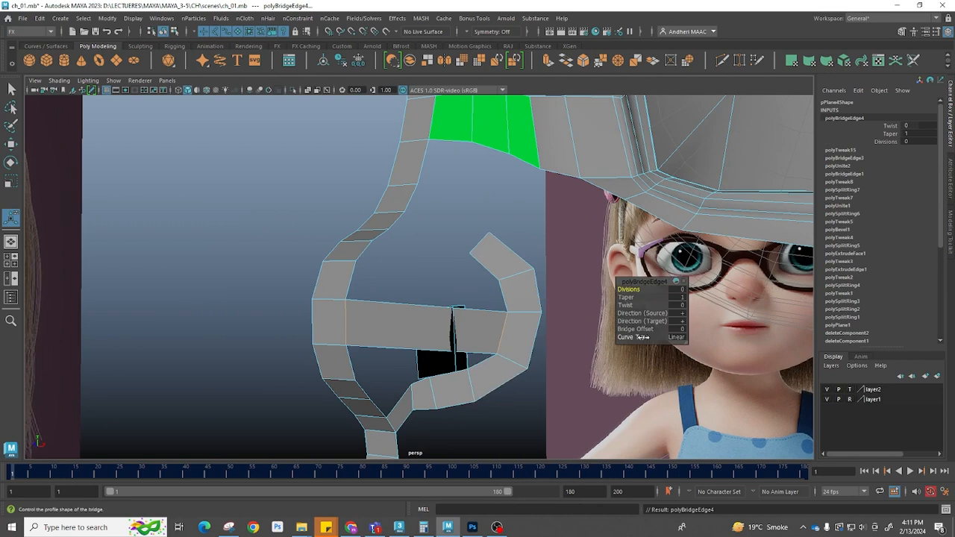
pyautogui.moveTo(631, 290); pyautogui.dragTo(647, 294)
# Assign a Lambert material to the combined mesh
pyautogui.keyDown('alt'); pyautogui.moveTo(554, 299); pyautogui.dragTo(475, 264); pyautogui.keyUp('alt')
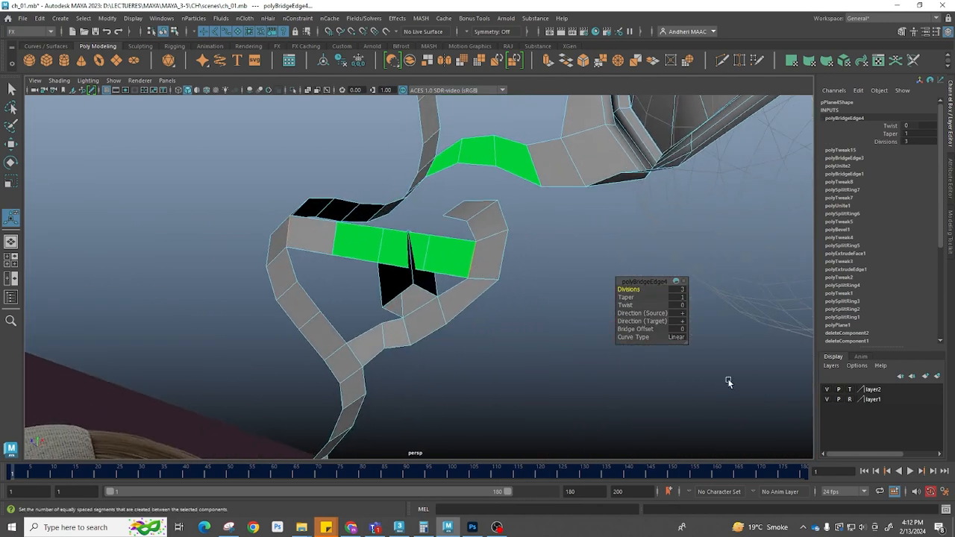
pyautogui.press('q')
pyautogui.moveTo(483, 234); pyautogui.dragTo(514, 465, button='right')
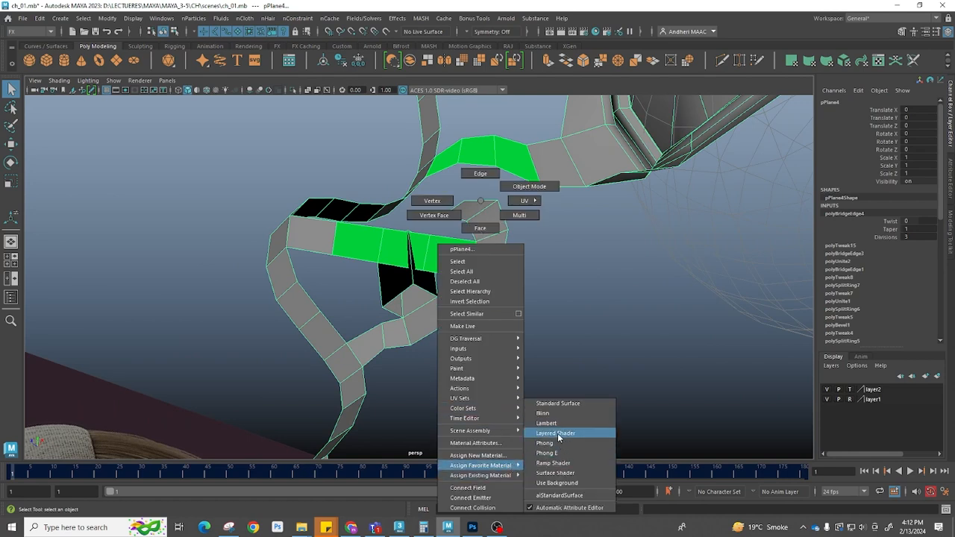
pyautogui.moveTo(558, 436); pyautogui.dragTo(568, 421, button='right')
pyautogui.keyDown('alt'); pyautogui.moveTo(441, 313); pyautogui.dragTo(459, 334); pyautogui.keyUp('alt')
pyautogui.press('space')
pyautogui.moveTo(418, 367); pyautogui.dragTo(419, 380)
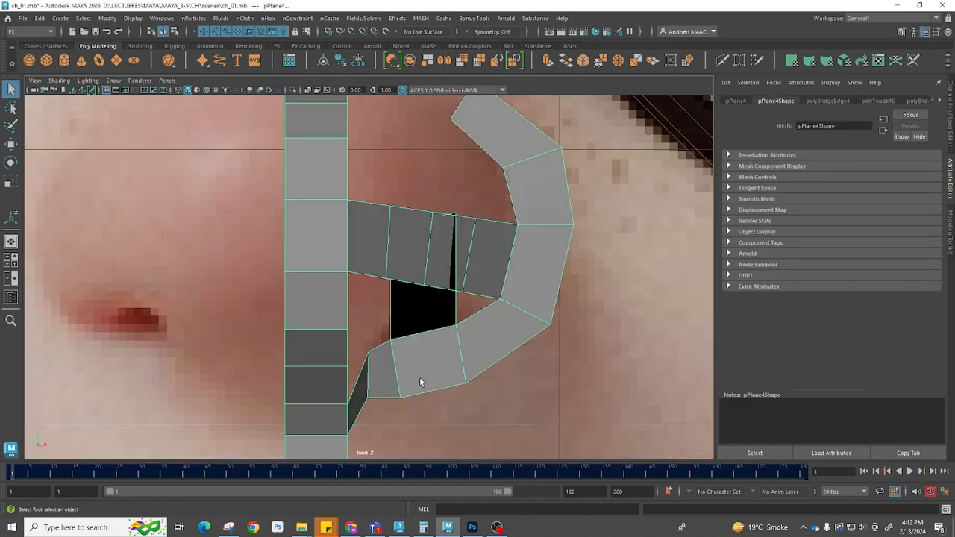
pyautogui.press('space')
pyautogui.scroll(2, 273, 365)
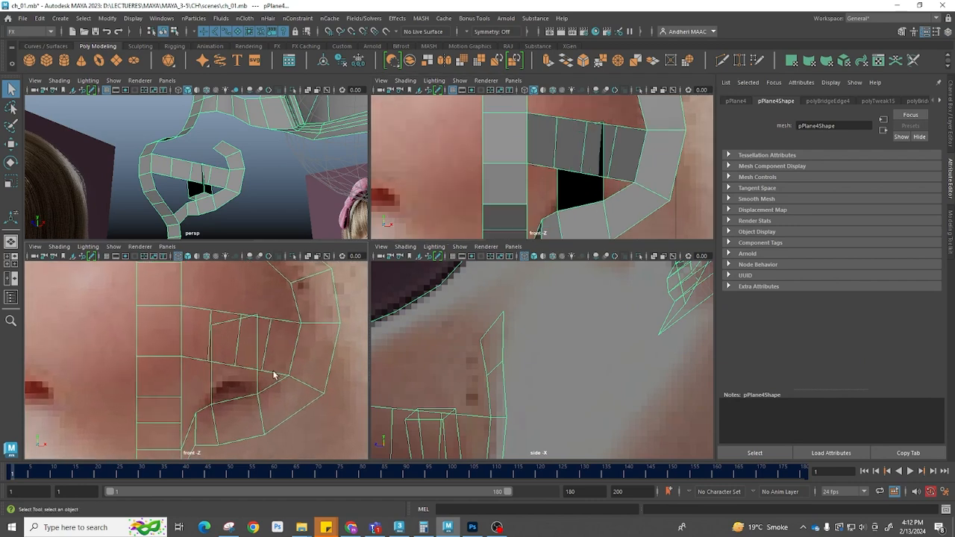
# Select the bridge faces and move them forward in the side view onto the nose bridge
pyautogui.press('4')
pyautogui.click(276, 346)
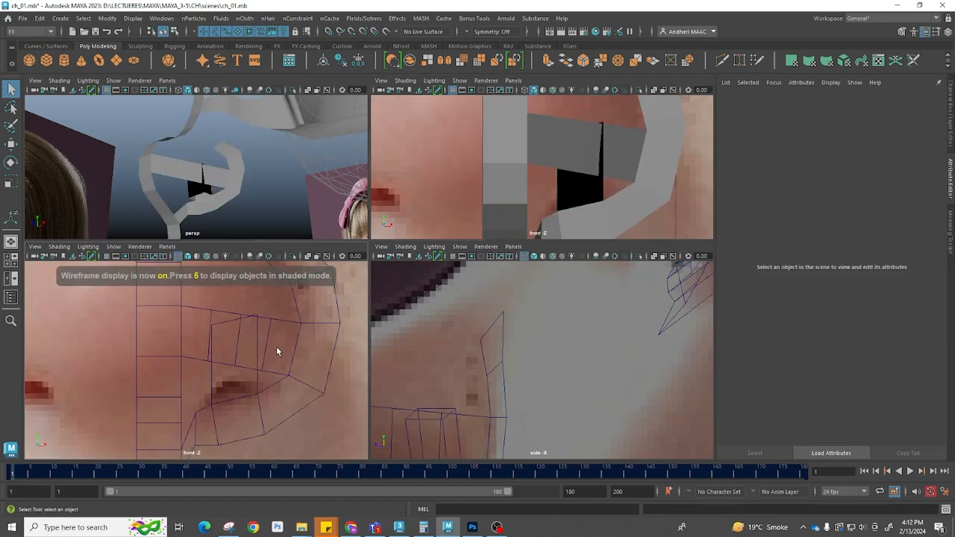
pyautogui.press('5')
pyautogui.click(245, 351)
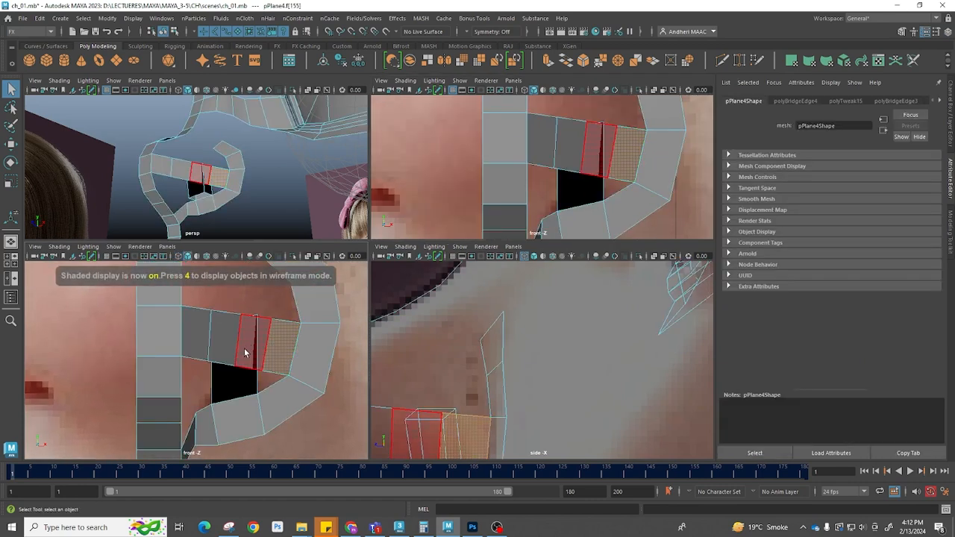
pyautogui.click(242, 353)
pyautogui.keyDown('shift'); pyautogui.click(225, 344); pyautogui.keyUp('shift')
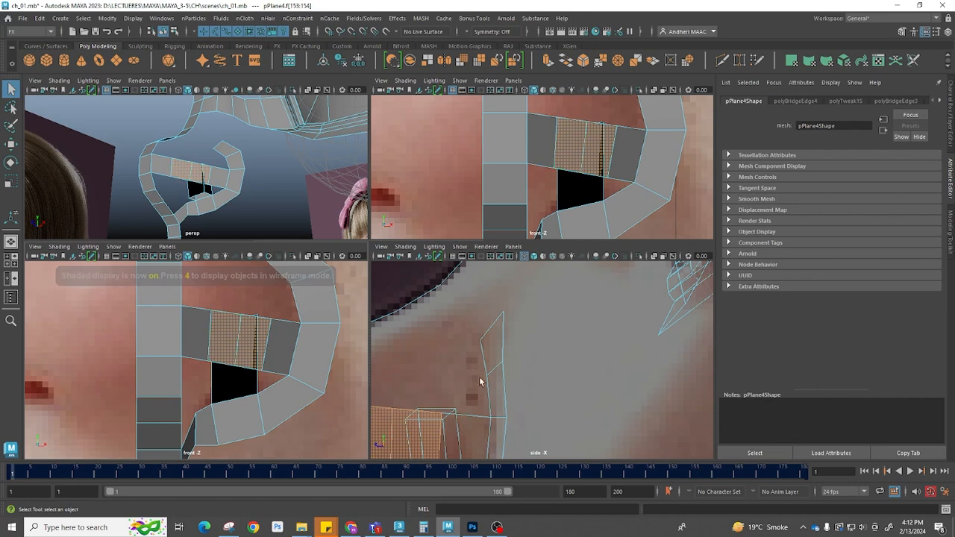
pyautogui.keyDown('alt'); pyautogui.moveTo(532, 376); pyautogui.dragTo(634, 288, button='middle'); pyautogui.keyUp('alt')
pyautogui.scroll(-3, 532, 337)
pyautogui.press('w')
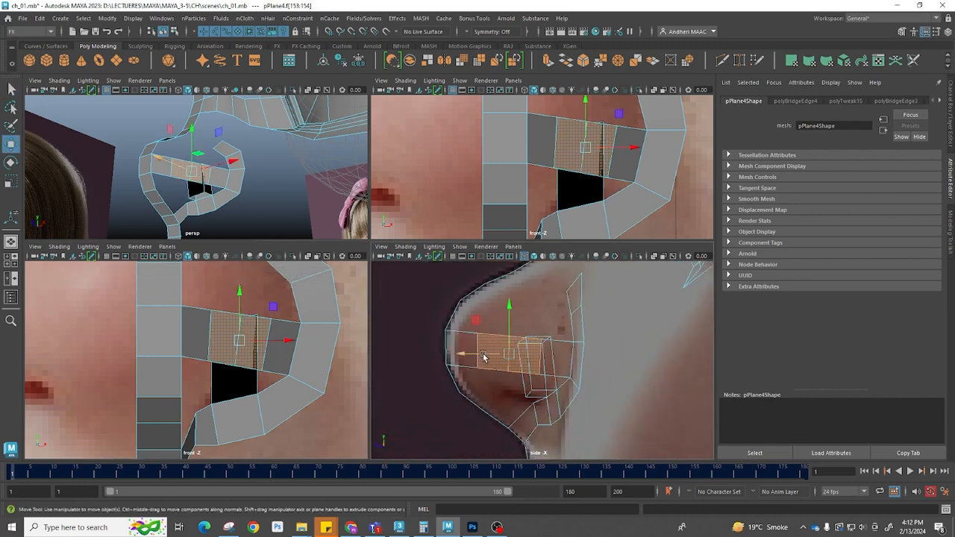
pyautogui.click(486, 347)
pyautogui.moveTo(443, 351); pyautogui.dragTo(403, 351)
# Move the bridge's middle edge forward in the side view to follow the nose profile
pyautogui.moveTo(266, 340); pyautogui.dragTo(298, 344)
pyautogui.click(269, 348)
pyautogui.click(253, 343)
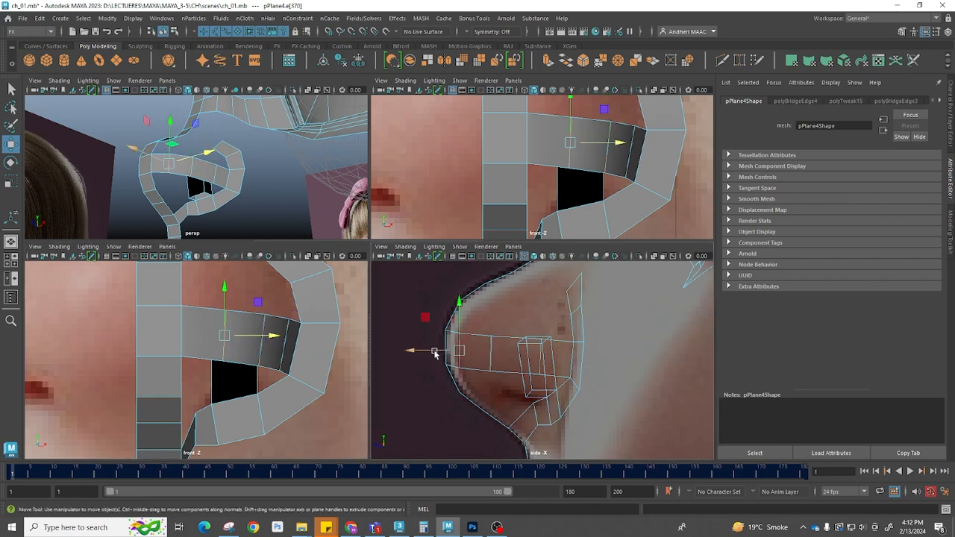
pyautogui.click(488, 355)
pyautogui.moveTo(489, 356); pyautogui.dragTo(485, 355)
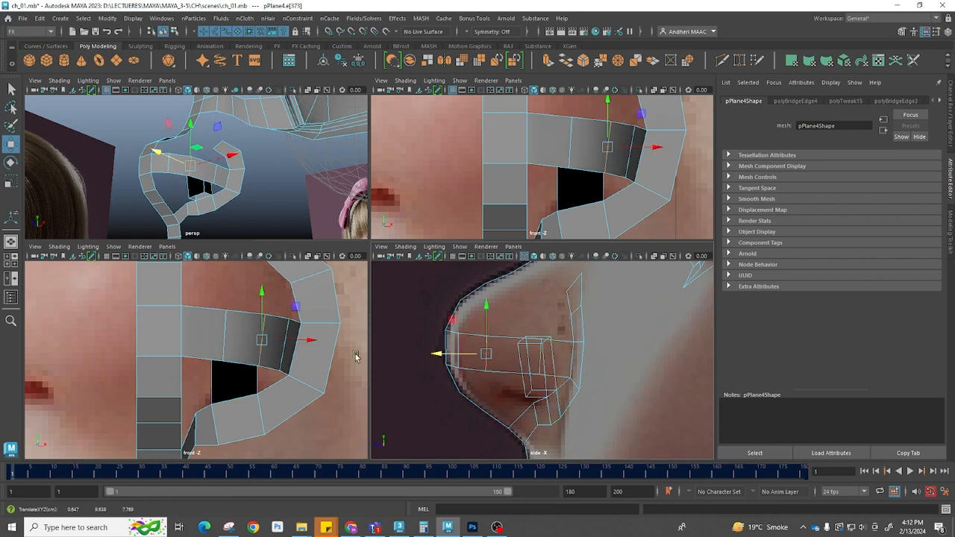
# Bridge the remaining gap between the nose patch and the adjacent strip edge
pyautogui.press('space')
pyautogui.press('space')
pyautogui.moveTo(475, 244); pyautogui.dragTo(484, 192)
pyautogui.moveTo(407, 133); pyautogui.dragTo(412, 138)
pyautogui.moveTo(446, 232); pyautogui.dragTo(455, 270)
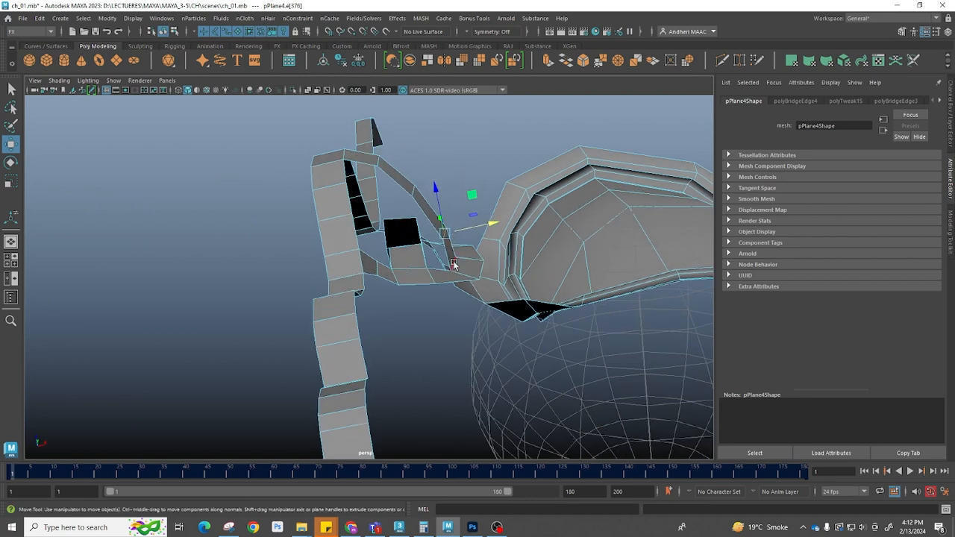
pyautogui.keyDown('alt'); pyautogui.moveTo(458, 183); pyautogui.dragTo(416, 309); pyautogui.keyUp('alt')
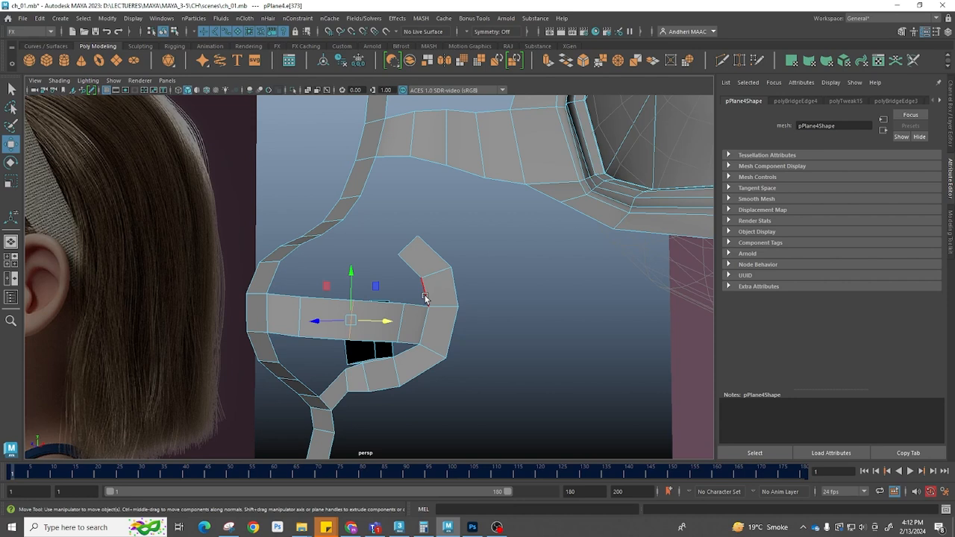
pyautogui.keyDown('alt'); pyautogui.moveTo(333, 290); pyautogui.dragTo(393, 246); pyautogui.keyUp('alt')
pyautogui.keyDown('shift'); pyautogui.click(395, 282); pyautogui.keyUp('shift')
pyautogui.keyDown('shift'); pyautogui.moveTo(418, 220); pyautogui.dragTo(427, 339, button='right'); pyautogui.keyUp('shift')
pyautogui.keyDown('alt'); pyautogui.moveTo(427, 340); pyautogui.dragTo(407, 285); pyautogui.keyUp('alt')
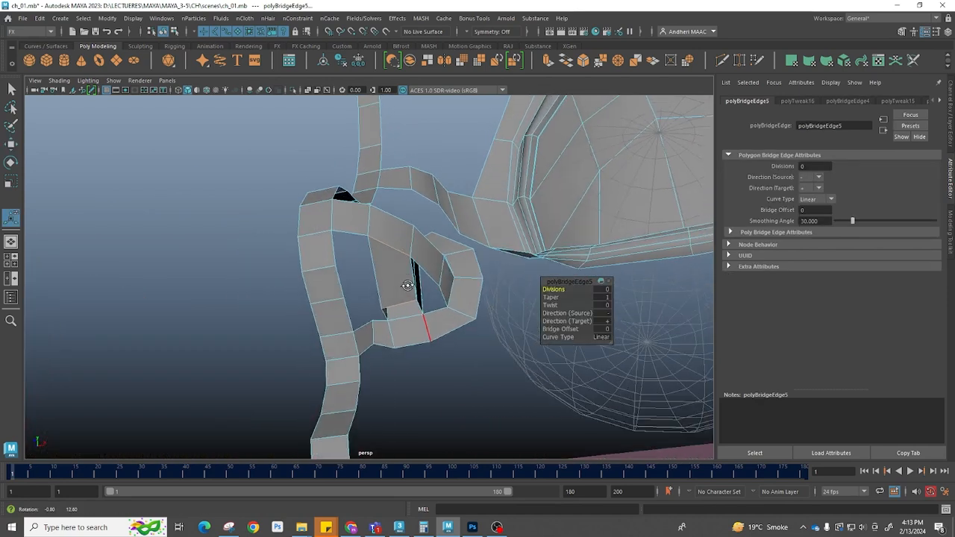
# Split the face beside the nose patch with a Multi-Cut line running from a vertex to the opposite edge
pyautogui.click(378, 288)
pyautogui.keyDown('shift'); pyautogui.click(409, 263); pyautogui.keyUp('shift')
pyautogui.keyDown('shift'); pyautogui.moveTo(408, 261); pyautogui.dragTo(414, 391, button='right'); pyautogui.keyUp('shift')
pyautogui.moveTo(415, 288)
pyautogui.keyDown('alt'); pyautogui.mouseDown()
pyautogui.moveTo(388, 293)
pyautogui.moveTo(418, 284)
pyautogui.mouseUp(); pyautogui.keyUp('alt')
pyautogui.keyDown('shift'); pyautogui.moveTo(418, 283); pyautogui.dragTo(431, 415, button='right'); pyautogui.keyUp('shift')
pyautogui.keyDown('alt'); pyautogui.moveTo(435, 326); pyautogui.dragTo(408, 352); pyautogui.keyUp('alt')
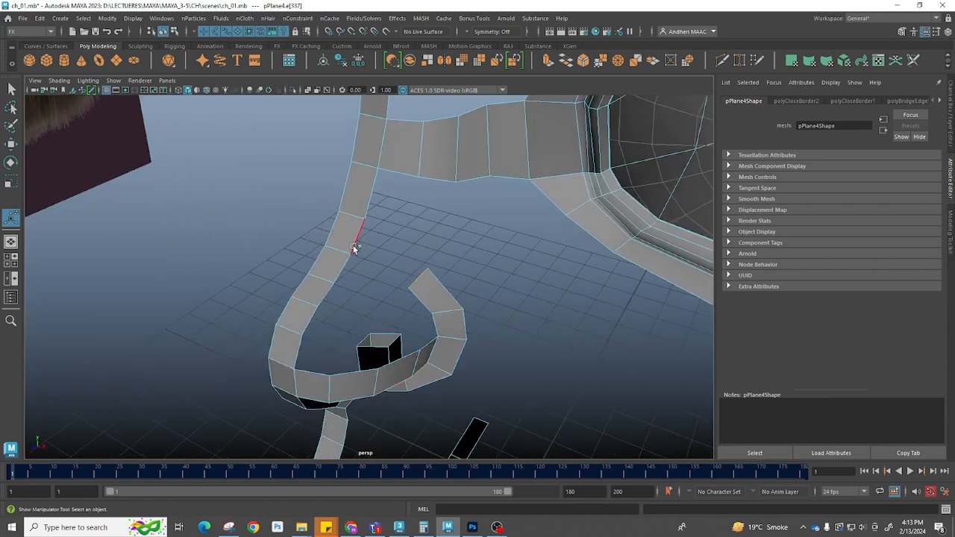
pyautogui.keyDown('shift'); pyautogui.moveTo(433, 265); pyautogui.dragTo(436, 388, button='right'); pyautogui.keyUp('shift')
pyautogui.click(394, 274)
pyautogui.keyDown('shift'); pyautogui.moveTo(441, 277); pyautogui.dragTo(431, 409, button='right'); pyautogui.keyUp('shift')
pyautogui.keyDown('alt'); pyautogui.moveTo(431, 409); pyautogui.dragTo(357, 282); pyautogui.keyUp('alt')
pyautogui.keyDown('alt'); pyautogui.moveTo(375, 231); pyautogui.dragTo(303, 240); pyautogui.keyUp('alt')
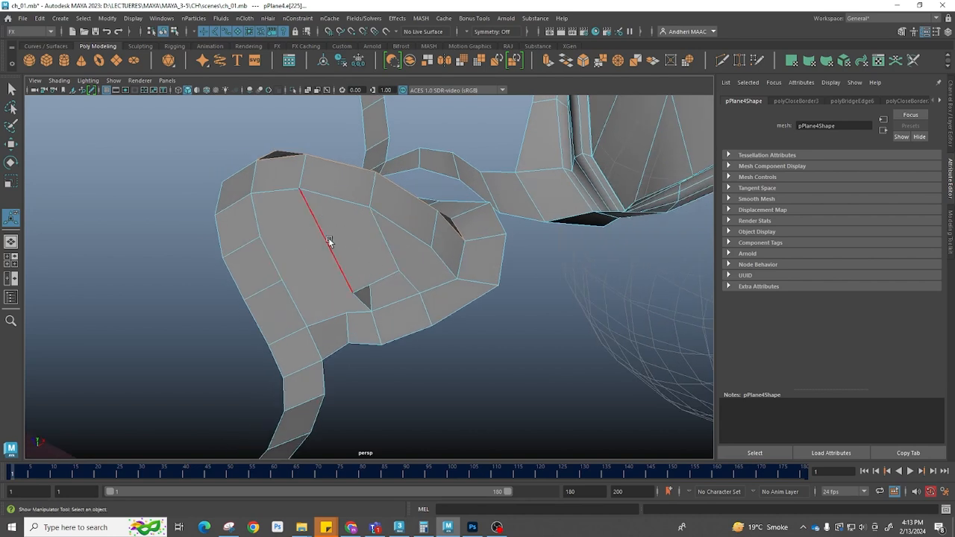
pyautogui.press('q')
pyautogui.keyDown('shift'); pyautogui.rightClick(291, 228); pyautogui.keyUp('shift')
pyautogui.keyDown('shift'); pyautogui.moveTo(291, 228); pyautogui.dragTo(238, 226, button='right'); pyautogui.keyUp('shift')
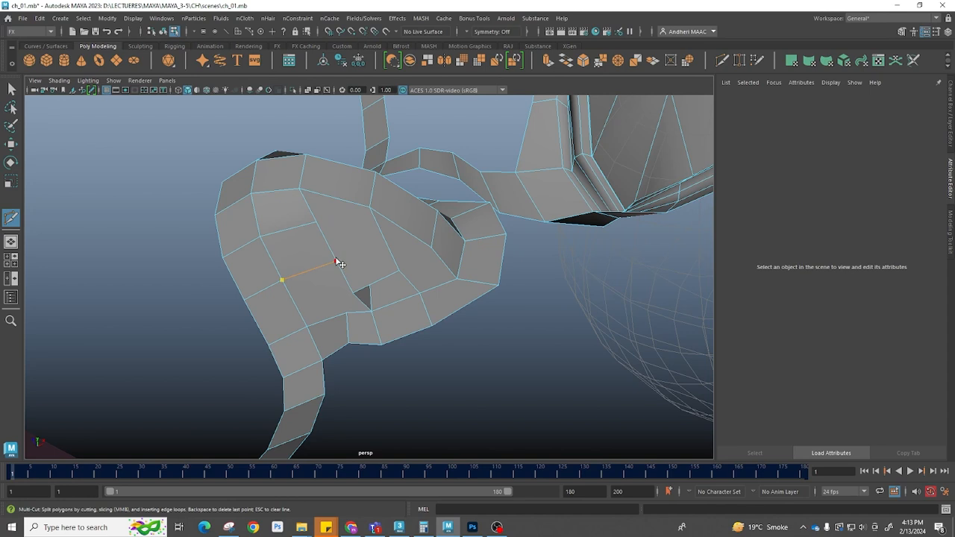
pyautogui.keyDown('alt'); pyautogui.moveTo(362, 273); pyautogui.dragTo(451, 281); pyautogui.keyUp('alt')
# Move the new cut vertices in the side view to follow the nose profile
pyautogui.press('w')
pyautogui.press('space')
pyautogui.scroll(2, 324, 285)
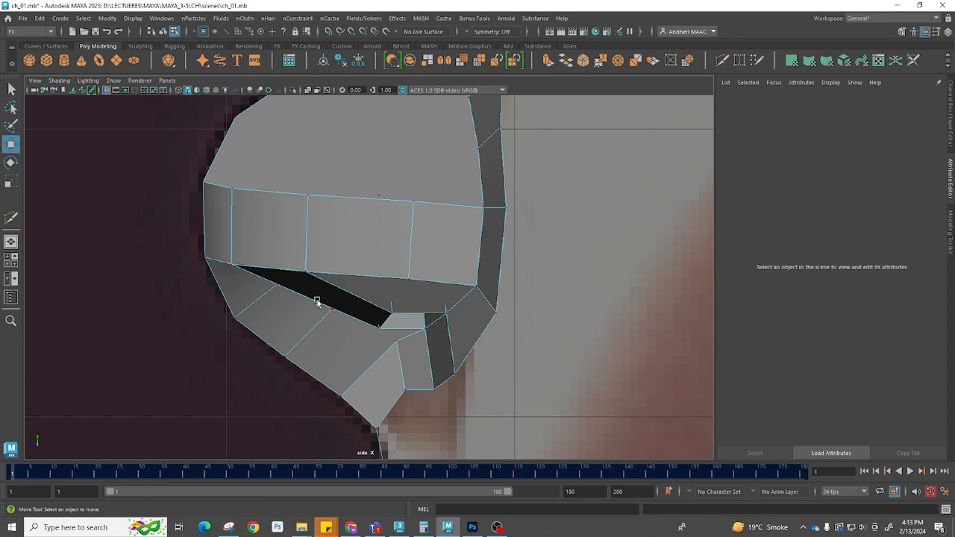
pyautogui.click(329, 311)
pyautogui.moveTo(329, 311); pyautogui.dragTo(303, 340)
pyautogui.click(270, 291)
pyautogui.moveTo(268, 294); pyautogui.dragTo(251, 302)
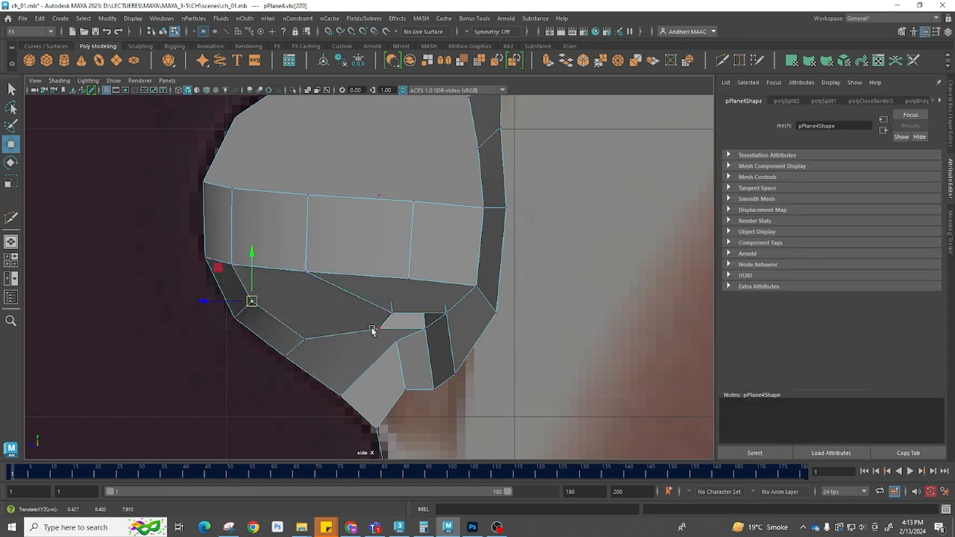
# Reposition and merge the loose vertices at the nose patch's inner corner
pyautogui.press('space')
pyautogui.moveTo(368, 347); pyautogui.dragTo(423, 300)
pyautogui.moveTo(360, 234); pyautogui.dragTo(391, 249)
pyautogui.click(377, 274)
pyautogui.click(387, 243)
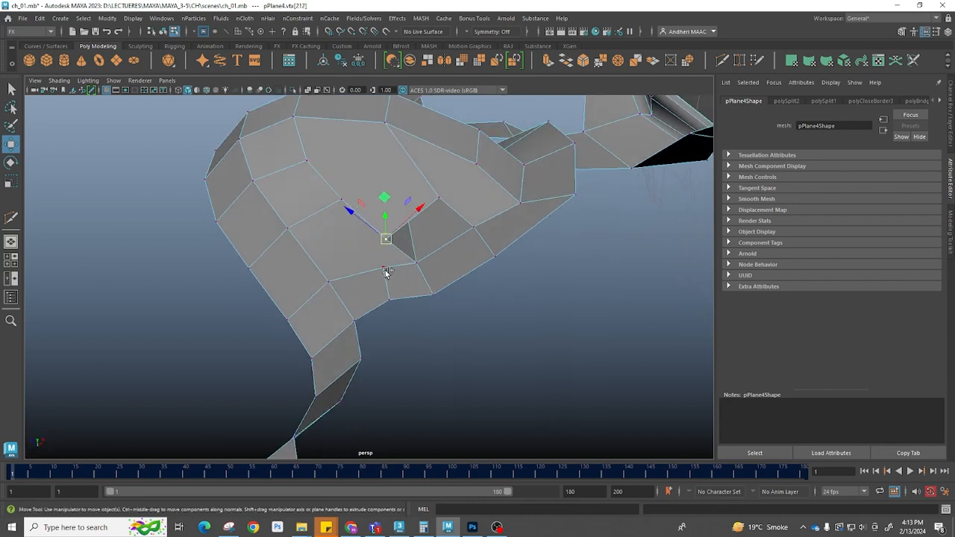
pyautogui.click(348, 247)
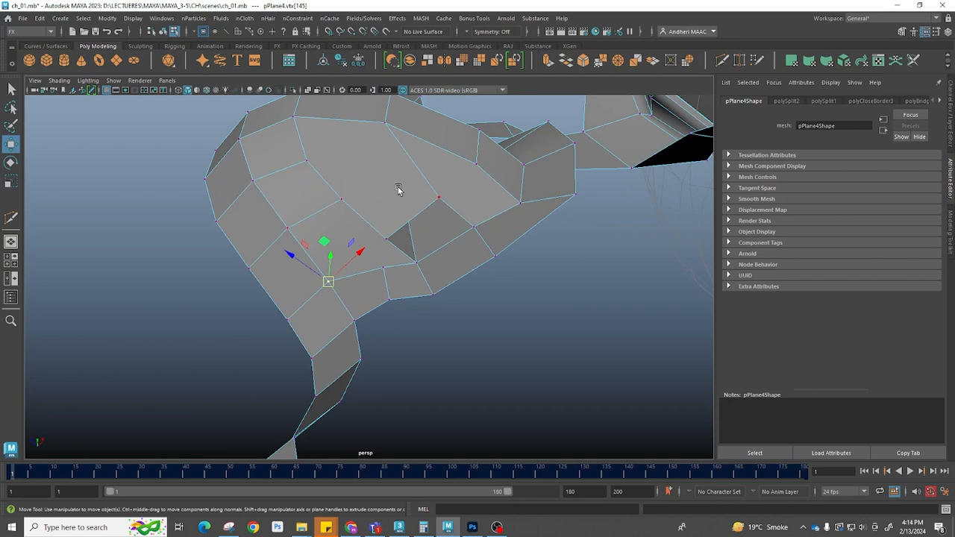
pyautogui.keyDown('alt'); pyautogui.moveTo(320, 161); pyautogui.dragTo(318, 186); pyautogui.keyUp('alt')
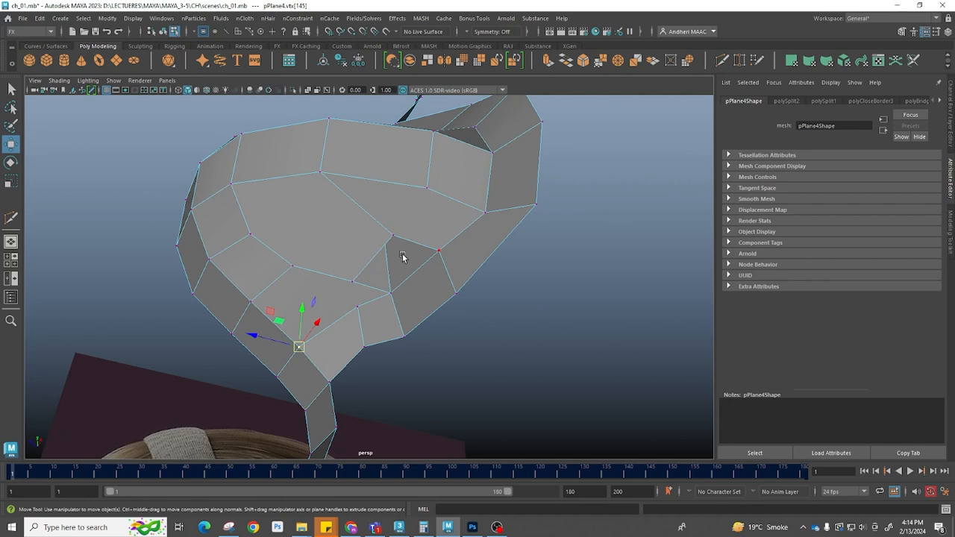
pyautogui.keyDown('alt'); pyautogui.moveTo(402, 253); pyautogui.dragTo(383, 247); pyautogui.keyUp('alt')
pyautogui.click(360, 260)
pyautogui.keyDown('shift'); pyautogui.click(364, 289); pyautogui.keyUp('shift')
pyautogui.keyDown('shift'); pyautogui.moveTo(363, 210); pyautogui.dragTo(425, 175, button='right'); pyautogui.keyUp('shift')
pyautogui.keyDown('alt'); pyautogui.moveTo(418, 284); pyautogui.dragTo(338, 352); pyautogui.keyUp('alt')
pyautogui.click(368, 266)
pyautogui.press('w')
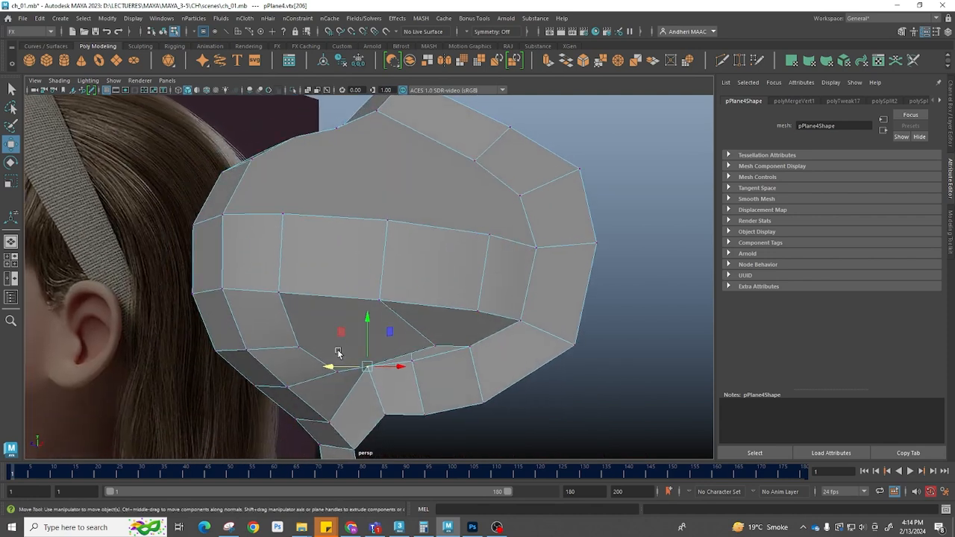
# Adjust vertices on the nose's lower faces with the Move tool to smooth the shape
pyautogui.moveTo(367, 319); pyautogui.dragTo(426, 315)
pyautogui.click(380, 267)
pyautogui.keyDown('alt'); pyautogui.moveTo(380, 267); pyautogui.dragTo(389, 300); pyautogui.keyUp('alt')
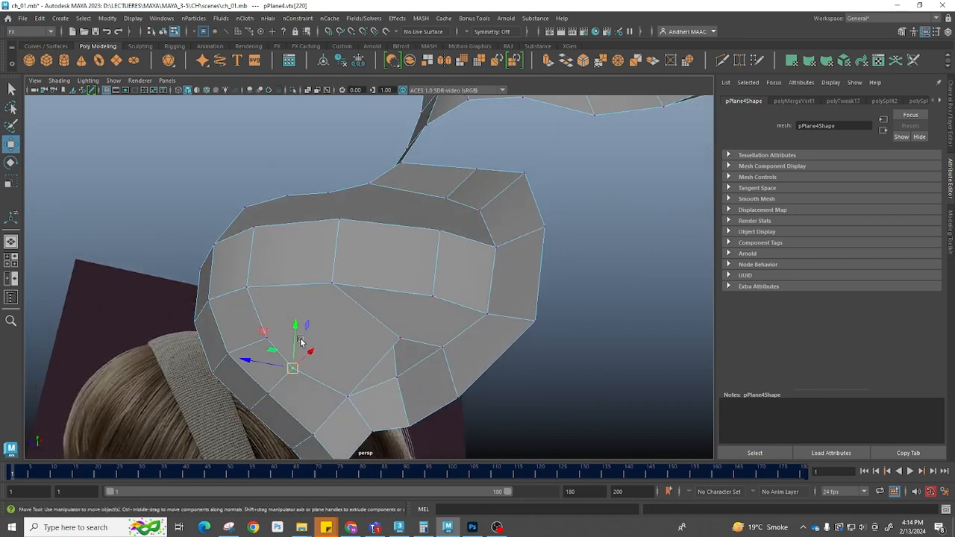
pyautogui.keyDown('shift'); pyautogui.moveTo(266, 270); pyautogui.dragTo(238, 230, button='right'); pyautogui.keyUp('shift')
pyautogui.click(248, 288)
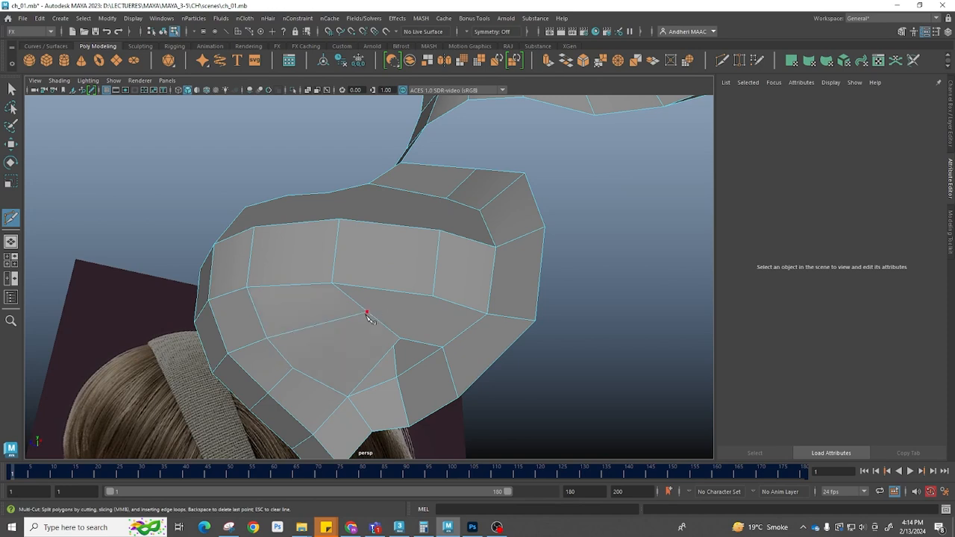
# Cut a new edge with Multi-Cut from the existing vertex across the nose's large front face
pyautogui.press('w')
pyautogui.click(367, 312)
pyautogui.keyDown('alt'); pyautogui.moveTo(367, 312); pyautogui.dragTo(258, 346); pyautogui.keyUp('alt')
pyautogui.moveTo(290, 303); pyautogui.dragTo(384, 335)
pyautogui.press('F8')
pyautogui.keyDown('shift'); pyautogui.moveTo(403, 231); pyautogui.dragTo(346, 232, button='right'); pyautogui.keyUp('shift')
pyautogui.click(391, 349)
pyautogui.click(422, 308)
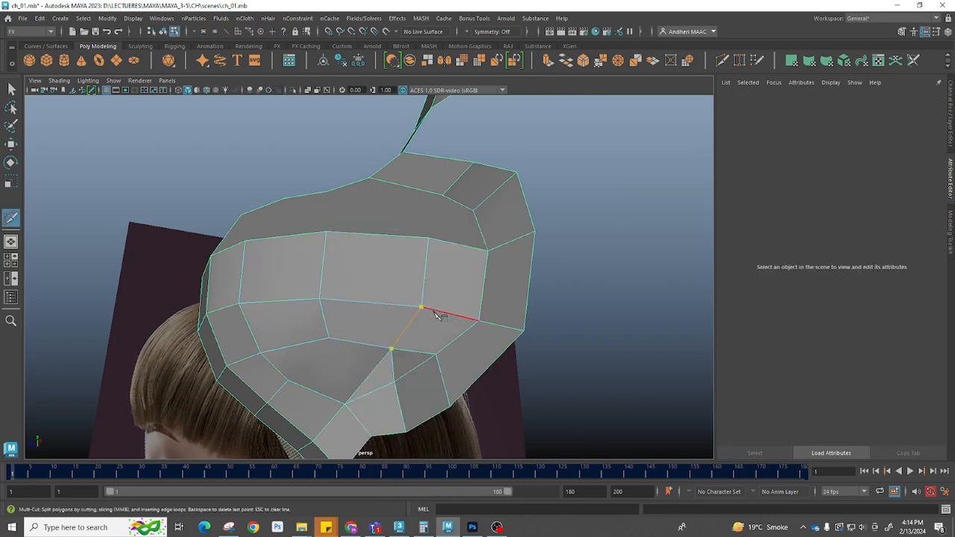
pyautogui.rightClick(428, 308)
pyautogui.keyDown('alt'); pyautogui.moveTo(342, 386); pyautogui.dragTo(369, 357); pyautogui.keyUp('alt')
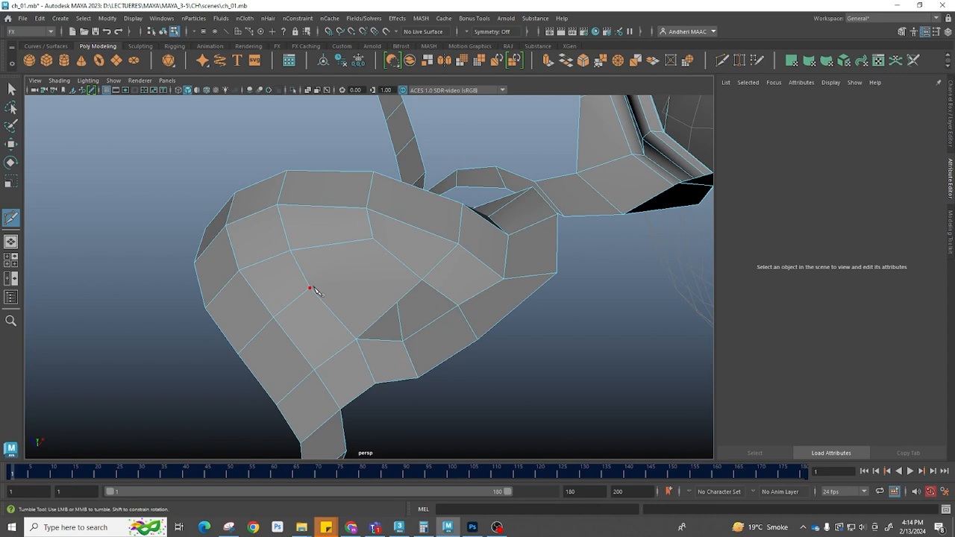
pyautogui.keyDown('alt'); pyautogui.moveTo(406, 238); pyautogui.dragTo(382, 320); pyautogui.keyUp('alt')
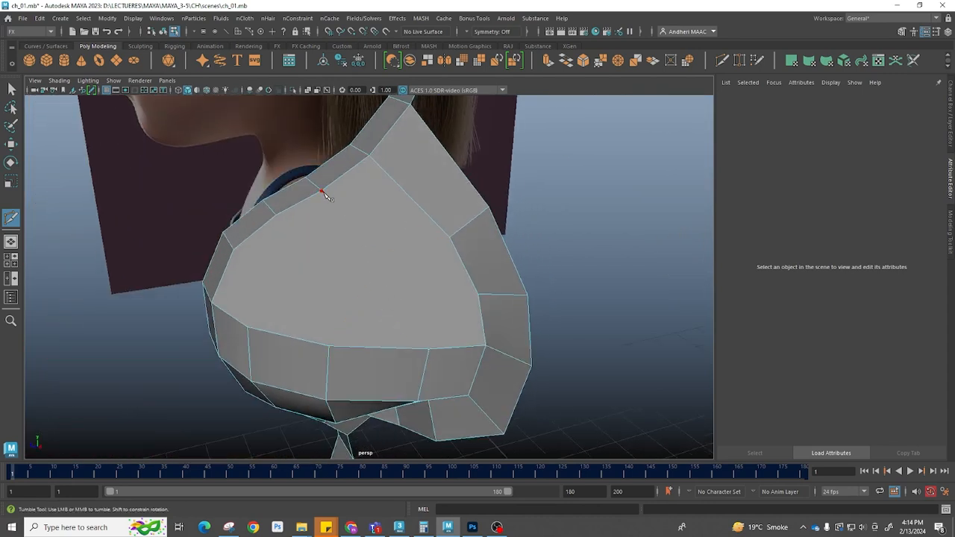
# Cut an edge path with Multi-Cut across the nose faces, dividing the large face into smaller quads
pyautogui.click(344, 215)
pyautogui.click(374, 270)
pyautogui.click(383, 349)
pyautogui.keyDown('alt'); pyautogui.moveTo(383, 349); pyautogui.dragTo(396, 288); pyautogui.keyUp('alt')
pyautogui.click(398, 220)
pyautogui.click(397, 220)
pyautogui.click(383, 255)
pyautogui.click(299, 293)
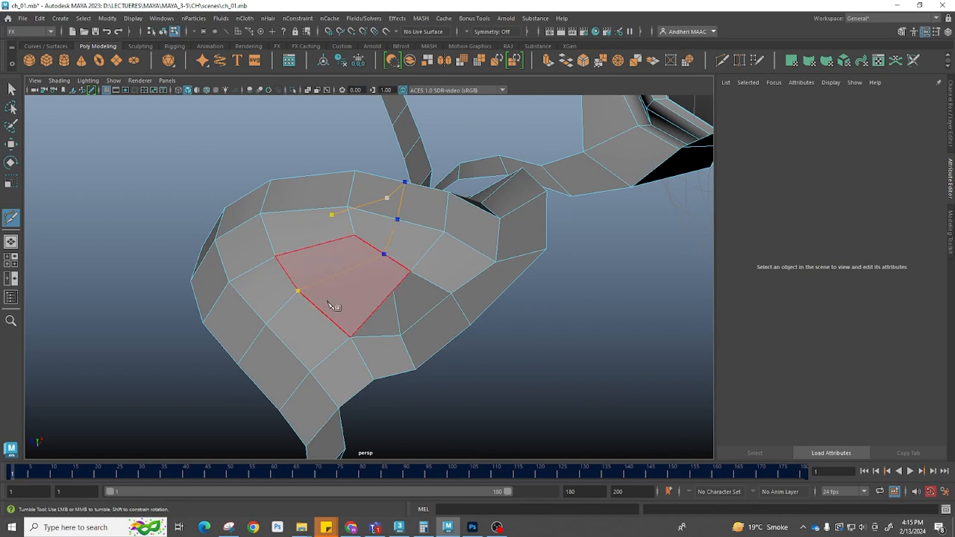
pyautogui.press('Return')
# Split the nose tip face with two Multi-Cut edges from its left vertex down to the lower edge
pyautogui.keyDown('alt'); pyautogui.moveTo(454, 273); pyautogui.dragTo(438, 284); pyautogui.keyUp('alt')
pyautogui.click(460, 253)
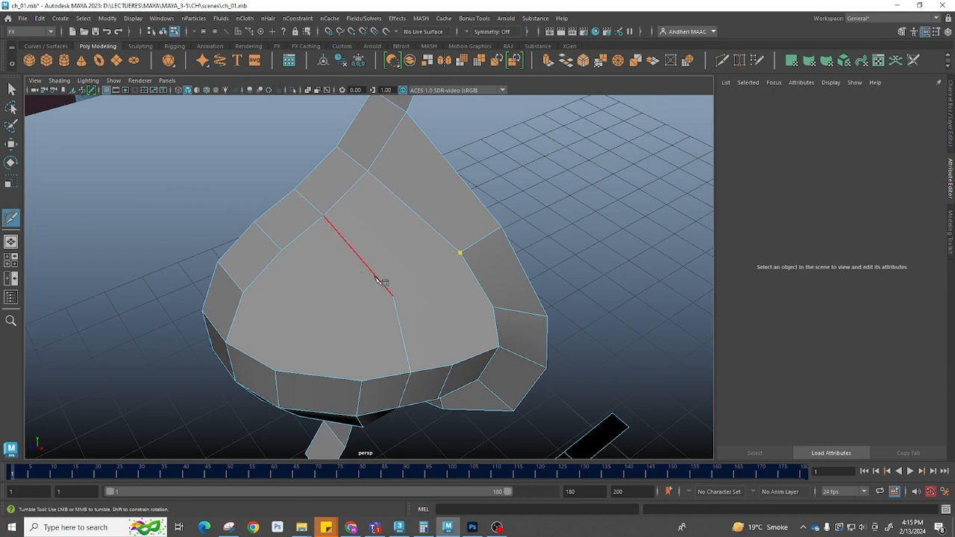
pyautogui.click(392, 296)
pyautogui.keyDown('alt'); pyautogui.moveTo(339, 353); pyautogui.dragTo(358, 328); pyautogui.keyUp('alt')
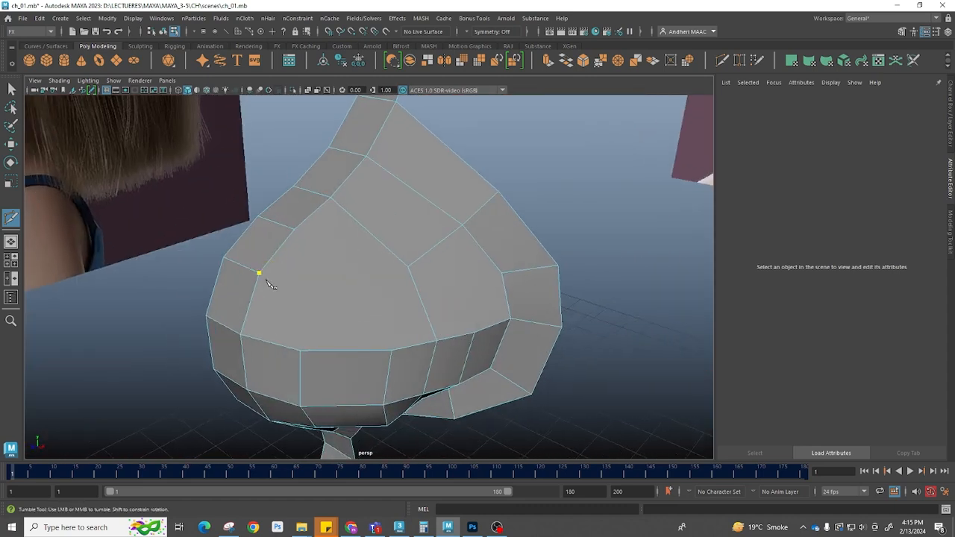
pyautogui.click(311, 294)
pyautogui.click(300, 350)
pyautogui.press('Return')
pyautogui.click(312, 294)
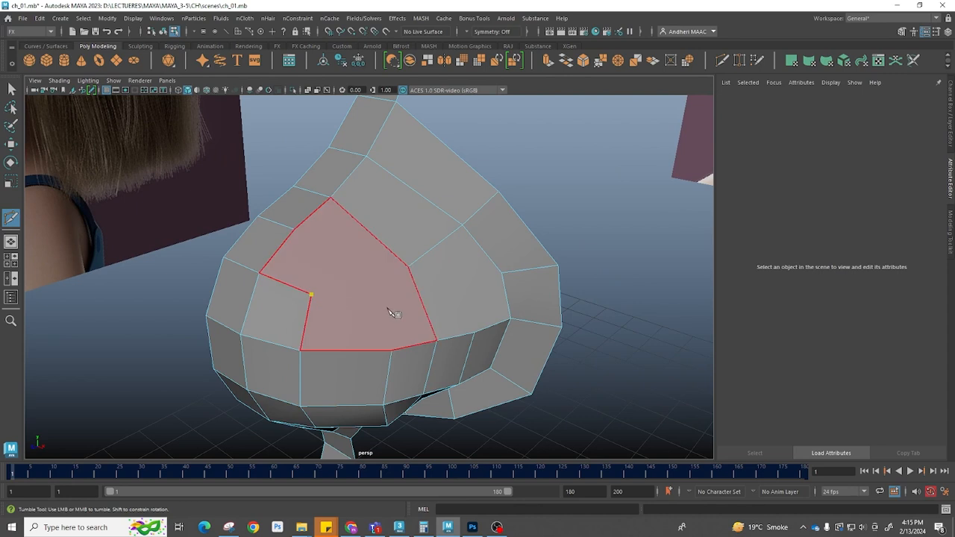
pyautogui.click(391, 350)
pyautogui.press('Return')
# Cut edges across the nose's upper faces with Multi-Cut, running from the side up toward the bridge
pyautogui.click(384, 305)
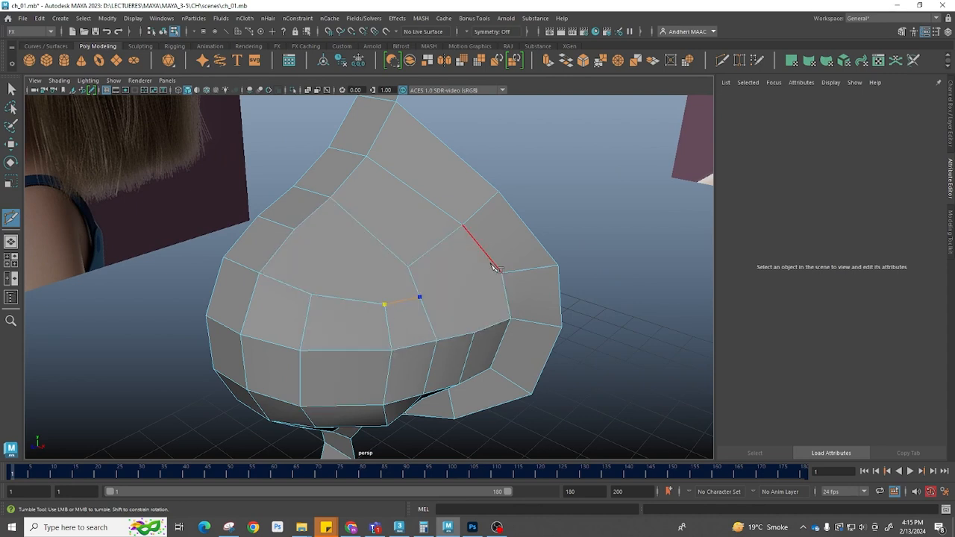
pyautogui.moveTo(394, 284)
pyautogui.keyDown('alt'); pyautogui.mouseDown()
pyautogui.moveTo(379, 251)
pyautogui.moveTo(418, 246)
pyautogui.moveTo(366, 284)
pyautogui.moveTo(377, 284)
pyautogui.mouseUp(); pyautogui.keyUp('alt')
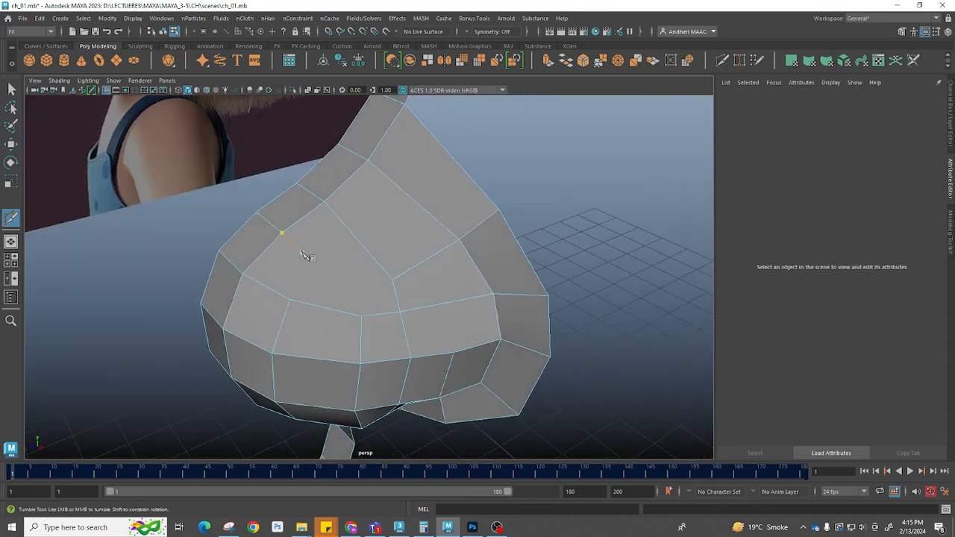
pyautogui.click(283, 232)
pyautogui.click(319, 262)
pyautogui.click(290, 300)
pyautogui.press('Return')
pyautogui.click(319, 262)
pyautogui.click(353, 236)
pyautogui.click(409, 196)
pyautogui.click(448, 158)
pyautogui.press('Return')
# Add another Multi-Cut edge across the nose's front faces
pyautogui.click(361, 316)
pyautogui.keyDown('alt'); pyautogui.moveTo(393, 299); pyautogui.dragTo(368, 291); pyautogui.keyUp('alt')
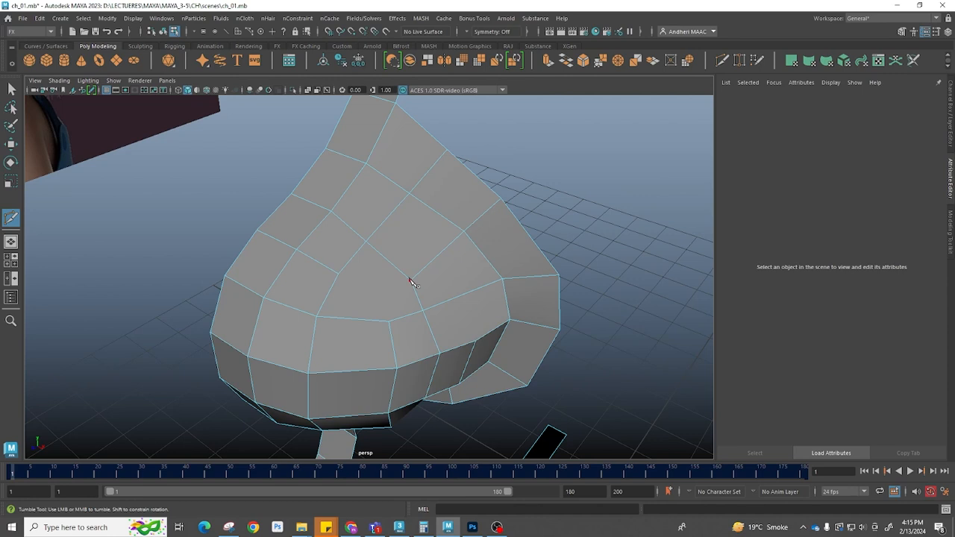
pyautogui.click(339, 275)
pyautogui.click(379, 293)
pyautogui.click(337, 303)
pyautogui.press('BackSpace')
pyautogui.keyDown('alt'); pyautogui.moveTo(478, 303); pyautogui.dragTo(442, 218); pyautogui.keyUp('alt')
pyautogui.keyDown('alt'); pyautogui.moveTo(388, 263); pyautogui.dragTo(470, 352); pyautogui.keyUp('alt')
pyautogui.keyDown('alt'); pyautogui.moveTo(470, 352); pyautogui.dragTo(508, 368, button='right'); pyautogui.keyUp('alt')
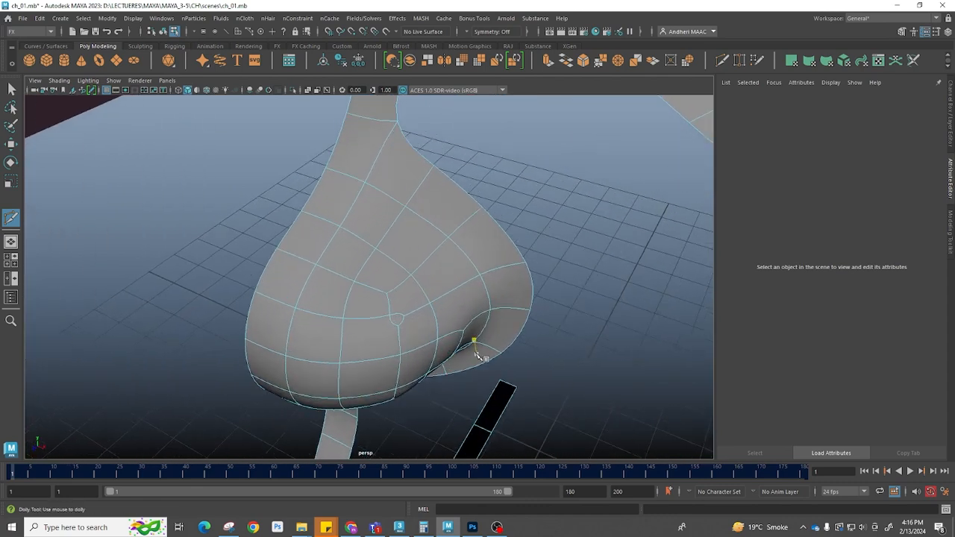
# Merge the doubled vertex on the nose's lower edge
pyautogui.press('1')
pyautogui.scroll(5, 426, 335)
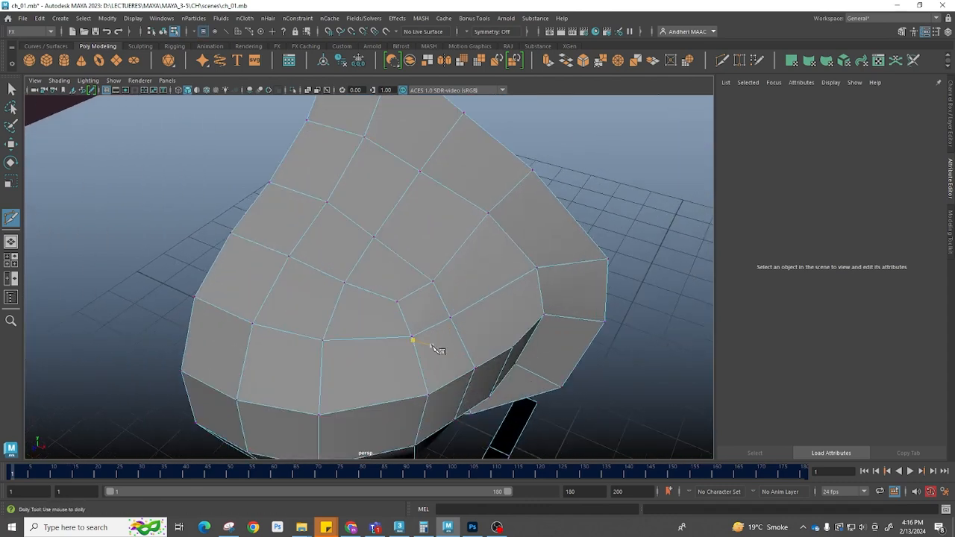
pyautogui.press('w')
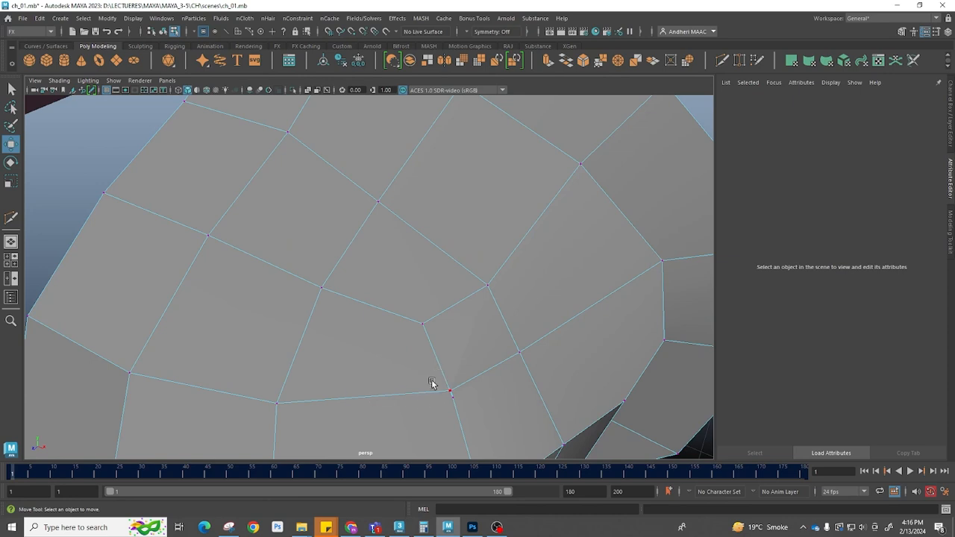
pyautogui.click(450, 392)
pyautogui.keyDown('shift'); pyautogui.rightClick(460, 317); pyautogui.keyUp('shift')
pyautogui.click(510, 302)
pyautogui.moveTo(572, 289); pyautogui.dragTo(668, 314)
pyautogui.scroll(-5, 559, 355)
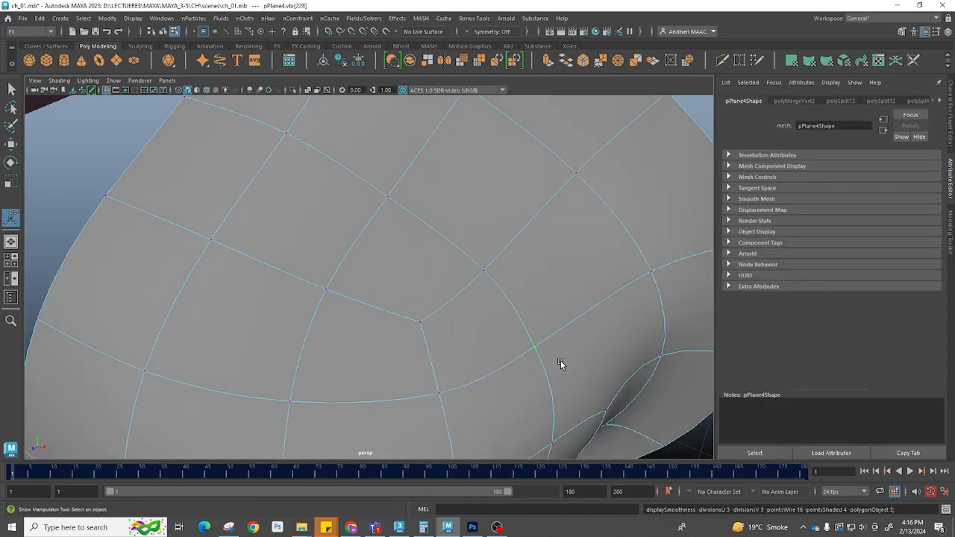
# Adjust the nose vertices in the front view to shape the nostril area
pyautogui.keyDown('alt'); pyautogui.moveTo(561, 360); pyautogui.dragTo(478, 248); pyautogui.keyUp('alt')
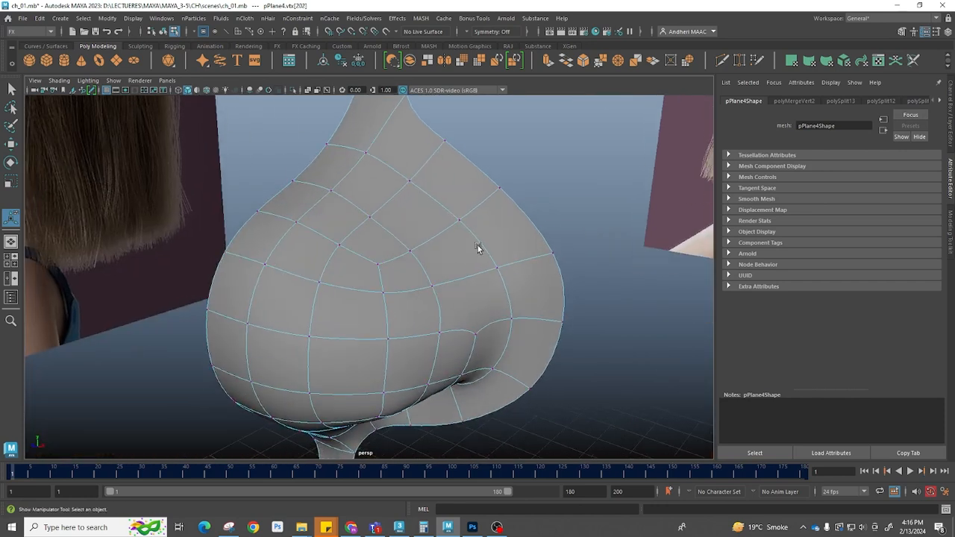
pyautogui.press('1')
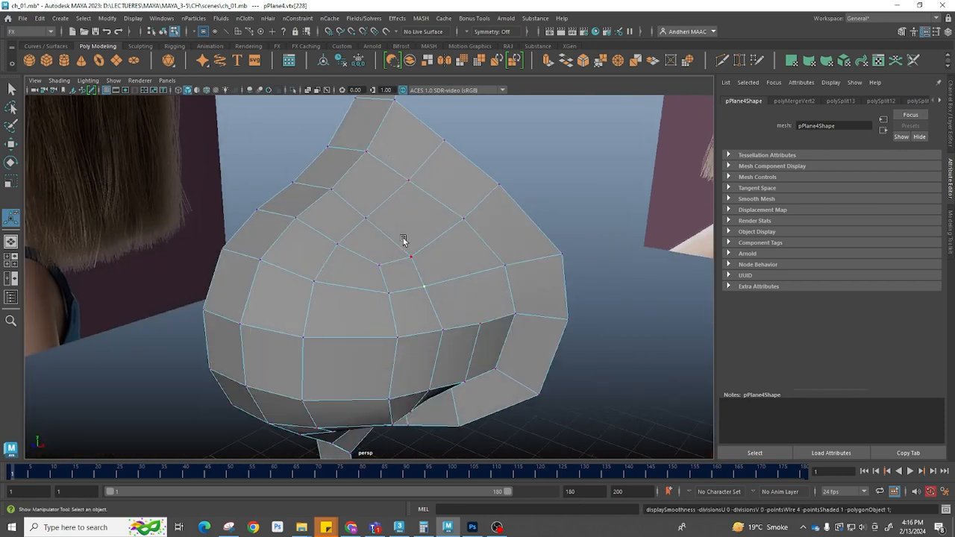
pyautogui.moveTo(403, 240); pyautogui.dragTo(403, 284)
pyautogui.scroll(6, 397, 254)
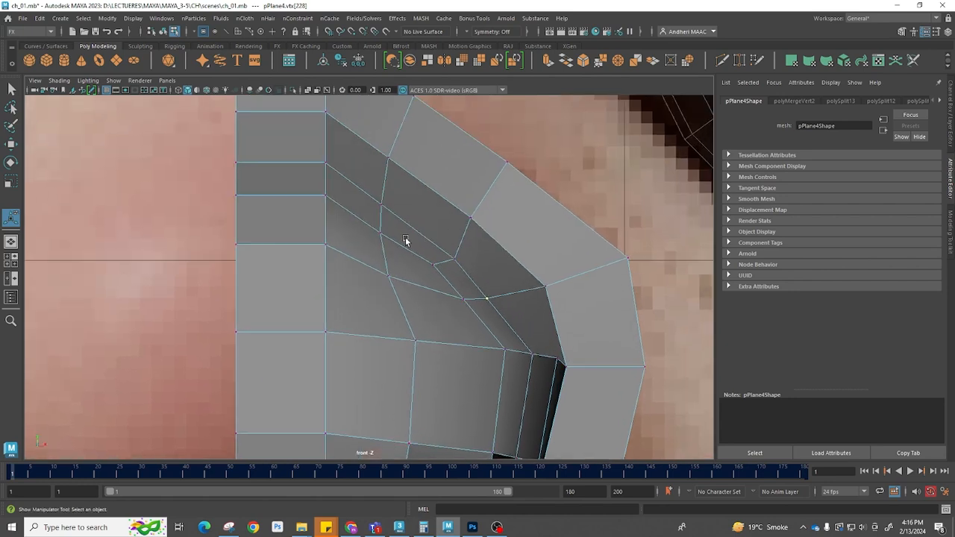
pyautogui.keyDown('alt'); pyautogui.moveTo(405, 240); pyautogui.dragTo(380, 278, button='middle'); pyautogui.keyUp('alt')
pyautogui.moveTo(309, 221); pyautogui.dragTo(324, 262)
pyautogui.press('w')
pyautogui.moveTo(310, 306); pyautogui.dragTo(340, 328)
pyautogui.moveTo(327, 317); pyautogui.dragTo(326, 332)
pyautogui.moveTo(415, 368); pyautogui.dragTo(388, 344)
pyautogui.moveTo(394, 349); pyautogui.dragTo(407, 349)
pyautogui.moveTo(475, 378); pyautogui.dragTo(469, 371)
pyautogui.keyDown('alt'); pyautogui.moveTo(537, 375); pyautogui.dragTo(469, 226, button='middle'); pyautogui.keyUp('alt')
pyautogui.press('space')
pyautogui.moveTo(491, 280); pyautogui.dragTo(461, 320)
pyautogui.press('F8')
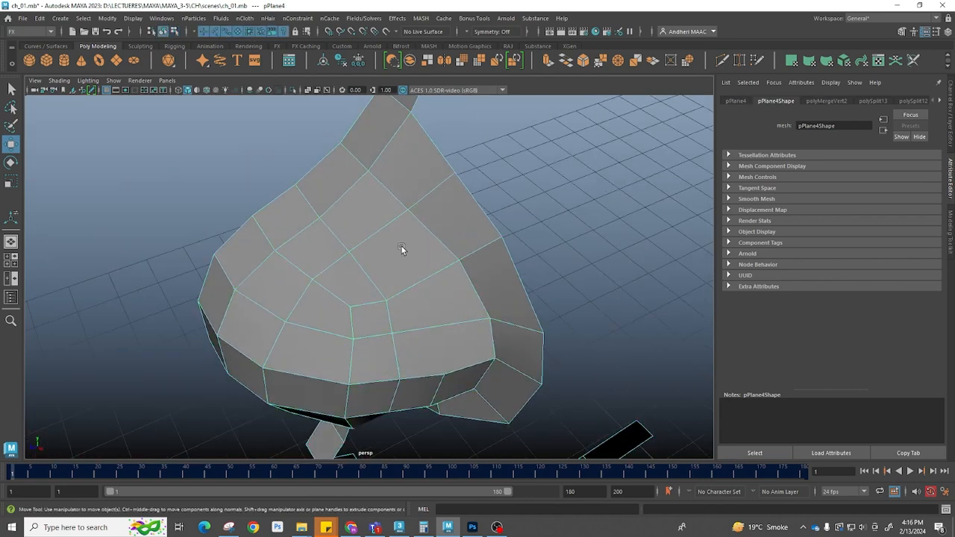
# Insert an edge loop around the nose tip
pyautogui.keyDown('shift'); pyautogui.moveTo(399, 246); pyautogui.dragTo(321, 255, button='right'); pyautogui.keyUp('shift')
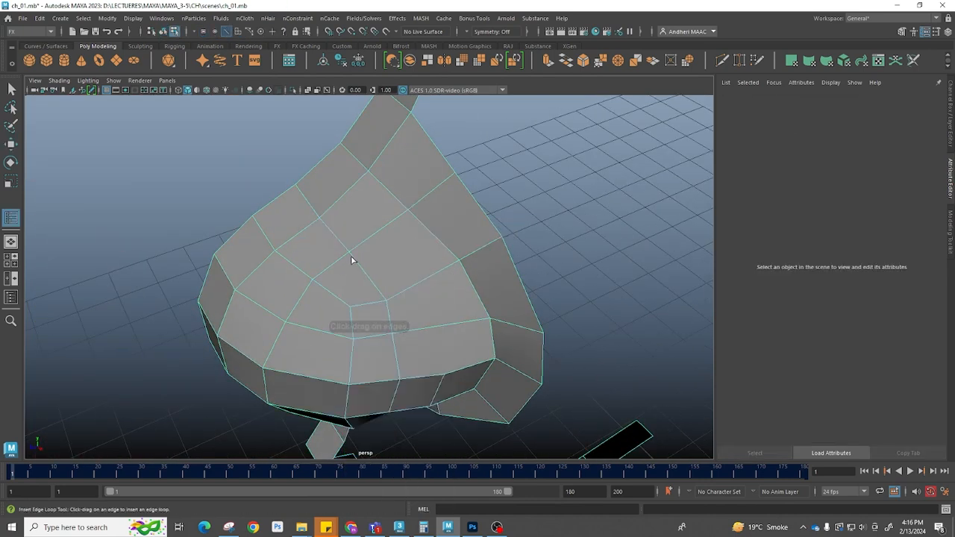
pyautogui.click(421, 284)
pyautogui.press('w')
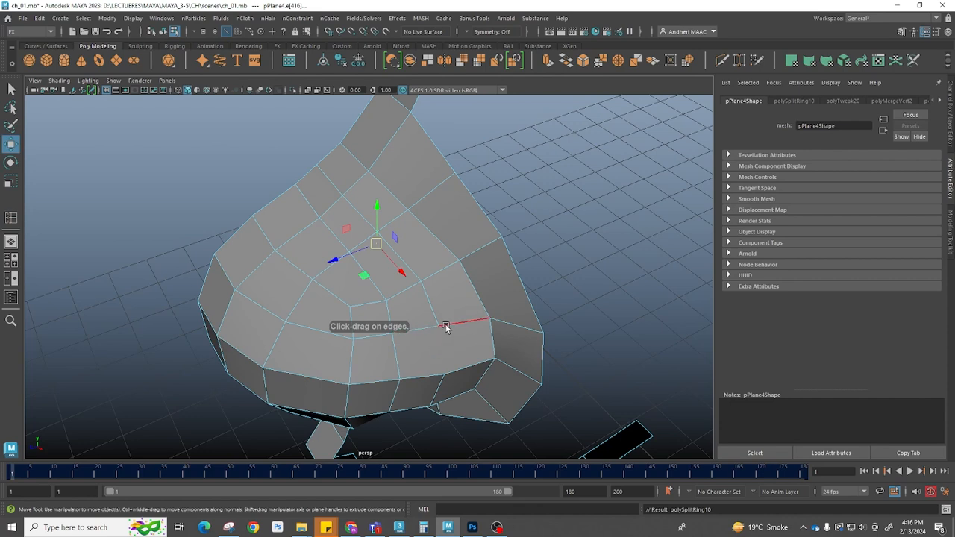
pyautogui.keyDown('shift'); pyautogui.moveTo(422, 311); pyautogui.dragTo(362, 243, button='right'); pyautogui.keyUp('shift')
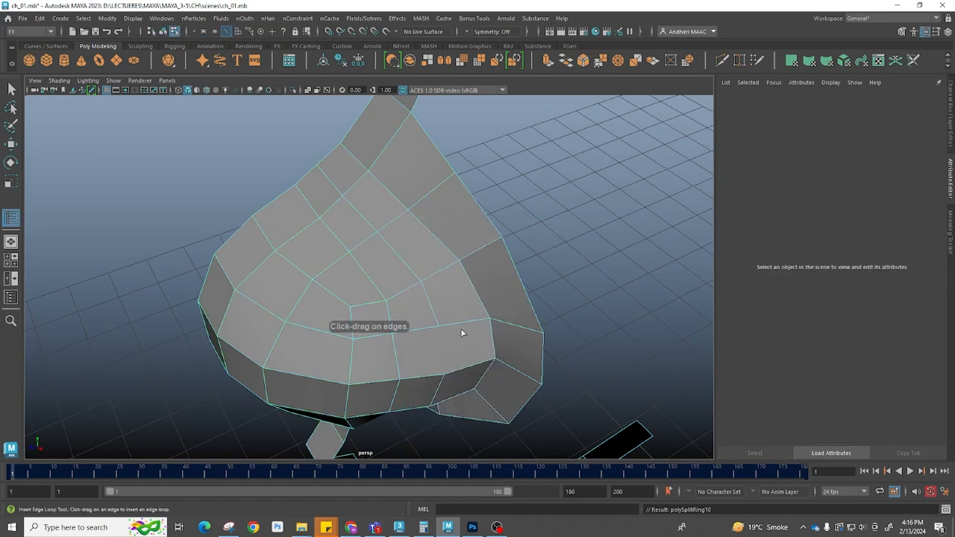
pyautogui.press('w')
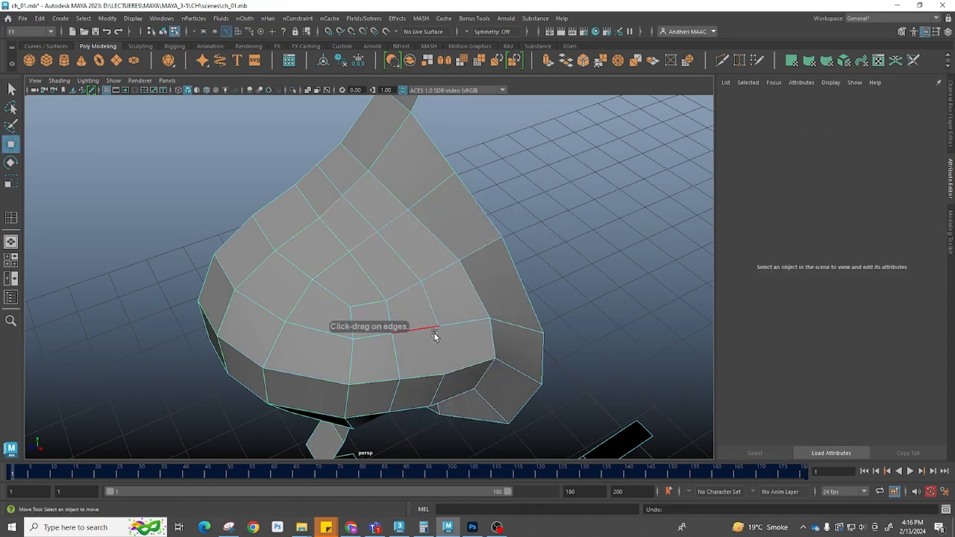
# Cut another edge across the lower front faces of the nose with Multi-Cut
pyautogui.keyDown('shift'); pyautogui.moveTo(418, 228); pyautogui.dragTo(415, 261, button='right'); pyautogui.keyUp('shift')
pyautogui.click(438, 327)
pyautogui.click(444, 374)
pyautogui.keyDown('alt'); pyautogui.moveTo(377, 413); pyautogui.dragTo(365, 223); pyautogui.keyUp('alt')
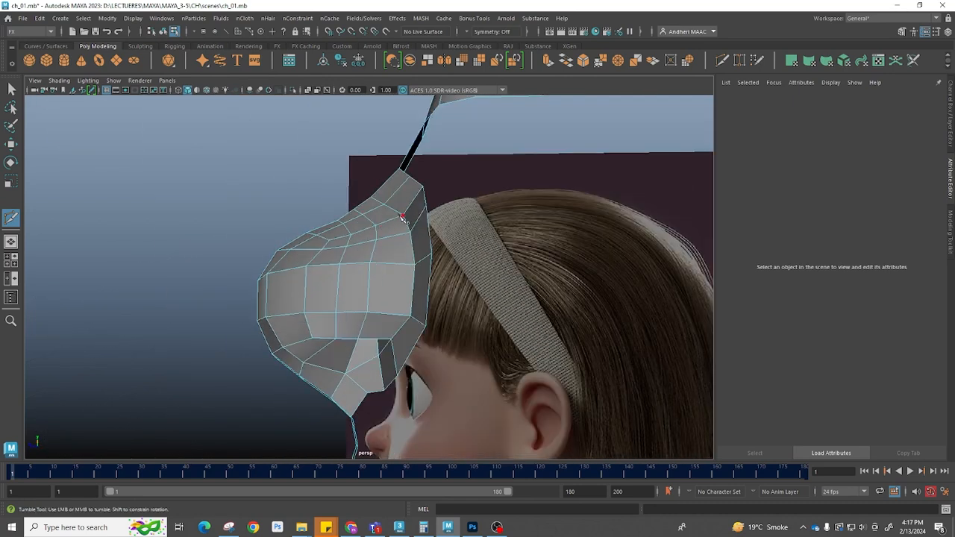
# Move the vertices on the nose bridge in the side view to follow the reference profile
pyautogui.press('w')
pyautogui.click(369, 278)
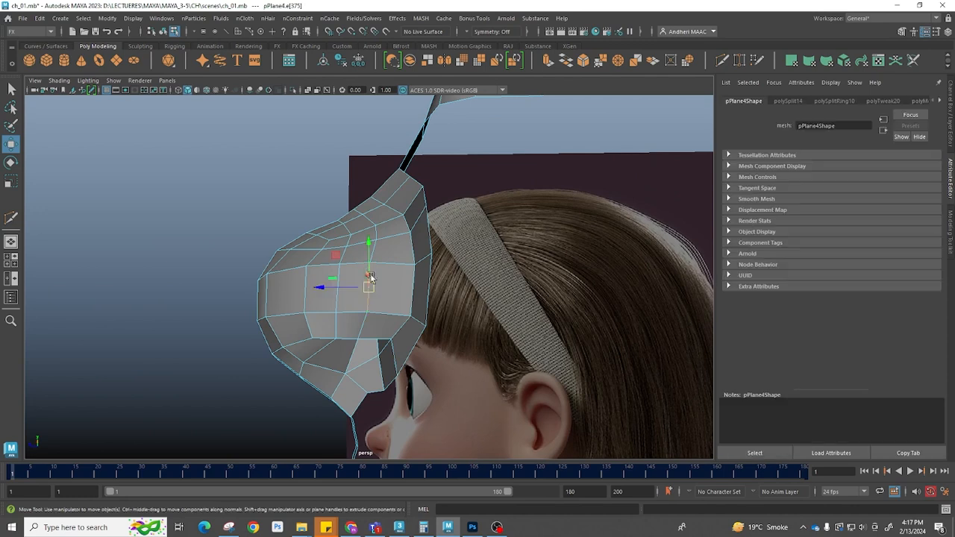
pyautogui.moveTo(326, 289); pyautogui.dragTo(356, 288)
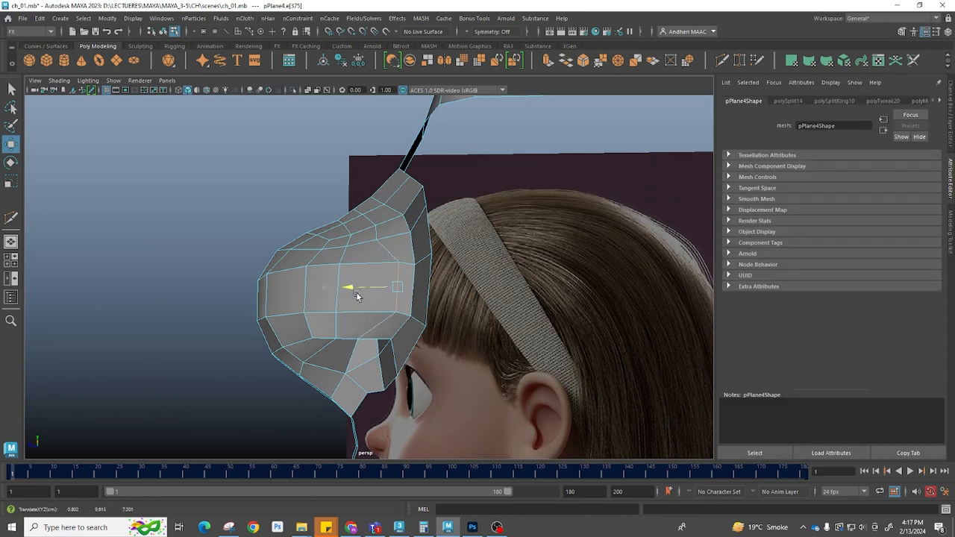
pyautogui.click(374, 233)
pyautogui.press('space')
pyautogui.moveTo(401, 267); pyautogui.dragTo(551, 258)
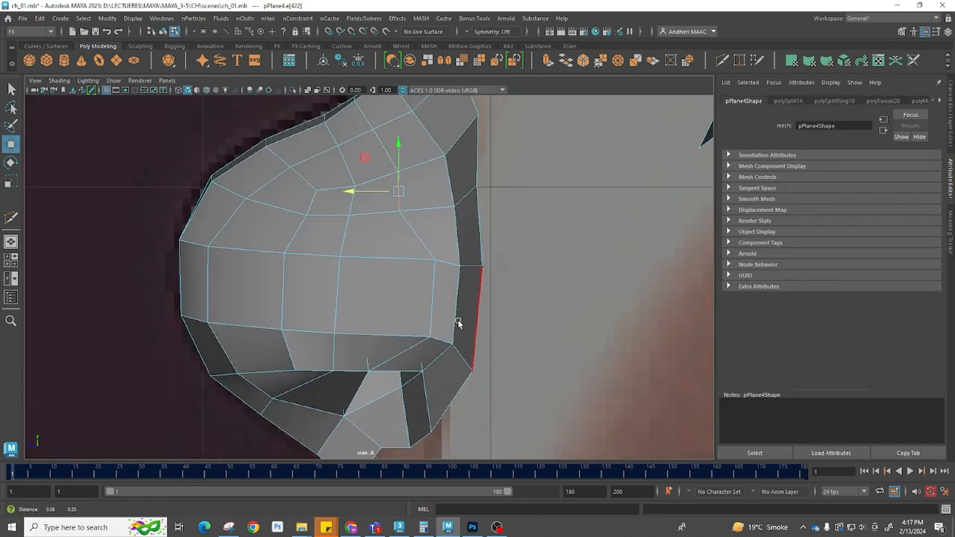
pyautogui.keyDown('alt'); pyautogui.moveTo(457, 324); pyautogui.dragTo(461, 343, button='middle'); pyautogui.keyUp('alt')
pyautogui.press('F9')
pyautogui.click(437, 224)
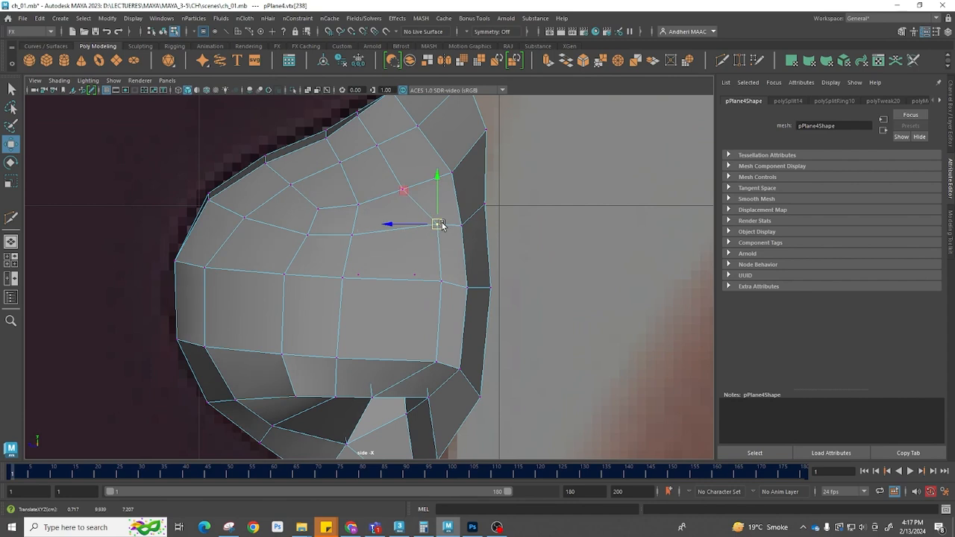
pyautogui.moveTo(387, 170); pyautogui.dragTo(416, 200)
pyautogui.moveTo(404, 190)
pyautogui.mouseDown()
pyautogui.moveTo(444, 165)
pyautogui.moveTo(402, 172)
pyautogui.mouseUp()
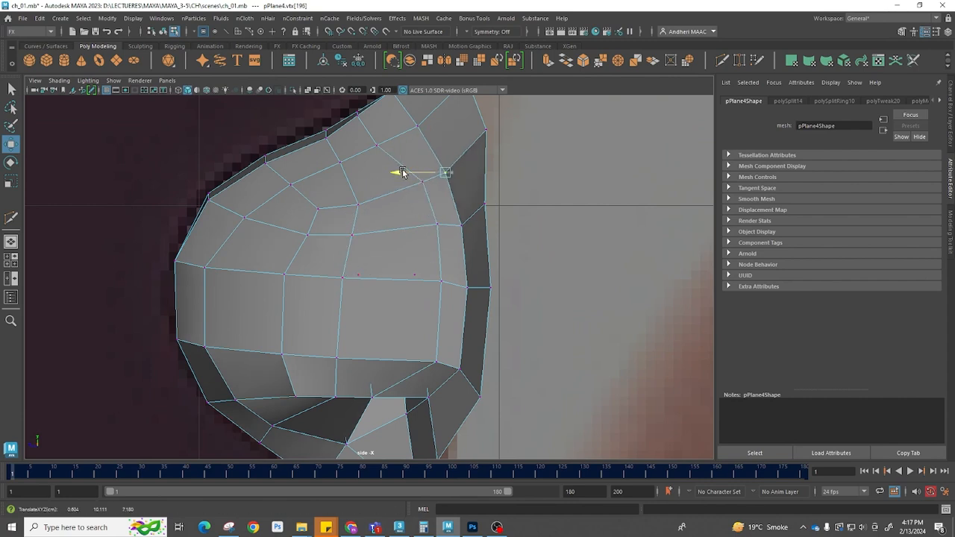
# Reposition the nose-wing vertices in the front view to match the reference nose outline
pyautogui.press('space')
pyautogui.press('space')
pyautogui.keyDown('alt'); pyautogui.moveTo(420, 319); pyautogui.dragTo(371, 366, button='middle'); pyautogui.keyUp('alt')
pyautogui.moveTo(410, 265); pyautogui.dragTo(410, 265)
pyautogui.moveTo(420, 267); pyautogui.dragTo(356, 265)
pyautogui.click(376, 272)
pyautogui.click(351, 270)
pyautogui.click(347, 202)
pyautogui.moveTo(347, 203); pyautogui.dragTo(314, 224)
pyautogui.click(357, 265)
pyautogui.moveTo(362, 267); pyautogui.dragTo(378, 271)
pyautogui.keyDown('alt'); pyautogui.moveTo(460, 365); pyautogui.dragTo(452, 292, button='middle'); pyautogui.keyUp('alt')
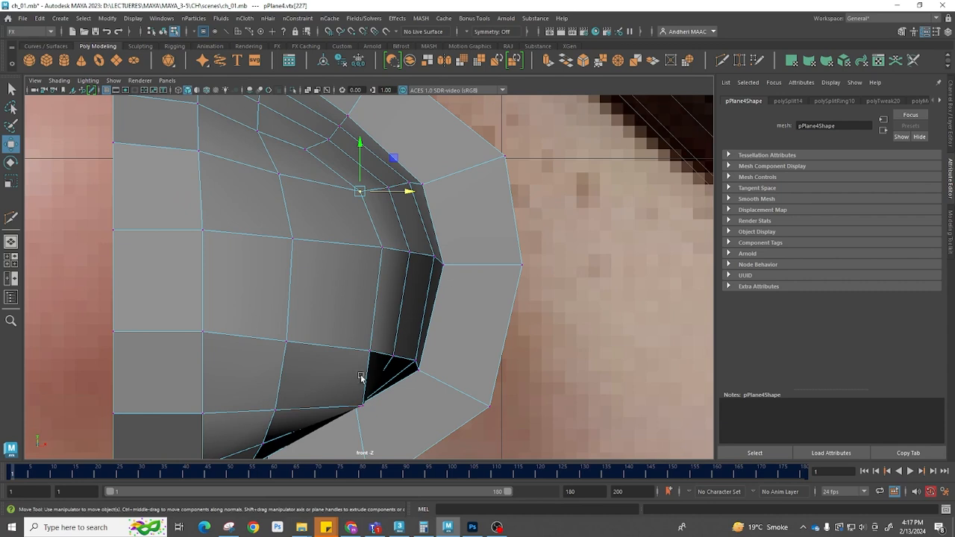
# Refine the vertices around the nostril opening in the front view
pyautogui.click(362, 405)
pyautogui.moveTo(365, 405); pyautogui.dragTo(338, 401)
pyautogui.keyDown('alt'); pyautogui.moveTo(383, 304); pyautogui.dragTo(422, 385, button='middle'); pyautogui.keyUp('alt')
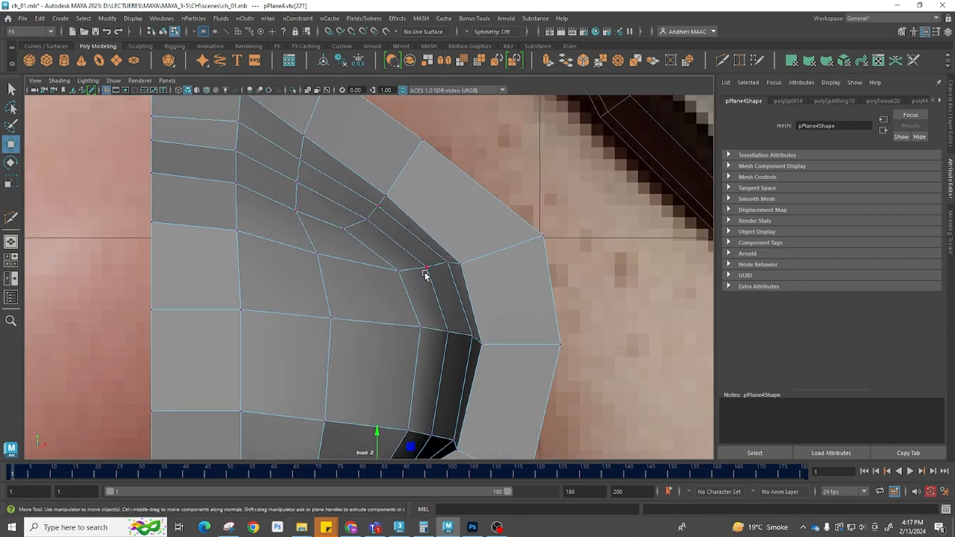
pyautogui.keyDown('alt'); pyautogui.moveTo(457, 288); pyautogui.dragTo(429, 207, button='middle'); pyautogui.keyUp('alt')
pyautogui.click(422, 365)
pyautogui.moveTo(422, 365); pyautogui.dragTo(422, 368)
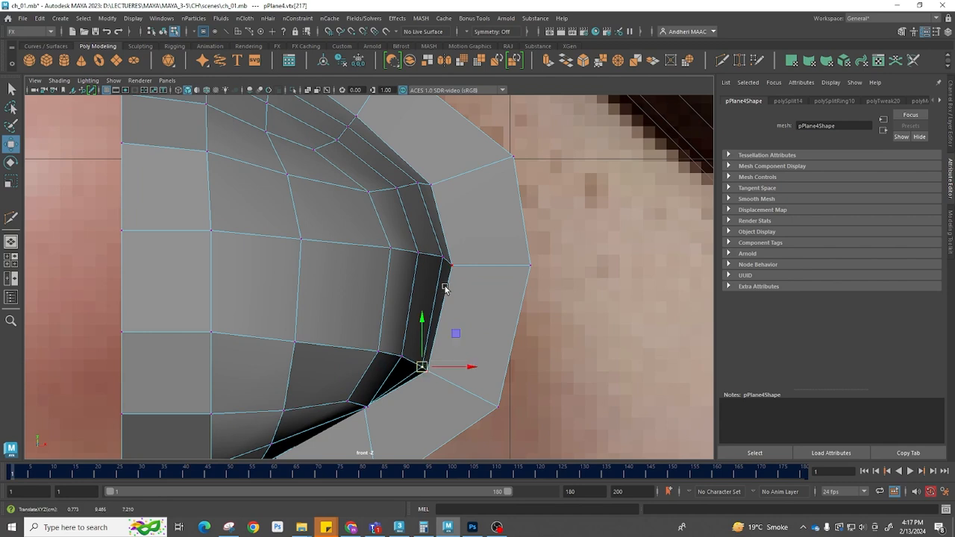
pyautogui.click(443, 260)
pyautogui.moveTo(476, 224); pyautogui.dragTo(478, 228)
# Preview the nose smoothed in perspective and adjust the edge along its side
pyautogui.scroll(-8, 368, 300)
pyautogui.press('space')
pyautogui.moveTo(394, 333); pyautogui.dragTo(426, 321)
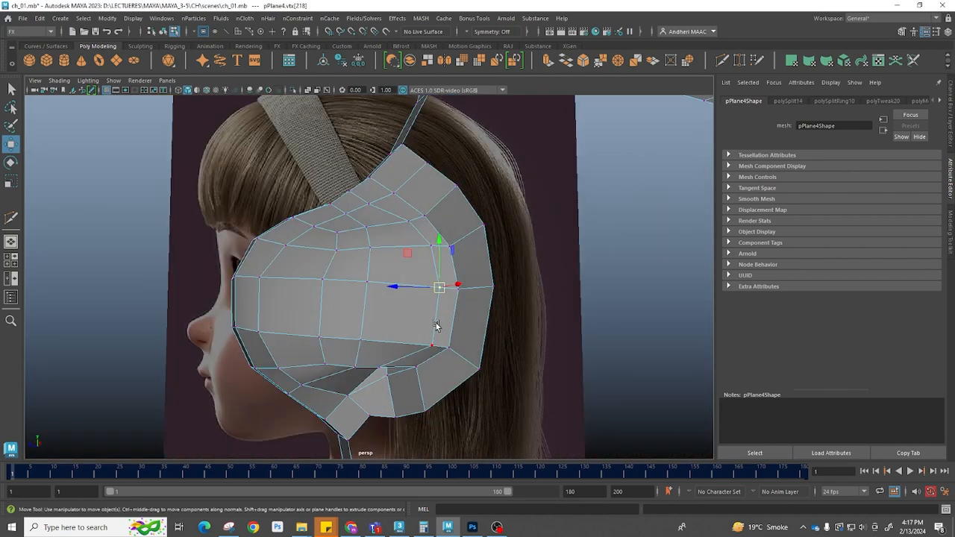
pyautogui.press('3')
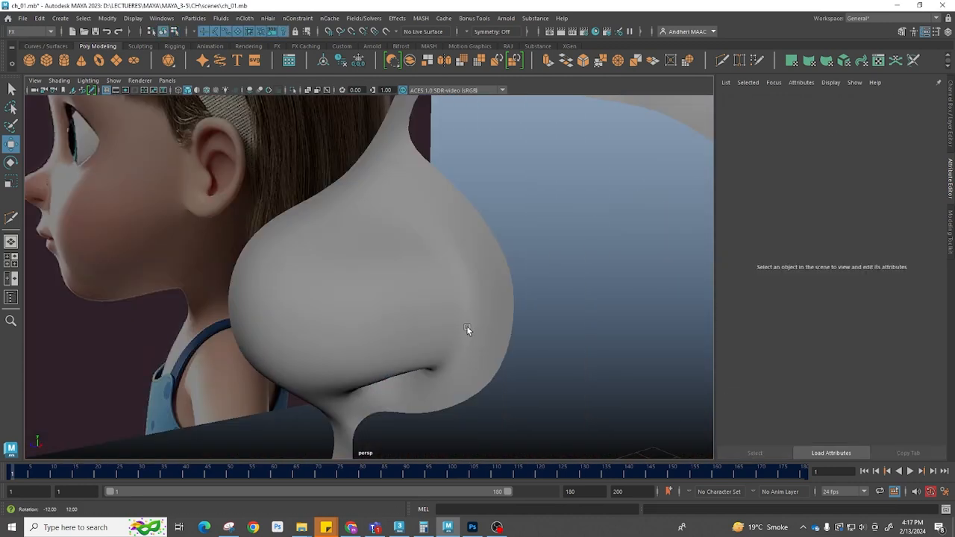
pyautogui.keyDown('alt'); pyautogui.moveTo(468, 327); pyautogui.dragTo(474, 269); pyautogui.keyUp('alt')
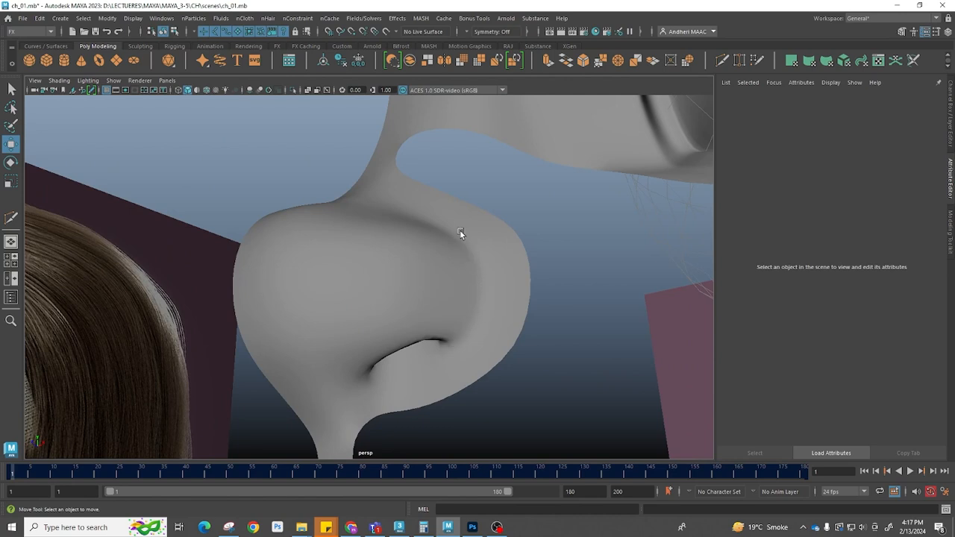
pyautogui.click(460, 231)
pyautogui.keyDown('alt'); pyautogui.moveTo(497, 283); pyautogui.dragTo(491, 303); pyautogui.keyUp('alt')
pyautogui.moveTo(464, 285); pyautogui.dragTo(456, 244, button='right')
pyautogui.click(467, 274)
pyautogui.keyDown('shift'); pyautogui.click(464, 328); pyautogui.keyUp('shift')
pyautogui.keyDown('alt'); pyautogui.moveTo(483, 328); pyautogui.dragTo(437, 306); pyautogui.keyUp('alt')
pyautogui.press('1')
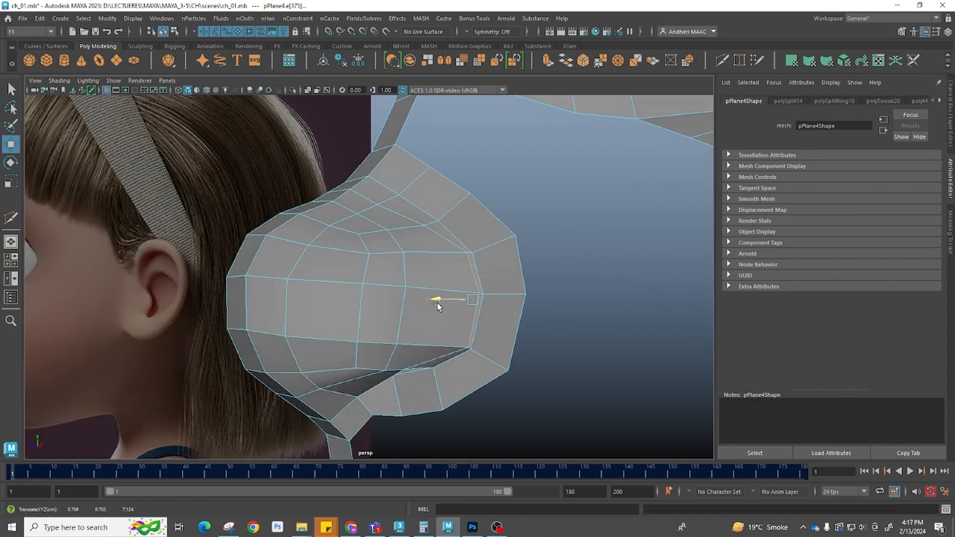
# Orbit around the smoothed nose to inspect the nostril from different angles
pyautogui.press('3')
pyautogui.click(624, 210)
pyautogui.keyDown('alt'); pyautogui.moveTo(523, 267); pyautogui.dragTo(547, 283); pyautogui.keyUp('alt')
pyautogui.hotkey('ctrl', 'z')
pyautogui.hotkey('ctrl', 'z')
pyautogui.hotkey('ctrl', 'z')
pyautogui.click(506, 370)
pyautogui.click(492, 318)
pyautogui.keyDown('alt'); pyautogui.moveTo(491, 318); pyautogui.dragTo(485, 278); pyautogui.keyUp('alt')
pyautogui.press('e')
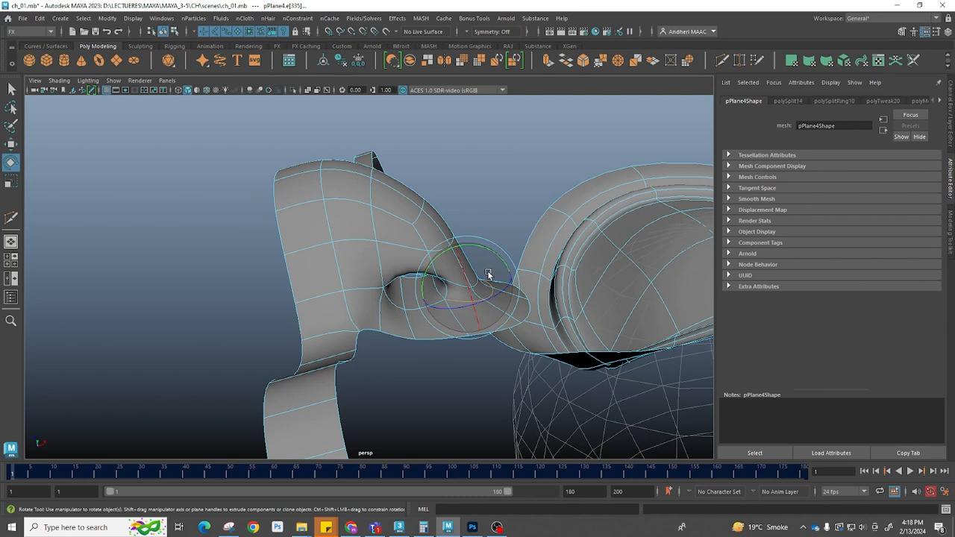
pyautogui.keyDown('alt'); pyautogui.moveTo(490, 265); pyautogui.dragTo(445, 370); pyautogui.keyUp('alt')
pyautogui.moveTo(515, 297); pyautogui.dragTo(584, 251, button='right')
pyautogui.click(581, 328)
pyautogui.scroll(-4, 507, 340)
pyautogui.moveTo(418, 353)
pyautogui.keyDown('alt'); pyautogui.mouseDown()
pyautogui.moveTo(382, 354)
pyautogui.moveTo(396, 335)
pyautogui.moveTo(411, 344)
pyautogui.mouseUp(); pyautogui.keyUp('alt')
pyautogui.hotkey('ctrl', 'z')
pyautogui.hotkey('ctrl', 'z')
pyautogui.hotkey('ctrl', 'z')
pyautogui.hotkey('ctrl', 'z')
pyautogui.moveTo(487, 332); pyautogui.dragTo(511, 315, button='right')
pyautogui.keyDown('alt'); pyautogui.moveTo(454, 351); pyautogui.dragTo(495, 385); pyautogui.keyUp('alt')
pyautogui.press('space')
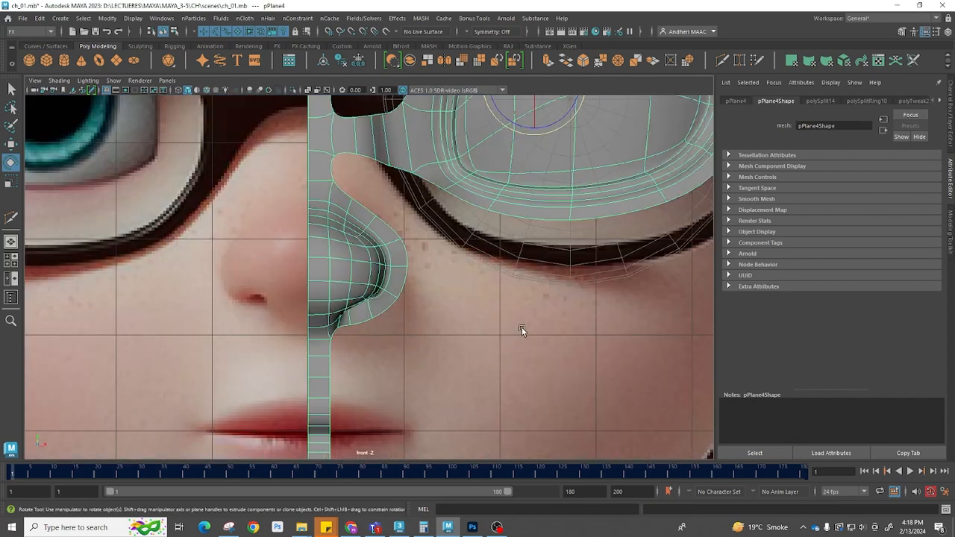
# Switch the front view to X-Ray shading to see the nose mesh over the reference image
pyautogui.scroll(-5, 522, 331)
pyautogui.click(259, 228)
pyautogui.scroll(3, 387, 298)
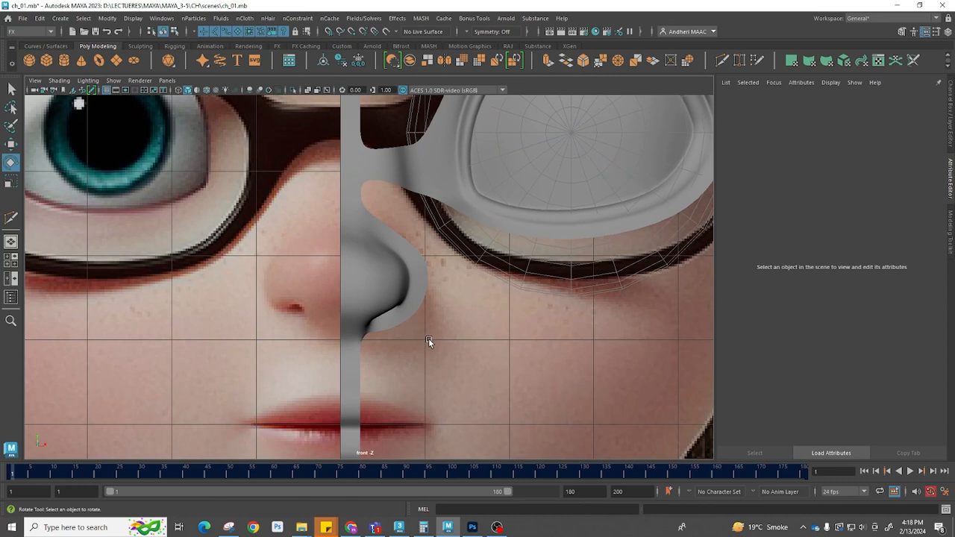
pyautogui.press('4')
pyautogui.scroll(-2, 403, 328)
pyautogui.scroll(6, 404, 328)
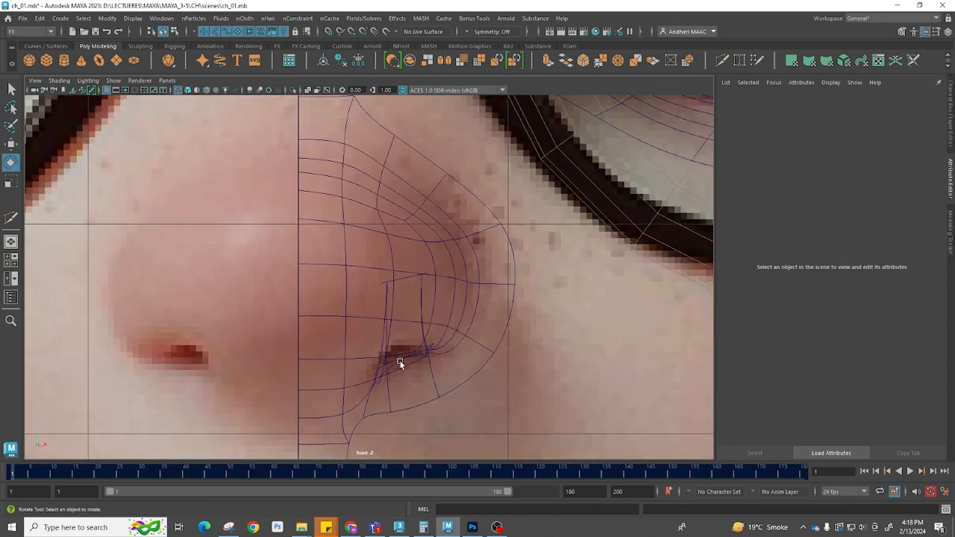
pyautogui.press('5')
pyautogui.click(377, 342)
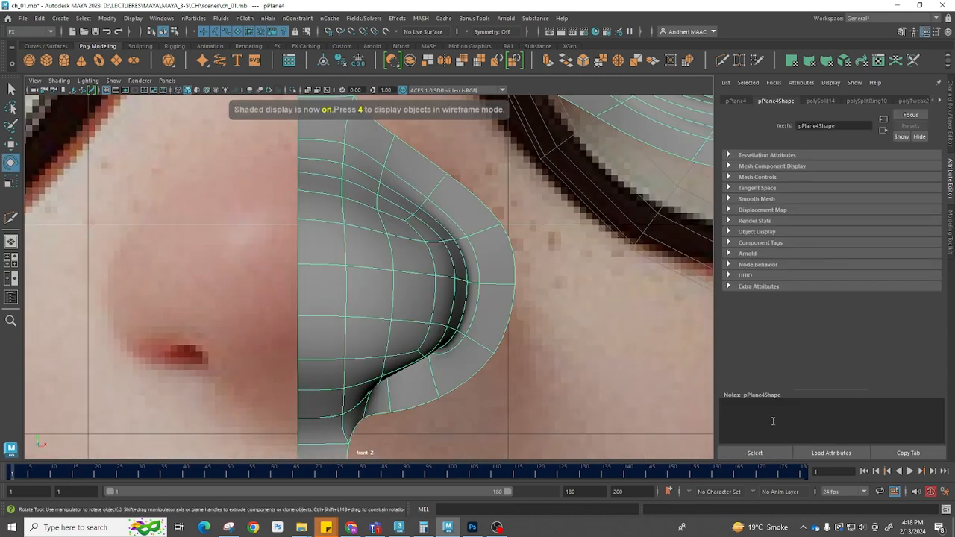
pyautogui.click(58, 79)
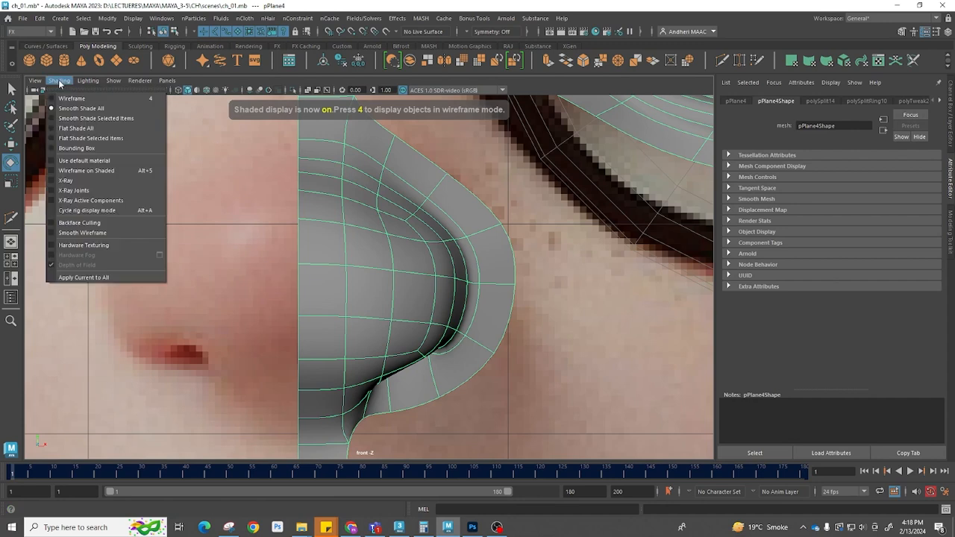
pyautogui.click(74, 180)
pyautogui.scroll(1, 374, 343)
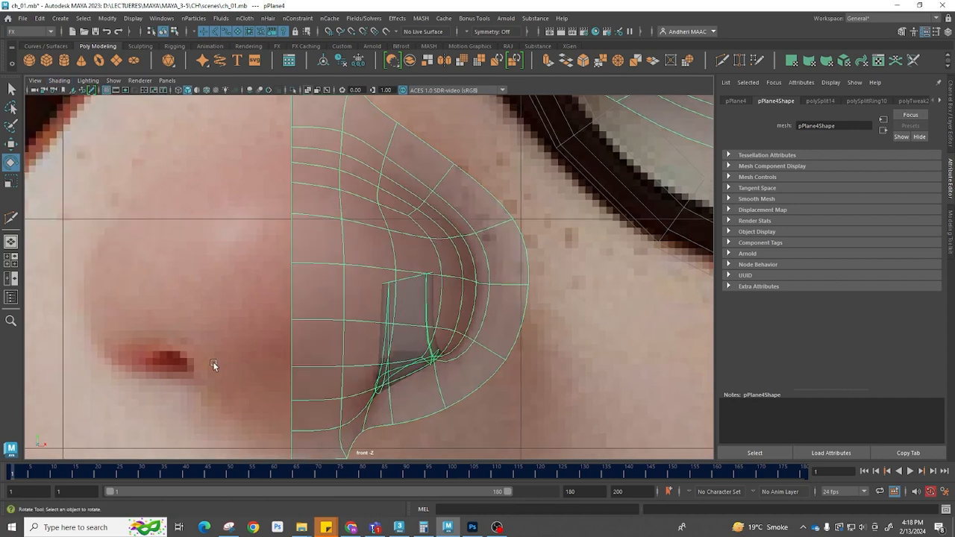
# Move the nostril vertices in the X-Ray front view to line up with the reference nostril
pyautogui.press('F9')
pyautogui.moveTo(405, 397); pyautogui.dragTo(374, 377)
pyautogui.press('w')
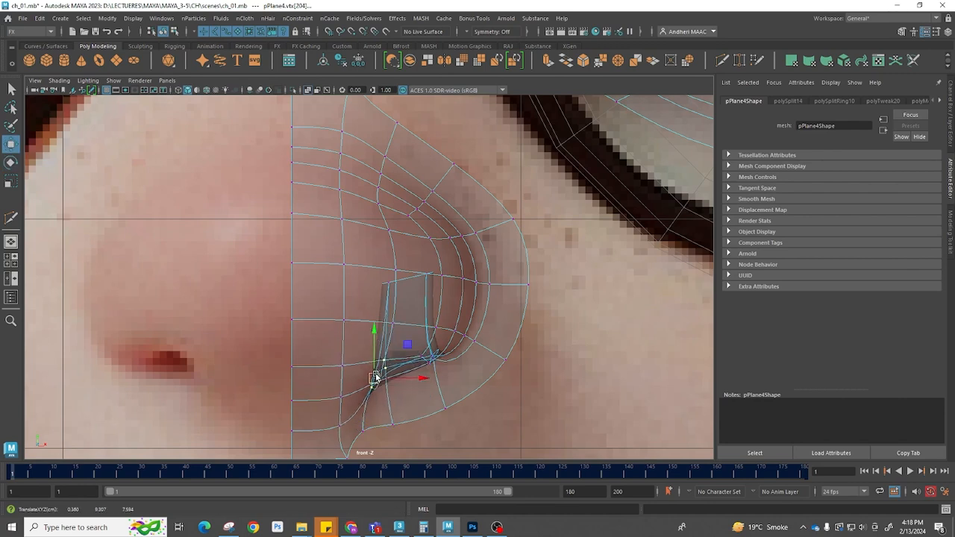
pyautogui.moveTo(450, 373); pyautogui.dragTo(430, 354)
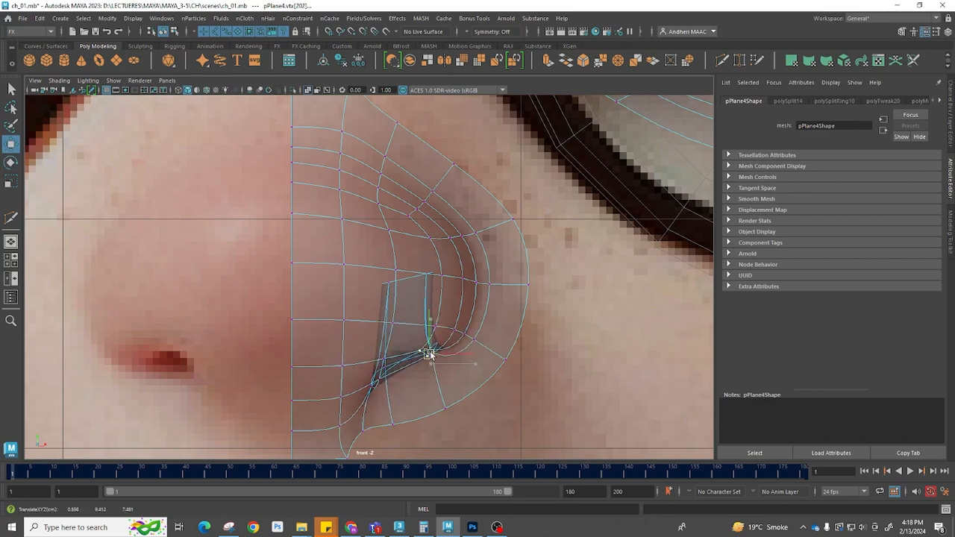
pyautogui.click(379, 325)
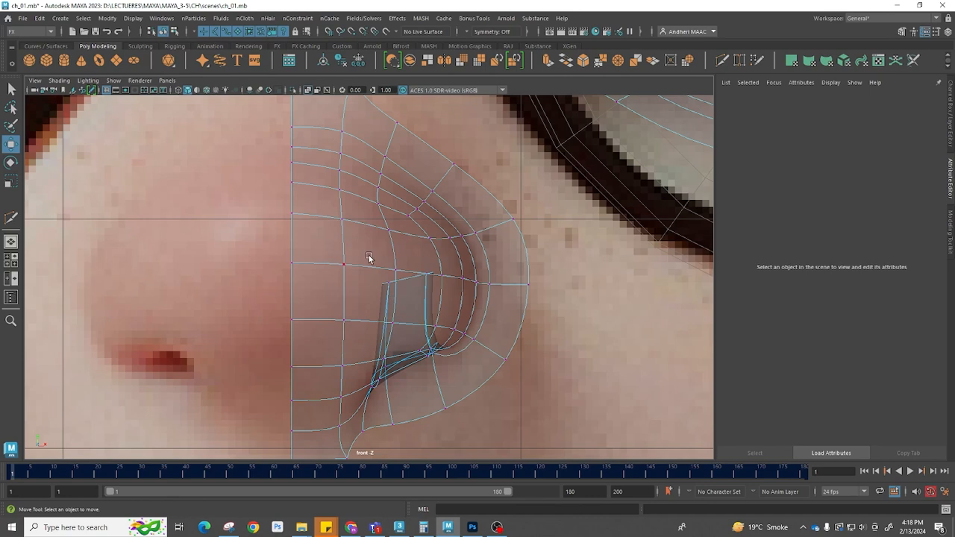
pyautogui.click(403, 281)
pyautogui.moveTo(403, 281); pyautogui.dragTo(378, 264)
pyautogui.press('F8')
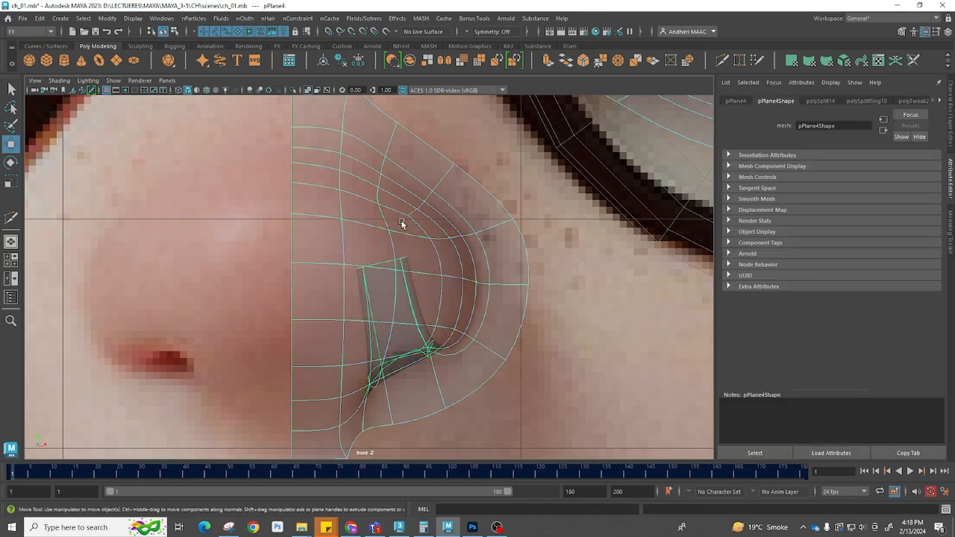
pyautogui.moveTo(401, 222); pyautogui.dragTo(350, 223, button='right')
pyautogui.moveTo(386, 218); pyautogui.dragTo(388, 220)
pyautogui.press('F8')
pyautogui.press('5')
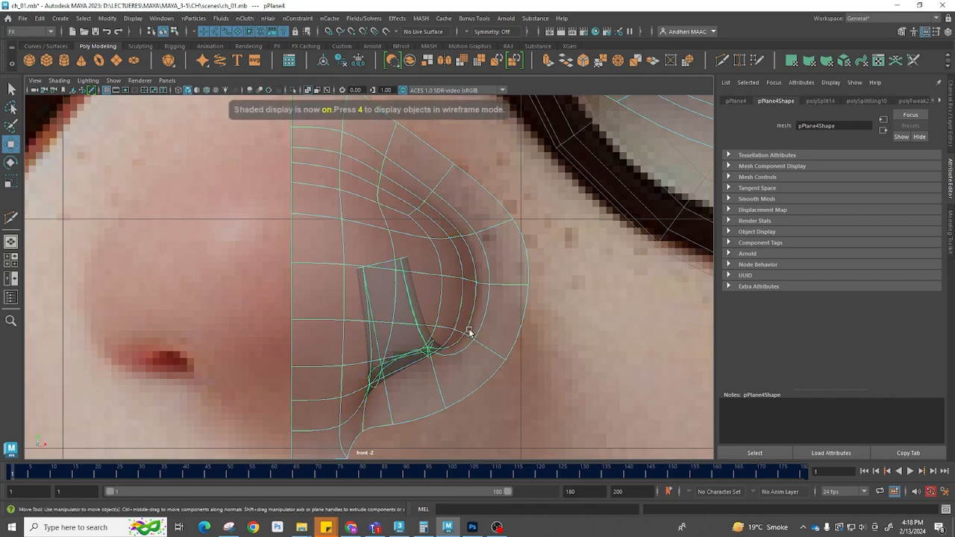
# Turn X-Ray shading off in the front view
pyautogui.click(37, 82)
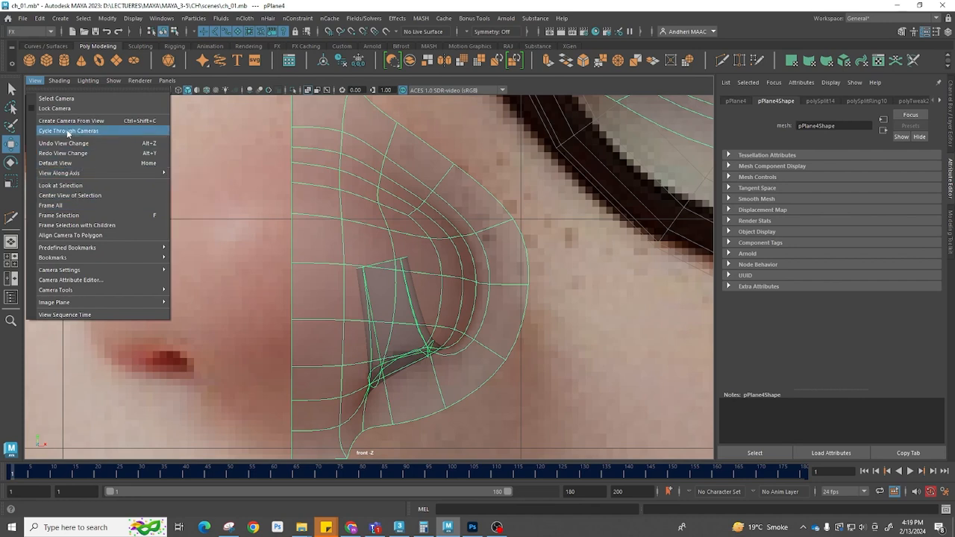
pyautogui.moveTo(59, 81)
pyautogui.click(97, 190)
pyautogui.scroll(-5, 350, 266)
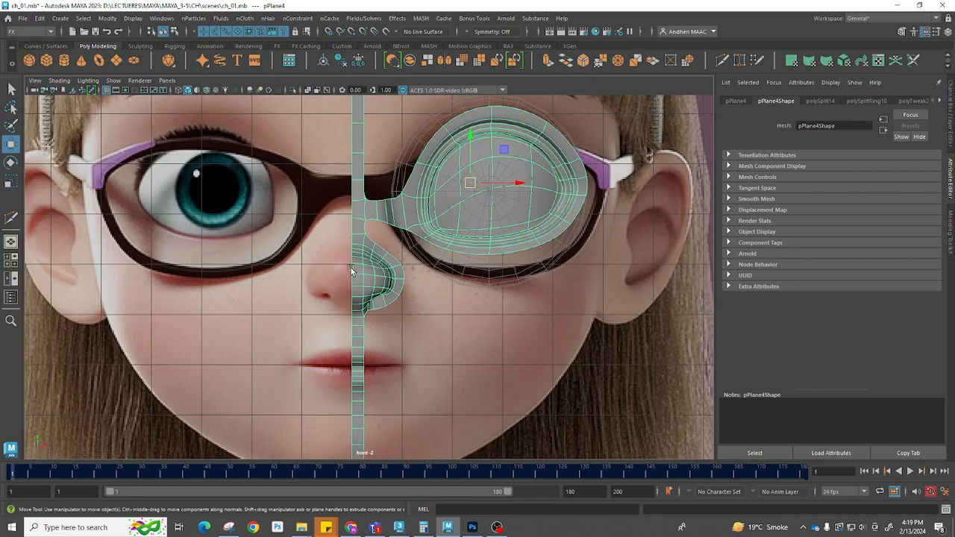
pyautogui.click(512, 325)
pyautogui.scroll(6, 365, 308)
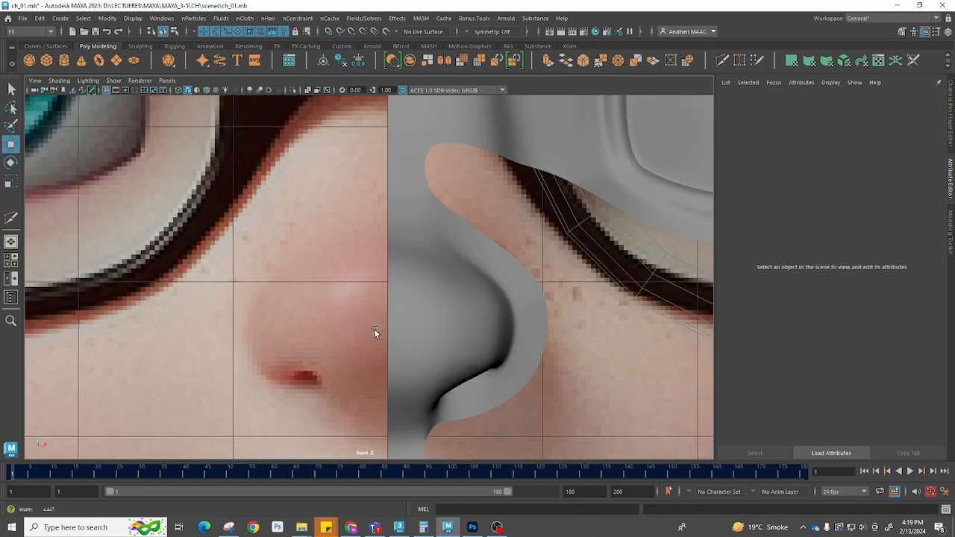
# Adjust the vertices and edge at the nostril's lower corner in the front view
pyautogui.click(401, 321)
pyautogui.scroll(-3, 396, 341)
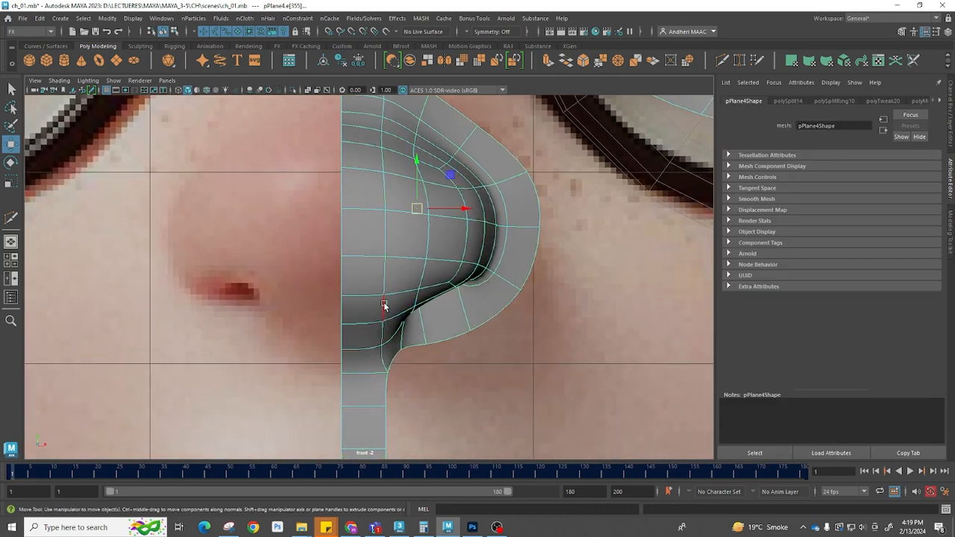
pyautogui.click(382, 329)
pyautogui.moveTo(429, 337); pyautogui.dragTo(422, 336)
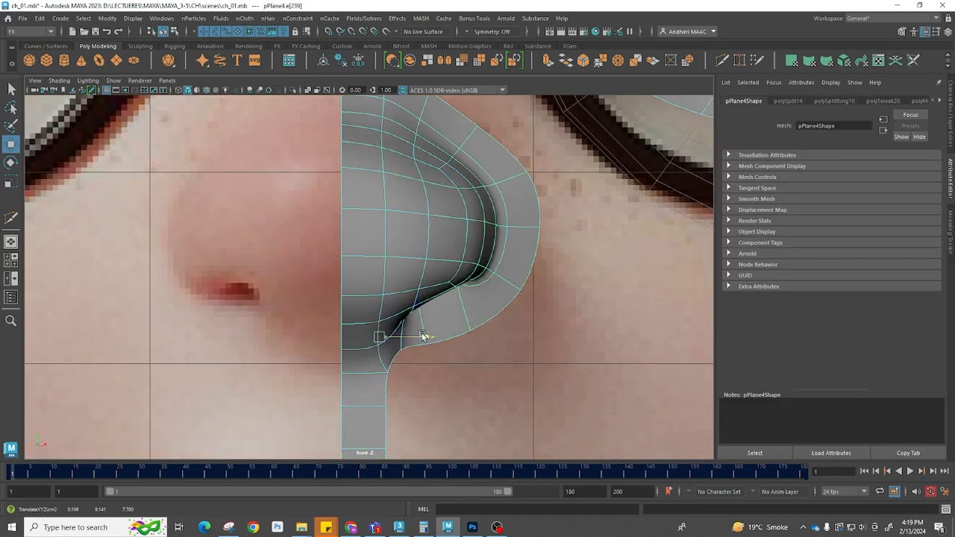
pyautogui.click(437, 247)
pyautogui.moveTo(437, 247); pyautogui.dragTo(437, 245)
pyautogui.hotkey('ctrl', 'z')
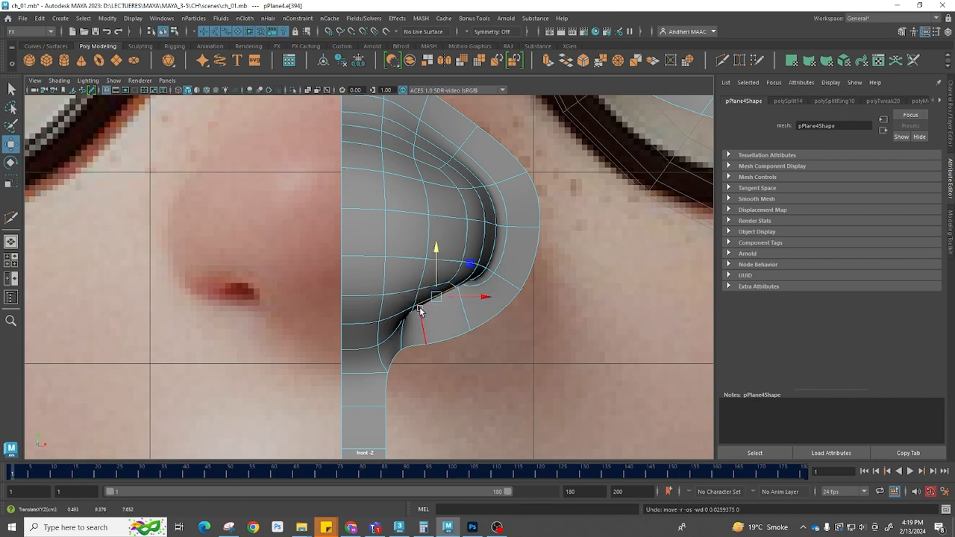
pyautogui.click(413, 311)
pyautogui.keyDown('alt'); pyautogui.moveTo(415, 312); pyautogui.dragTo(544, 350, button='right'); pyautogui.keyUp('alt')
pyautogui.moveTo(423, 283); pyautogui.dragTo(421, 275)
pyautogui.press('F8')
pyautogui.click(636, 340)
pyautogui.keyDown('alt'); pyautogui.moveTo(637, 340); pyautogui.dragTo(414, 331, button='right'); pyautogui.keyUp('alt')
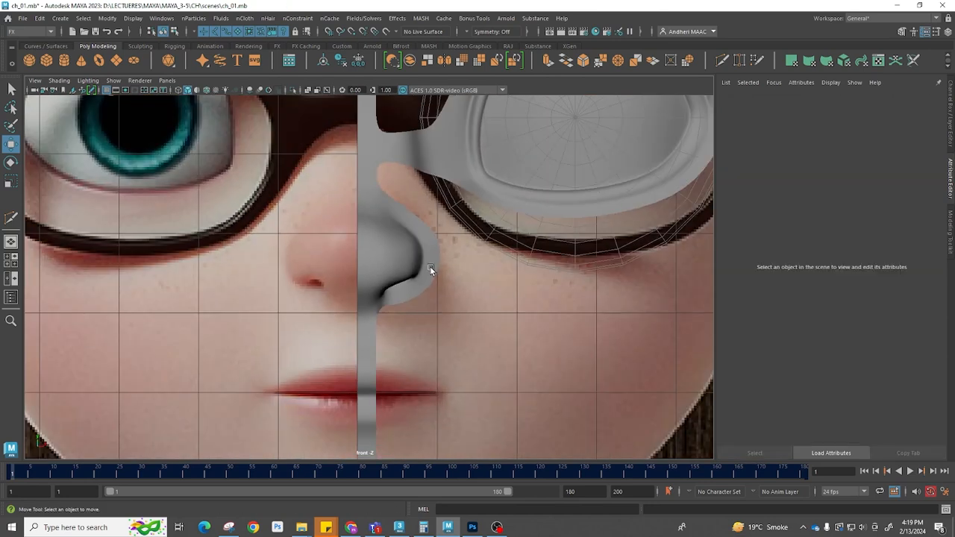
# Bevel the strip's edge at the lip line with a fraction of 0.08
pyautogui.keyDown('alt'); pyautogui.moveTo(429, 319); pyautogui.dragTo(413, 253, button='middle'); pyautogui.keyUp('alt')
pyautogui.keyDown('alt'); pyautogui.moveTo(395, 314); pyautogui.dragTo(457, 347, button='right'); pyautogui.keyUp('alt')
pyautogui.keyDown('alt'); pyautogui.moveTo(405, 382); pyautogui.dragTo(415, 318, button='middle'); pyautogui.keyUp('alt')
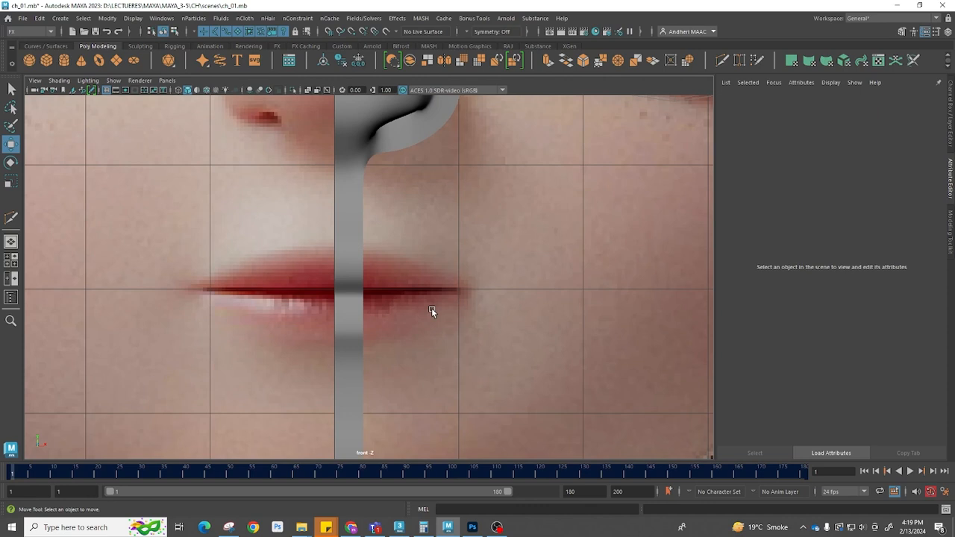
pyautogui.click(351, 305)
pyautogui.keyDown('alt'); pyautogui.moveTo(351, 305); pyautogui.dragTo(366, 309, button='right'); pyautogui.keyUp('alt')
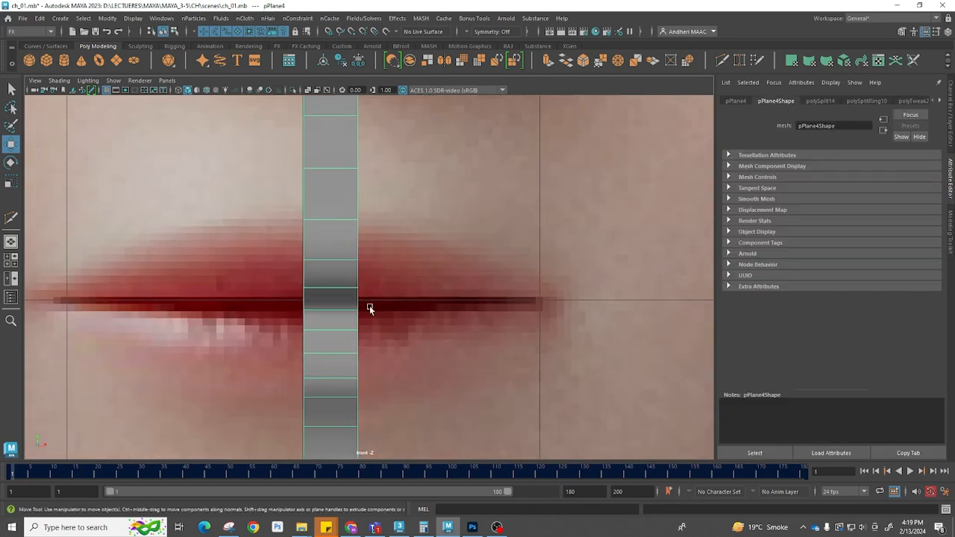
pyautogui.click(324, 293)
pyautogui.keyDown('shift'); pyautogui.moveTo(385, 277); pyautogui.dragTo(444, 277, button='right'); pyautogui.keyUp('shift')
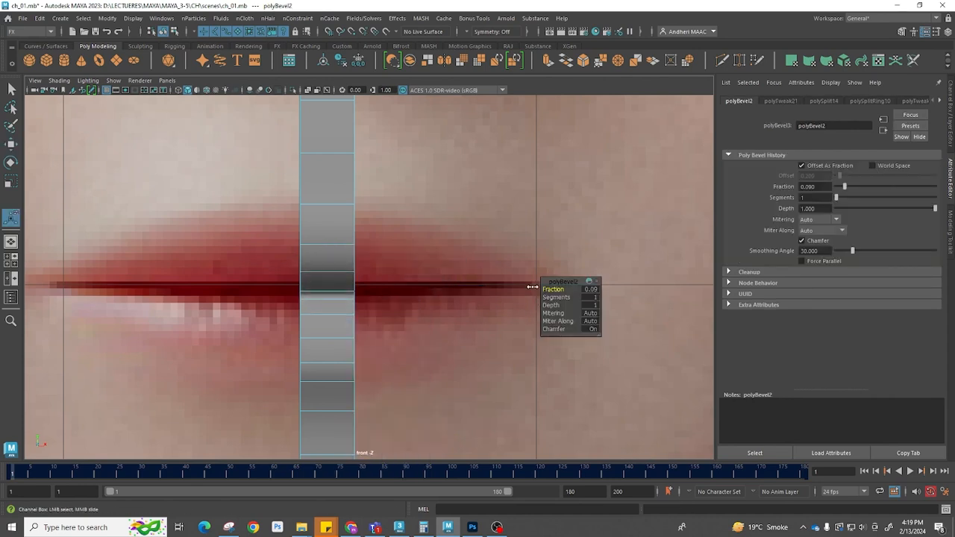
pyautogui.press('q')
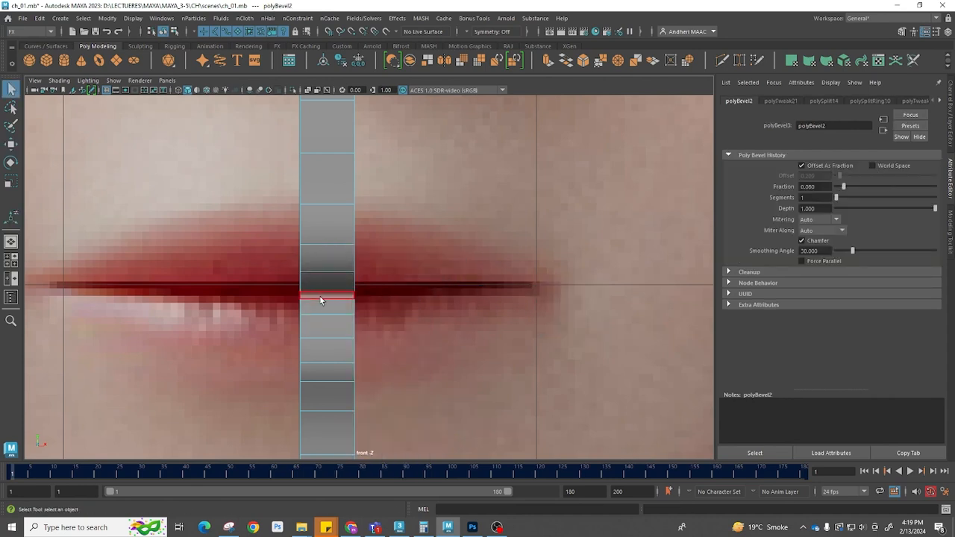
# Delete the face between the beveled edges along the lip line
pyautogui.click(321, 296)
pyautogui.press('Delete')
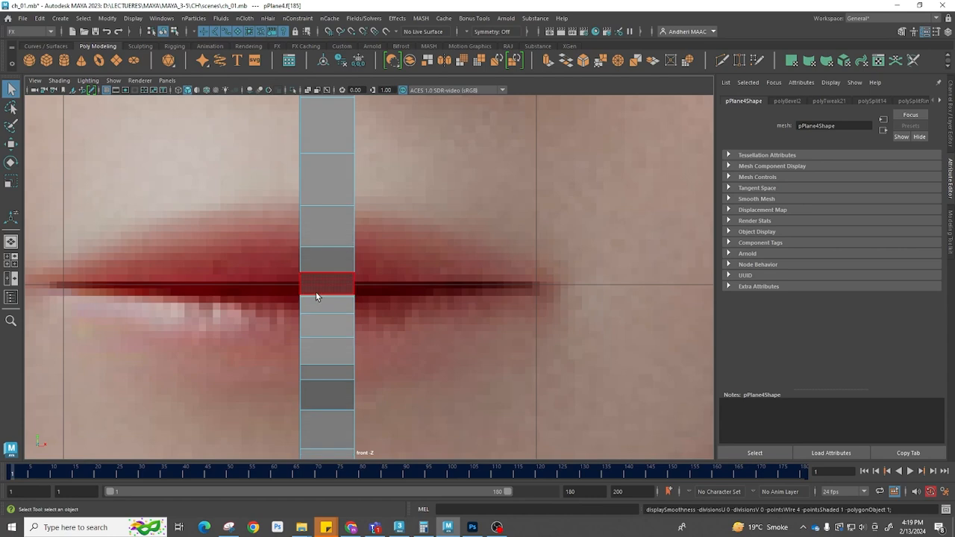
# Extrude the strip's outer lip-line edge sideways toward the mouth corner in the front view
pyautogui.click(356, 228)
pyautogui.doubleClick(355, 372)
pyautogui.click(353, 372)
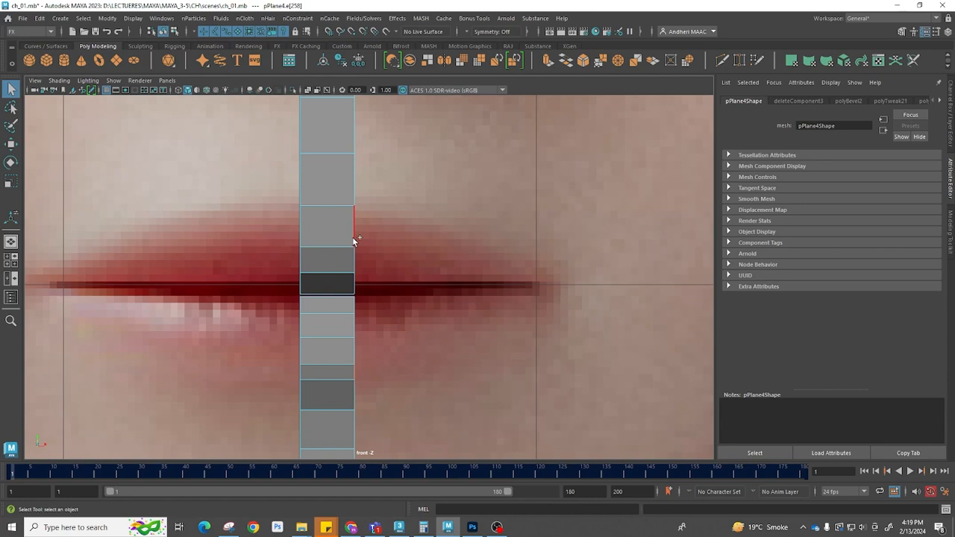
pyautogui.click(353, 325)
pyautogui.keyDown('shift'); pyautogui.moveTo(398, 301); pyautogui.dragTo(397, 324, button='right'); pyautogui.keyUp('shift')
pyautogui.moveTo(385, 301); pyautogui.dragTo(569, 304)
pyautogui.press('space')
pyautogui.scroll(1, 323, 384)
pyautogui.keyDown('alt'); pyautogui.moveTo(341, 395); pyautogui.dragTo(286, 393, button='middle'); pyautogui.keyUp('alt')
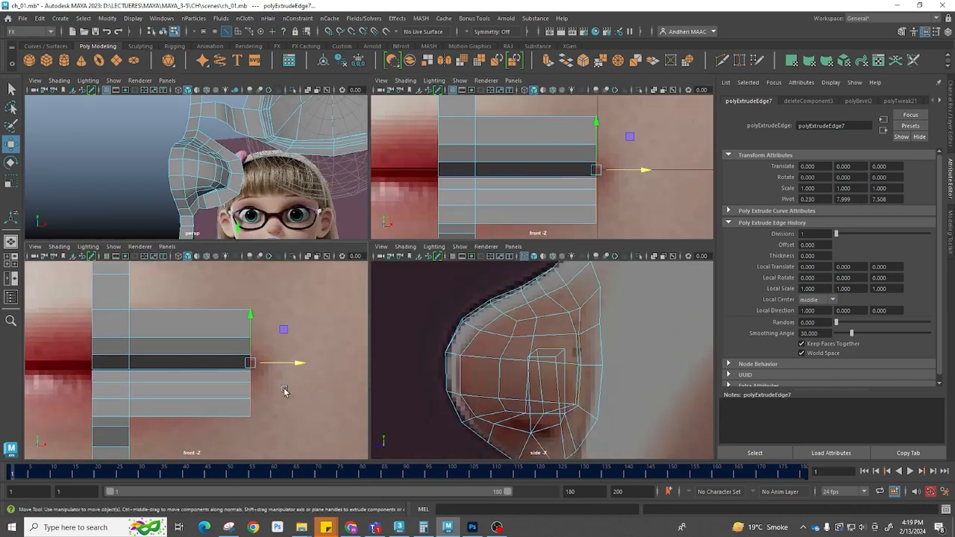
# Scale and move the extruded edge in the side view so it follows the mouth corner profile
pyautogui.keyDown('alt'); pyautogui.moveTo(638, 386); pyautogui.dragTo(605, 314, button='middle'); pyautogui.keyUp('alt')
pyautogui.scroll(-8, 574, 360)
pyautogui.keyDown('alt'); pyautogui.moveTo(663, 443); pyautogui.dragTo(656, 408, button='middle'); pyautogui.keyUp('alt')
pyautogui.scroll(4, 656, 408)
pyautogui.scroll(1, 656, 408)
pyautogui.keyDown('alt'); pyautogui.moveTo(528, 389); pyautogui.dragTo(533, 348, button='middle'); pyautogui.keyUp('alt')
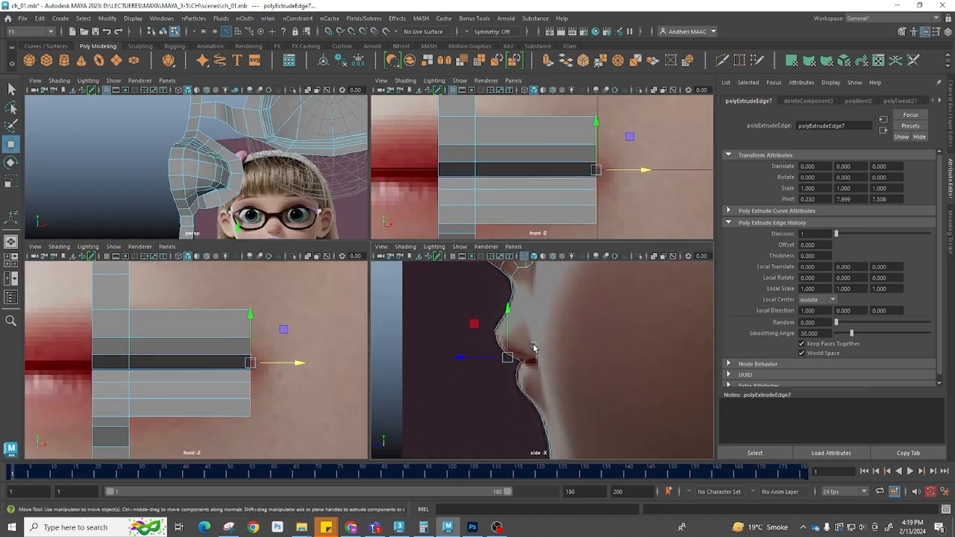
pyautogui.scroll(4, 533, 348)
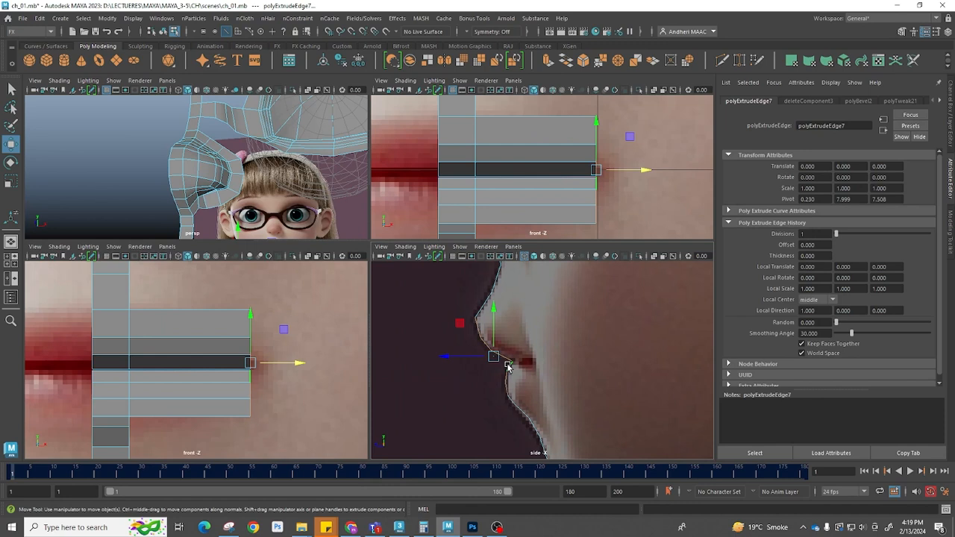
pyautogui.press('r')
pyautogui.keyDown('alt'); pyautogui.moveTo(524, 355); pyautogui.dragTo(501, 353, button='middle'); pyautogui.keyUp('alt')
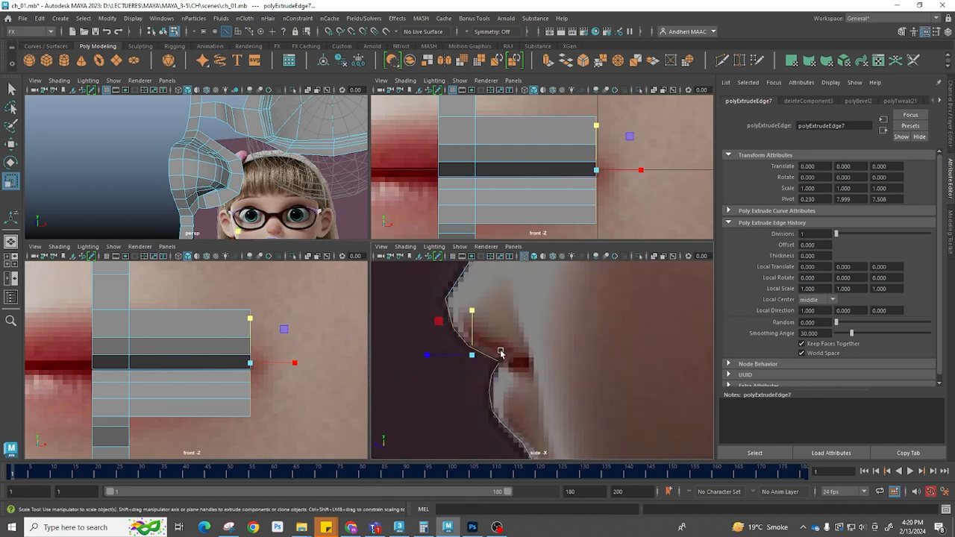
pyautogui.press('w')
pyautogui.moveTo(437, 352); pyautogui.dragTo(478, 372)
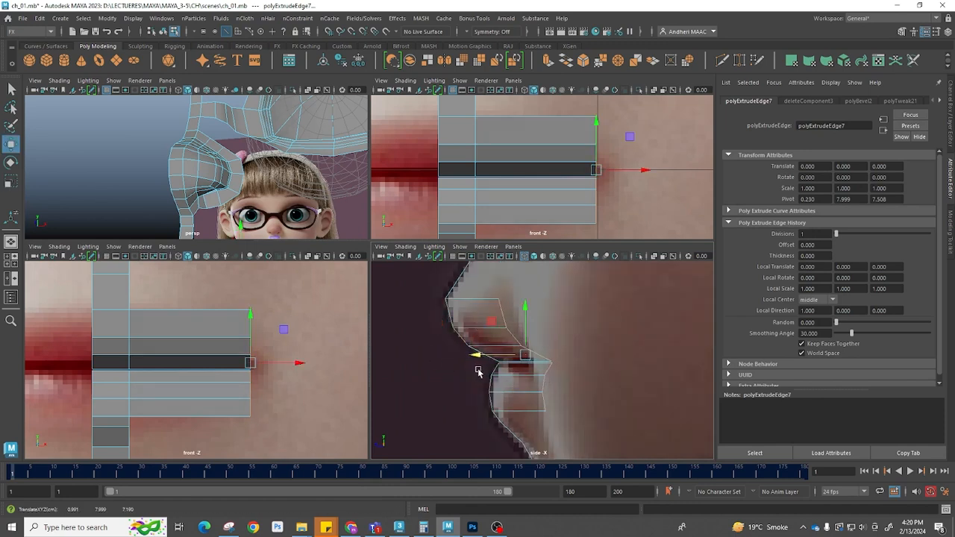
# Switch the front view to wireframe and pull the mouth-corner vertices together toward the lip corner
pyautogui.scroll(3, 265, 372)
pyautogui.keyDown('alt'); pyautogui.moveTo(290, 383); pyautogui.dragTo(285, 403, button='middle'); pyautogui.keyUp('alt')
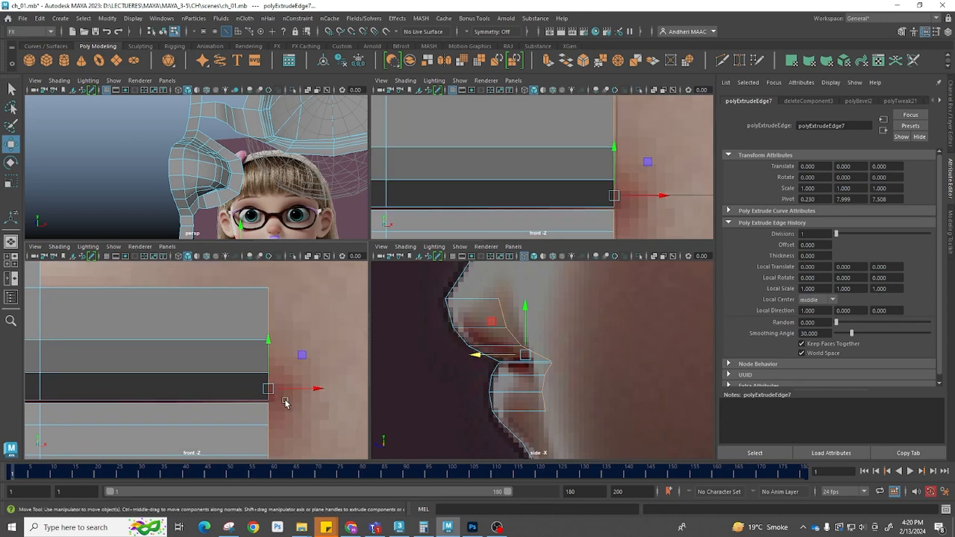
pyautogui.click(229, 395)
pyautogui.press('4')
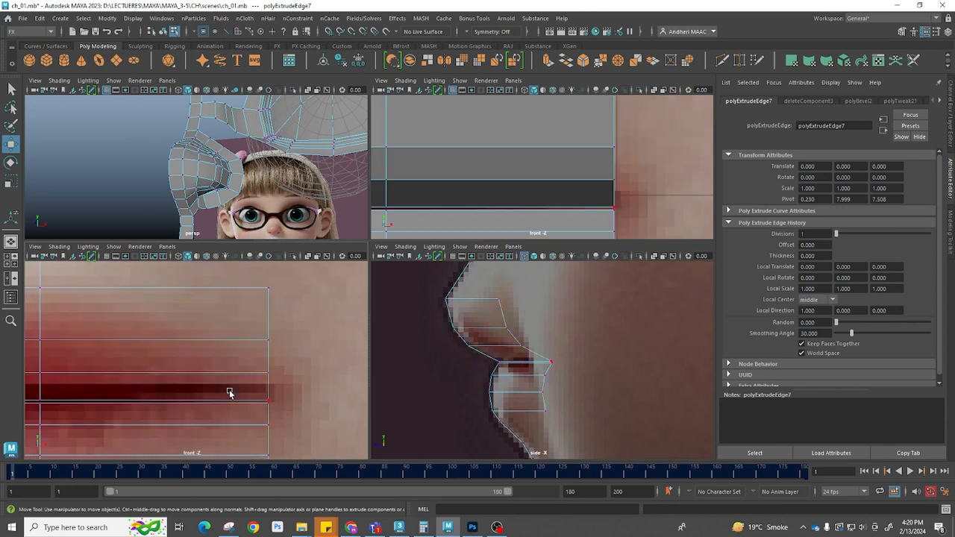
pyautogui.click(267, 401)
pyautogui.moveTo(267, 401); pyautogui.dragTo(239, 399)
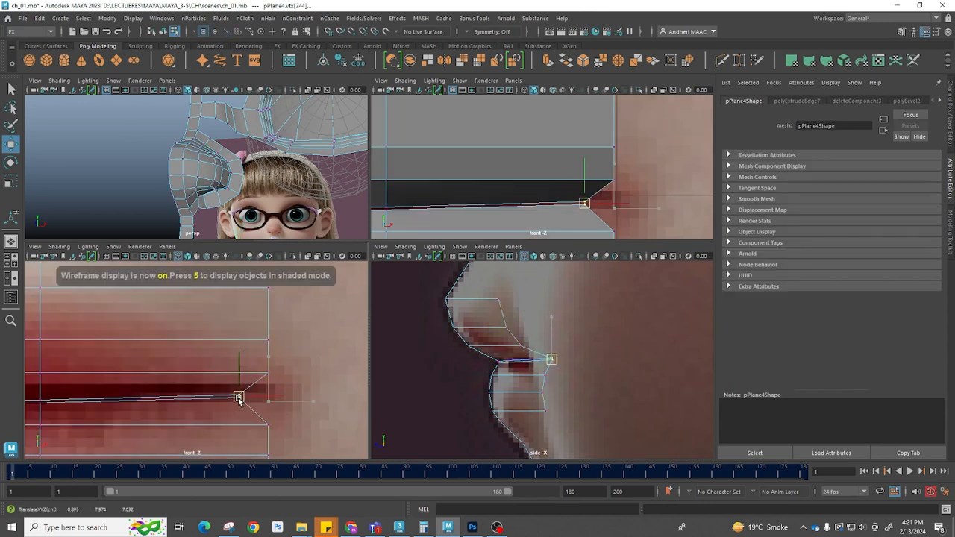
pyautogui.moveTo(295, 427); pyautogui.dragTo(270, 386)
pyautogui.click(267, 376)
pyautogui.click(269, 340)
pyautogui.moveTo(268, 340); pyautogui.dragTo(265, 384)
pyautogui.keyDown('alt'); pyautogui.moveTo(295, 409); pyautogui.dragTo(291, 329, button='middle'); pyautogui.keyUp('alt')
pyautogui.moveTo(278, 391); pyautogui.dragTo(254, 365)
pyautogui.moveTo(268, 375); pyautogui.dragTo(253, 324)
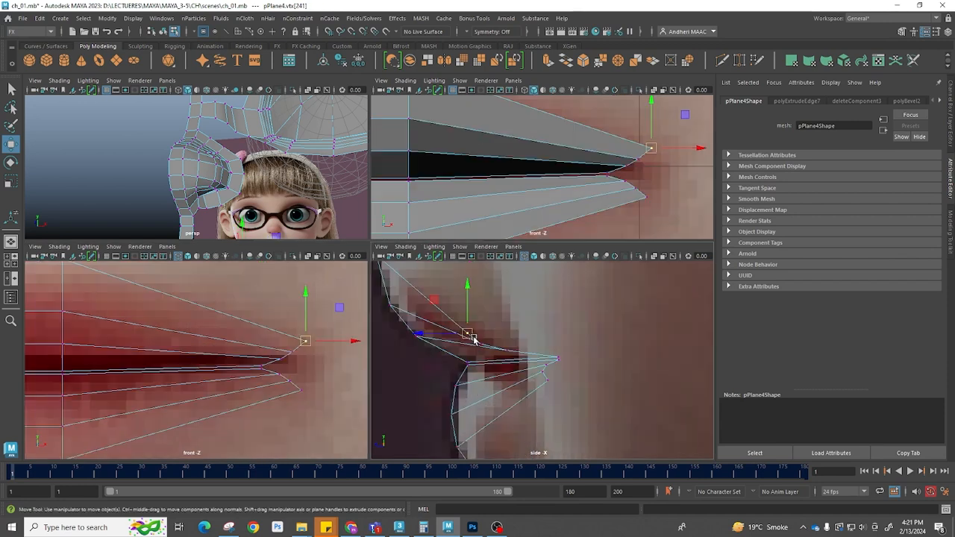
# Move the mouth-corner vertex back in the side view to match the reference
pyautogui.moveTo(472, 336); pyautogui.dragTo(531, 335)
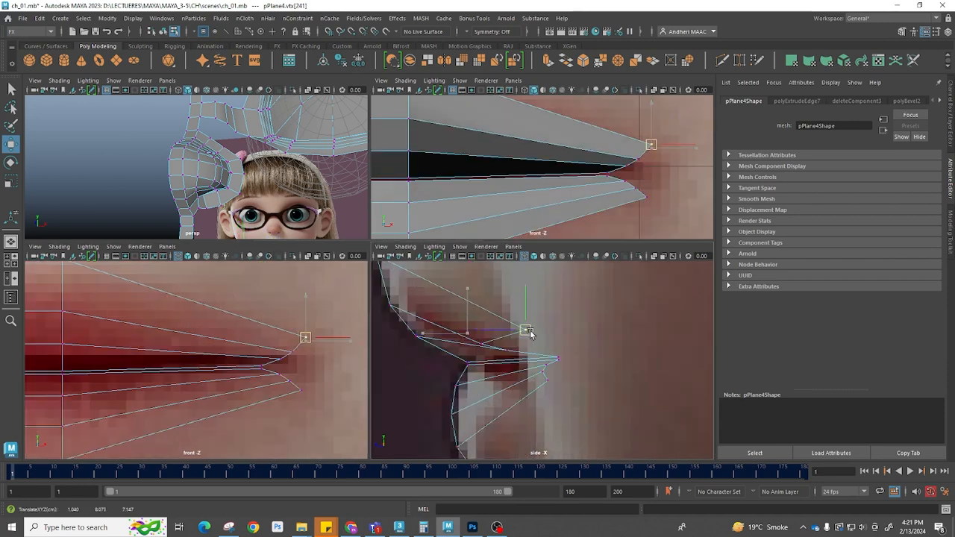
pyautogui.hotkey('ctrl', 'z')
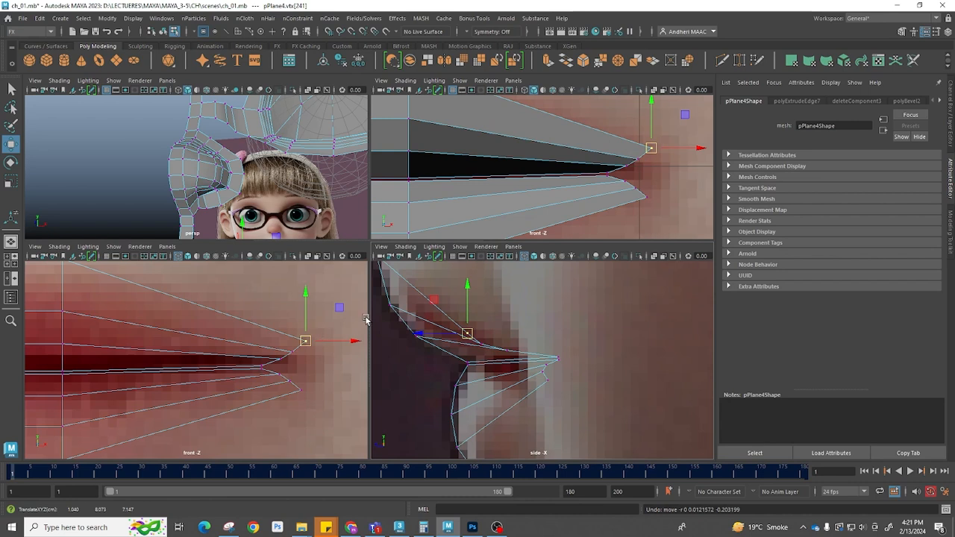
pyautogui.moveTo(424, 335); pyautogui.dragTo(518, 334)
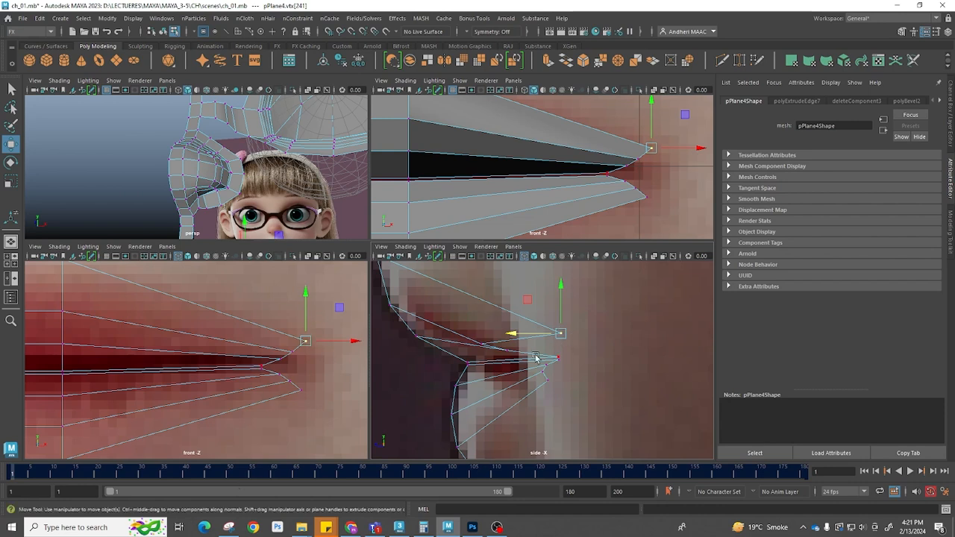
# Adjust the mouth-corner vertices in the perspective view to shape the lip corner
pyautogui.press('space')
pyautogui.press('space')
pyautogui.moveTo(503, 302); pyautogui.dragTo(423, 302)
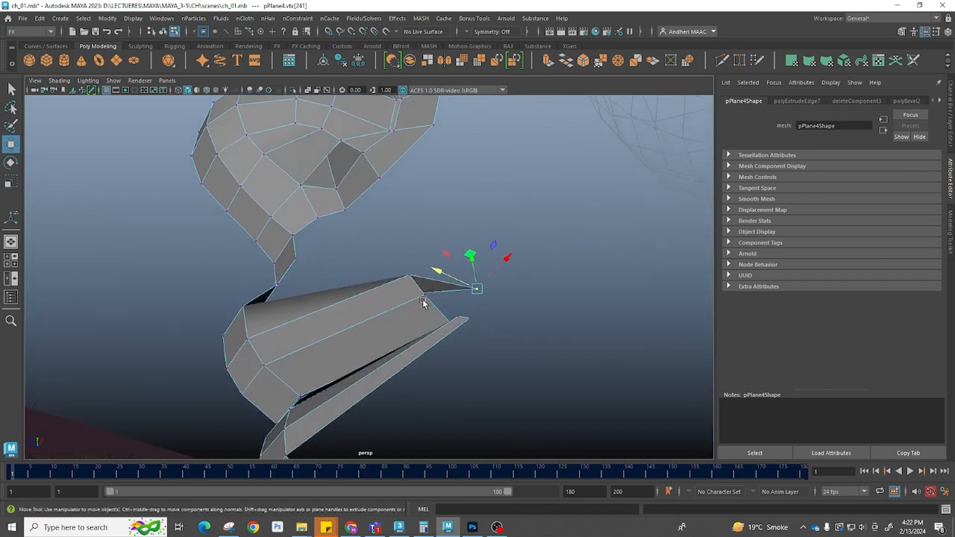
pyautogui.click(406, 276)
pyautogui.moveTo(377, 263); pyautogui.dragTo(428, 299)
pyautogui.click(426, 300)
pyautogui.moveTo(379, 274); pyautogui.dragTo(456, 331)
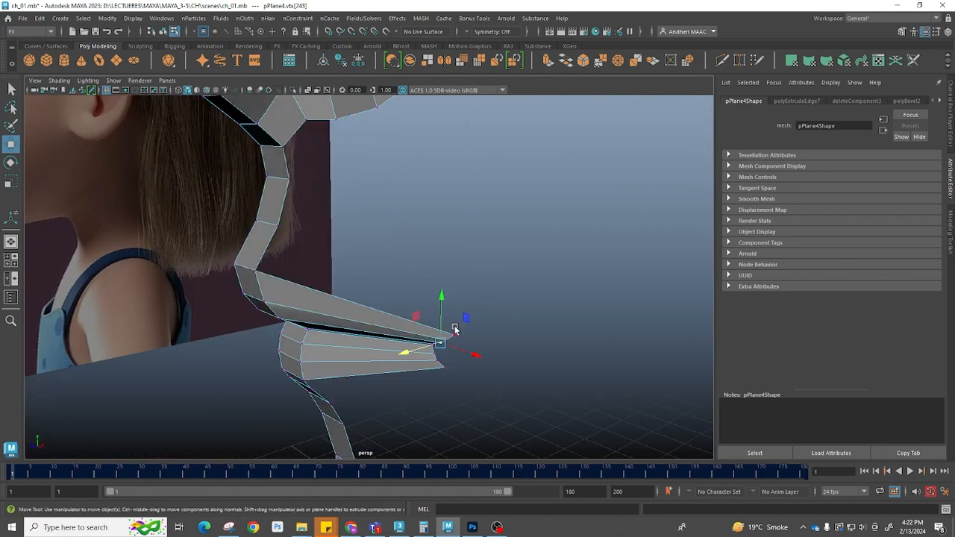
pyautogui.press('space')
pyautogui.press('space')
pyautogui.scroll(3, 512, 335)
pyautogui.moveTo(361, 327); pyautogui.dragTo(456, 302)
pyautogui.moveTo(354, 298); pyautogui.dragTo(445, 289)
pyautogui.click(382, 289)
pyautogui.moveTo(383, 295); pyautogui.dragTo(427, 280)
pyautogui.moveTo(475, 315); pyautogui.dragTo(457, 261)
pyautogui.press('space')
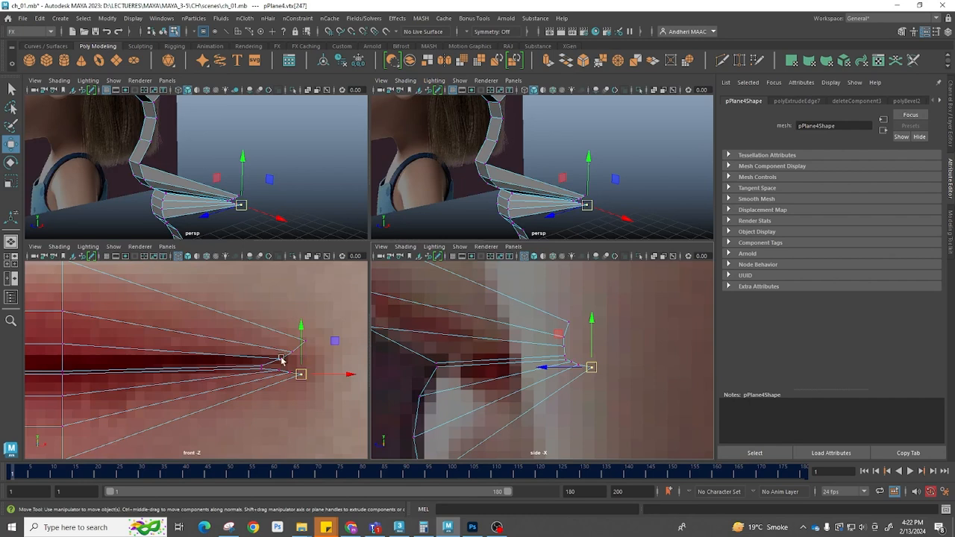
# Reshape the mouth-corner vertices in the side view to follow the lip profile
pyautogui.scroll(2, 282, 360)
pyautogui.keyDown('alt'); pyautogui.moveTo(579, 344); pyautogui.dragTo(695, 386, button='right'); pyautogui.keyUp('alt')
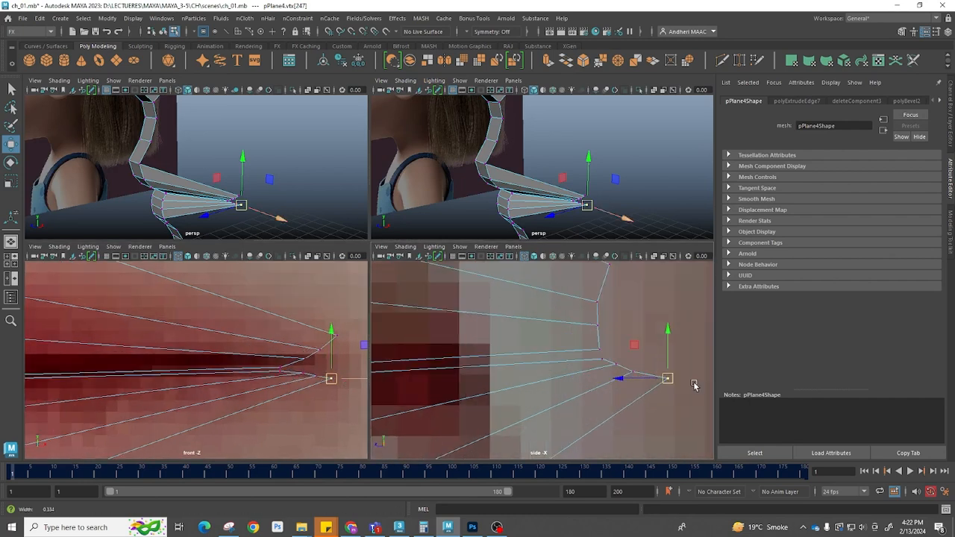
pyautogui.keyDown('alt'); pyautogui.moveTo(695, 386); pyautogui.dragTo(669, 385, button='middle'); pyautogui.keyUp('alt')
pyautogui.click(571, 323)
pyautogui.moveTo(571, 323); pyautogui.dragTo(596, 334)
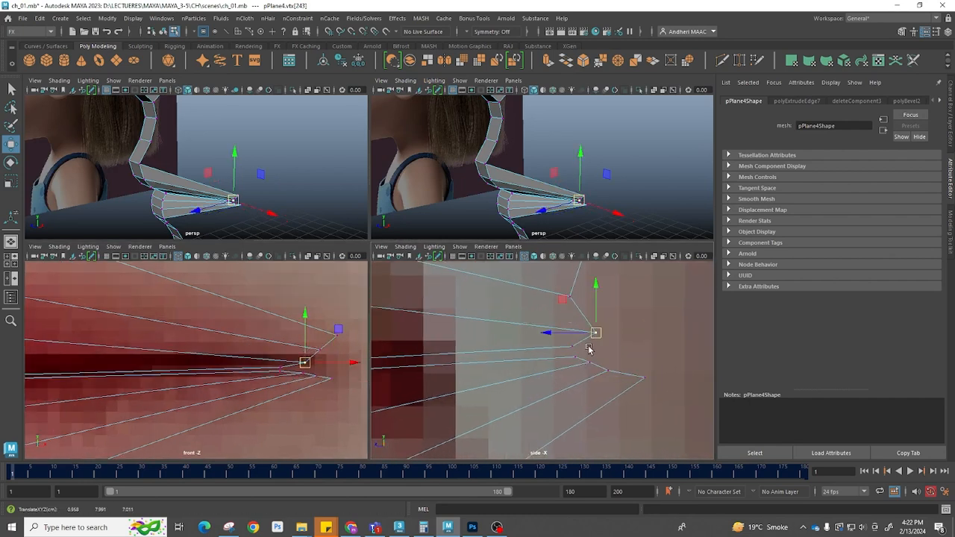
pyautogui.moveTo(547, 269); pyautogui.dragTo(583, 324)
pyautogui.moveTo(596, 333); pyautogui.dragTo(588, 340)
pyautogui.keyDown('alt'); pyautogui.moveTo(635, 329); pyautogui.dragTo(598, 375, button='middle'); pyautogui.keyUp('alt')
pyautogui.moveTo(597, 322); pyautogui.dragTo(570, 377)
pyautogui.keyDown('alt'); pyautogui.moveTo(599, 412); pyautogui.dragTo(616, 363, button='middle'); pyautogui.keyUp('alt')
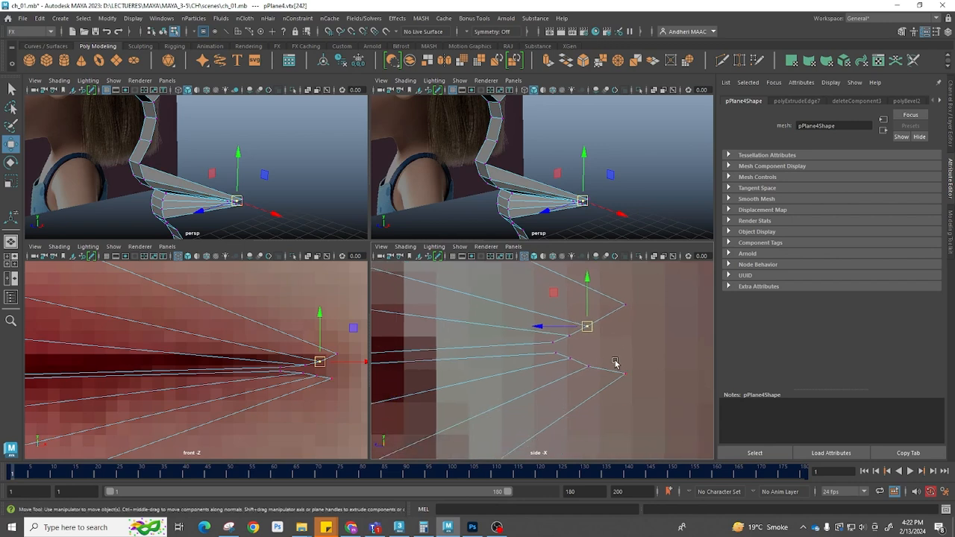
pyautogui.moveTo(594, 371); pyautogui.dragTo(595, 372)
pyautogui.moveTo(589, 366)
pyautogui.mouseDown()
pyautogui.moveTo(563, 366)
pyautogui.moveTo(576, 357)
pyautogui.mouseUp()
# Bridge the upper and lower open edges at the mouth corner
pyautogui.moveTo(595, 365); pyautogui.dragTo(631, 247, button='right')
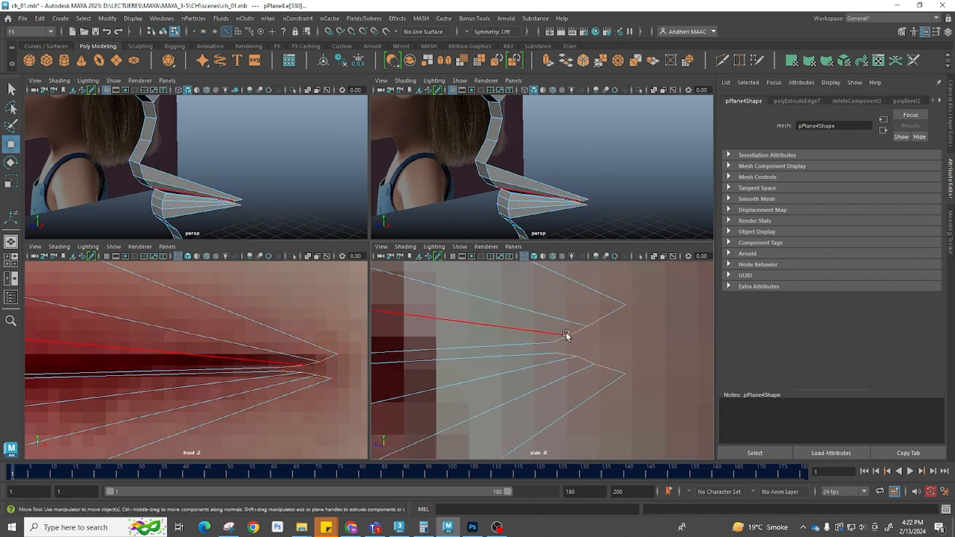
pyautogui.click(560, 341)
pyautogui.click(615, 311)
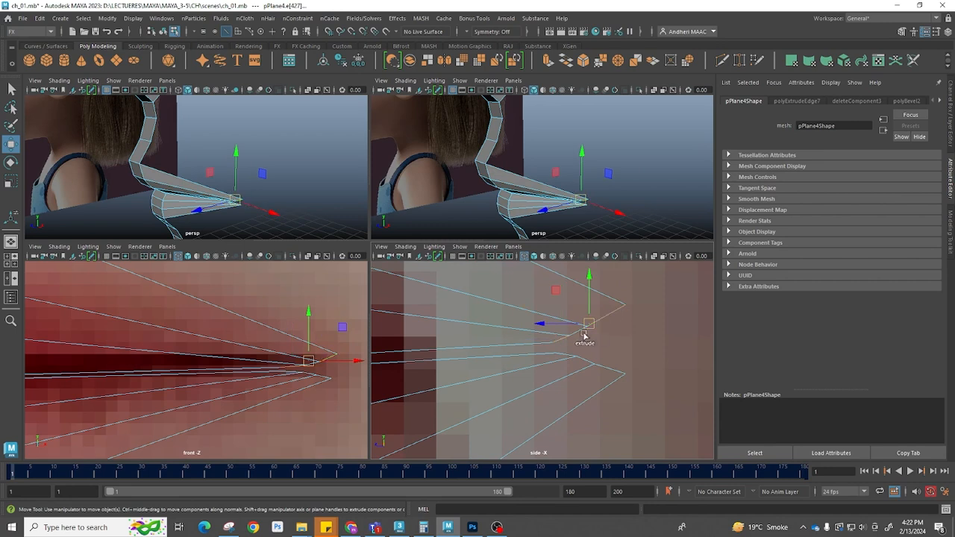
pyautogui.click(561, 342)
pyautogui.keyDown('shift'); pyautogui.click(565, 355); pyautogui.keyUp('shift')
pyautogui.keyDown('shift'); pyautogui.click(581, 332); pyautogui.keyUp('shift')
pyautogui.keyDown('shift'); pyautogui.click(589, 363); pyautogui.keyUp('shift')
pyautogui.keyDown('shift'); pyautogui.click(611, 321); pyautogui.keyUp('shift')
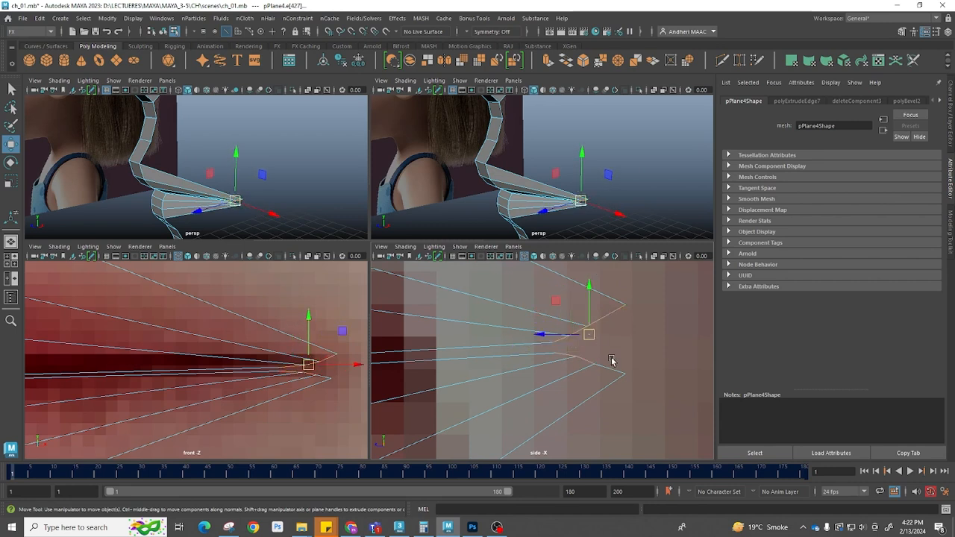
pyautogui.keyDown('shift'); pyautogui.rightClick(617, 310); pyautogui.keyUp('shift')
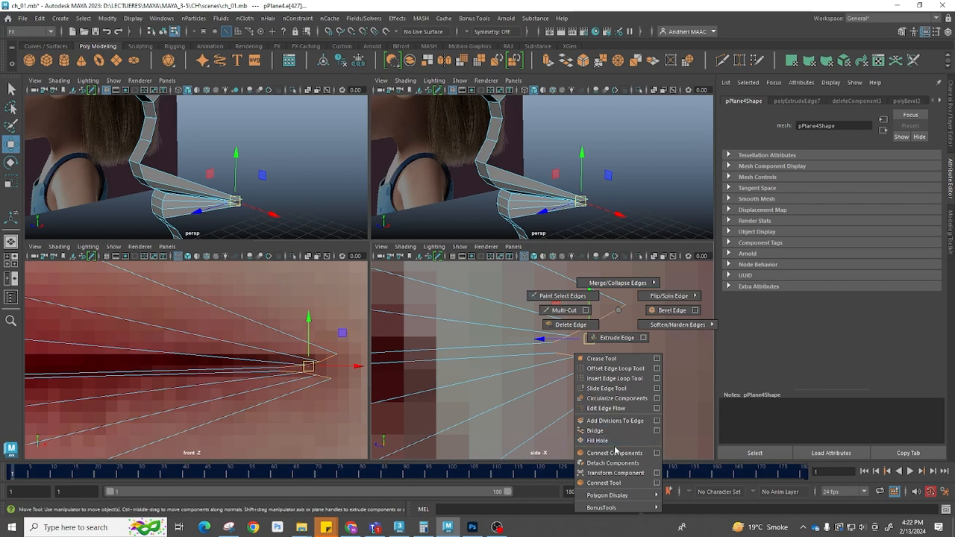
pyautogui.click(595, 430)
pyautogui.moveTo(649, 371); pyautogui.dragTo(655, 372)
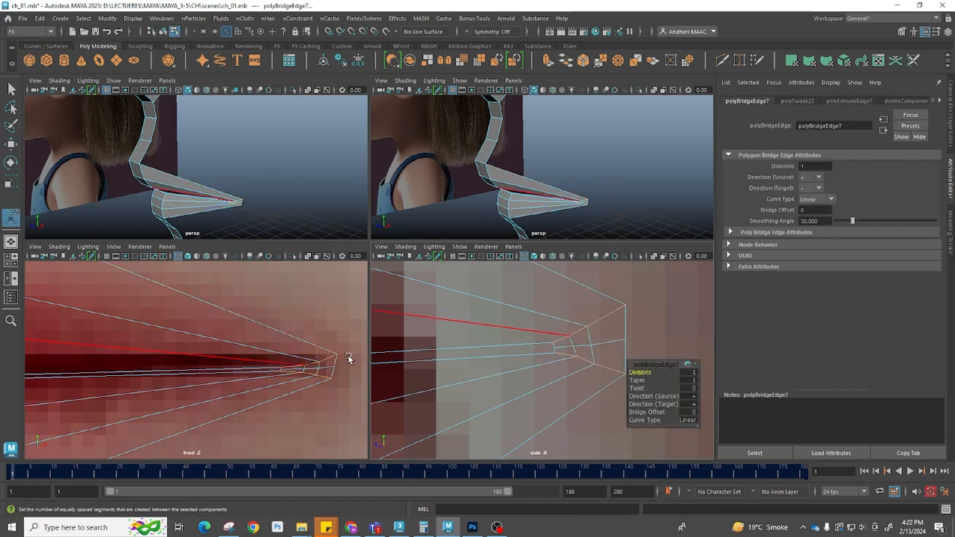
pyautogui.keyDown('alt'); pyautogui.moveTo(441, 188); pyautogui.dragTo(494, 191); pyautogui.keyUp('alt')
pyautogui.scroll(-5, 608, 358)
pyautogui.scroll(5, 554, 376)
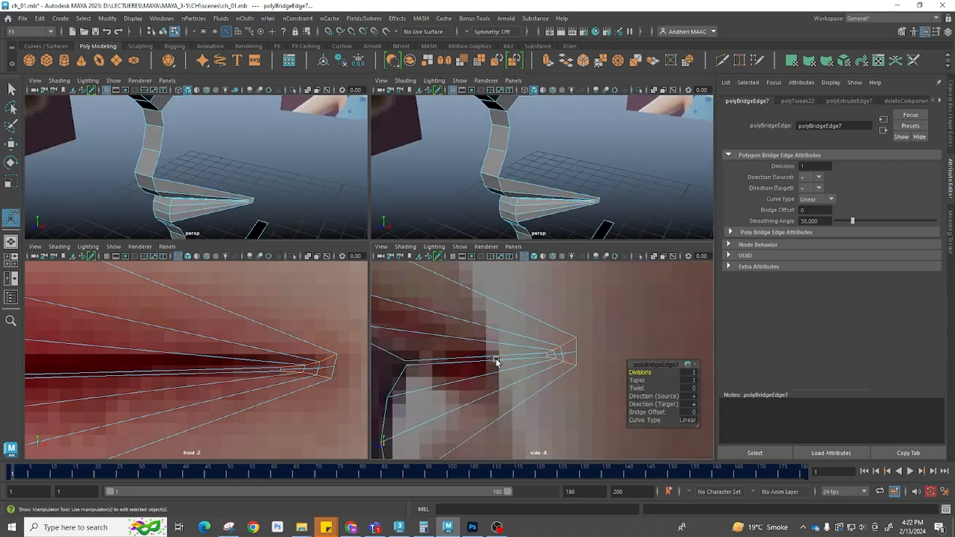
# Move the bridged mouth-corner vertices back into the mouth corner in the side view
pyautogui.press('w')
pyautogui.moveTo(513, 359); pyautogui.dragTo(446, 355, button='right')
pyautogui.moveTo(625, 401); pyautogui.dragTo(508, 290)
pyautogui.moveTo(528, 353); pyautogui.dragTo(439, 361)
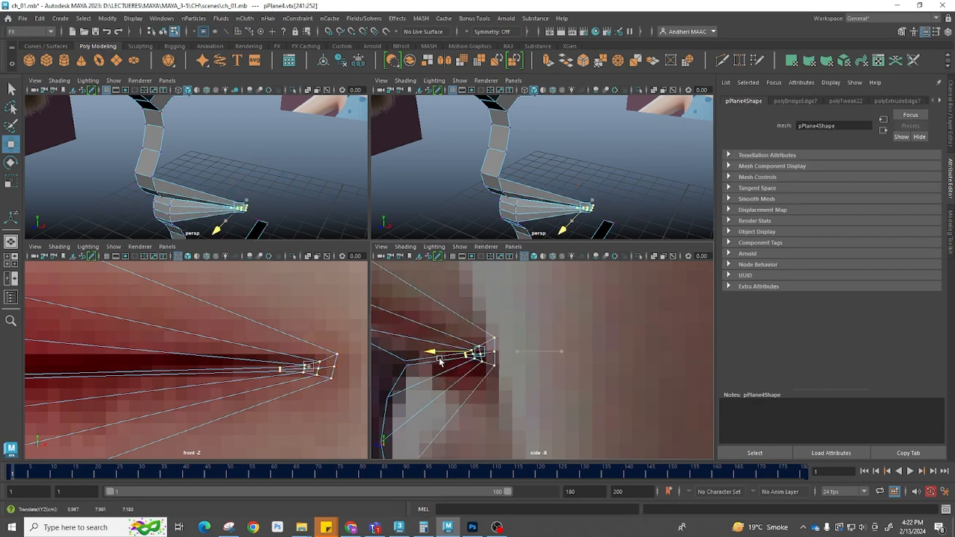
pyautogui.keyDown('alt'); pyautogui.moveTo(597, 175); pyautogui.dragTo(555, 130); pyautogui.keyUp('alt')
pyautogui.keyDown('alt'); pyautogui.moveTo(599, 178); pyautogui.dragTo(567, 191); pyautogui.keyUp('alt')
pyautogui.scroll(4, 597, 201)
pyautogui.keyDown('alt'); pyautogui.moveTo(635, 217); pyautogui.dragTo(524, 184, button='middle'); pyautogui.keyUp('alt')
pyautogui.keyDown('alt'); pyautogui.moveTo(540, 184); pyautogui.dragTo(586, 201, button='right'); pyautogui.keyUp('alt')
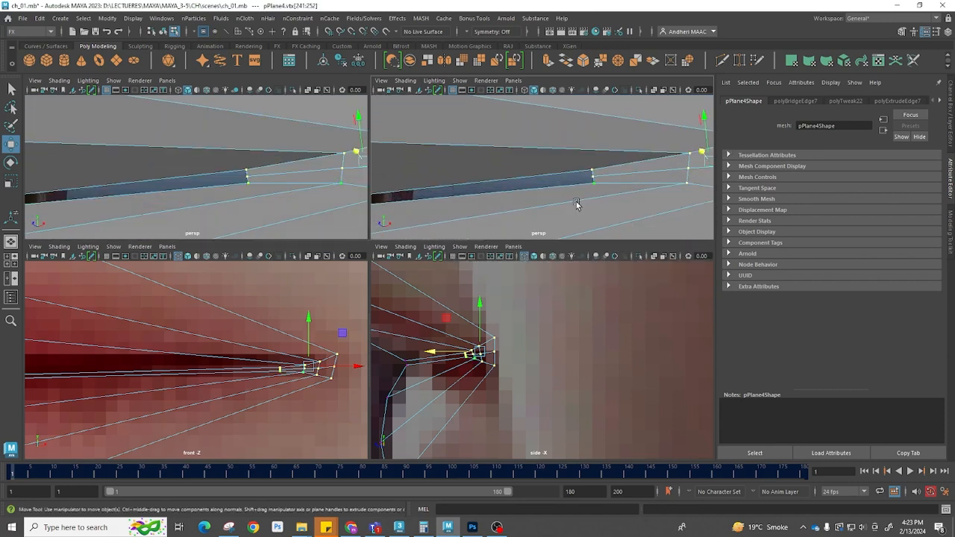
# Tweak the mouth-corner vertices in the perspective view to tighten the lip corner
pyautogui.press('space')
pyautogui.keyDown('alt'); pyautogui.moveTo(605, 234); pyautogui.dragTo(572, 246, button='right'); pyautogui.keyUp('alt')
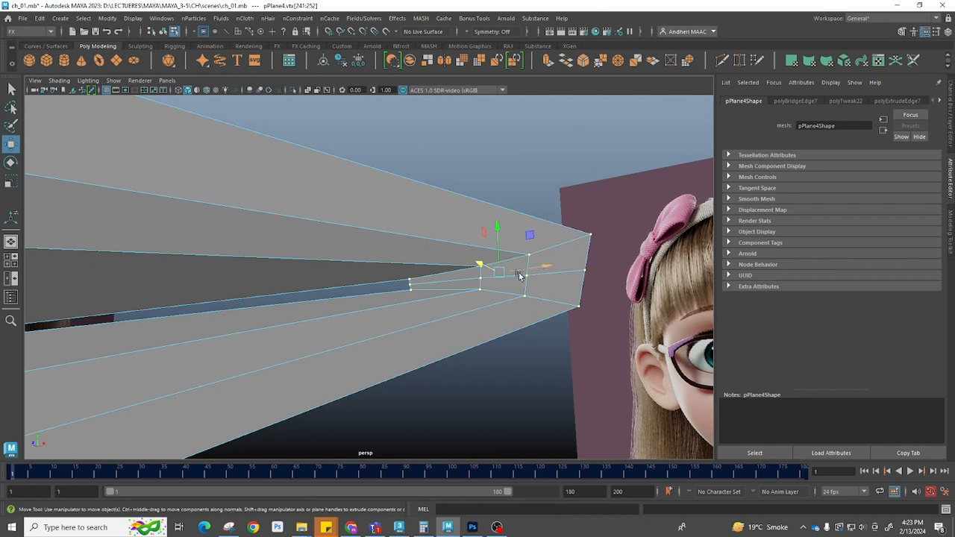
pyautogui.click(410, 286)
pyautogui.keyDown('alt'); pyautogui.moveTo(486, 282); pyautogui.dragTo(437, 278); pyautogui.keyUp('alt')
pyautogui.moveTo(147, 259); pyautogui.dragTo(188, 266)
pyautogui.keyDown('alt'); pyautogui.moveTo(282, 262); pyautogui.dragTo(299, 209, button='right'); pyautogui.keyUp('alt')
pyautogui.keyDown('alt'); pyautogui.moveTo(300, 209); pyautogui.dragTo(348, 235, button='middle'); pyautogui.keyUp('alt')
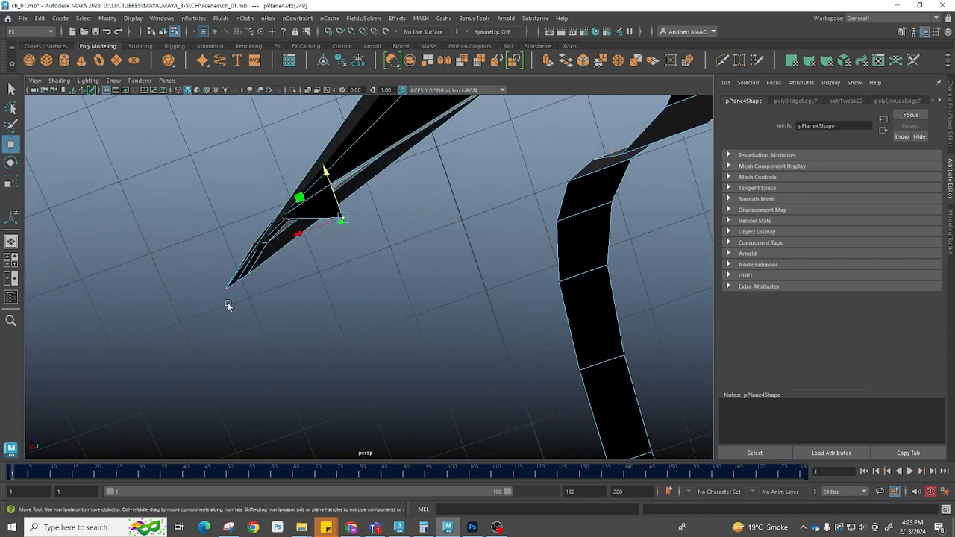
pyautogui.press('Right')
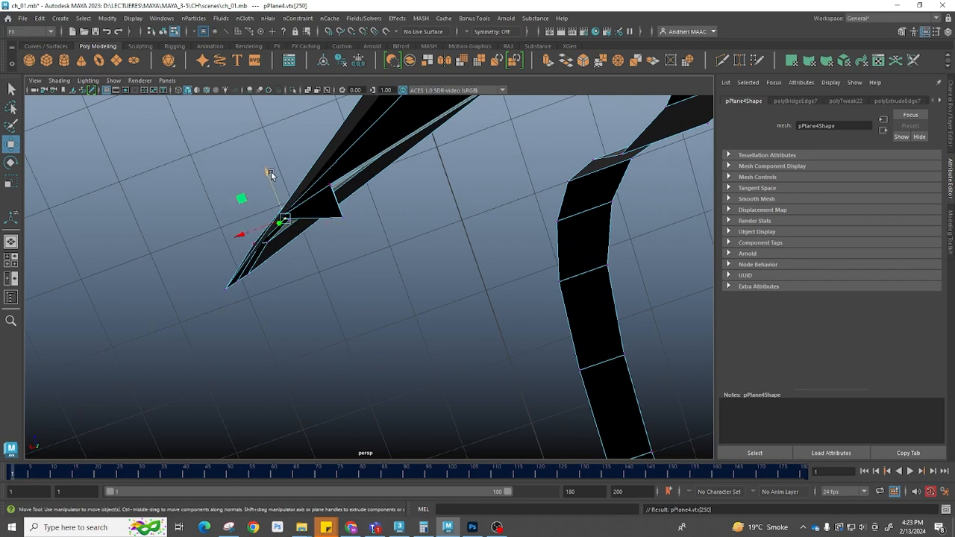
pyautogui.moveTo(271, 173); pyautogui.dragTo(277, 179)
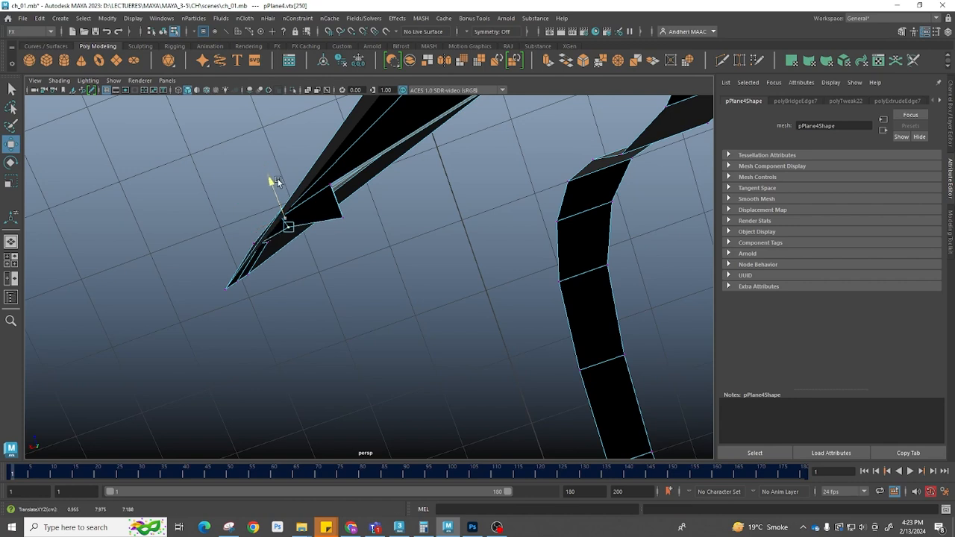
pyautogui.click(344, 219)
pyautogui.moveTo(343, 219); pyautogui.dragTo(315, 458)
pyautogui.moveTo(385, 240); pyautogui.dragTo(378, 228)
pyautogui.keyDown('alt'); pyautogui.moveTo(380, 233); pyautogui.dragTo(386, 296); pyautogui.keyUp('alt')
pyautogui.moveTo(335, 185); pyautogui.dragTo(348, 188)
pyautogui.moveTo(393, 158); pyautogui.dragTo(409, 173)
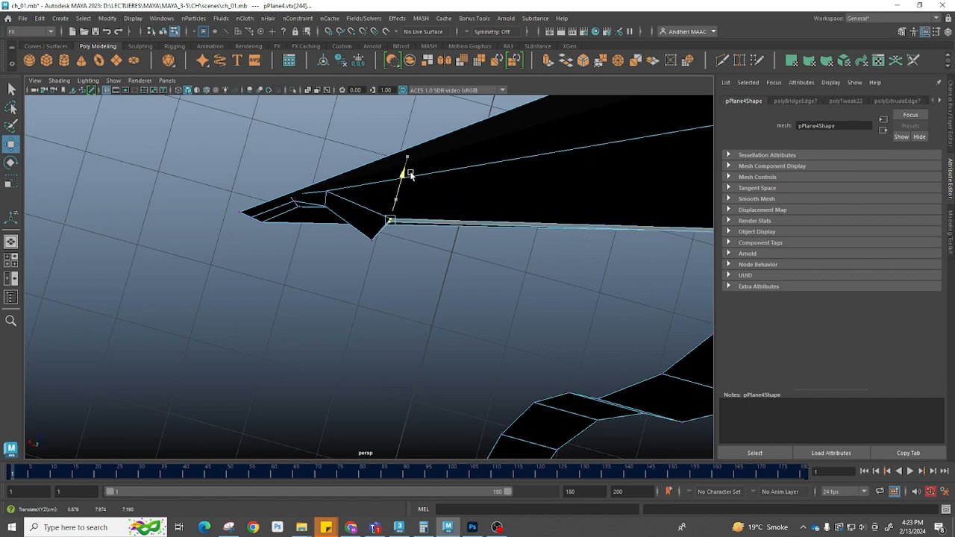
pyautogui.moveTo(351, 211); pyautogui.dragTo(360, 212)
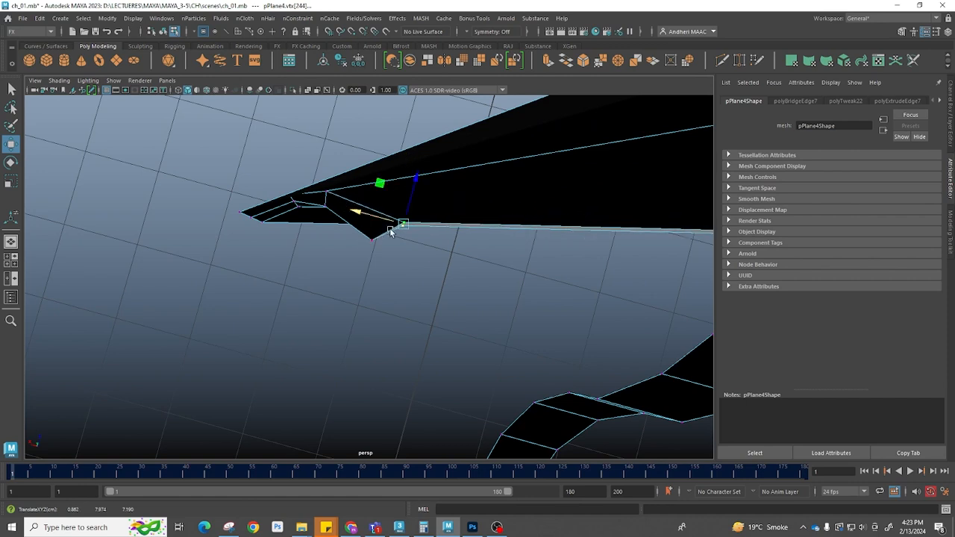
# Insert two edge loops across the upper lip strip near the mouth corner
pyautogui.keyDown('alt'); pyautogui.moveTo(654, 249); pyautogui.dragTo(301, 303); pyautogui.keyUp('alt')
pyautogui.keyDown('alt'); pyautogui.moveTo(300, 303); pyautogui.dragTo(345, 277, button='middle'); pyautogui.keyUp('alt')
pyautogui.moveTo(351, 229); pyautogui.dragTo(288, 220, button='right')
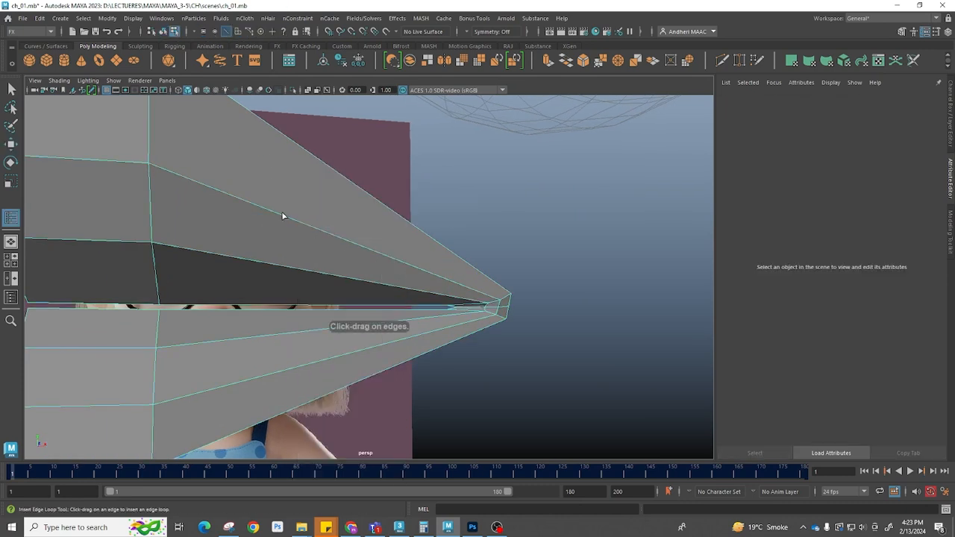
pyautogui.click(260, 212)
pyautogui.click(366, 251)
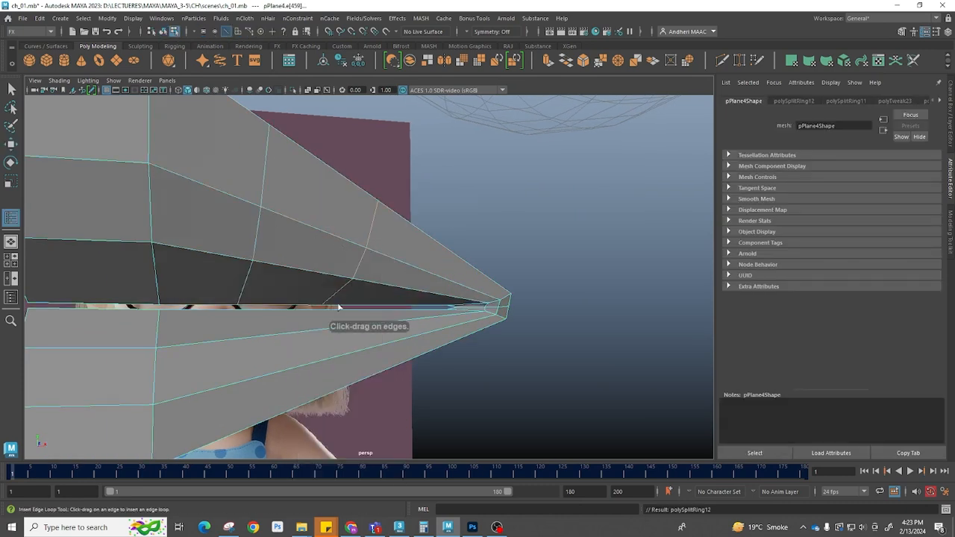
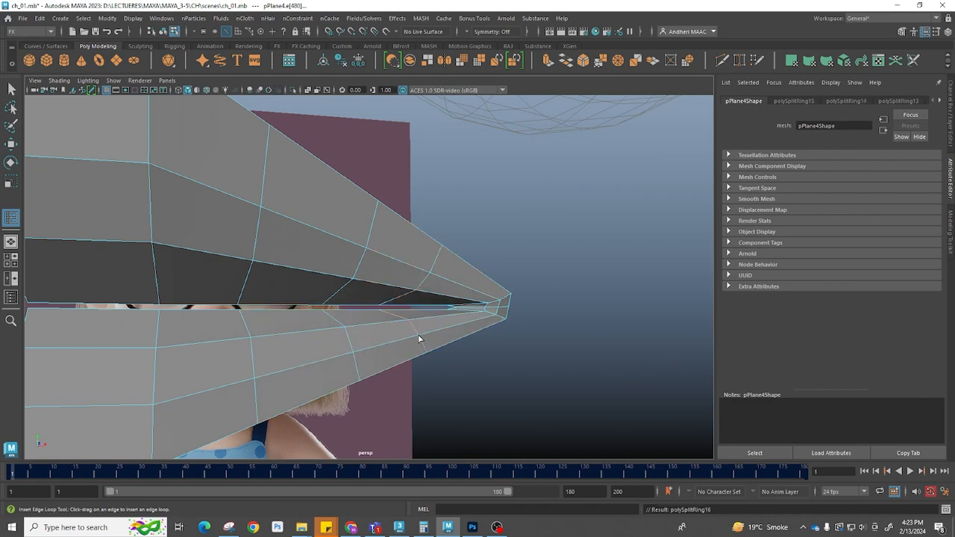
# Move the mouth-corner vertices in the top view so the lips follow the face's contour
pyautogui.press('w')
pyautogui.press('space')
pyautogui.moveTo(416, 327); pyautogui.dragTo(424, 296)
pyautogui.press('space')
pyautogui.keyDown('alt'); pyautogui.moveTo(365, 308); pyautogui.dragTo(406, 310, button='right'); pyautogui.keyUp('alt')
pyautogui.keyDown('alt'); pyautogui.moveTo(406, 310); pyautogui.dragTo(515, 196, button='middle'); pyautogui.keyUp('alt')
pyautogui.keyDown('alt'); pyautogui.moveTo(366, 270); pyautogui.dragTo(386, 273, button='right'); pyautogui.keyUp('alt')
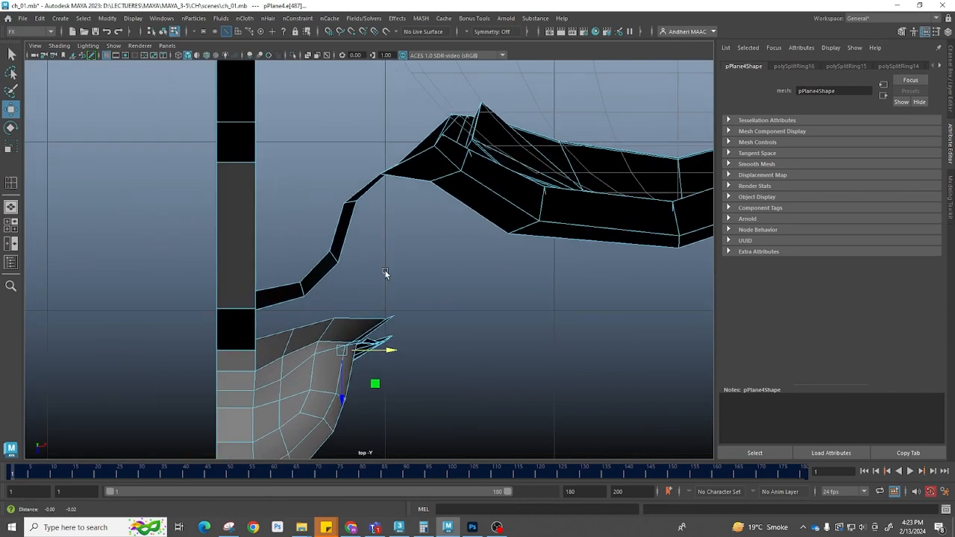
pyautogui.keyDown('alt'); pyautogui.moveTo(386, 273); pyautogui.dragTo(393, 248, button='middle'); pyautogui.keyUp('alt')
pyautogui.press('space')
pyautogui.moveTo(407, 314); pyautogui.dragTo(401, 278)
pyautogui.keyDown('alt'); pyautogui.moveTo(502, 292); pyautogui.dragTo(345, 287, button='right'); pyautogui.keyUp('alt')
# Isolate the lip faces and reshape their vertices in wireframe top view to curve around the face
pyautogui.press('F11')
pyautogui.moveTo(539, 349); pyautogui.dragTo(178, 161)
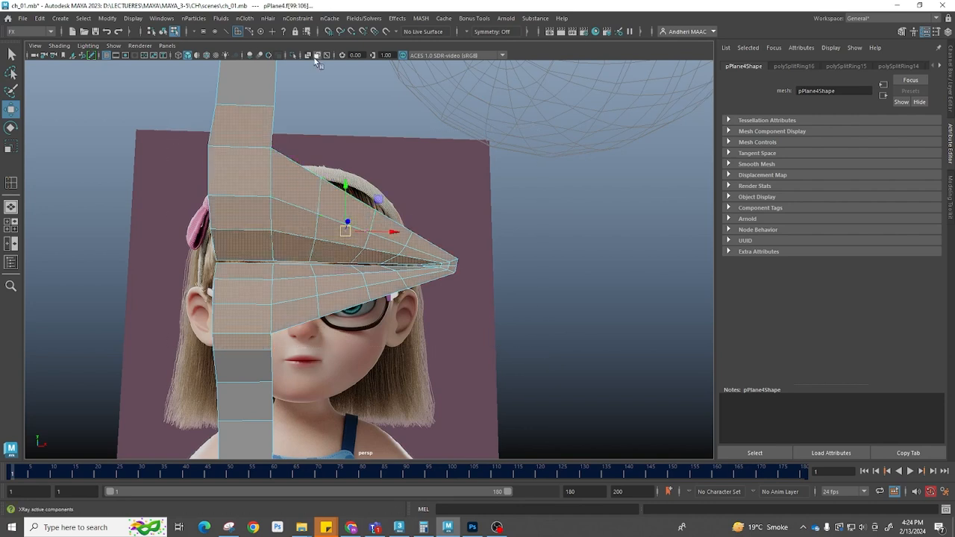
pyautogui.click(293, 54)
pyautogui.press('space')
pyautogui.moveTo(482, 224); pyautogui.dragTo(401, 257)
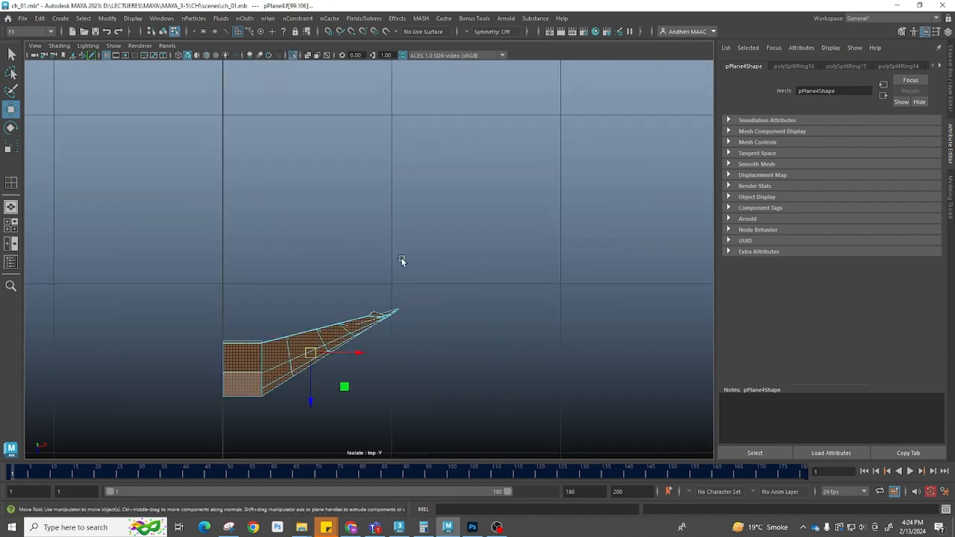
pyautogui.keyDown('alt'); pyautogui.moveTo(328, 307); pyautogui.dragTo(391, 225, button='middle'); pyautogui.keyUp('alt')
pyautogui.keyDown('alt'); pyautogui.moveTo(391, 225); pyautogui.dragTo(451, 239, button='right'); pyautogui.keyUp('alt')
pyautogui.moveTo(364, 238); pyautogui.dragTo(451, 150, button='right')
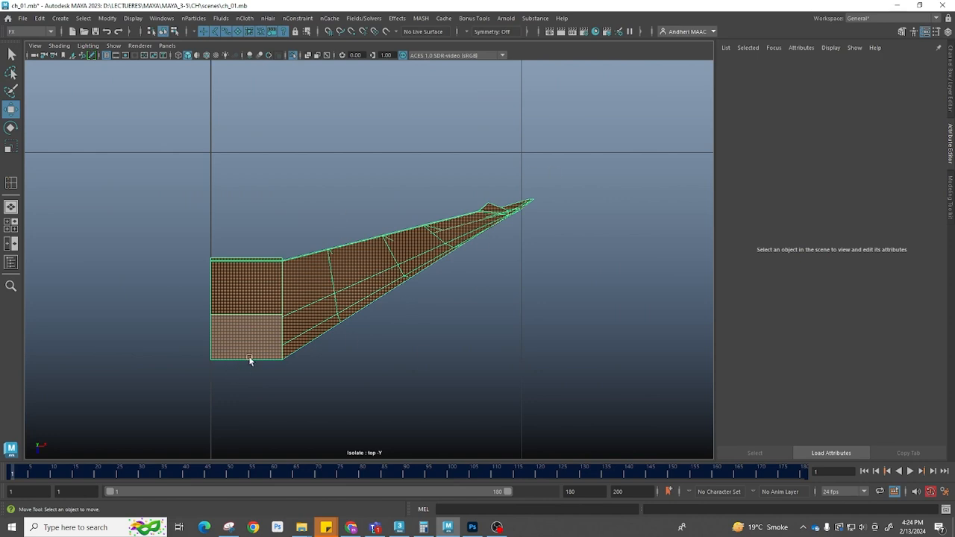
pyautogui.press('F10')
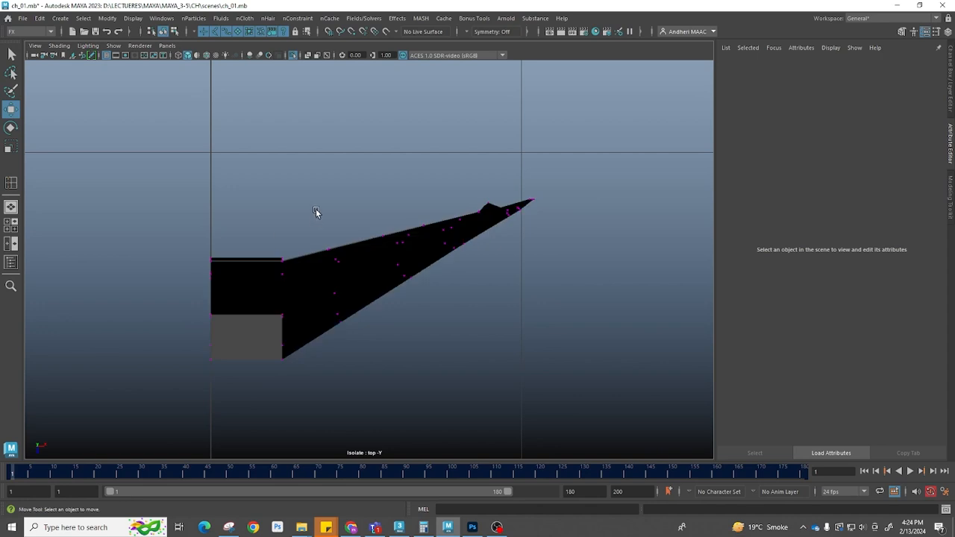
pyautogui.click(333, 273)
pyautogui.press('F9')
pyautogui.moveTo(313, 202); pyautogui.dragTo(340, 355)
pyautogui.press('4')
pyautogui.moveTo(363, 196); pyautogui.dragTo(401, 323)
pyautogui.moveTo(411, 206); pyautogui.dragTo(427, 319)
pyautogui.click(333, 334)
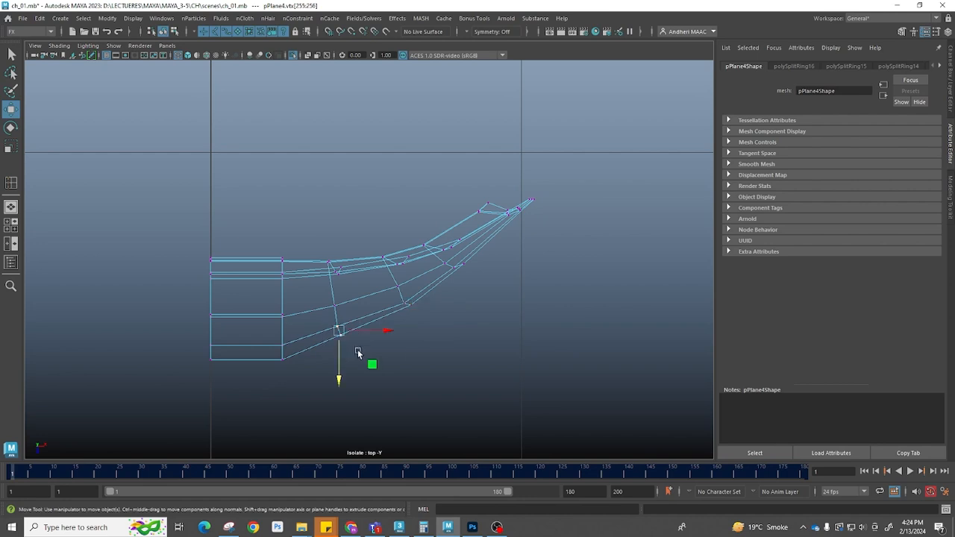
# Reposition the lower-lip vertices in the top view, undoing one misplaced move
pyautogui.moveTo(241, 352); pyautogui.dragTo(281, 387)
pyautogui.moveTo(377, 348); pyautogui.dragTo(327, 318)
pyautogui.click(345, 374)
pyautogui.hotkey('ctrl', 'z')
pyautogui.moveTo(341, 384); pyautogui.dragTo(341, 378)
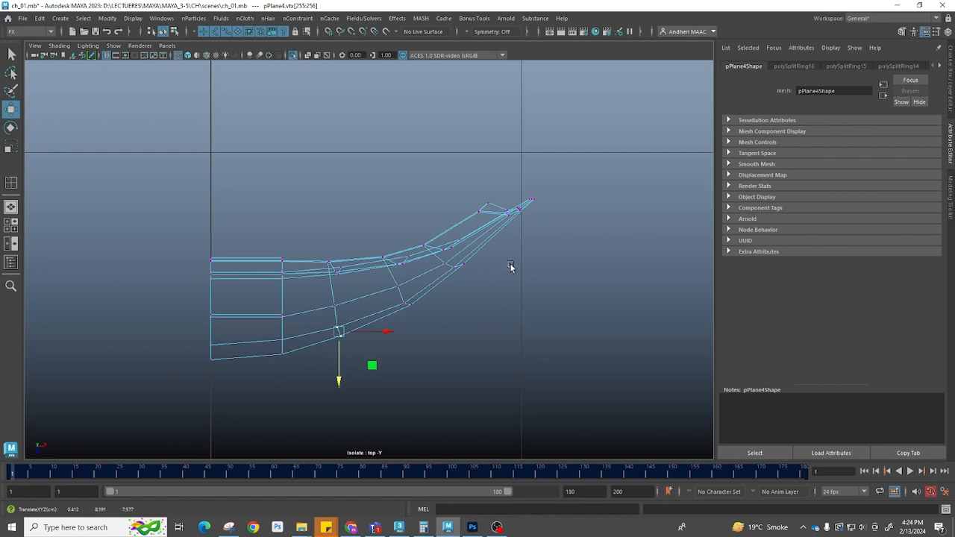
# Exit isolation in the front view and move the upper-lip vertices to match the reference lips
pyautogui.click(564, 256)
pyautogui.press('space')
pyautogui.moveTo(458, 282); pyautogui.dragTo(464, 333)
pyautogui.scroll(-10, 451, 303)
pyautogui.keyDown('alt'); pyautogui.moveTo(455, 302); pyautogui.dragTo(529, 321, button='right'); pyautogui.keyUp('alt')
pyautogui.keyDown('alt'); pyautogui.moveTo(366, 283); pyautogui.dragTo(447, 342, button='middle'); pyautogui.keyUp('alt')
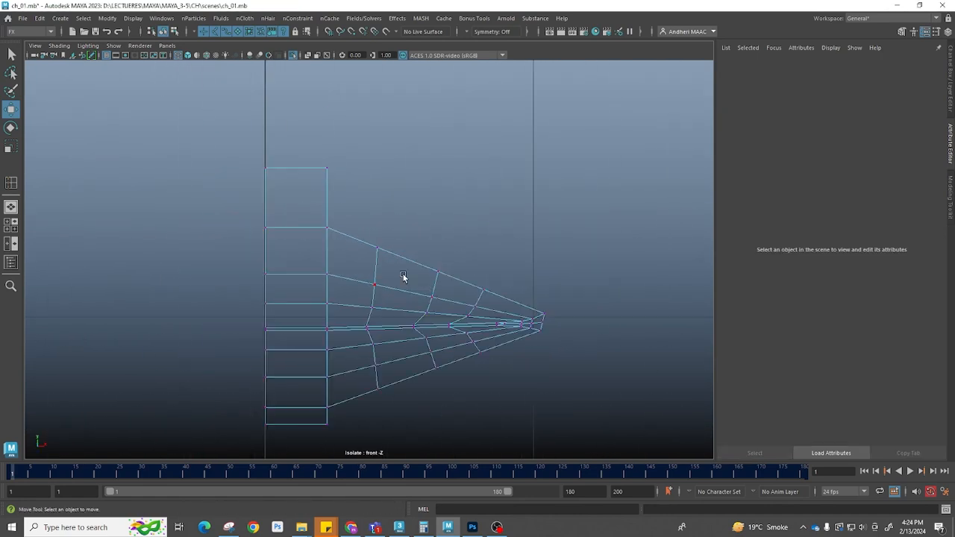
pyautogui.click(295, 56)
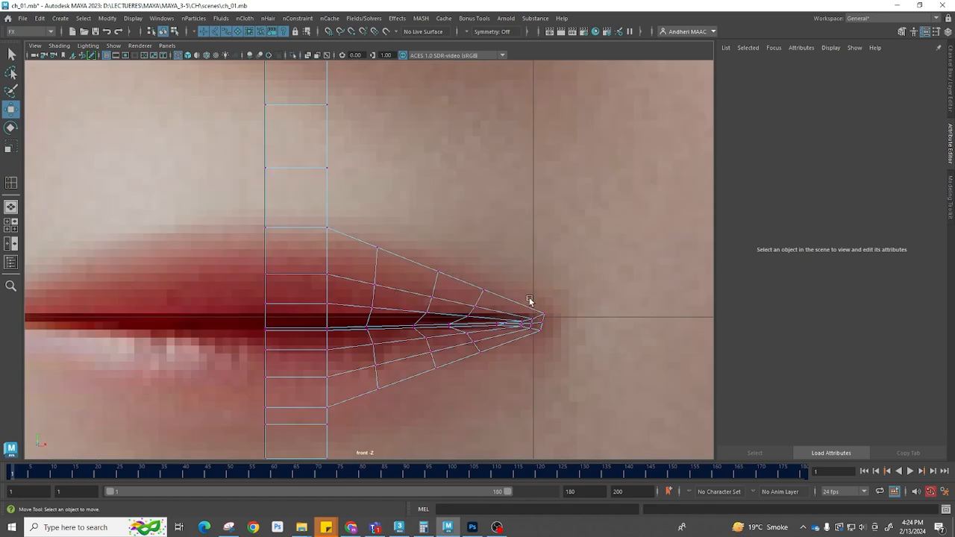
pyautogui.moveTo(278, 245)
pyautogui.mouseDown()
pyautogui.moveTo(283, 298)
pyautogui.moveTo(272, 244)
pyautogui.mouseUp()
pyautogui.moveTo(267, 184); pyautogui.dragTo(268, 198, button='middle')
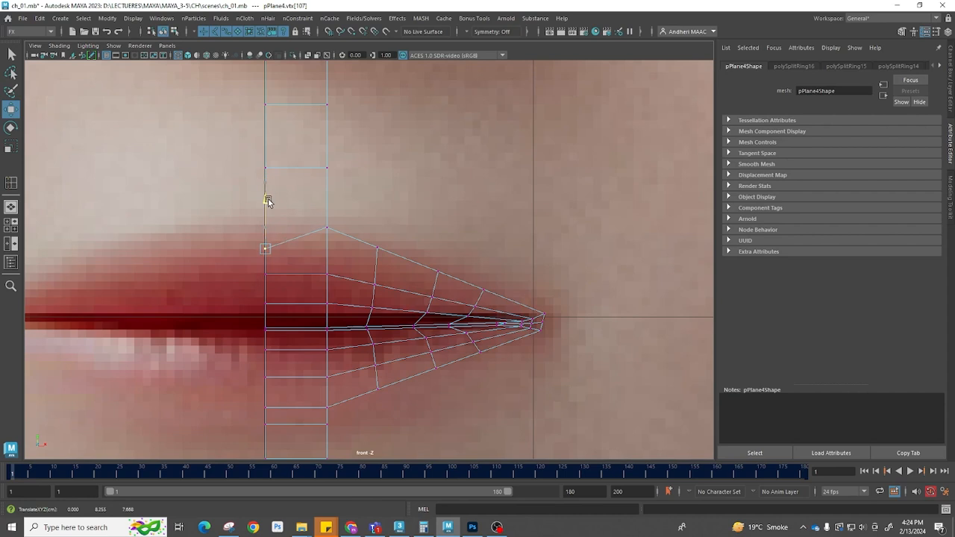
pyautogui.moveTo(358, 229); pyautogui.dragTo(387, 259)
pyautogui.click(437, 274)
pyautogui.moveTo(437, 230); pyautogui.dragTo(482, 244)
pyautogui.click(483, 290)
# Move the mouth-corner tip vertices onto the corner of the reference lips
pyautogui.scroll(2, 550, 327)
pyautogui.keyDown('alt'); pyautogui.moveTo(607, 339); pyautogui.dragTo(488, 305, button='middle'); pyautogui.keyUp('alt')
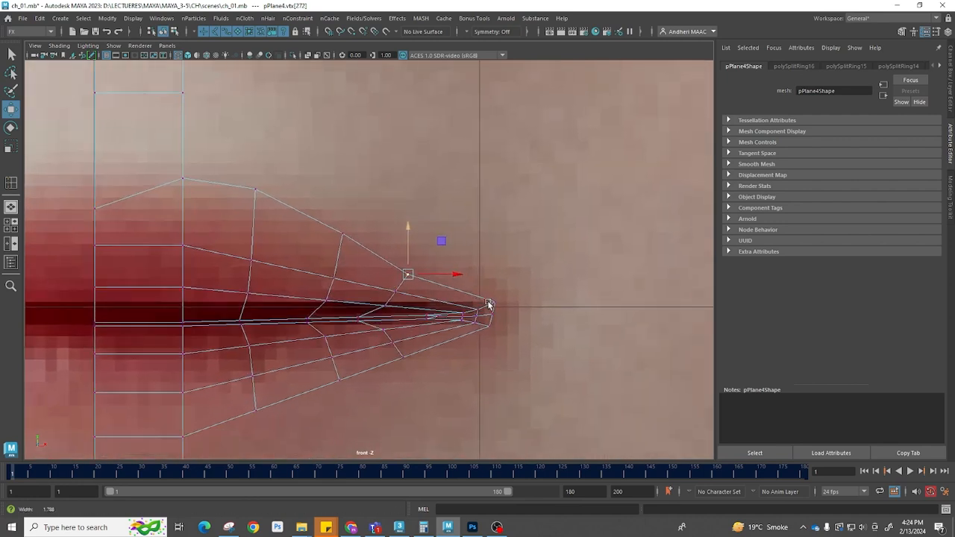
pyautogui.scroll(2, 489, 306)
pyautogui.click(548, 318)
pyautogui.moveTo(550, 318); pyautogui.dragTo(533, 318)
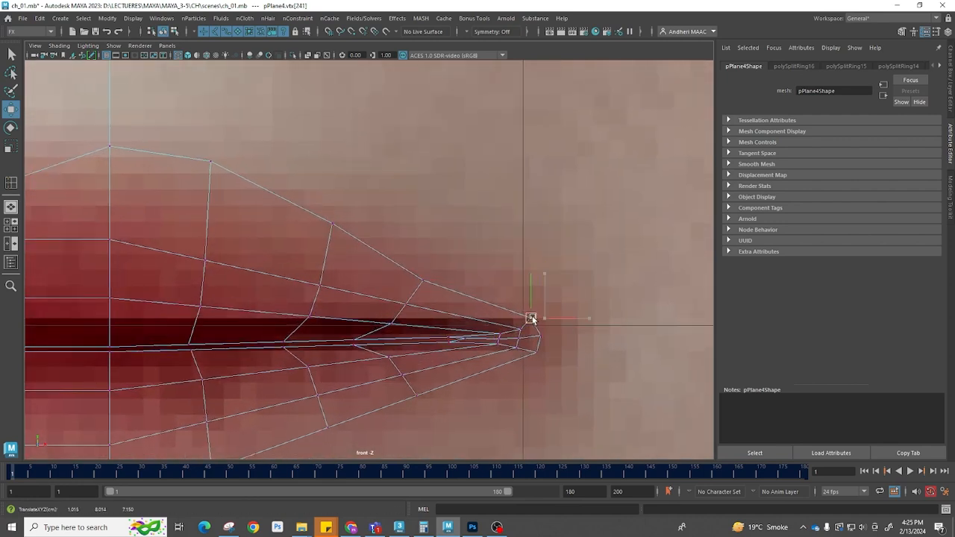
pyautogui.click(536, 352)
pyautogui.moveTo(536, 353); pyautogui.dragTo(527, 361)
pyautogui.scroll(2, 528, 361)
pyautogui.keyDown('alt'); pyautogui.moveTo(583, 361); pyautogui.dragTo(501, 315, button='middle'); pyautogui.keyUp('alt')
# Tweak the vertices around the lip opening near the mouth corner in the front view
pyautogui.moveTo(512, 311); pyautogui.dragTo(514, 313)
pyautogui.moveTo(503, 303); pyautogui.dragTo(511, 279)
pyautogui.click(520, 283)
pyautogui.moveTo(500, 348); pyautogui.dragTo(523, 371)
pyautogui.moveTo(485, 332); pyautogui.dragTo(501, 345)
pyautogui.moveTo(493, 338); pyautogui.dragTo(508, 363)
pyautogui.click(512, 358)
pyautogui.scroll(-8, 500, 352)
pyautogui.scroll(6, 653, 377)
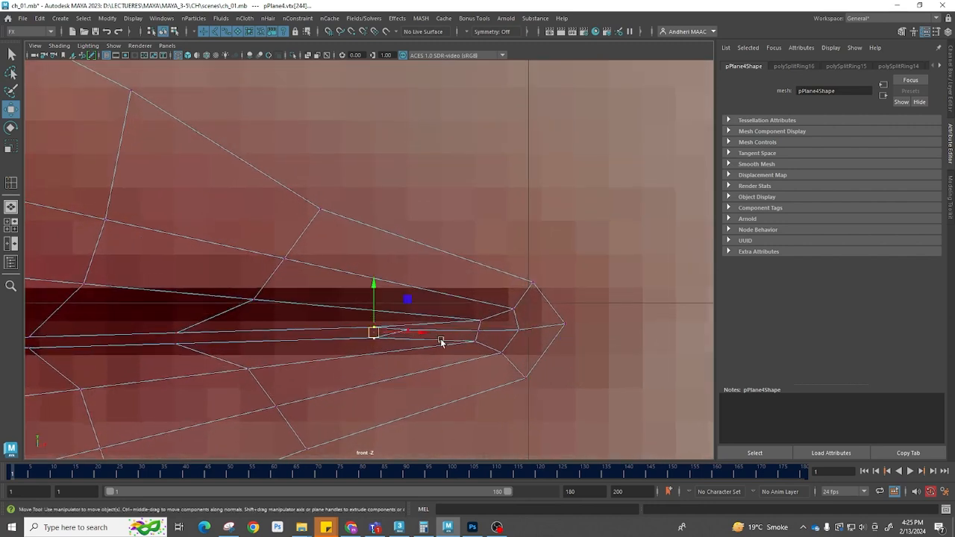
# Adjust the lower-lip vertices in the front view to follow the reference lip outline
pyautogui.scroll(-4, 358, 340)
pyautogui.keyDown('alt'); pyautogui.moveTo(213, 319); pyautogui.dragTo(480, 275, button='middle'); pyautogui.keyUp('alt')
pyautogui.click(574, 339)
pyautogui.moveTo(578, 342); pyautogui.dragTo(557, 353)
pyautogui.click(463, 382)
pyautogui.moveTo(464, 383); pyautogui.dragTo(440, 396)
pyautogui.keyDown('alt'); pyautogui.moveTo(571, 374); pyautogui.dragTo(308, 275, button='right'); pyautogui.keyUp('alt')
pyautogui.keyDown('alt'); pyautogui.moveTo(308, 275); pyautogui.dragTo(309, 268, button='middle'); pyautogui.keyUp('alt')
pyautogui.keyDown('alt'); pyautogui.moveTo(309, 269); pyautogui.dragTo(415, 315, button='right'); pyautogui.keyUp('alt')
pyautogui.moveTo(339, 301); pyautogui.dragTo(368, 326)
pyautogui.moveTo(353, 259); pyautogui.dragTo(349, 275)
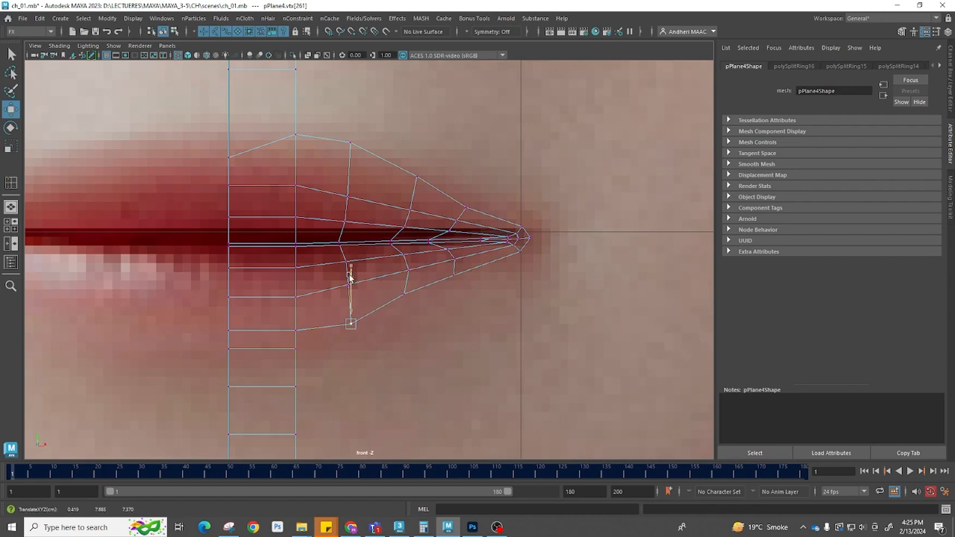
# Even out the lower-lip edge loops near the mouth corner by moving their vertices
pyautogui.click(404, 293)
pyautogui.moveTo(404, 249); pyautogui.dragTo(407, 257)
pyautogui.keyDown('alt'); pyautogui.moveTo(407, 258); pyautogui.dragTo(477, 284, button='right'); pyautogui.keyUp('alt')
pyautogui.moveTo(566, 303); pyautogui.dragTo(573, 326)
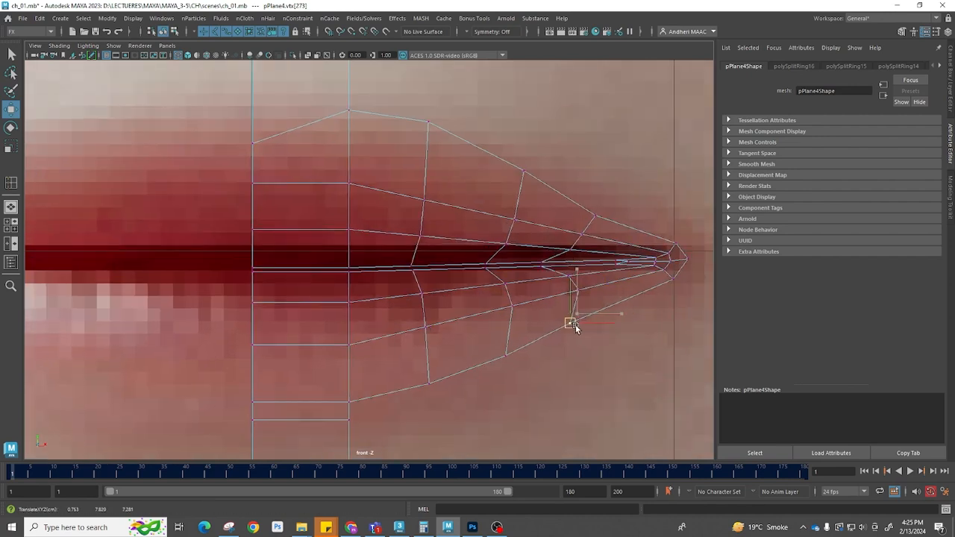
pyautogui.moveTo(491, 344); pyautogui.dragTo(517, 360)
pyautogui.moveTo(494, 291); pyautogui.dragTo(520, 320)
pyautogui.moveTo(389, 319); pyautogui.dragTo(429, 340)
pyautogui.moveTo(426, 328); pyautogui.dragTo(438, 344)
pyautogui.moveTo(308, 335); pyautogui.dragTo(356, 363)
pyautogui.keyDown('alt'); pyautogui.moveTo(410, 297); pyautogui.dragTo(474, 309, button='middle'); pyautogui.keyUp('alt')
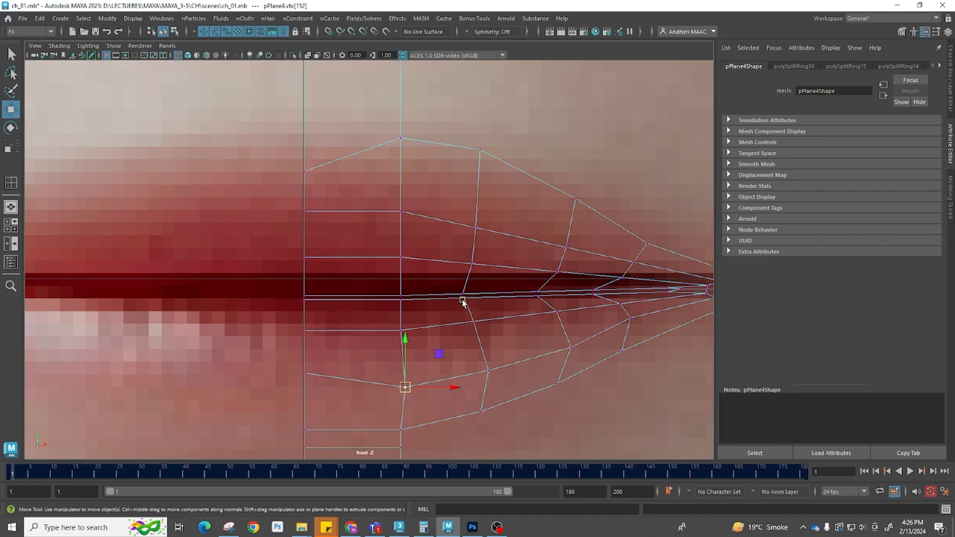
pyautogui.moveTo(465, 312); pyautogui.dragTo(527, 326)
pyautogui.moveTo(481, 361); pyautogui.dragTo(539, 370)
pyautogui.moveTo(547, 303); pyautogui.dragTo(569, 323)
pyautogui.moveTo(582, 313); pyautogui.dragTo(579, 320)
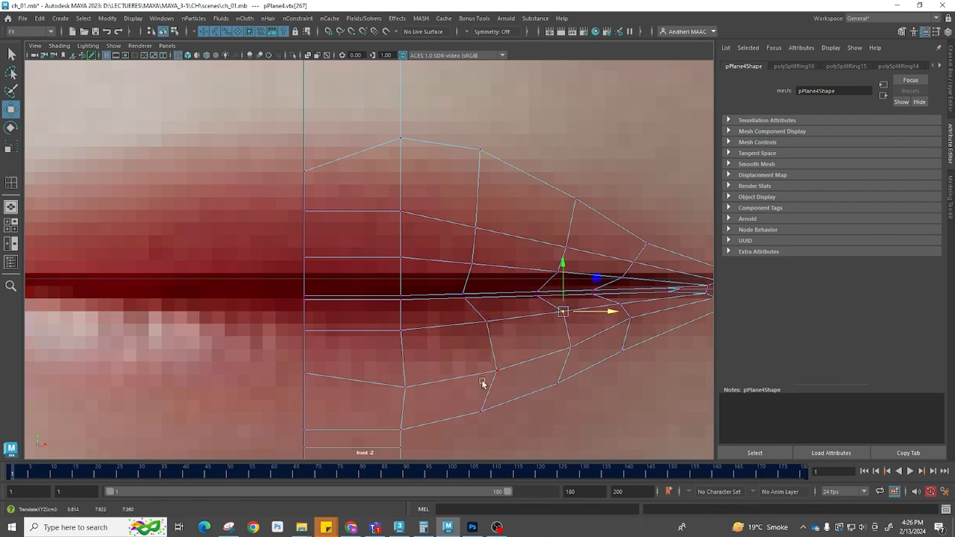
# Even out the upper-lip edge loops near the mouth corner by moving their vertices
pyautogui.moveTo(451, 206); pyautogui.dragTo(492, 263)
pyautogui.moveTo(483, 225); pyautogui.dragTo(493, 210)
pyautogui.moveTo(458, 253); pyautogui.dragTo(484, 273)
pyautogui.moveTo(473, 263); pyautogui.dragTo(491, 261)
pyautogui.moveTo(555, 228); pyautogui.dragTo(576, 257)
pyautogui.moveTo(568, 248)
pyautogui.mouseDown()
pyautogui.moveTo(579, 234)
pyautogui.moveTo(577, 241)
pyautogui.mouseUp()
pyautogui.moveTo(554, 254); pyautogui.dragTo(571, 280)
pyautogui.moveTo(559, 271); pyautogui.dragTo(570, 272)
pyautogui.moveTo(635, 235); pyautogui.dragTo(653, 251)
pyautogui.moveTo(646, 243); pyautogui.dragTo(636, 237)
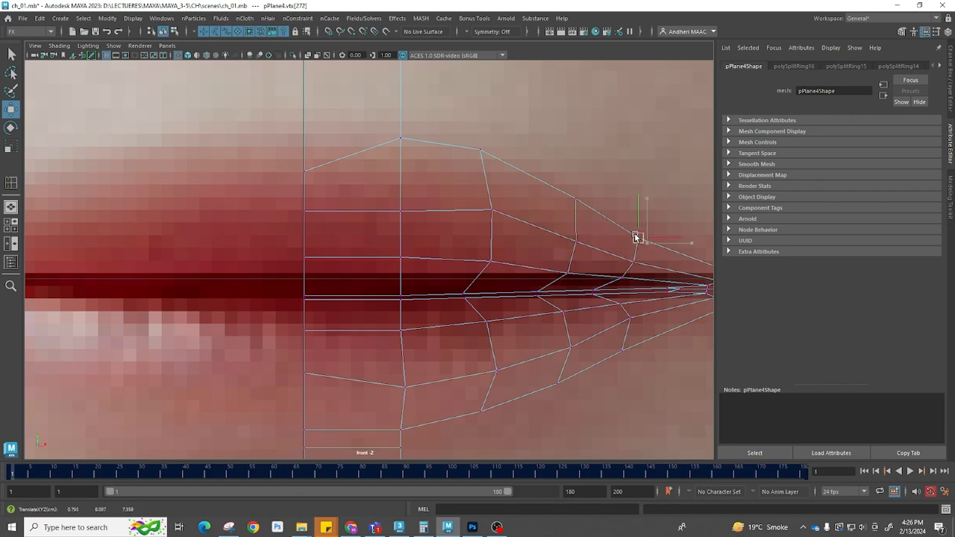
pyautogui.scroll(-10, 546, 331)
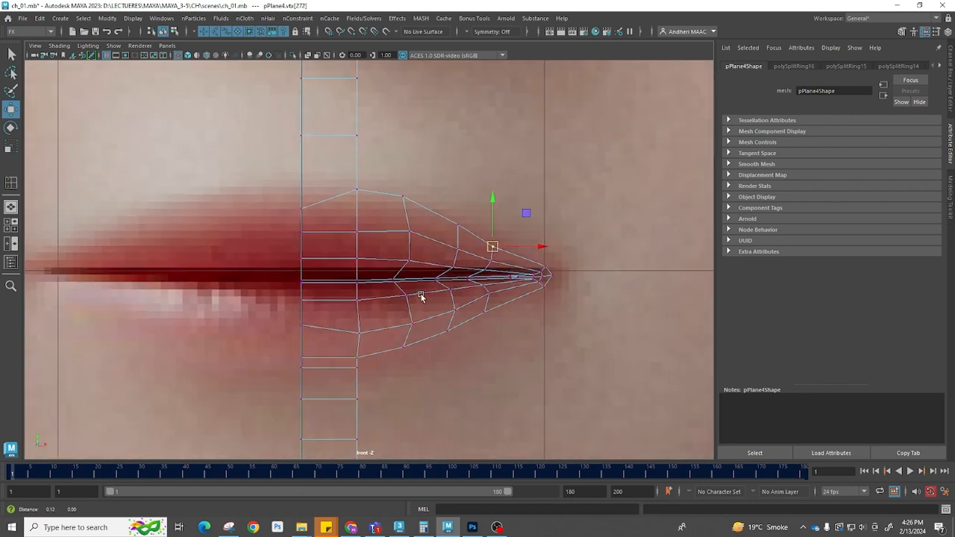
pyautogui.scroll(3, 365, 282)
# Switch back to shaded display and save the scene
pyautogui.press('space')
pyautogui.moveTo(455, 308); pyautogui.dragTo(532, 178)
pyautogui.press('space')
pyautogui.moveTo(519, 264)
pyautogui.keyDown('alt'); pyautogui.mouseDown()
pyautogui.moveTo(463, 262)
pyautogui.moveTo(485, 216)
pyautogui.moveTo(343, 299)
pyautogui.moveTo(348, 332)
pyautogui.moveTo(311, 314)
pyautogui.moveTo(271, 363)
pyautogui.moveTo(290, 372)
pyautogui.mouseUp(); pyautogui.keyUp('alt')
pyautogui.press('5')
pyautogui.hotkey('ctrl', 's')
# Orbit around the lips to examine their shape from several angles
pyautogui.keyDown('alt'); pyautogui.moveTo(312, 342); pyautogui.dragTo(329, 242); pyautogui.keyUp('alt')
pyautogui.moveTo(352, 286); pyautogui.dragTo(355, 294)
pyautogui.keyDown('alt'); pyautogui.moveTo(355, 293); pyautogui.dragTo(350, 247); pyautogui.keyUp('alt')
pyautogui.moveTo(336, 214); pyautogui.dragTo(335, 219)
pyautogui.moveTo(390, 261); pyautogui.dragTo(277, 337)
pyautogui.press('space')
pyautogui.moveTo(475, 377); pyautogui.dragTo(492, 377)
pyautogui.keyDown('alt'); pyautogui.moveTo(492, 313); pyautogui.dragTo(691, 275, button='middle'); pyautogui.keyUp('alt')
pyautogui.keyDown('alt'); pyautogui.moveTo(347, 323); pyautogui.dragTo(451, 320, button='middle'); pyautogui.keyUp('alt')
pyautogui.keyDown('alt'); pyautogui.moveTo(593, 250); pyautogui.dragTo(519, 254, button='right'); pyautogui.keyUp('alt')
pyautogui.keyDown('alt'); pyautogui.moveTo(400, 296); pyautogui.dragTo(416, 270, button='middle'); pyautogui.keyUp('alt')
pyautogui.keyDown('alt'); pyautogui.moveTo(373, 306); pyautogui.dragTo(437, 249, button='right'); pyautogui.keyUp('alt')
# Move the lower lip's inner edge in the side and perspective views to tighten the lip line
pyautogui.press('F11')
pyautogui.click(415, 262)
pyautogui.keyDown('shift'); pyautogui.click(437, 242); pyautogui.keyUp('shift')
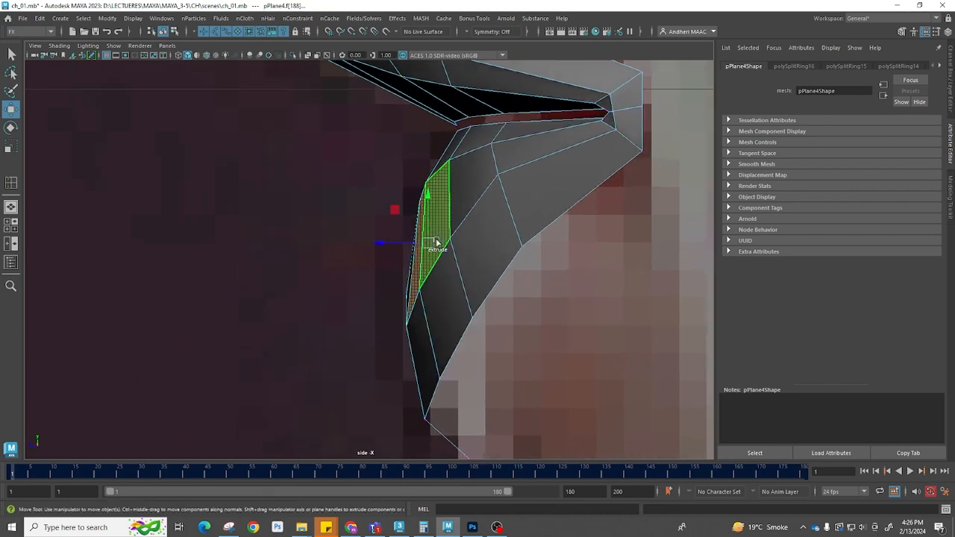
pyautogui.press('space')
pyautogui.moveTo(434, 296); pyautogui.dragTo(438, 250)
pyautogui.keyDown('alt'); pyautogui.moveTo(439, 247); pyautogui.dragTo(473, 296); pyautogui.keyUp('alt')
pyautogui.press('F10')
pyautogui.click(377, 340)
pyautogui.moveTo(363, 308); pyautogui.dragTo(361, 302)
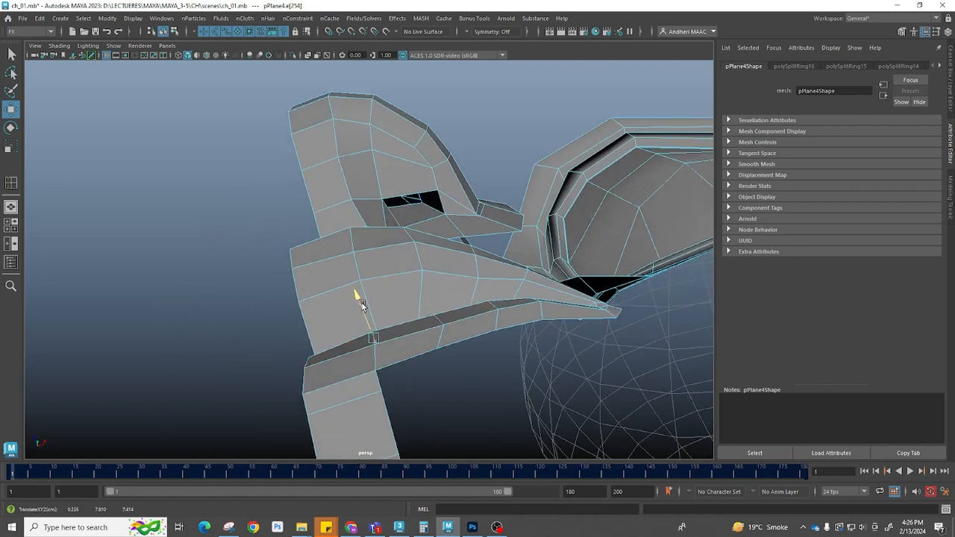
pyautogui.keyDown('alt'); pyautogui.moveTo(540, 312); pyautogui.dragTo(524, 335); pyautogui.keyUp('alt')
pyautogui.click(532, 302)
pyautogui.keyDown('alt'); pyautogui.moveTo(539, 302); pyautogui.dragTo(457, 336); pyautogui.keyUp('alt')
pyautogui.click(446, 311)
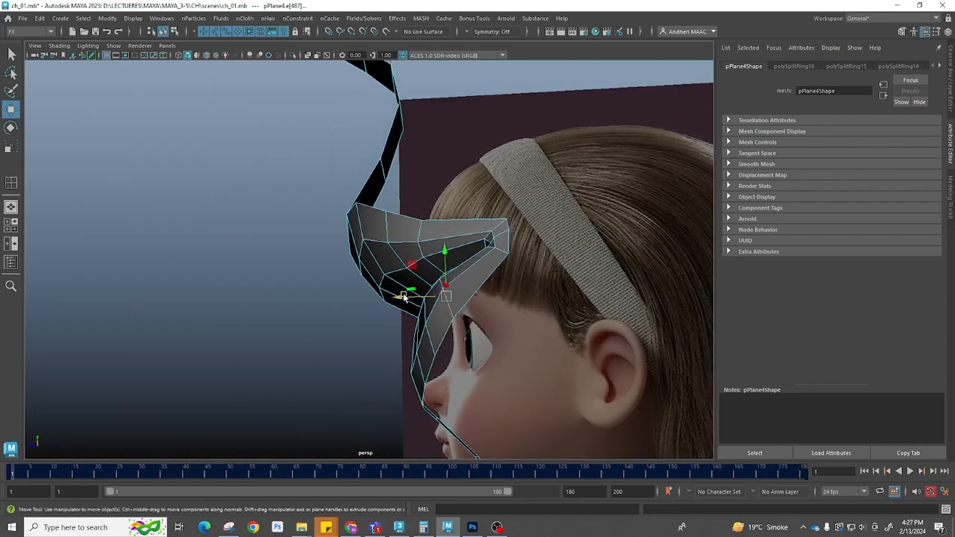
# Adjust the lower-lip vertices in the perspective view to smooth the lip's underside
pyautogui.keyDown('alt'); pyautogui.moveTo(414, 297); pyautogui.dragTo(459, 302); pyautogui.keyUp('alt')
pyautogui.click(445, 300)
pyautogui.moveTo(430, 261); pyautogui.dragTo(345, 390)
pyautogui.keyDown('alt'); pyautogui.moveTo(441, 354); pyautogui.dragTo(453, 373); pyautogui.keyUp('alt')
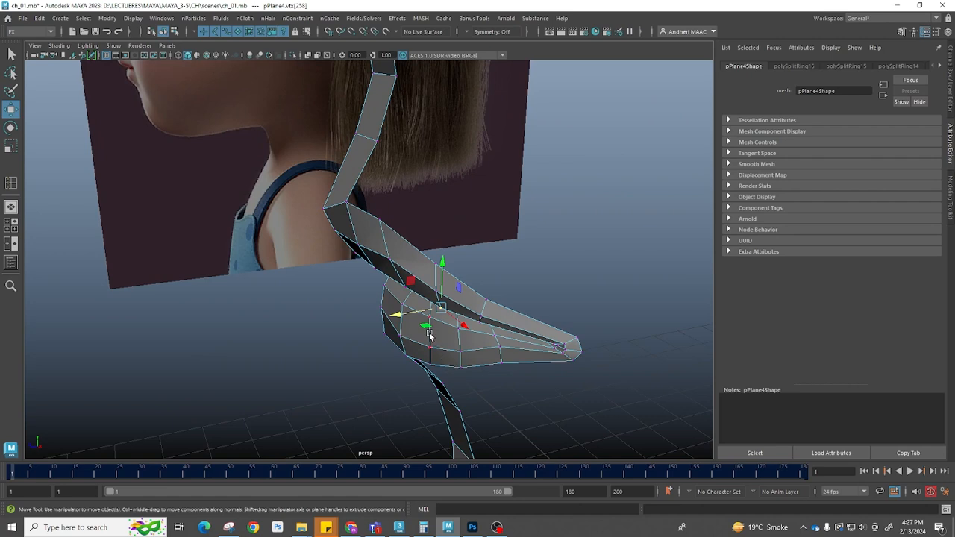
pyautogui.click(433, 339)
pyautogui.click(425, 334)
pyautogui.click(413, 329)
pyautogui.keyDown('shift'); pyautogui.click(441, 332); pyautogui.keyUp('shift')
pyautogui.keyDown('alt'); pyautogui.moveTo(420, 351); pyautogui.dragTo(454, 250); pyautogui.keyUp('alt')
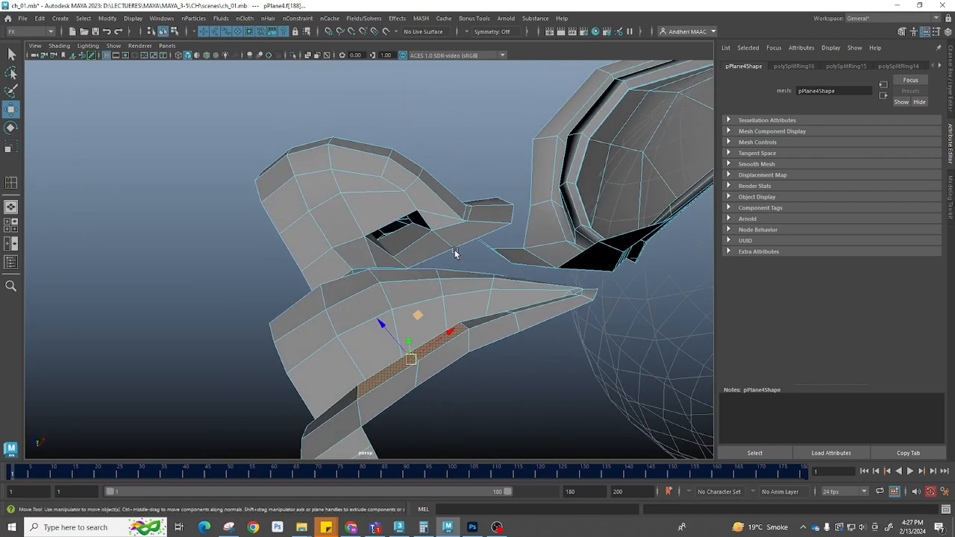
# Move the lower lip's inner edge back in the side view
pyautogui.click(415, 356)
pyautogui.keyDown('alt'); pyautogui.moveTo(456, 357); pyautogui.dragTo(373, 311); pyautogui.keyUp('alt')
pyautogui.press('space')
pyautogui.moveTo(382, 391); pyautogui.dragTo(425, 313)
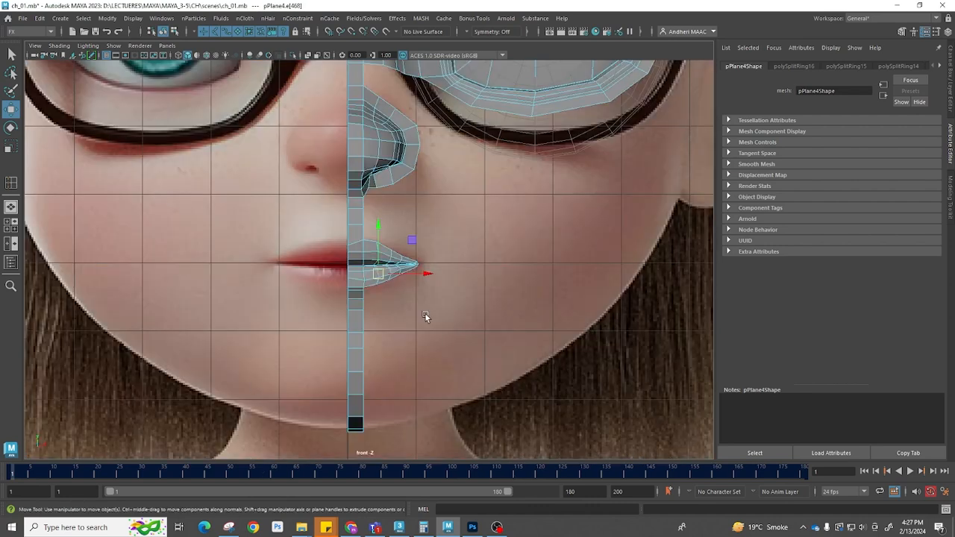
pyautogui.scroll(10, 424, 312)
pyautogui.keyDown('alt'); pyautogui.moveTo(546, 356); pyautogui.dragTo(543, 356, button='middle'); pyautogui.keyUp('alt')
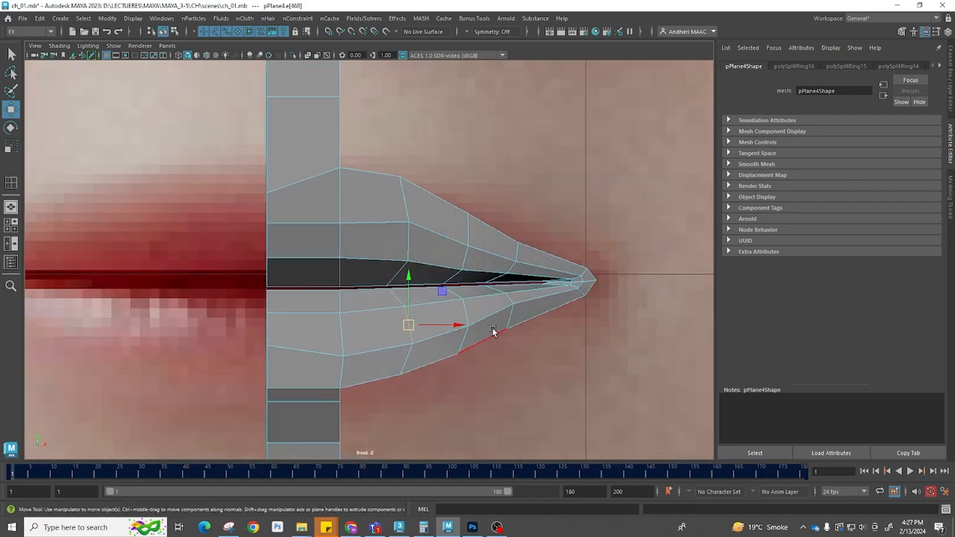
pyautogui.press('space')
pyautogui.moveTo(508, 341); pyautogui.dragTo(683, 333)
pyautogui.scroll(5, 406, 239)
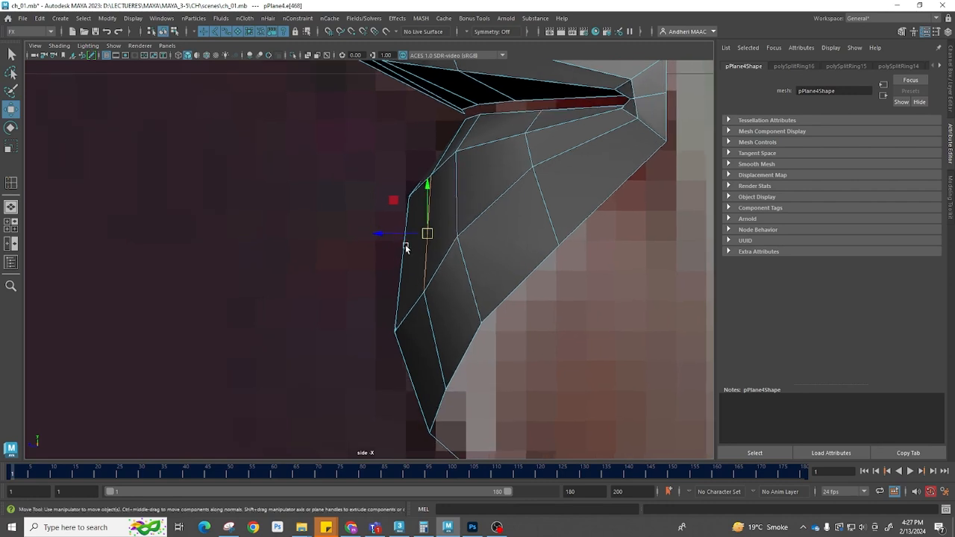
pyautogui.moveTo(382, 235); pyautogui.dragTo(376, 237)
# Move the upper-lip edges and vertices in the side view to round the lip profile
pyautogui.click(457, 193)
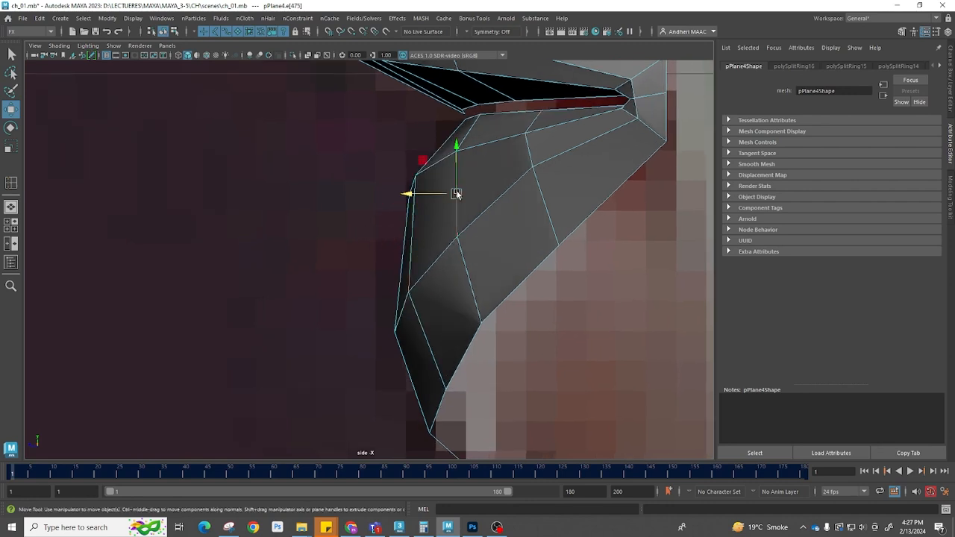
pyautogui.moveTo(411, 195); pyautogui.dragTo(397, 196)
pyautogui.click(529, 147)
pyautogui.moveTo(494, 152)
pyautogui.mouseDown()
pyautogui.moveTo(485, 154)
pyautogui.moveTo(495, 157)
pyautogui.mouseUp()
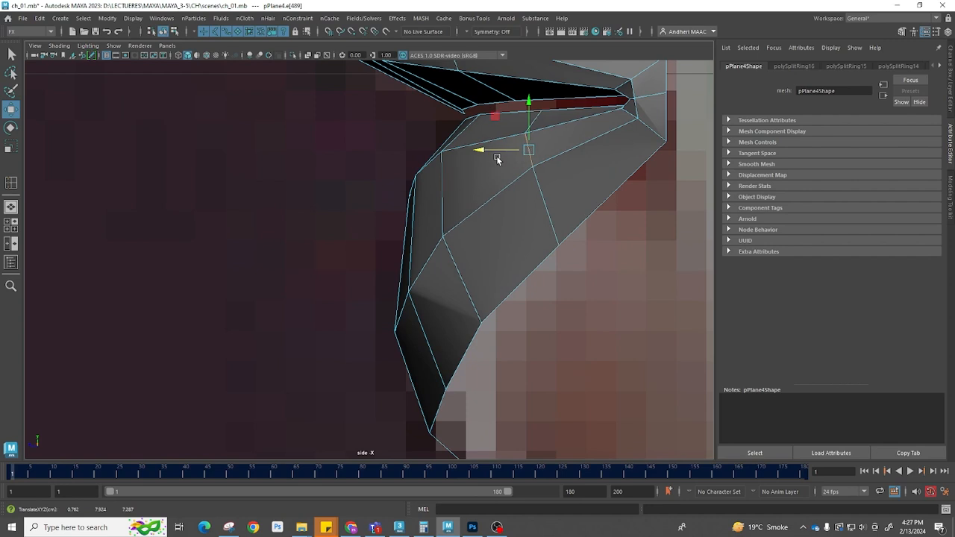
pyautogui.keyDown('alt'); pyautogui.moveTo(497, 155); pyautogui.dragTo(512, 356, button='middle'); pyautogui.keyUp('alt')
pyautogui.keyDown('alt'); pyautogui.moveTo(292, 214); pyautogui.dragTo(403, 299, button='middle'); pyautogui.keyUp('alt')
pyautogui.click(420, 319)
pyautogui.click(468, 326)
pyautogui.moveTo(470, 326); pyautogui.dragTo(463, 307)
pyautogui.click(433, 247)
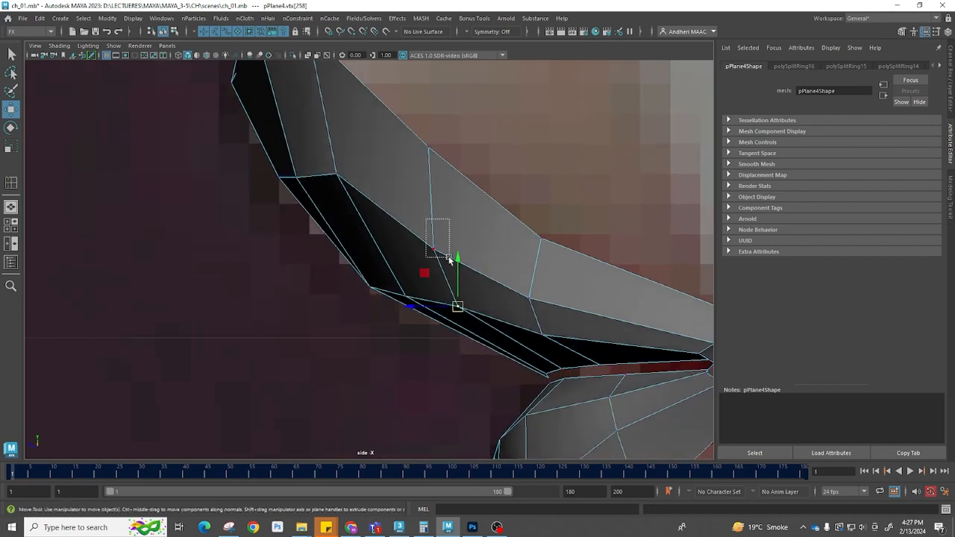
# Move the upper lip's edges and vertices in the side view to refine the lip curve
pyautogui.moveTo(435, 245); pyautogui.dragTo(437, 239)
pyautogui.click(320, 178)
pyautogui.moveTo(319, 177)
pyautogui.mouseDown()
pyautogui.moveTo(289, 178)
pyautogui.moveTo(320, 178)
pyautogui.moveTo(310, 178)
pyautogui.mouseUp()
pyautogui.click(335, 176)
pyautogui.click(433, 240)
pyautogui.moveTo(435, 240); pyautogui.dragTo(421, 232)
pyautogui.click(530, 298)
pyautogui.moveTo(529, 298); pyautogui.dragTo(521, 275)
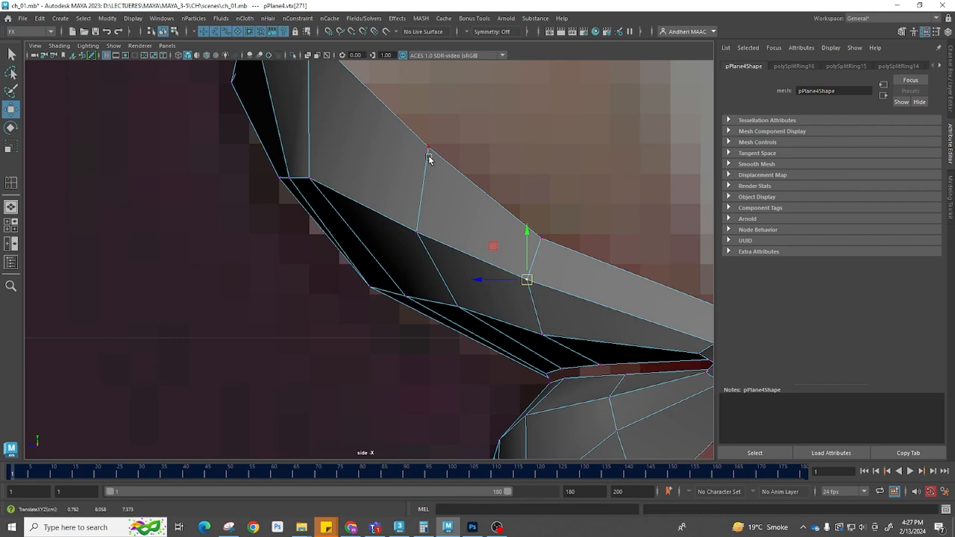
# Pull the vertices near the mouth corner in the side view to smooth the lip's profile
pyautogui.keyDown('alt'); pyautogui.moveTo(316, 252); pyautogui.dragTo(317, 278, button='middle'); pyautogui.keyUp('alt')
pyautogui.moveTo(320, 301); pyautogui.dragTo(486, 348)
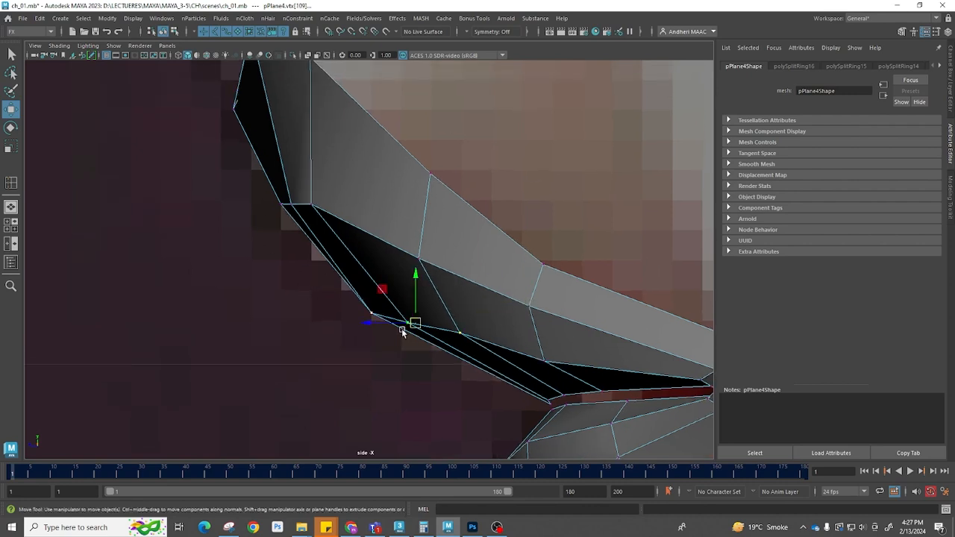
pyautogui.moveTo(410, 325); pyautogui.dragTo(395, 325)
pyautogui.keyDown('alt'); pyautogui.moveTo(393, 228); pyautogui.dragTo(431, 326, button='middle'); pyautogui.keyUp('alt')
pyautogui.keyDown('alt'); pyautogui.moveTo(371, 198); pyautogui.dragTo(374, 258, button='middle'); pyautogui.keyUp('alt')
pyautogui.moveTo(281, 171)
pyautogui.mouseDown()
pyautogui.moveTo(300, 191)
pyautogui.moveTo(281, 208)
pyautogui.moveTo(378, 225)
pyautogui.moveTo(325, 221)
pyautogui.mouseUp()
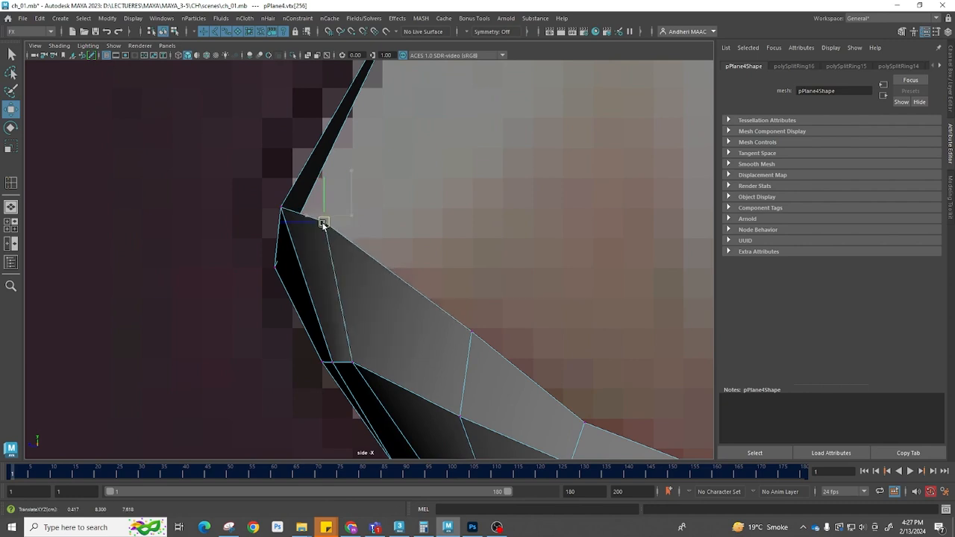
# Adjust the lip vertices along the mouth's centre line and corner in the front view
pyautogui.doubleClick(410, 272)
pyautogui.press('space')
pyautogui.moveTo(412, 273); pyautogui.dragTo(456, 317)
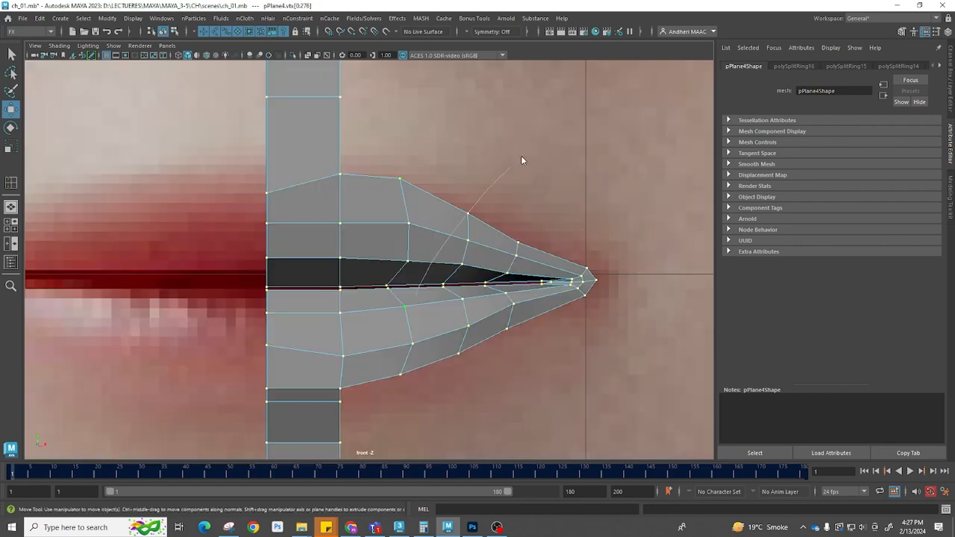
pyautogui.moveTo(521, 158); pyautogui.dragTo(523, 156, button='right')
pyautogui.click(523, 158)
pyautogui.keyDown('alt'); pyautogui.moveTo(479, 270); pyautogui.dragTo(323, 289, button='right'); pyautogui.keyUp('alt')
pyautogui.keyDown('alt'); pyautogui.moveTo(373, 318); pyautogui.dragTo(446, 338, button='right'); pyautogui.keyUp('alt')
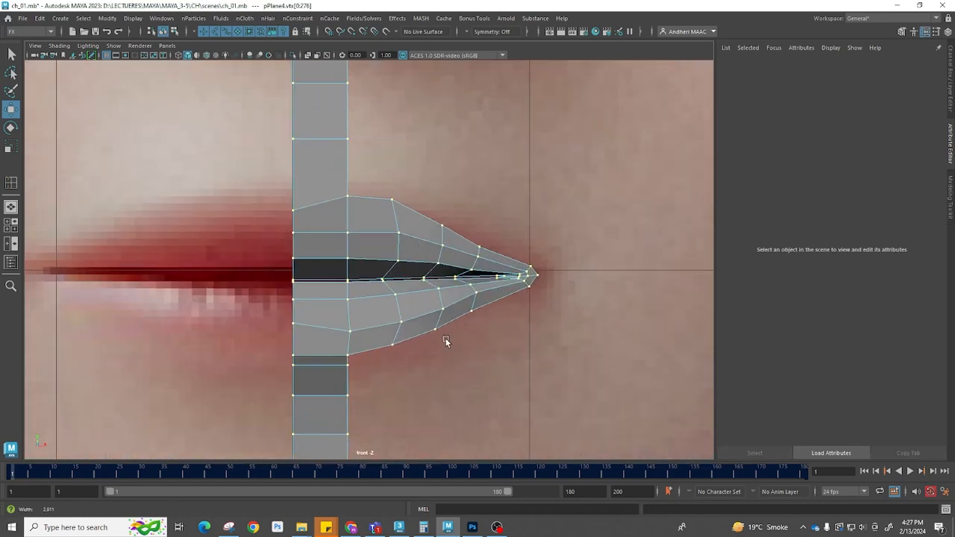
pyautogui.click(291, 282)
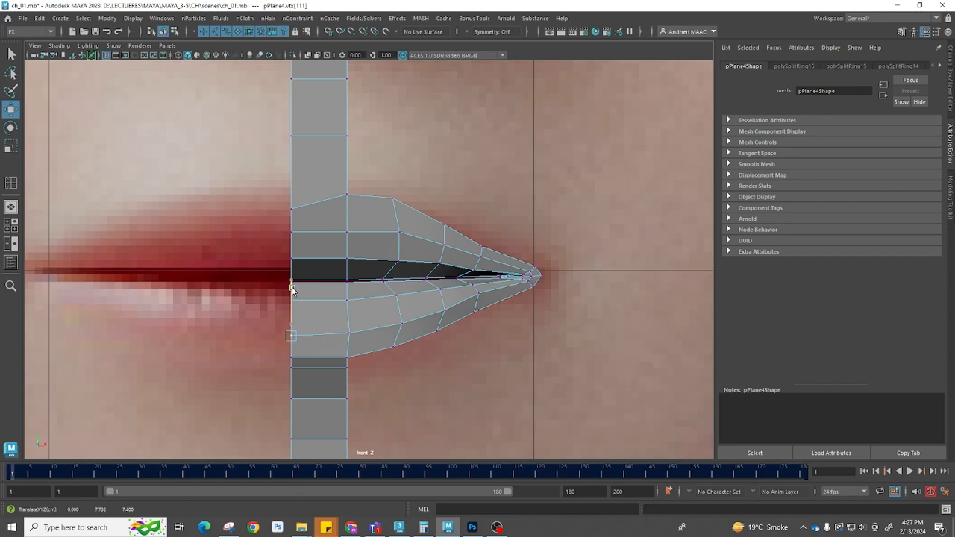
pyautogui.press('space')
pyautogui.moveTo(345, 385); pyautogui.dragTo(296, 361)
pyautogui.click(292, 373)
pyautogui.moveTo(292, 374); pyautogui.dragTo(294, 336, button='right')
pyautogui.click(291, 373)
pyautogui.moveTo(242, 375); pyautogui.dragTo(261, 383)
pyautogui.click(266, 362)
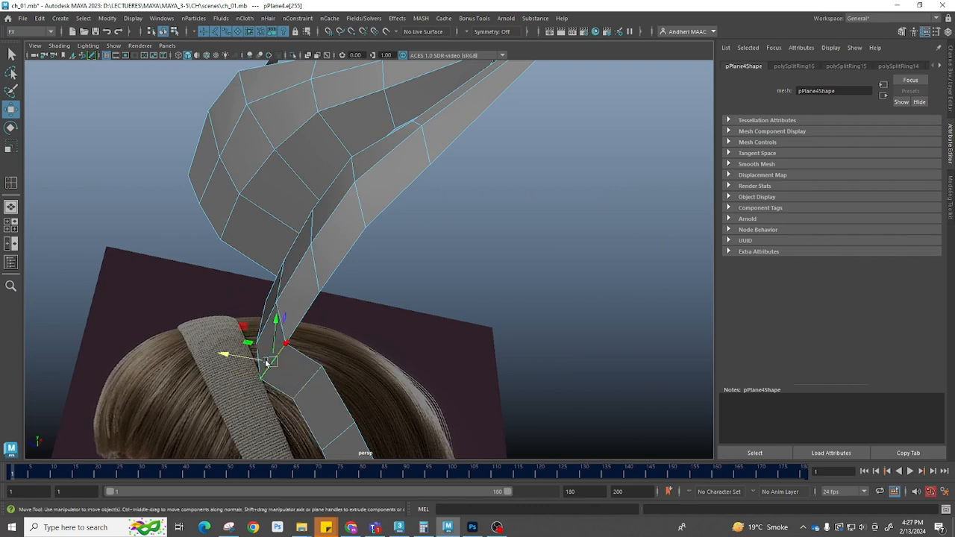
# Move the inner mouth edges in the perspective view to tuck the lips inward
pyautogui.moveTo(252, 368); pyautogui.dragTo(275, 337)
pyautogui.click(338, 267)
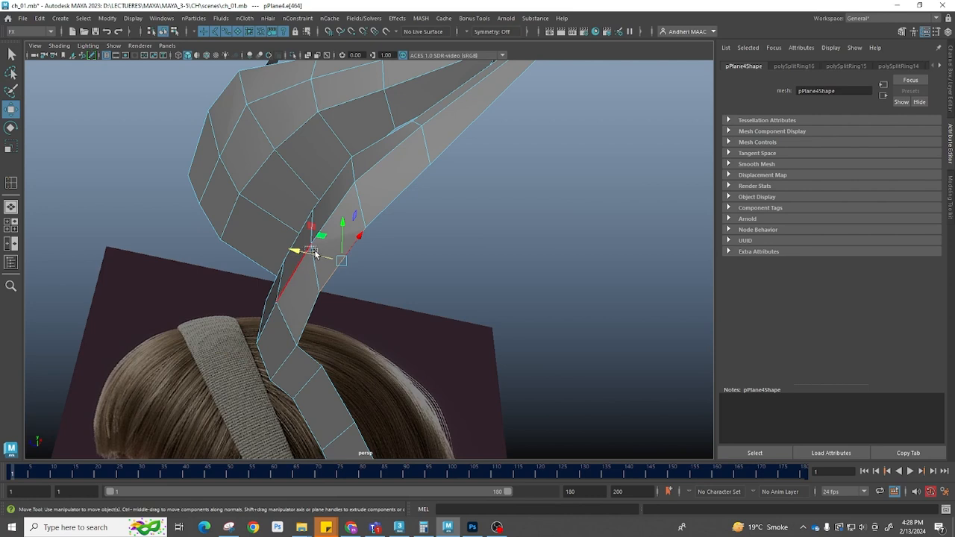
pyautogui.keyDown('alt'); pyautogui.moveTo(316, 253); pyautogui.dragTo(424, 219); pyautogui.keyUp('alt')
pyautogui.moveTo(425, 218); pyautogui.dragTo(452, 193, button='right')
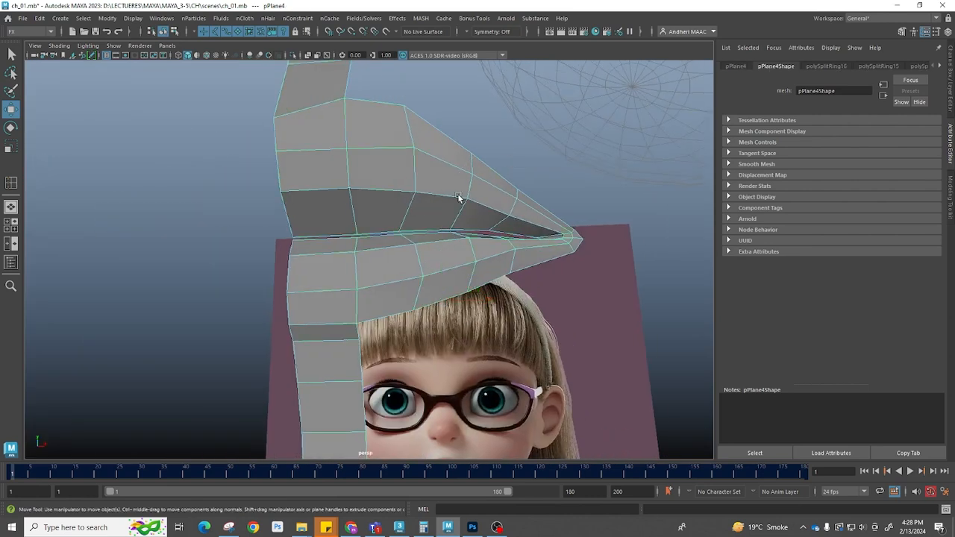
# Preview the lips with smoothing and inspect the mouth against the reference in the front view
pyautogui.press('3')
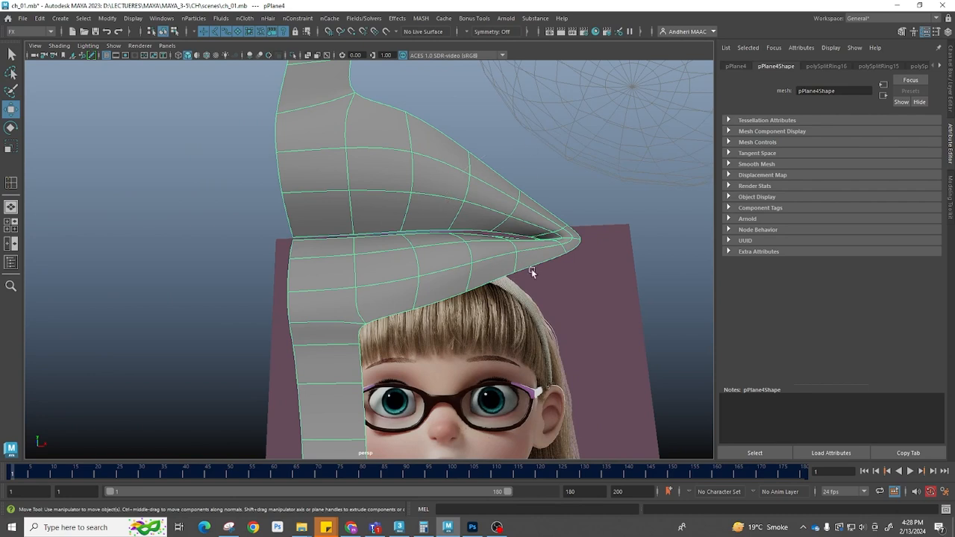
pyautogui.click(533, 270)
pyautogui.press('space')
pyautogui.moveTo(457, 281); pyautogui.dragTo(450, 321)
pyautogui.scroll(-6, 477, 301)
pyautogui.scroll(-3, 410, 311)
pyautogui.scroll(2, 480, 277)
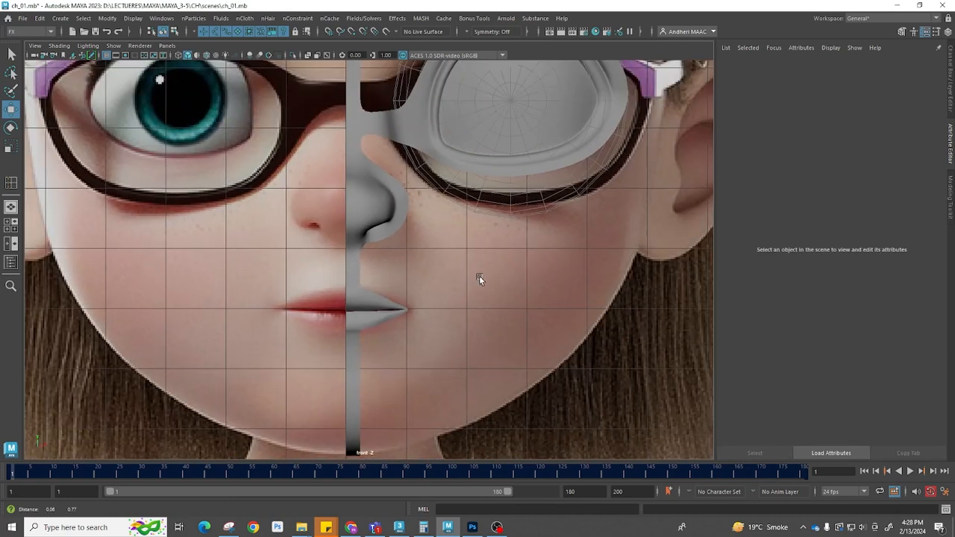
pyautogui.scroll(5, 350, 224)
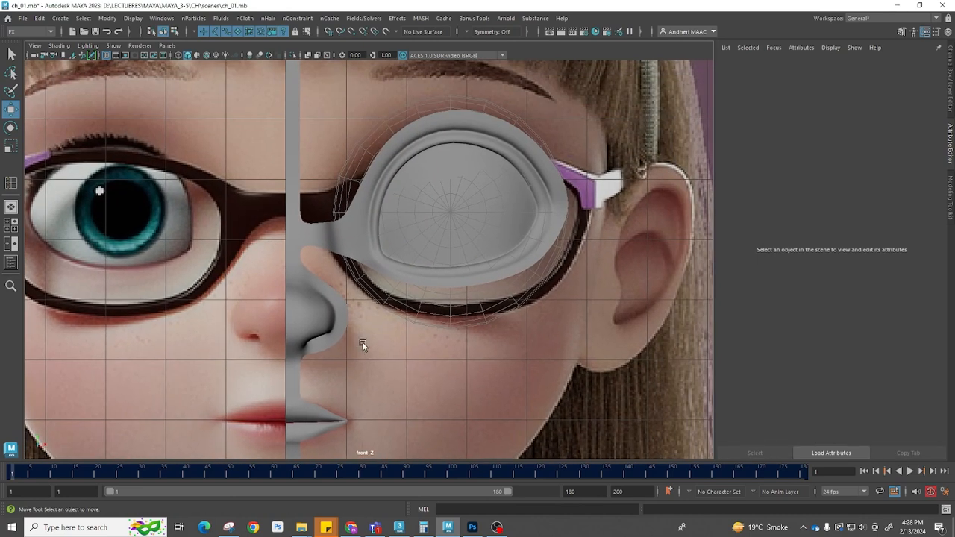
# With the Create Polygon tool in the side view, trace vertices from the forehead over the top of the head
pyautogui.press('space')
pyautogui.moveTo(380, 342); pyautogui.dragTo(413, 334)
pyautogui.scroll(-5, 404, 310)
pyautogui.keyDown('alt'); pyautogui.moveTo(486, 277); pyautogui.dragTo(454, 292, button='middle'); pyautogui.keyUp('alt')
pyautogui.scroll(5, 369, 277)
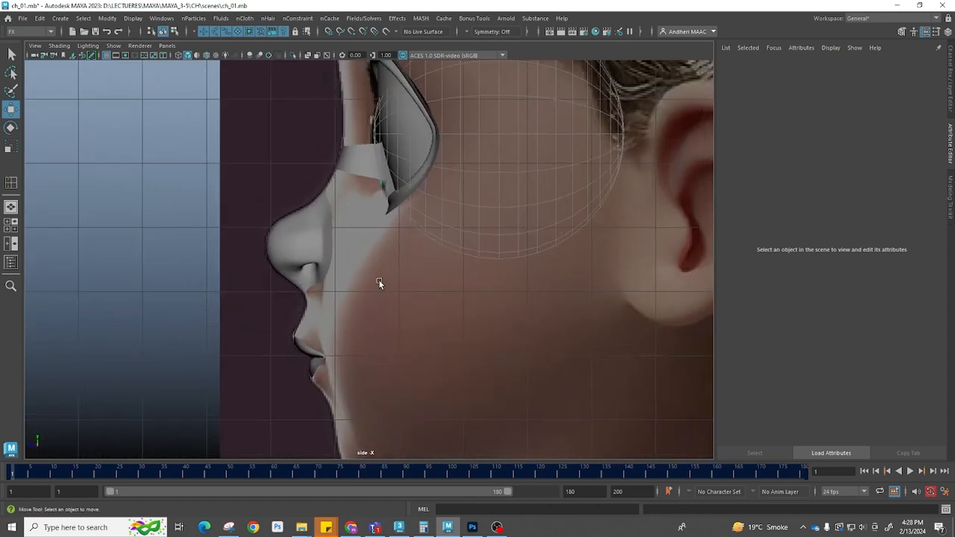
pyautogui.scroll(-5, 389, 246)
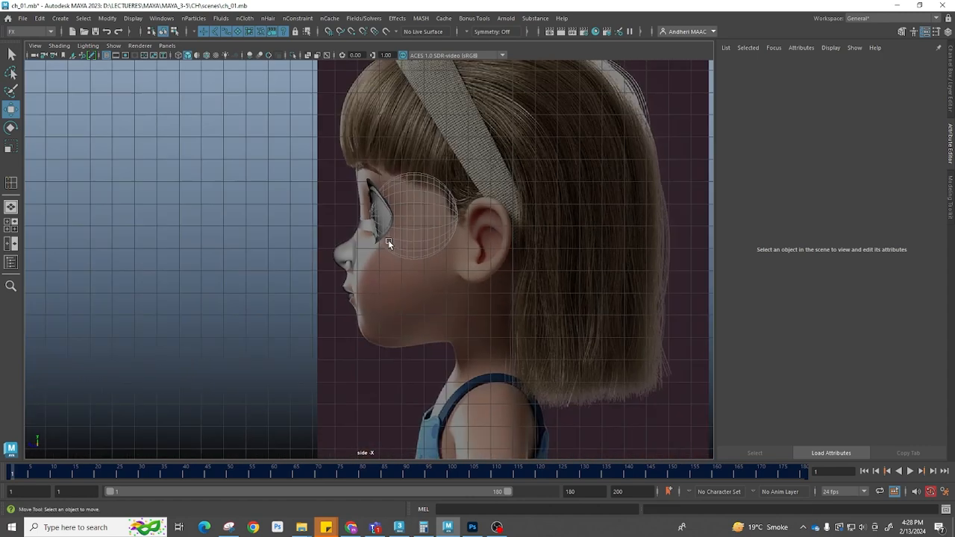
pyautogui.scroll(5, 409, 303)
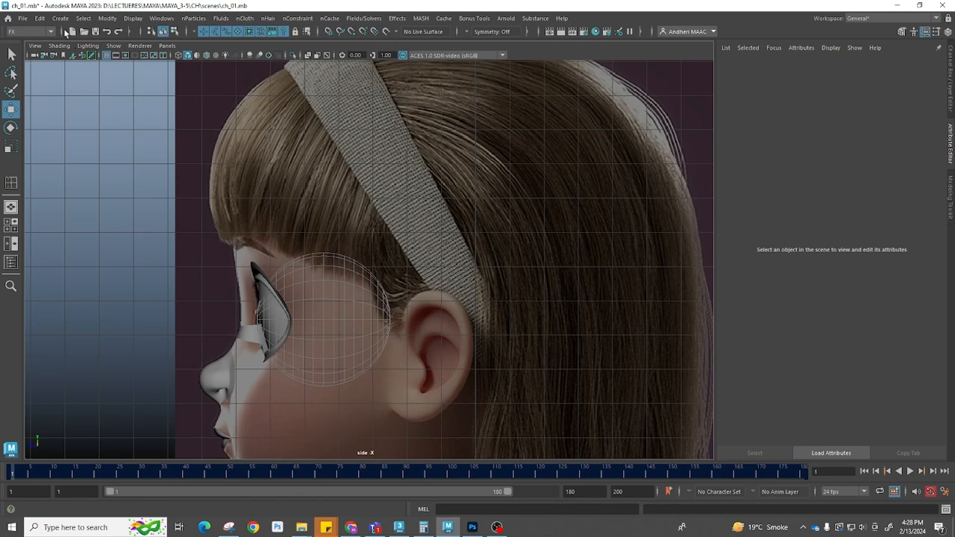
pyautogui.keyDown('shift'); pyautogui.moveTo(126, 172); pyautogui.dragTo(124, 112, button='right'); pyautogui.keyUp('shift')
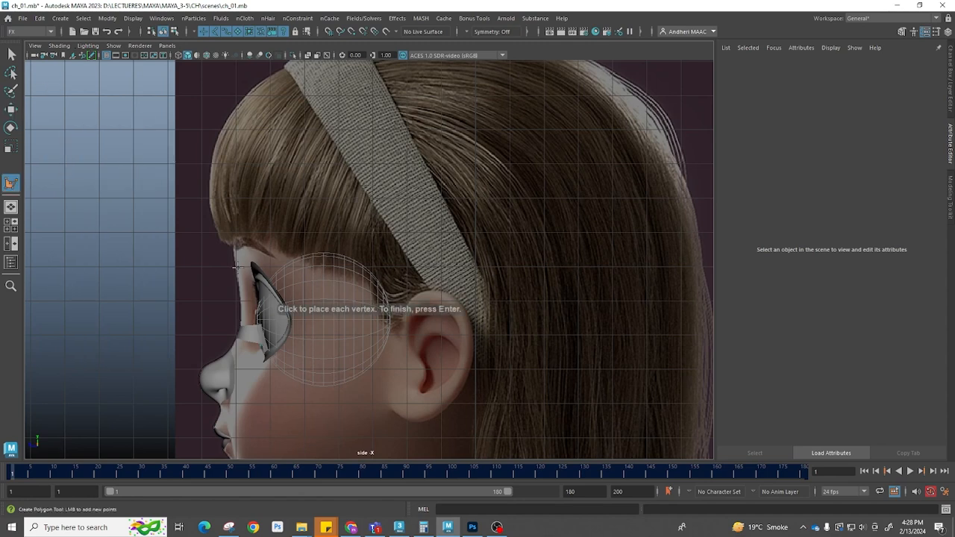
pyautogui.scroll(-3, 444, 199)
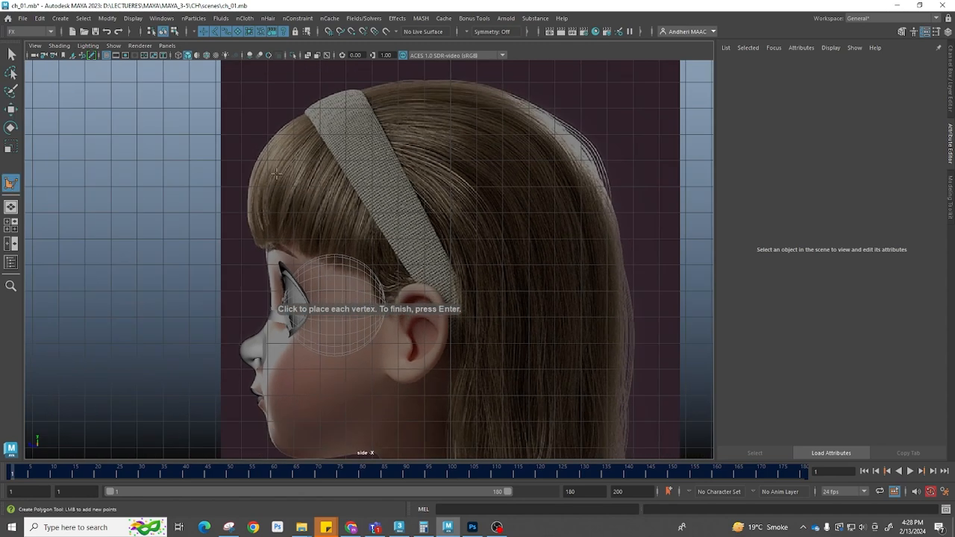
pyautogui.keyDown('alt'); pyautogui.moveTo(572, 205); pyautogui.dragTo(479, 115, button='middle'); pyautogui.keyUp('alt')
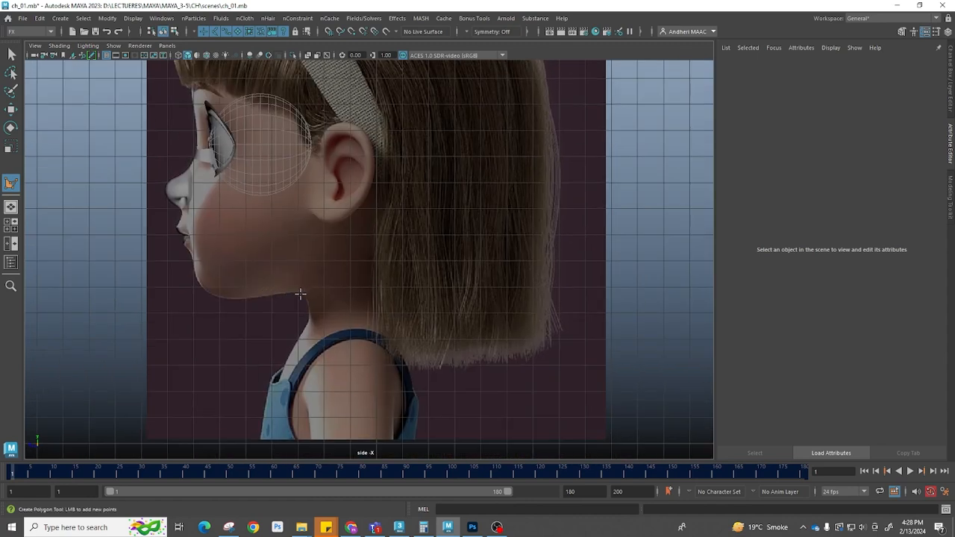
pyautogui.keyDown('alt'); pyautogui.moveTo(300, 288); pyautogui.dragTo(234, 265, button='middle'); pyautogui.keyUp('alt')
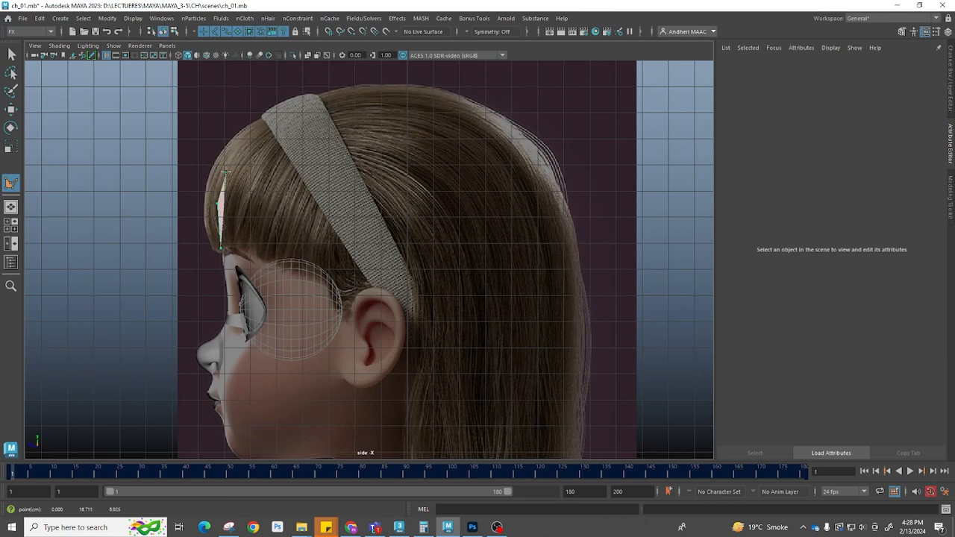
pyautogui.click(242, 143)
pyautogui.click(271, 118)
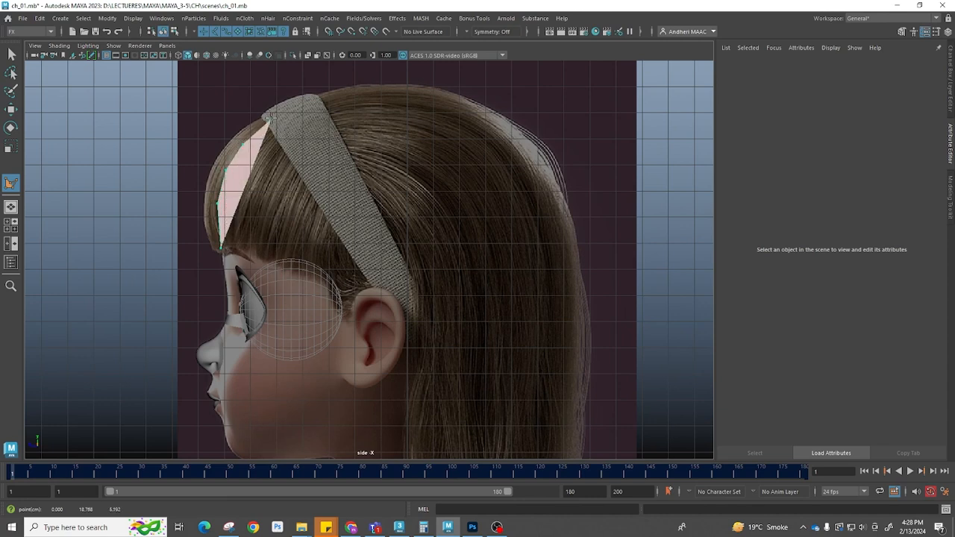
pyautogui.click(330, 97)
pyautogui.click(382, 92)
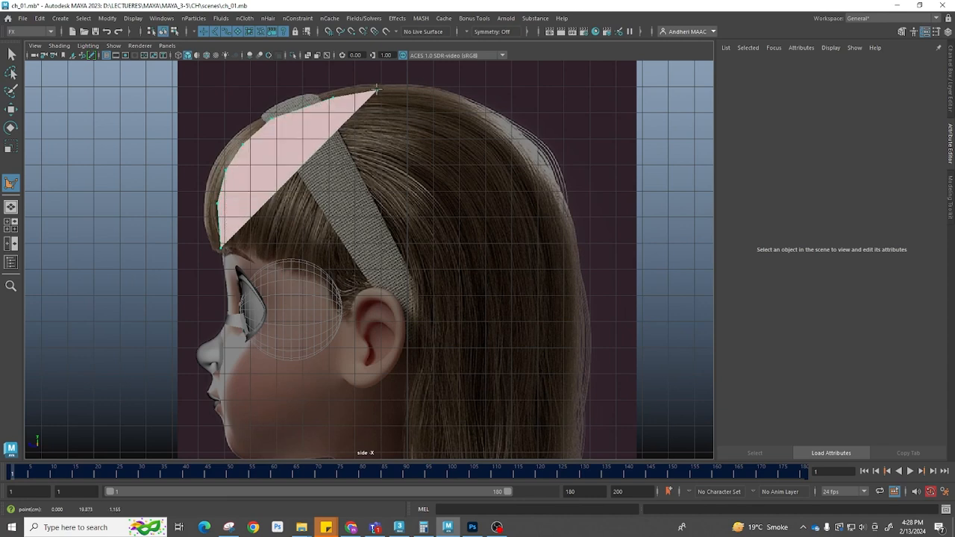
pyautogui.click(432, 95)
pyautogui.click(472, 115)
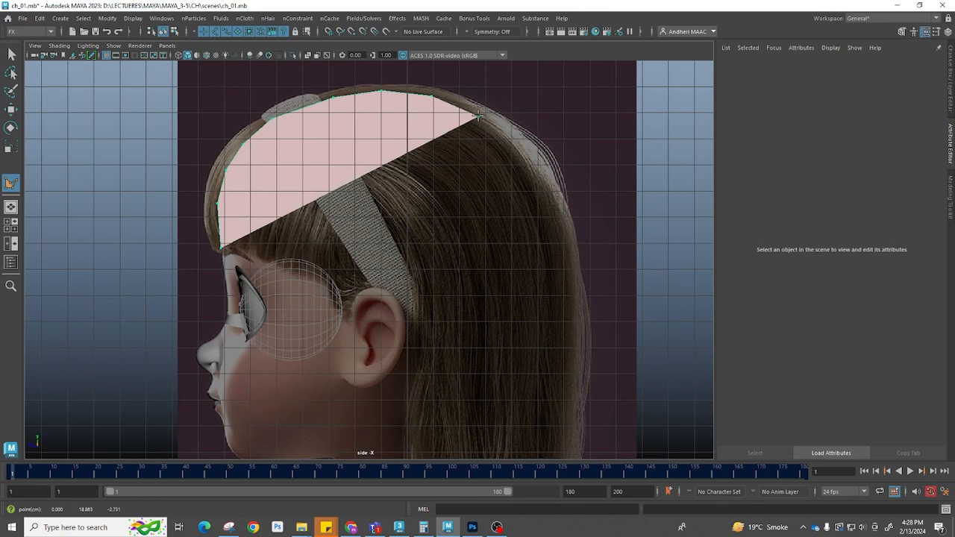
pyautogui.click(521, 141)
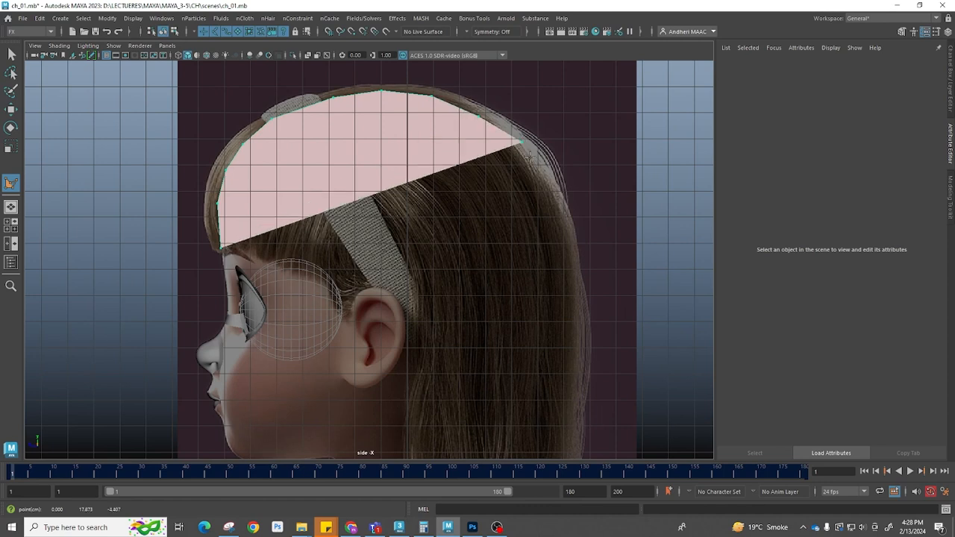
pyautogui.click(547, 188)
# Continue the polygon outline down the back of the head, under the jaw and up to the chin
pyautogui.moveTo(555, 223); pyautogui.dragTo(565, 236)
pyautogui.moveTo(557, 287); pyautogui.dragTo(557, 296)
pyautogui.keyDown('alt'); pyautogui.moveTo(558, 304); pyautogui.dragTo(567, 188, button='middle'); pyautogui.keyUp('alt')
pyautogui.click(539, 232)
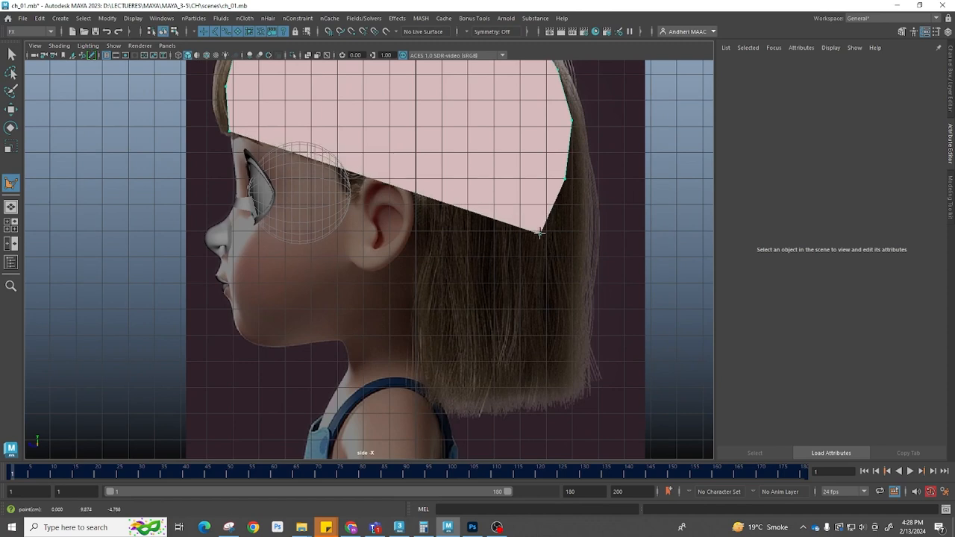
pyautogui.click(505, 276)
pyautogui.click(463, 298)
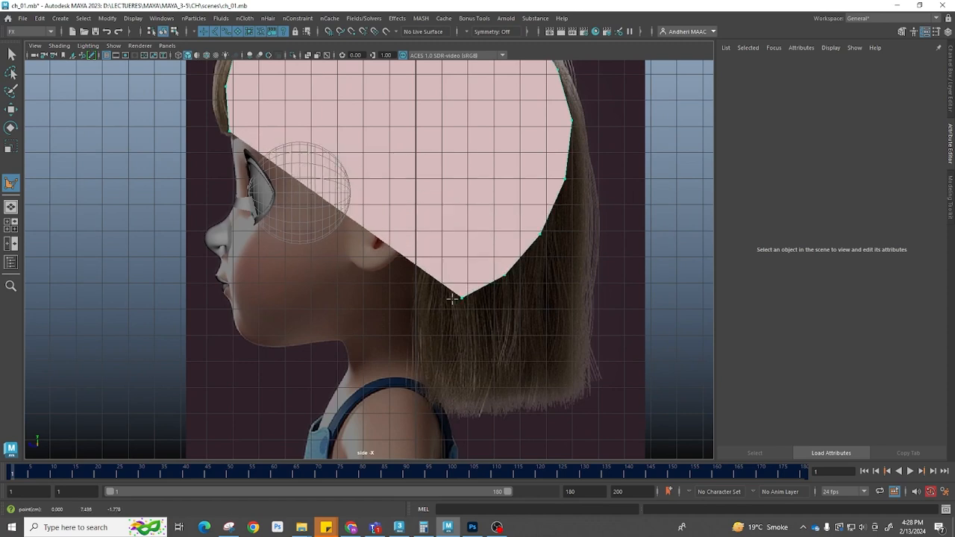
pyautogui.click(420, 306)
pyautogui.click(389, 322)
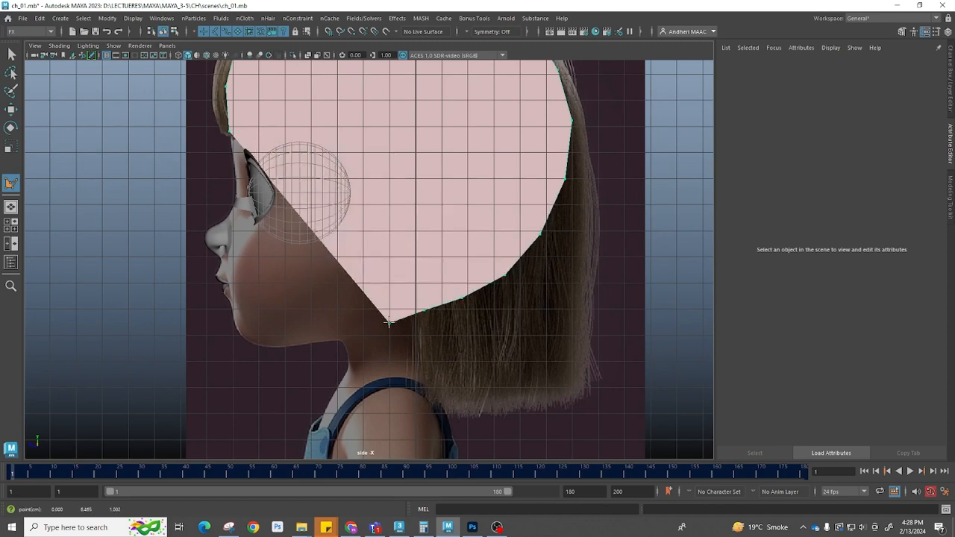
pyautogui.click(338, 336)
pyautogui.moveTo(308, 344); pyautogui.dragTo(303, 343)
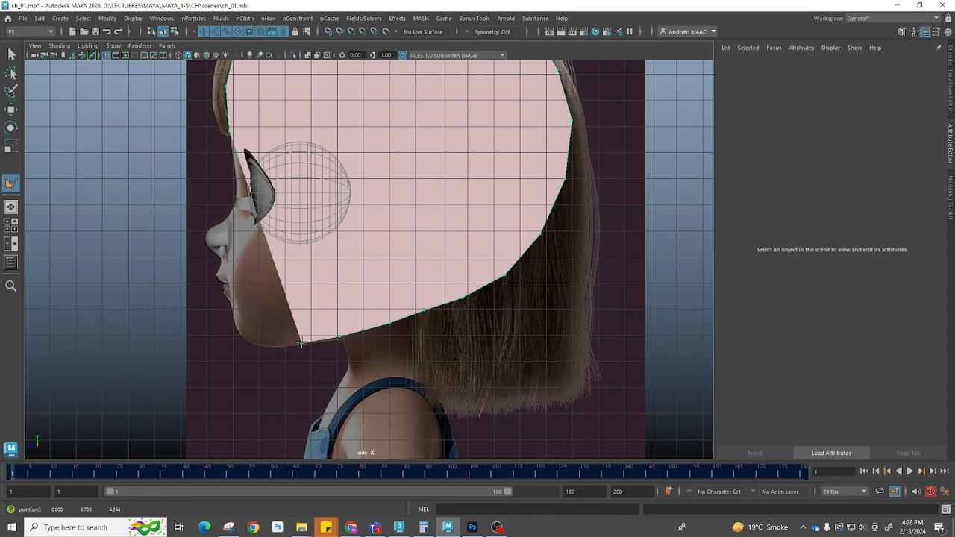
pyautogui.click(272, 346)
pyautogui.click(249, 342)
pyautogui.click(234, 327)
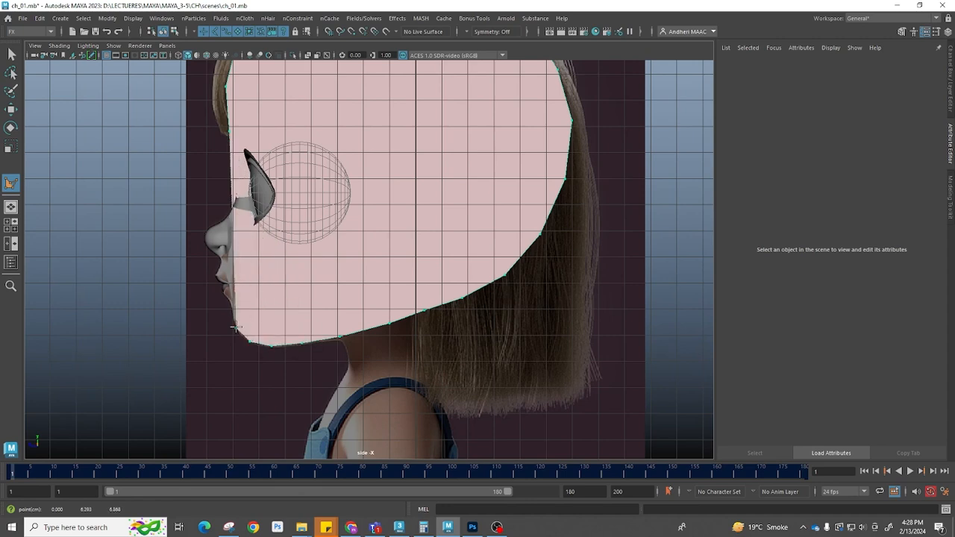
pyautogui.click(232, 312)
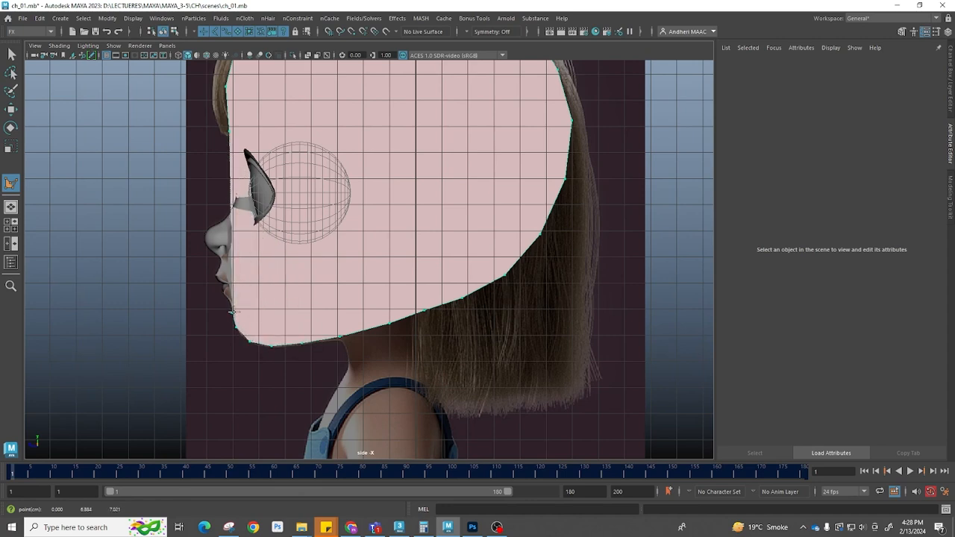
# Extrude the outline face inward and delete its centre face to leave a border strip around the head
pyautogui.press('w')
pyautogui.press('space')
pyautogui.moveTo(415, 342); pyautogui.dragTo(417, 419)
pyautogui.scroll(-5, 480, 304)
pyautogui.press('space')
pyautogui.moveTo(338, 324); pyautogui.dragTo(467, 191)
pyautogui.scroll(-5, 467, 191)
pyautogui.keyDown('alt'); pyautogui.moveTo(467, 191); pyautogui.dragTo(402, 349, button='middle'); pyautogui.keyUp('alt')
pyautogui.scroll(3, 402, 348)
pyautogui.scroll(-8, 401, 348)
pyautogui.keyDown('alt'); pyautogui.moveTo(355, 316); pyautogui.dragTo(452, 293); pyautogui.keyUp('alt')
pyautogui.moveTo(460, 289); pyautogui.dragTo(464, 346, button='right')
pyautogui.click(488, 257)
pyautogui.keyDown('shift'); pyautogui.moveTo(487, 254); pyautogui.dragTo(488, 280, button='right'); pyautogui.keyUp('shift')
pyautogui.keyDown('alt'); pyautogui.moveTo(488, 277); pyautogui.dragTo(484, 169); pyautogui.keyUp('alt')
pyautogui.moveTo(484, 168); pyautogui.dragTo(486, 170, button='middle')
pyautogui.moveTo(486, 170)
pyautogui.mouseDown()
pyautogui.moveTo(473, 162)
pyautogui.moveTo(487, 160)
pyautogui.mouseUp()
pyautogui.click(427, 124)
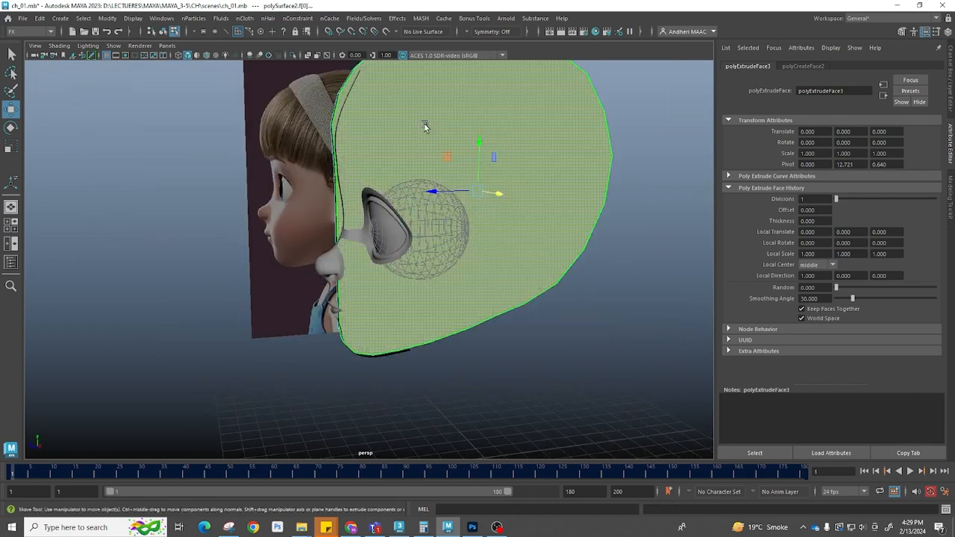
pyautogui.press('Delete')
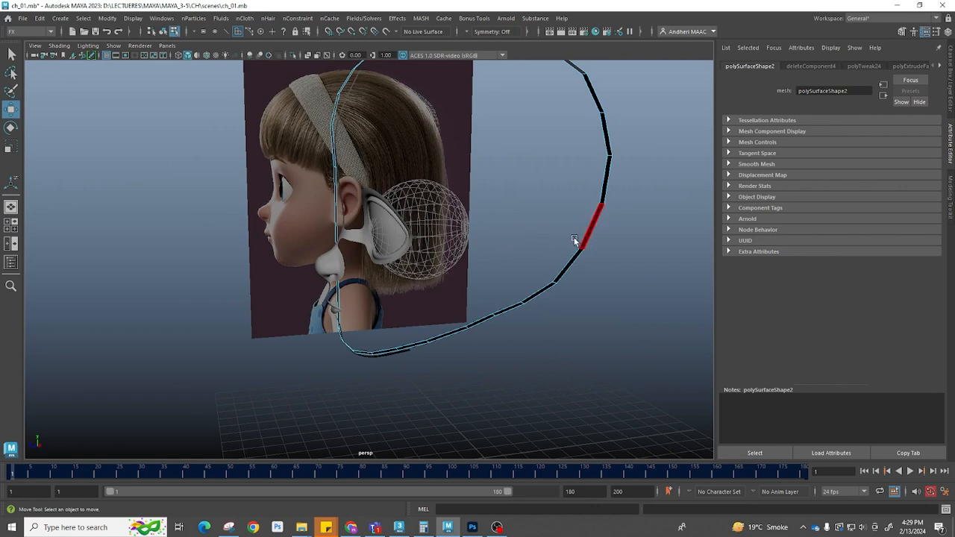
# Center the pivot of the new head-outline strip
pyautogui.moveTo(584, 235); pyautogui.dragTo(664, 196, button='right')
pyautogui.keyDown('alt'); pyautogui.moveTo(665, 197); pyautogui.dragTo(511, 284); pyautogui.keyUp('alt')
pyautogui.press('space')
pyautogui.moveTo(442, 326); pyautogui.dragTo(437, 383)
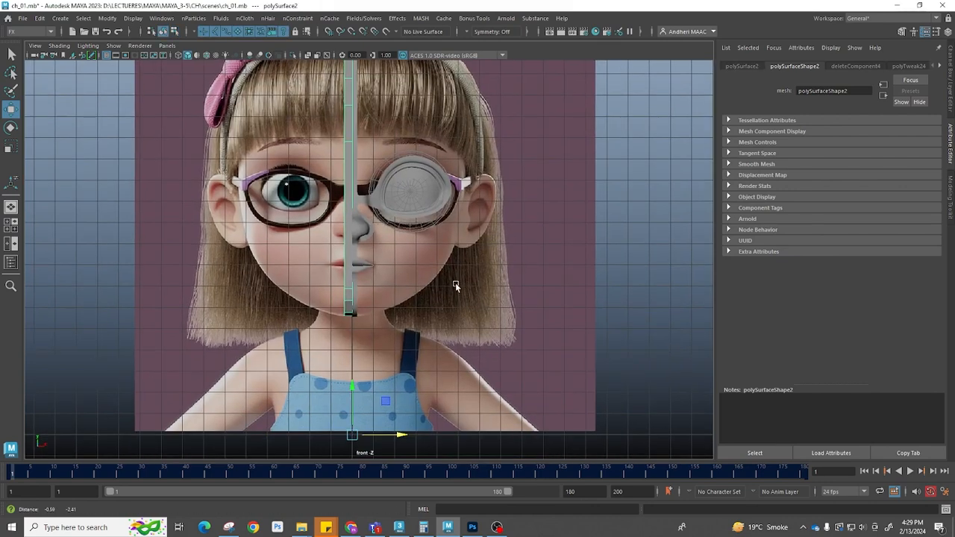
pyautogui.moveTo(400, 437); pyautogui.dragTo(406, 440)
pyautogui.press('space')
pyautogui.press('space')
pyautogui.scroll(4, 399, 310)
pyautogui.press('space')
pyautogui.press('space')
pyautogui.keyDown('alt'); pyautogui.moveTo(375, 331); pyautogui.dragTo(382, 239, button='middle'); pyautogui.keyUp('alt')
pyautogui.keyDown('alt'); pyautogui.moveTo(382, 239); pyautogui.dragTo(423, 342, button='right'); pyautogui.keyUp('alt')
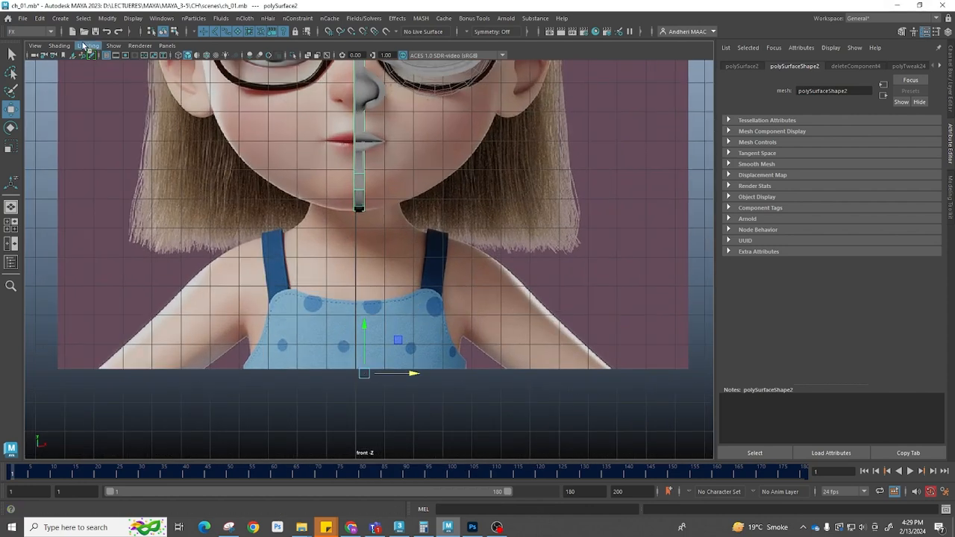
pyautogui.click(132, 20)
pyautogui.moveTo(109, 20)
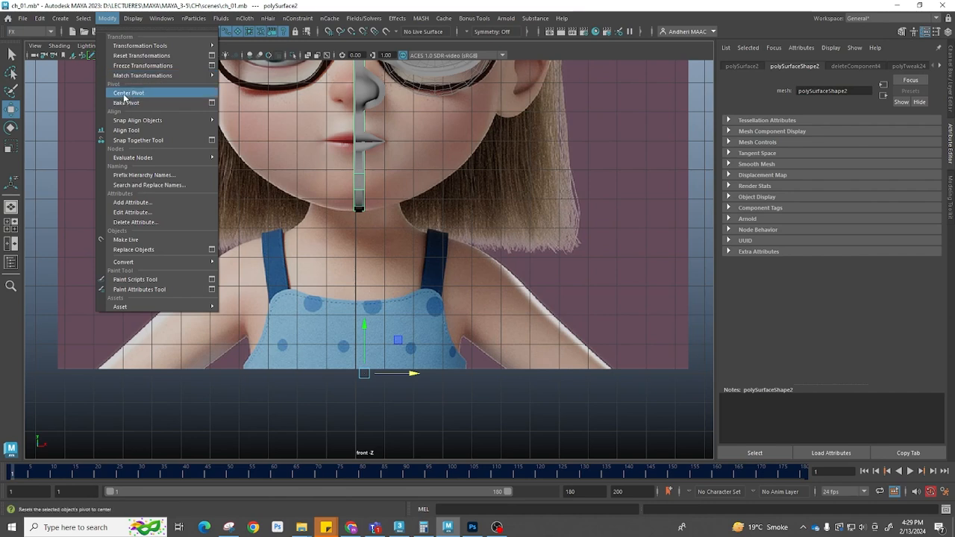
pyautogui.click(123, 94)
# Delete the strip's faces along the face profile, keeping the outline around the skull and jaw
pyautogui.scroll(5, 491, 293)
pyautogui.press('f')
pyautogui.moveTo(404, 220); pyautogui.dragTo(360, 237)
pyautogui.press('space')
pyautogui.moveTo(337, 216); pyautogui.dragTo(332, 262, button='right')
pyautogui.moveTo(266, 192); pyautogui.dragTo(338, 360)
pyautogui.press('Delete')
pyautogui.press('Delete')
pyautogui.press('Delete')
pyautogui.keyDown('alt'); pyautogui.moveTo(395, 367); pyautogui.dragTo(377, 350); pyautogui.keyUp('alt')
pyautogui.moveTo(395, 396); pyautogui.dragTo(395, 397)
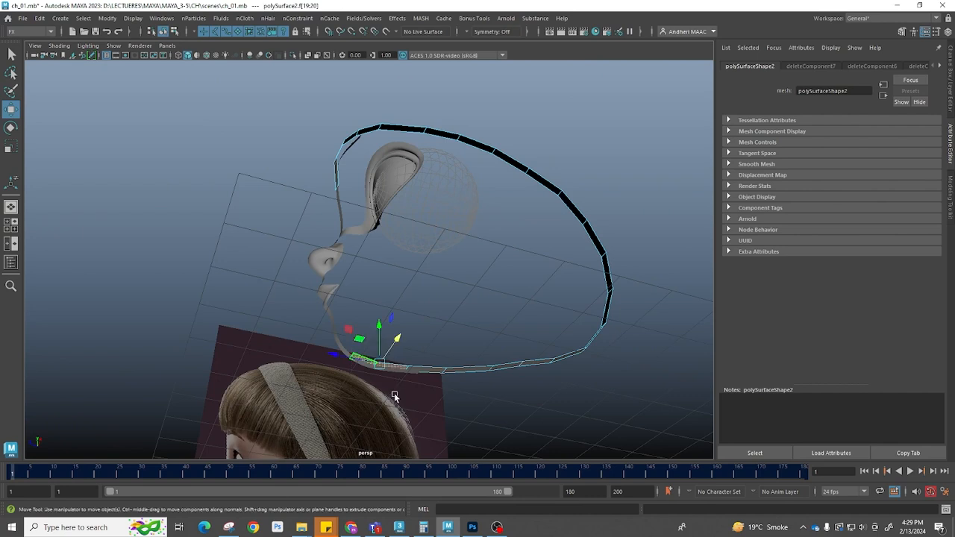
# Delete the selected faces of the outline strip near the jaw
pyautogui.press('Delete')
pyautogui.keyDown('alt'); pyautogui.moveTo(480, 380); pyautogui.dragTo(386, 289); pyautogui.keyUp('alt')
pyautogui.keyDown('alt'); pyautogui.moveTo(386, 289); pyautogui.dragTo(445, 309, button='right'); pyautogui.keyUp('alt')
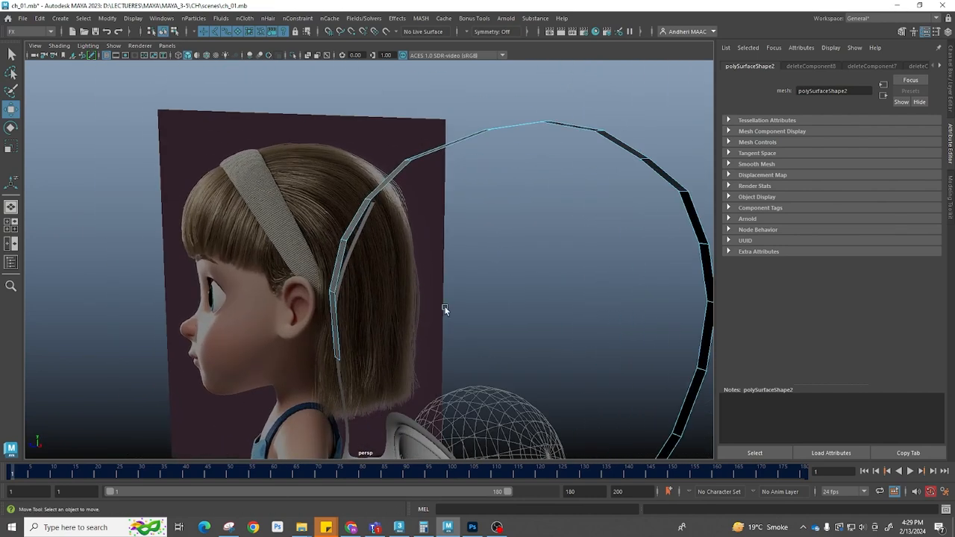
# Select and delete the outline strip's faces in the section running down behind the ear
pyautogui.click(351, 248)
pyautogui.click(356, 240)
pyautogui.moveTo(357, 238); pyautogui.dragTo(466, 94, button='right')
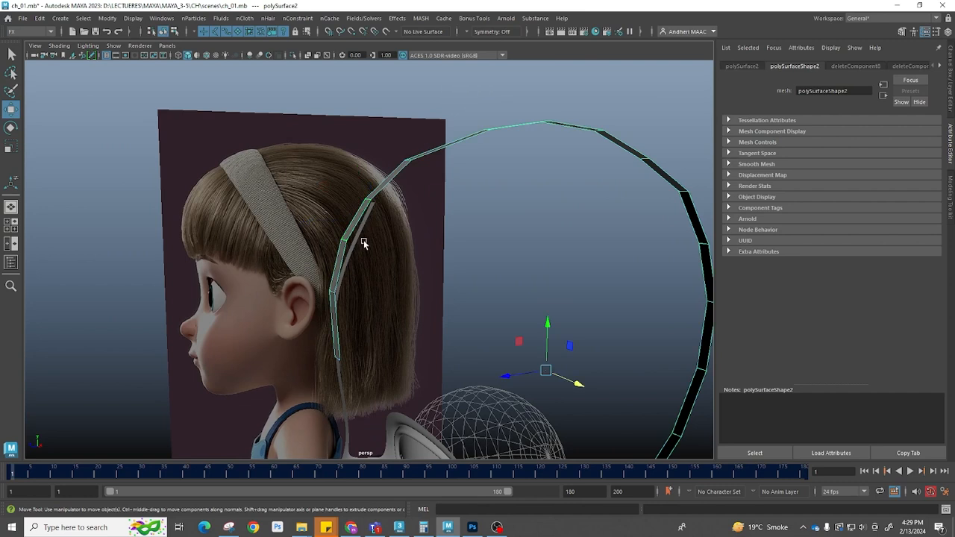
pyautogui.click(364, 239)
pyautogui.moveTo(368, 232); pyautogui.dragTo(323, 234, button='right')
pyautogui.moveTo(404, 280); pyautogui.dragTo(317, 214)
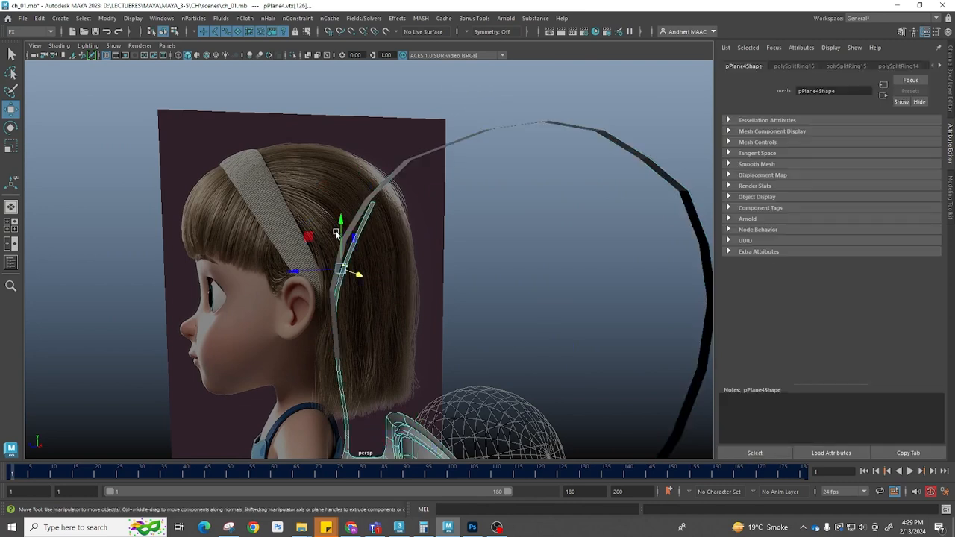
pyautogui.moveTo(371, 231); pyautogui.dragTo(366, 282, button='right')
pyautogui.moveTo(361, 236); pyautogui.dragTo(375, 248, button='right')
pyautogui.press('Delete')
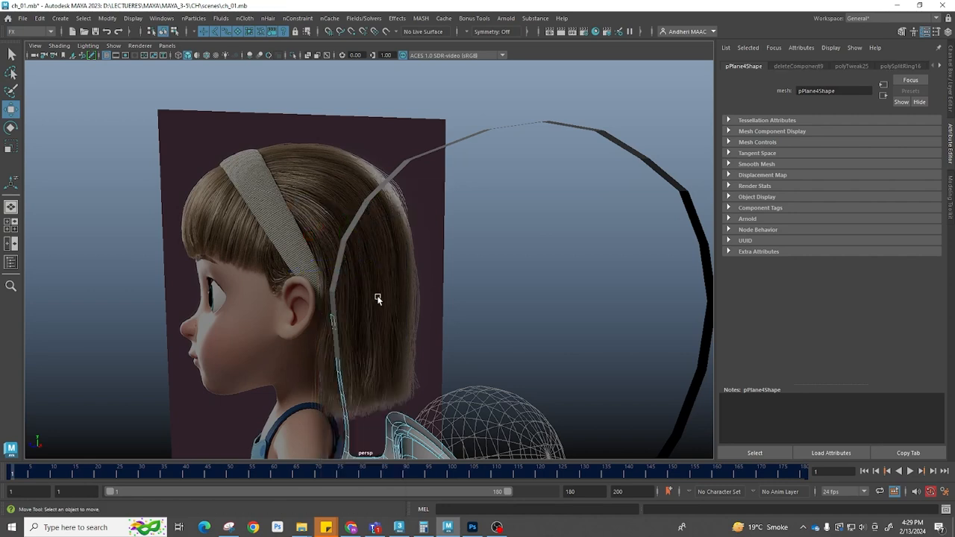
# In front view, draw a polygon outlining the head's right half from the crown centre around the cheek to the chin
pyautogui.moveTo(329, 321); pyautogui.dragTo(455, 132, button='right')
pyautogui.scroll(-4, 483, 318)
pyautogui.keyDown('alt'); pyautogui.moveTo(484, 318); pyautogui.dragTo(494, 366); pyautogui.keyUp('alt')
pyautogui.press('space')
pyautogui.scroll(-6, 494, 365)
pyautogui.click(341, 211)
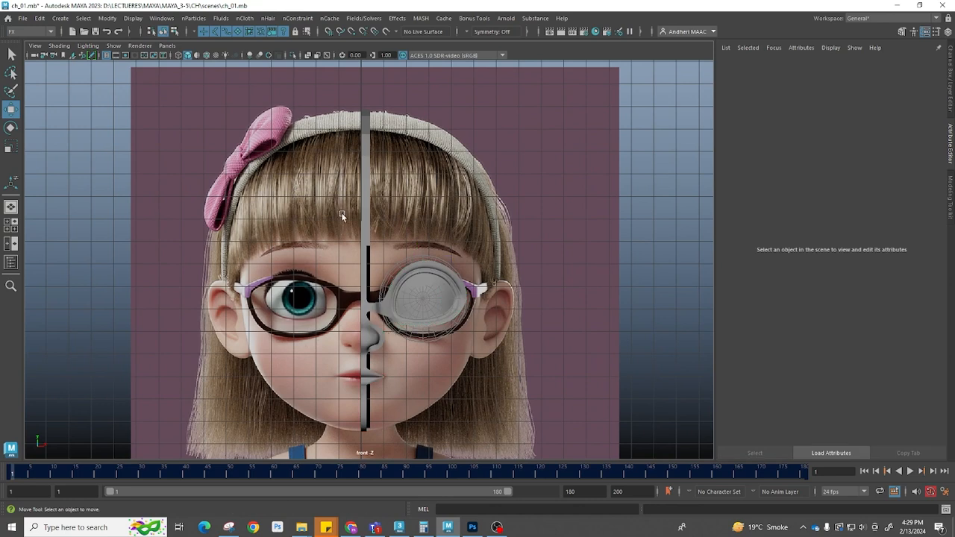
pyautogui.keyDown('shift'); pyautogui.moveTo(496, 190); pyautogui.dragTo(495, 161, button='right'); pyautogui.keyUp('shift')
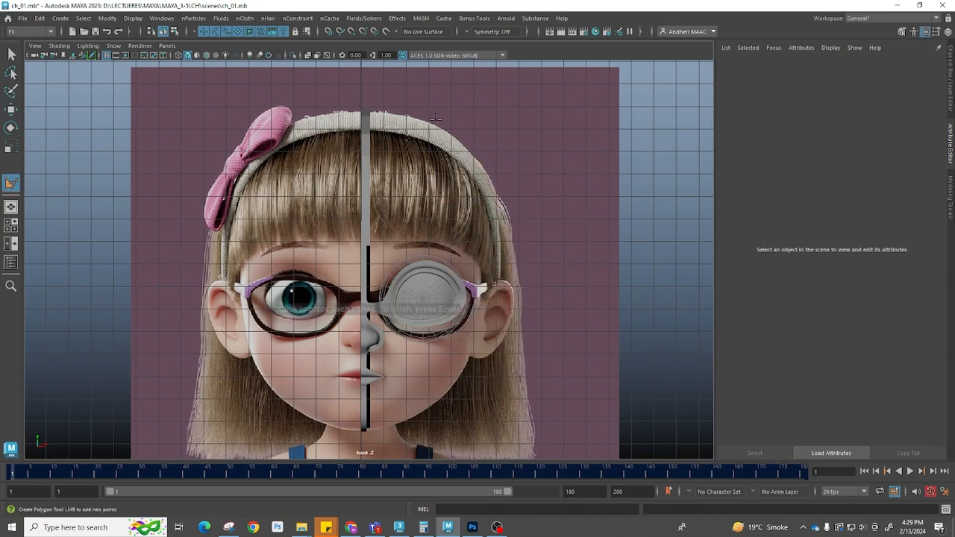
pyautogui.click(378, 113)
pyautogui.click(394, 115)
pyautogui.click(457, 148)
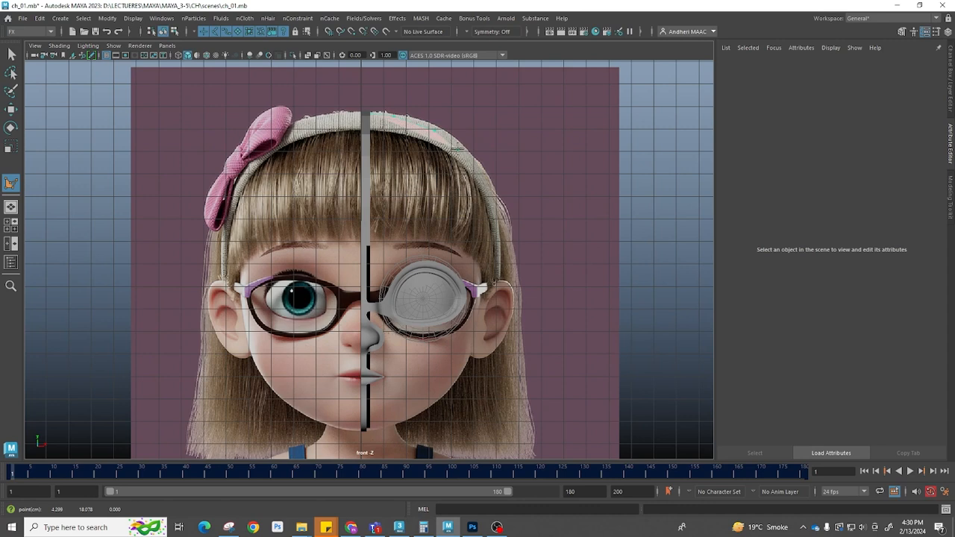
pyautogui.click(486, 187)
pyautogui.click(495, 237)
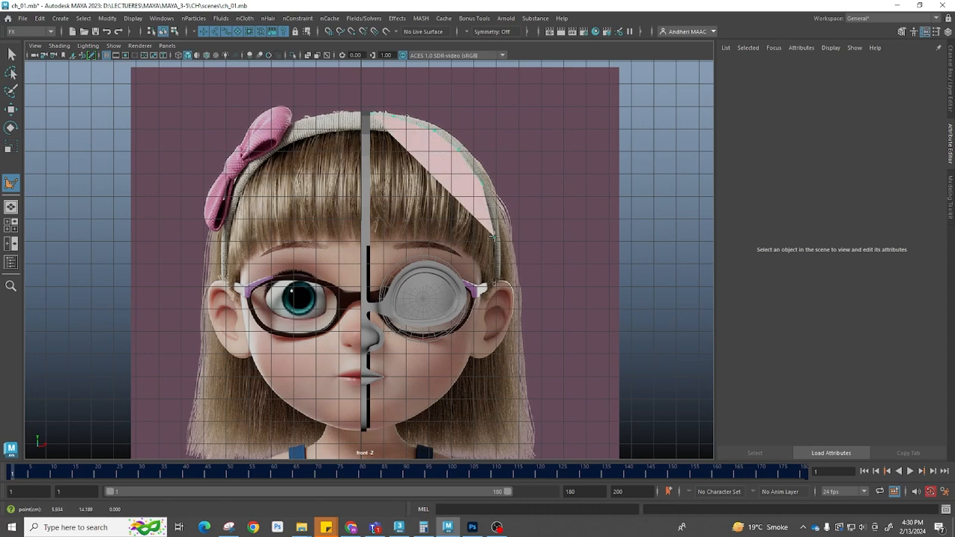
pyautogui.click(491, 265)
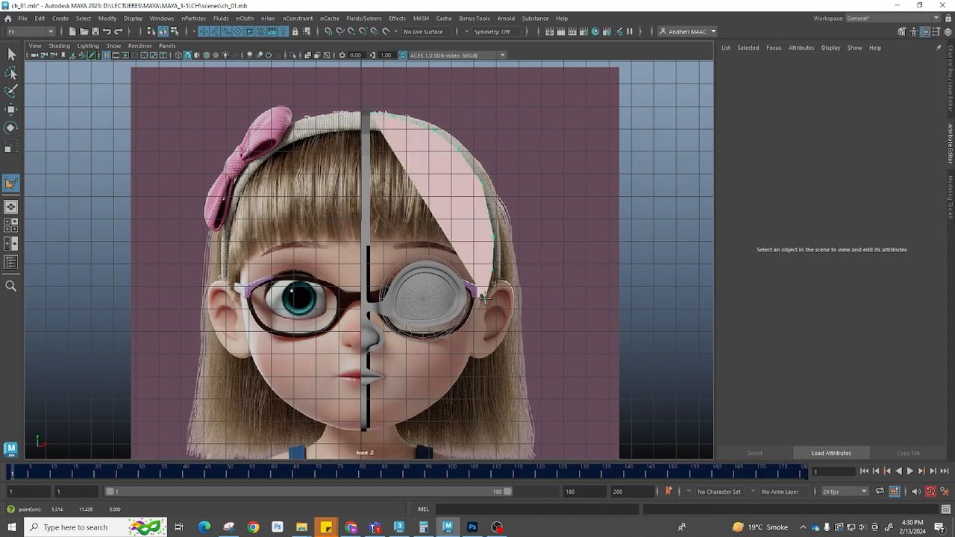
pyautogui.click(478, 335)
pyautogui.click(464, 372)
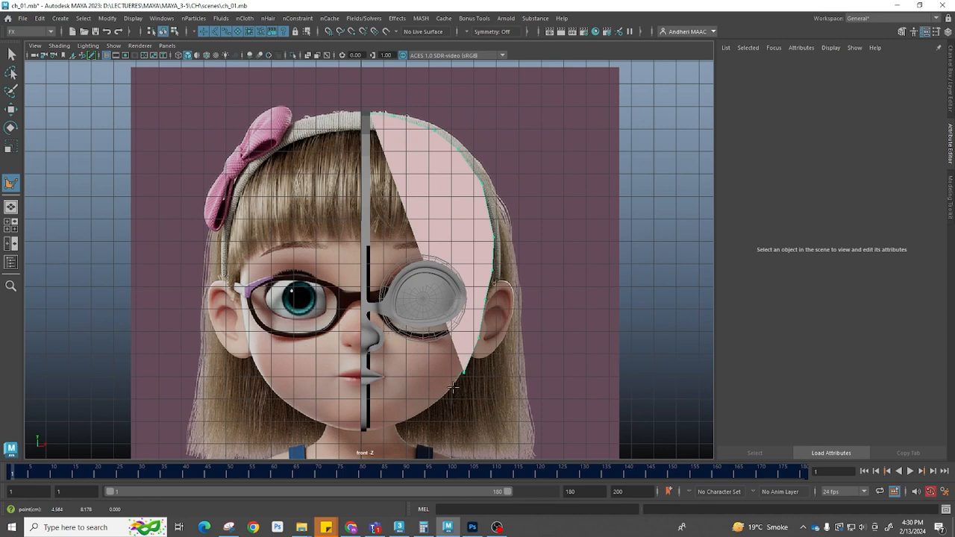
pyautogui.click(451, 392)
pyautogui.click(423, 412)
pyautogui.click(404, 419)
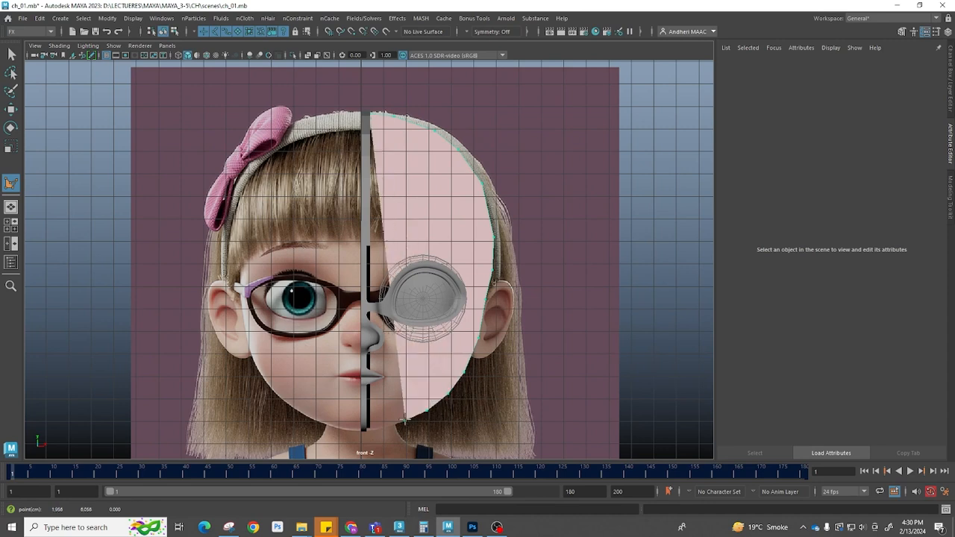
pyautogui.click(395, 423)
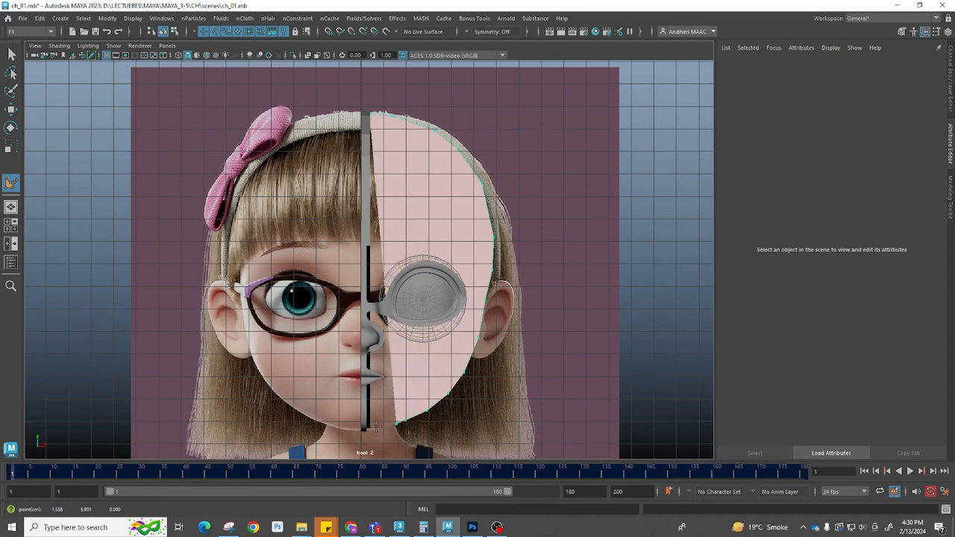
pyautogui.click(365, 427)
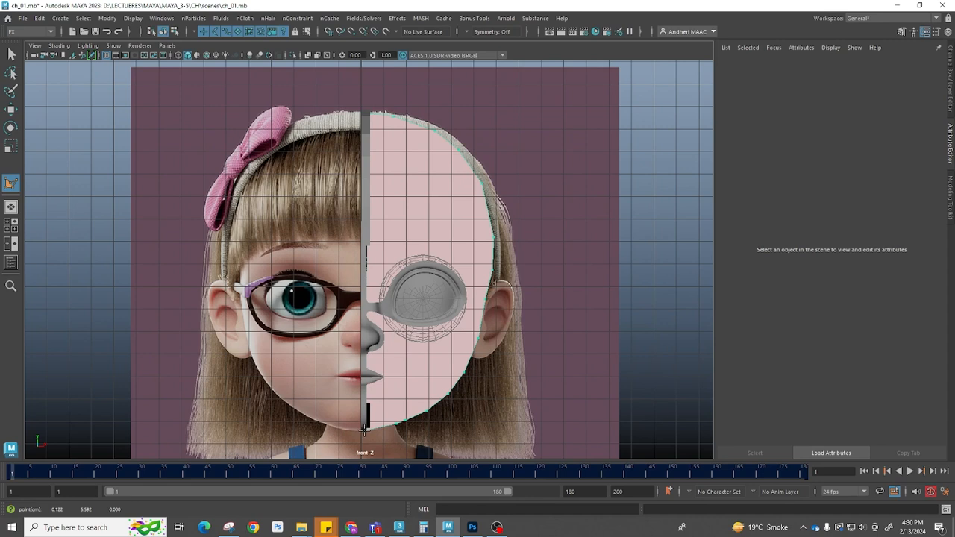
pyautogui.press('w')
# Center the pivot of the new front outline polygon and move it along the depth axis in side view
pyautogui.press('space')
pyautogui.moveTo(495, 349); pyautogui.dragTo(495, 296)
pyautogui.moveTo(494, 296)
pyautogui.keyDown('alt'); pyautogui.mouseDown()
pyautogui.moveTo(434, 289)
pyautogui.moveTo(499, 303)
pyautogui.moveTo(487, 311)
pyautogui.mouseUp(); pyautogui.keyUp('alt')
pyautogui.press('space')
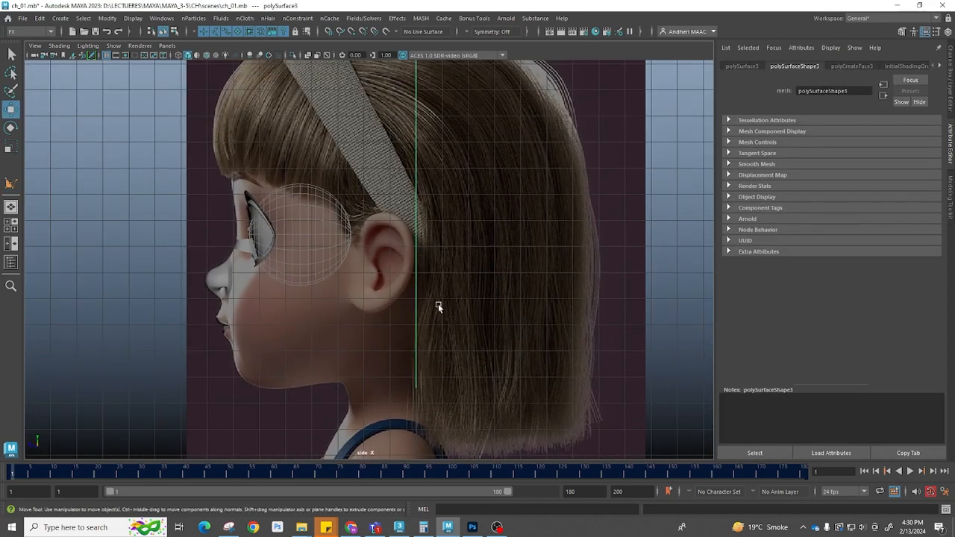
pyautogui.press('f')
pyautogui.keyDown('alt'); pyautogui.moveTo(484, 327); pyautogui.dragTo(490, 294, button='middle'); pyautogui.keyUp('alt')
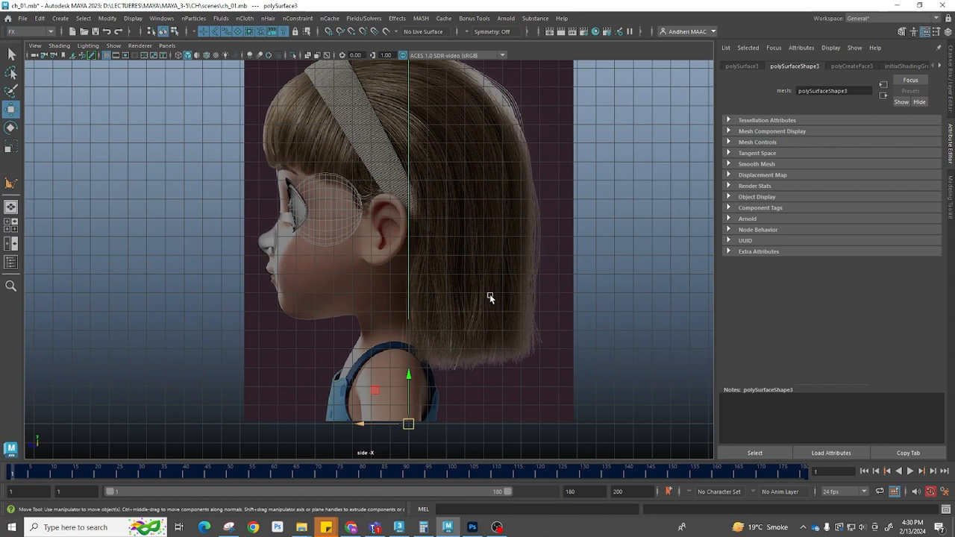
pyautogui.click(108, 18)
pyautogui.click(131, 94)
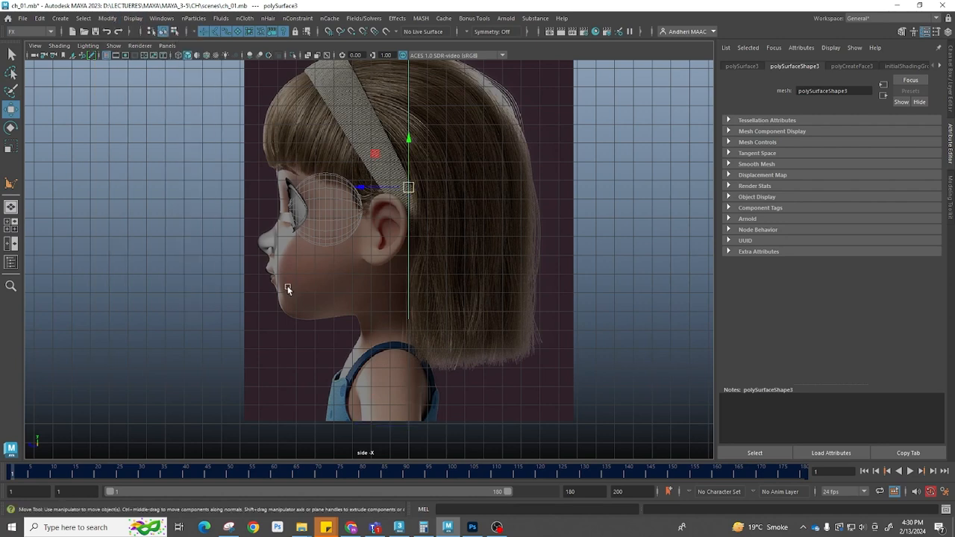
pyautogui.moveTo(363, 189); pyautogui.dragTo(321, 200)
pyautogui.keyDown('alt'); pyautogui.moveTo(314, 262); pyautogui.dragTo(384, 336, button='right'); pyautogui.keyUp('alt')
pyautogui.keyDown('alt'); pyautogui.moveTo(384, 336); pyautogui.dragTo(412, 294, button='middle'); pyautogui.keyUp('alt')
pyautogui.moveTo(387, 314); pyautogui.dragTo(342, 297, button='right')
pyautogui.moveTo(344, 297); pyautogui.dragTo(415, 343)
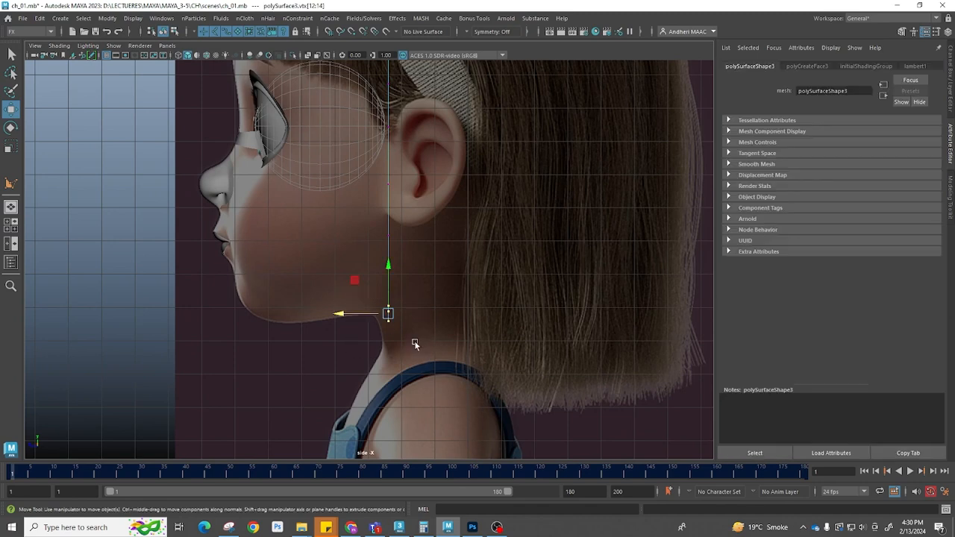
pyautogui.press('b')
pyautogui.moveTo(336, 314); pyautogui.dragTo(263, 313)
pyautogui.hotkey('ctrl', 'z')
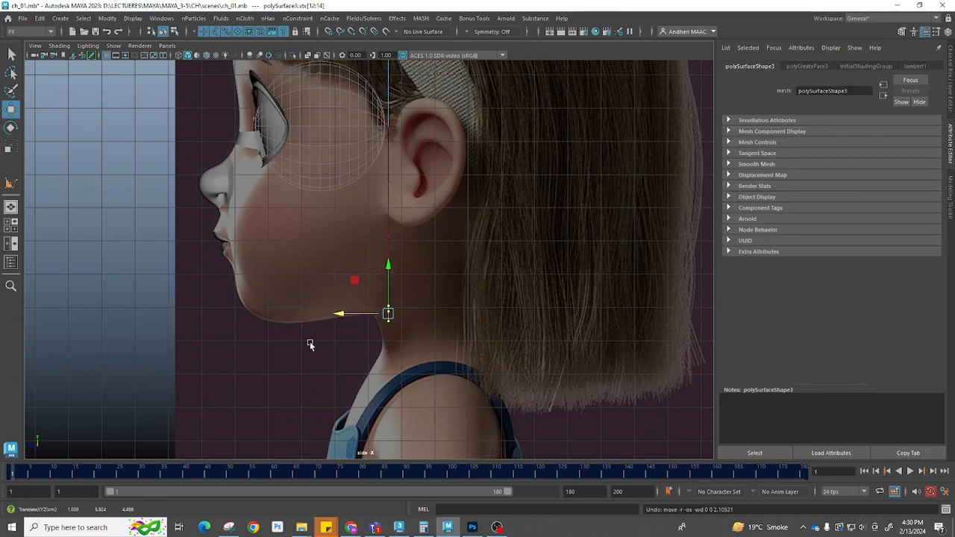
# Extrude the front outline's face inward and delete its centre face to leave a border strip
pyautogui.click(405, 336)
pyautogui.keyDown('alt'); pyautogui.moveTo(406, 218); pyautogui.dragTo(409, 349, button='middle'); pyautogui.keyUp('alt')
pyautogui.press('space')
pyautogui.keyDown('alt'); pyautogui.moveTo(400, 293); pyautogui.dragTo(454, 299); pyautogui.keyUp('alt')
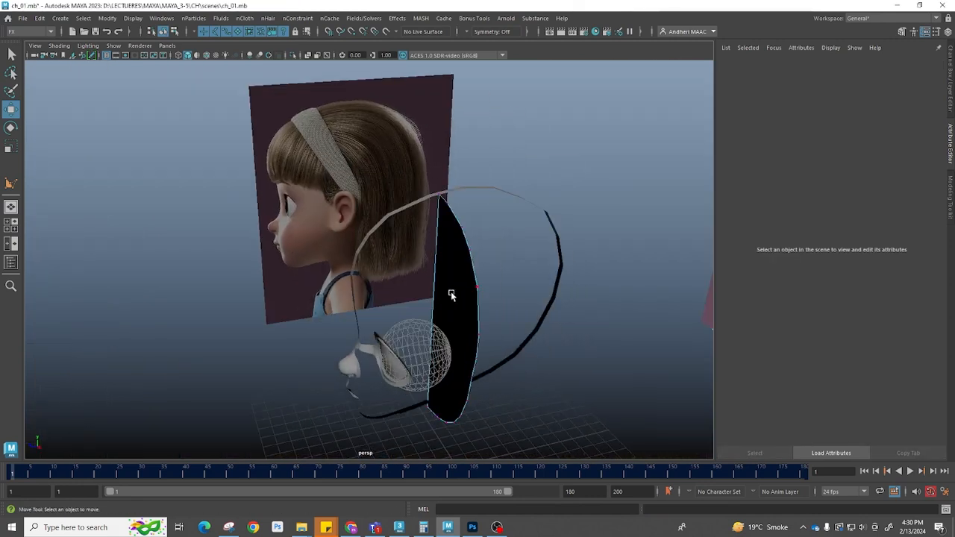
pyautogui.click(456, 291)
pyautogui.keyDown('shift'); pyautogui.moveTo(459, 259); pyautogui.dragTo(461, 287, button='right'); pyautogui.keyUp('shift')
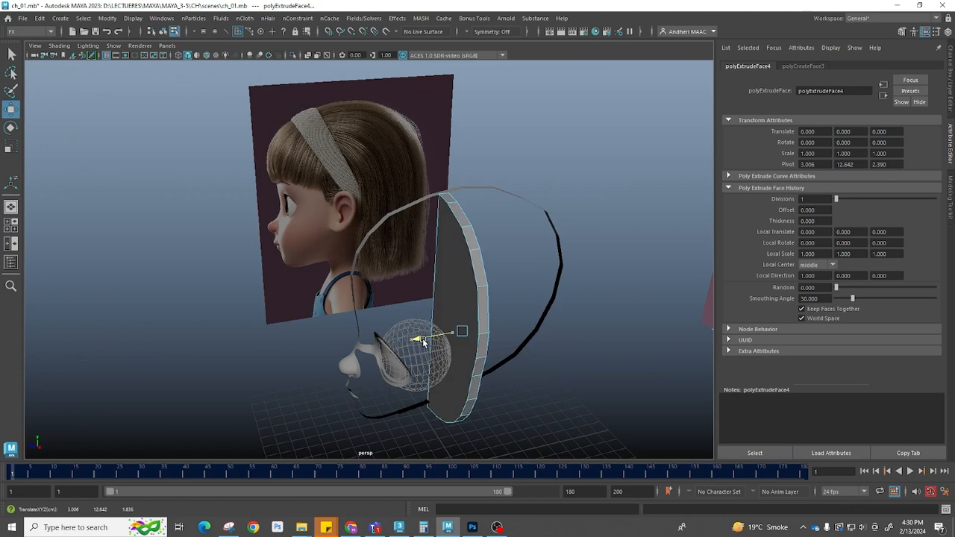
pyautogui.keyDown('alt'); pyautogui.moveTo(425, 340); pyautogui.dragTo(462, 317); pyautogui.keyUp('alt')
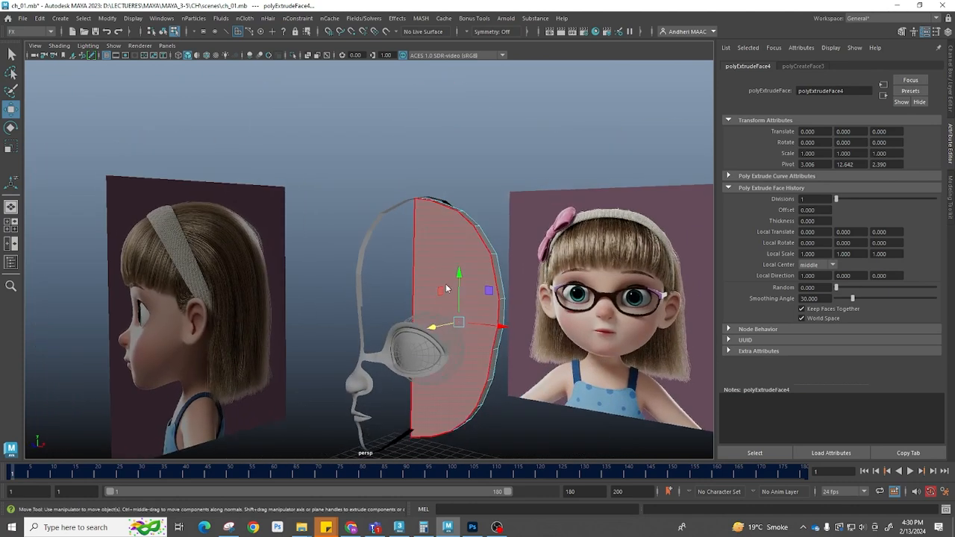
pyautogui.click(446, 287)
pyautogui.press('Delete')
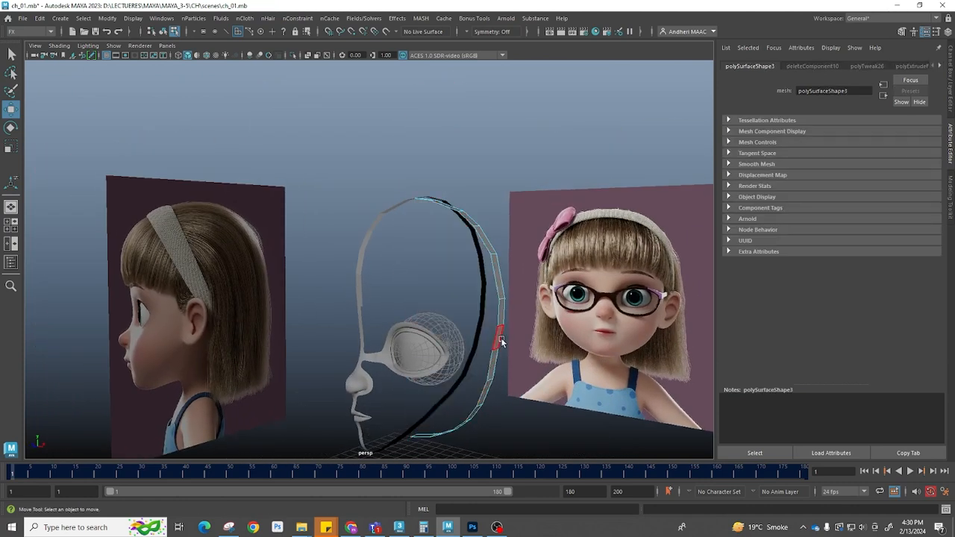
# Extrude the front strip's bottom edge forward under the chin in side view
pyautogui.moveTo(600, 258); pyautogui.dragTo(601, 259, button='right')
pyautogui.press('space')
pyautogui.moveTo(534, 308); pyautogui.dragTo(621, 304)
pyautogui.scroll(-1, 497, 302)
pyautogui.moveTo(354, 224); pyautogui.dragTo(325, 226)
pyautogui.keyDown('alt'); pyautogui.moveTo(396, 321); pyautogui.dragTo(424, 276, button='middle'); pyautogui.keyUp('alt')
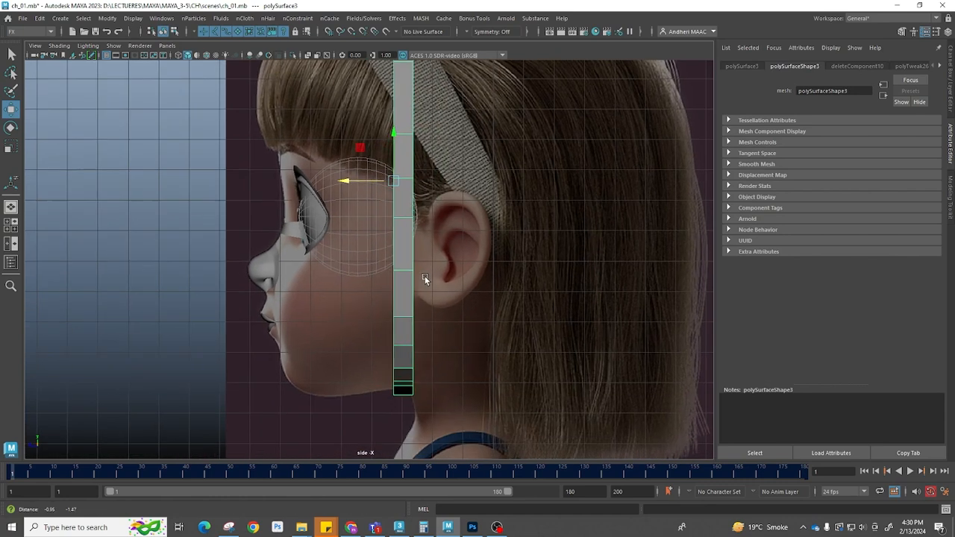
pyautogui.keyDown('alt'); pyautogui.moveTo(407, 341); pyautogui.dragTo(414, 281, button='middle'); pyautogui.keyUp('alt')
pyautogui.keyDown('alt'); pyautogui.moveTo(414, 281); pyautogui.dragTo(421, 367, button='right'); pyautogui.keyUp('alt')
pyautogui.moveTo(509, 393); pyautogui.dragTo(405, 358)
pyautogui.hotkey('ctrl', 'e')
pyautogui.click(437, 391)
pyautogui.moveTo(347, 353); pyautogui.dragTo(361, 354)
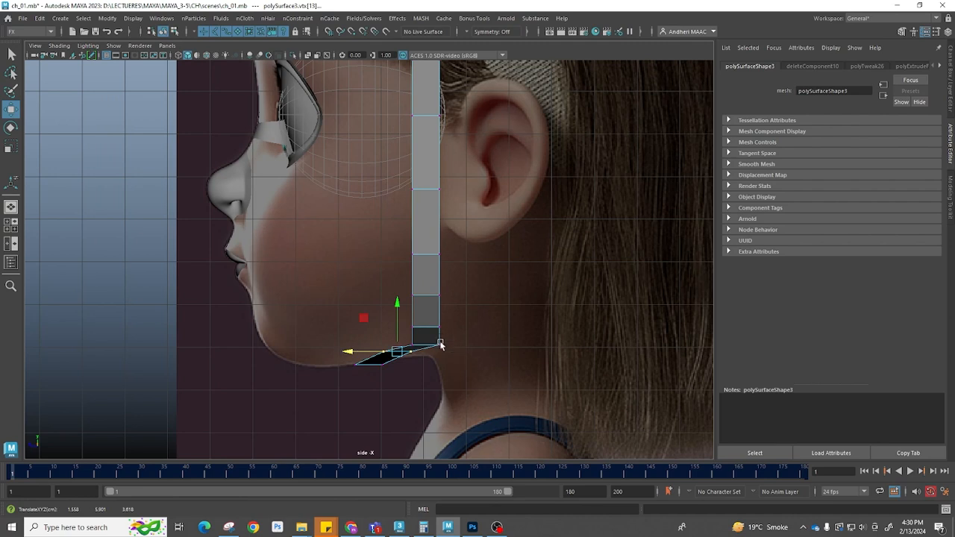
# Reshape the strip's lower edges to curve along the jaw toward the chin
pyautogui.moveTo(449, 349); pyautogui.dragTo(407, 337)
pyautogui.click(377, 341)
pyautogui.hotkey('ctrl', 'z')
pyautogui.moveTo(393, 234); pyautogui.dragTo(447, 271)
pyautogui.moveTo(393, 255); pyautogui.dragTo(380, 256)
pyautogui.moveTo(386, 269); pyautogui.dragTo(442, 314)
pyautogui.moveTo(393, 296); pyautogui.dragTo(458, 346)
pyautogui.scroll(3, 435, 376)
pyautogui.moveTo(425, 403); pyautogui.dragTo(363, 396)
pyautogui.scroll(3, 498, 320)
pyautogui.click(519, 290)
pyautogui.moveTo(481, 291); pyautogui.dragTo(450, 296)
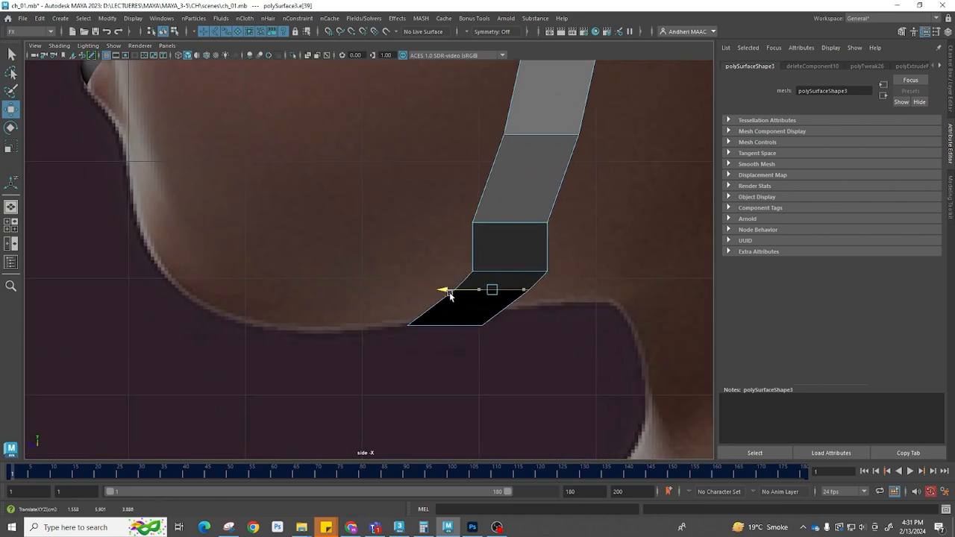
# Move the strip's upper edges forward so it follows the cheek in front of the ear
pyautogui.click(475, 222)
pyautogui.moveTo(465, 222); pyautogui.dragTo(483, 224)
pyautogui.keyDown('alt'); pyautogui.moveTo(520, 209); pyautogui.dragTo(453, 396, button='middle'); pyautogui.keyUp('alt')
pyautogui.click(476, 323)
pyautogui.moveTo(417, 321); pyautogui.dragTo(431, 323)
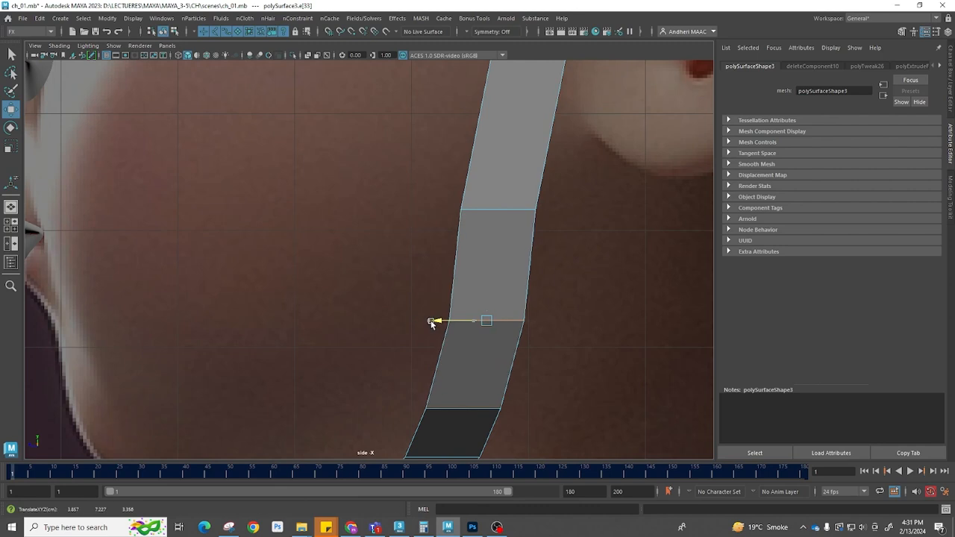
pyautogui.click(478, 208)
pyautogui.moveTo(453, 211); pyautogui.dragTo(461, 211)
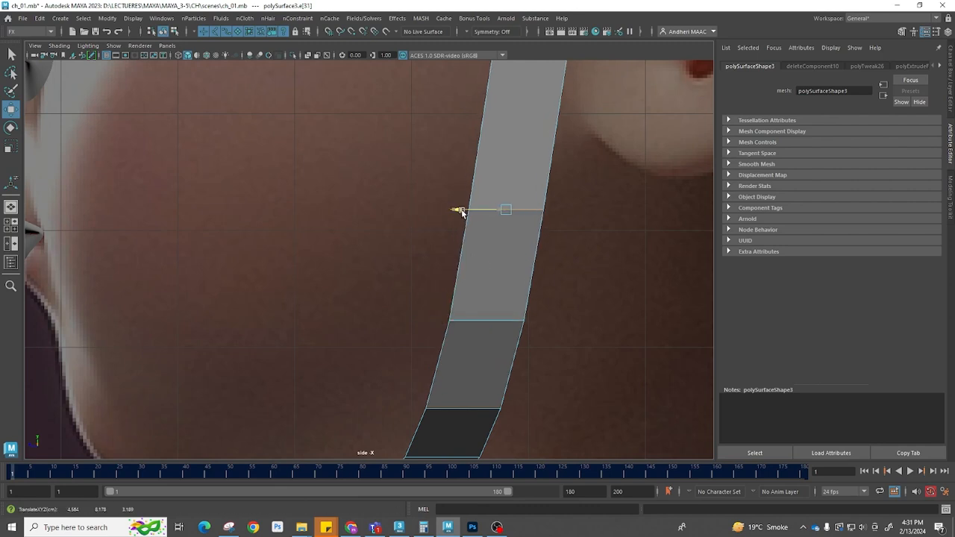
pyautogui.scroll(-10, 496, 245)
pyautogui.keyDown('alt'); pyautogui.moveTo(455, 200); pyautogui.dragTo(433, 255, button='middle'); pyautogui.keyUp('alt')
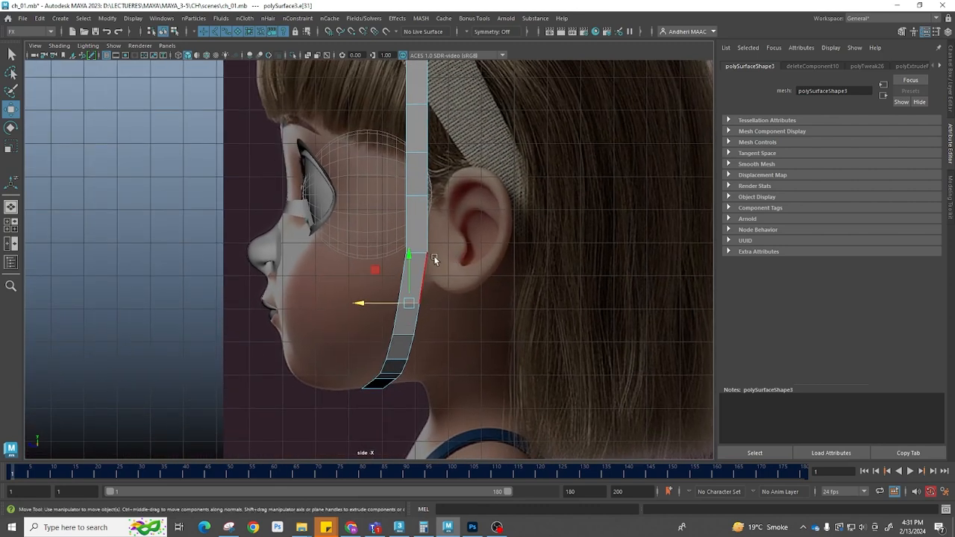
pyautogui.moveTo(387, 254); pyautogui.dragTo(377, 251)
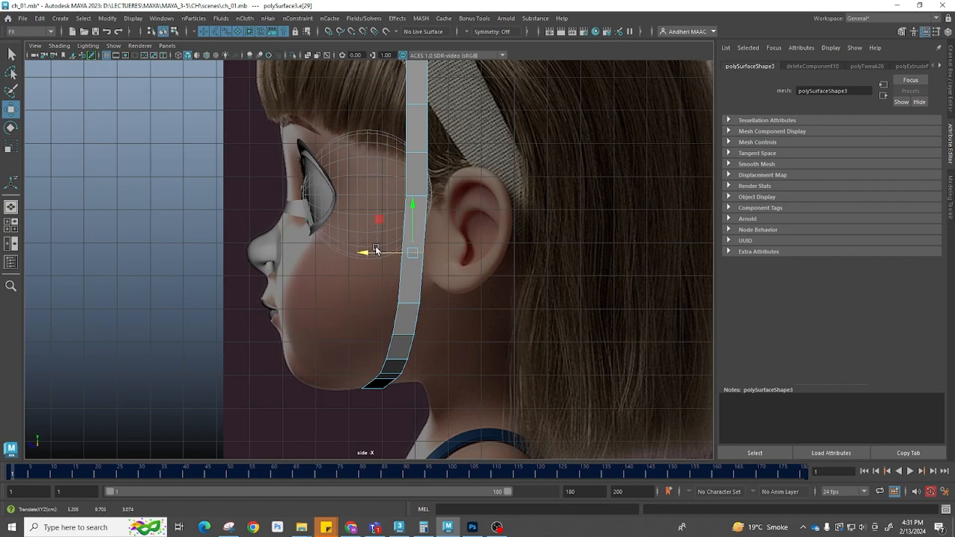
pyautogui.keyDown('alt'); pyautogui.moveTo(428, 211); pyautogui.dragTo(429, 269, button='middle'); pyautogui.keyUp('alt')
pyautogui.moveTo(430, 269); pyautogui.dragTo(442, 153, button='right')
pyautogui.keyDown('alt'); pyautogui.moveTo(438, 262); pyautogui.dragTo(439, 219, button='middle'); pyautogui.keyUp('alt')
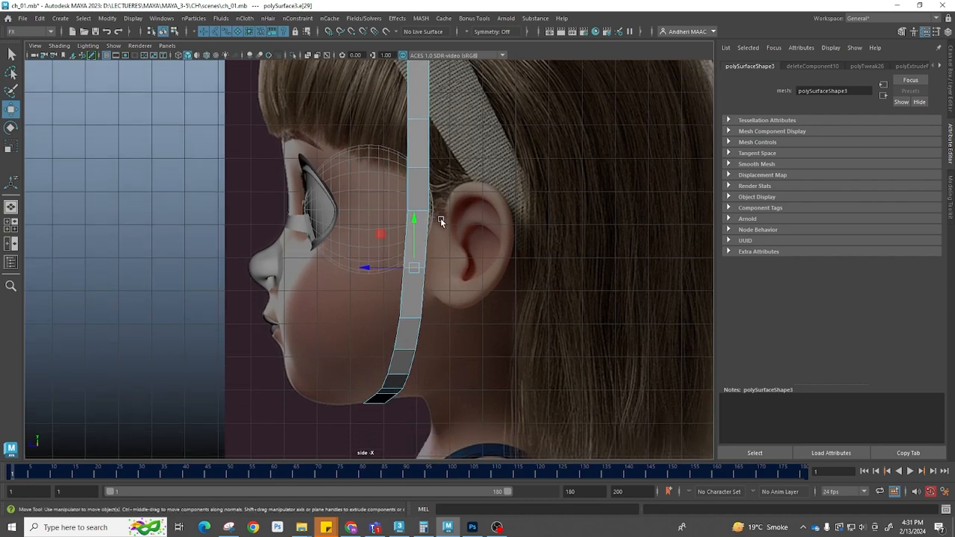
# Select the outline strips together with the face mesh and combine them into one object
pyautogui.press('space')
pyautogui.moveTo(453, 267); pyautogui.dragTo(400, 341)
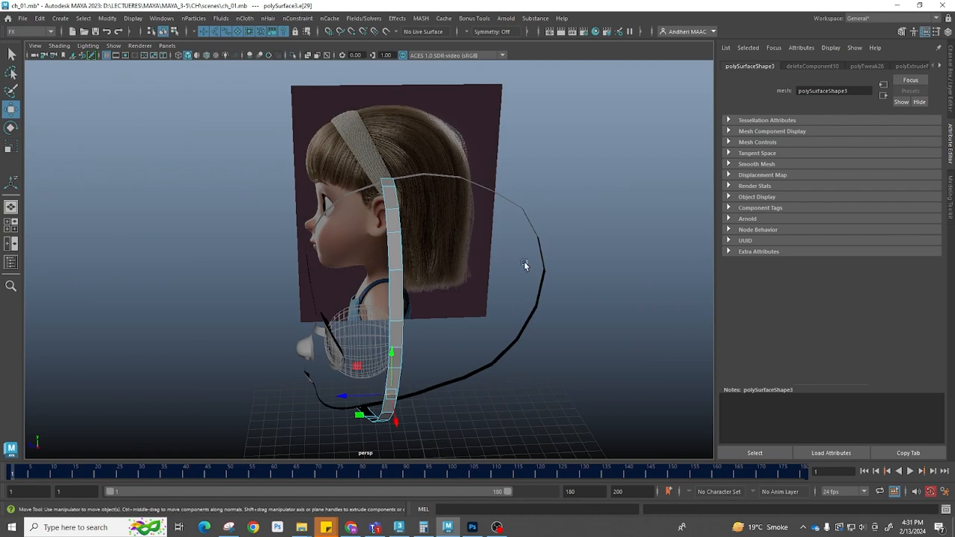
pyautogui.keyDown('alt'); pyautogui.moveTo(524, 261); pyautogui.dragTo(347, 258); pyautogui.keyUp('alt')
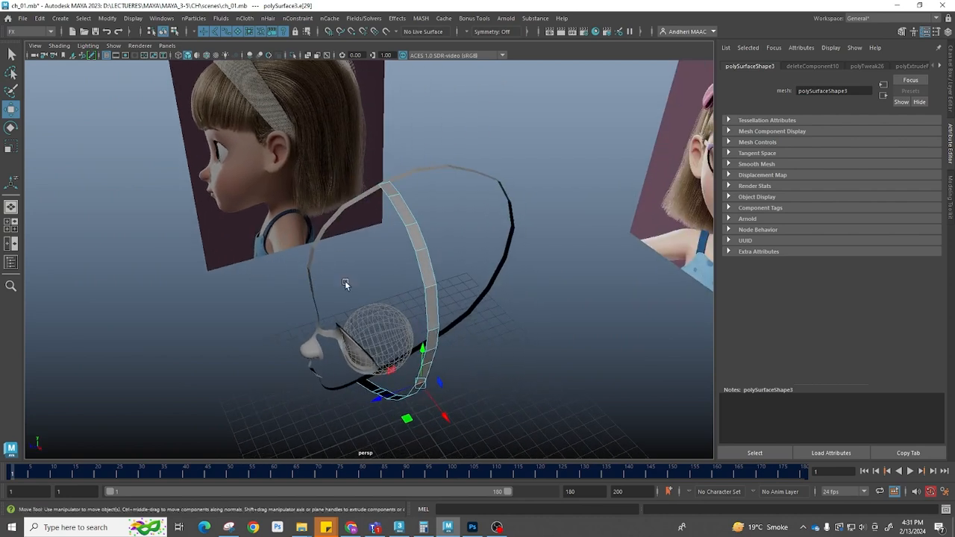
pyautogui.keyDown('alt'); pyautogui.moveTo(431, 306); pyautogui.dragTo(369, 293); pyautogui.keyUp('alt')
pyautogui.keyDown('alt'); pyautogui.moveTo(429, 294); pyautogui.dragTo(350, 294); pyautogui.keyUp('alt')
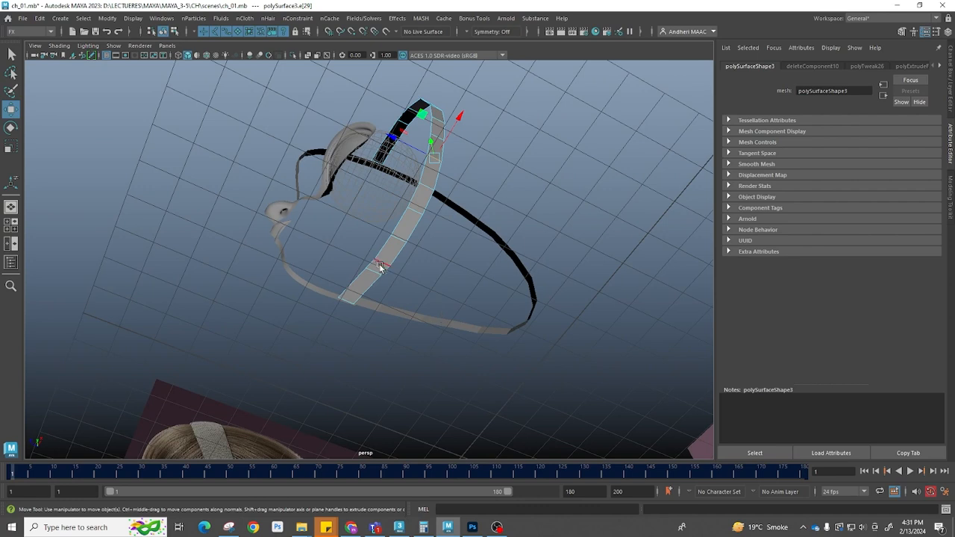
pyautogui.keyDown('alt'); pyautogui.moveTo(482, 397); pyautogui.dragTo(472, 345); pyautogui.keyUp('alt')
pyautogui.scroll(2, 456, 328)
pyautogui.moveTo(466, 315); pyautogui.dragTo(484, 297, button='right')
pyautogui.keyDown('alt'); pyautogui.moveTo(374, 348); pyautogui.dragTo(383, 296); pyautogui.keyUp('alt')
pyautogui.click(382, 291)
pyautogui.keyDown('shift'); pyautogui.click(489, 281); pyautogui.keyUp('shift')
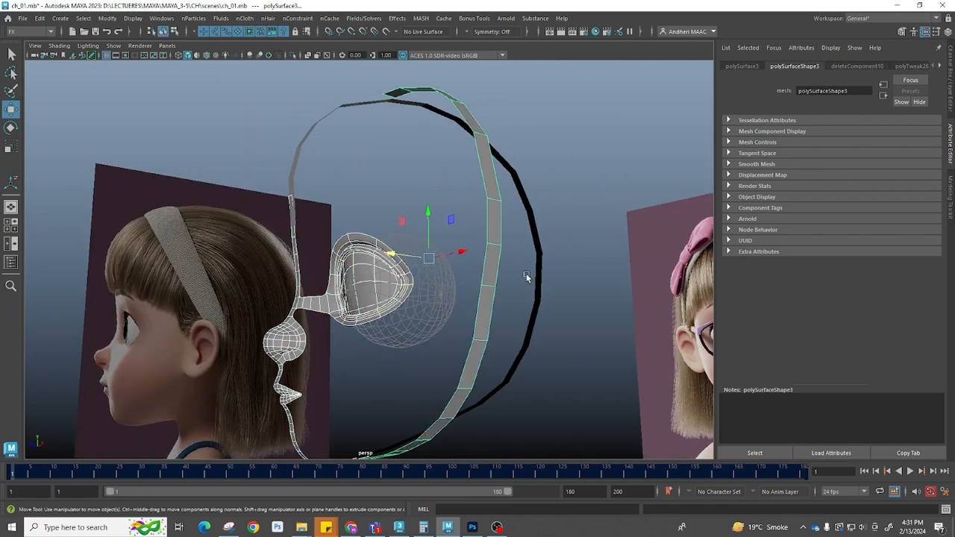
pyautogui.keyDown('shift'); pyautogui.click(539, 276); pyautogui.keyUp('shift')
pyautogui.keyDown('shift'); pyautogui.moveTo(566, 230); pyautogui.dragTo(561, 439, button='right'); pyautogui.keyUp('shift')
pyautogui.scroll(3, 440, 302)
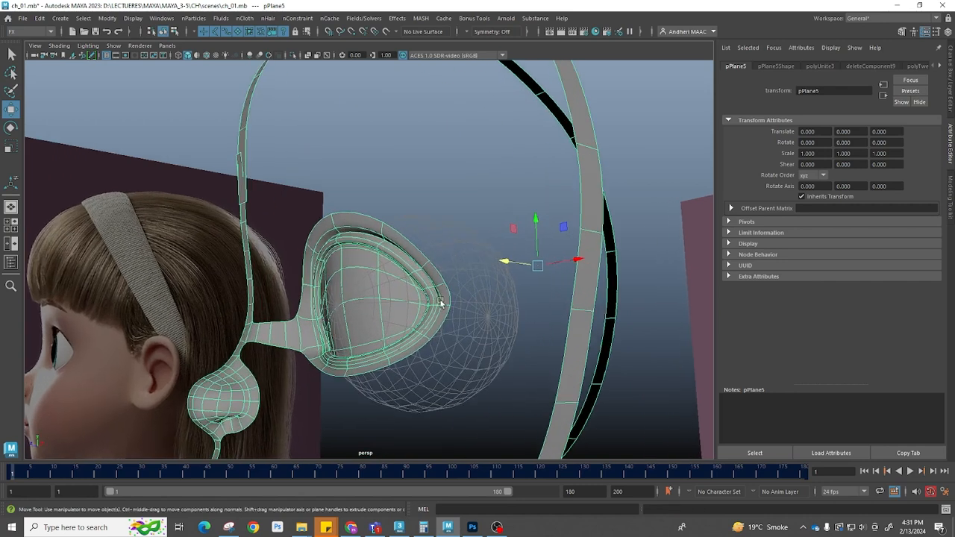
# Select an edge on the outer head strip and move it up to line up with the eye rim's outer corner
pyautogui.press('F10')
pyautogui.click(450, 295)
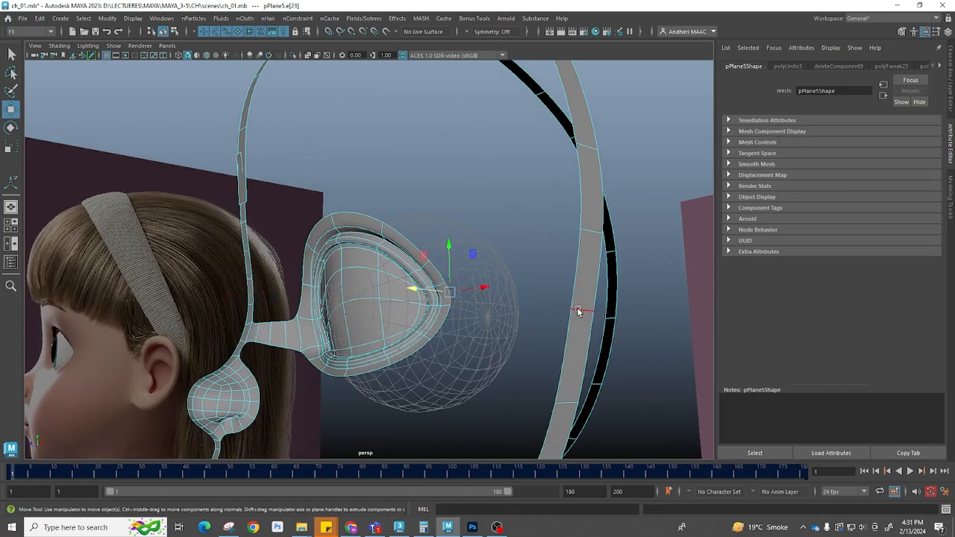
pyautogui.click(581, 306)
pyautogui.keyDown('shift'); pyautogui.moveTo(639, 286); pyautogui.dragTo(681, 288, button='right'); pyautogui.keyUp('shift')
pyautogui.click(562, 301)
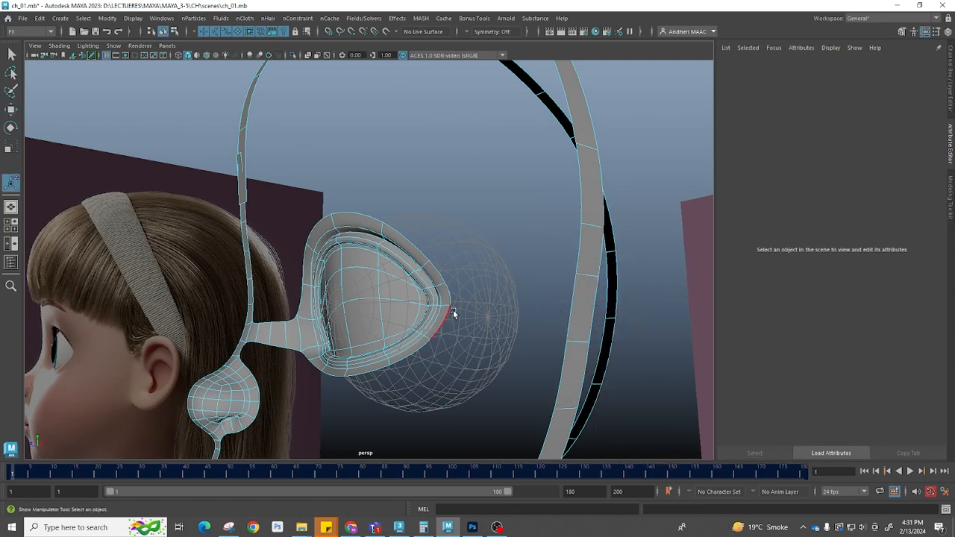
pyautogui.click(581, 311)
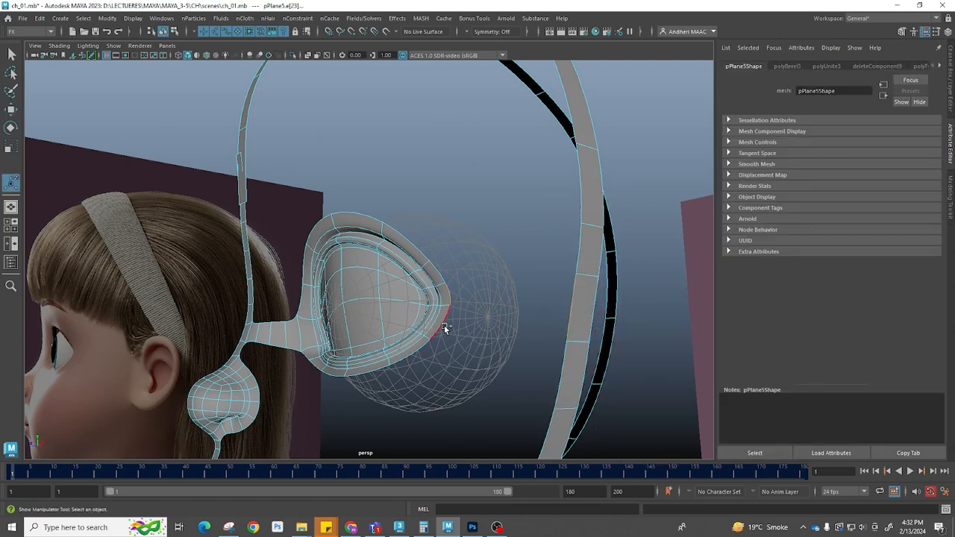
pyautogui.click(559, 366)
pyautogui.press('q')
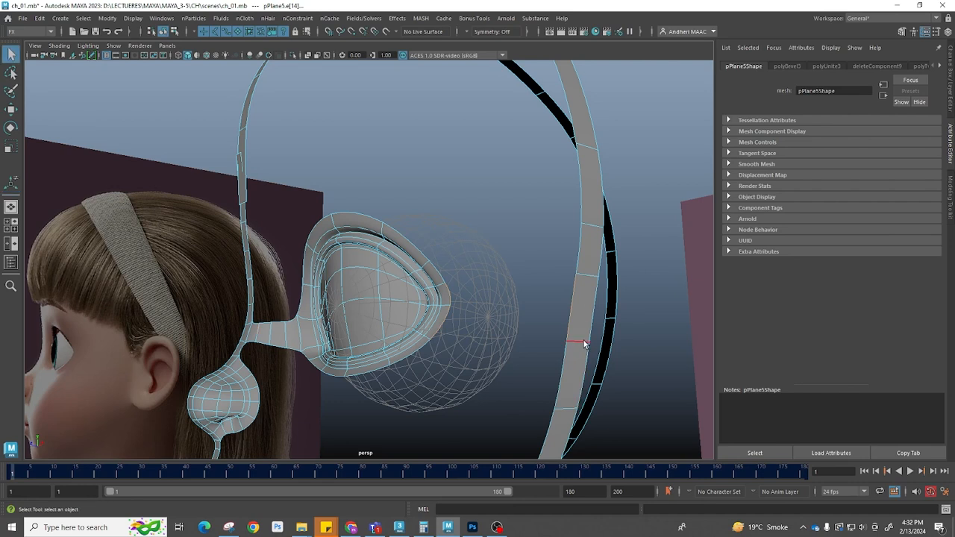
pyautogui.click(580, 341)
pyautogui.press('w')
pyautogui.moveTo(579, 314); pyautogui.dragTo(584, 282)
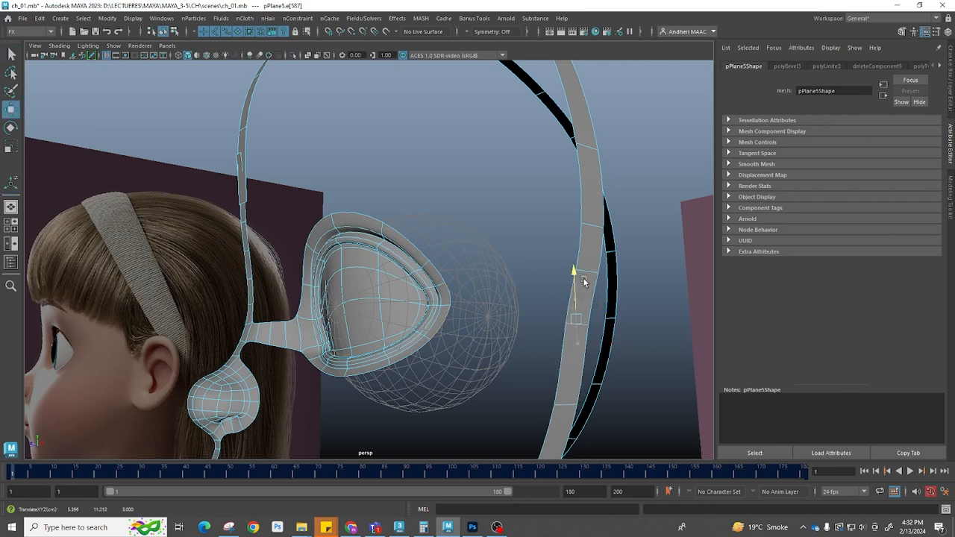
# In side view, reposition the strip's edges beside the eye so they match the eye rim's height
pyautogui.press('1')
pyautogui.press('space')
pyautogui.click(643, 345)
pyautogui.scroll(5, 554, 313)
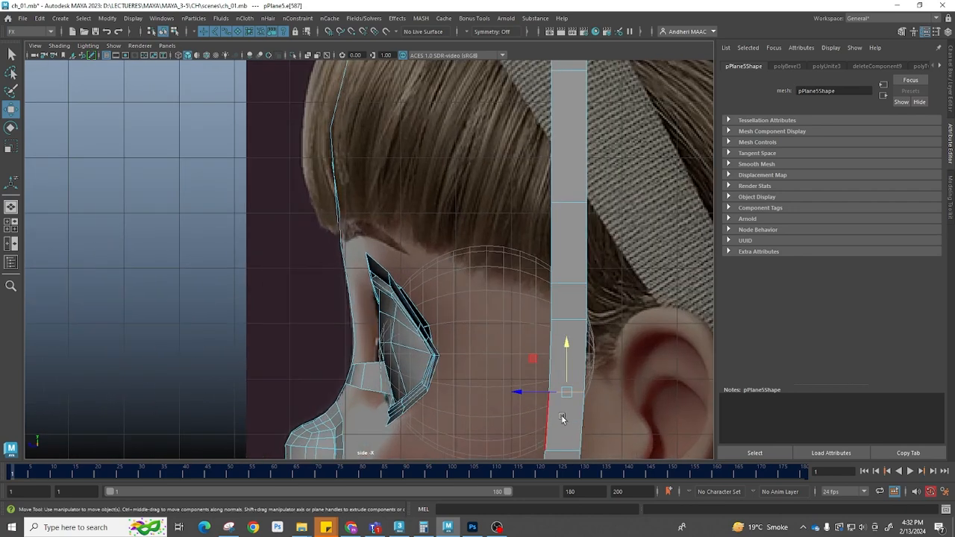
pyautogui.click(565, 287)
pyautogui.keyDown('ctrl'); pyautogui.moveTo(597, 280); pyautogui.dragTo(675, 277, button='right'); pyautogui.keyUp('ctrl')
pyautogui.click(569, 321)
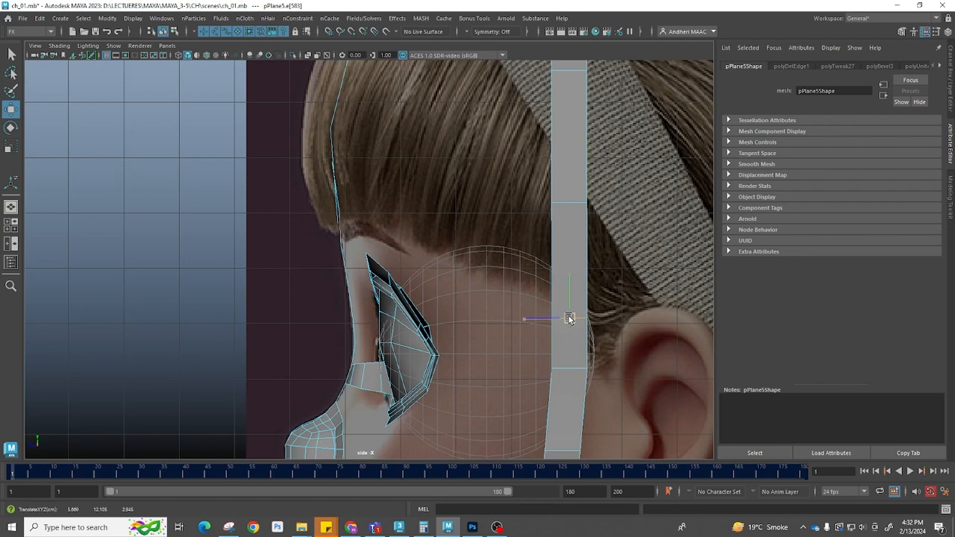
pyautogui.click(571, 370)
pyautogui.moveTo(569, 370); pyautogui.dragTo(565, 368)
pyautogui.keyDown('alt'); pyautogui.moveTo(564, 449); pyautogui.dragTo(569, 360, button='middle'); pyautogui.keyUp('alt')
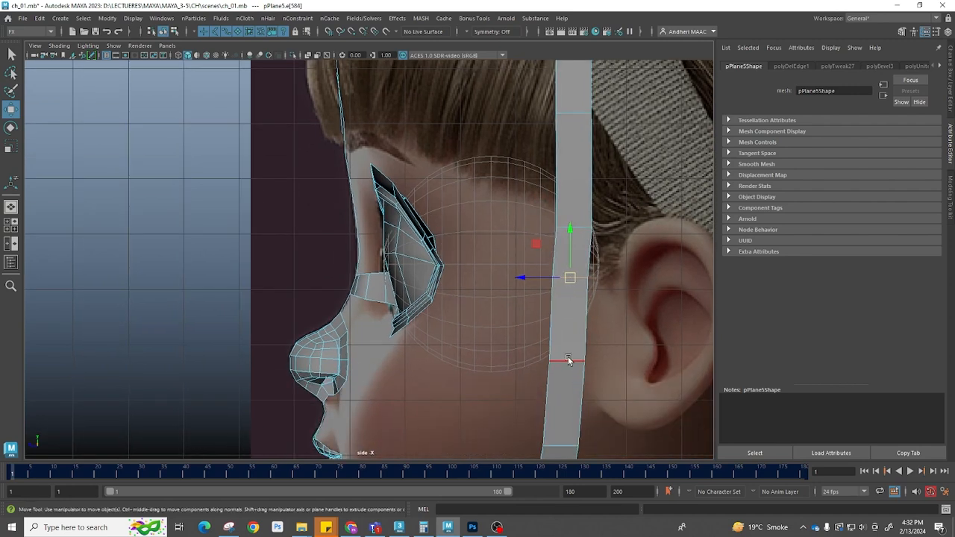
pyautogui.click(564, 362)
pyautogui.moveTo(565, 360); pyautogui.dragTo(605, 338)
pyautogui.press('space')
pyautogui.press('space')
# In front view, move the eye rim's outer vertices toward the temple next to the side strip
pyautogui.scroll(6, 605, 338)
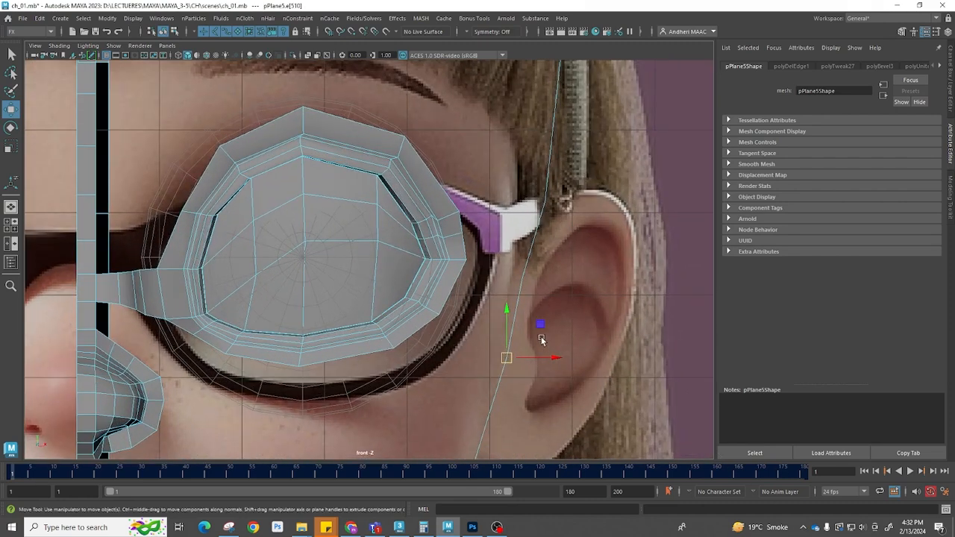
pyautogui.moveTo(521, 299); pyautogui.dragTo(497, 295, button='right')
pyautogui.moveTo(497, 265); pyautogui.dragTo(523, 288)
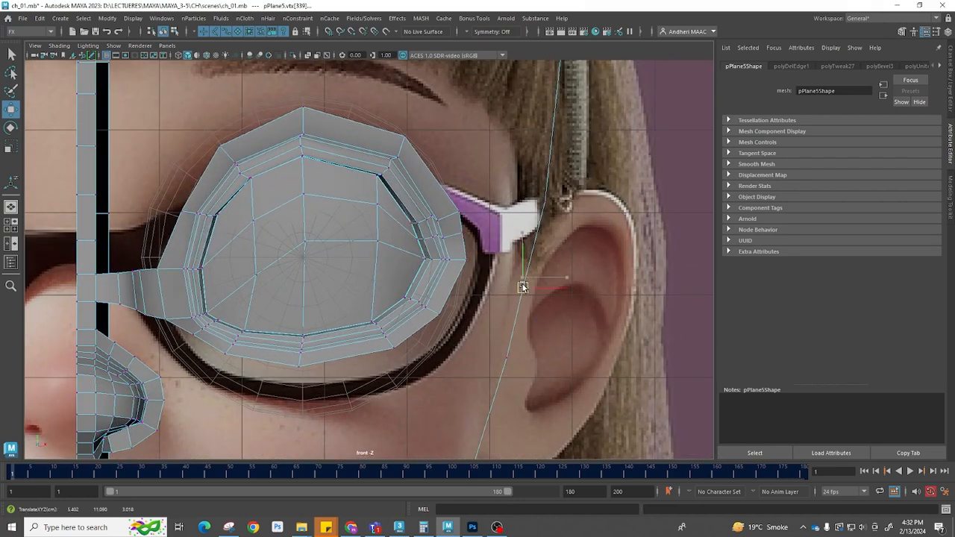
pyautogui.keyDown('alt'); pyautogui.moveTo(560, 264); pyautogui.dragTo(554, 323, button='middle'); pyautogui.keyUp('alt')
pyautogui.moveTo(516, 243); pyautogui.dragTo(569, 296)
pyautogui.moveTo(538, 262); pyautogui.dragTo(517, 255)
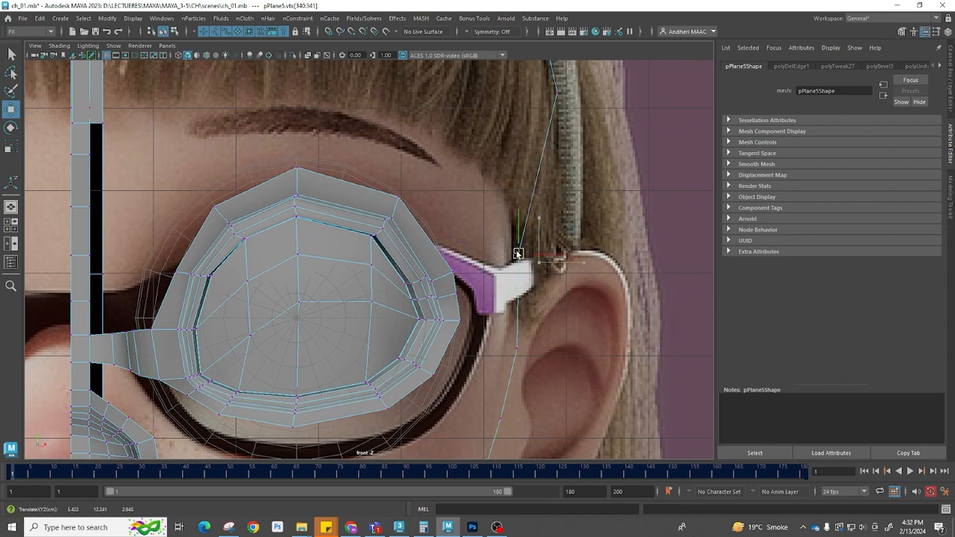
pyautogui.moveTo(538, 392); pyautogui.dragTo(508, 344)
pyautogui.keyDown('alt'); pyautogui.moveTo(526, 423); pyautogui.dragTo(553, 279, button='middle'); pyautogui.keyUp('alt')
pyautogui.moveTo(549, 296); pyautogui.dragTo(529, 274)
pyautogui.keyDown('alt'); pyautogui.moveTo(502, 393); pyautogui.dragTo(526, 281, button='middle'); pyautogui.keyUp('alt')
pyautogui.moveTo(480, 319); pyautogui.dragTo(516, 352)
pyautogui.moveTo(501, 336); pyautogui.dragTo(494, 334)
pyautogui.moveTo(496, 382)
pyautogui.keyDown('alt'); pyautogui.mouseDown(button='middle')
pyautogui.moveTo(531, 292)
pyautogui.moveTo(420, 441)
pyautogui.mouseUp(button='middle'); pyautogui.keyUp('alt')
pyautogui.press('space')
pyautogui.moveTo(503, 315); pyautogui.dragTo(506, 265)
pyautogui.keyDown('alt'); pyautogui.moveTo(499, 266); pyautogui.dragTo(483, 281); pyautogui.keyUp('alt')
# Bridge the eye rim's outer edges to the matching edges of the side strip
pyautogui.press('F10')
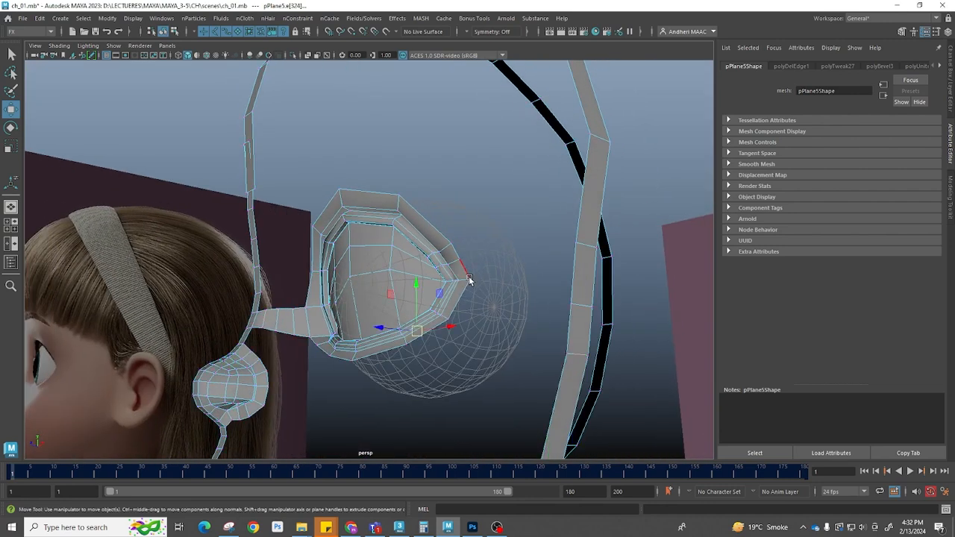
pyautogui.click(466, 271)
pyautogui.keyDown('shift'); pyautogui.click(574, 281); pyautogui.keyUp('shift')
pyautogui.keyDown('shift'); pyautogui.click(463, 295); pyautogui.keyUp('shift')
pyautogui.keyDown('shift'); pyautogui.click(569, 320); pyautogui.keyUp('shift')
pyautogui.keyDown('shift'); pyautogui.moveTo(551, 244); pyautogui.dragTo(561, 364, button='right'); pyautogui.keyUp('shift')
pyautogui.moveTo(554, 273); pyautogui.dragTo(570, 273)
pyautogui.click(532, 367)
pyautogui.click(521, 275)
pyautogui.moveTo(543, 279); pyautogui.dragTo(608, 478, button='right')
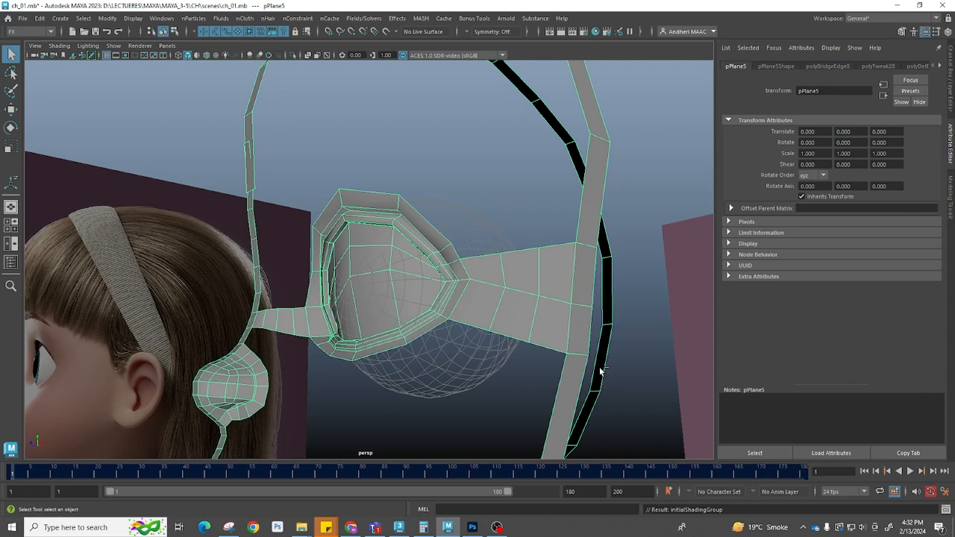
# Save the scene under the new name ch_02.mb
pyautogui.hotkey('ctrl', 'shift', 's')
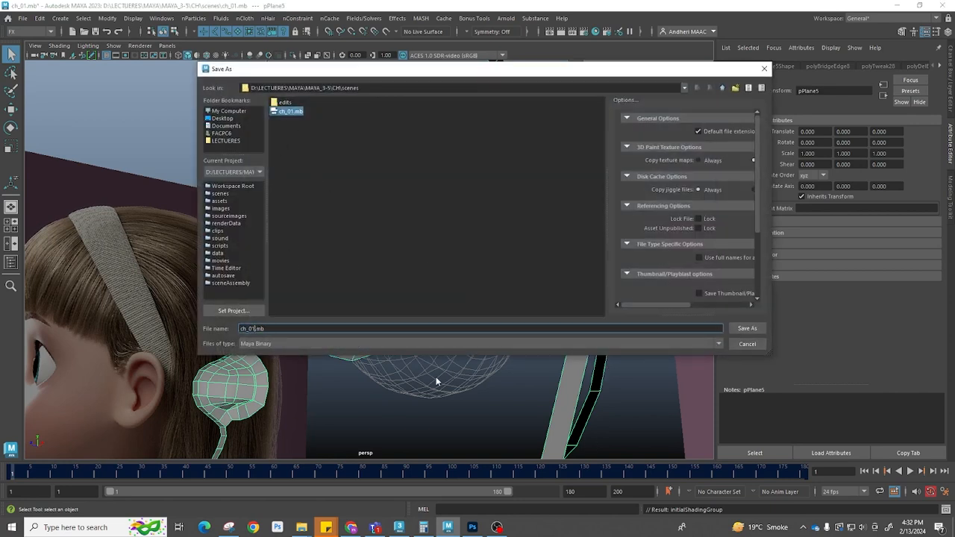
pyautogui.write('2')
pyautogui.press('Return')
# In front view, move the new bridge's vertices so it follows the temple toward the ear
pyautogui.keyDown('alt'); pyautogui.moveTo(597, 273); pyautogui.dragTo(512, 358); pyautogui.keyUp('alt')
pyautogui.press('space')
pyautogui.moveTo(512, 358); pyautogui.dragTo(527, 414)
pyautogui.keyDown('alt'); pyautogui.moveTo(458, 82); pyautogui.dragTo(469, 212, button='middle'); pyautogui.keyUp('alt')
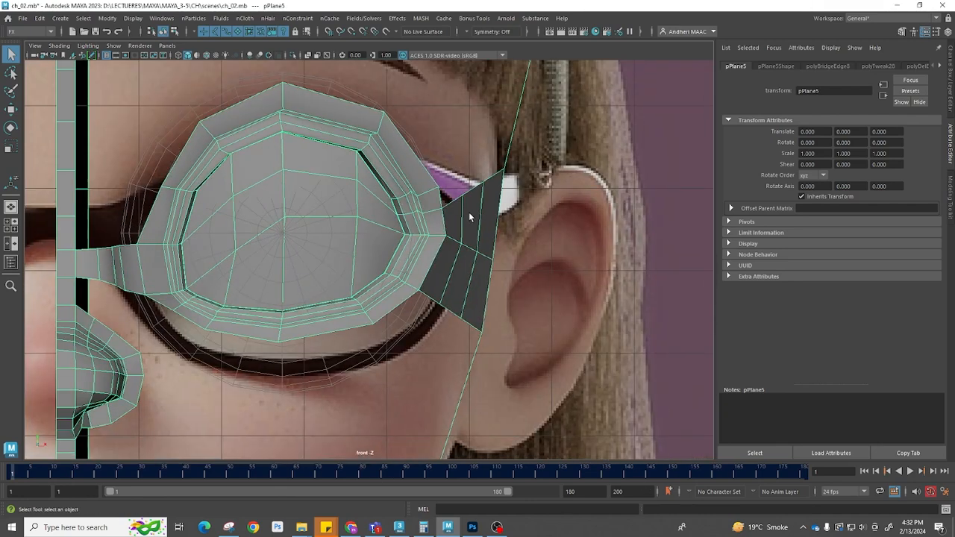
pyautogui.press('space')
pyautogui.moveTo(456, 243); pyautogui.dragTo(459, 185)
pyautogui.keyDown('alt'); pyautogui.moveTo(459, 219); pyautogui.dragTo(442, 288); pyautogui.keyUp('alt')
pyautogui.keyDown('alt'); pyautogui.moveTo(442, 288); pyautogui.dragTo(480, 85, button='middle'); pyautogui.keyUp('alt')
pyautogui.press('space')
pyautogui.keyDown('alt'); pyautogui.moveTo(479, 86); pyautogui.dragTo(489, 192); pyautogui.keyUp('alt')
pyautogui.keyDown('alt'); pyautogui.moveTo(489, 192); pyautogui.dragTo(444, 343, button='middle'); pyautogui.keyUp('alt')
pyautogui.keyDown('alt'); pyautogui.moveTo(619, 97); pyautogui.dragTo(580, 226, button='middle'); pyautogui.keyUp('alt')
pyautogui.keyDown('alt'); pyautogui.moveTo(580, 226); pyautogui.dragTo(465, 207, button='right'); pyautogui.keyUp('alt')
pyautogui.keyDown('alt'); pyautogui.moveTo(465, 207); pyautogui.dragTo(419, 250, button='middle'); pyautogui.keyUp('alt')
pyautogui.keyDown('alt'); pyautogui.moveTo(552, 148); pyautogui.dragTo(527, 181, button='right'); pyautogui.keyUp('alt')
pyautogui.moveTo(527, 166); pyautogui.dragTo(631, 177)
# In top view, pull the bridge's vertices outward to follow the curve of the head
pyautogui.press('w')
pyautogui.moveTo(503, 202); pyautogui.dragTo(615, 226)
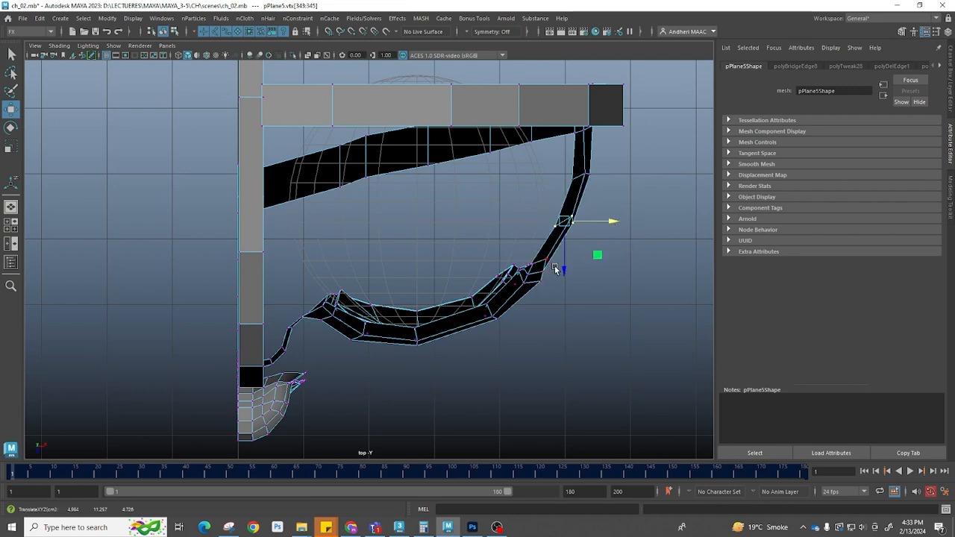
pyautogui.press('space')
pyautogui.moveTo(514, 308); pyautogui.dragTo(491, 216)
pyautogui.press('space')
pyautogui.moveTo(489, 275); pyautogui.dragTo(549, 257)
pyautogui.keyDown('alt'); pyautogui.moveTo(536, 238); pyautogui.dragTo(403, 173, button='middle'); pyautogui.keyUp('alt')
pyautogui.moveTo(455, 228); pyautogui.dragTo(467, 140, button='right')
# Insert an edge loop across the side strip below the bridge
pyautogui.click(462, 185)
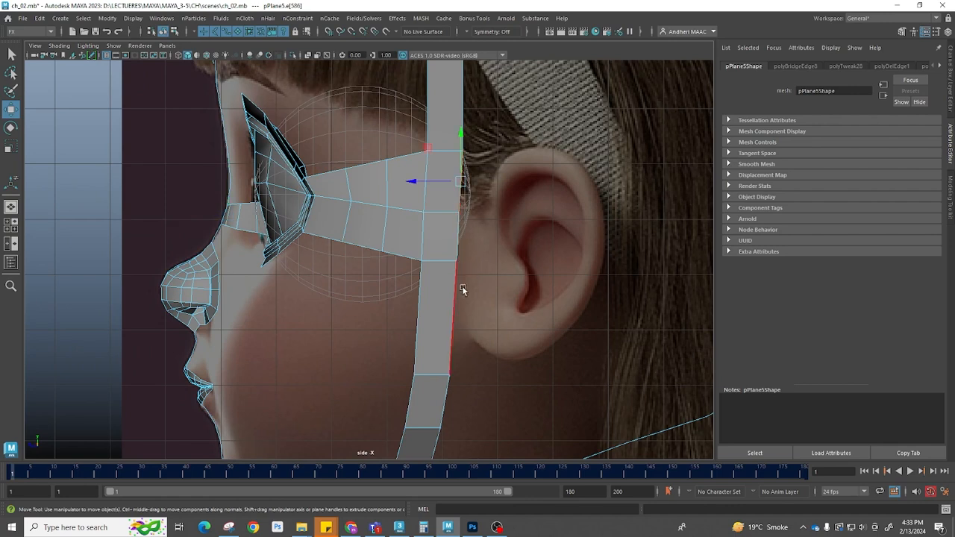
pyautogui.keyDown('shift'); pyautogui.moveTo(435, 290); pyautogui.dragTo(395, 272, button='right'); pyautogui.keyUp('shift')
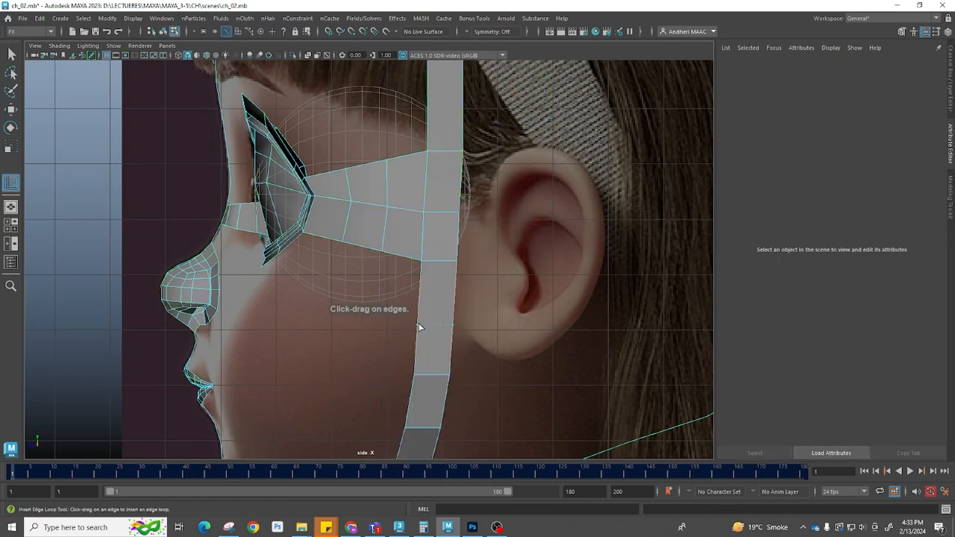
pyautogui.click(419, 327)
# Extrude the bridge's rear border edges backward over the ear in side view
pyautogui.press('w')
pyautogui.keyDown('shift'); pyautogui.doubleClick(462, 175); pyautogui.keyUp('shift')
pyautogui.keyDown('shift'); pyautogui.moveTo(524, 178); pyautogui.dragTo(525, 223, button='right'); pyautogui.keyUp('shift')
pyautogui.press('w')
pyautogui.moveTo(429, 235); pyautogui.dragTo(530, 255)
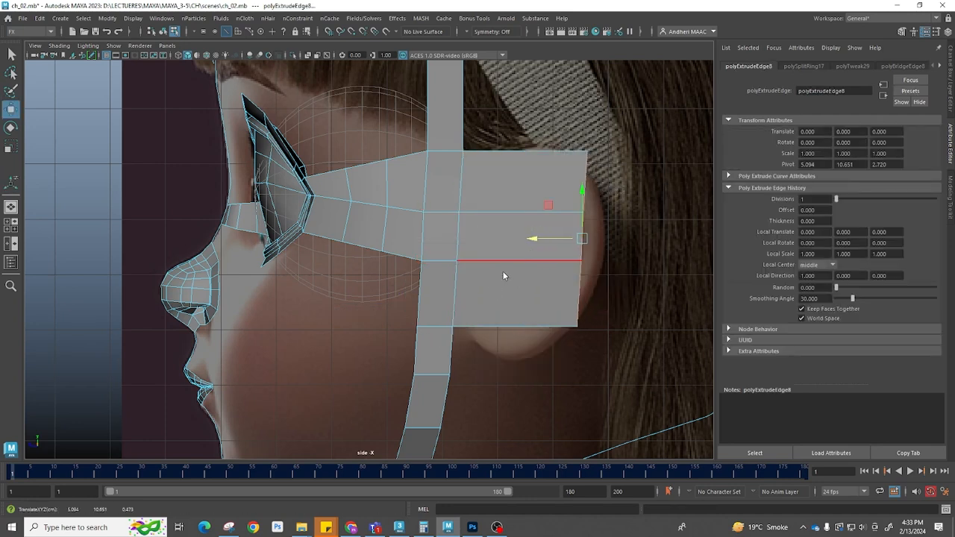
# Move the extruded patch's vertices in wireframe to outline the ear
pyautogui.press('F8')
pyautogui.moveTo(515, 198); pyautogui.dragTo(440, 218, button='right')
pyautogui.moveTo(501, 208); pyautogui.dragTo(540, 160, button='right')
pyautogui.keyDown('shift'); pyautogui.rightClick(506, 202); pyautogui.keyUp('shift')
pyautogui.press('F8')
pyautogui.click(515, 153)
pyautogui.press('w')
pyautogui.moveTo(505, 317); pyautogui.dragTo(464, 327, button='right')
pyautogui.moveTo(489, 311); pyautogui.dragTo(484, 350)
pyautogui.press('4')
pyautogui.click(576, 329)
pyautogui.moveTo(573, 332); pyautogui.dragTo(544, 354)
pyautogui.moveTo(590, 317); pyautogui.dragTo(541, 360)
pyautogui.keyDown('alt'); pyautogui.moveTo(594, 316); pyautogui.dragTo(559, 363, button='middle'); pyautogui.keyUp('alt')
pyautogui.moveTo(510, 301); pyautogui.dragTo(563, 332)
pyautogui.moveTo(544, 308); pyautogui.dragTo(548, 362)
pyautogui.click(541, 256)
pyautogui.moveTo(541, 257); pyautogui.dragTo(565, 289)
pyautogui.click(555, 204)
pyautogui.moveTo(553, 204); pyautogui.dragTo(554, 215)
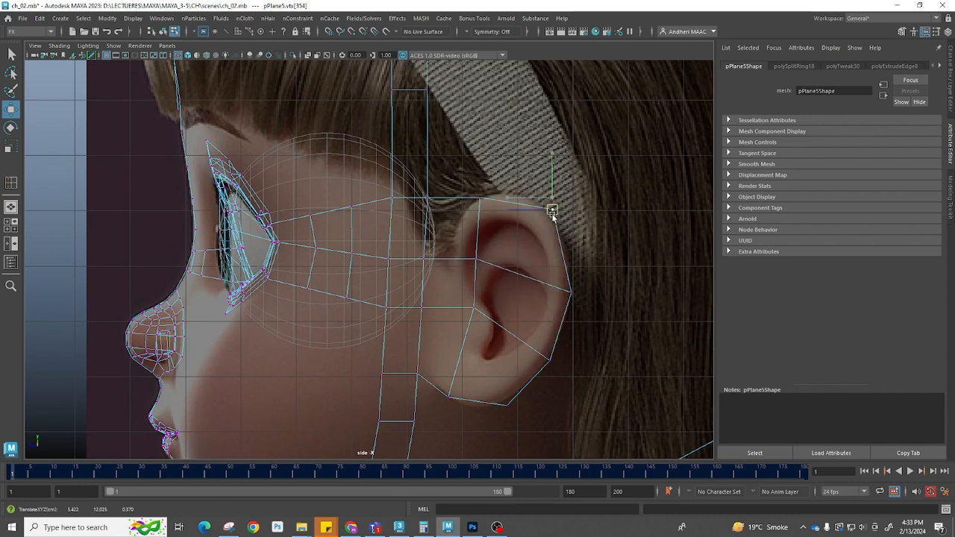
# Refine the vertices around the ear so the loop follows its contour
pyautogui.moveTo(480, 200); pyautogui.dragTo(496, 193)
pyautogui.moveTo(427, 198); pyautogui.dragTo(445, 227)
pyautogui.moveTo(433, 261); pyautogui.dragTo(440, 271)
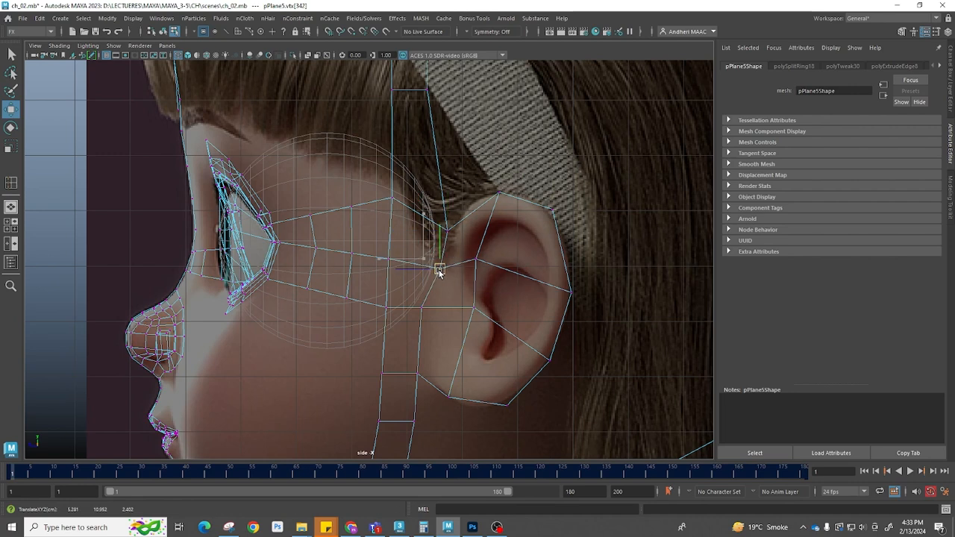
pyautogui.moveTo(420, 307); pyautogui.dragTo(426, 309)
pyautogui.keyDown('alt'); pyautogui.moveTo(517, 305); pyautogui.dragTo(483, 289, button='middle'); pyautogui.keyUp('alt')
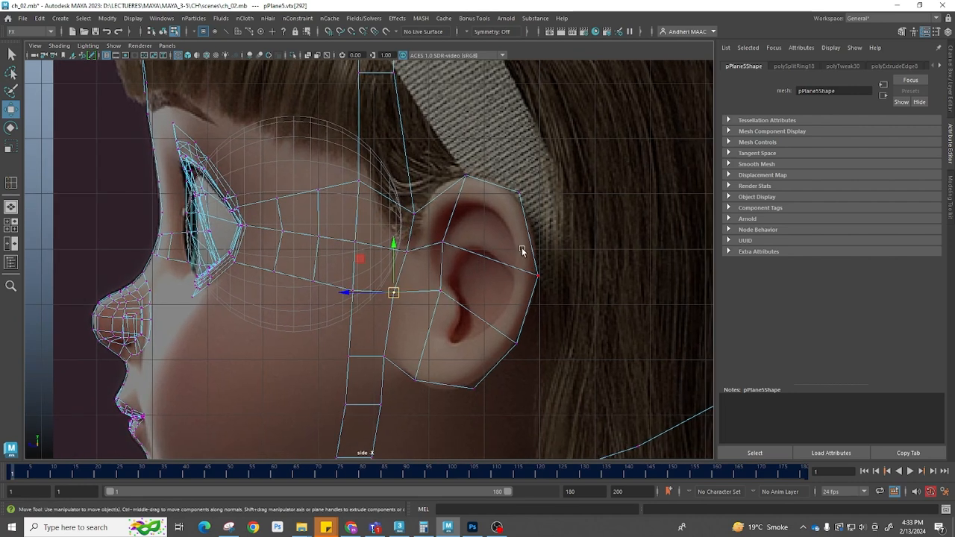
pyautogui.moveTo(533, 247); pyautogui.dragTo(486, 180, button='right')
# Extrude the ear loop's outer border outward to form a second ring around the ear and adjust its top vertex
pyautogui.click(442, 195)
pyautogui.keyDown('shift'); pyautogui.doubleClick(397, 369); pyautogui.keyUp('shift')
pyautogui.keyDown('shift'); pyautogui.moveTo(458, 262); pyautogui.dragTo(457, 289, button='right'); pyautogui.keyUp('shift')
pyautogui.click(551, 287)
pyautogui.moveTo(551, 287); pyautogui.dragTo(588, 299, button='middle')
pyautogui.press('w')
pyautogui.moveTo(423, 279); pyautogui.dragTo(440, 281)
pyautogui.press('F9')
pyautogui.moveTo(404, 175)
pyautogui.mouseDown()
pyautogui.moveTo(422, 195)
pyautogui.moveTo(421, 139)
pyautogui.moveTo(409, 157)
pyautogui.mouseUp()
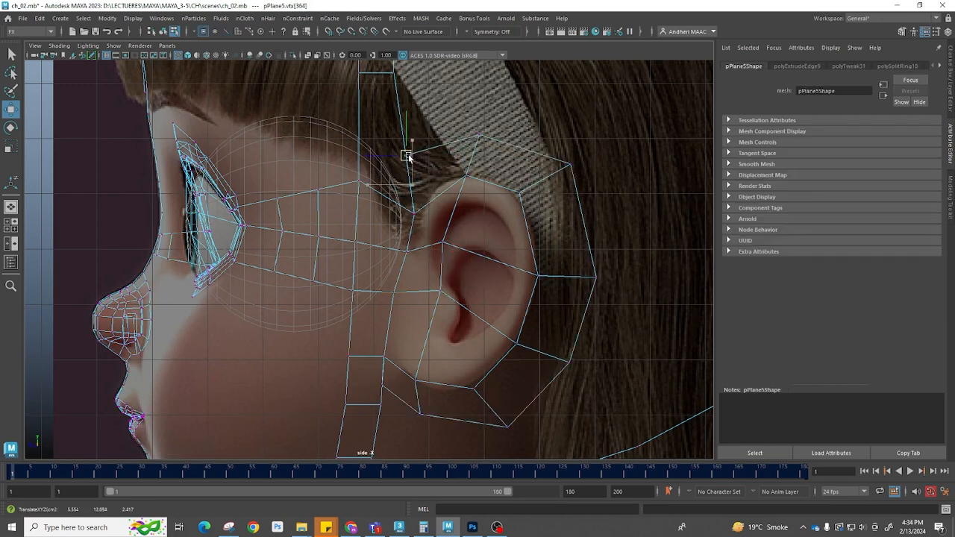
# Merge the side strip's lower vertex with the neighbouring vertex below the ear
pyautogui.click(382, 386)
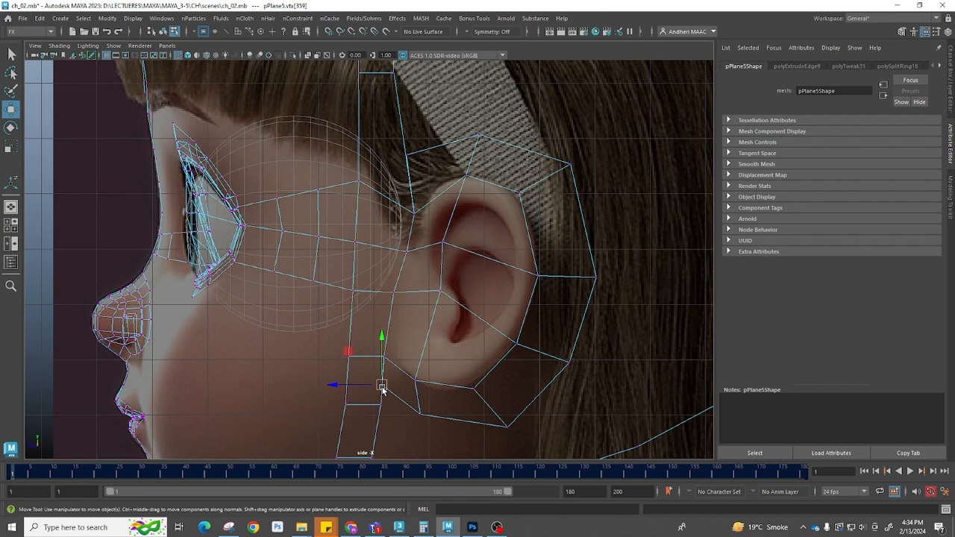
pyautogui.click(381, 405)
pyautogui.keyDown('shift'); pyautogui.moveTo(401, 359); pyautogui.dragTo(471, 305, button='right'); pyautogui.keyUp('shift')
pyautogui.scroll(-2, 489, 264)
pyautogui.press('q')
# Delete the small face in front of the ear
pyautogui.press('F11')
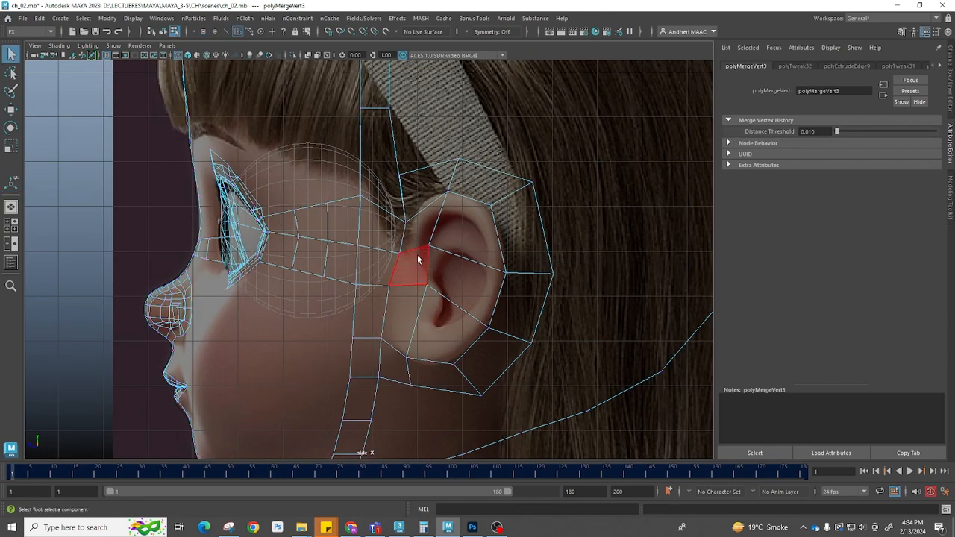
pyautogui.click(424, 224)
pyautogui.keyDown('shift'); pyautogui.click(424, 334); pyautogui.keyUp('shift')
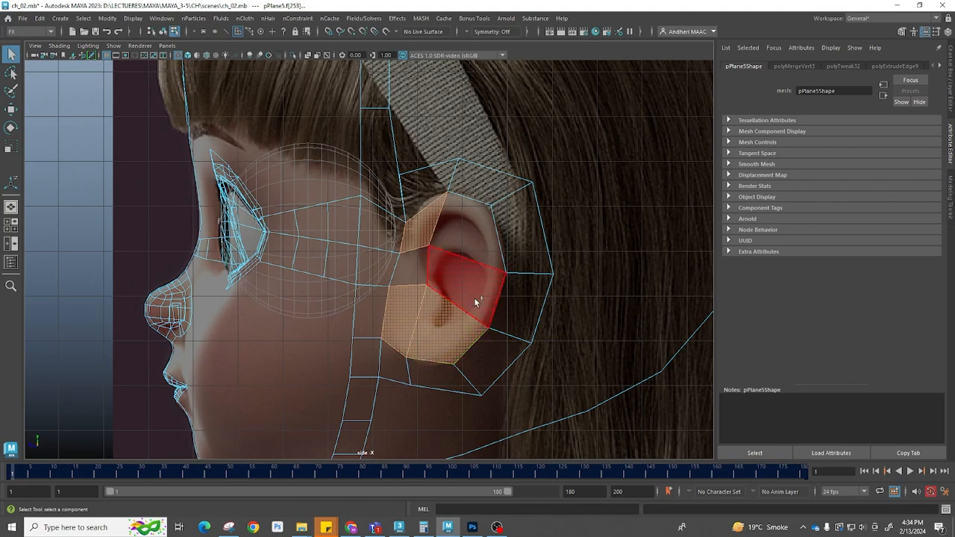
pyautogui.keyDown('shift'); pyautogui.click(465, 244); pyautogui.keyUp('shift')
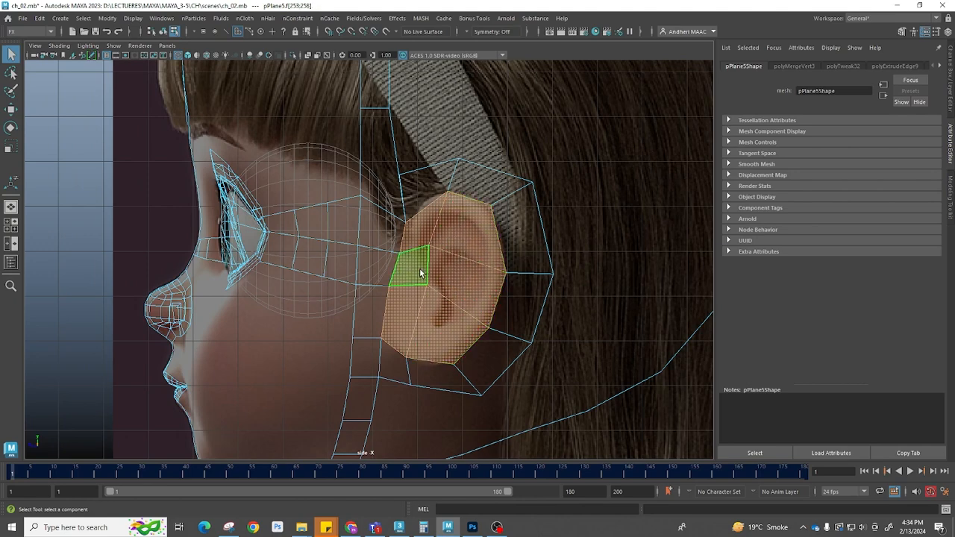
pyautogui.press('Delete')
# Select edges on the side strip and the outer head outline strip and bridge them together
pyautogui.scroll(-5, 524, 261)
pyautogui.keyDown('alt'); pyautogui.moveTo(524, 261); pyautogui.dragTo(517, 301); pyautogui.keyUp('alt')
pyautogui.keyDown('alt'); pyautogui.moveTo(546, 281); pyautogui.dragTo(546, 281, button='right'); pyautogui.keyUp('alt')
pyautogui.keyDown('alt'); pyautogui.moveTo(546, 281); pyautogui.dragTo(362, 284); pyautogui.keyUp('alt')
pyautogui.press('F10')
pyautogui.keyDown('alt'); pyautogui.moveTo(514, 278); pyautogui.dragTo(535, 259); pyautogui.keyUp('alt')
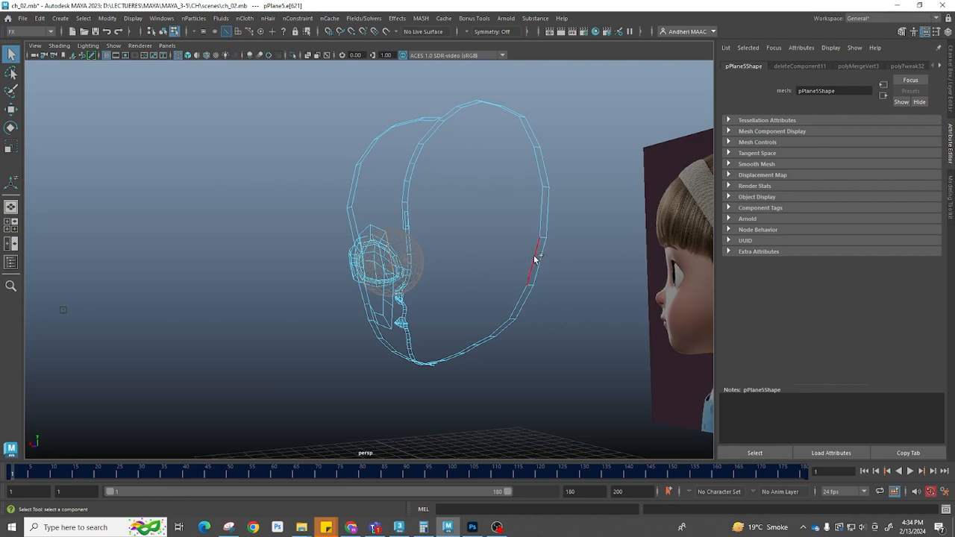
pyautogui.keyDown('alt'); pyautogui.moveTo(407, 261); pyautogui.dragTo(465, 249); pyautogui.keyUp('alt')
pyautogui.keyDown('shift'); pyautogui.moveTo(518, 238); pyautogui.dragTo(510, 365, button='right'); pyautogui.keyUp('shift')
pyautogui.moveTo(556, 273); pyautogui.dragTo(576, 274)
pyautogui.press('space')
pyautogui.moveTo(484, 300); pyautogui.dragTo(418, 302)
pyautogui.keyDown('alt'); pyautogui.moveTo(418, 269); pyautogui.dragTo(348, 491, button='middle'); pyautogui.keyUp('alt')
pyautogui.keyDown('alt'); pyautogui.moveTo(462, 215); pyautogui.dragTo(421, 471, button='middle'); pyautogui.keyUp('alt')
pyautogui.keyDown('alt'); pyautogui.moveTo(329, 147); pyautogui.dragTo(382, 211, button='middle'); pyautogui.keyUp('alt')
pyautogui.press('q')
pyautogui.press('F9')
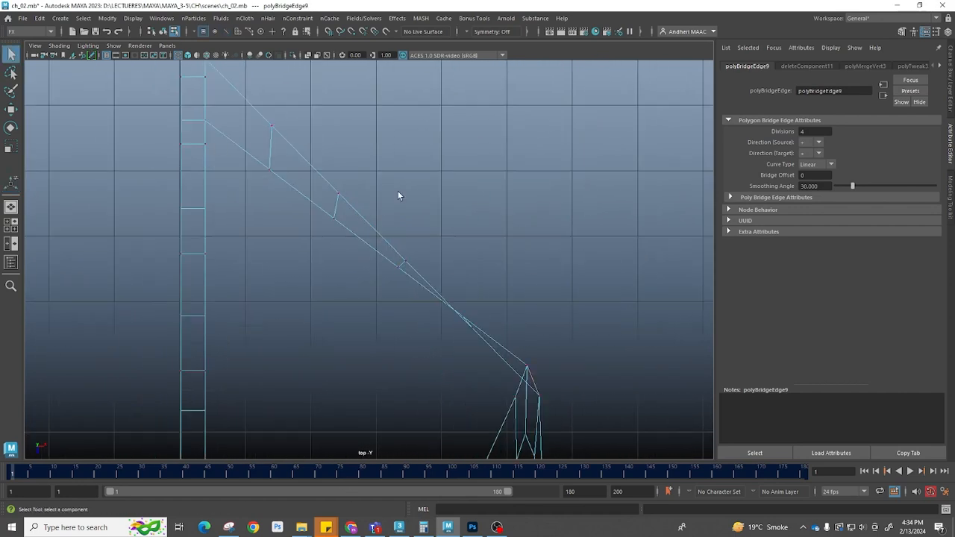
# Adjust the bridged strip's vertices in the top view so the new faces follow the outline's curve
pyautogui.keyDown('alt'); pyautogui.moveTo(398, 192); pyautogui.dragTo(274, 202, button='right'); pyautogui.keyUp('alt')
pyautogui.moveTo(390, 271); pyautogui.dragTo(391, 239)
pyautogui.press('w')
pyautogui.moveTo(350, 216); pyautogui.dragTo(366, 251)
pyautogui.moveTo(360, 242); pyautogui.dragTo(329, 206)
pyautogui.moveTo(338, 224); pyautogui.dragTo(345, 205)
pyautogui.moveTo(372, 239); pyautogui.dragTo(361, 220)
pyautogui.hotkey('ctrl', 'z')
pyautogui.scroll(8, 424, 170)
pyautogui.keyDown('alt'); pyautogui.moveTo(442, 194); pyautogui.dragTo(482, 271, button='middle'); pyautogui.keyUp('alt')
pyautogui.moveTo(338, 193); pyautogui.dragTo(325, 190)
pyautogui.moveTo(433, 193); pyautogui.dragTo(356, 263)
pyautogui.moveTo(395, 237); pyautogui.dragTo(417, 220)
pyautogui.moveTo(334, 274); pyautogui.dragTo(613, 329)
pyautogui.moveTo(485, 277); pyautogui.dragTo(512, 273)
pyautogui.keyDown('alt'); pyautogui.moveTo(512, 273); pyautogui.dragTo(498, 197, button='middle'); pyautogui.keyUp('alt')
pyautogui.moveTo(391, 251); pyautogui.dragTo(584, 319)
pyautogui.moveTo(498, 268); pyautogui.dragTo(476, 183)
# Switch to smooth shaded display and inspect the half-head mesh from the perspective and front views
pyautogui.press('space')
pyautogui.keyDown('alt'); pyautogui.moveTo(557, 262); pyautogui.dragTo(407, 238, button='right'); pyautogui.keyUp('alt')
pyautogui.moveTo(407, 237)
pyautogui.keyDown('alt'); pyautogui.mouseDown()
pyautogui.moveTo(449, 296)
pyautogui.moveTo(455, 326)
pyautogui.moveTo(438, 258)
pyautogui.moveTo(470, 283)
pyautogui.moveTo(507, 283)
pyautogui.moveTo(361, 282)
pyautogui.moveTo(440, 298)
pyautogui.mouseUp(); pyautogui.keyUp('alt')
pyautogui.click(457, 327)
pyautogui.press('5')
pyautogui.click(361, 271)
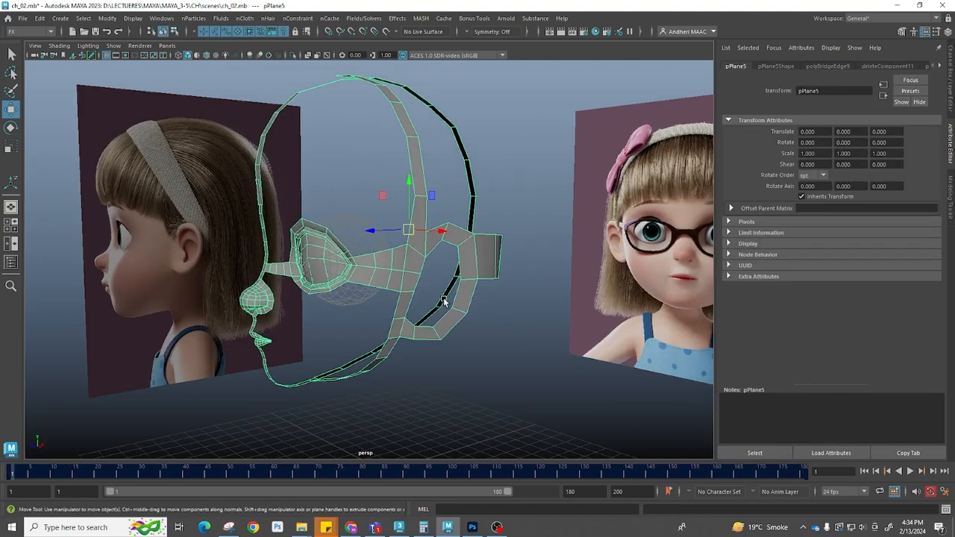
pyautogui.press('space')
pyautogui.moveTo(515, 283); pyautogui.dragTo(515, 328)
pyautogui.scroll(-2, 475, 310)
pyautogui.scroll(1, 477, 302)
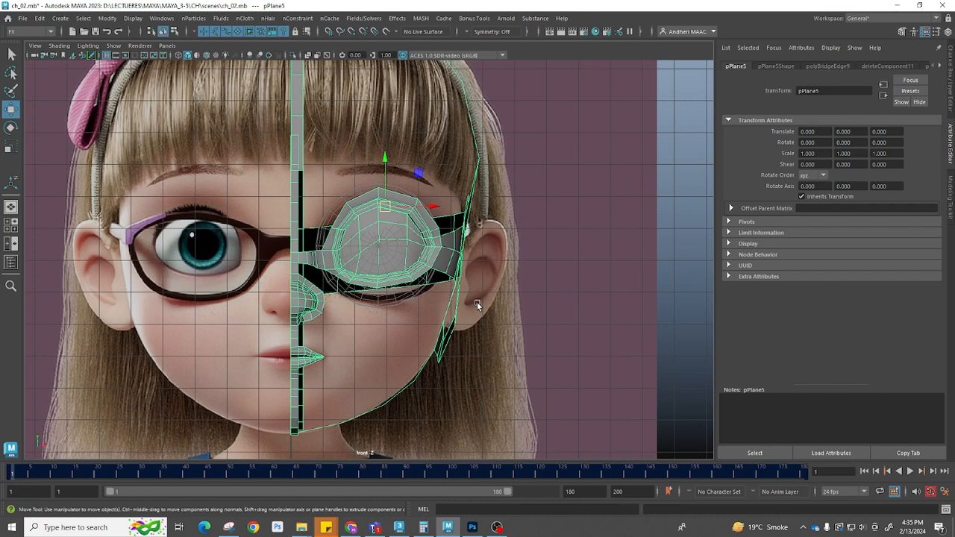
pyautogui.click(437, 284)
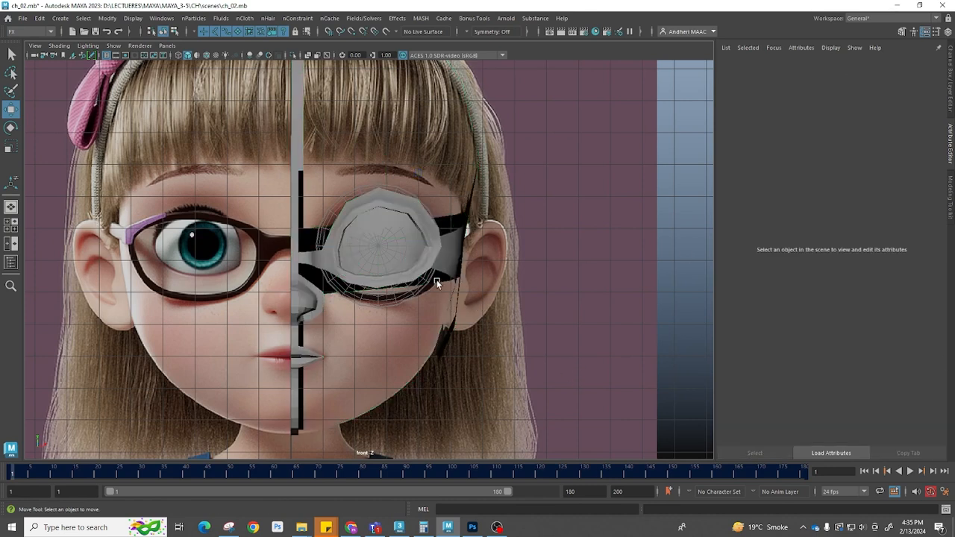
pyautogui.click(403, 276)
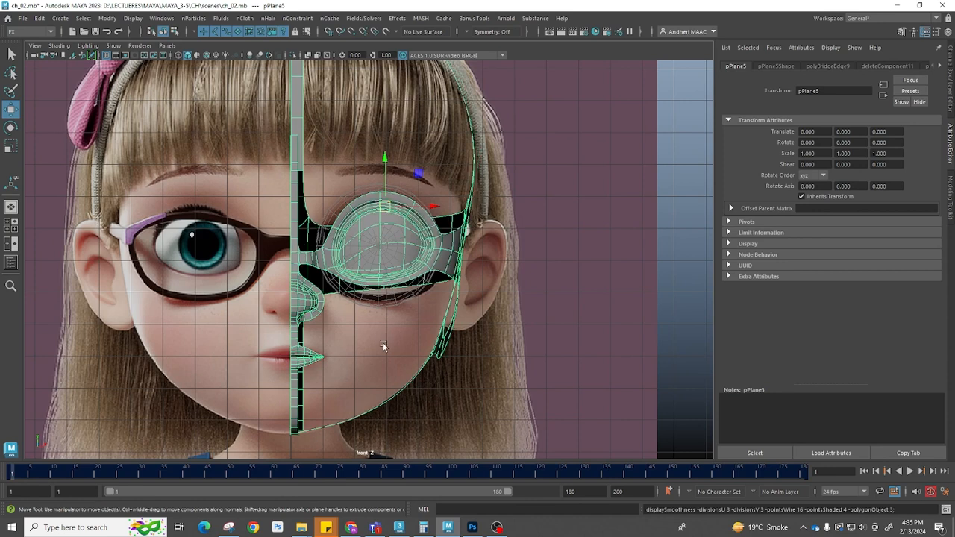
pyautogui.click(581, 339)
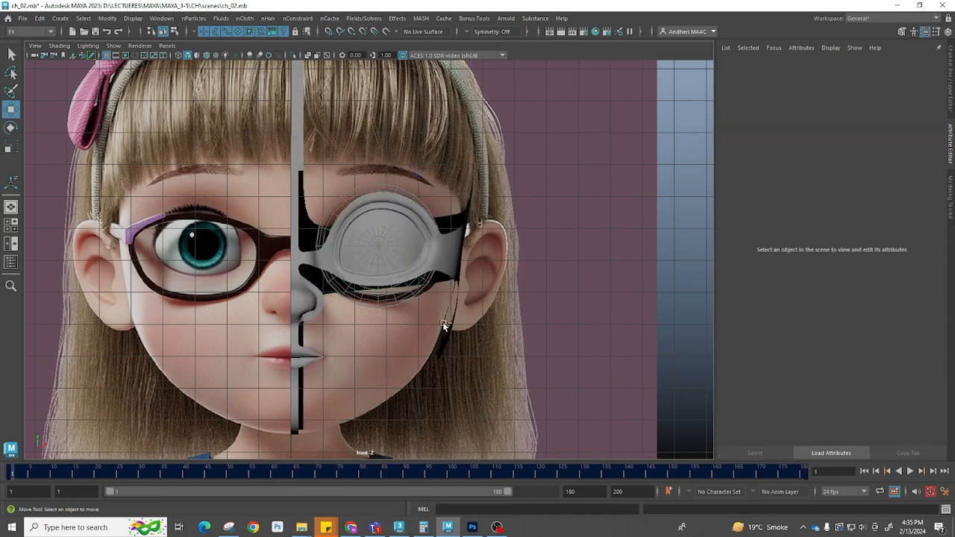
# Duplicate the half-head mesh, set its Scale X to -1 and move the copy to the face's other side
pyautogui.click(367, 288)
pyautogui.hotkey('ctrl', 'd')
pyautogui.click(952, 110)
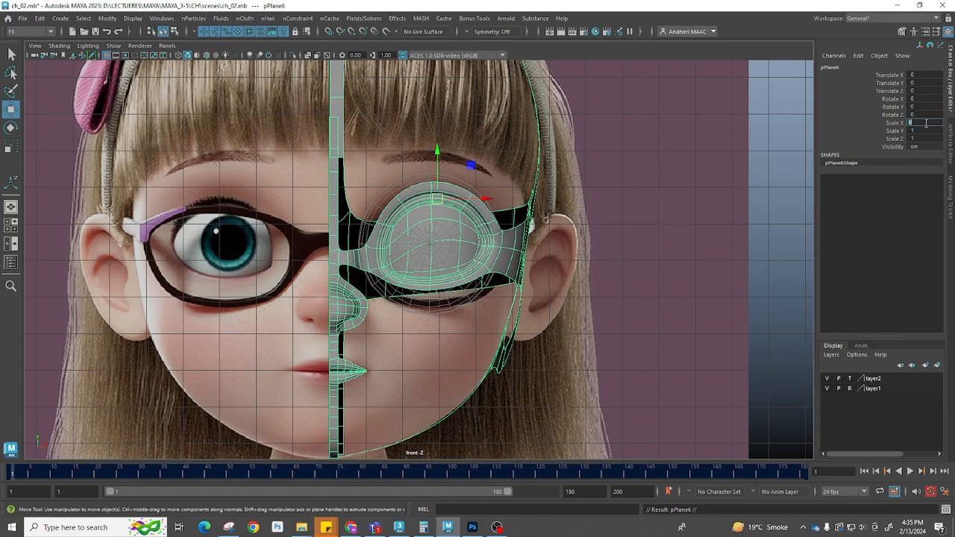
pyautogui.press('Return')
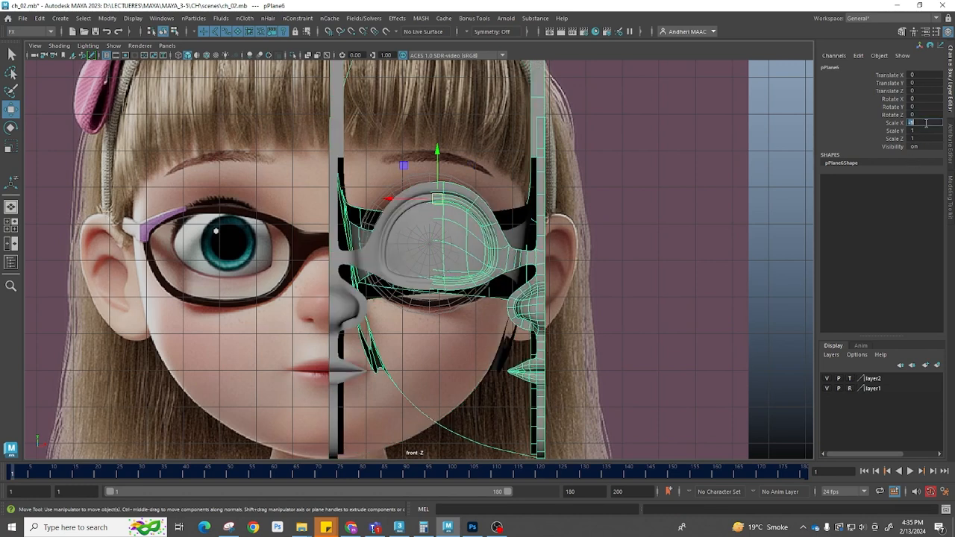
pyautogui.moveTo(390, 198); pyautogui.dragTo(177, 209)
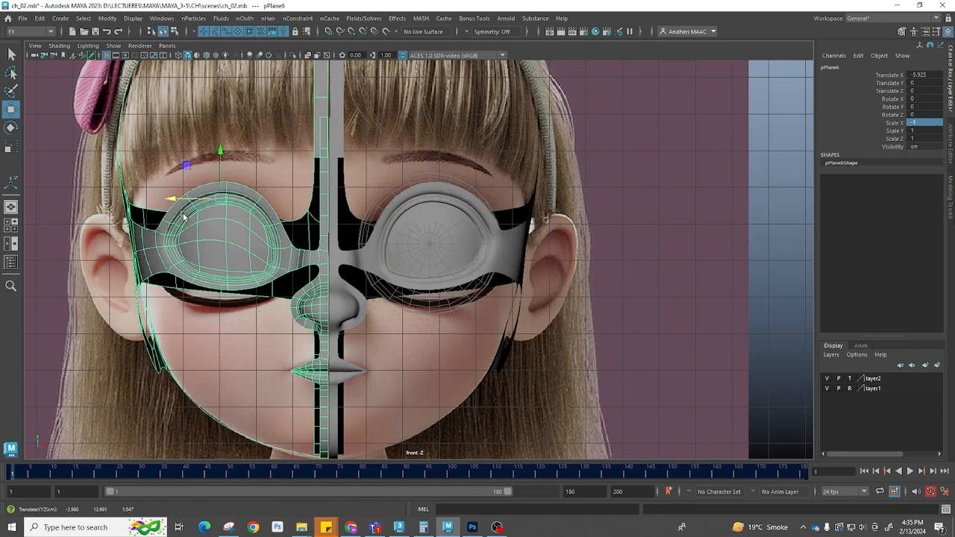
# Fine-tune the mirrored half's position so its inner edge meets the centre line, about -5.91 in X
pyautogui.click(624, 365)
pyautogui.keyDown('alt'); pyautogui.moveTo(540, 329); pyautogui.dragTo(528, 333, button='right'); pyautogui.keyUp('alt')
pyautogui.press('space')
pyautogui.moveTo(528, 333); pyautogui.dragTo(623, 295)
pyautogui.scroll(4, 415, 314)
pyautogui.keyDown('alt'); pyautogui.moveTo(415, 313); pyautogui.dragTo(515, 310, button='middle'); pyautogui.keyUp('alt')
pyautogui.keyDown('alt'); pyautogui.moveTo(515, 310); pyautogui.dragTo(437, 273); pyautogui.keyUp('alt')
pyautogui.click(410, 256)
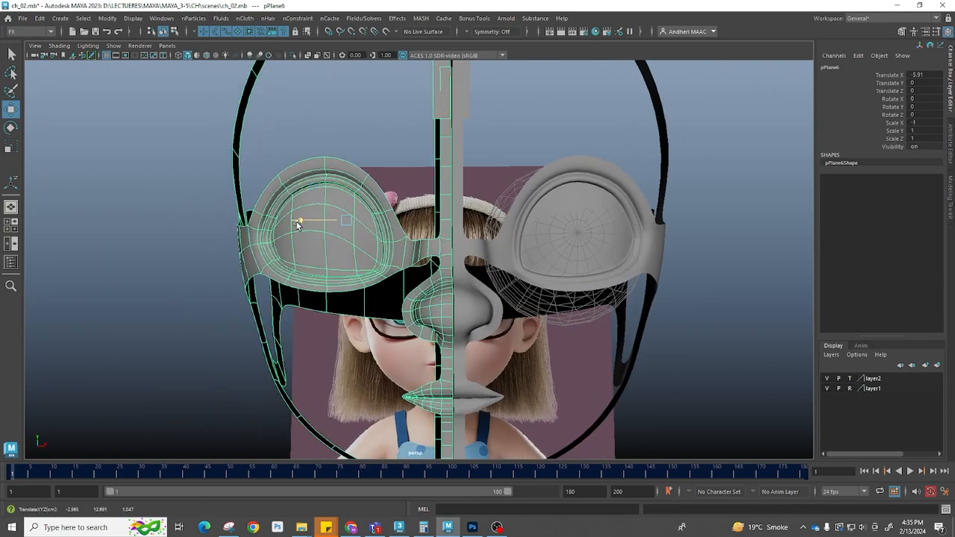
# Deselect everything and orbit around the two halves to review the whole head
pyautogui.click(702, 384)
pyautogui.keyDown('alt'); pyautogui.moveTo(701, 384); pyautogui.dragTo(522, 321); pyautogui.keyUp('alt')
pyautogui.scroll(-5, 592, 351)
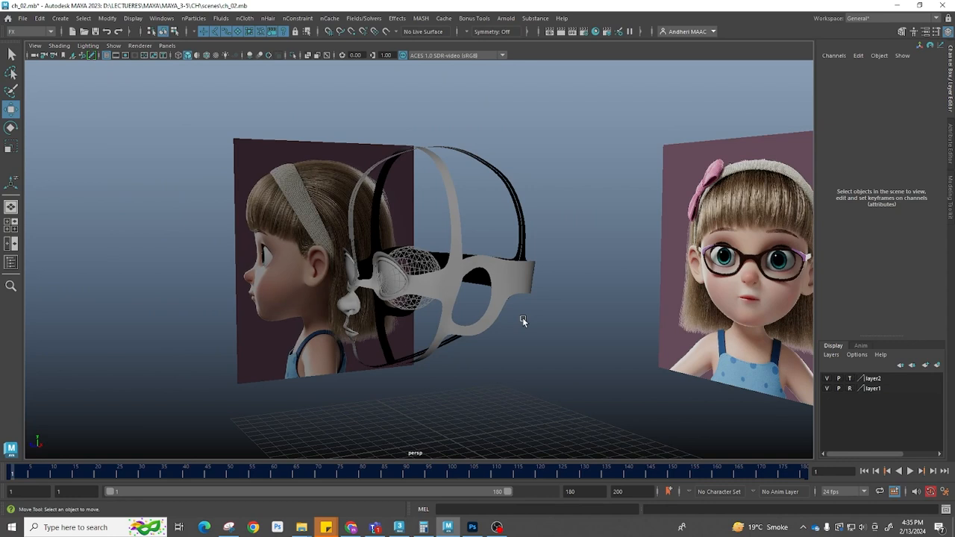
pyautogui.keyDown('alt'); pyautogui.moveTo(630, 322); pyautogui.dragTo(678, 295); pyautogui.keyUp('alt')
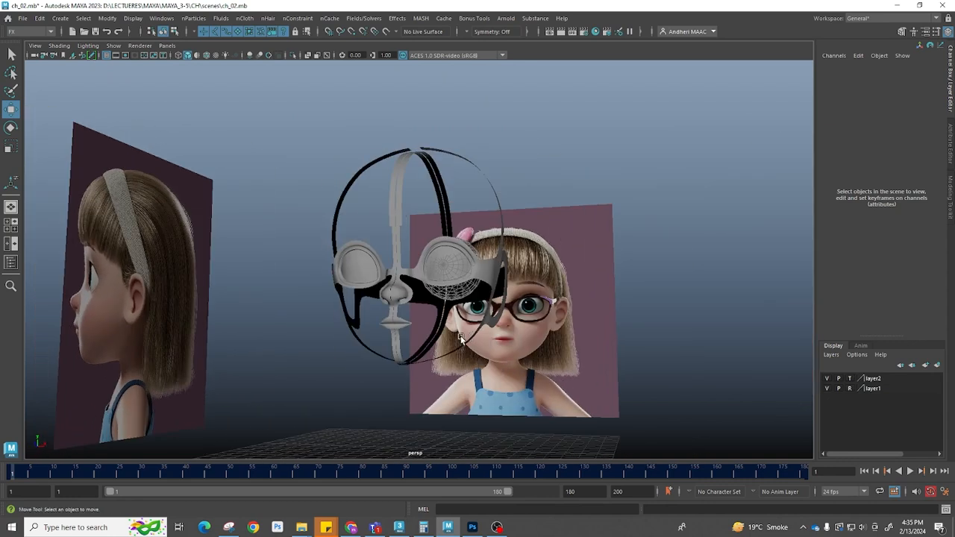